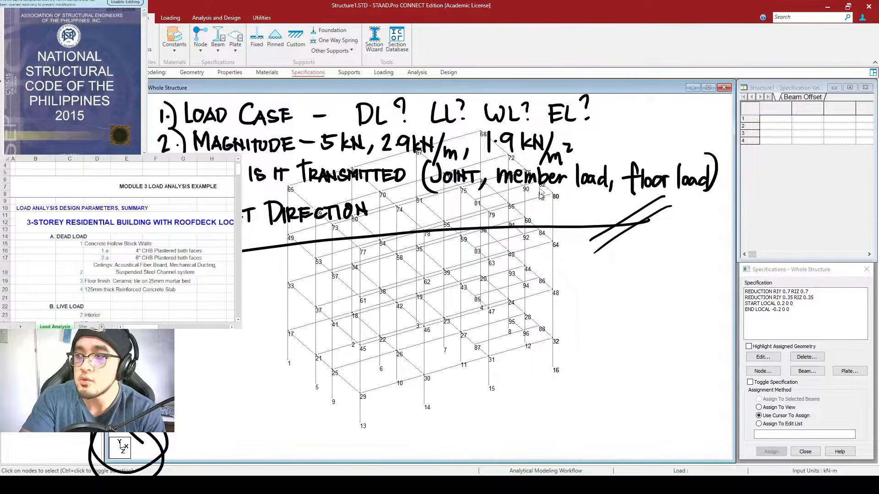
Step: Add primary load case 1 with the loading type Seismic-H and the title EQPX
left_click(388, 74)
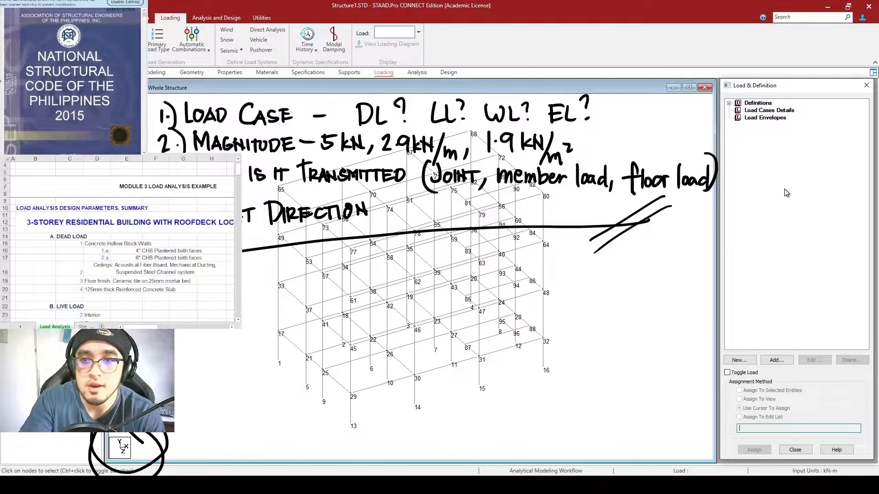
left_click(774, 111)
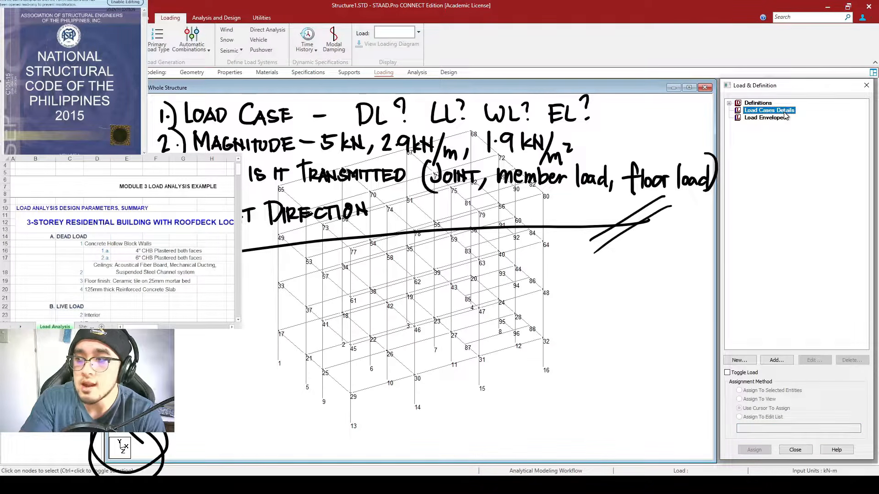
left_click(778, 361)
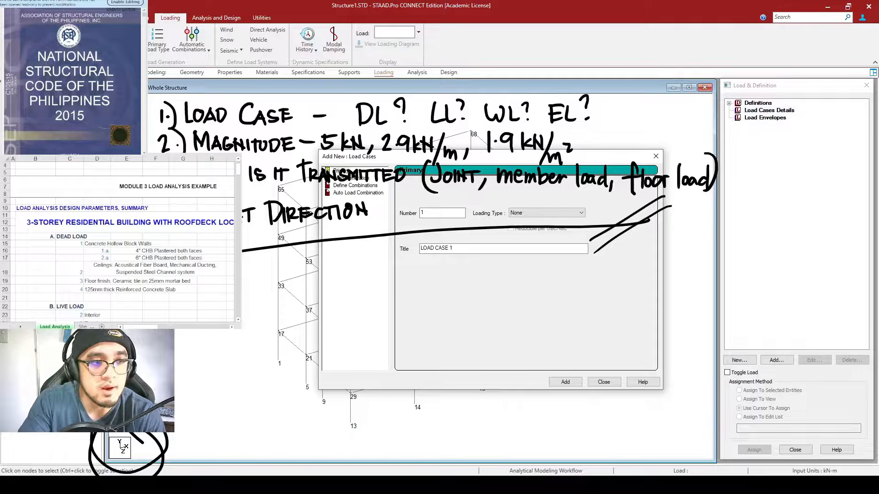
left_click(488, 283)
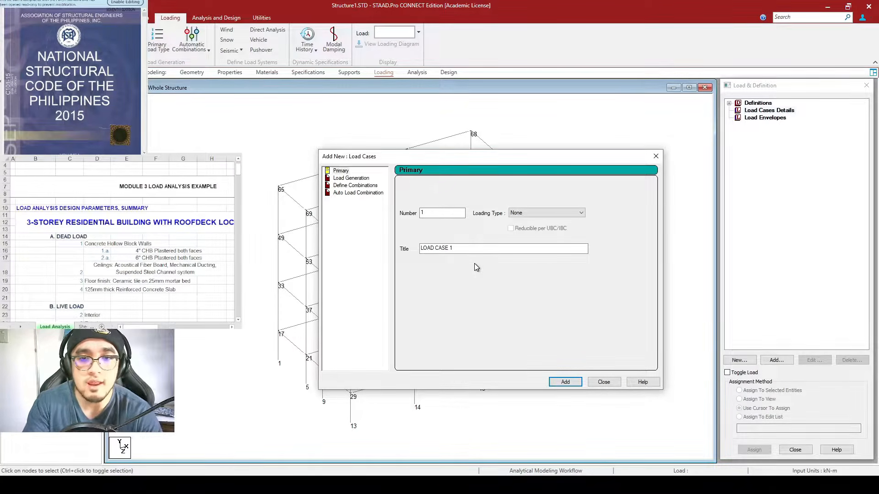
left_click(571, 216)
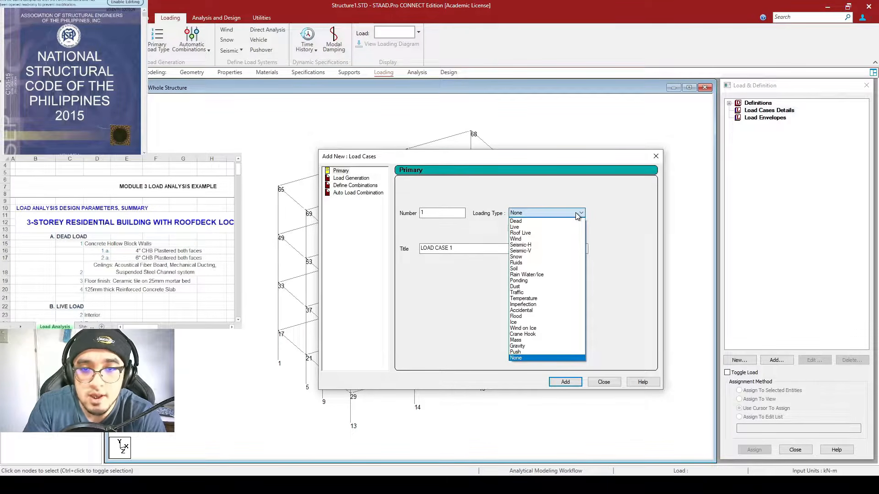
left_click(537, 247)
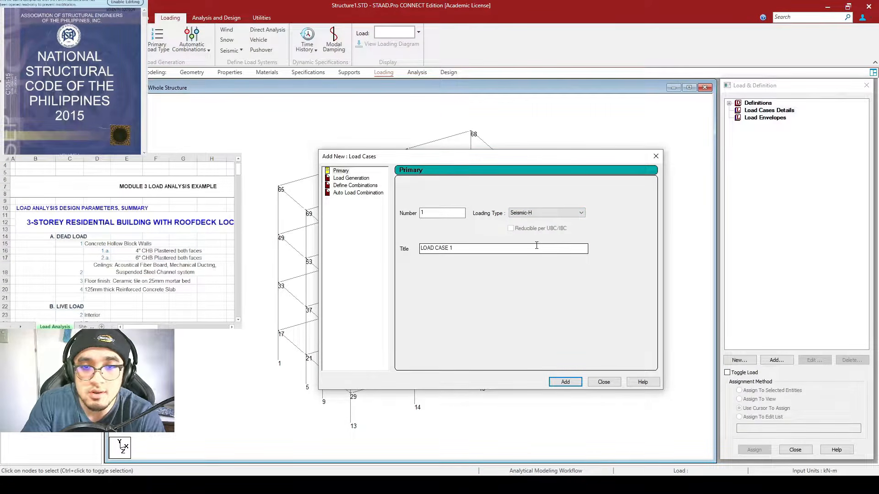
left_click_drag(473, 249, 405, 250)
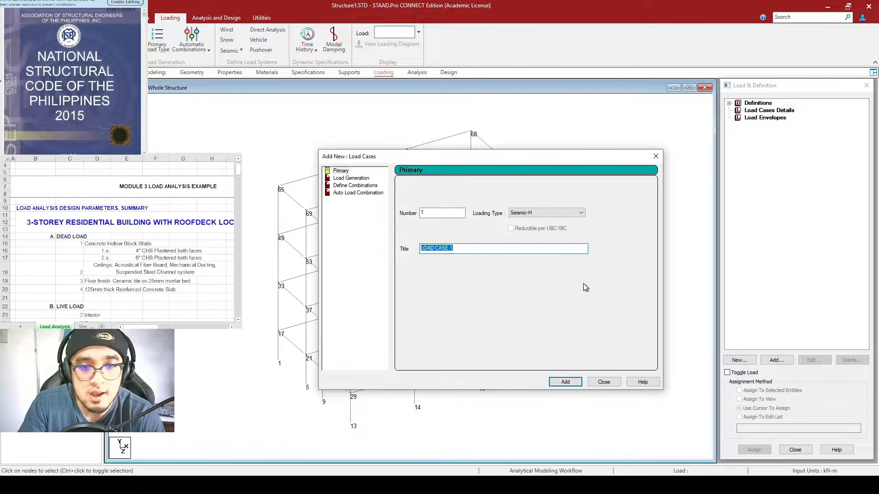
type("e")
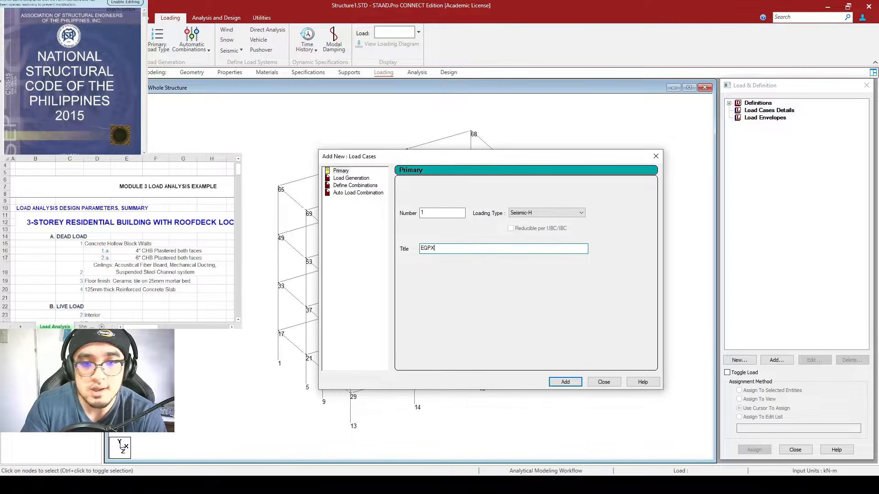
left_click_drag(467, 250, 409, 250)
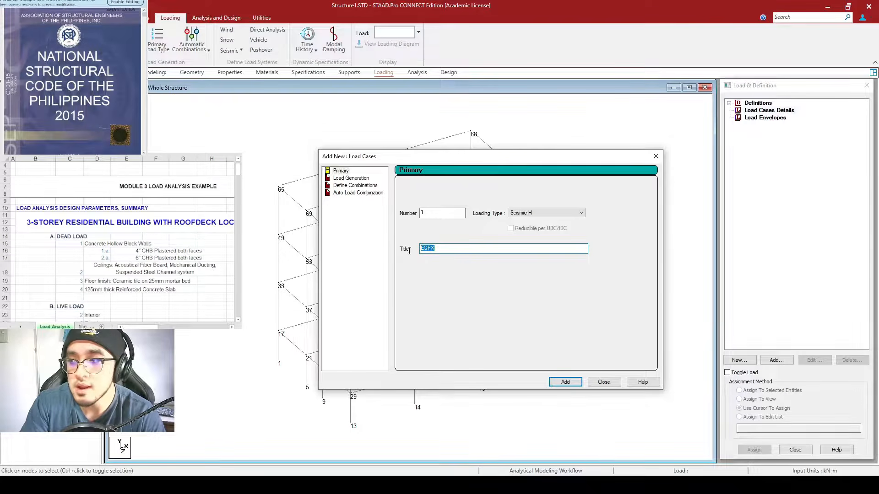
left_click(443, 249)
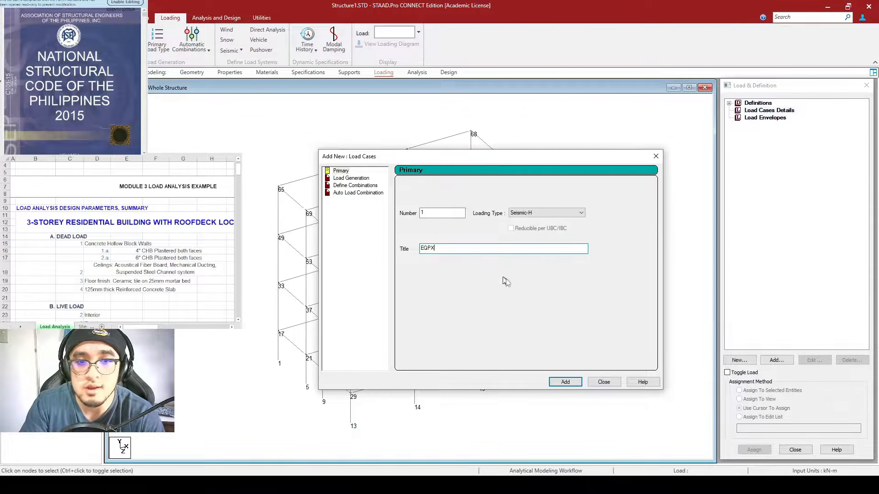
left_click(566, 380)
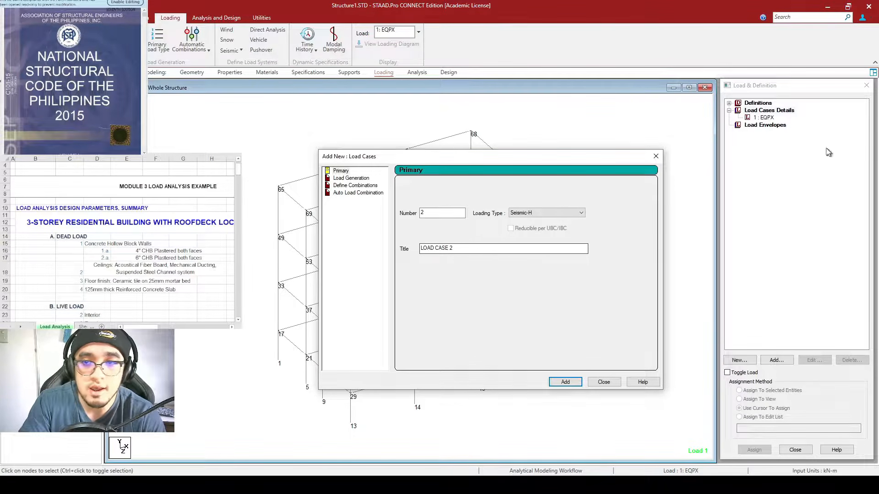
Step: Add Seismic-H load case 2 with the title EQNX
left_click_drag(479, 247, 400, 247)
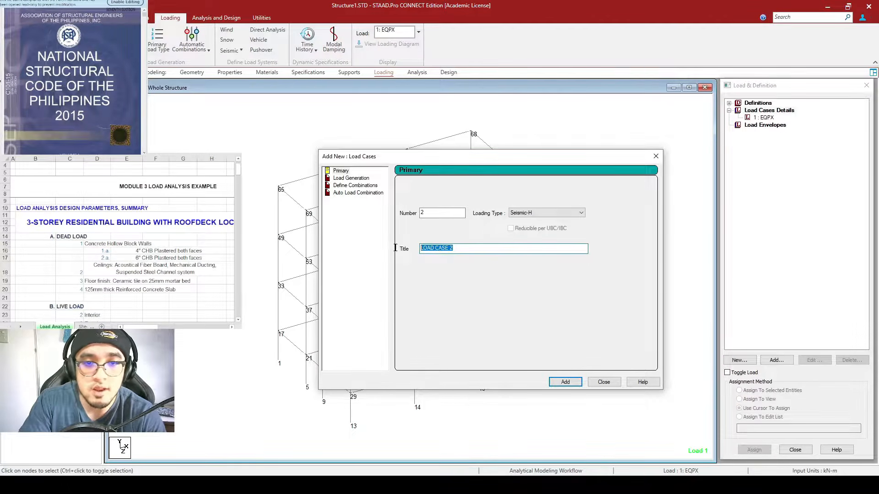
type("EQ")
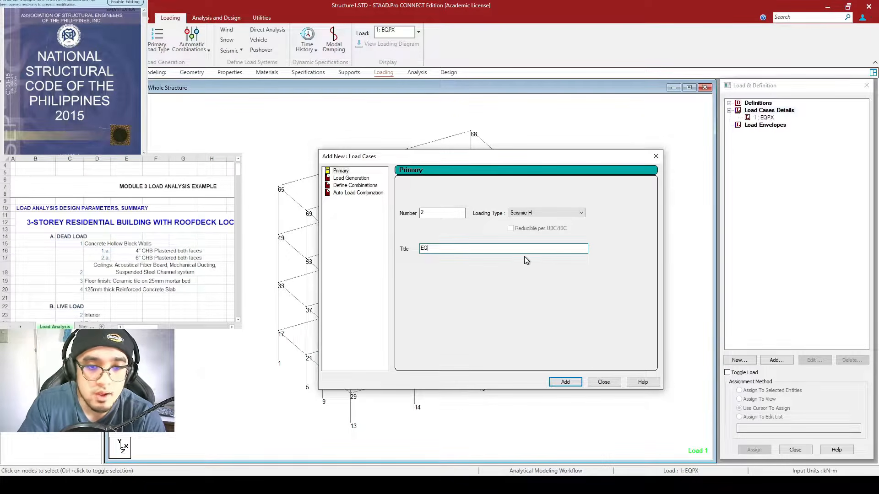
type("NX")
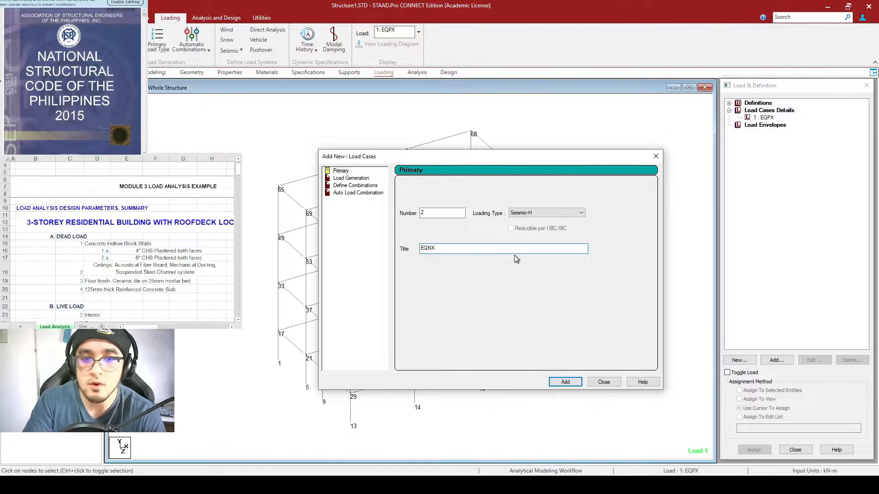
left_click(565, 382)
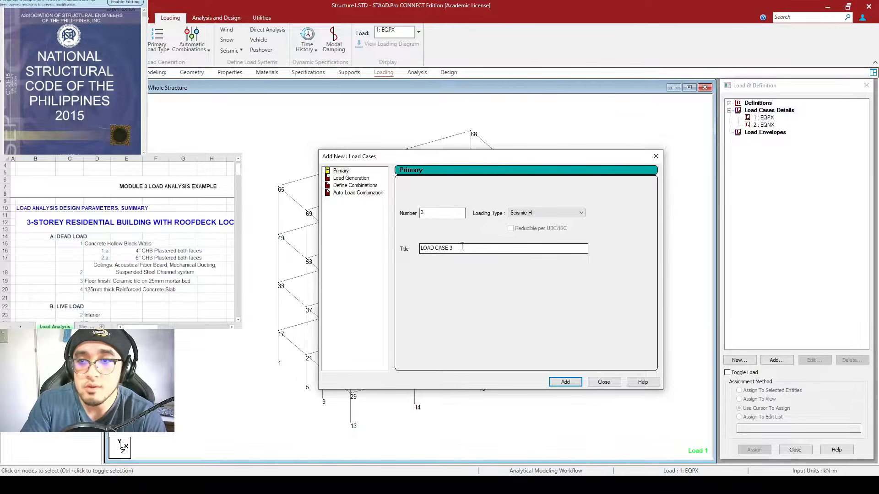
Step: Add Seismic-H load cases 3 and 4, titled EQPZ and EQNZ
left_click_drag(462, 246, 353, 247)
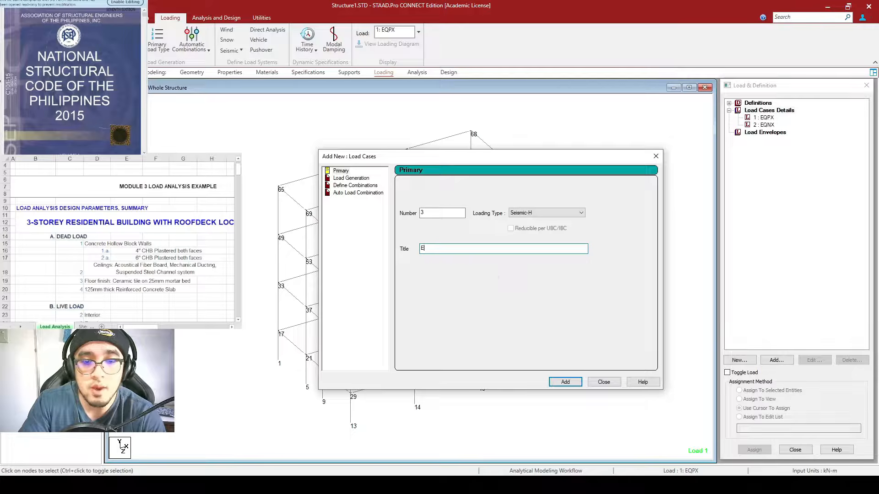
type("EQPZ")
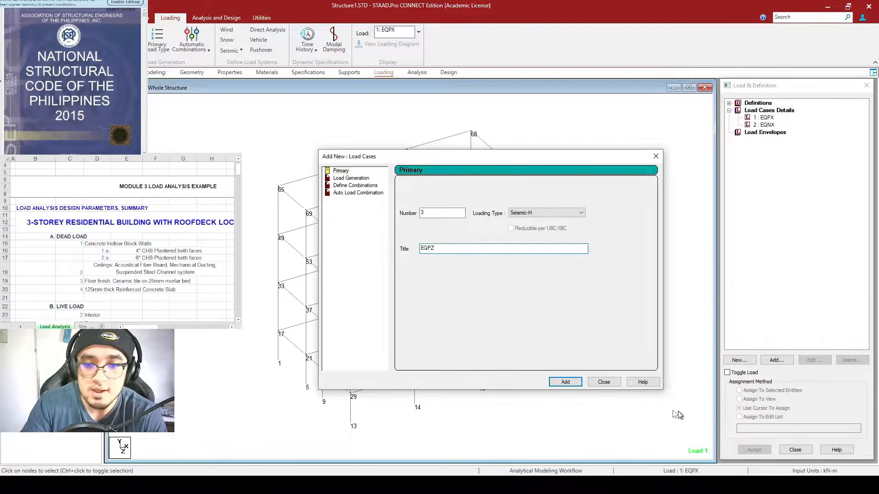
left_click(565, 382)
left_click_drag(471, 247, 385, 250)
type("EQ")
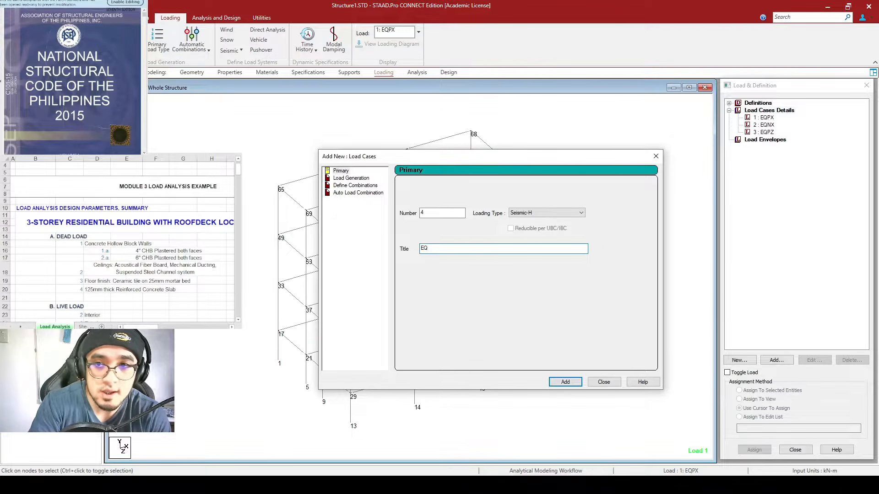
type("NZ")
left_click(565, 382)
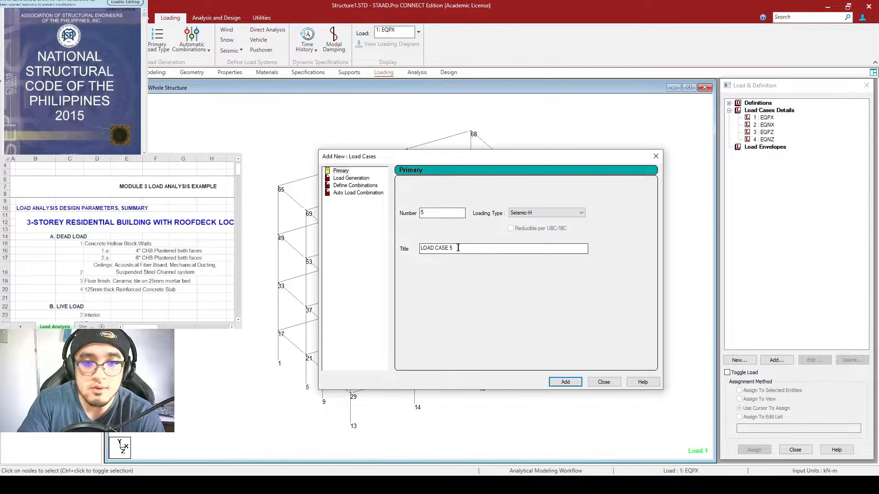
Step: Add load case 5 with the title DL and the loading type Dead
left_click_drag(457, 248, 372, 250)
type("DL")
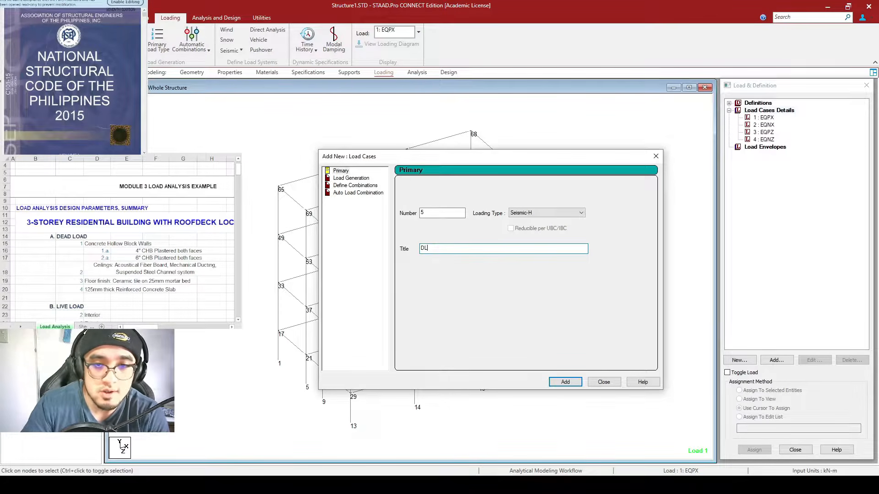
left_click_drag(450, 253, 381, 247)
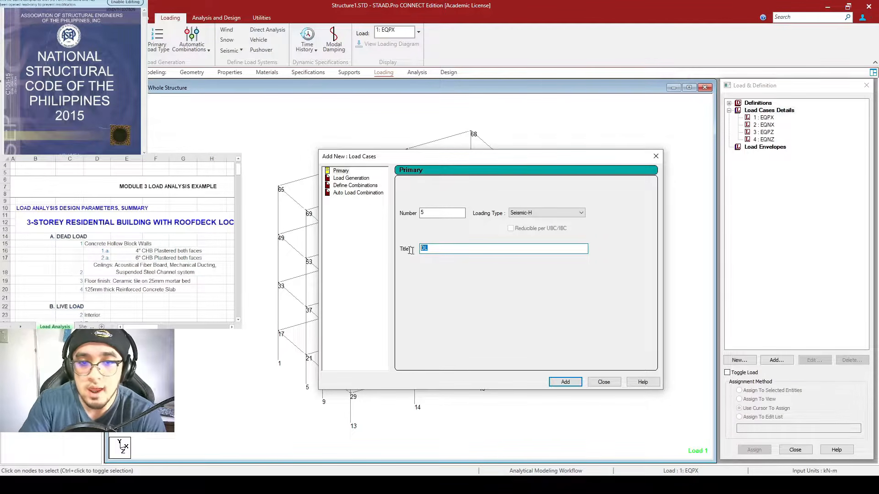
type("DE")
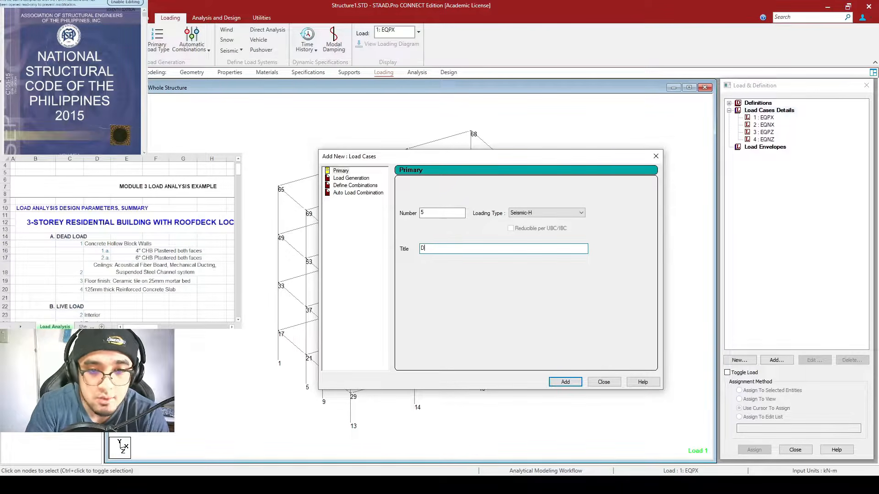
left_click(540, 216)
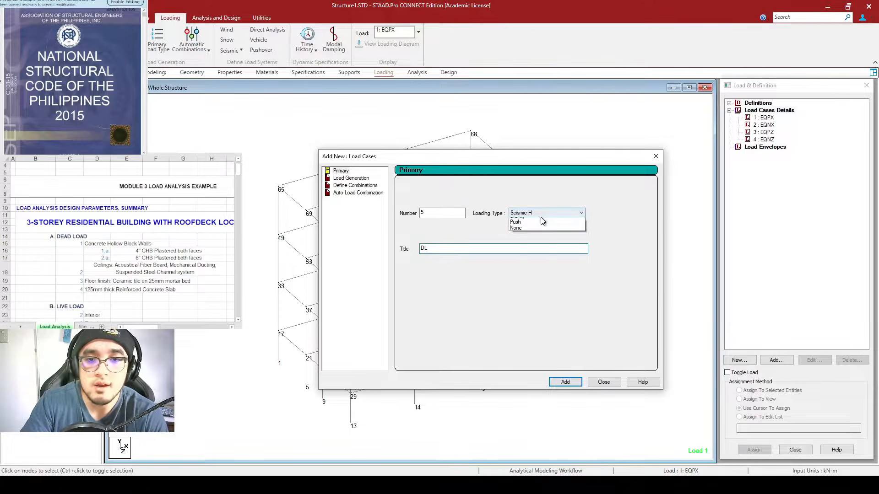
left_click(540, 222)
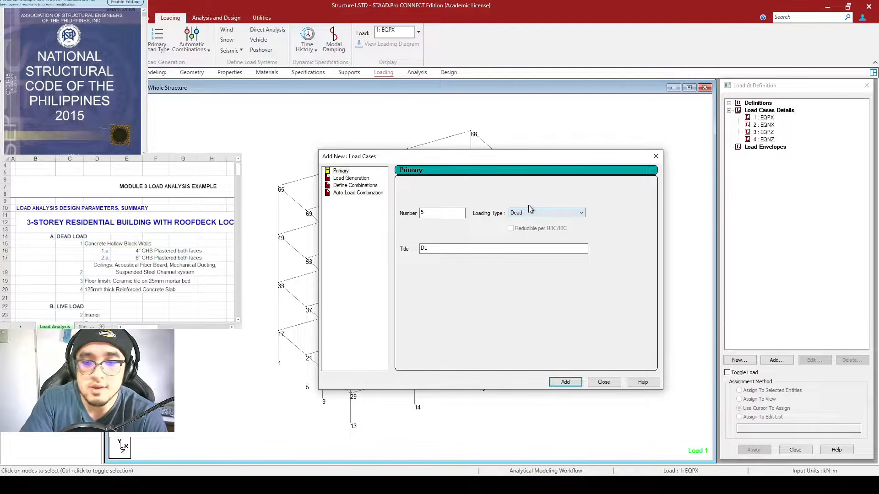
left_click(565, 382)
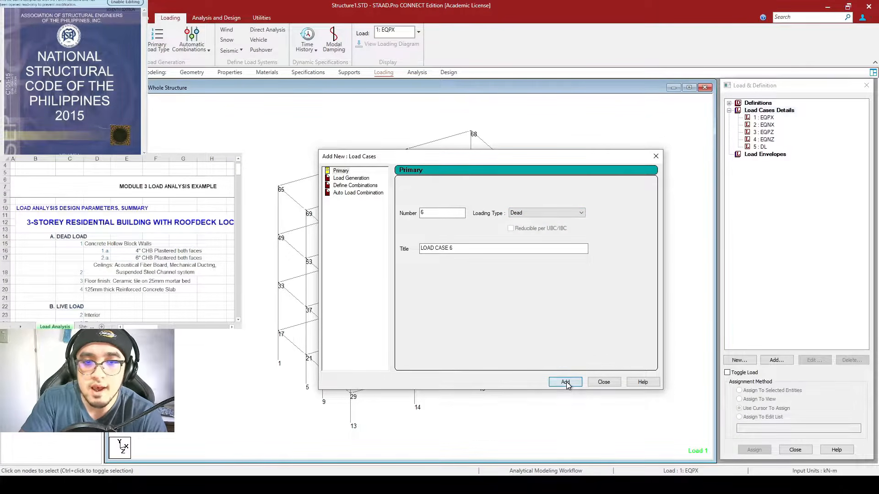
Step: Add load case 6 with the title LL and the loading type Live, and finish adding load cases
left_click_drag(464, 249, 408, 247)
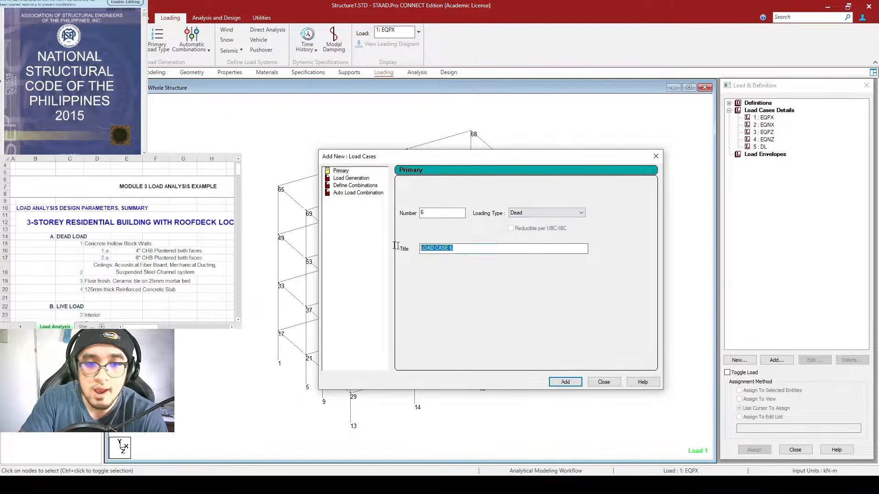
type("LL")
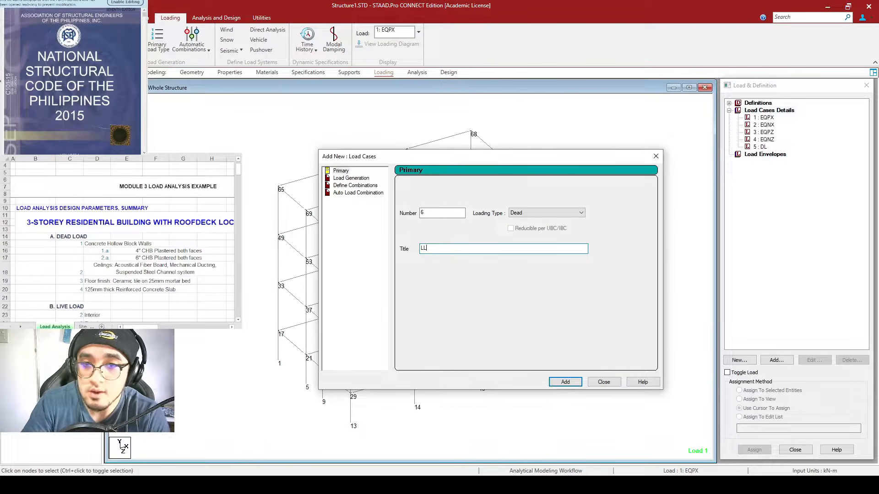
left_click(562, 212)
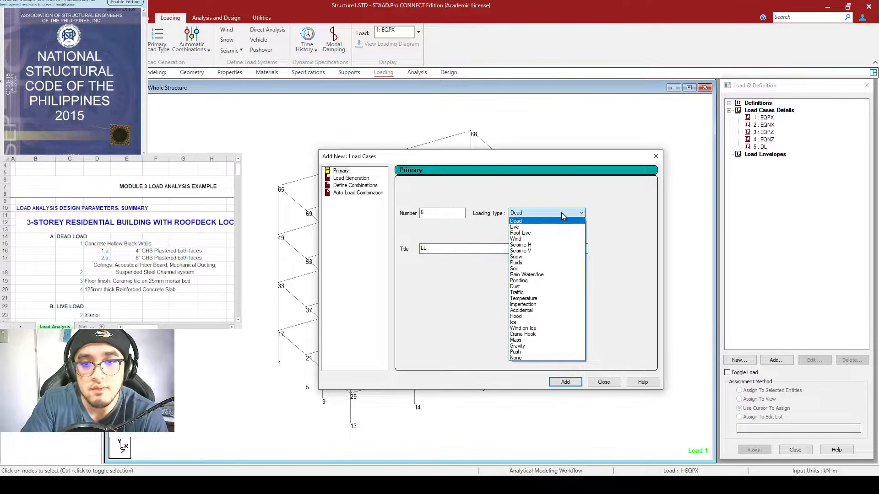
left_click(526, 229)
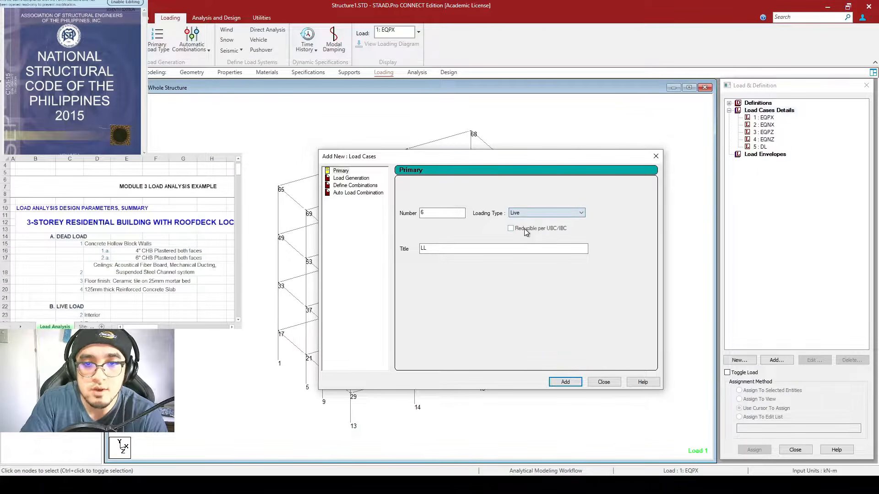
left_click(569, 383)
left_click(604, 383)
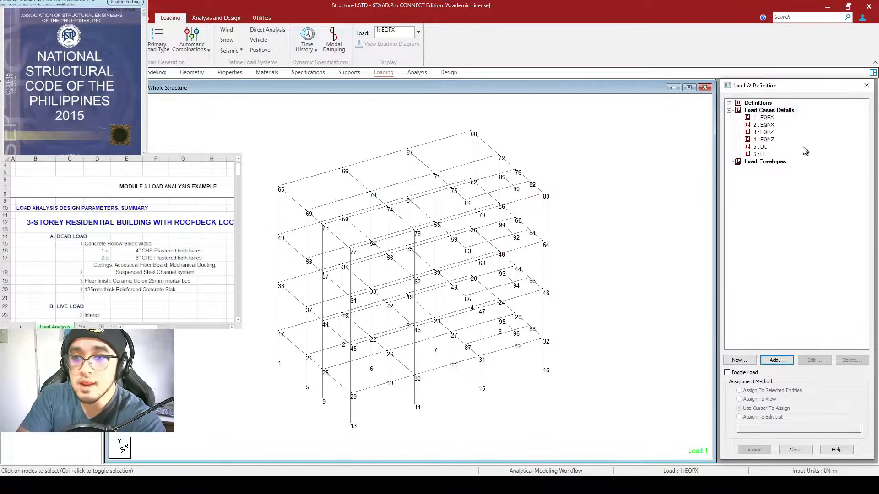
left_click(770, 119)
key("Down")
key("Down")
key("Down")
key("Down")
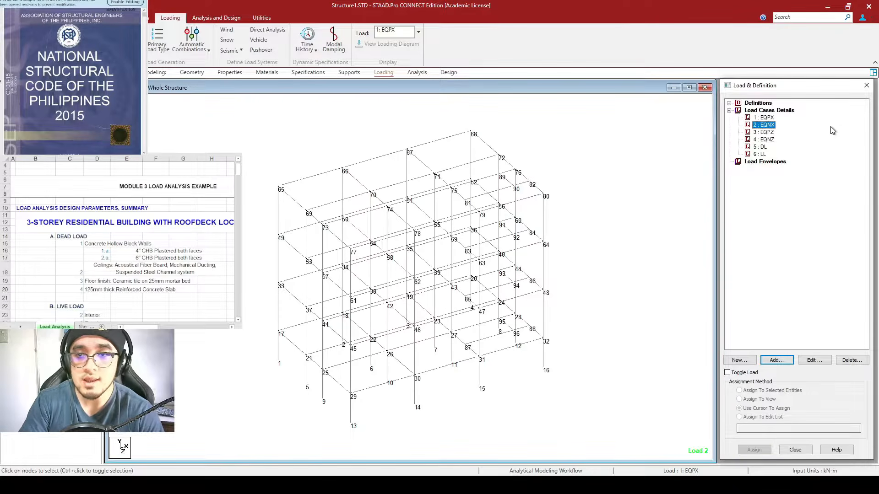
key("Down")
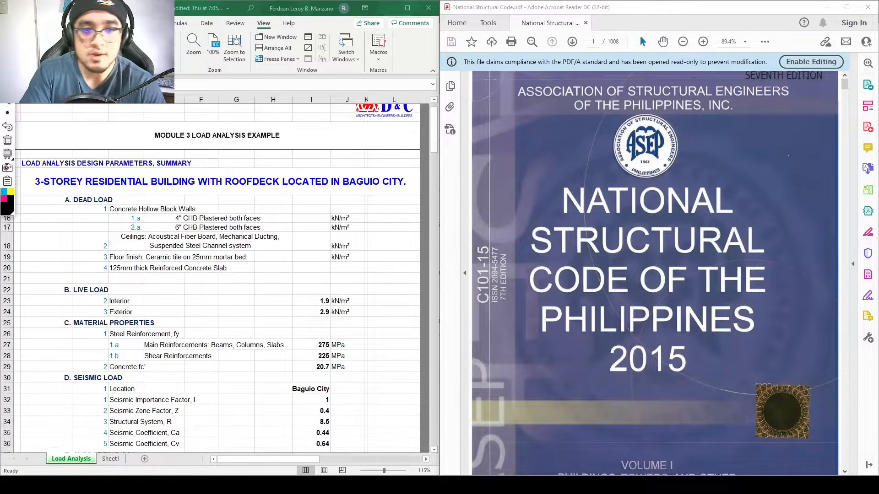
Step: Switch to the load analysis workbook in Excel and examine the design parameters, especially the dead load entry for Concrete Hollow Block Walls
left_click_drag(48, 189, 318, 380)
scroll(303, 367, "up", 3)
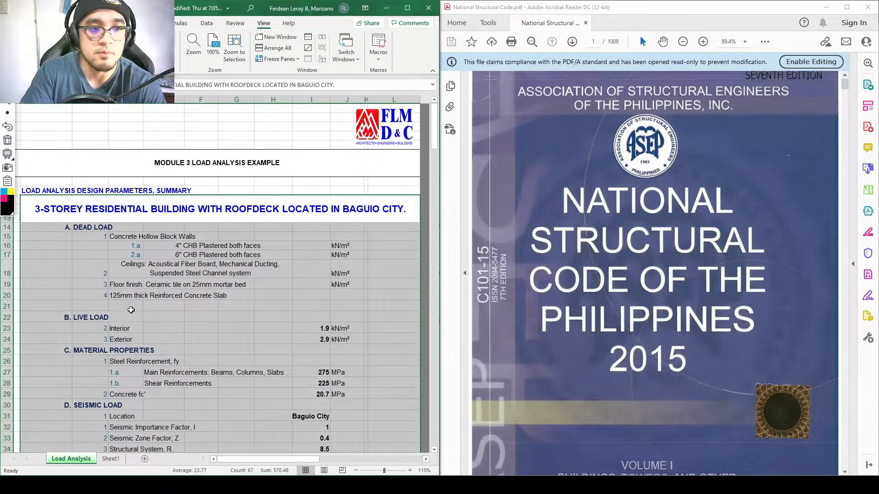
left_click(130, 307)
left_click(98, 228)
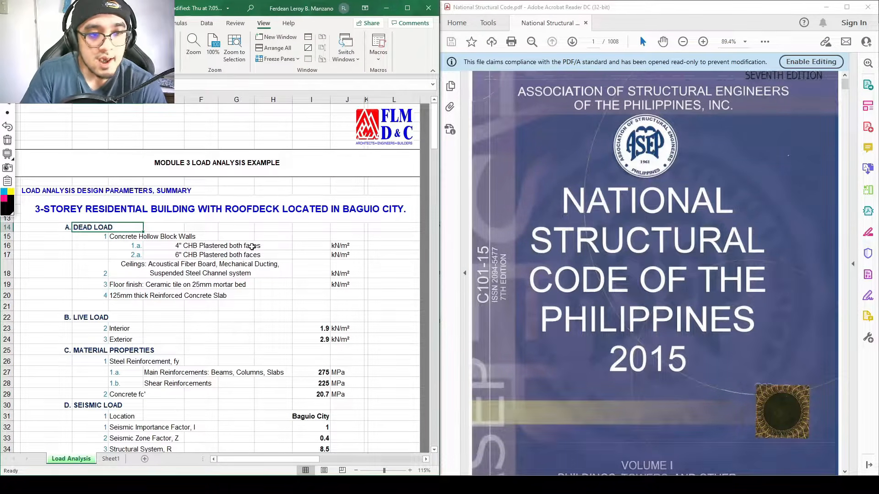
left_click(135, 238)
left_click_drag(135, 238, 213, 239)
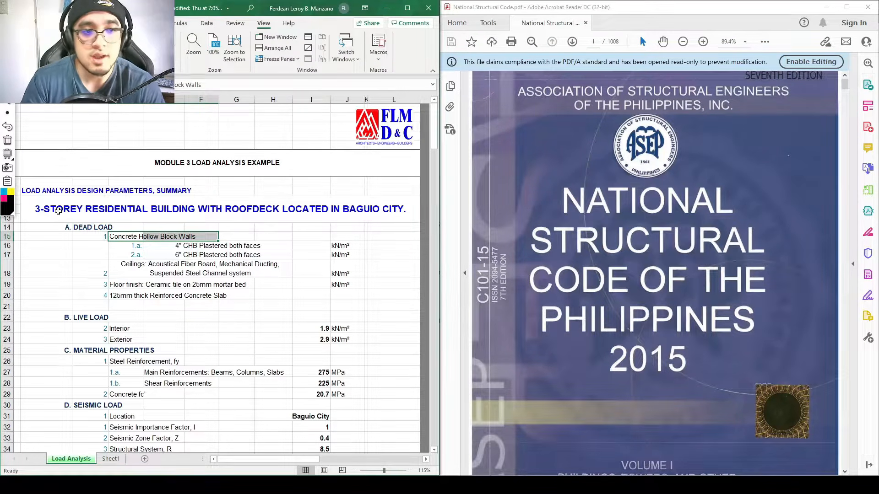
Step: Review the ceiling, floor finish and 125mm thick reinforced concrete slab entries in the dead load list
left_click(122, 277)
left_click(127, 286)
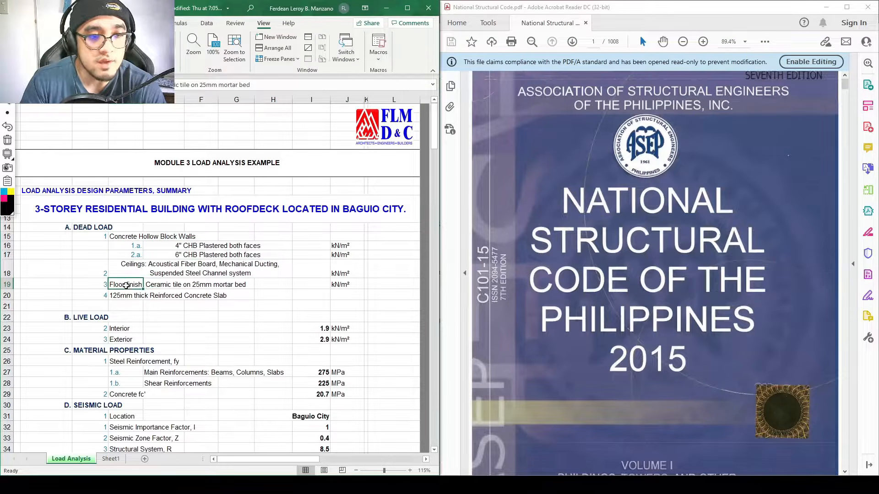
left_click(131, 298)
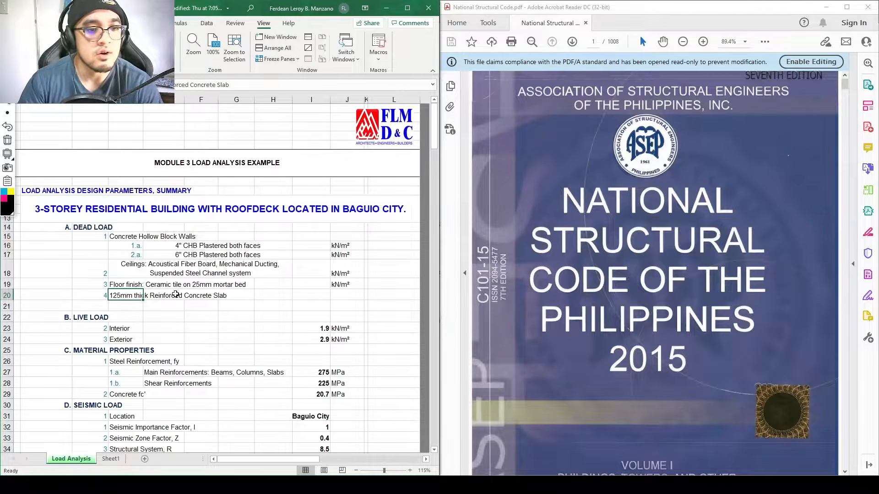
Step: Bring up the floor plan on Sheet1 and trace the building's outer perimeter walls in blue ink
left_click(111, 460)
scroll(190, 275, "down", 4)
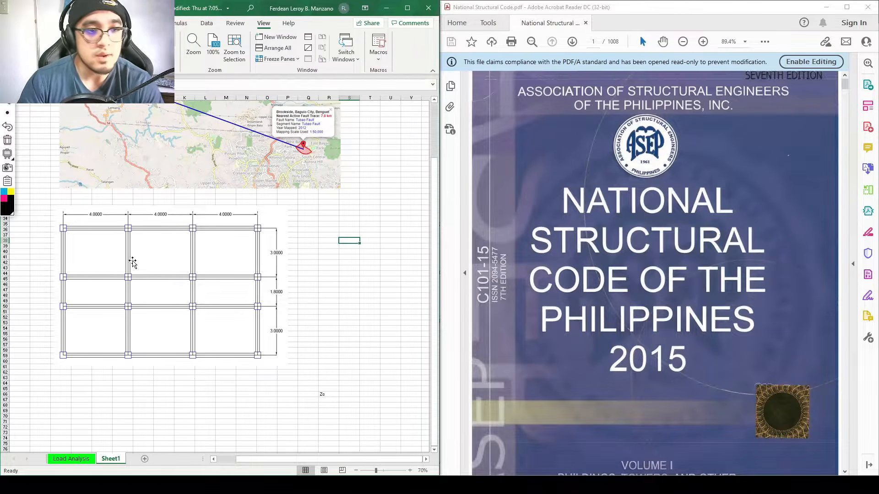
scroll(137, 263, "up", 3, "ctrl")
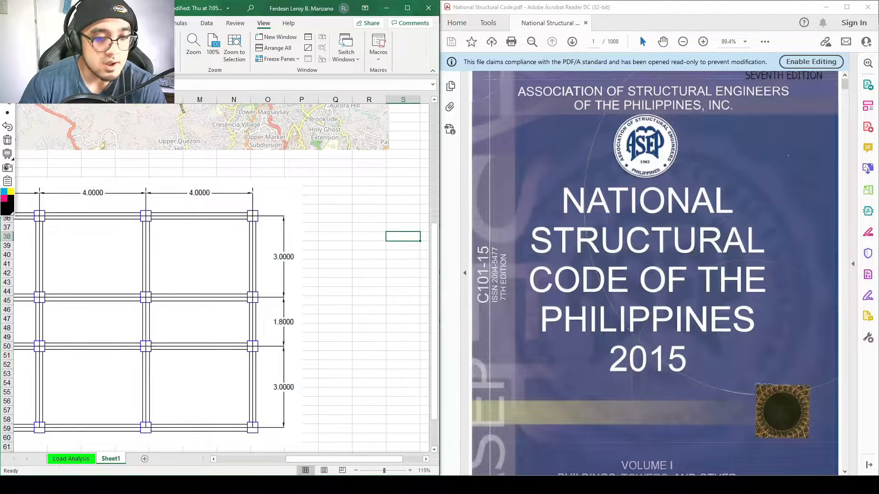
left_click(214, 459)
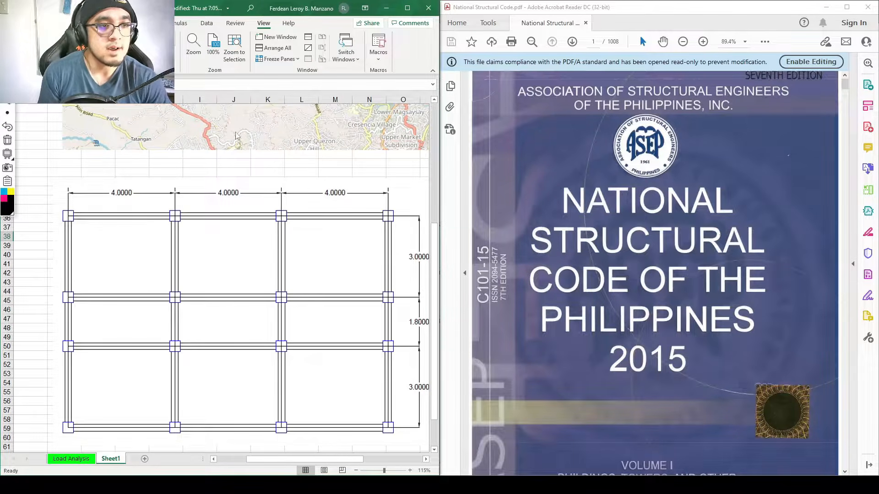
left_click(8, 97)
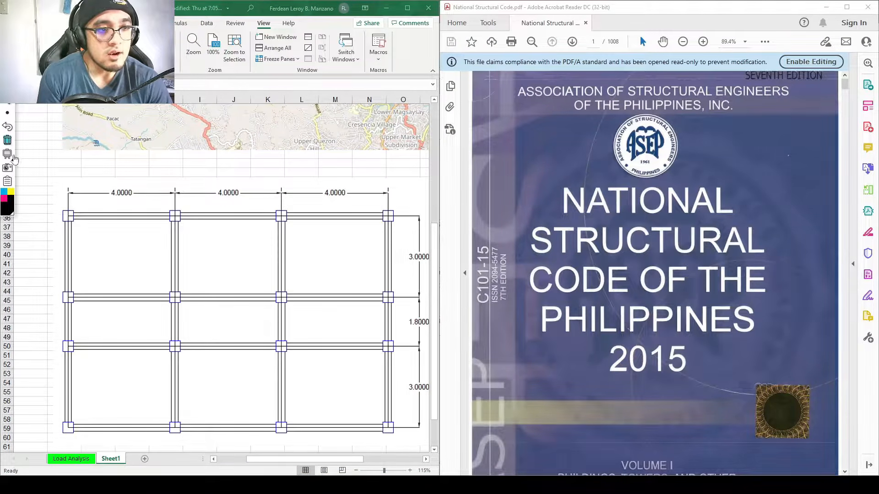
left_click(9, 192)
left_click(3, 191)
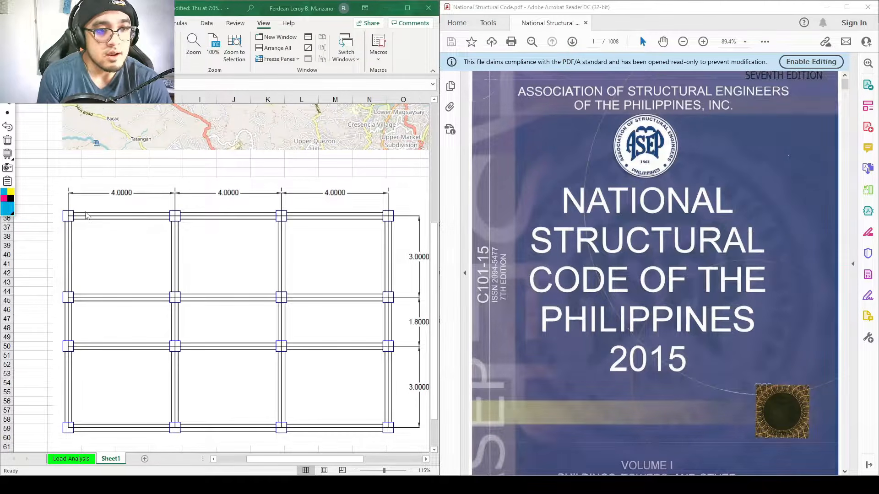
mouse_move(68, 213)
left_mouse_down()
mouse_move(69, 432)
mouse_move(137, 412)
mouse_move(383, 407)
mouse_move(389, 428)
mouse_move(388, 213)
mouse_move(168, 229)
mouse_move(70, 218)
left_mouse_up()
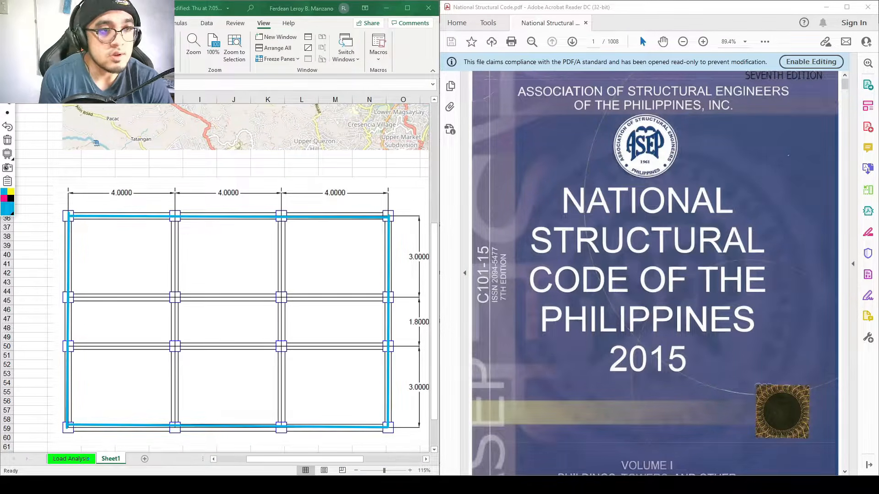
Step: Return to the Load Analysis sheet and examine the 6" and 4" CHB plastered wall entries
left_click(71, 459)
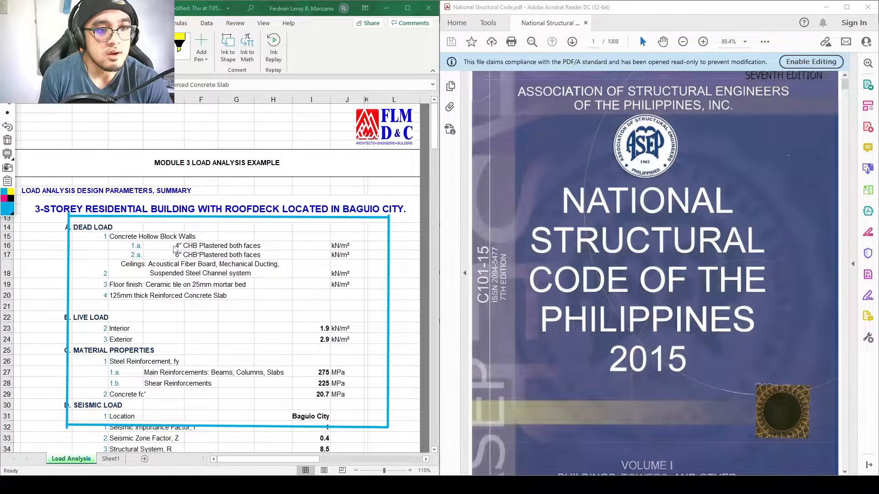
left_click_drag(174, 257, 340, 256)
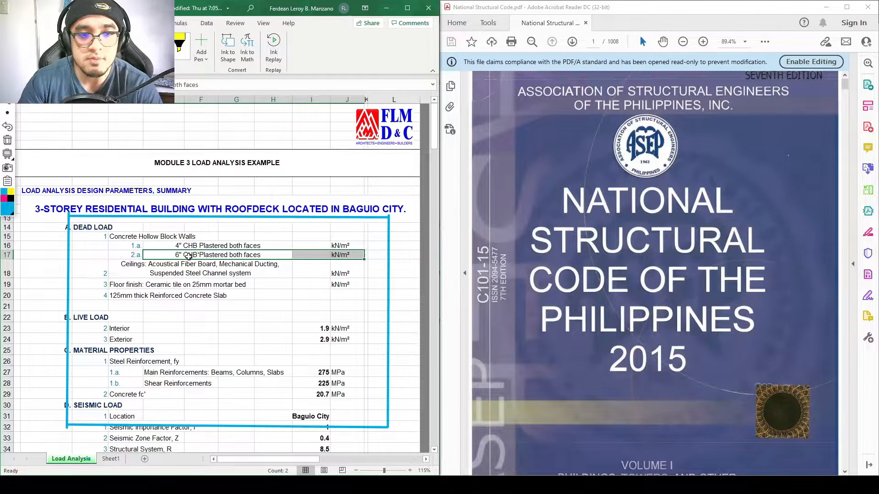
left_click(168, 246)
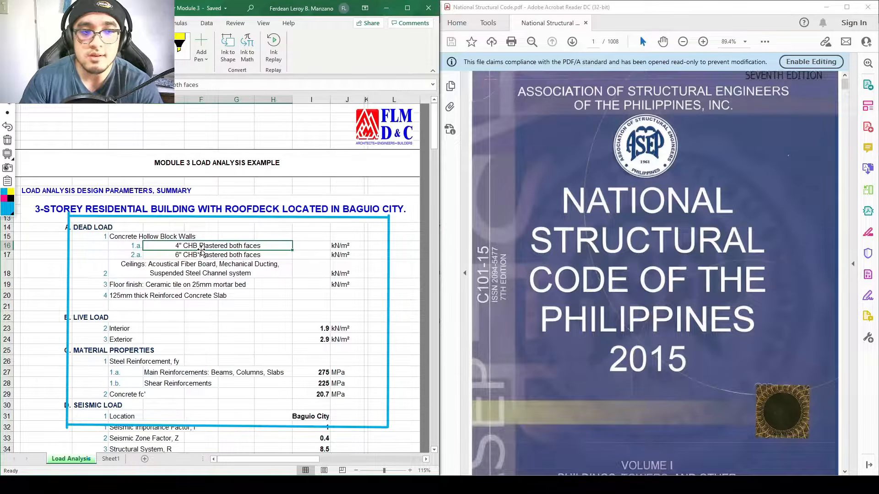
Step: Trace the interior wall lines on the Sheet1 floor plan in yellow, and clear all ink before returning to Load Analysis
left_click(111, 459)
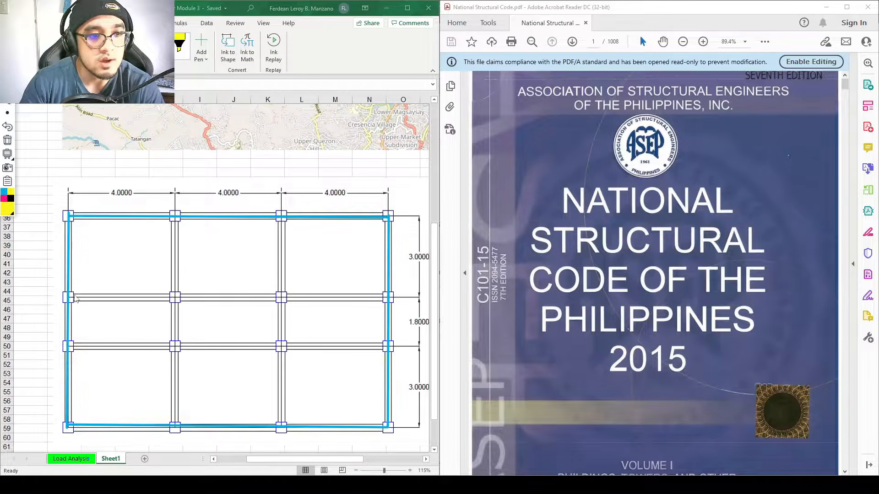
left_click_drag(71, 297, 390, 296)
mouse_move(69, 347)
left_mouse_down()
mouse_move(333, 358)
mouse_move(389, 347)
left_mouse_up()
mouse_move(175, 217)
left_mouse_down()
mouse_move(158, 409)
mouse_move(178, 435)
left_mouse_up()
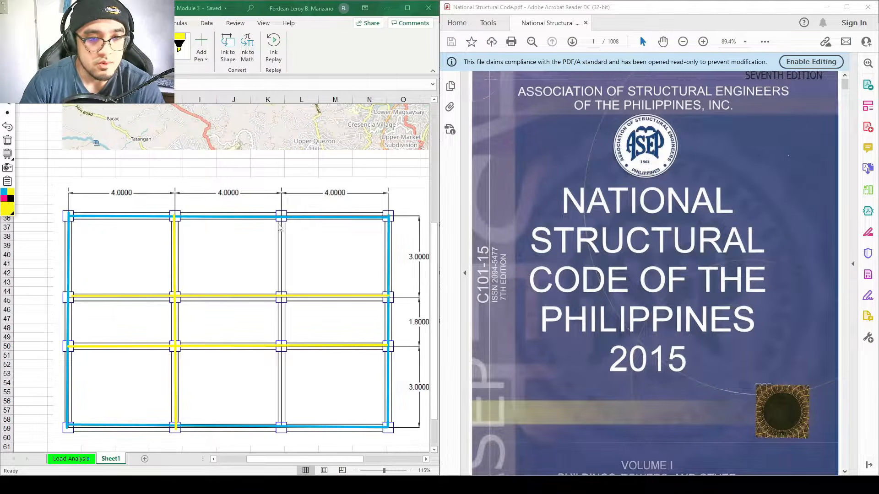
mouse_move(283, 216)
left_mouse_down()
mouse_move(272, 403)
mouse_move(280, 428)
left_mouse_up()
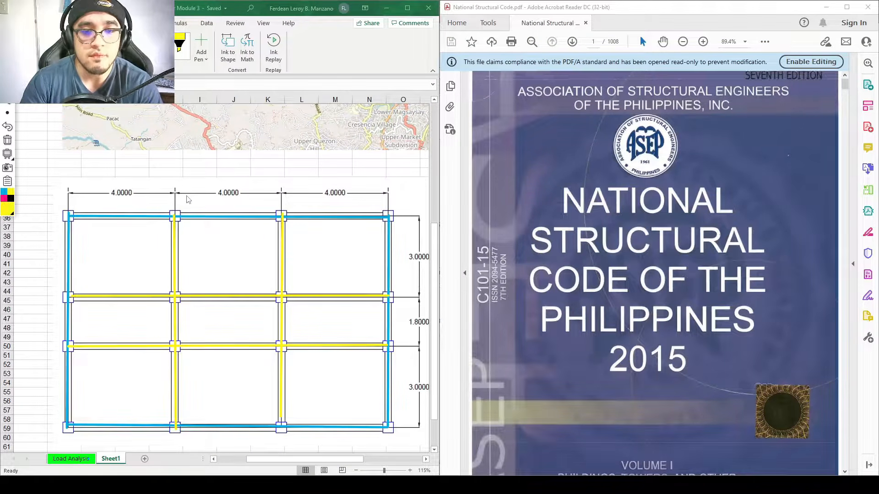
left_click(7, 140)
left_click(81, 459)
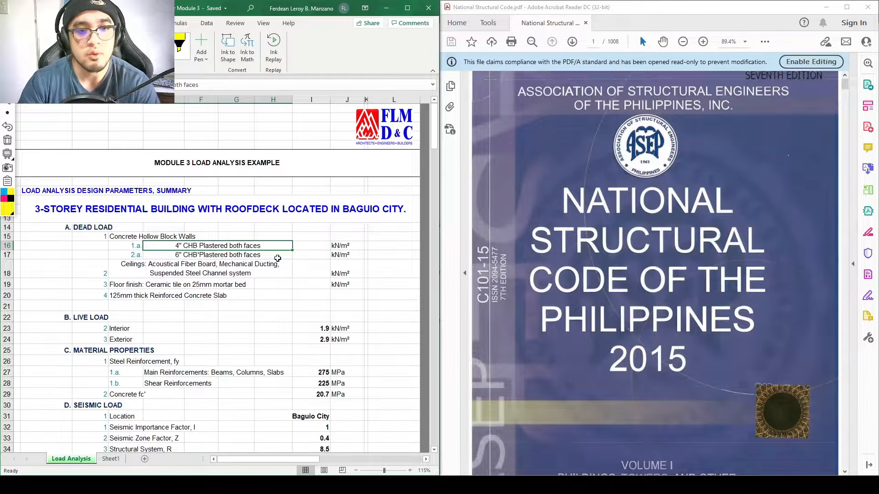
Step: Search the National Structural Code PDF for 204-1 and go to the table of minimum material densities
left_click(314, 248)
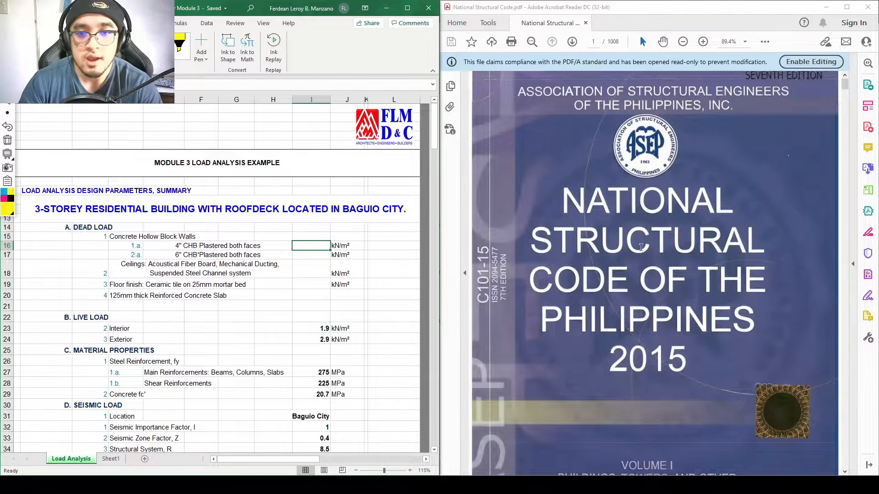
left_click(709, 191)
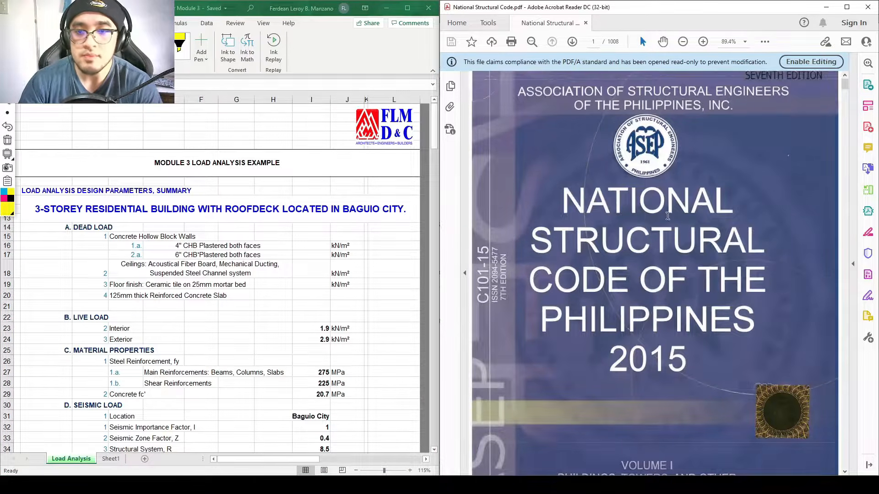
scroll(672, 213, "down", 3)
scroll(646, 341, "up", 3)
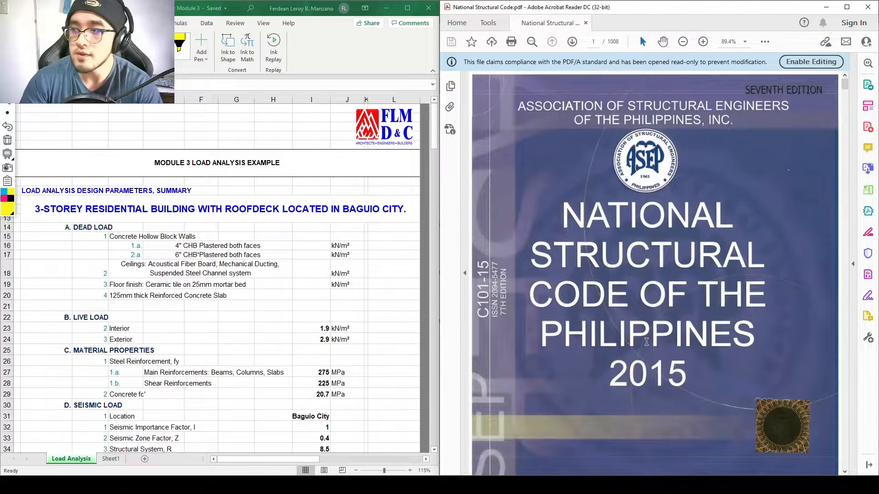
key("ctrl+f")
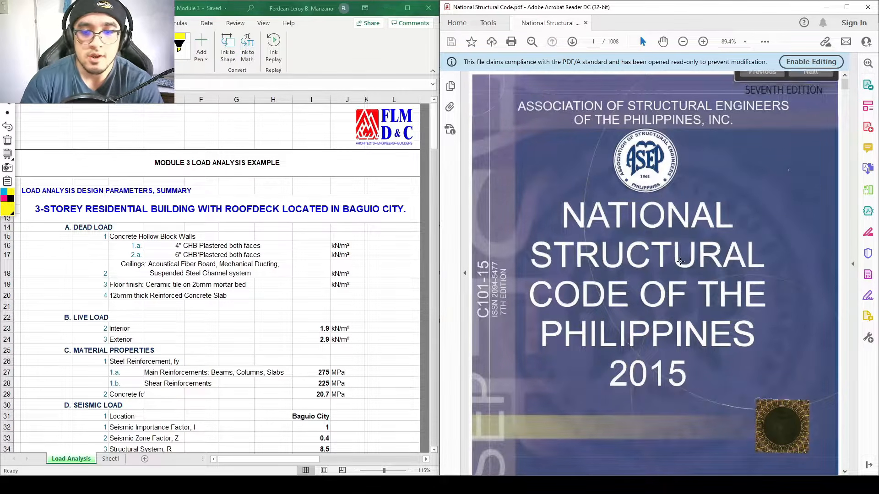
type("204-")
key("Return")
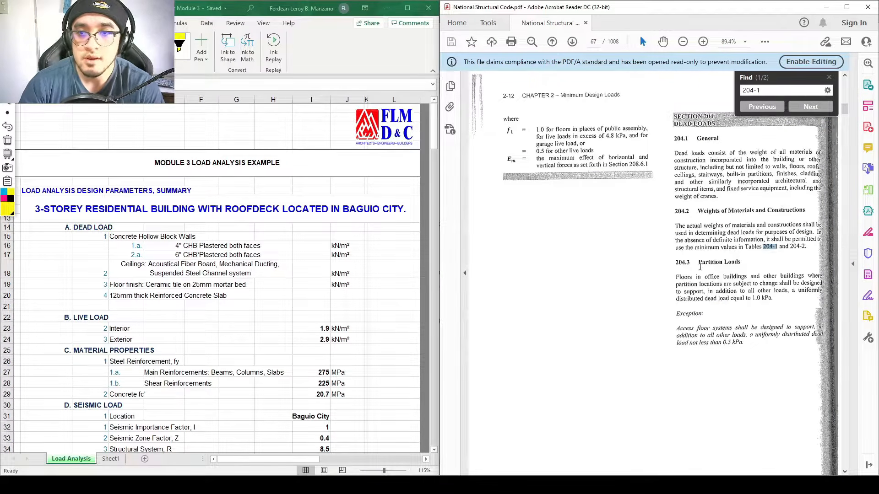
left_click(827, 105)
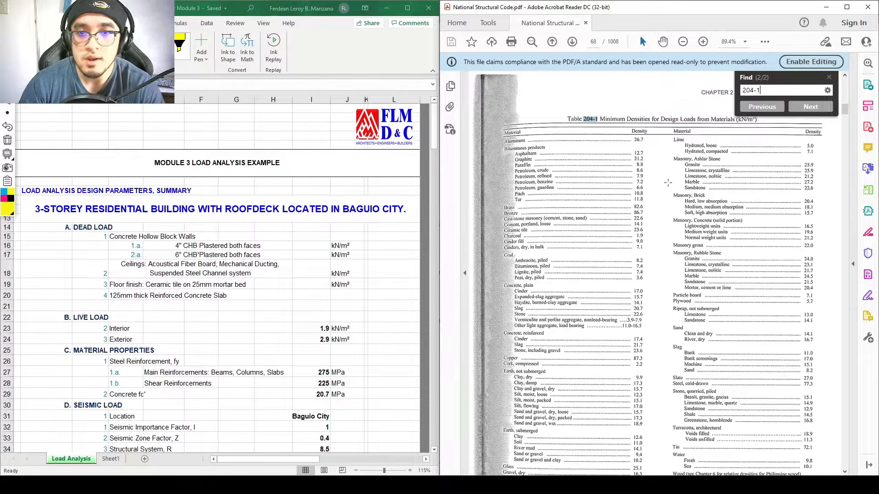
Step: Locate the Concrete Masonry Units load table on the code page after Table 204-1 and enlarge it for reading
scroll(672, 201, "down", 10)
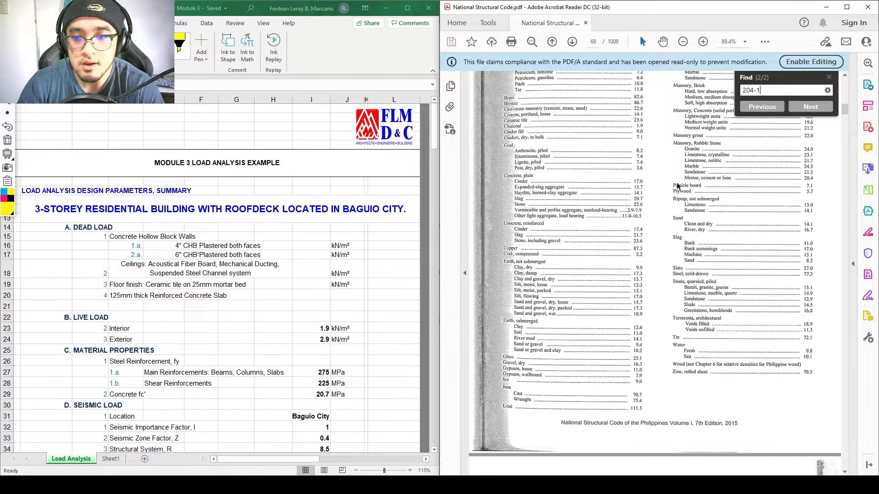
scroll(682, 182, "down", 5)
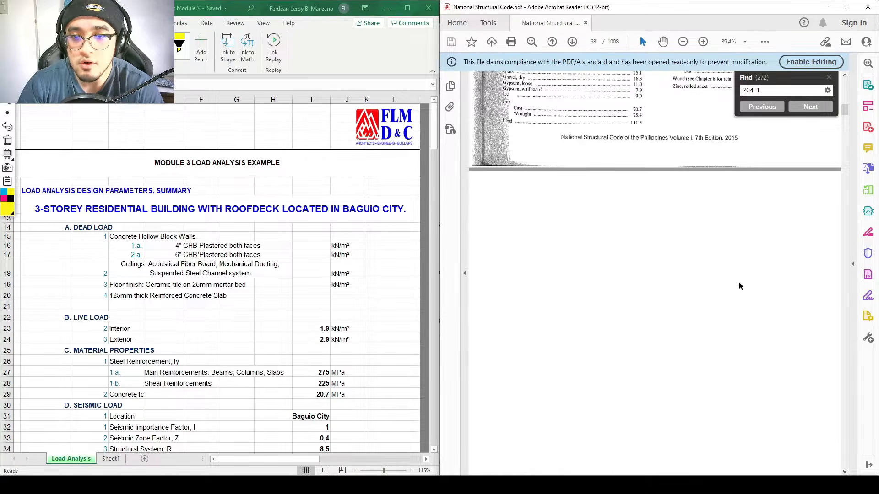
scroll(739, 282, "down", 3)
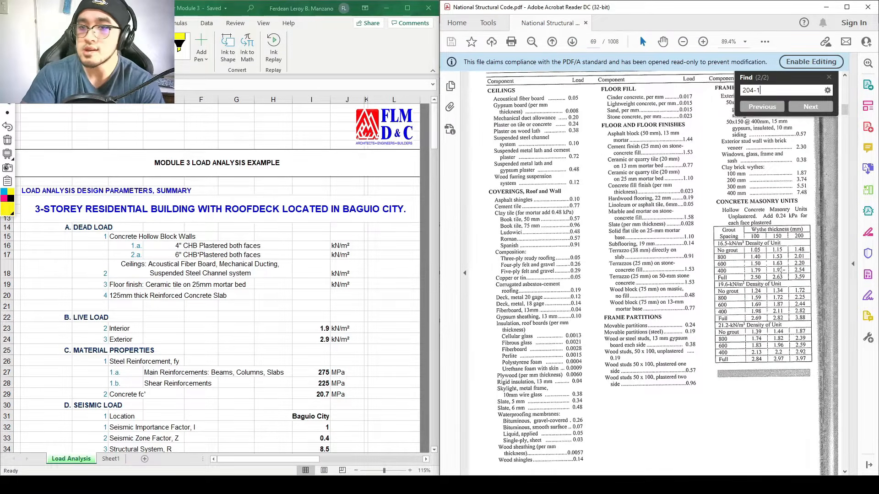
scroll(779, 270, "up", 4, "ctrl")
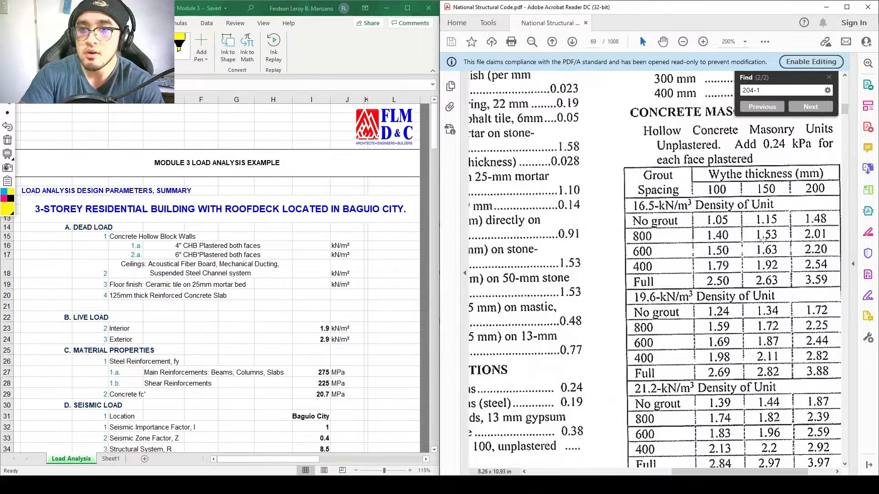
scroll(764, 238, "down", 2, "ctrl")
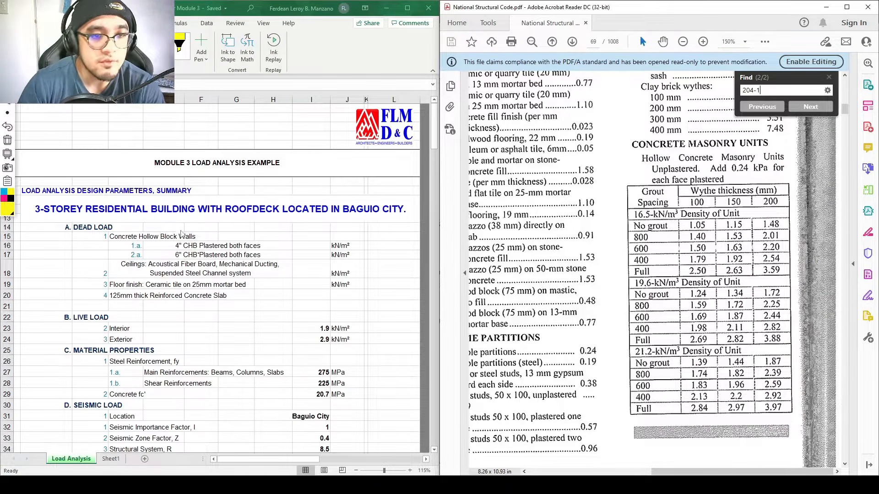
Step: Match the 4" CHB entry to the 100 mm wythe thickness column by circling it in yellow, and clear the mark
left_click(188, 248)
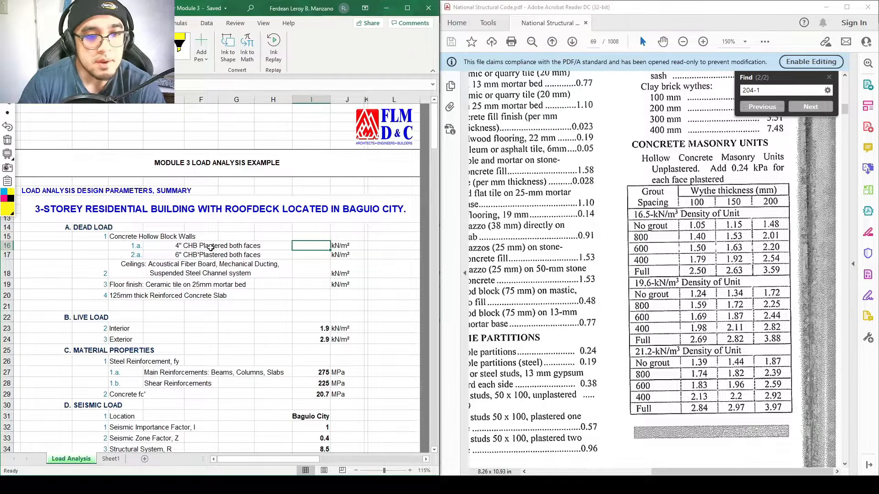
left_click(175, 246)
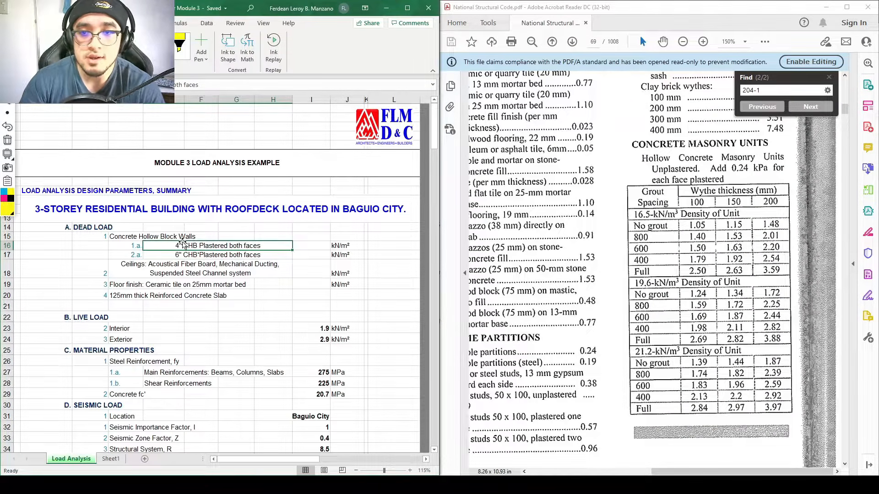
left_click(7, 71)
mouse_move(717, 200)
left_mouse_down()
mouse_move(710, 183)
mouse_move(678, 260)
mouse_move(677, 383)
mouse_move(732, 399)
mouse_move(726, 268)
mouse_move(705, 176)
left_mouse_up()
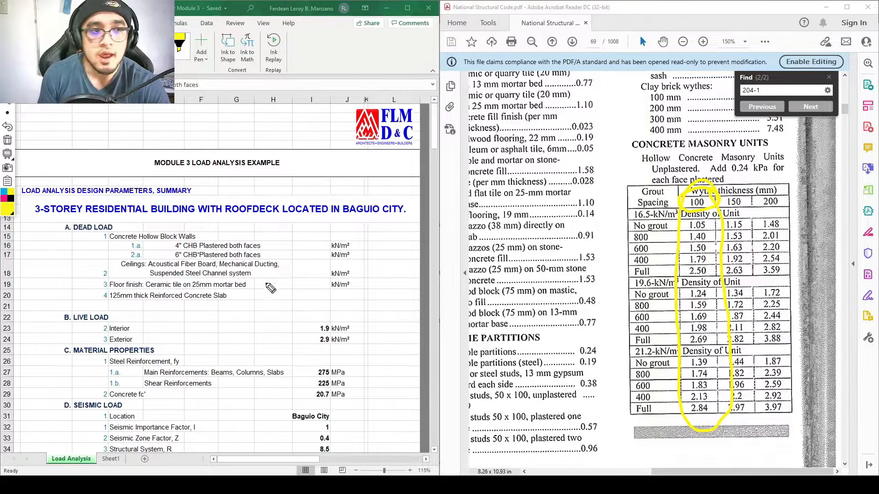
left_click(7, 141)
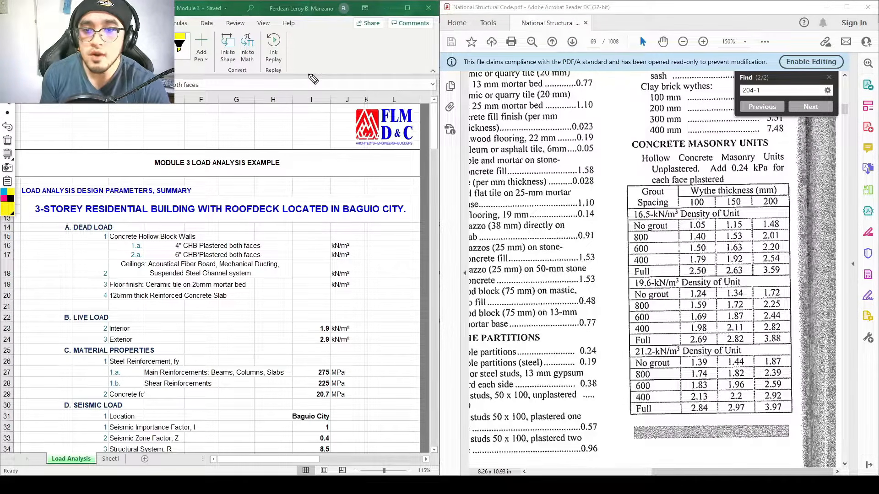
Step: Circle the full-grout 100 mm values 2.50, 2.69 and 2.84 in yellow, with a second circle around 2.84
mouse_move(713, 266)
left_mouse_down()
mouse_move(678, 271)
mouse_move(712, 270)
left_mouse_up()
mouse_move(713, 329)
left_mouse_down()
mouse_move(685, 346)
mouse_move(714, 329)
left_mouse_up()
mouse_move(716, 394)
left_mouse_down()
mouse_move(687, 426)
mouse_move(728, 396)
left_mouse_up()
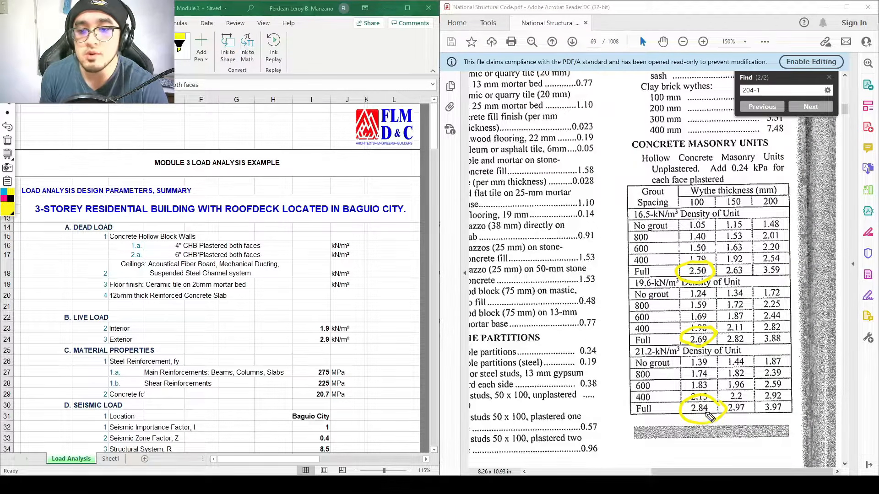
mouse_move(740, 406)
left_mouse_down()
mouse_move(728, 444)
mouse_move(737, 400)
left_mouse_up()
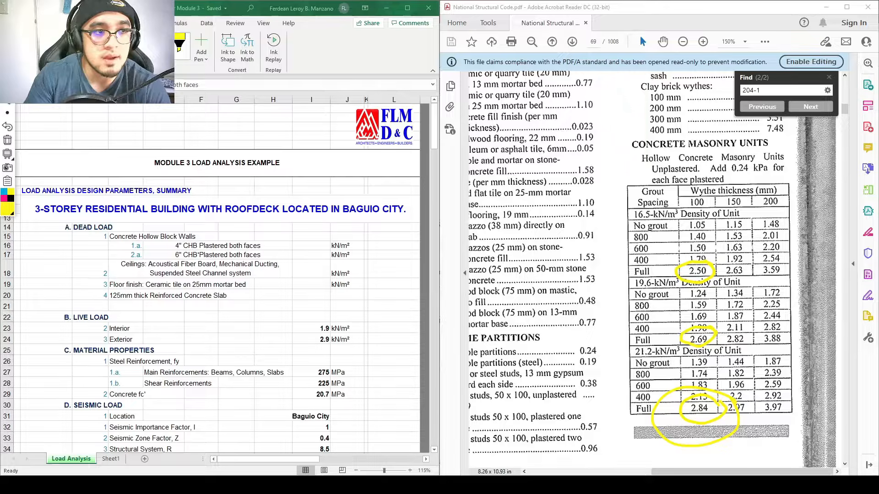
Step: Enter 2.84 kN/m² as the load for 4" CHB plastered both faces
left_click(206, 246)
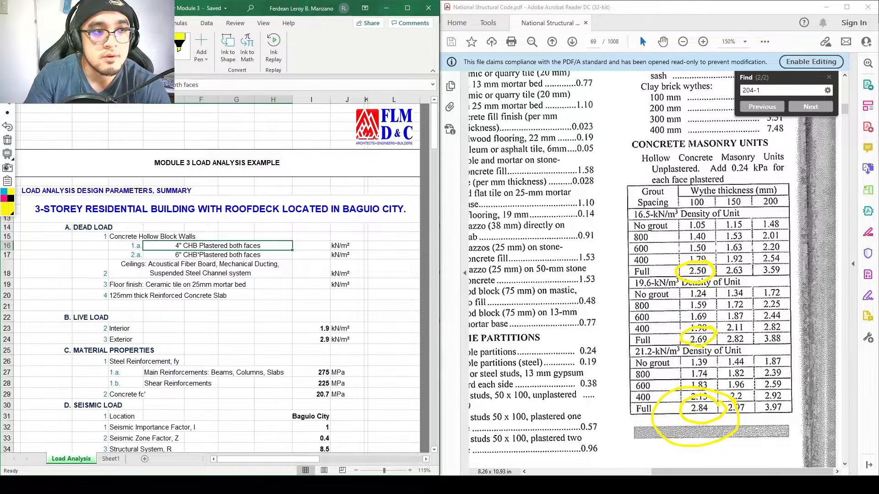
left_click(313, 296)
left_click(311, 246)
type("2.84")
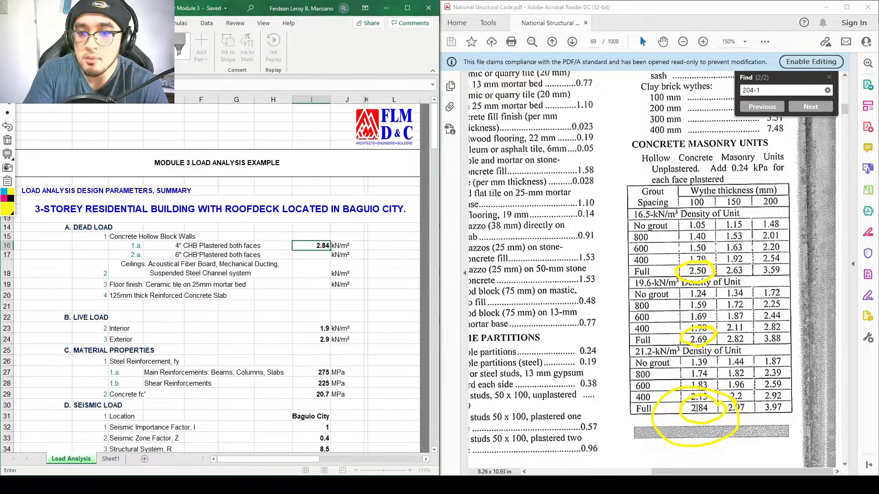
left_click(699, 387)
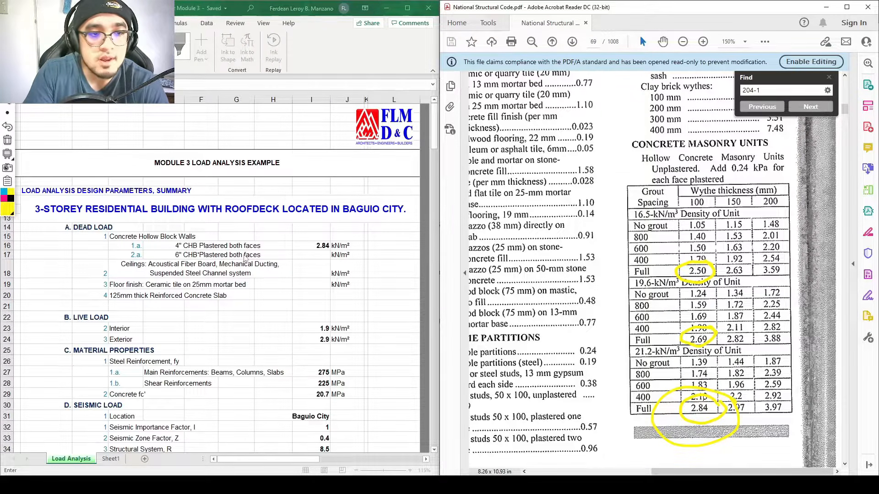
Step: Circle in yellow the code's note to add 0.24 kPa for each face plastered, its 0.24 kPa value, and the worksheet's 4" CHB load
left_click(204, 247)
left_click(203, 248)
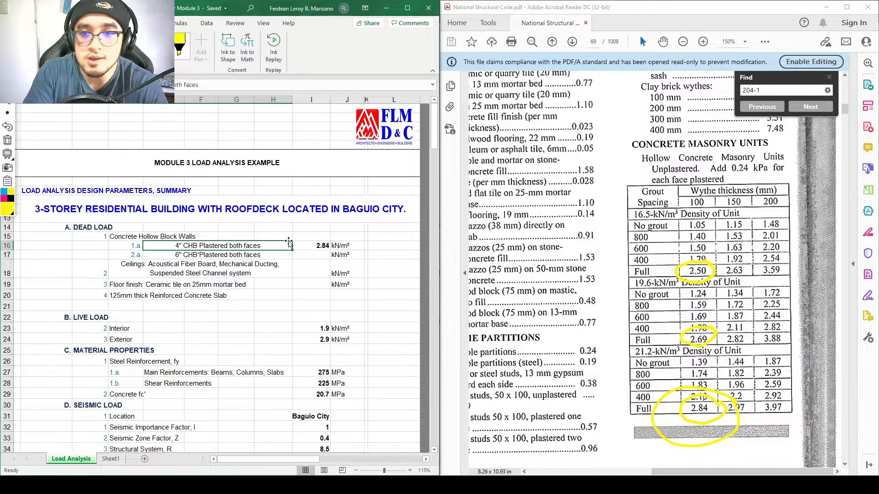
left_click(690, 185)
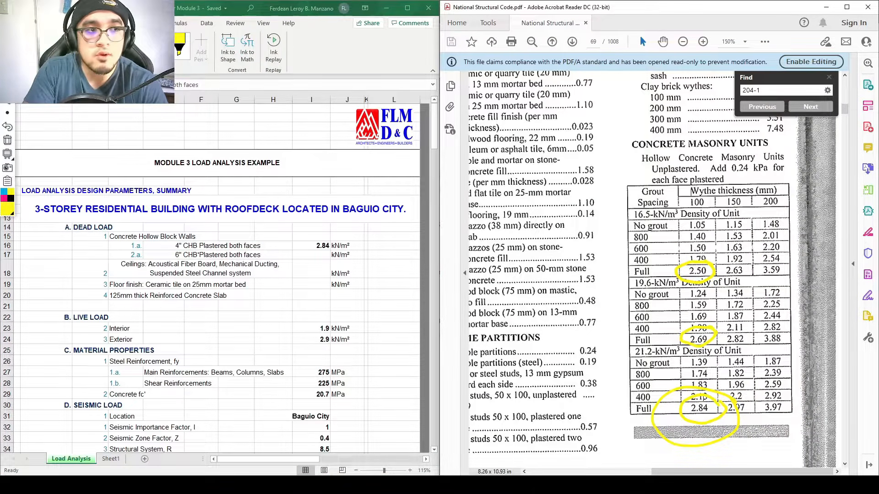
left_click(7, 57)
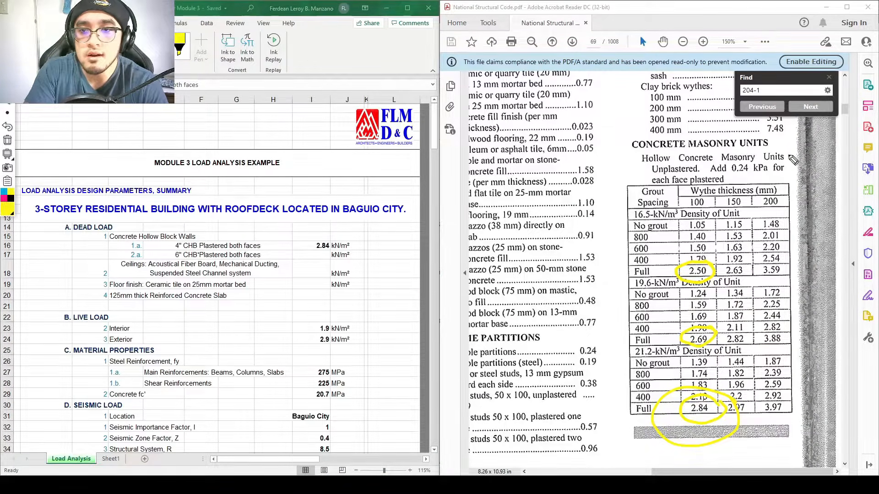
mouse_move(792, 161)
left_mouse_down()
mouse_move(720, 161)
mouse_move(706, 176)
mouse_move(662, 174)
mouse_move(648, 187)
mouse_move(688, 194)
mouse_move(797, 173)
left_mouse_up()
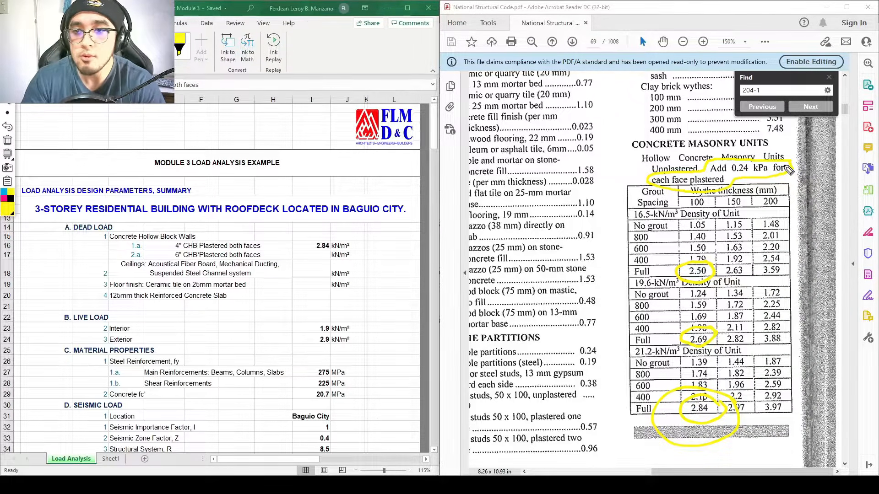
mouse_move(788, 170)
left_mouse_down()
mouse_move(763, 165)
mouse_move(774, 158)
mouse_move(730, 168)
left_mouse_up()
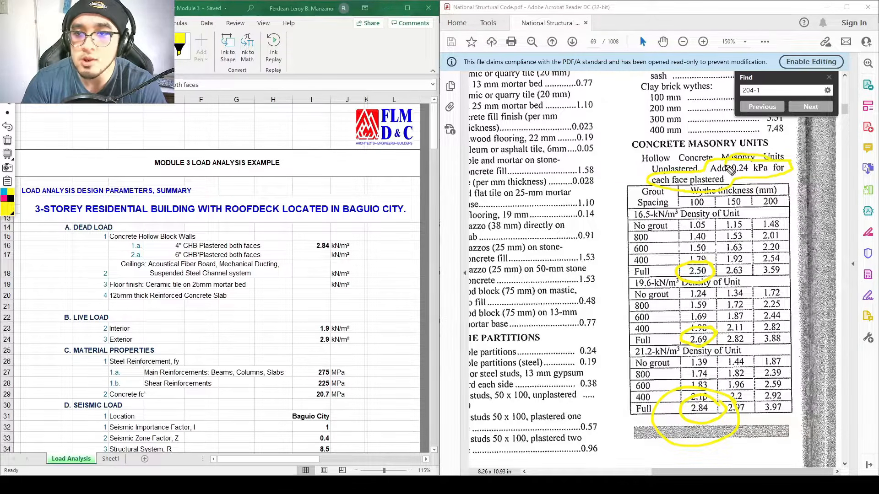
mouse_move(348, 251)
left_mouse_down()
mouse_move(320, 229)
mouse_move(333, 262)
mouse_move(346, 232)
left_mouse_up()
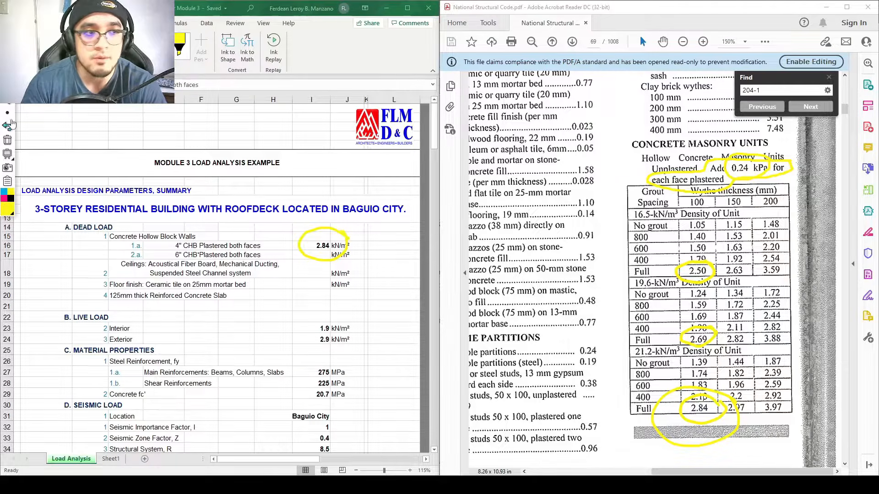
Step: Replace the 4" CHB load with the formula =2.84+.24*2 to include plaster on both faces
left_click(324, 245)
key("F2")
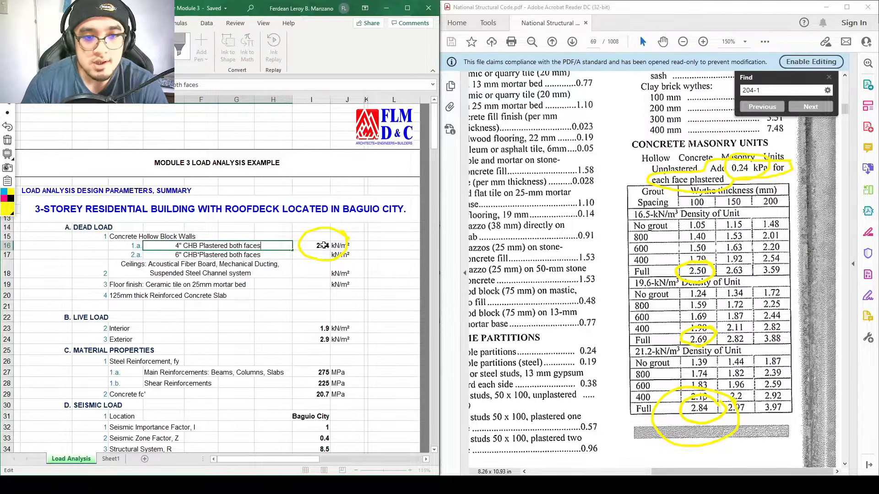
left_click(324, 246)
key("F2")
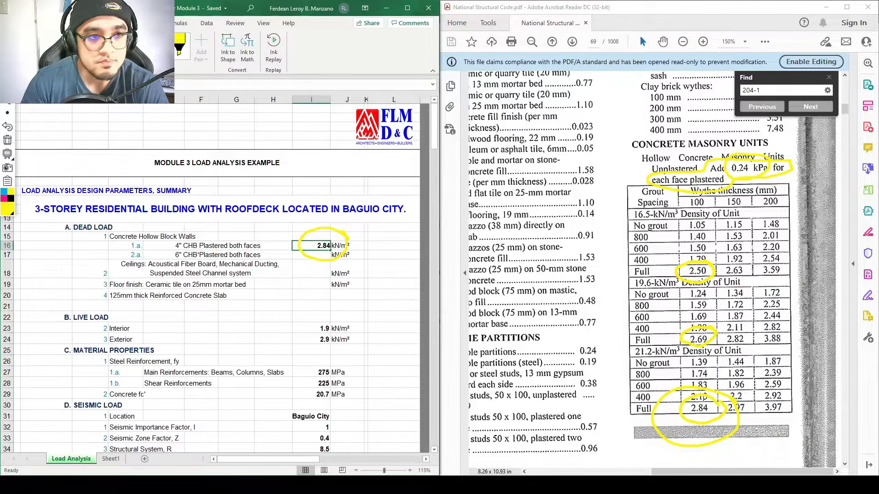
key("BackSpace")
key("BackSpace")
key("BackSpace")
key("BackSpace")
type("=")
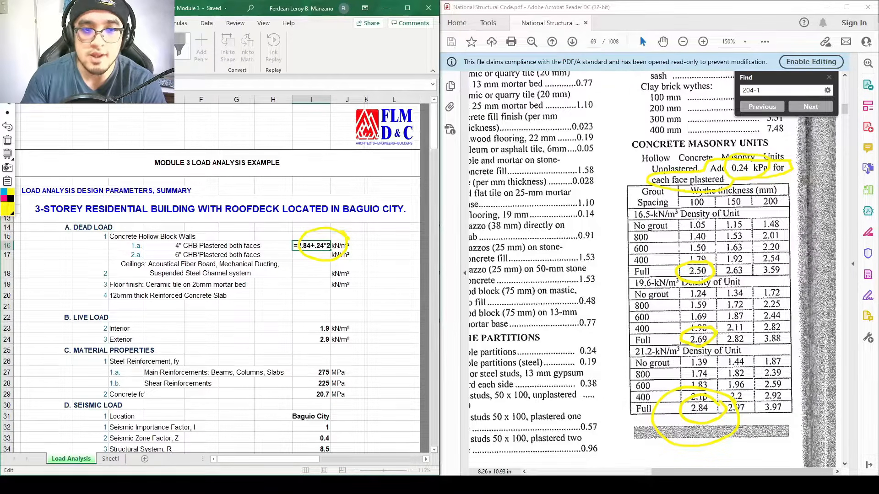
key("Return")
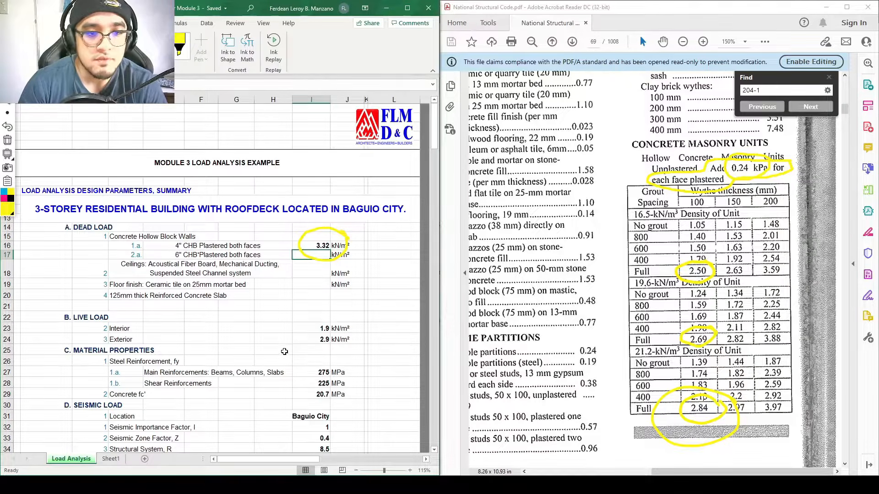
Step: Match the 6" CHB entry to the 150 mm wythe thickness column by circling its heading in yellow
left_click(326, 244)
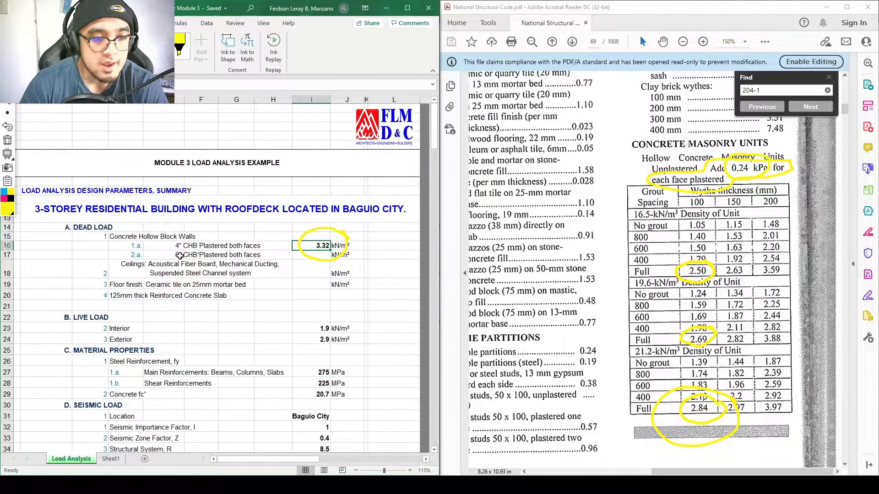
left_click(312, 255)
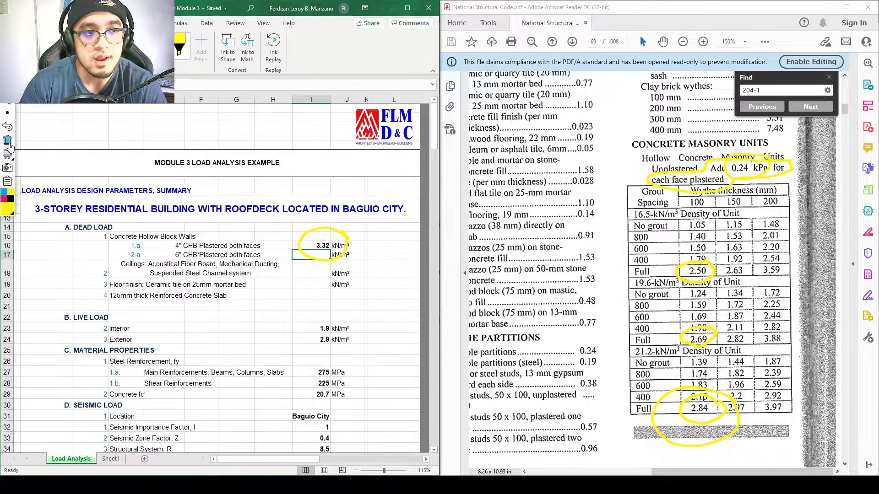
key("shift+0")
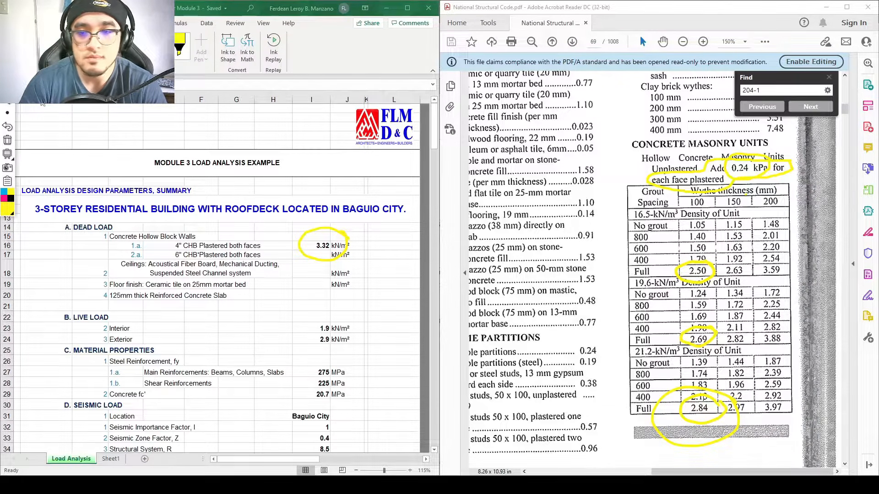
mouse_move(755, 204)
left_mouse_down()
mouse_move(745, 196)
mouse_move(731, 217)
mouse_move(756, 207)
mouse_move(749, 196)
left_mouse_up()
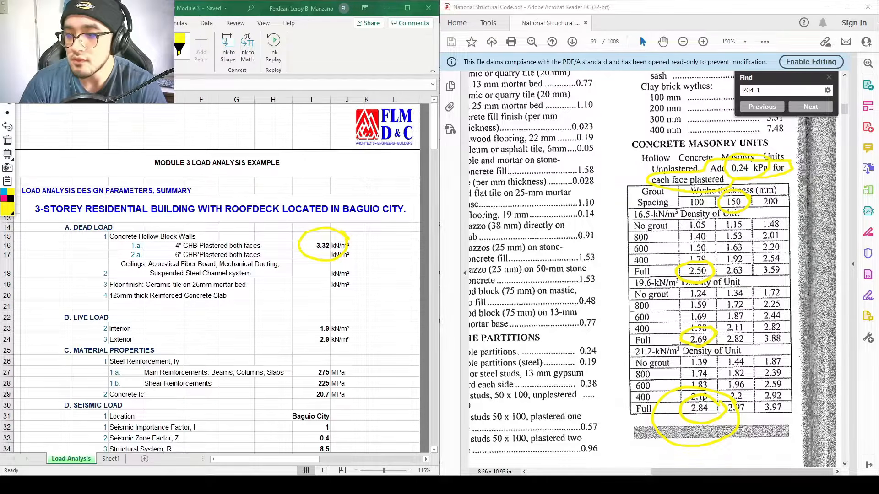
Step: Convert 6 inches to millimetres by computing 6×25.4 in the Casio calculator emulator, and minimize it
left_click_drag(185, 101, 71, 238)
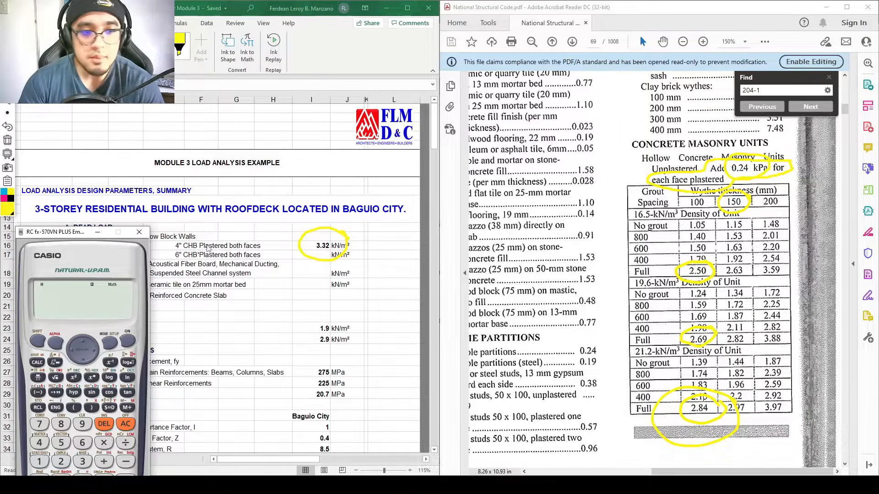
type("6*")
type("25.4")
key("Return")
left_click(109, 408)
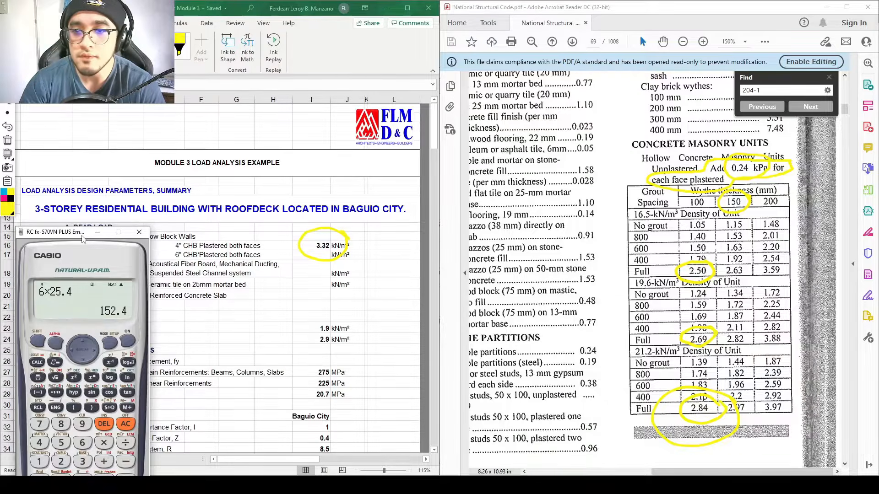
left_click(98, 232)
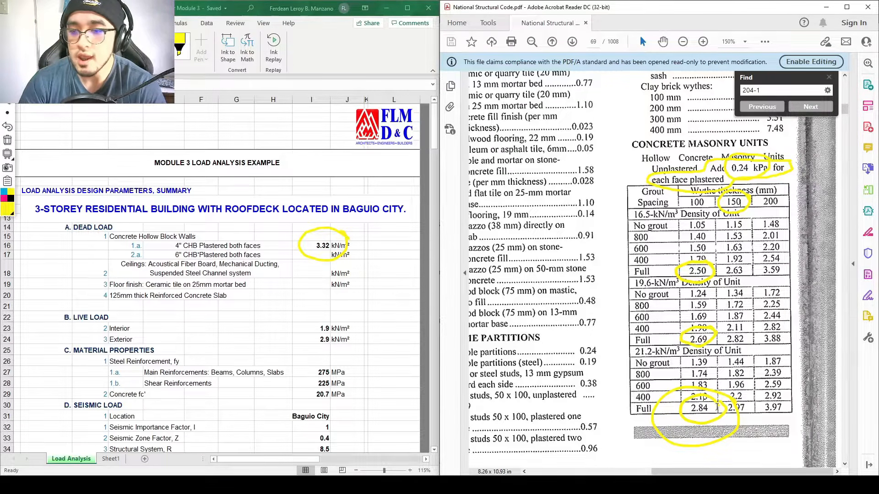
Step: Clear all yellow marks and circle the full-grout 150 mm value 2.97 for the 21.2 kN/m³ unit density
left_click(8, 139)
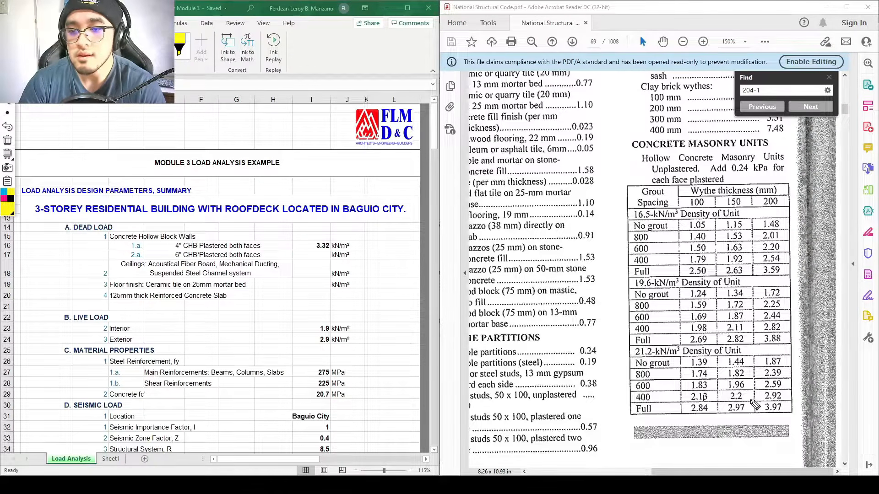
mouse_move(755, 407)
left_mouse_down()
mouse_move(740, 397)
mouse_move(721, 420)
mouse_move(754, 411)
left_mouse_up()
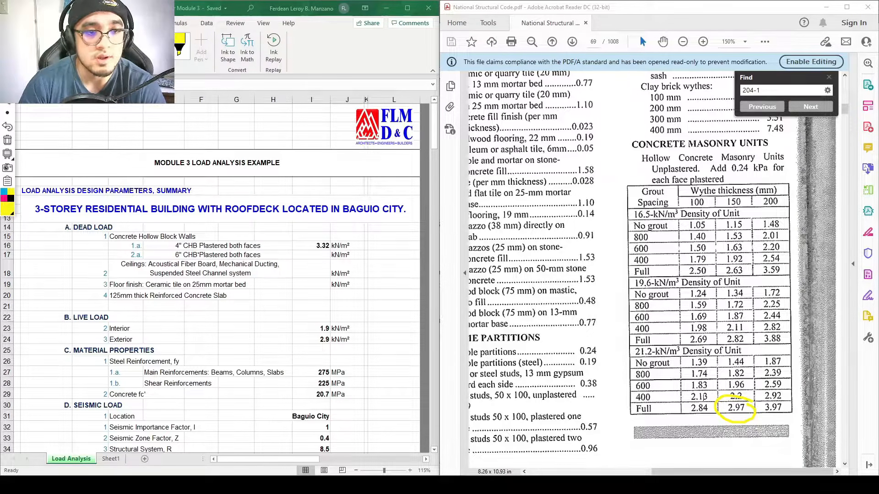
Step: Enter the formula =2.97+0.24*2 as the load for 6" CHB plastered both faces
left_click(311, 254)
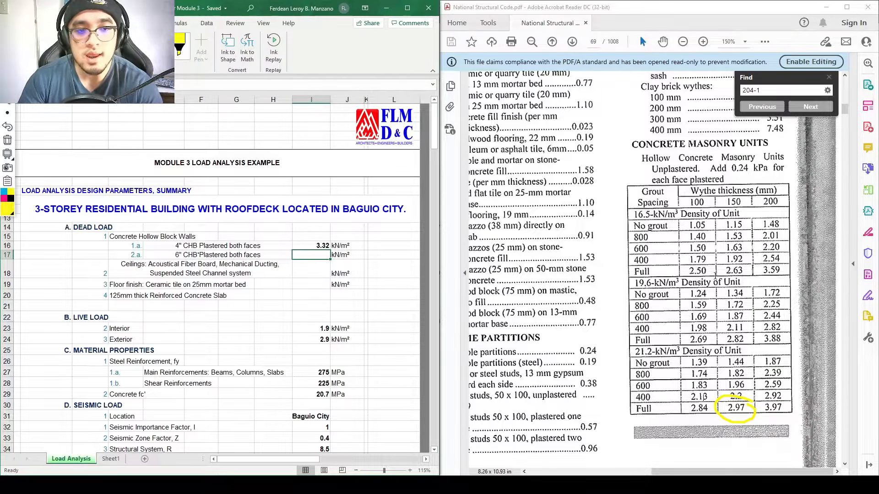
left_click_drag(731, 168, 766, 168)
left_click(727, 183)
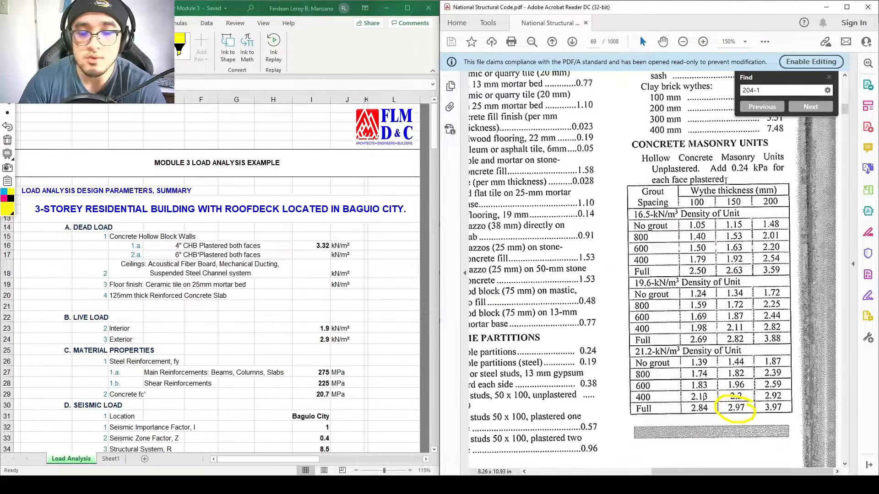
left_click(314, 255)
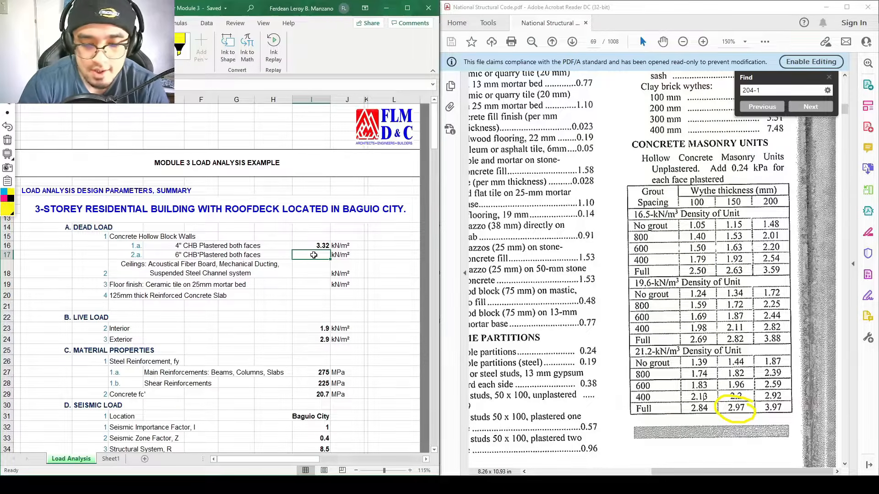
type("=")
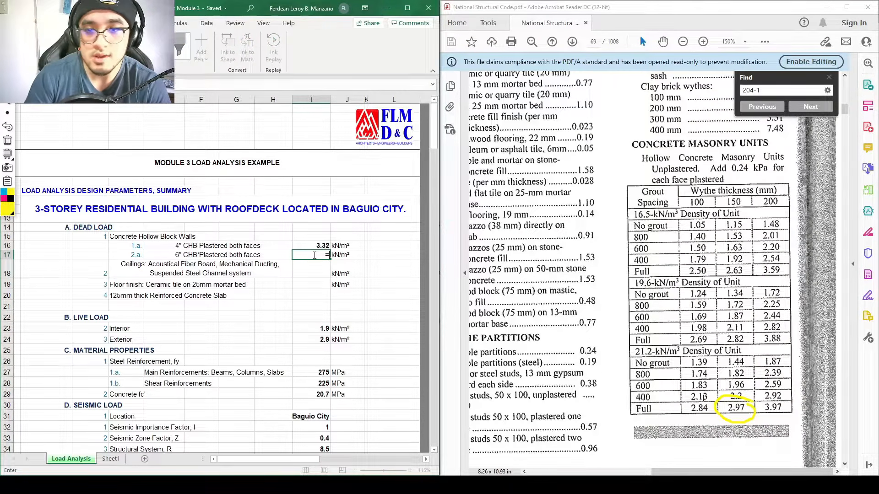
type("2.97")
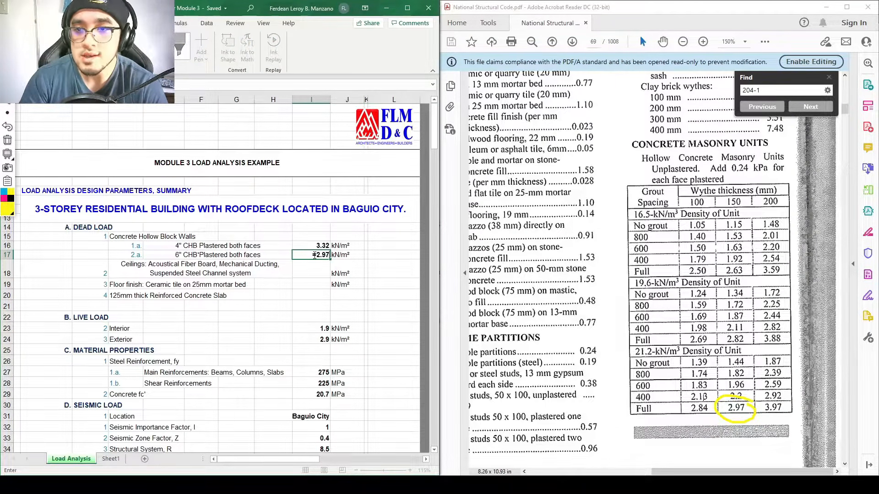
type("+0.24*2")
key("Return")
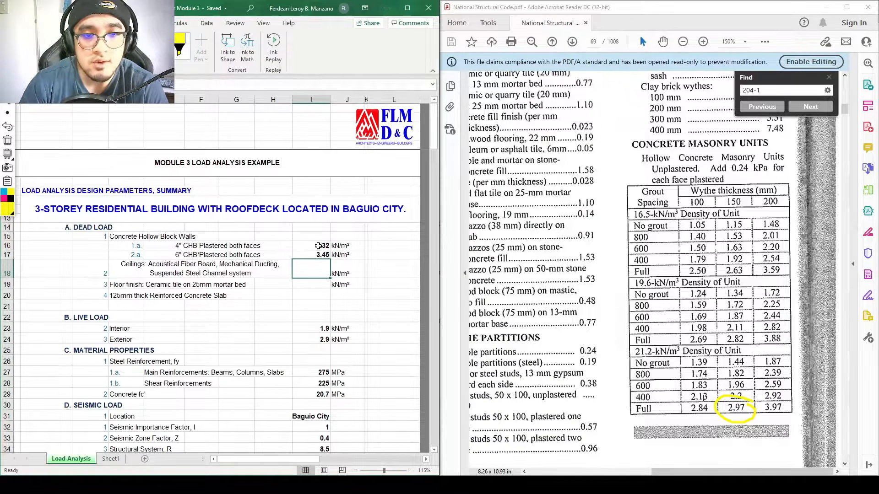
left_click_drag(321, 246, 319, 251)
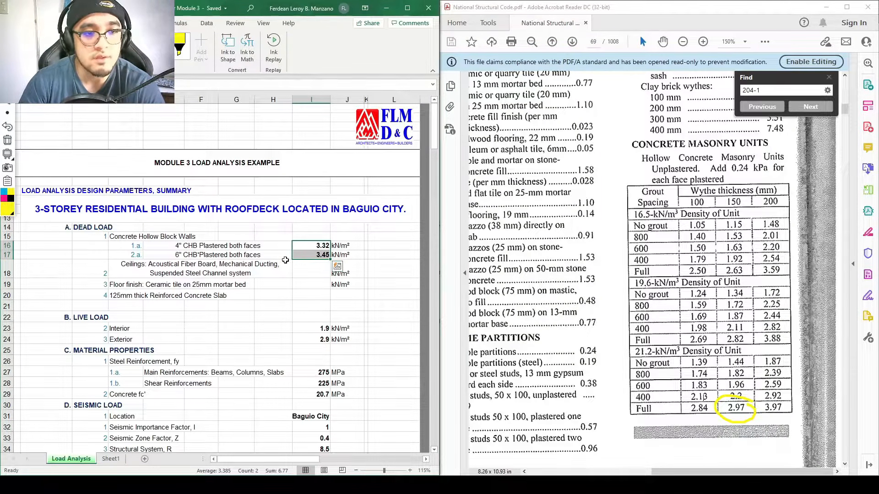
Step: Enlarge the worksheet to 130% and examine the ceilings entry for acoustical fiber board, mechanical ducting and suspended steel channel system
left_click(151, 275)
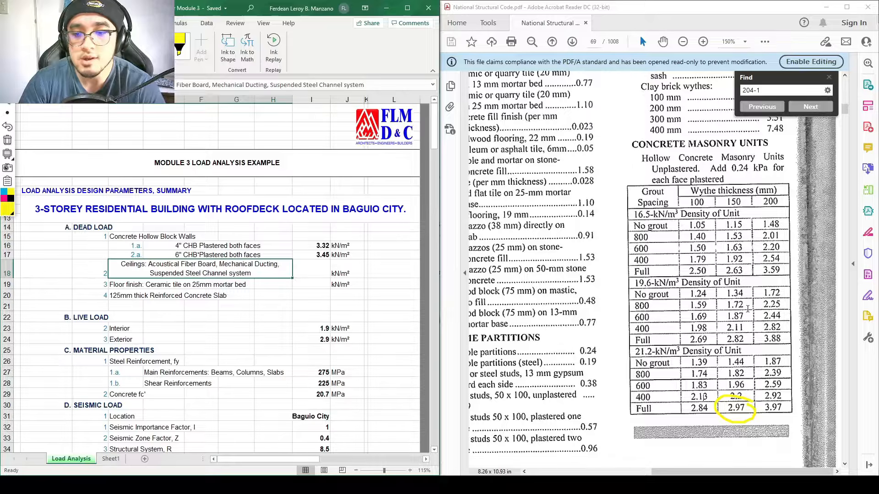
double_click(161, 266)
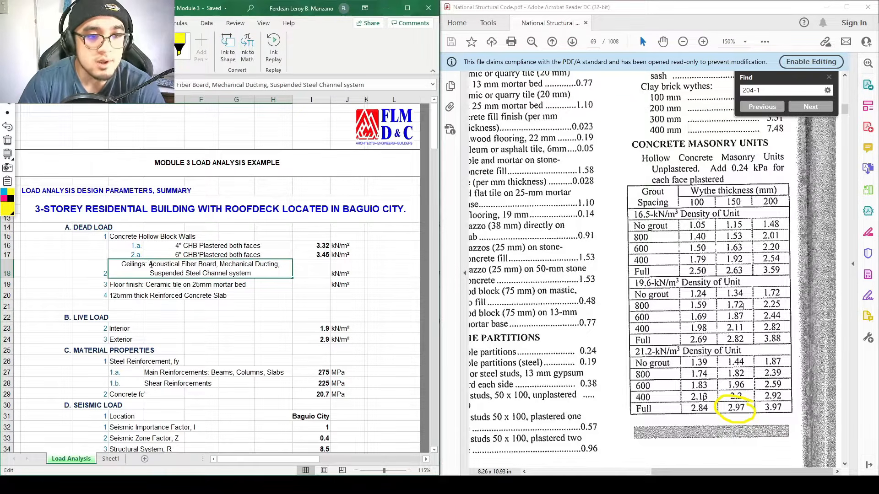
left_click(188, 287)
scroll(188, 287, "up", 1, "ctrl")
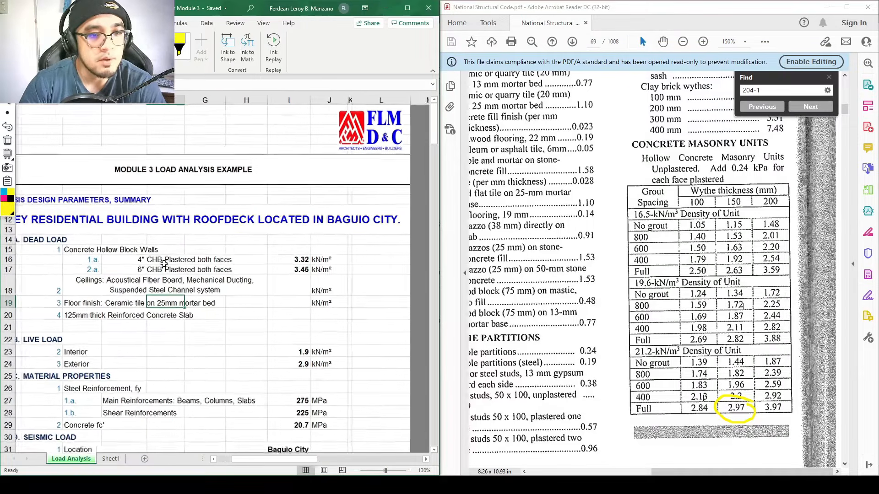
left_click_drag(261, 460, 245, 459)
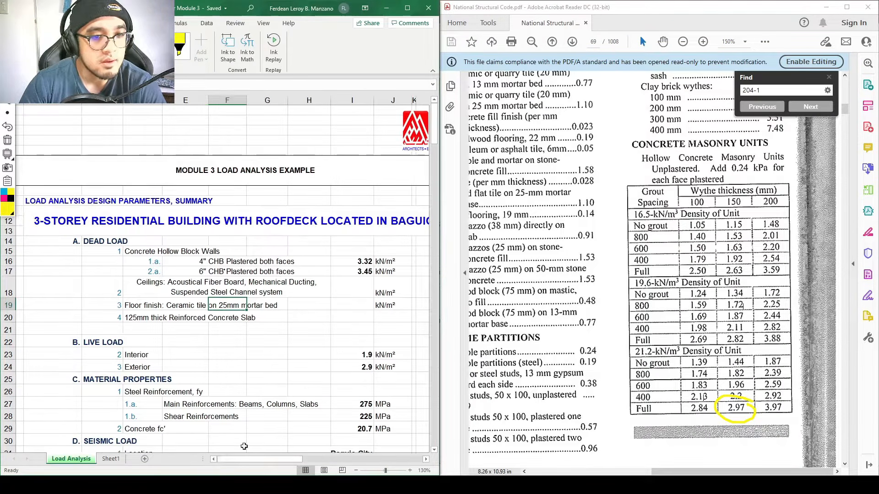
left_click(272, 283)
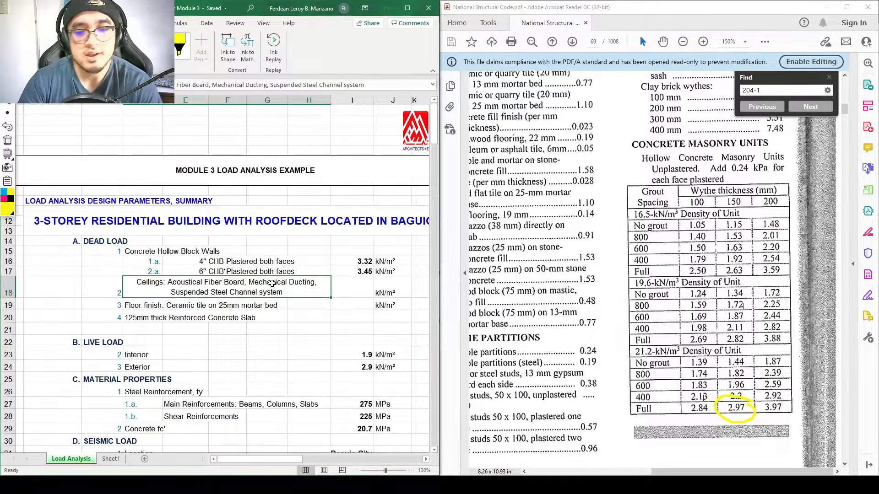
left_click(591, 191)
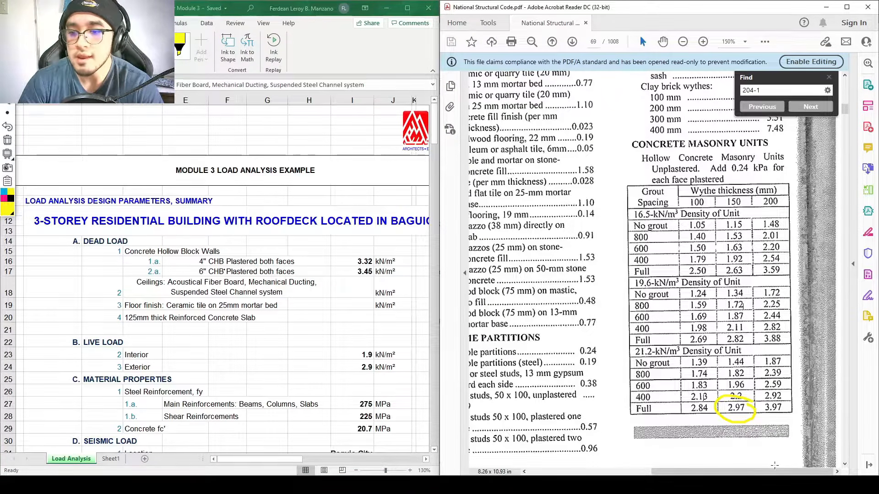
Step: Outline in yellow the acoustical fiber board, mechanical duct allowance and suspended steel channel system entries under Ceilings in Table 204-2
left_click_drag(789, 471, 667, 473)
scroll(757, 286, "up", 3)
scroll(757, 286, "up", 3)
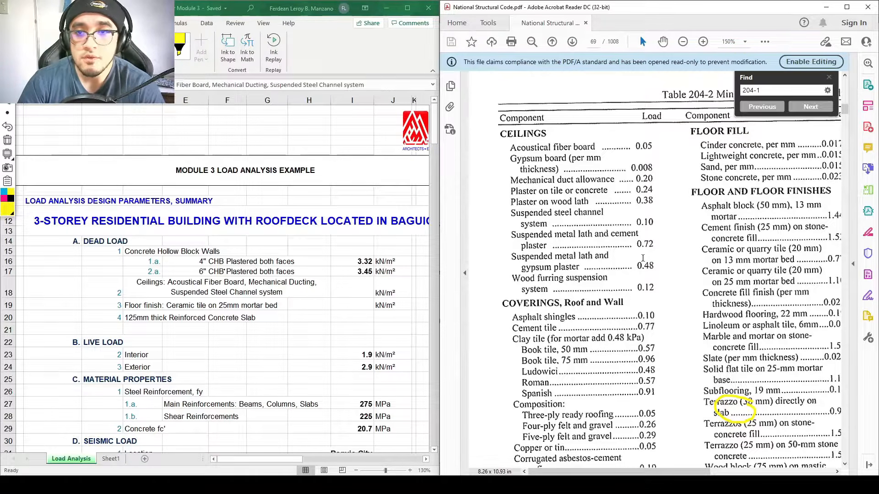
left_click(829, 77)
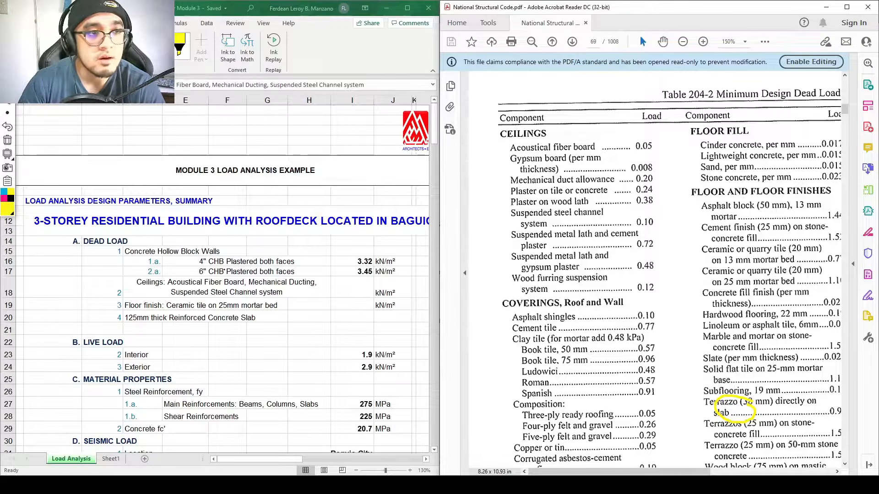
left_click(7, 95)
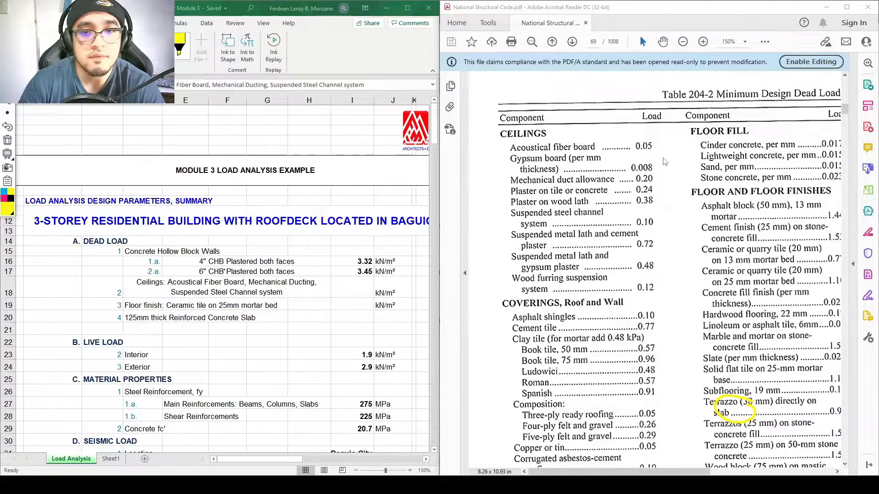
mouse_move(500, 137)
left_mouse_down()
mouse_move(577, 157)
mouse_move(662, 155)
left_mouse_up()
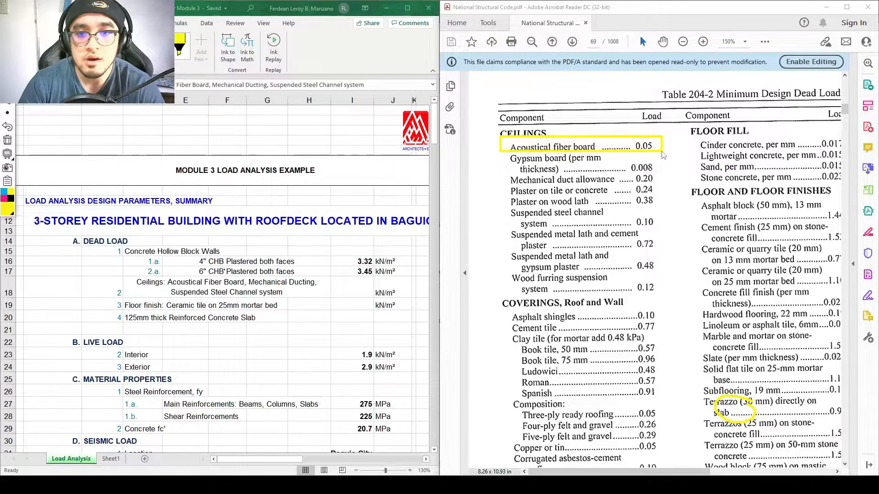
left_click_drag(249, 277, 320, 288)
mouse_move(508, 175)
left_mouse_down()
mouse_move(540, 189)
mouse_move(658, 187)
left_mouse_up()
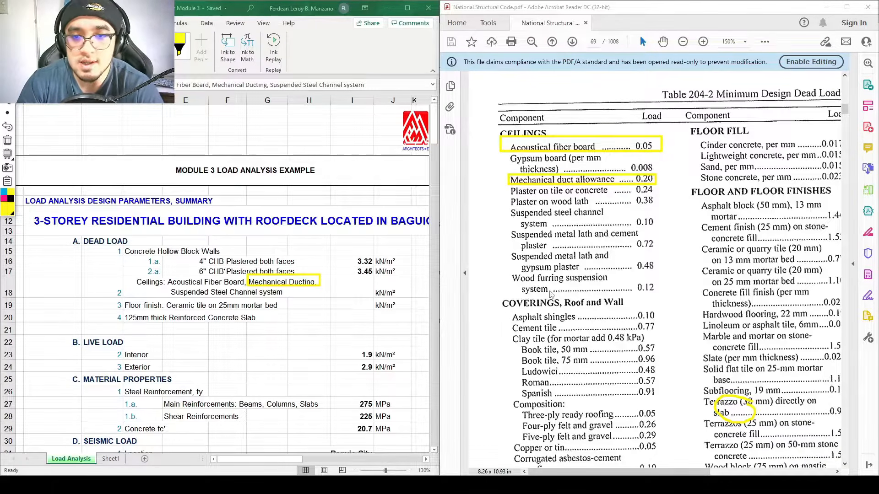
left_click_drag(507, 209, 656, 233)
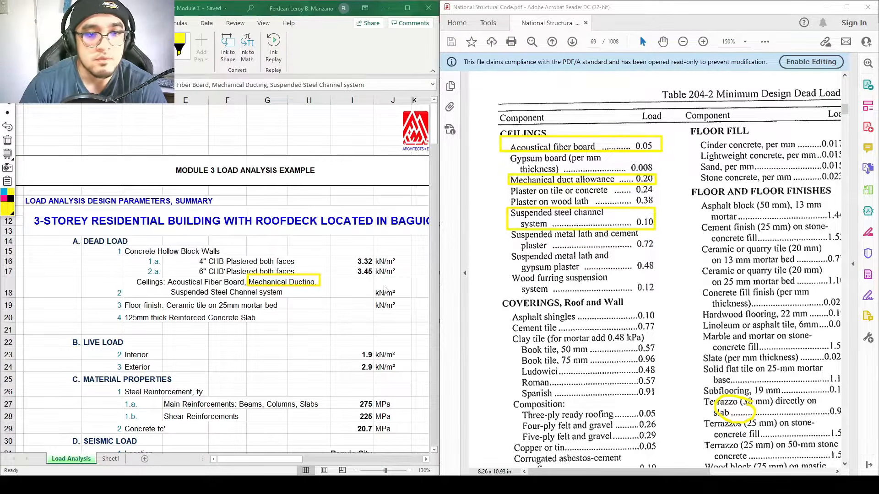
Step: Enter the formula =.05+.2+.1 as the dead load for the ceilings item
left_click(359, 287)
left_click(358, 288)
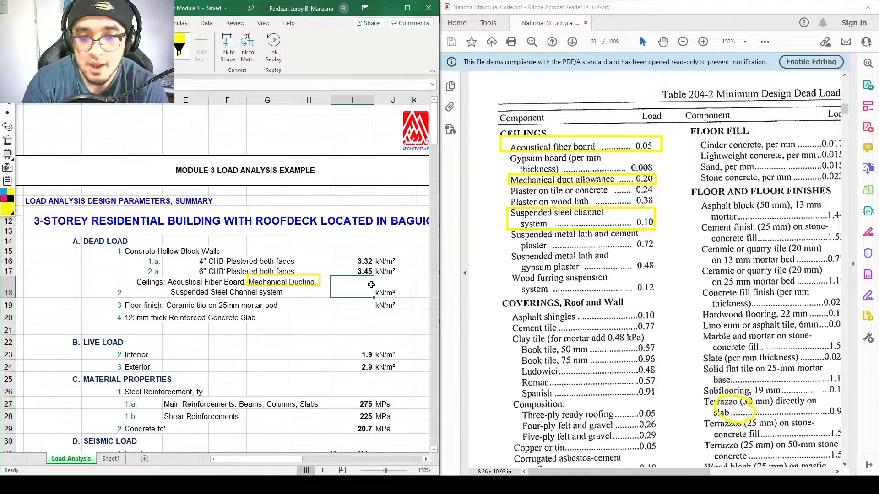
type("=.05+.2")
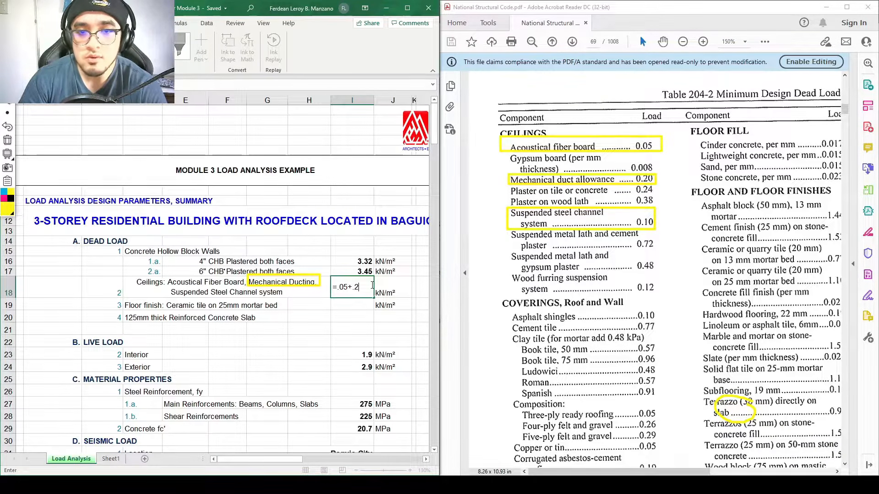
type("+.1")
key("Return")
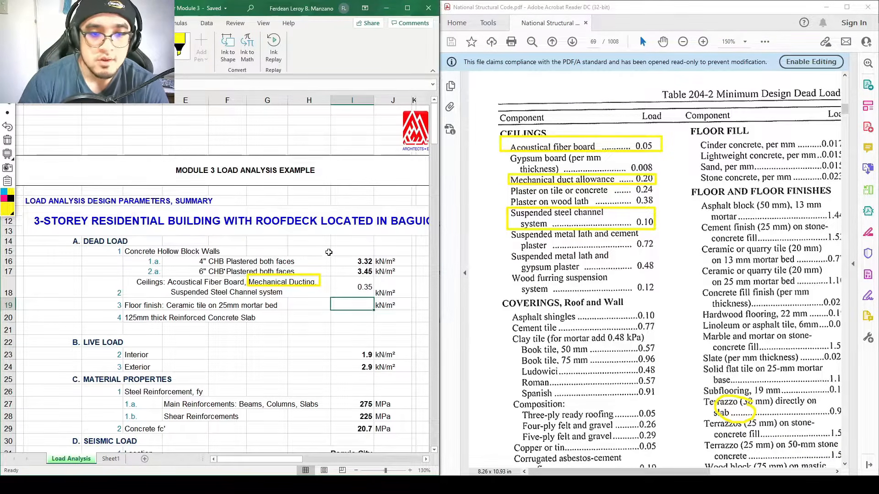
Step: Check the ceilings load by computing .05+.2+.1 in the Casio calculator emulator, and return to the worksheet
left_click_drag(878, 257, 79, 245)
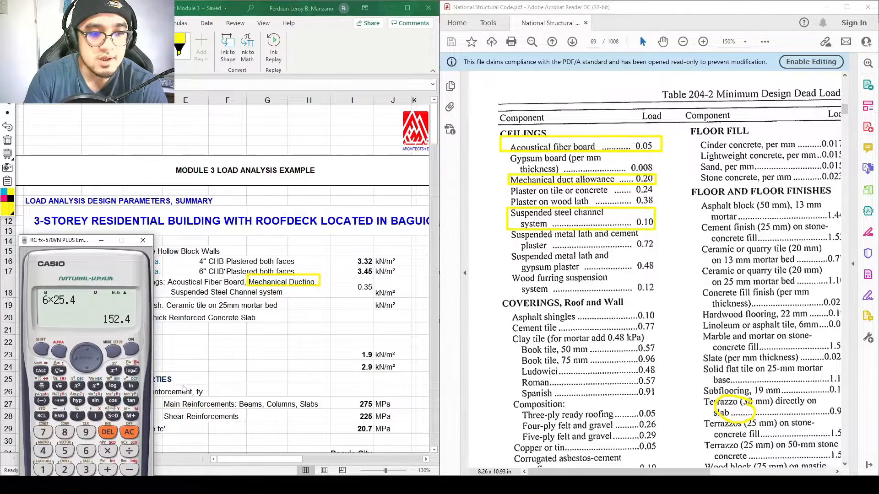
left_click(135, 432)
type(".")
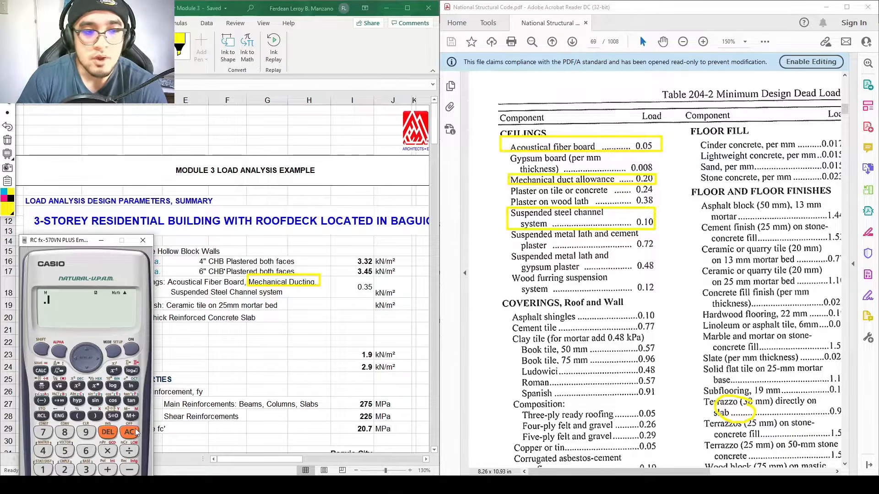
type("05+.2+.1")
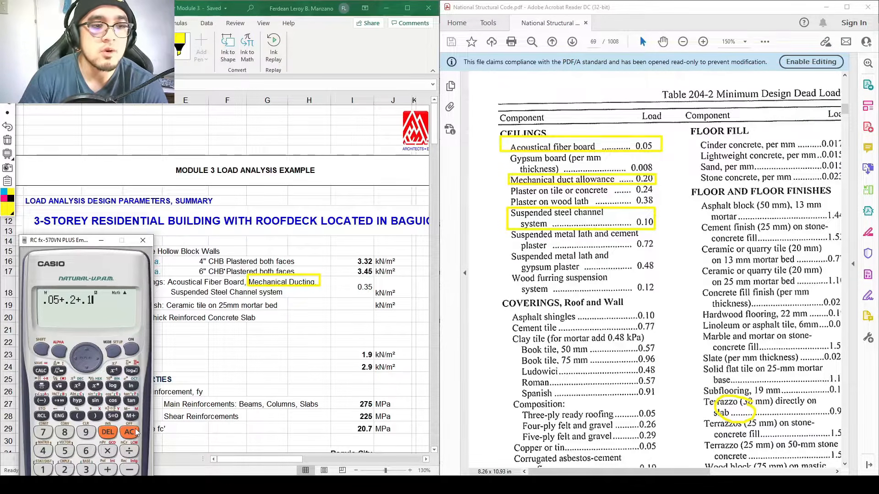
key("Return")
left_click(115, 417)
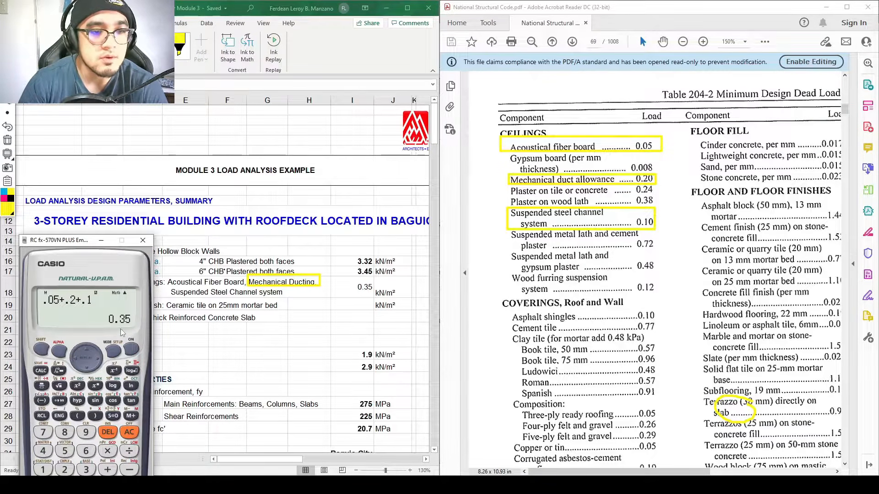
left_click(365, 291)
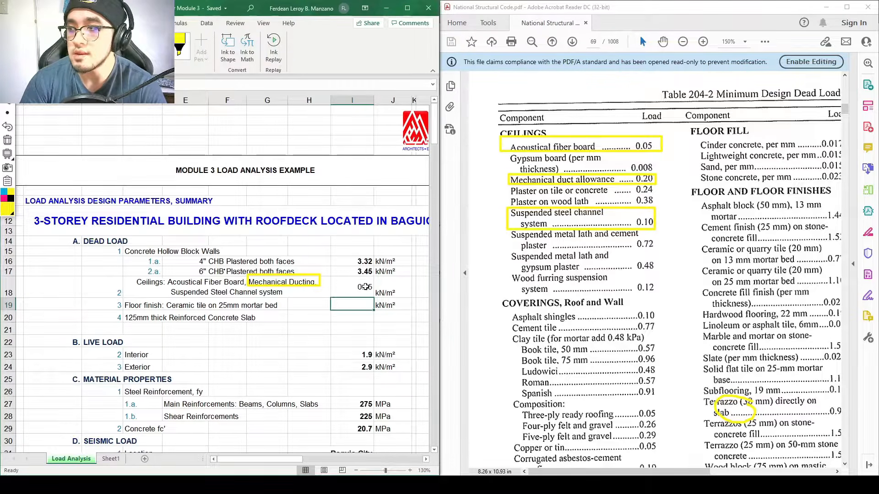
key("alt+Tab")
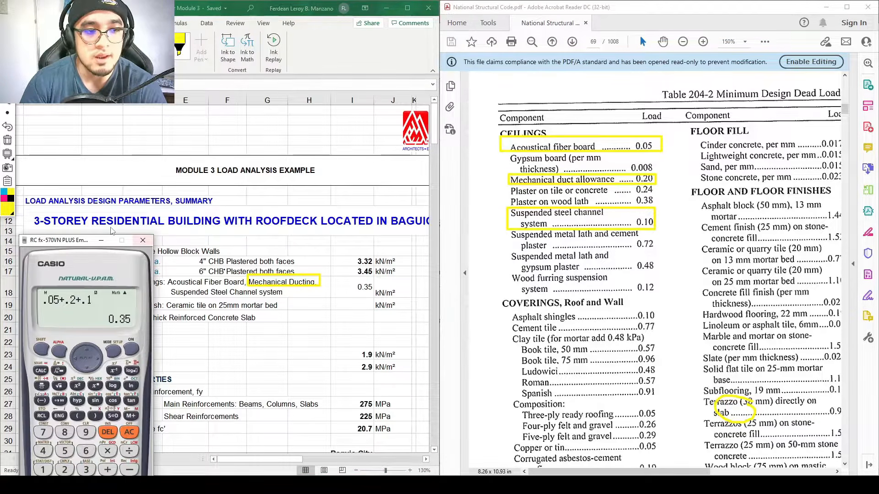
key("alt+Tab")
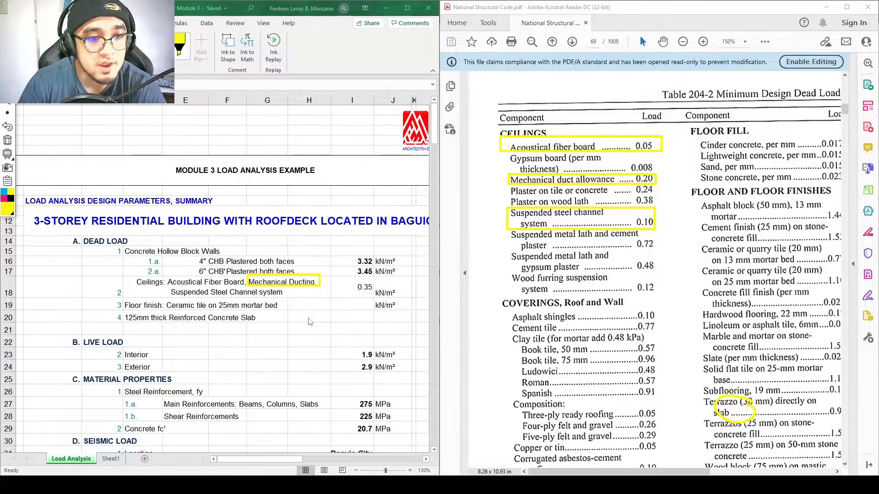
Step: Clear the yellow marks and outline the Table 204-2 entry for 20 mm ceramic or quarry tile on 25 mm mortar bed
left_click(159, 303)
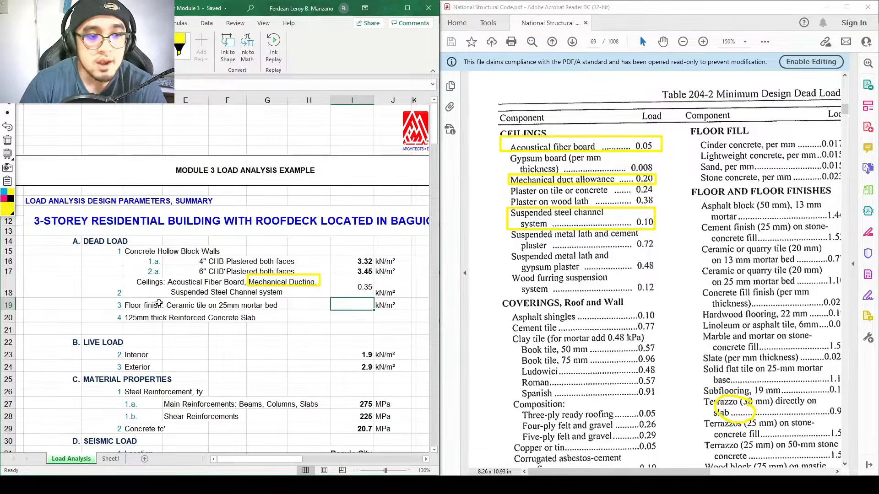
left_click(207, 309)
left_click(149, 307)
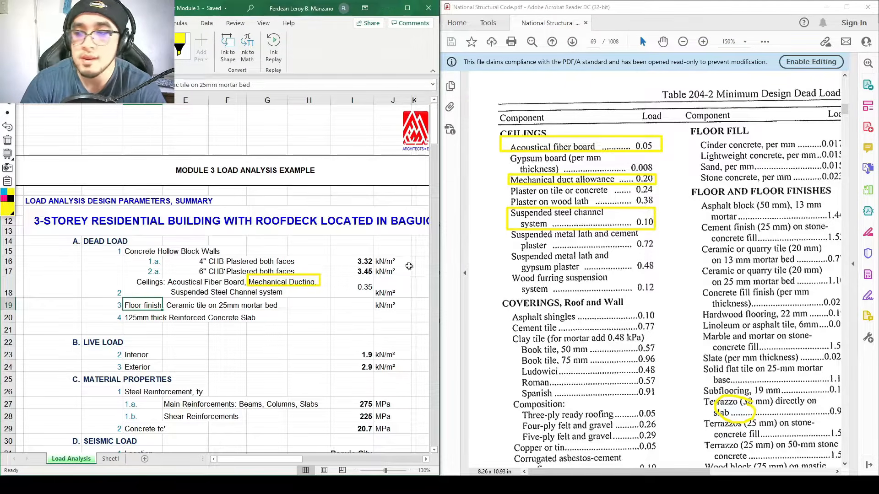
left_click(734, 281)
left_click_drag(698, 472, 734, 472)
left_click(8, 140)
left_click(137, 306)
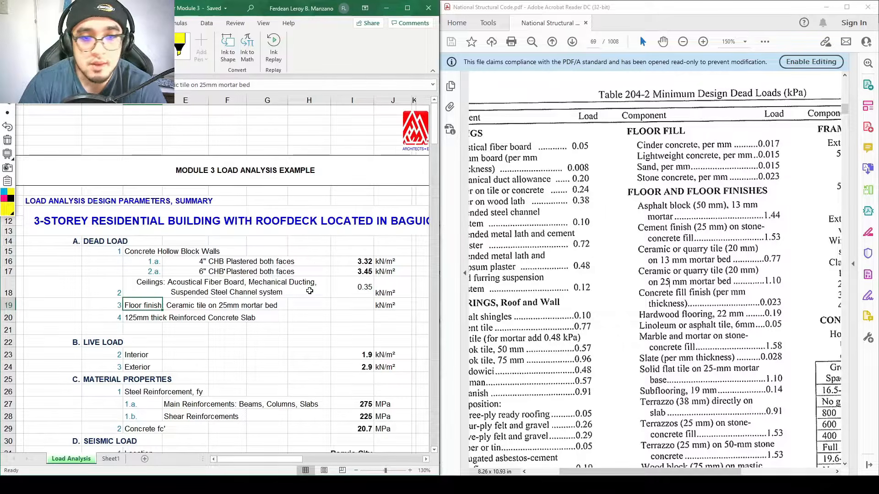
scroll(647, 206, "down", 3)
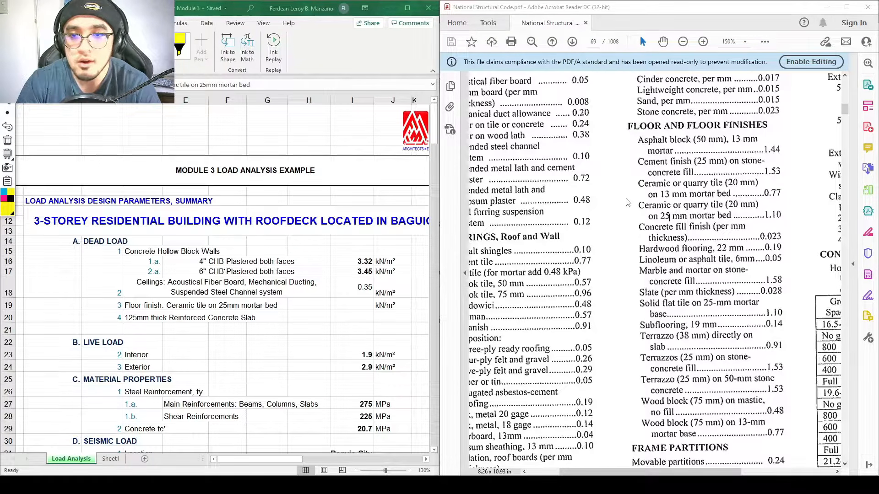
mouse_move(625, 198)
left_mouse_down()
mouse_move(712, 228)
mouse_move(788, 227)
left_mouse_up()
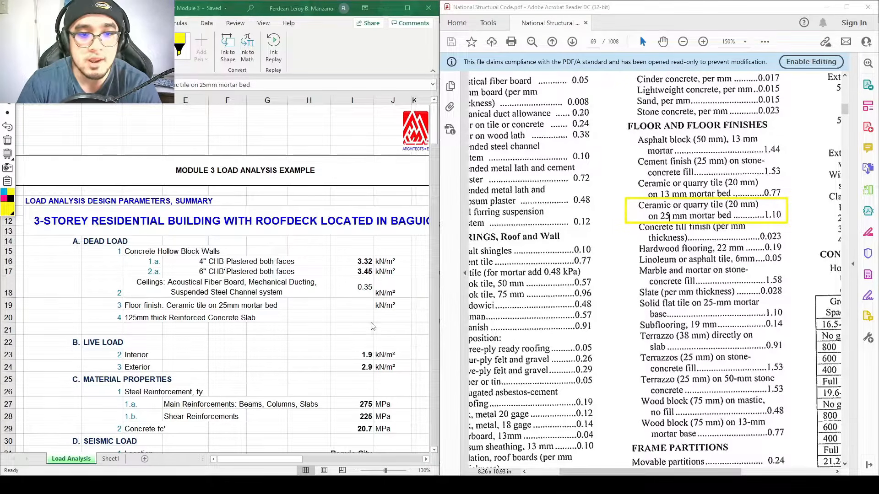
Step: Enter 1.1 as the load for the ceramic tile floor finish on 25mm mortar bed
double_click(347, 307)
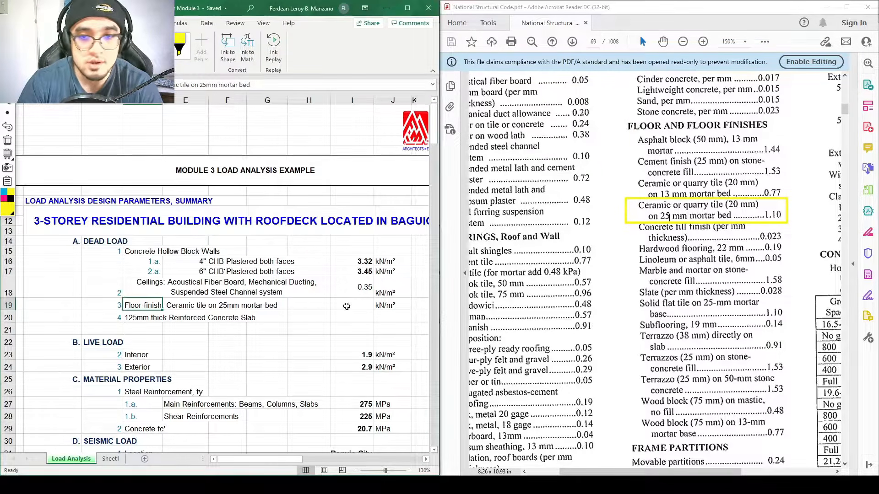
left_click(347, 306)
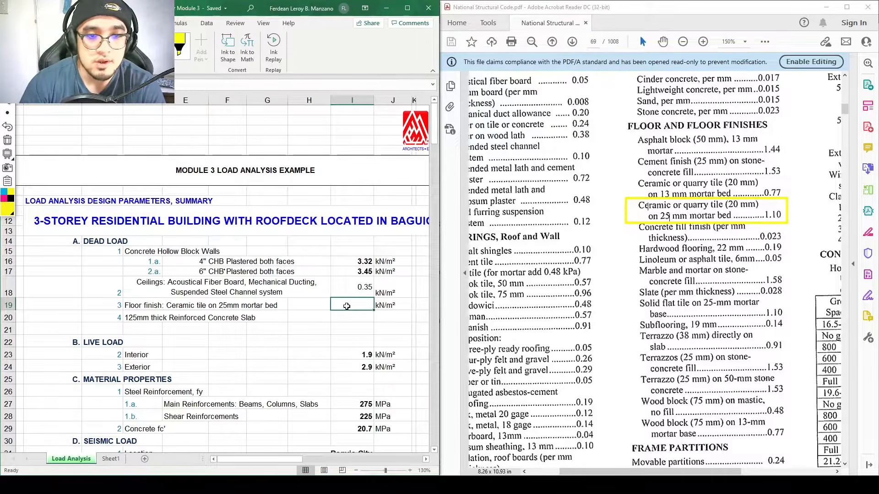
type("1.1")
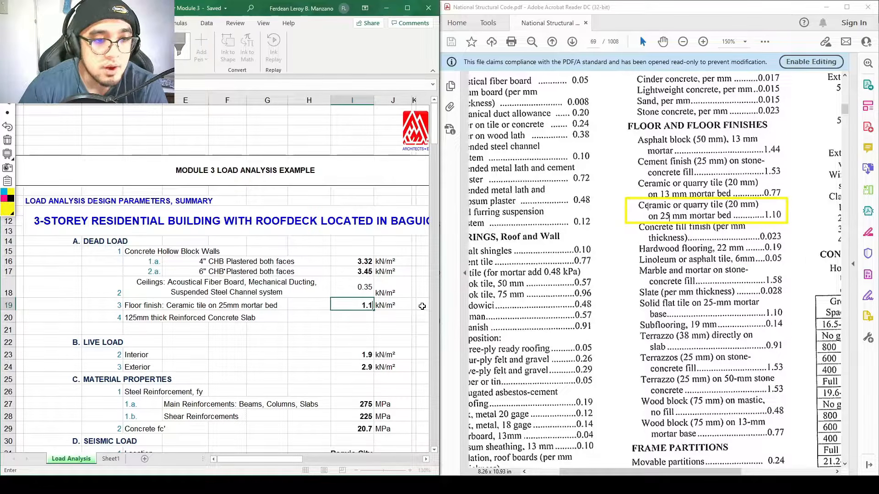
Step: Enter the formula =24*0.125 as the load for the 125mm thick reinforced concrete slab
left_click(145, 319)
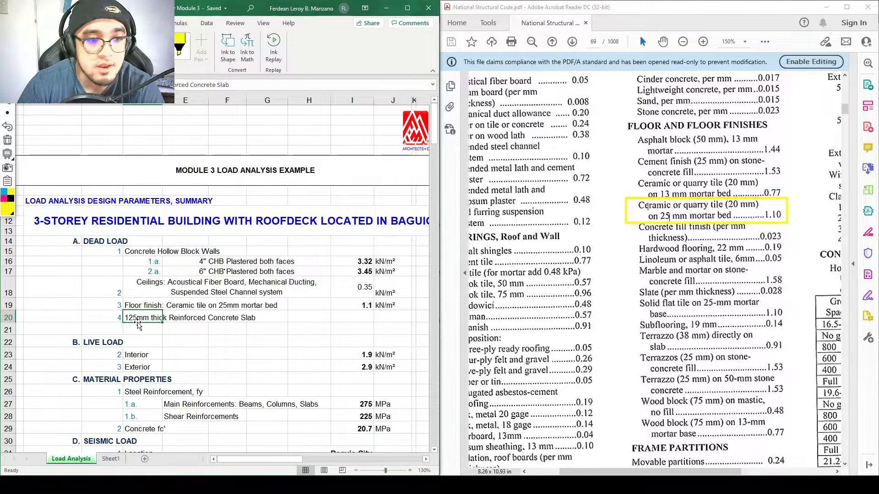
left_click(354, 319)
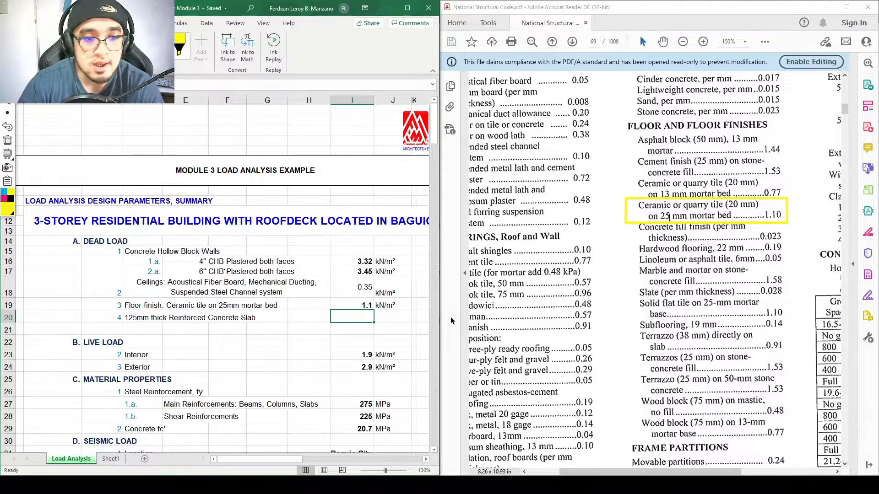
type("=")
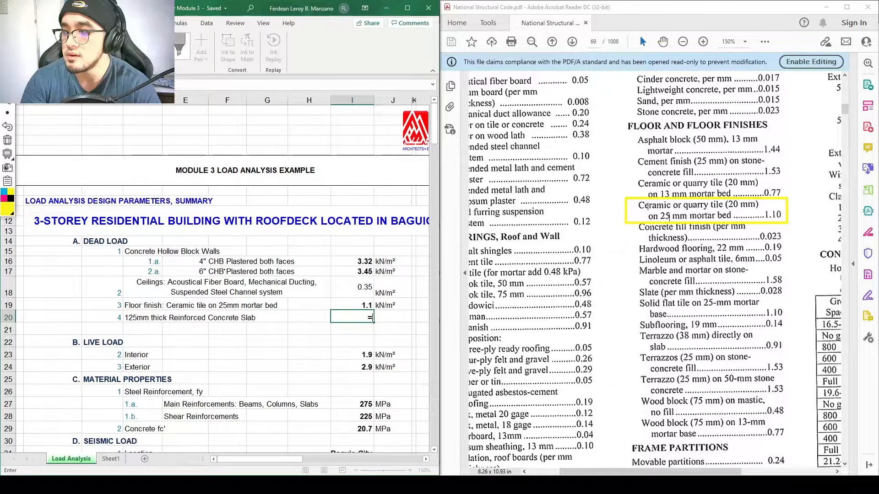
left_click(693, 306)
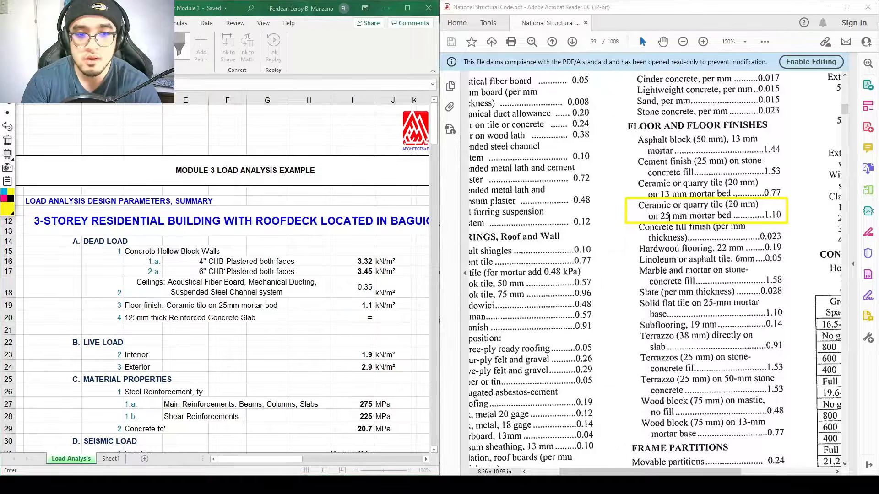
left_click(371, 317)
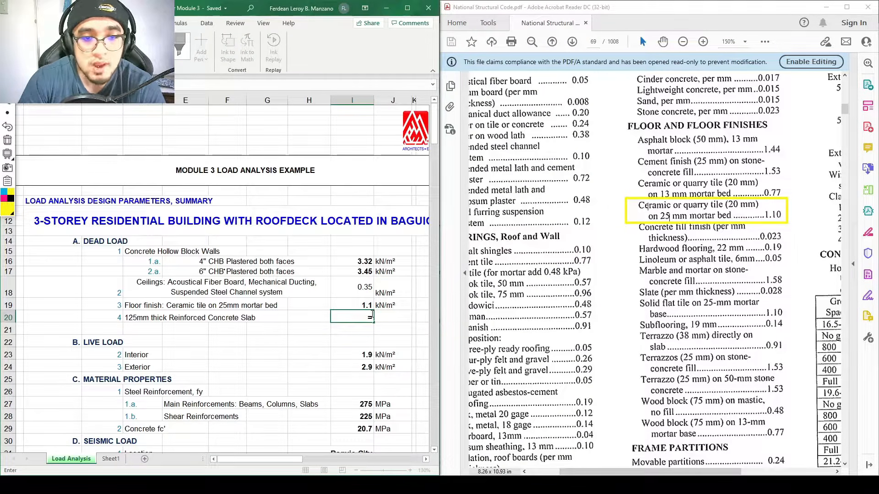
type("24*")
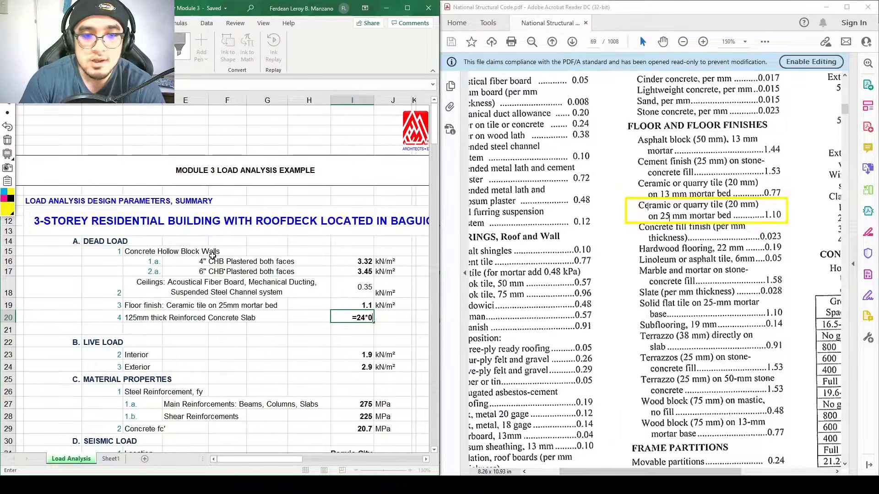
type("0.125")
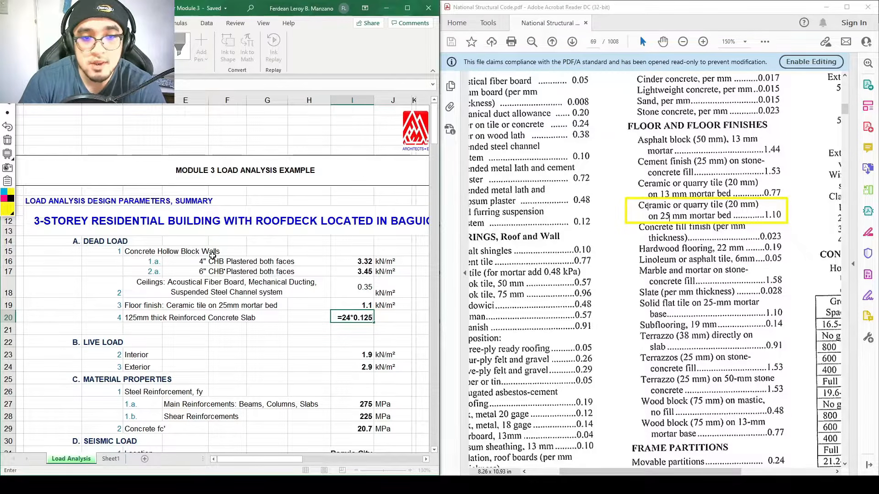
key("Return")
Step: Add the kN/m² unit beside the 125mm slab load by filling it down from the floor finish row
left_click(394, 317)
left_click(408, 309)
left_click_drag(413, 311, 411, 321)
left_click(394, 319)
key("ctrl+z")
left_click(359, 319)
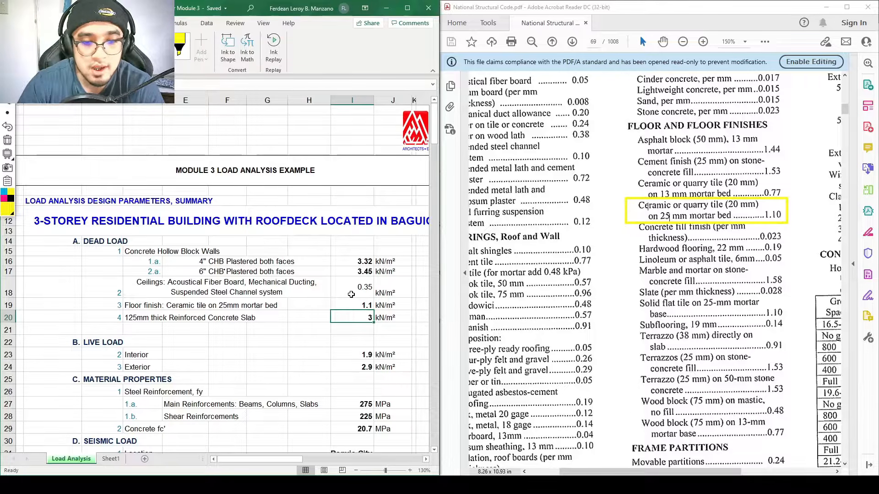
Step: Search the National Structural Code PDF for 205-1 and go to the first page of Table 205-1
left_click(636, 251)
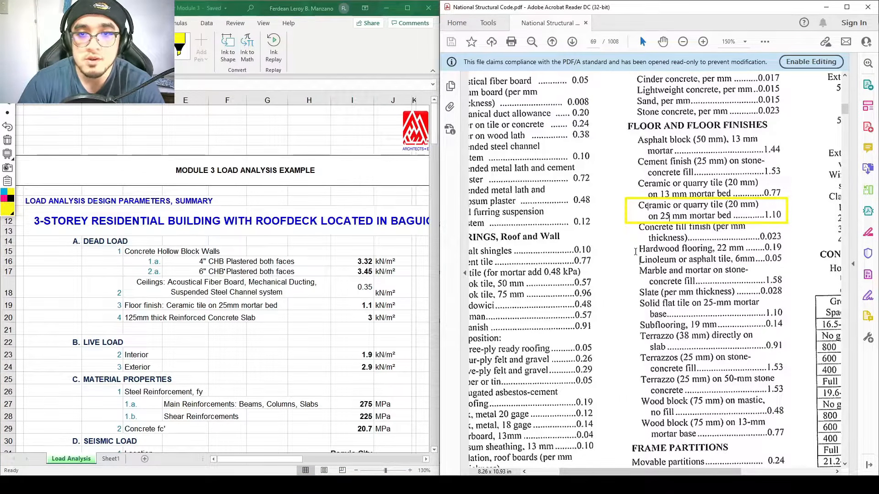
key("ctrl+f")
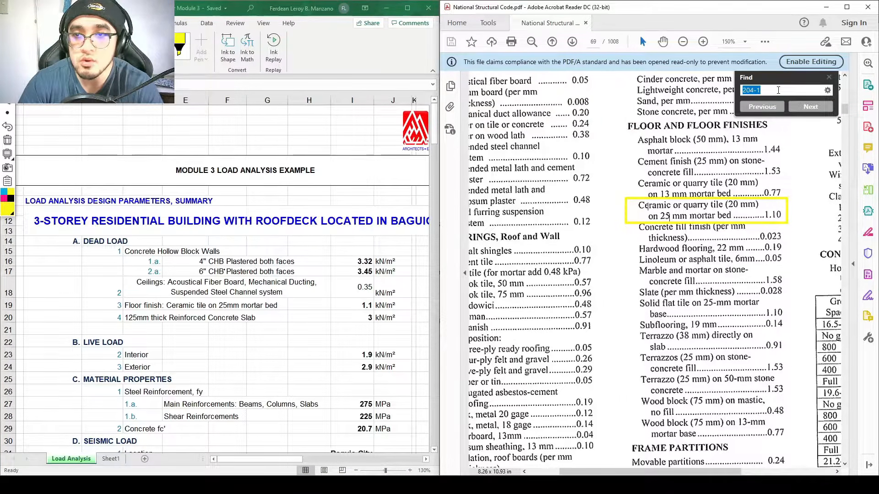
type("205-1")
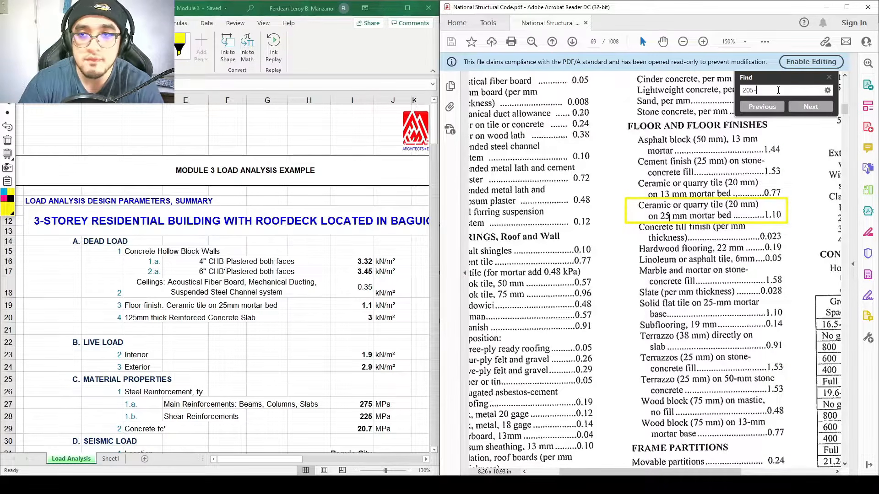
key("Return")
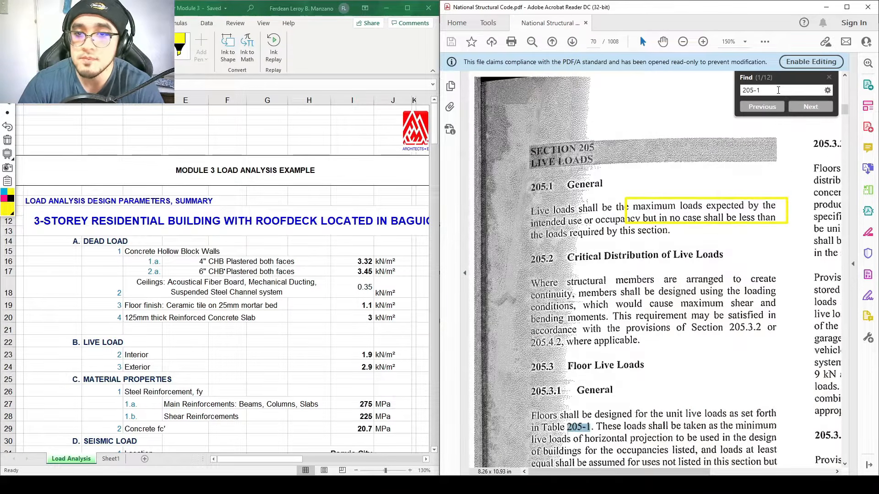
left_click(810, 107)
left_click(810, 106)
left_click(811, 107)
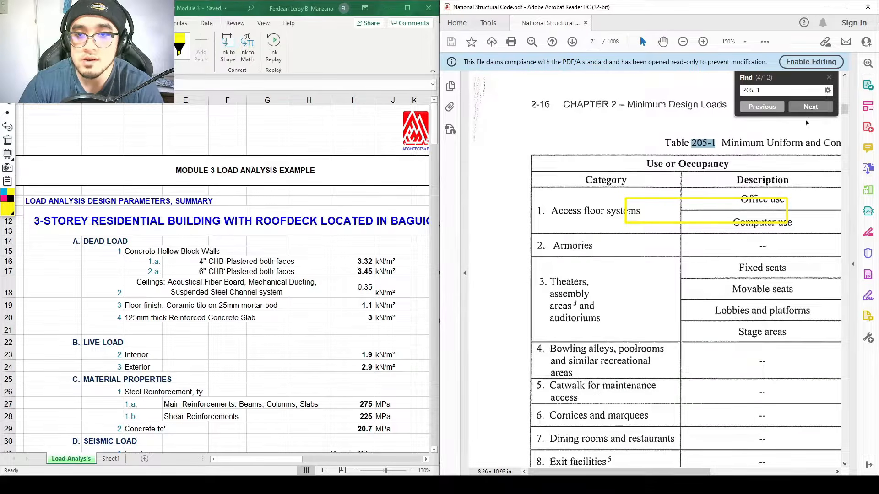
Step: Look through the Table 205-1 minimum live loads from access floor systems through to the Residential category
left_click(689, 265)
left_click(695, 246)
scroll(709, 246, "down", 3, "ctrl")
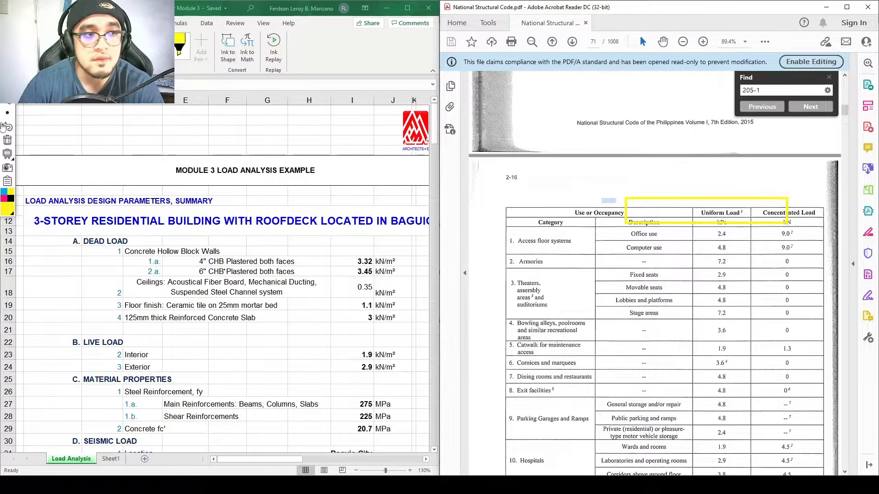
scroll(743, 348, "down", 3)
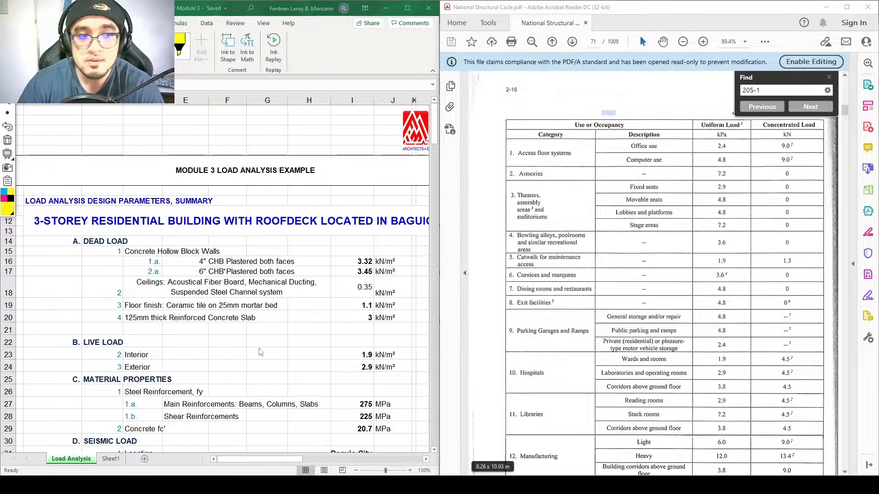
left_click(200, 231)
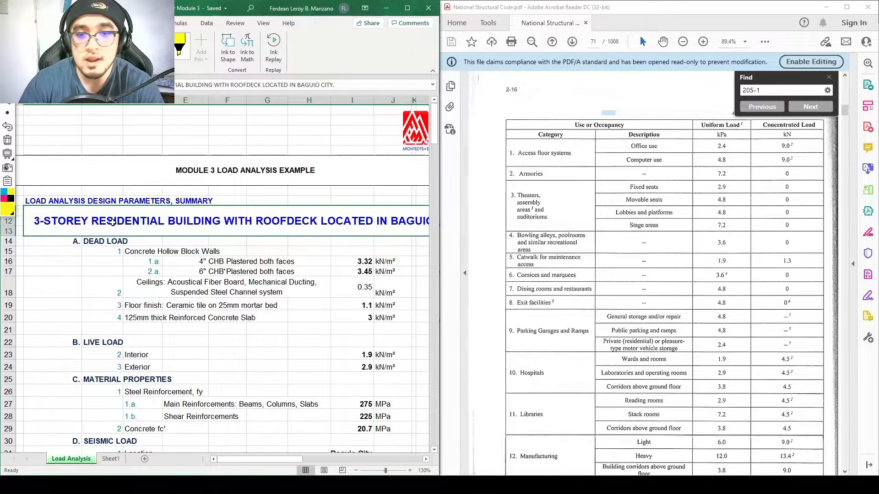
left_click(733, 327)
scroll(699, 275, "down", 9)
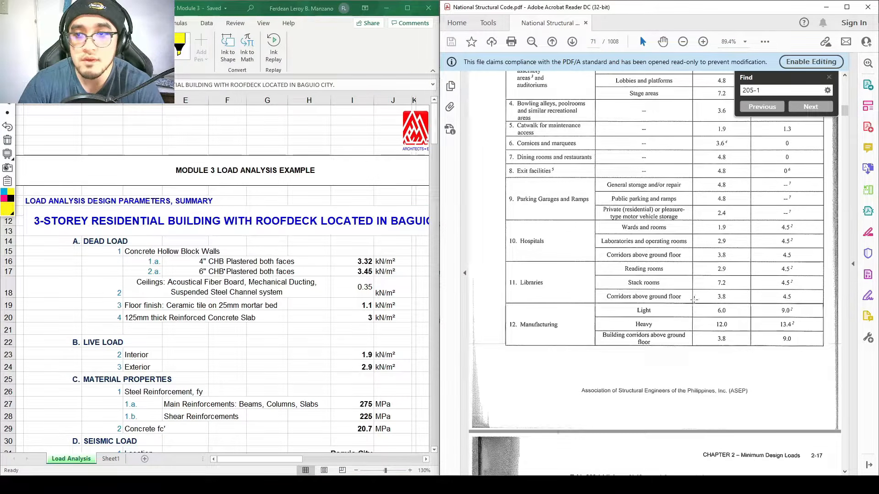
scroll(699, 275, "down", 8)
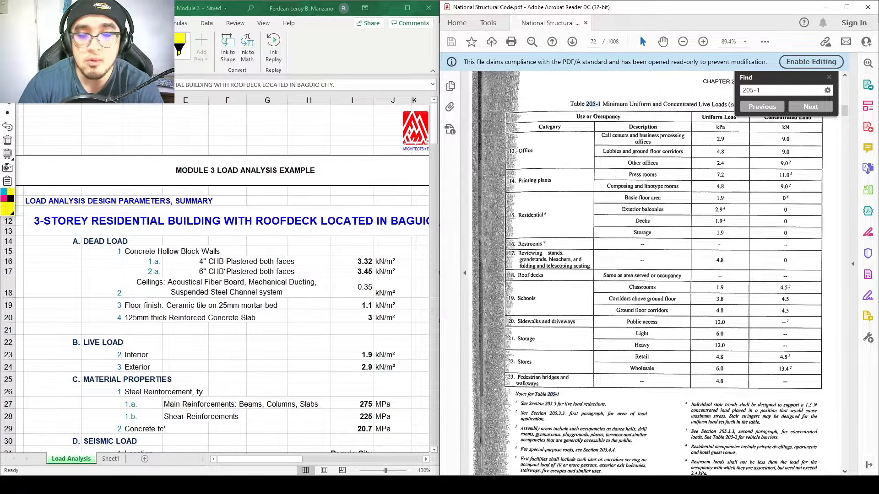
scroll(616, 141, "down", 1)
scroll(525, 182, "up", 2)
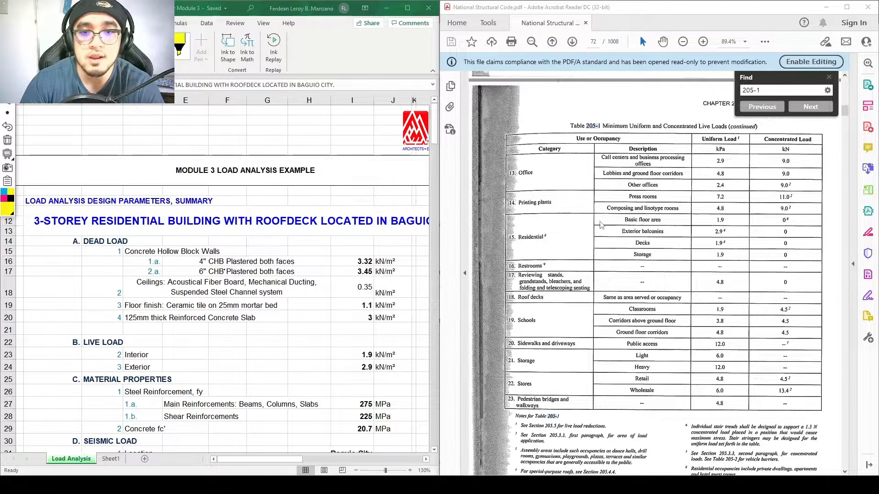
Step: Outline the Residential group and its basic floor area load in Table 205-1, and the matching Interior live load row in the workbook
mouse_move(504, 214)
left_mouse_down()
mouse_move(669, 255)
mouse_move(821, 260)
left_mouse_up()
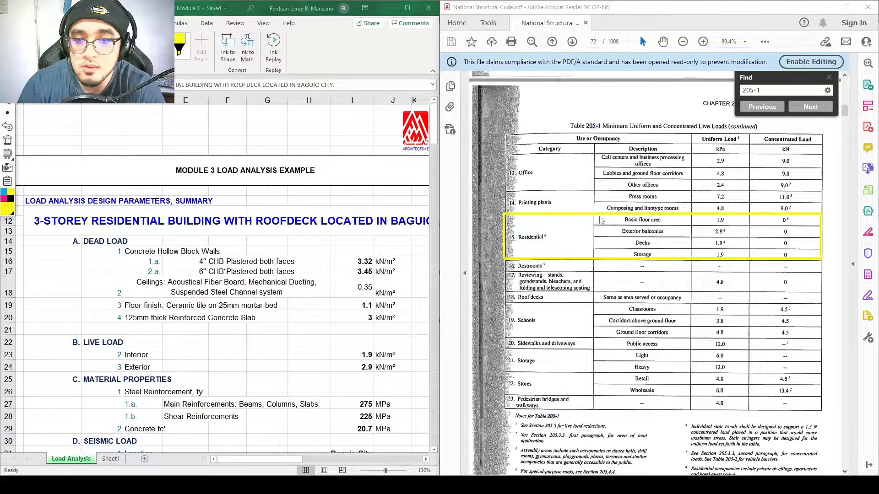
mouse_move(594, 215)
left_mouse_down()
mouse_move(660, 231)
mouse_move(751, 226)
left_mouse_up()
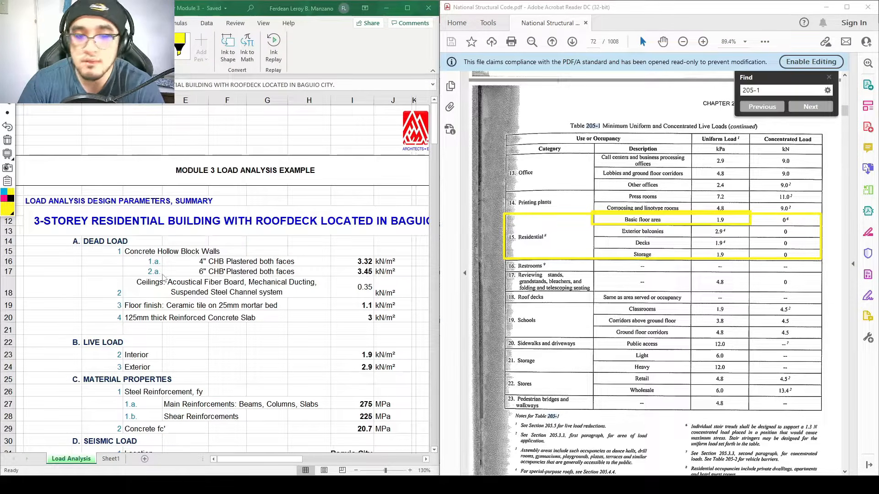
mouse_move(111, 349)
left_mouse_down()
mouse_move(245, 364)
mouse_move(411, 361)
left_mouse_up()
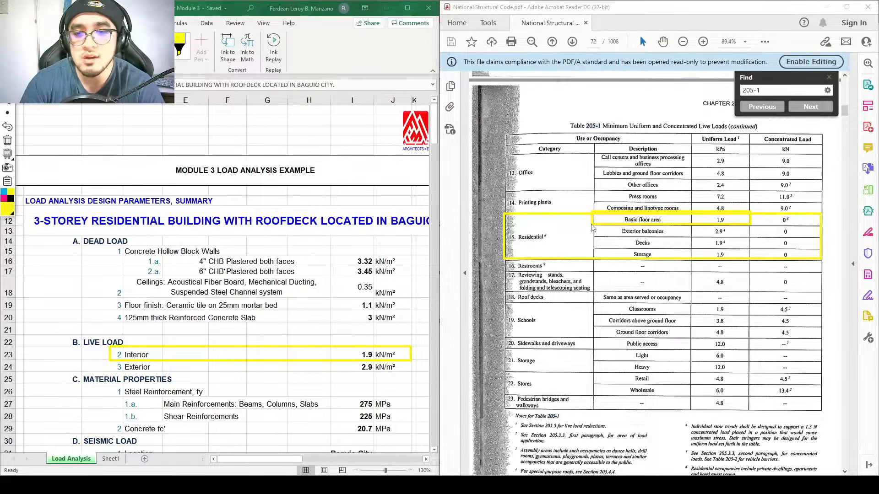
Step: Outline the exterior balconies load in Table 205-1 and the workbook's Exterior live load row, and clear all the yellow marks
left_click_drag(594, 226, 753, 237)
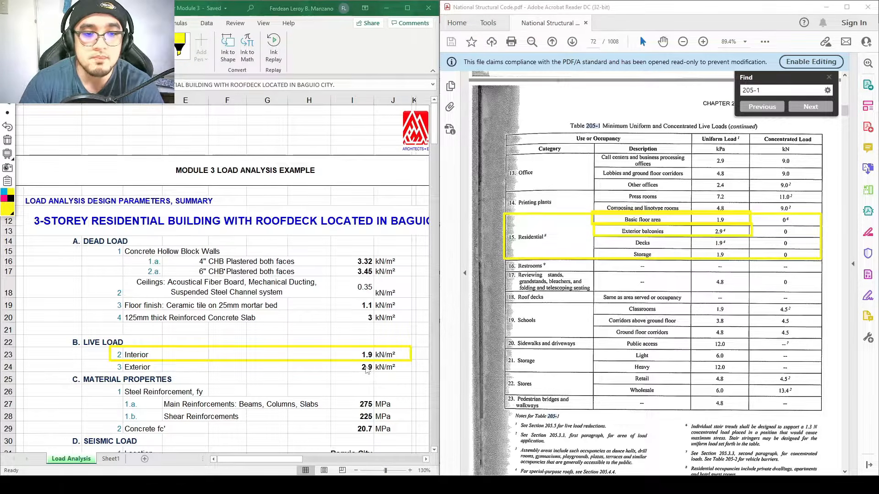
left_click_drag(107, 359, 410, 375)
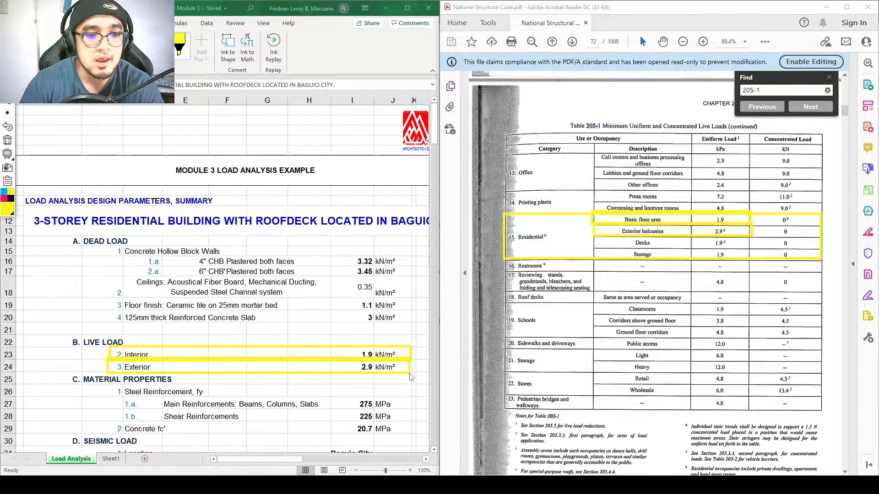
left_click(7, 140)
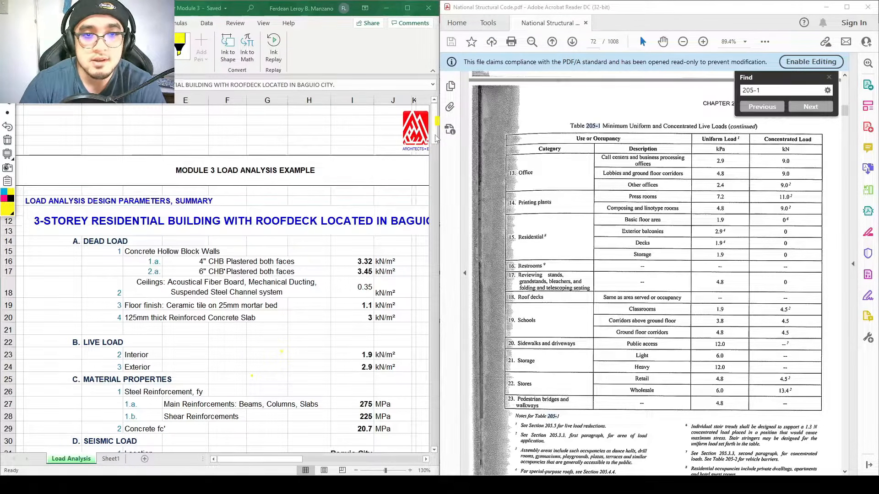
Step: Review the workbook's Seismic Load section, from the location and importance factor to the seismic coefficients Ca and Cv
left_click(435, 152)
left_click_drag(435, 140, 435, 162)
left_click(118, 264)
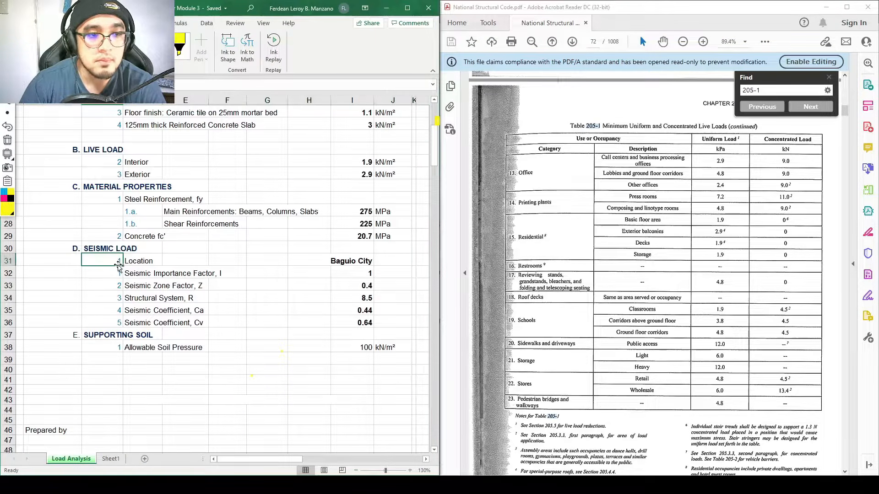
left_click(142, 261)
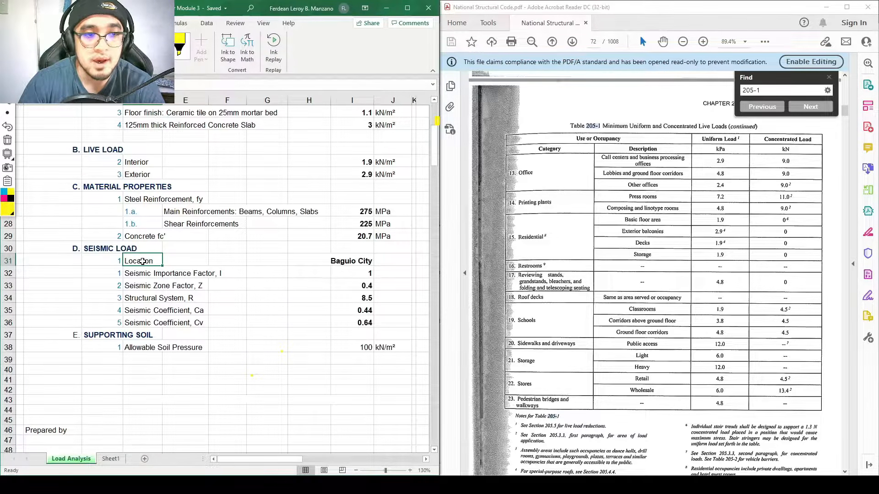
left_click(354, 260)
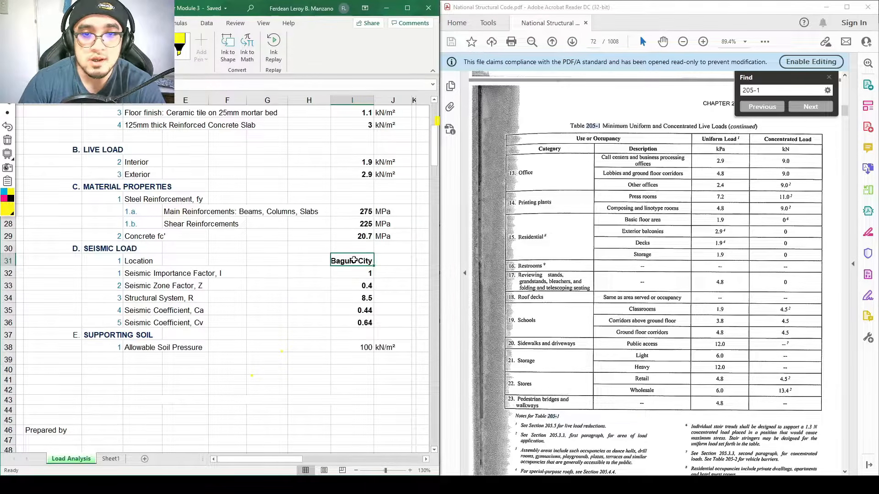
left_click_drag(367, 274, 371, 321)
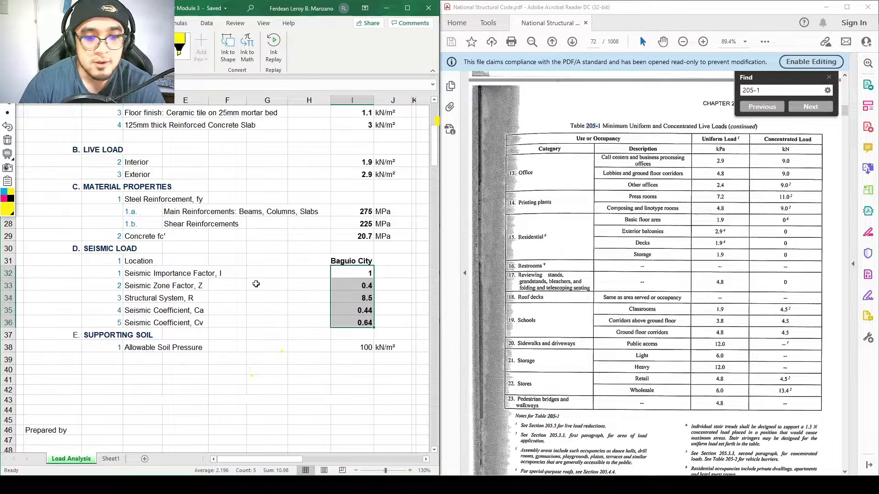
left_click(284, 286)
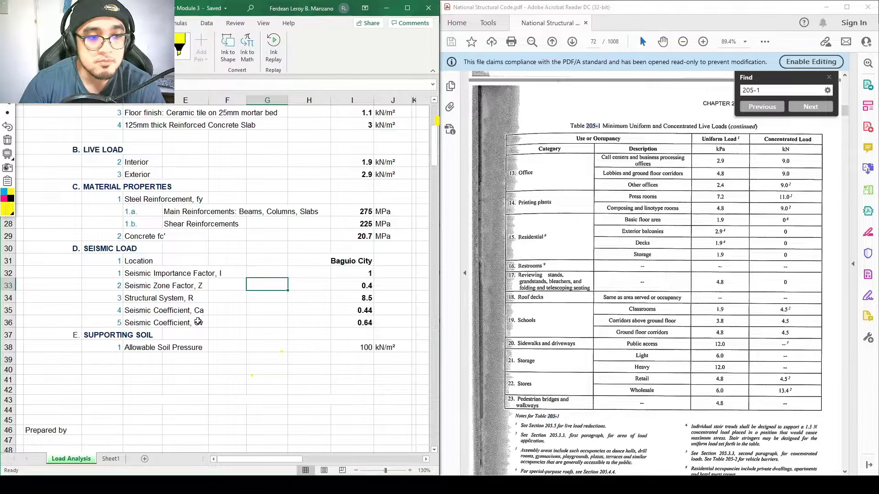
left_click(350, 313)
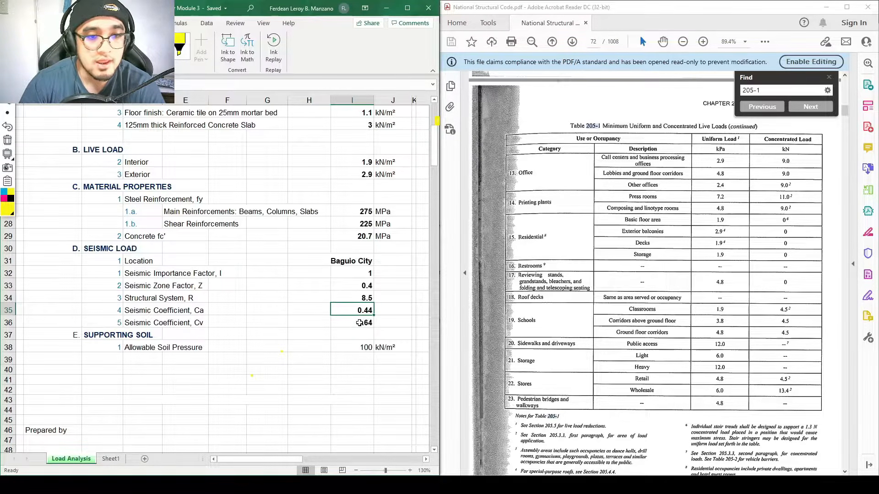
Step: Delete the Seismic Coefficient Ca and Cv labels and enter "Near source Factor Na" as the label of seismic item 4
left_click_drag(136, 306, 185, 322)
key("Delete")
left_click(142, 310)
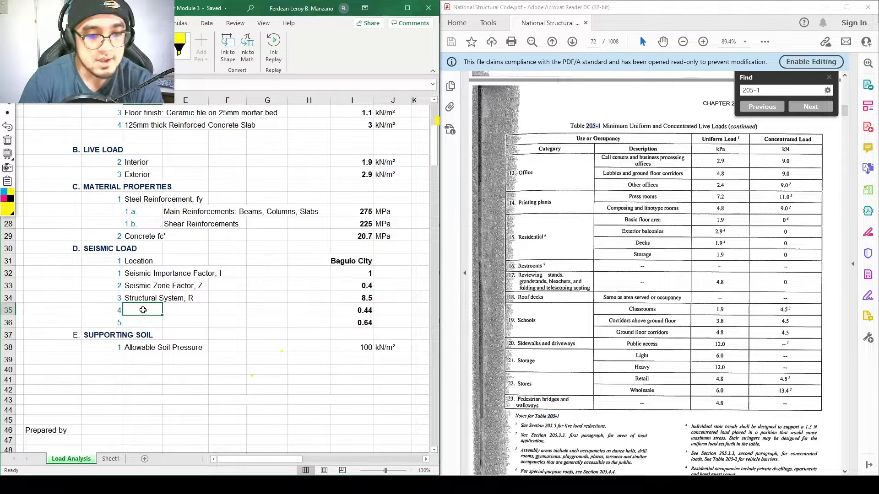
type("n")
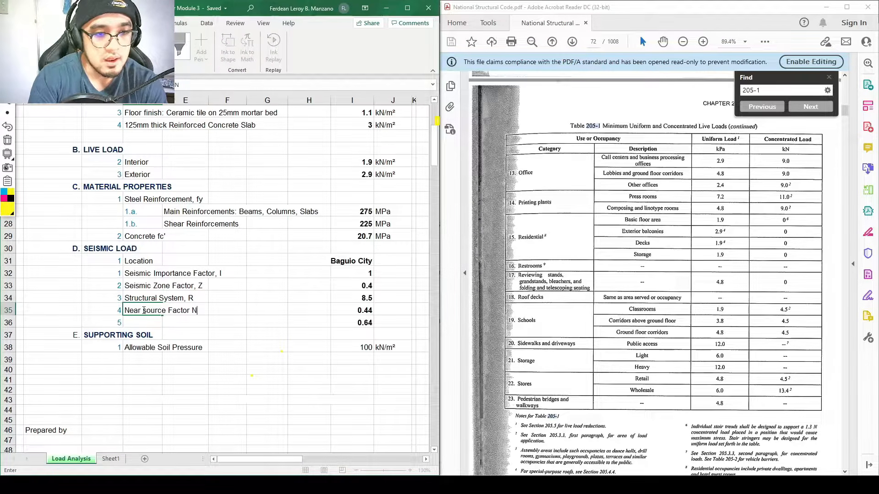
key("Return")
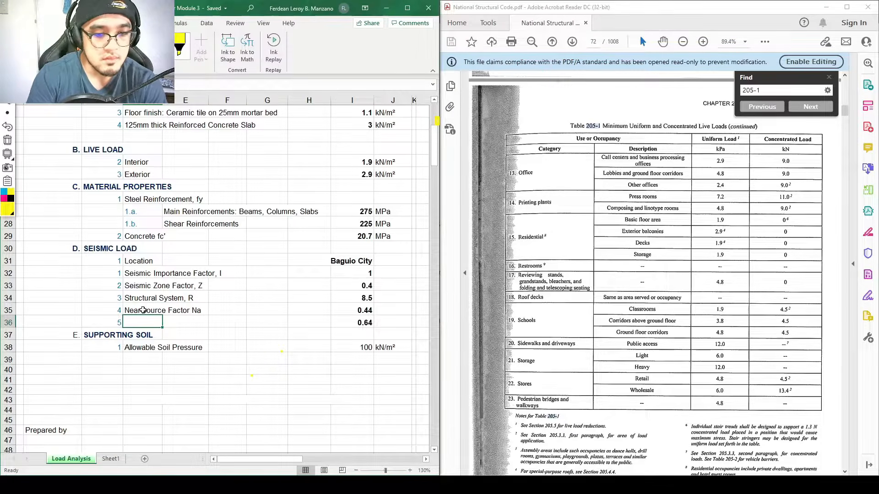
Step: Enter "Near source Factor Nv" as the label of seismic item 5 and clear the values beside both near source factors
type("Near")
key("Tab")
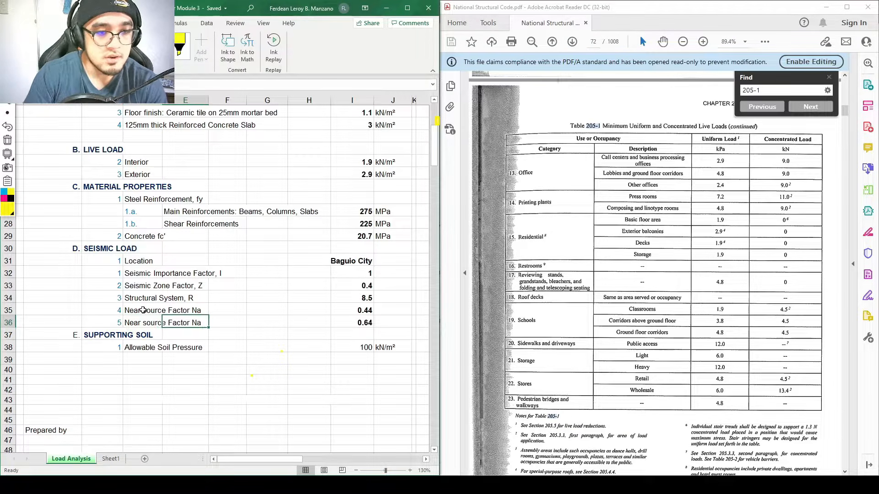
key("Left")
left_click(185, 87)
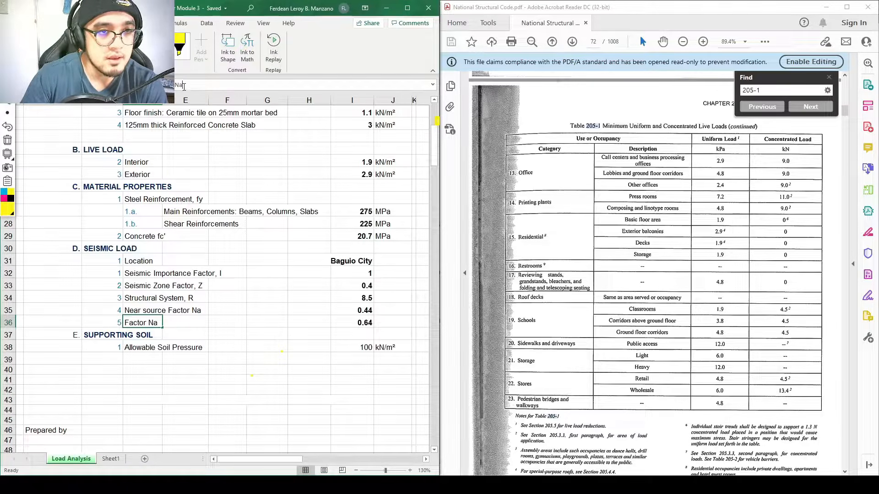
key("BackSpace")
type("v")
left_click(316, 324)
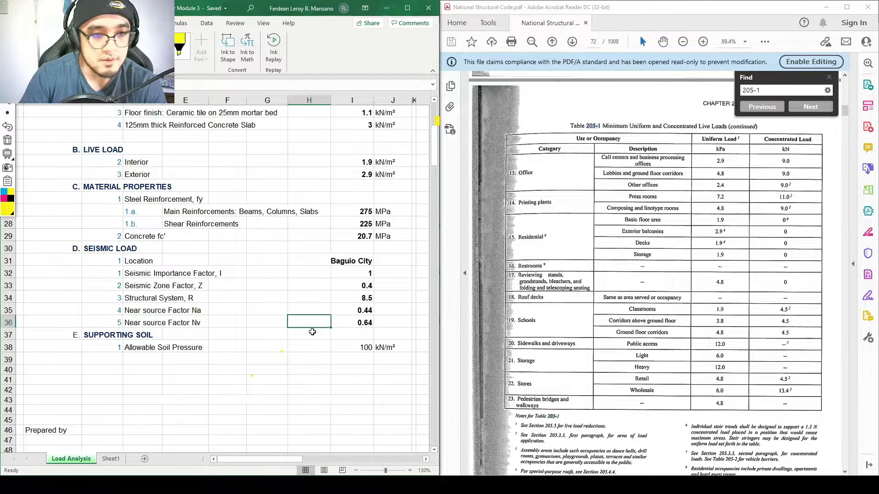
left_click_drag(367, 321, 365, 311)
key("Delete")
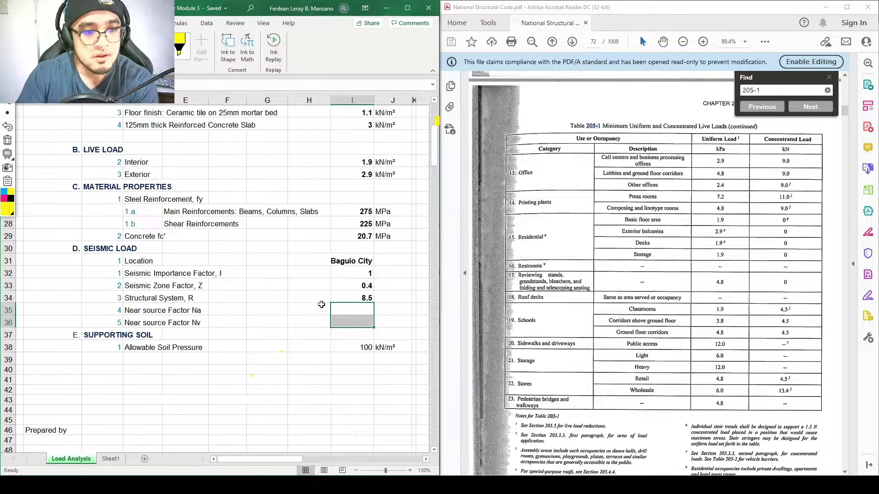
Step: Select the Seismic Zone Factor, Z row in the workbook from its value across to its label
left_click(182, 282)
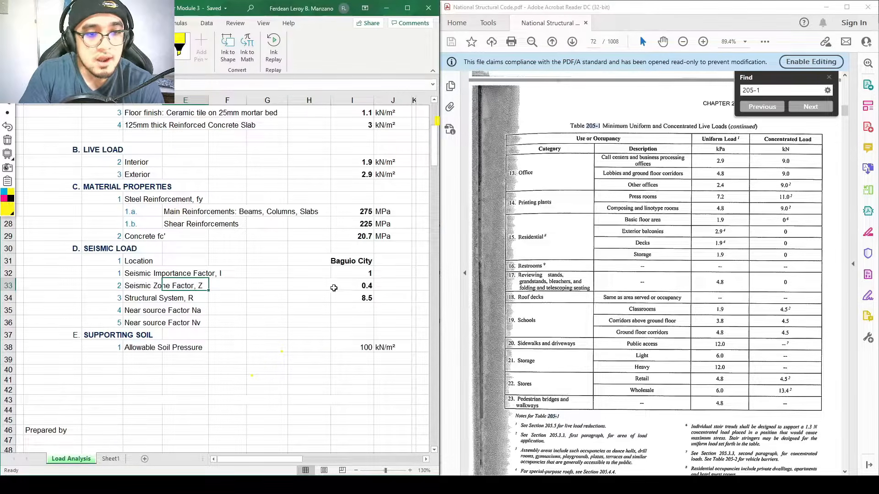
left_click(367, 286)
left_click_drag(367, 286, 146, 284)
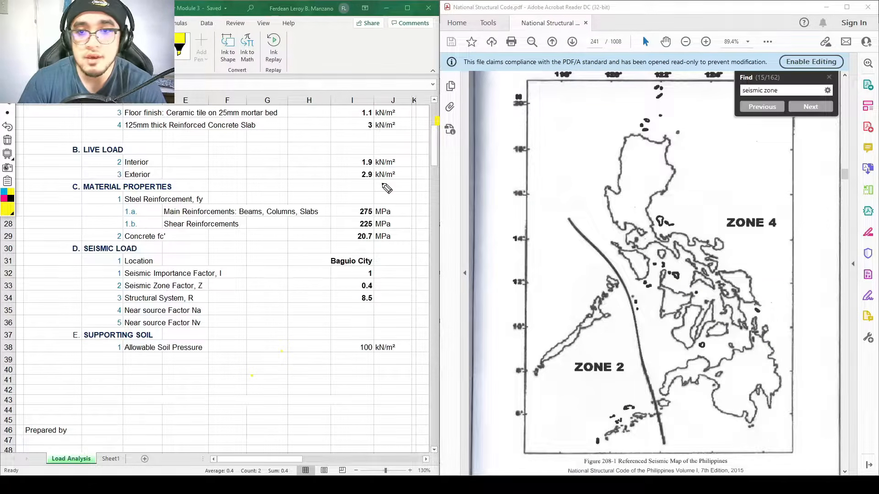
Step: Circle the Zone 4 region, both zone labels and the Baguio area on the Figure 208-1 seismic map, and clear the marks
mouse_move(712, 139)
left_mouse_down()
mouse_move(580, 148)
mouse_move(650, 343)
mouse_move(691, 412)
mouse_move(783, 339)
mouse_move(697, 124)
mouse_move(705, 132)
left_mouse_up()
mouse_move(799, 204)
left_mouse_down()
mouse_move(724, 240)
mouse_move(798, 211)
left_mouse_up()
mouse_move(624, 356)
left_mouse_down()
mouse_move(645, 389)
mouse_move(638, 375)
left_mouse_up()
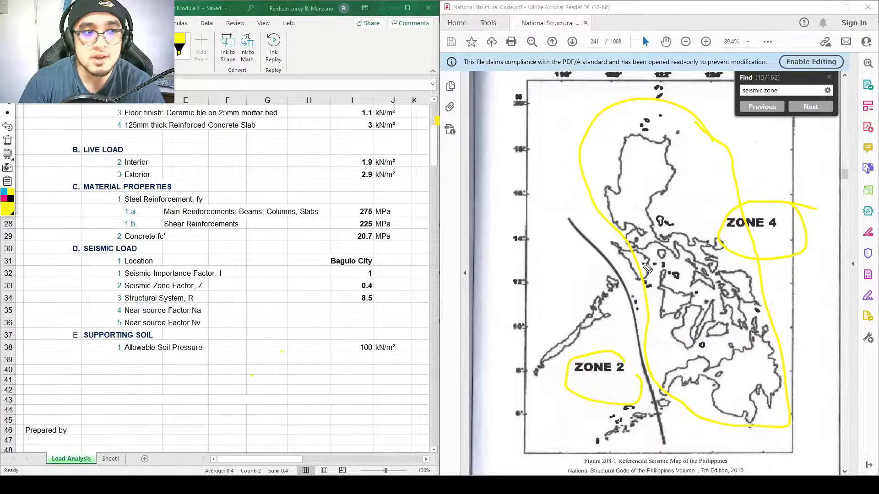
mouse_move(636, 193)
left_mouse_down()
mouse_move(625, 209)
mouse_move(644, 193)
left_mouse_up()
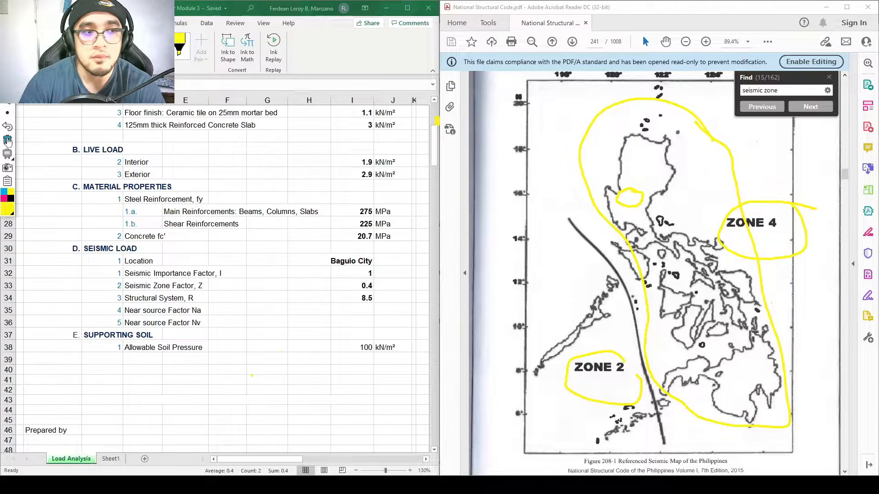
left_click(7, 139)
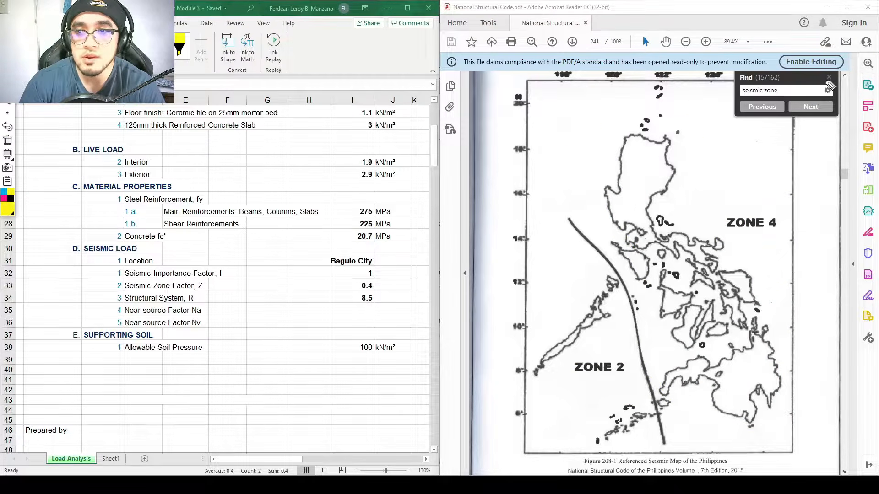
Step: Go back to Table 208-3 Seismic Zone Factor Z in the structural code and enlarge it at the Zone 4 value
scroll(610, 244, "up", 5)
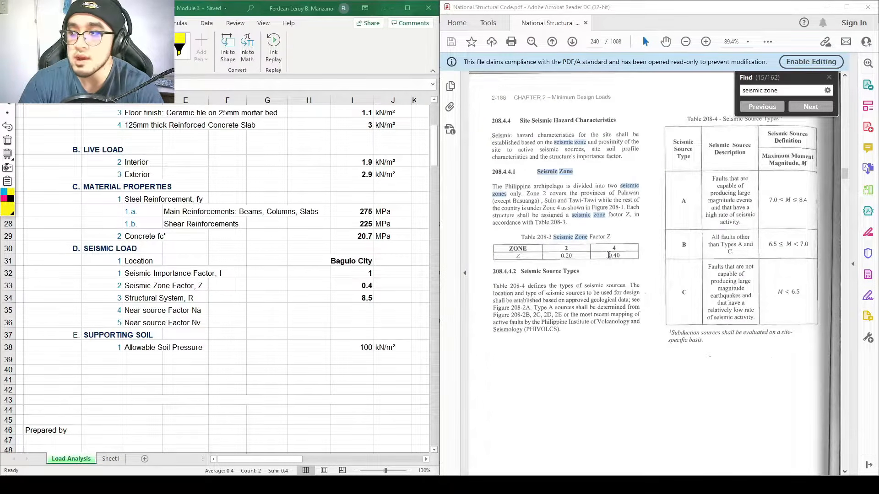
left_click(615, 257)
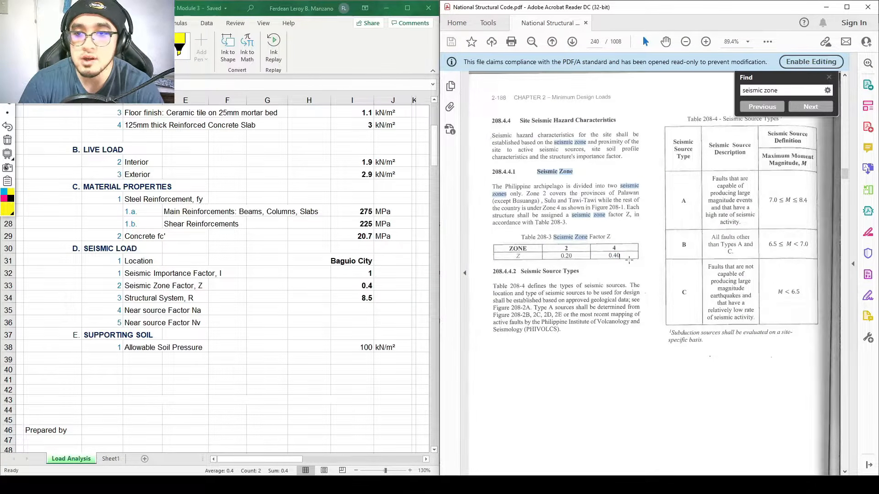
scroll(630, 260, "up", 2, "ctrl")
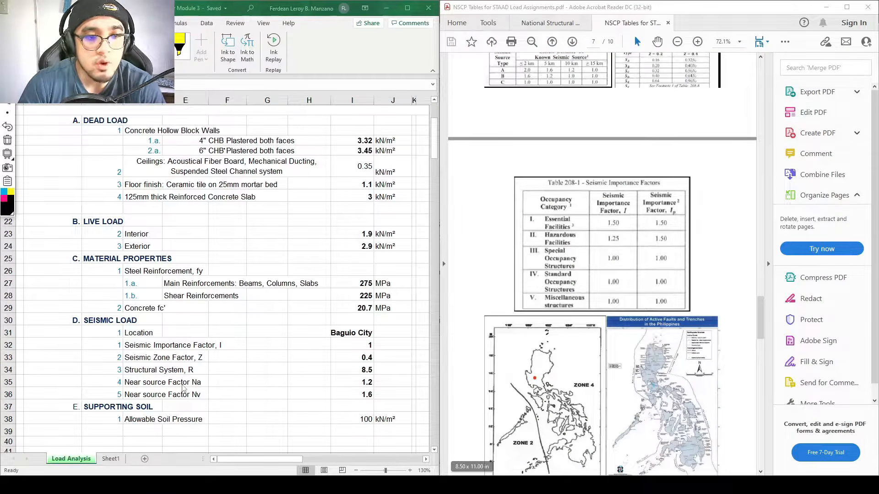
Step: Select the Seismic Importance Factor, I row and mark Table 208-1's occupancy categories, circling the I factors for Standard Occupancy and Essential Facilities
left_click_drag(177, 345, 351, 344)
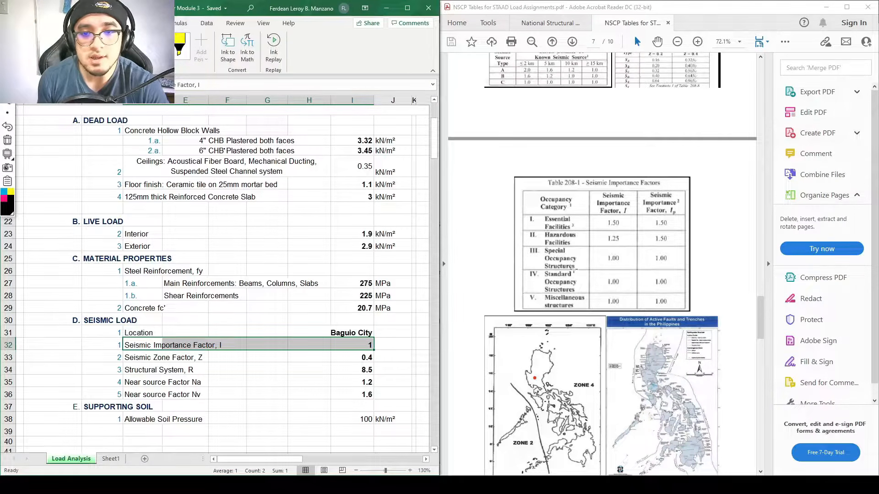
left_click(7, 75)
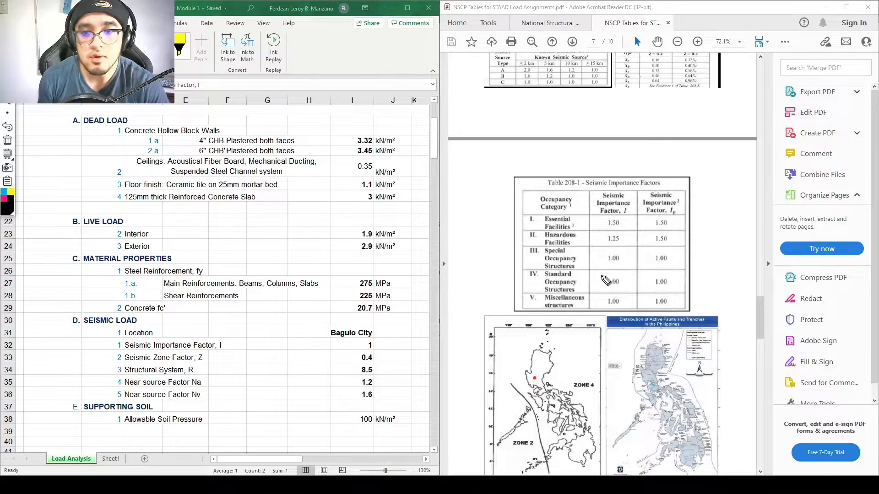
mouse_move(620, 277)
left_mouse_down()
mouse_move(629, 289)
mouse_move(626, 271)
left_mouse_up()
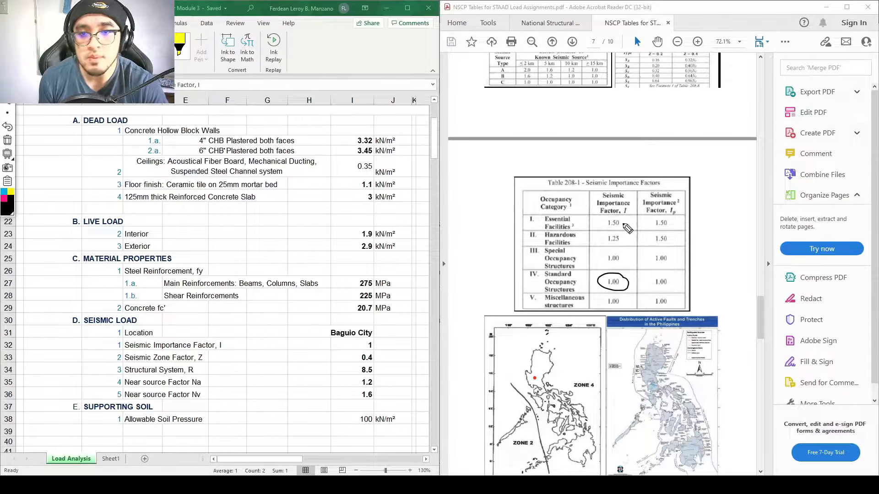
mouse_move(628, 220)
left_mouse_down()
mouse_move(606, 221)
mouse_move(622, 230)
mouse_move(627, 209)
left_mouse_up()
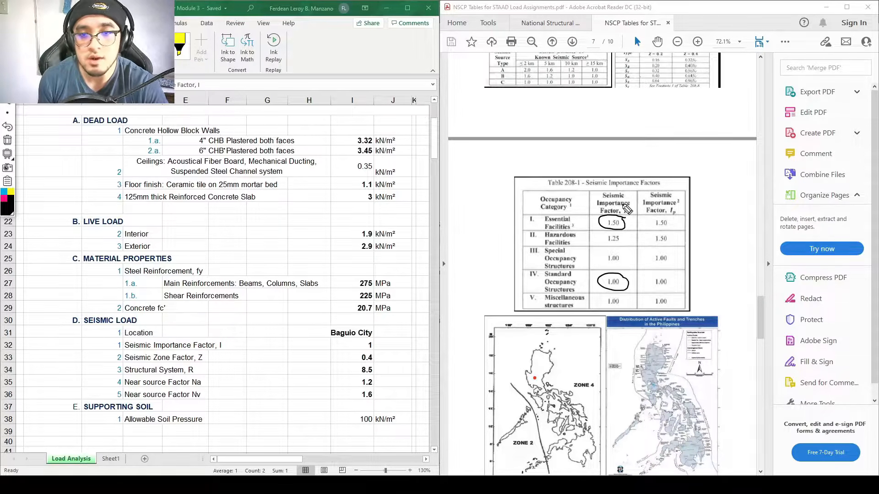
left_click_drag(522, 216, 507, 314)
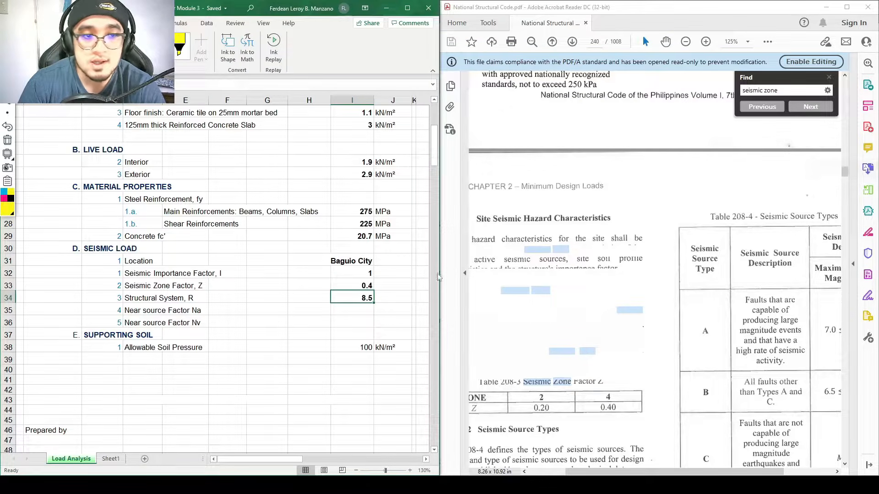
Step: Select the Structural System, R row in the workbook and search the National Structural Code for 208-11
left_click(173, 298)
left_click_drag(127, 298, 369, 298)
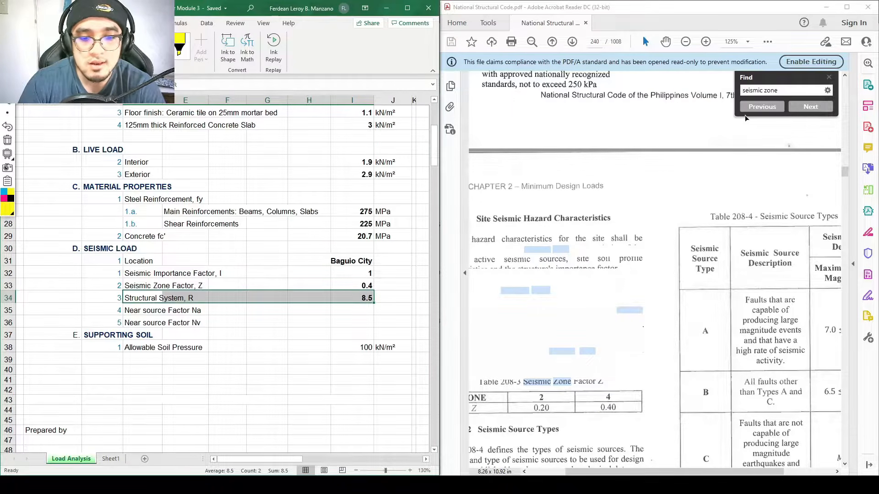
left_click(782, 98)
type("208-11")
key("Return")
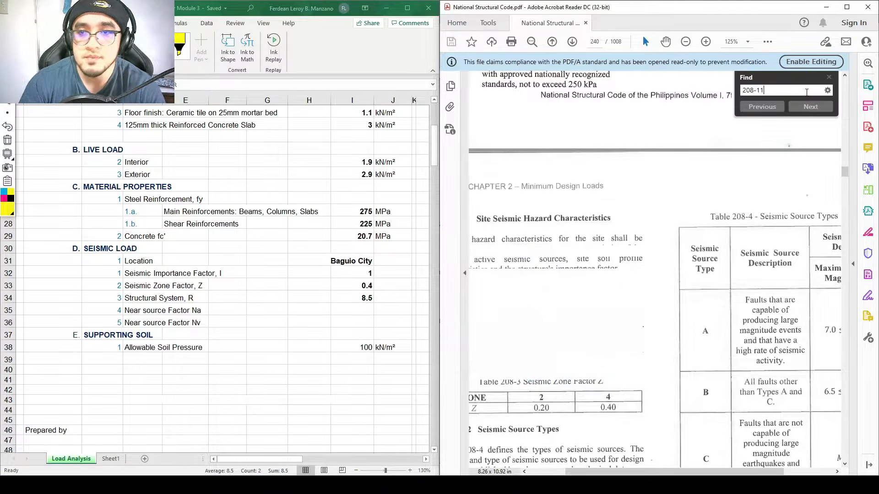
left_click(811, 107)
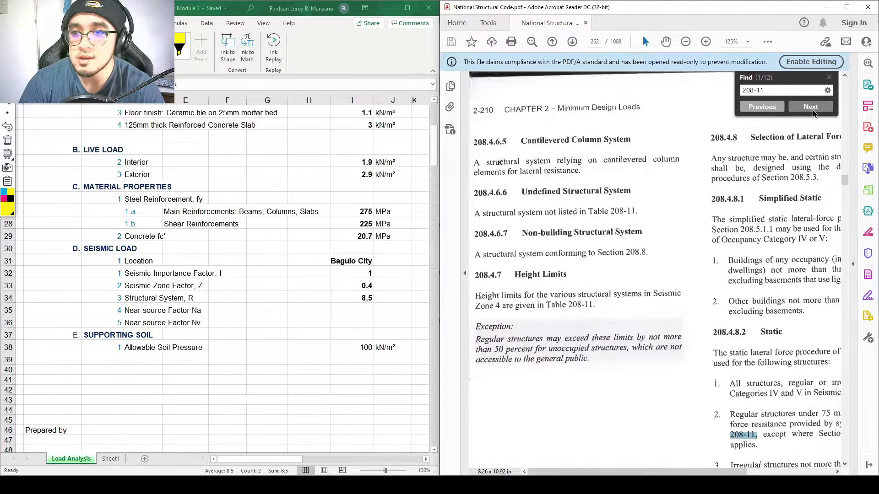
Step: Outline Table 208-11A, the "Structural Systems of Concrete" part of its title and the special reinforced concrete moment frames row in yellow
left_click(9, 113)
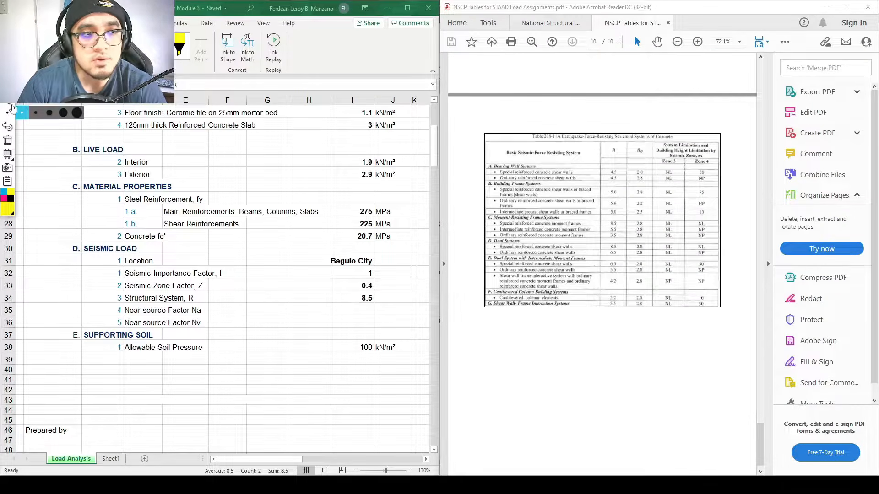
mouse_move(475, 127)
left_mouse_down()
mouse_move(526, 154)
mouse_move(733, 317)
left_mouse_up()
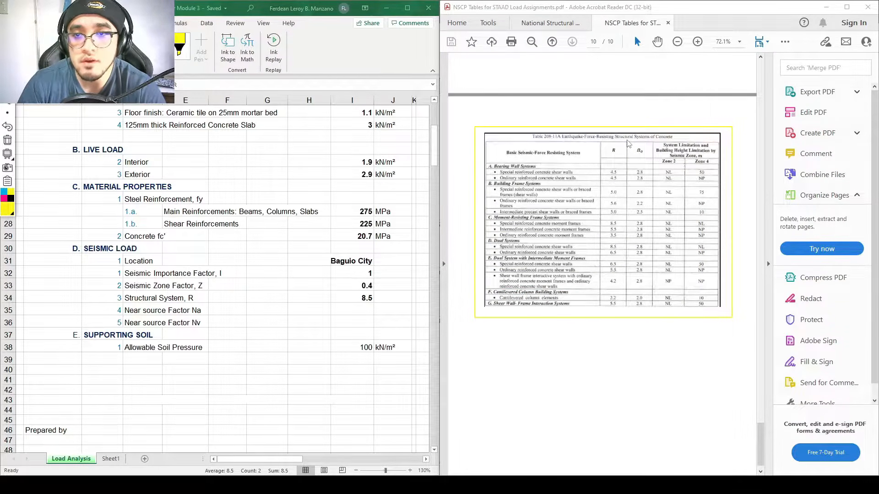
left_click_drag(609, 127, 687, 144)
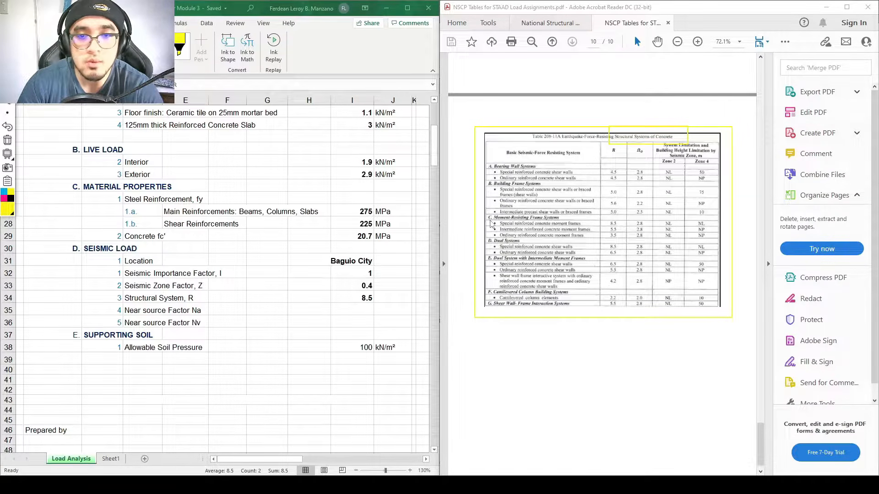
left_click_drag(490, 220, 630, 226)
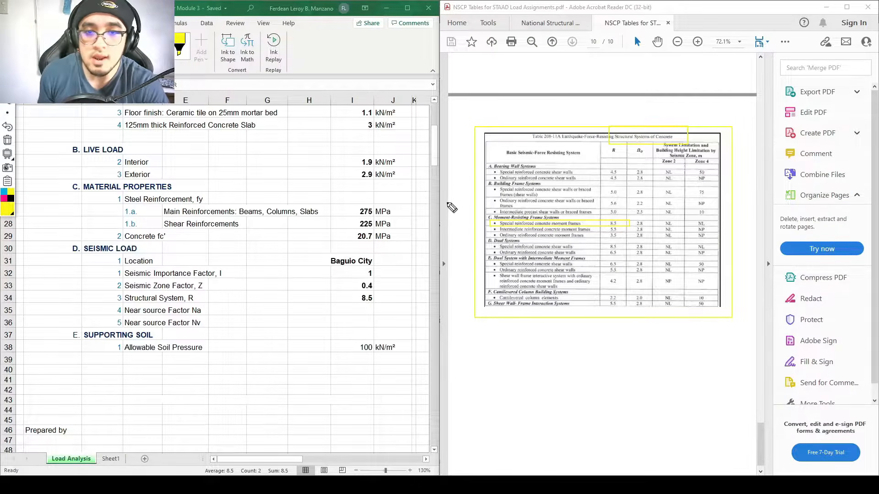
mouse_move(628, 214)
left_mouse_down()
mouse_move(535, 217)
mouse_move(559, 237)
mouse_move(630, 220)
left_mouse_up()
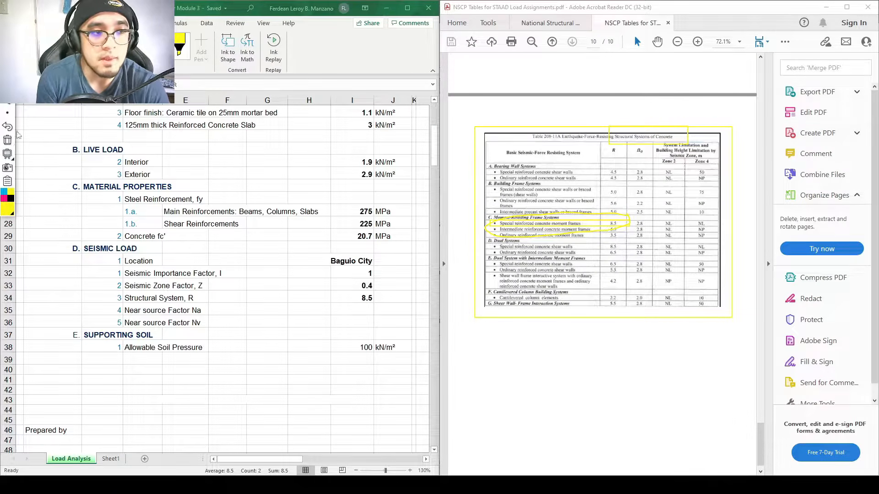
Step: Circle the special moment frame R value in black, write 8.5 below, circle the workbook's R value and Near source Factor Na label, and clear all marks
left_click(9, 198)
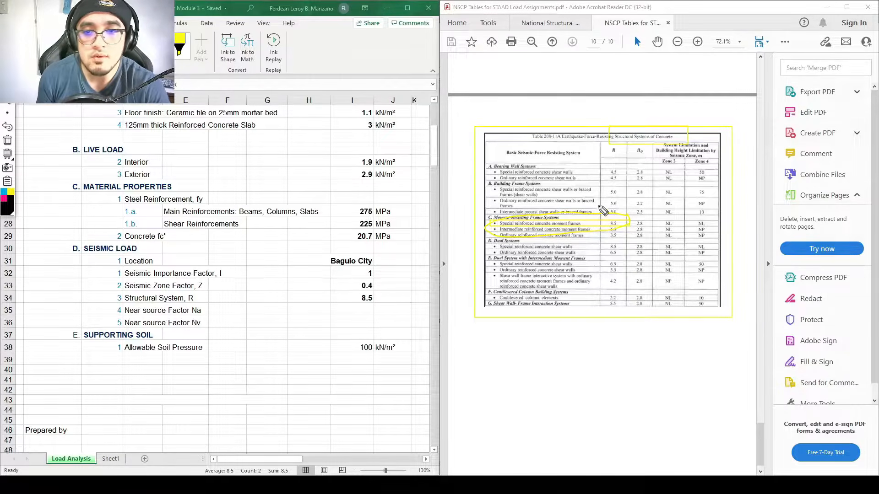
mouse_move(624, 224)
left_mouse_down()
mouse_move(611, 229)
mouse_move(560, 384)
left_mouse_up()
mouse_move(578, 366)
left_mouse_down()
mouse_move(588, 384)
mouse_move(621, 362)
left_mouse_up()
left_click(594, 377)
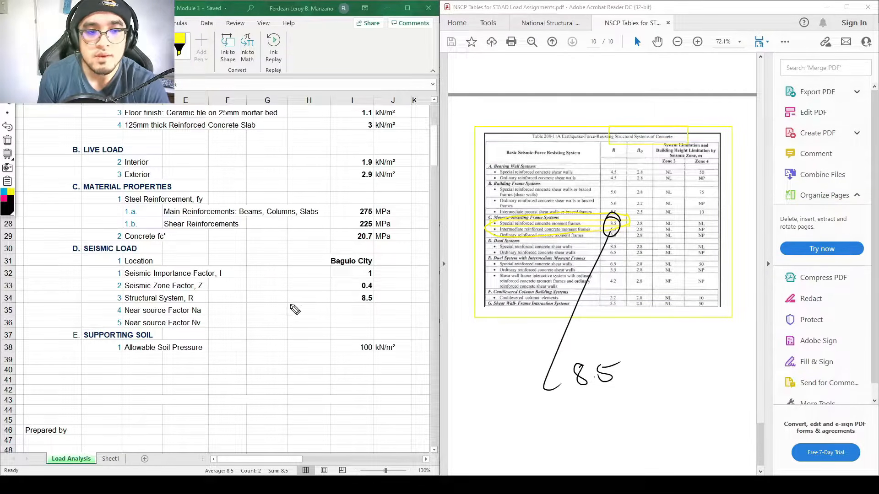
mouse_move(379, 291)
left_mouse_down()
mouse_move(364, 286)
mouse_move(380, 315)
mouse_move(386, 291)
left_mouse_up()
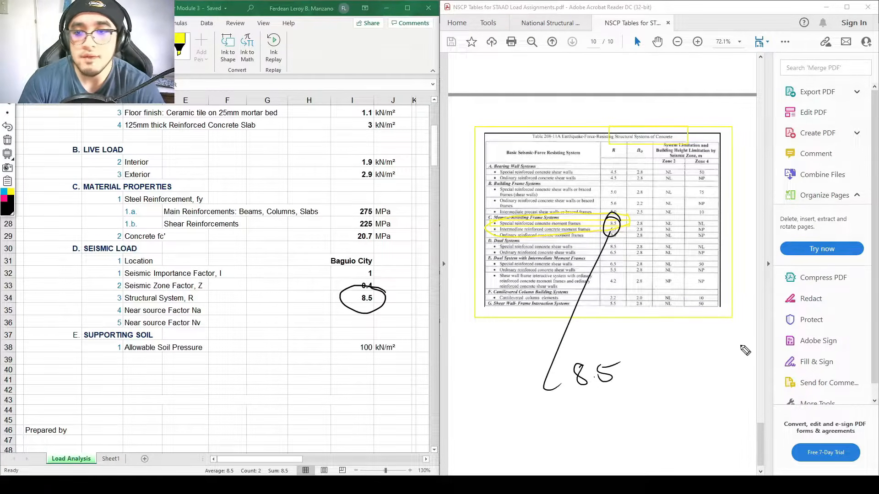
mouse_move(205, 304)
left_mouse_down()
mouse_move(142, 306)
mouse_move(151, 317)
mouse_move(222, 314)
mouse_move(207, 305)
left_mouse_up()
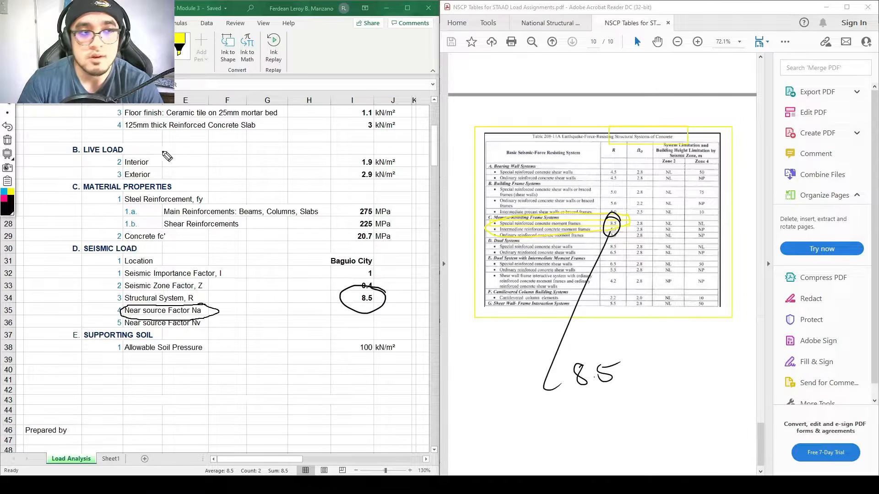
left_click(7, 140)
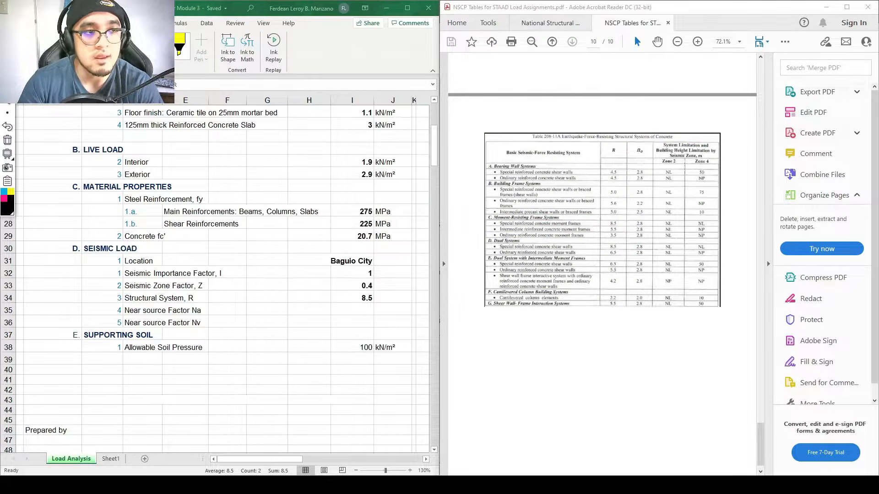
Step: Search the National Structural Code for 208-5 and go to the near-source factor tables
left_click(549, 23)
key("ctrl+f")
type("208-5")
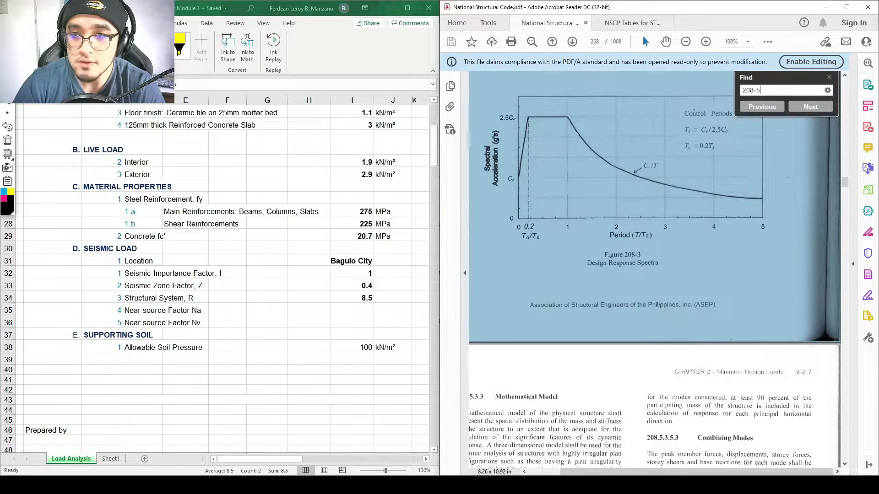
key("Return")
scroll(614, 283, "down", 2)
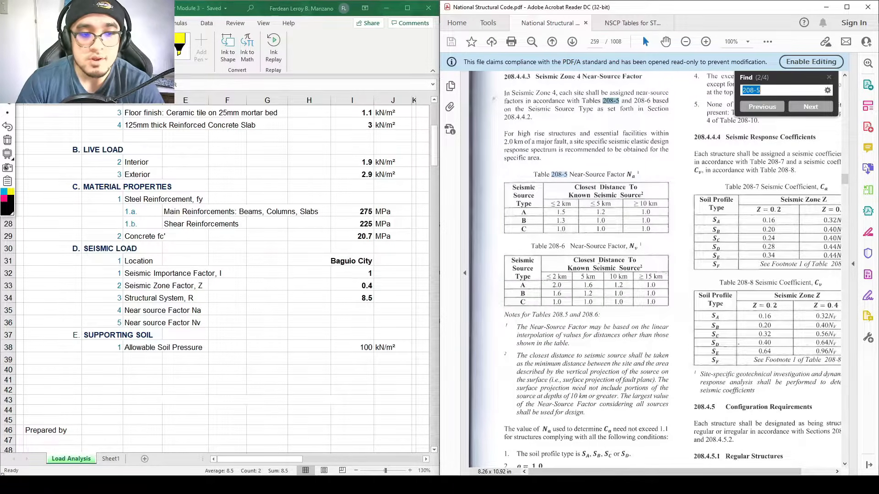
Step: On Sheet1's fault map, circle the Baguio City site and the nearest fault point and draw a line between them
left_click(114, 461)
left_click(111, 459)
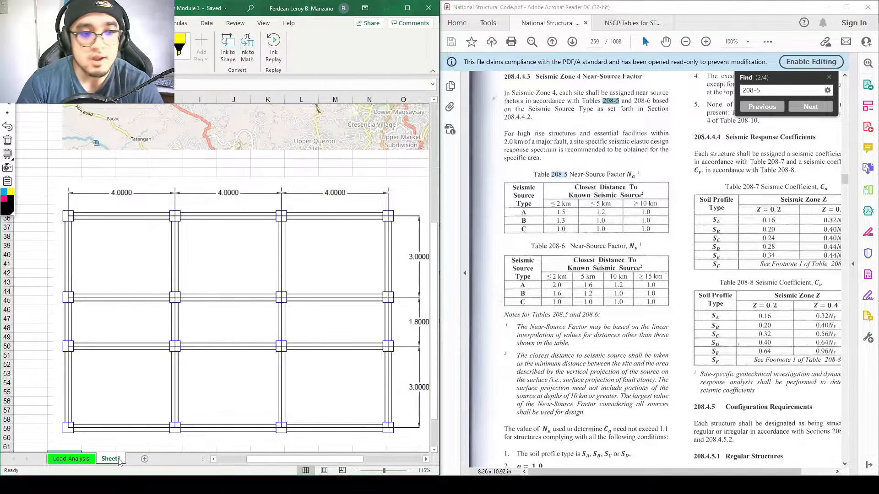
scroll(248, 293, "up", 10)
scroll(249, 293, "down", 2, "ctrl")
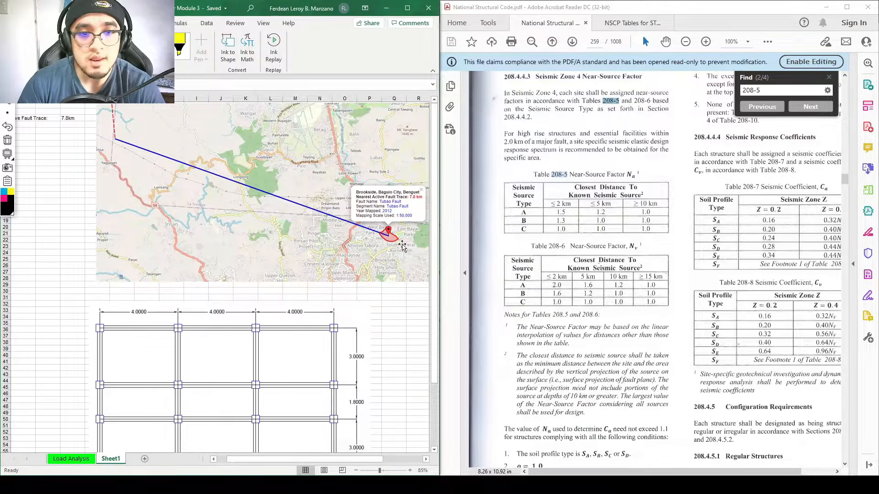
mouse_move(389, 224)
left_mouse_down()
mouse_move(401, 238)
mouse_move(390, 226)
left_mouse_up()
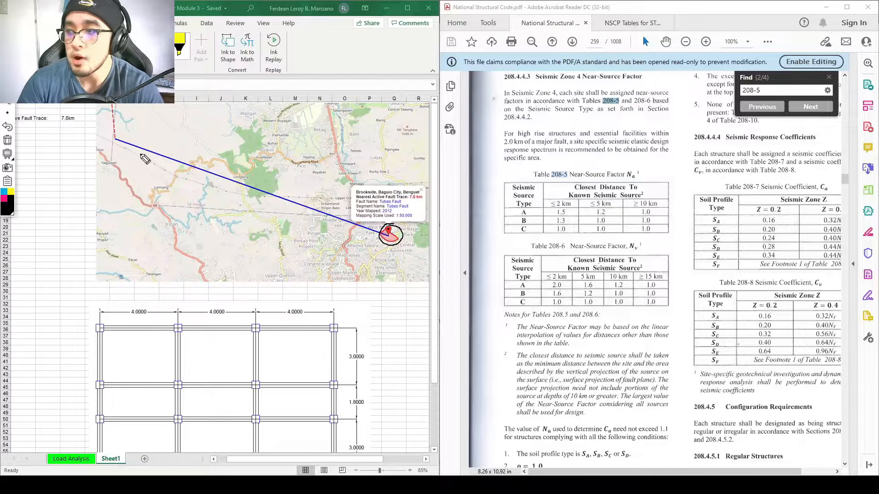
mouse_move(127, 136)
left_mouse_down()
mouse_move(110, 143)
mouse_move(120, 131)
left_mouse_up()
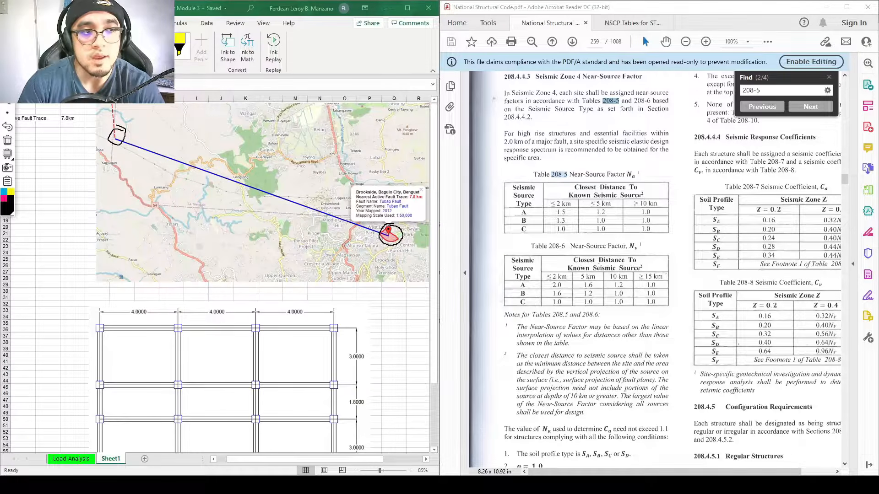
left_click_drag(117, 138, 379, 236)
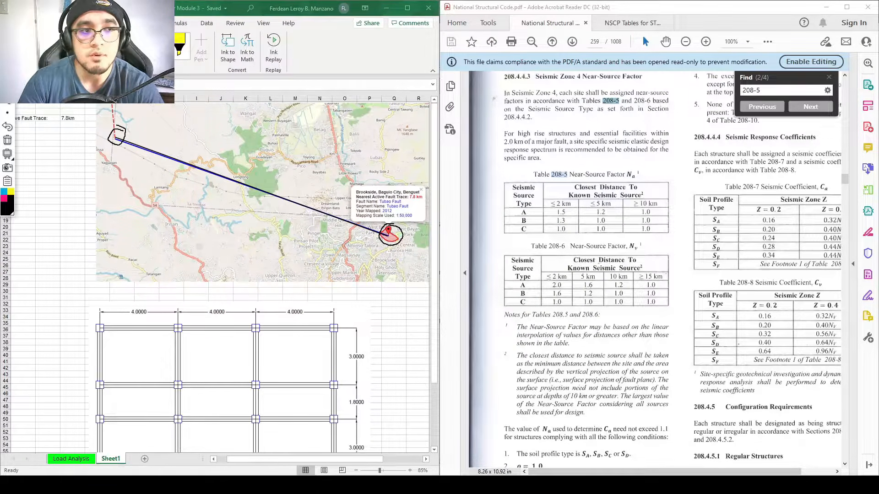
Step: Circle the ≤ 5 km column of Table 208-5, mark the ≥ 10 km heading, and clear all the marks
left_click_drag(613, 197, 618, 202)
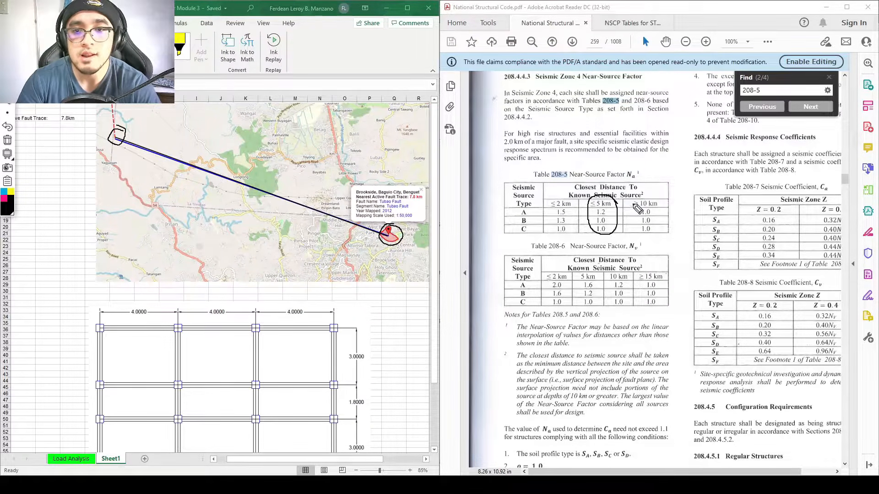
left_click_drag(662, 203, 663, 204)
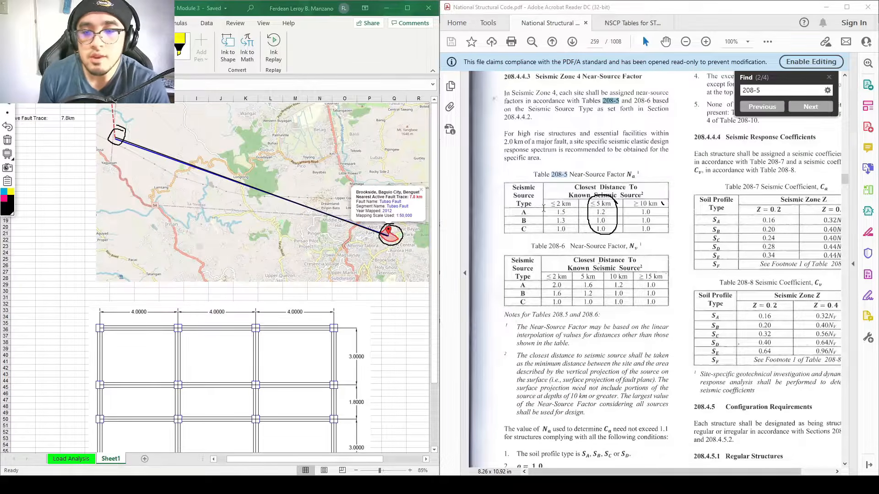
left_click(608, 206)
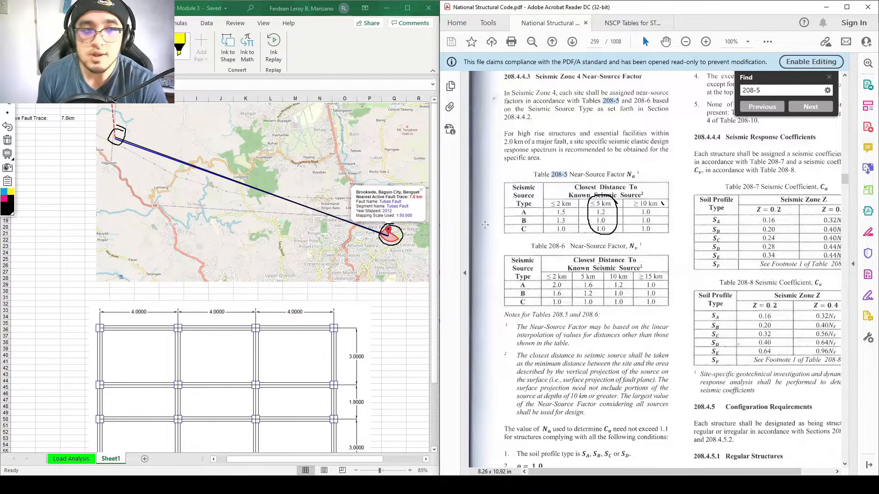
left_click(9, 143)
left_click(8, 142)
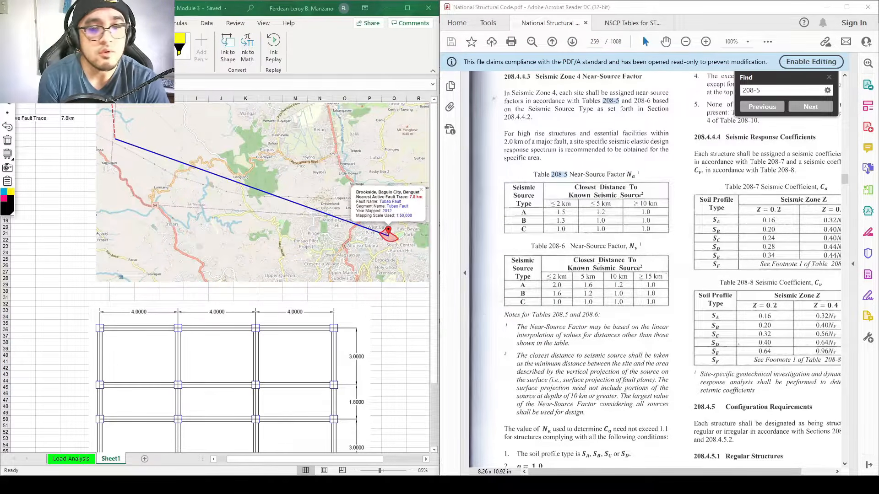
Step: Circle the ≤ 5 km value for source type A in Table 208-5 and enter 1.2 as the workbook's Near source Factor Na
mouse_move(612, 205)
left_mouse_down()
mouse_move(595, 202)
mouse_move(610, 219)
mouse_move(613, 205)
left_mouse_up()
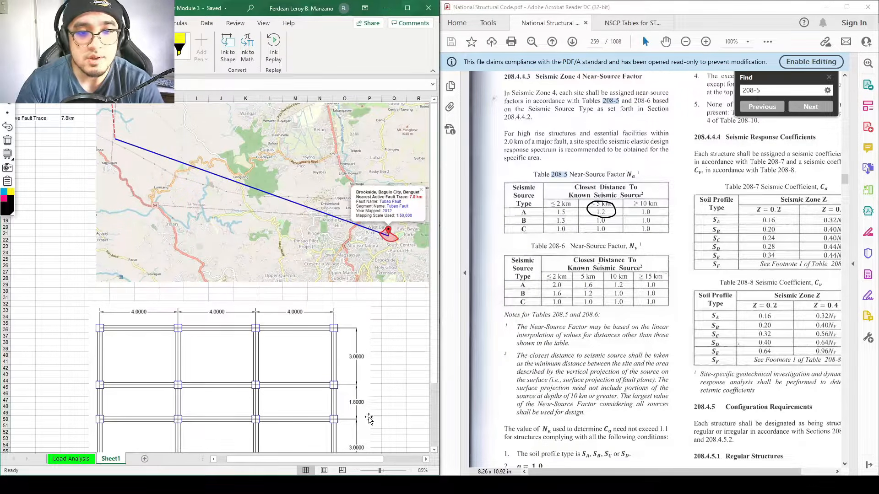
left_click(71, 458)
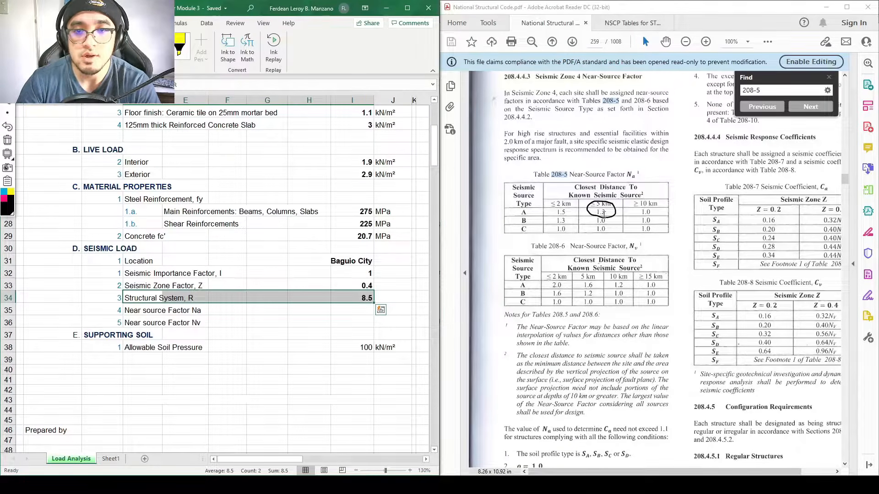
left_click(356, 311)
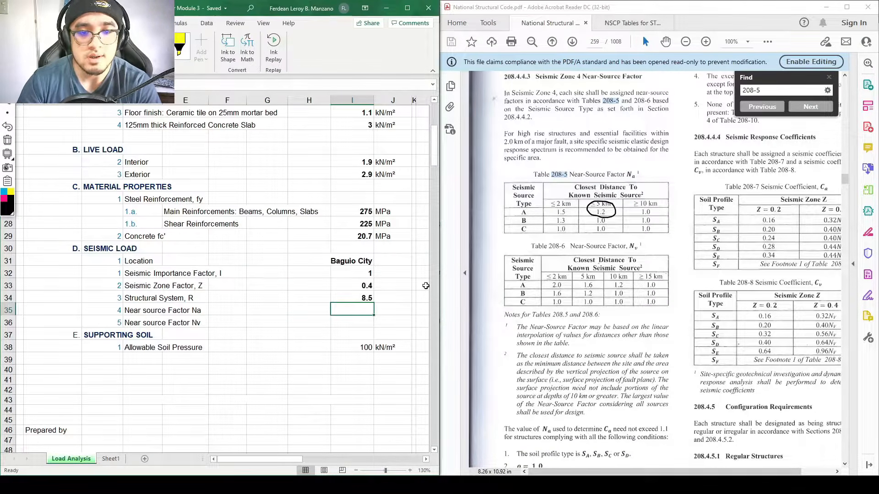
type("1.2")
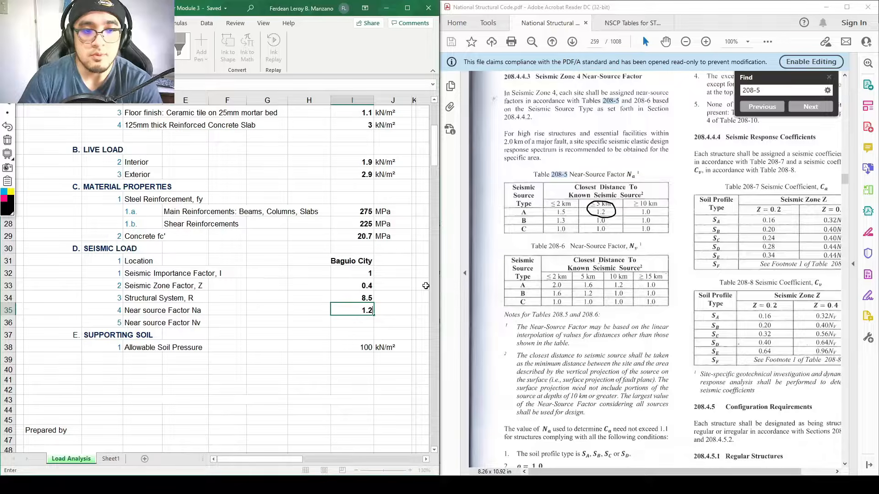
key("Return")
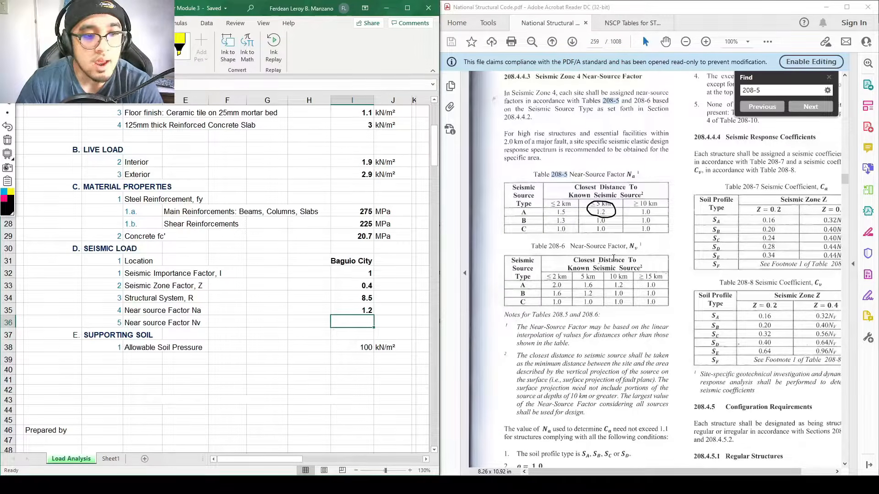
Step: Show Sheet1's fault map, mark the ≤ 5 km column of Table 208-5, circle source type A, and clear all the marks
key("ctrl+Page_Down")
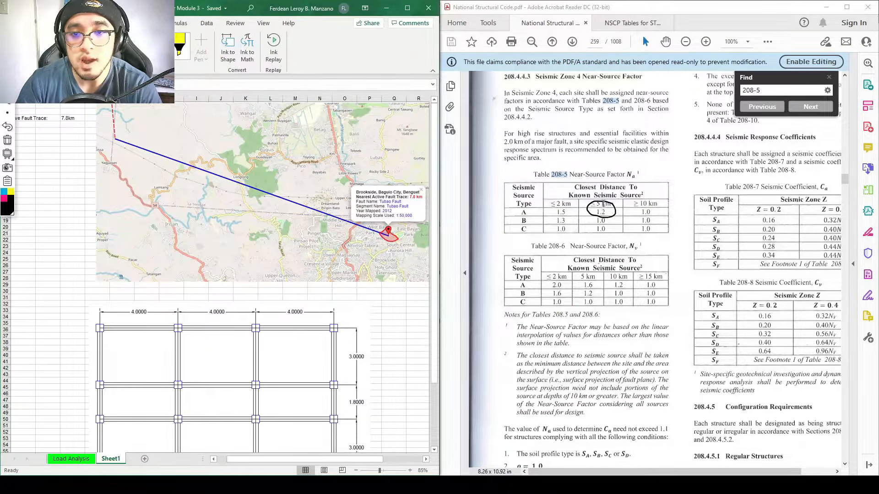
left_click_drag(614, 216, 602, 233)
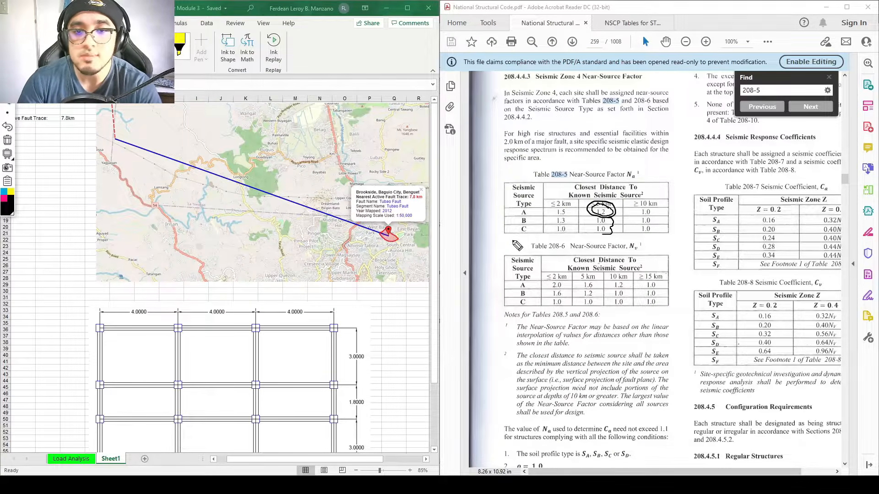
mouse_move(531, 206)
left_mouse_down()
mouse_move(525, 219)
mouse_move(532, 207)
left_mouse_up()
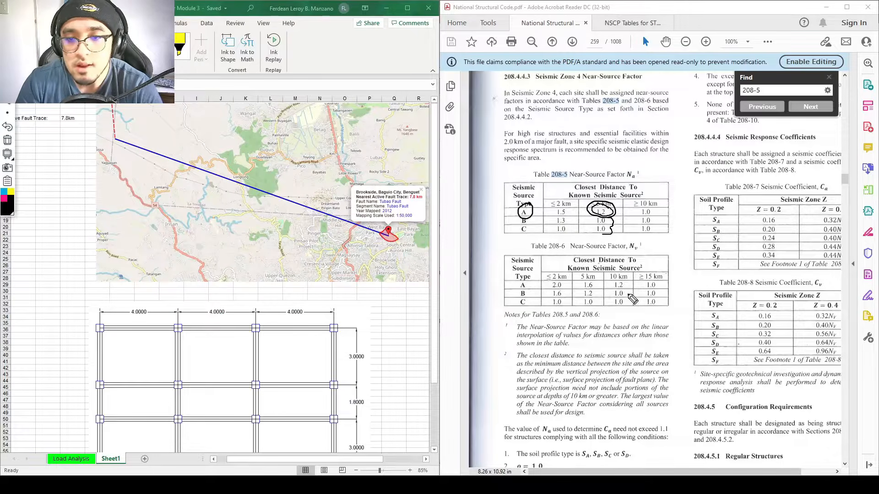
mouse_move(625, 286)
left_mouse_down()
mouse_move(604, 280)
mouse_move(577, 293)
mouse_move(629, 291)
mouse_move(626, 283)
mouse_move(581, 286)
mouse_move(584, 233)
mouse_move(489, 205)
left_mouse_up()
left_click(7, 99)
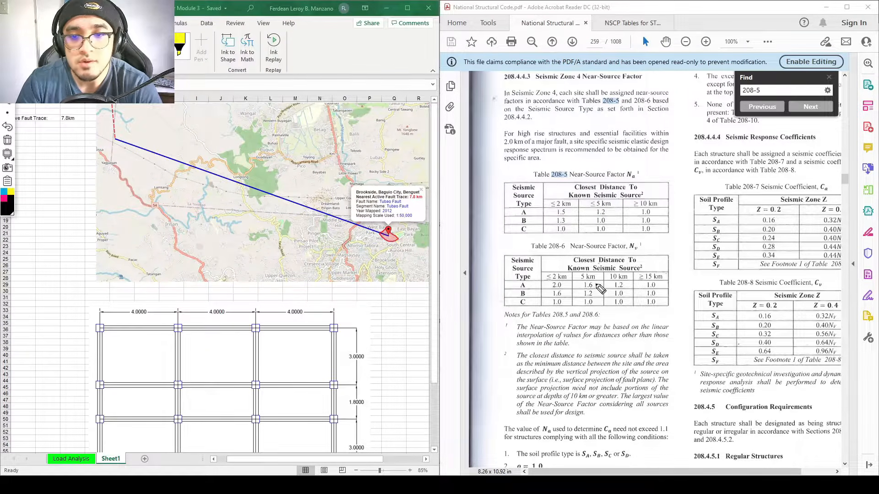
Step: Circle the 5 km value for source type A in Table 208-6 and enter 1.6 as the Load Analysis sheet's Near source Factor Nv
mouse_move(597, 282)
left_mouse_down()
mouse_move(581, 283)
mouse_move(599, 284)
left_mouse_up()
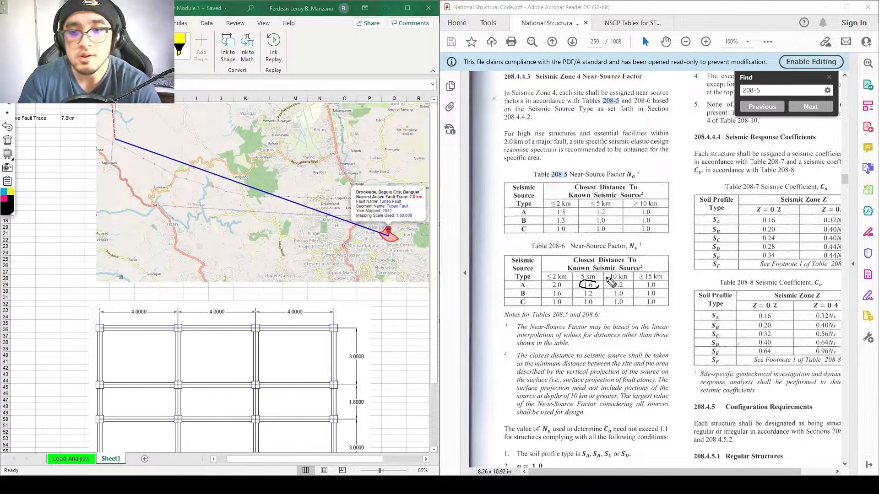
left_click(71, 459)
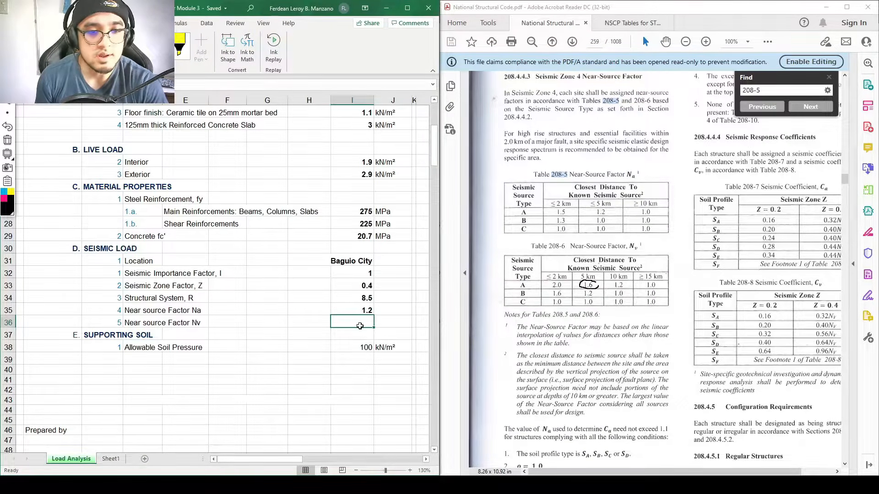
type("1")
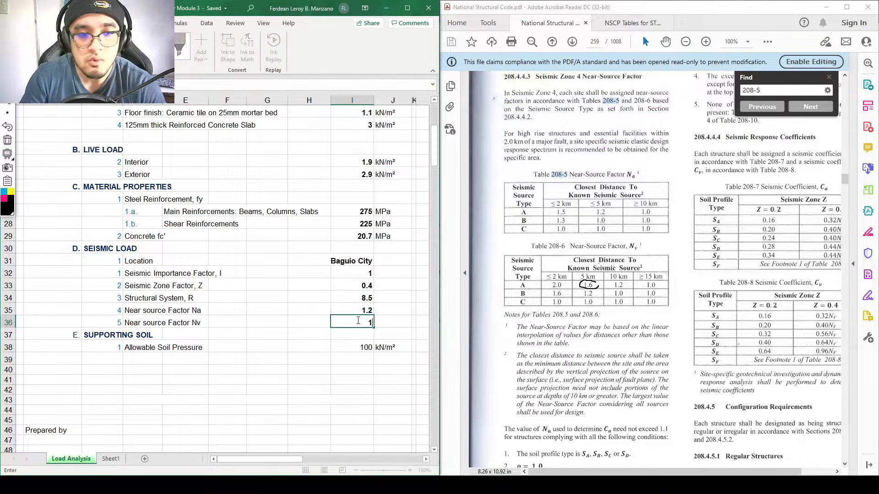
type(".6")
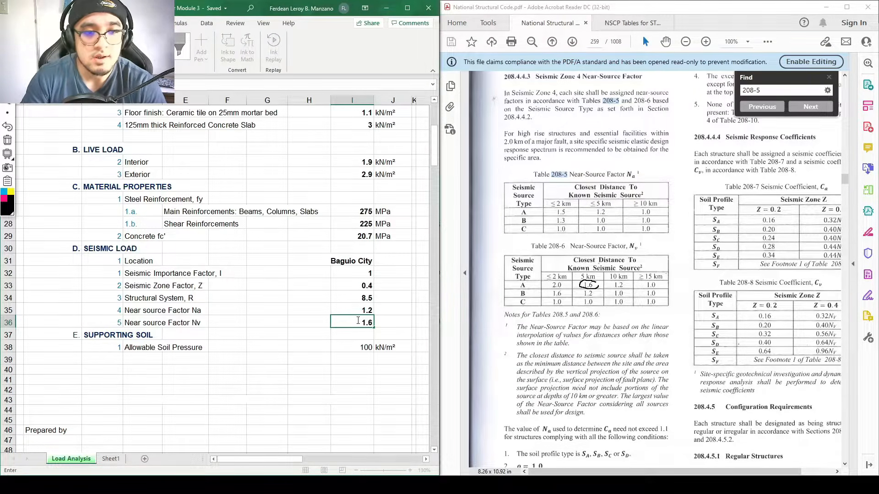
key("Return")
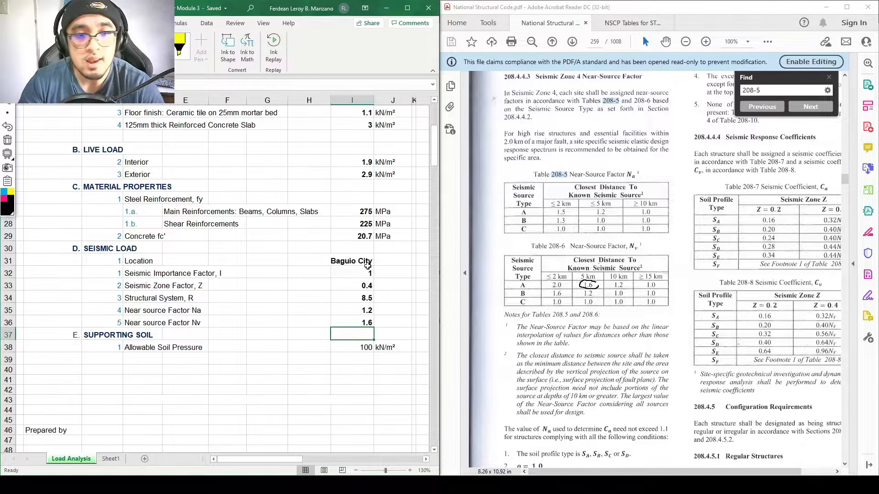
Step: Examine Tables 208-7 and 208-8 for the seismic coefficients, and review the dead, live and seismic load parameters in the workbook
left_click_drag(764, 471, 790, 472)
left_click_drag(784, 186, 800, 187)
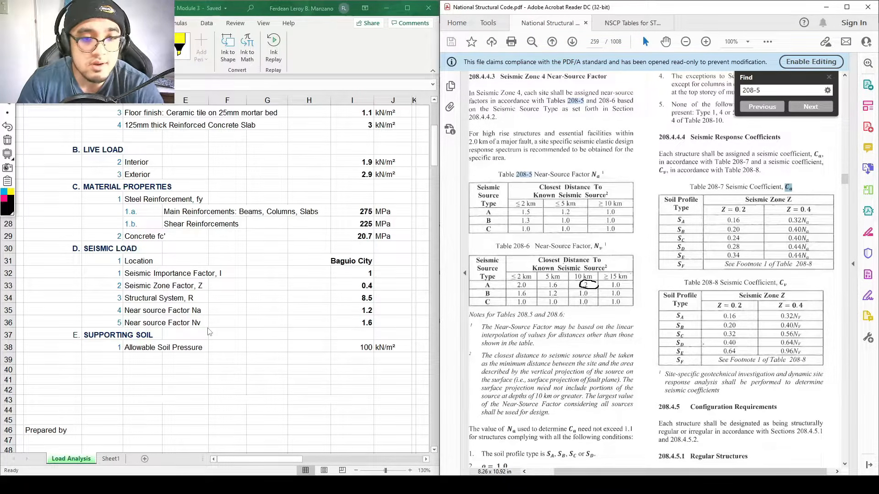
left_click(367, 320)
left_click(362, 310)
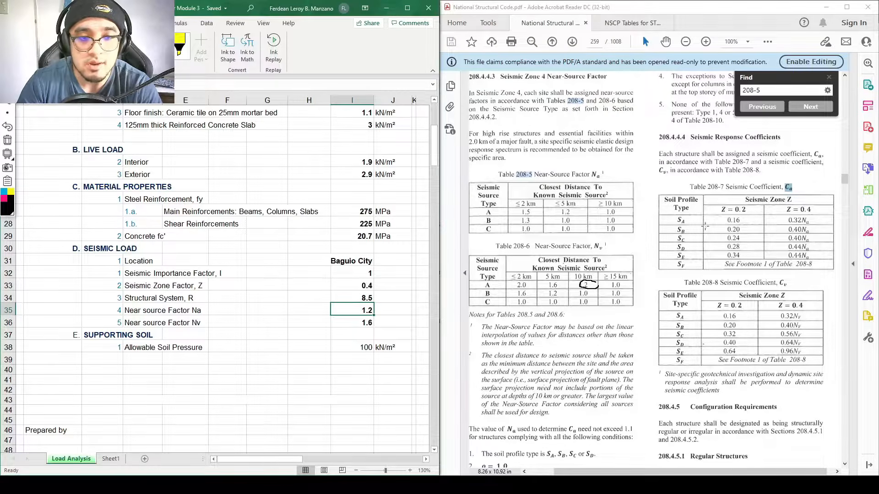
left_click(309, 298)
scroll(307, 307, "up", 6)
scroll(339, 266, "down", 2)
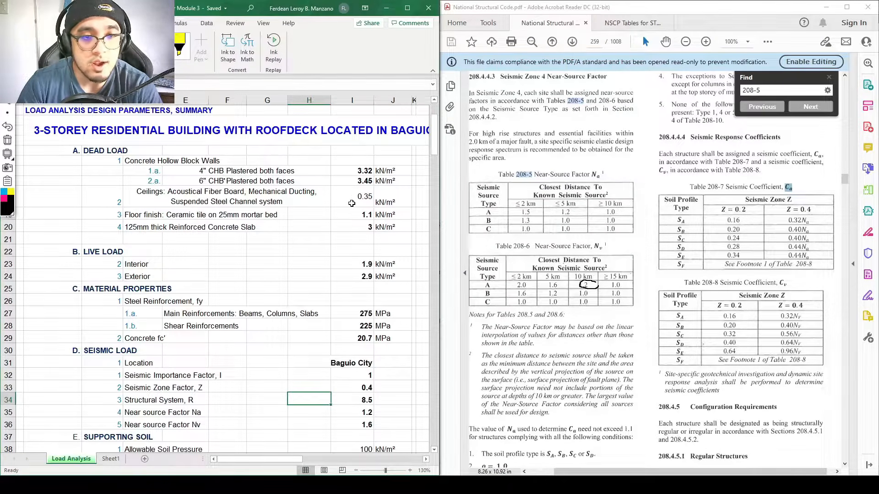
scroll(122, 156, "down", 1)
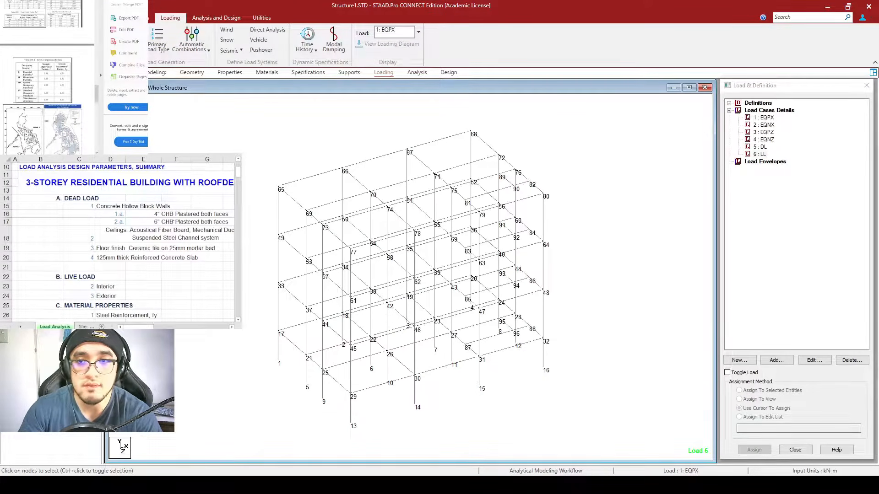
Step: Switch to STAAD.Pro, start adding load items with the LL load case selected, and view the Selfweight Load settings
left_click(761, 155)
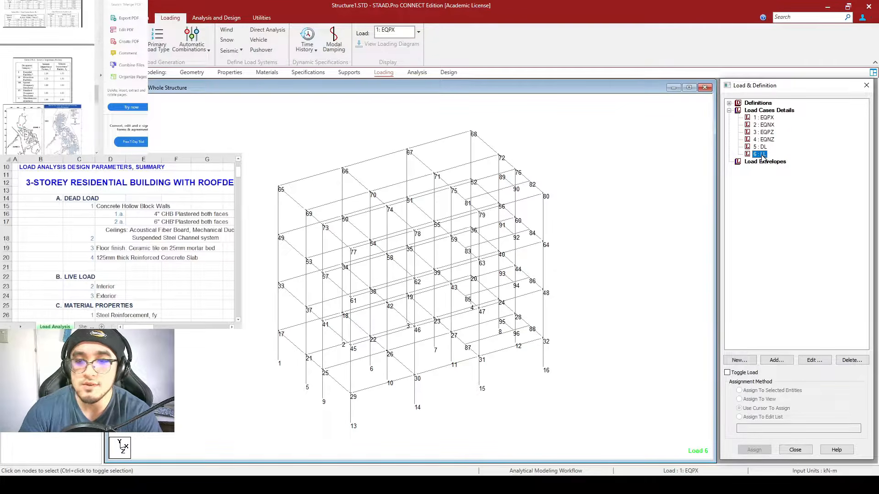
left_click(779, 360)
left_click_drag(426, 127, 365, 80)
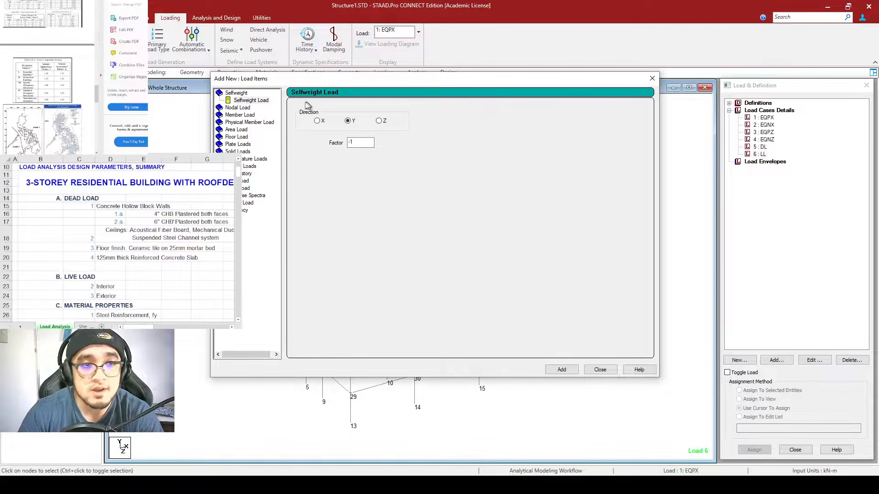
double_click(236, 93)
double_click(236, 94)
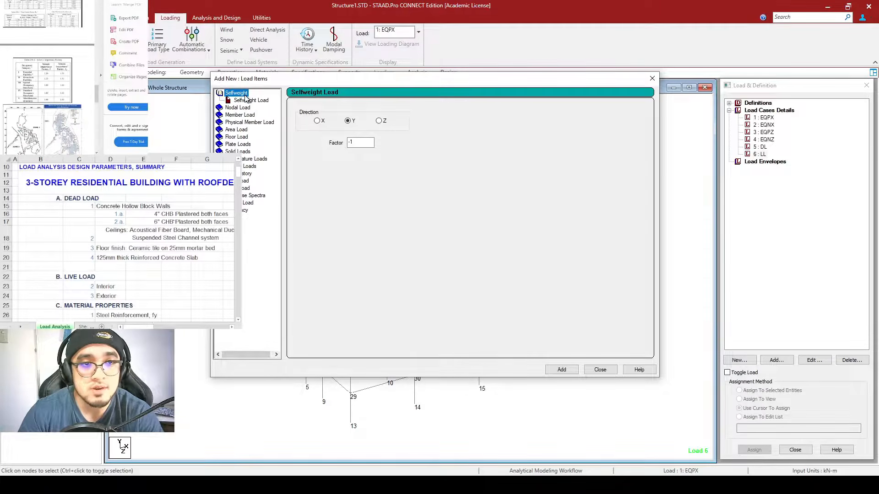
left_click(252, 101)
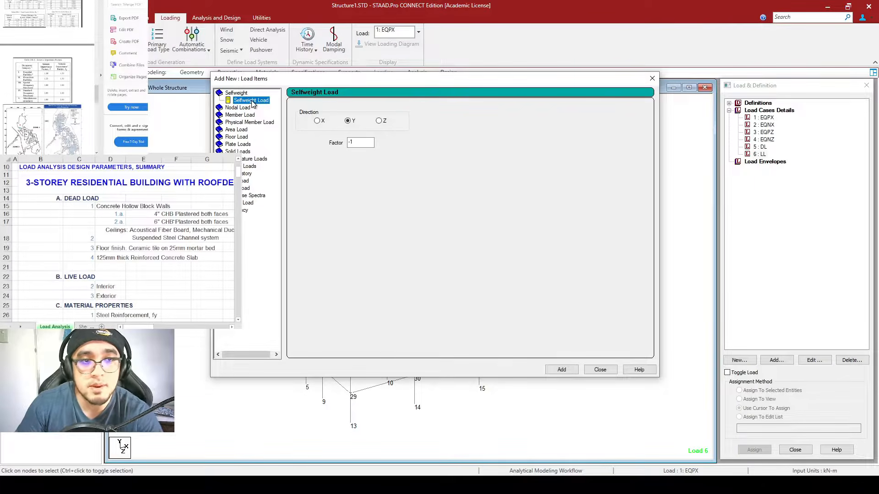
Step: Examine the nodal load settings and the Uniform Force settings among the member loads
left_click(238, 107)
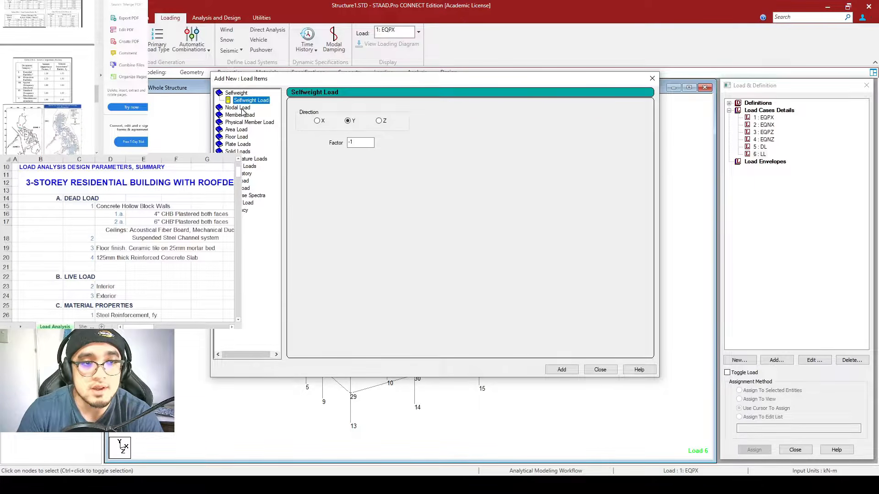
left_click(240, 107)
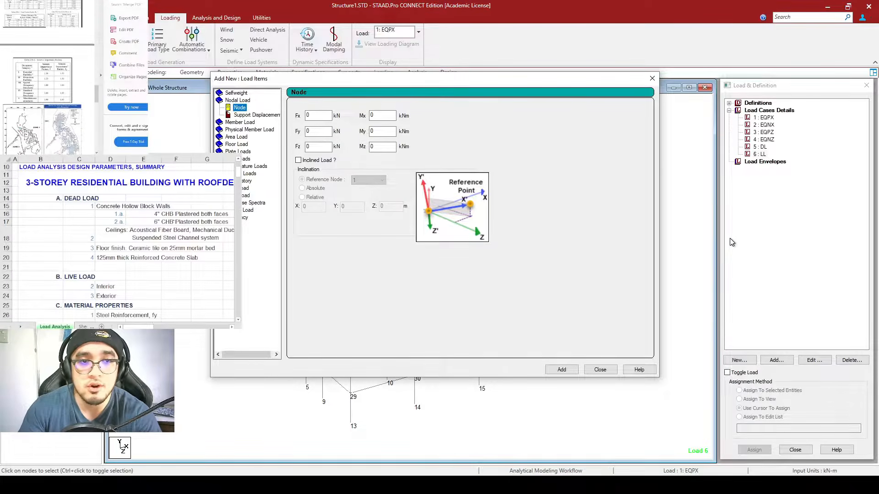
left_click(239, 123)
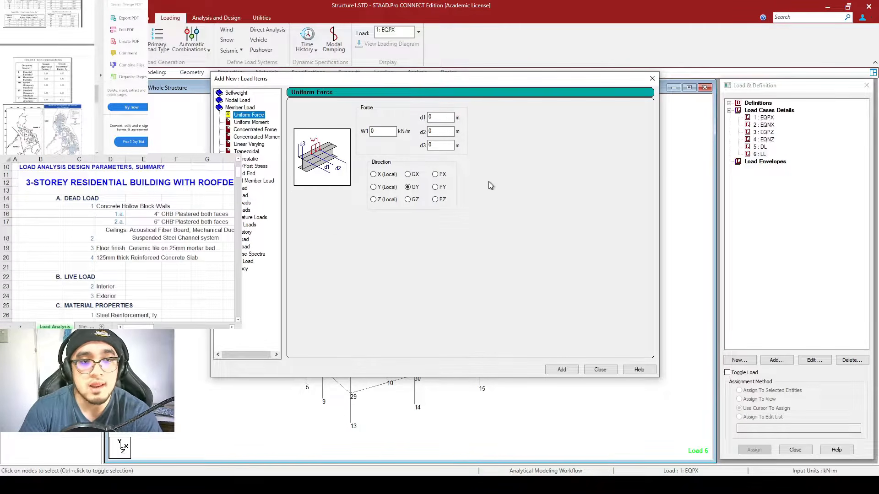
left_click(265, 122)
left_click(254, 115)
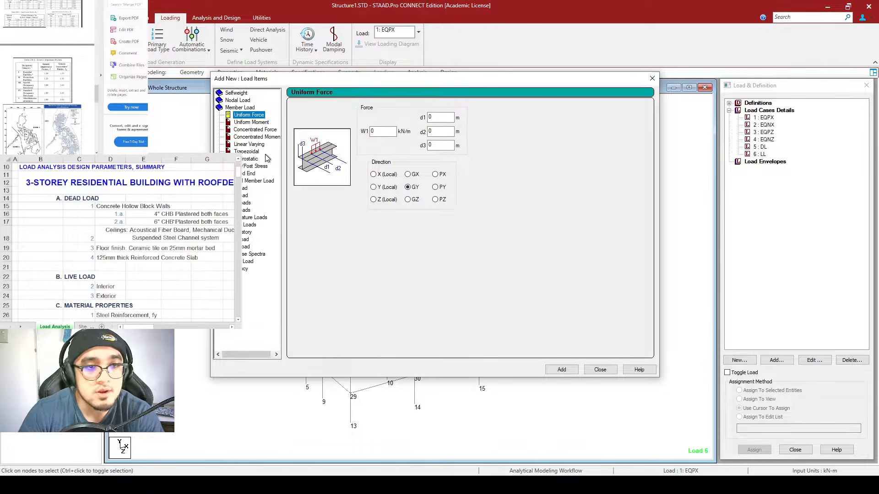
Step: Examine the Hydrostatic, Fixed End and Concentrated Moment member loads and the physical member load's Uniform Force settings
left_click(256, 144)
left_click(253, 152)
left_click(253, 159)
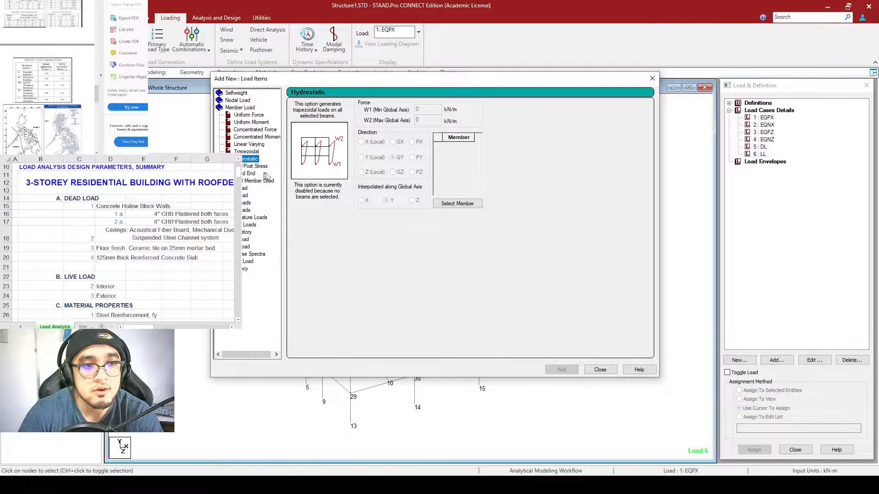
left_click(251, 174)
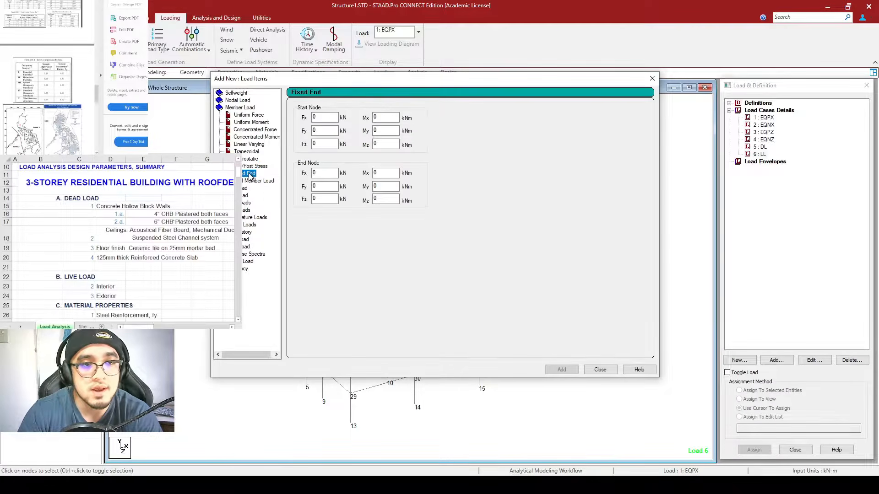
left_click(274, 131)
left_click(268, 138)
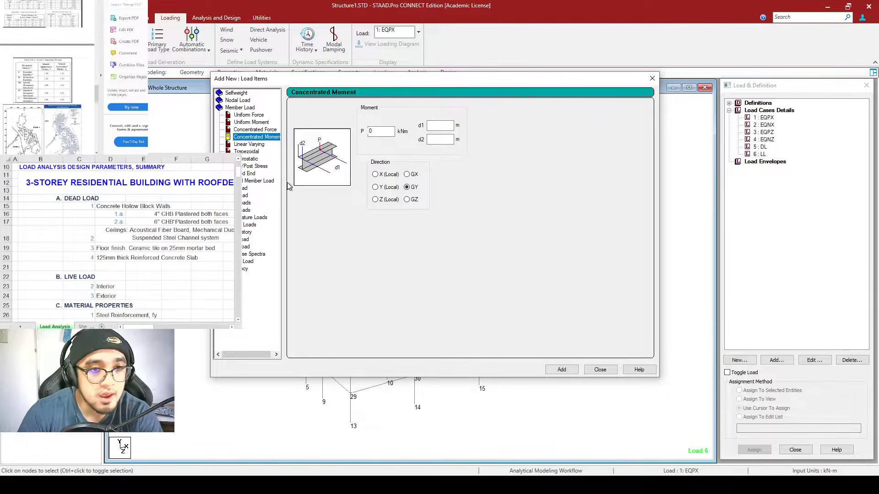
left_click(273, 182)
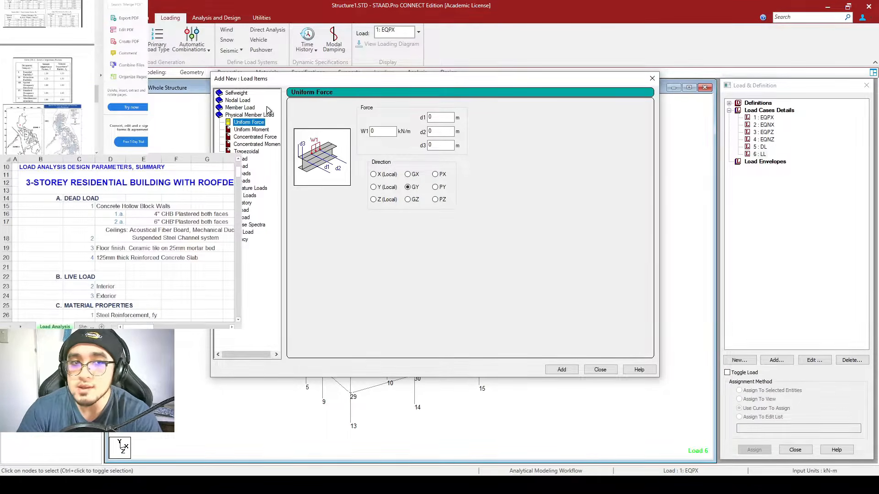
Step: Move the load items dialog clear of the floating workbook, compare Member Load with Physical Member Load, and return to the member Uniform Force settings
left_click_drag(300, 79, 376, 81)
left_click(324, 112)
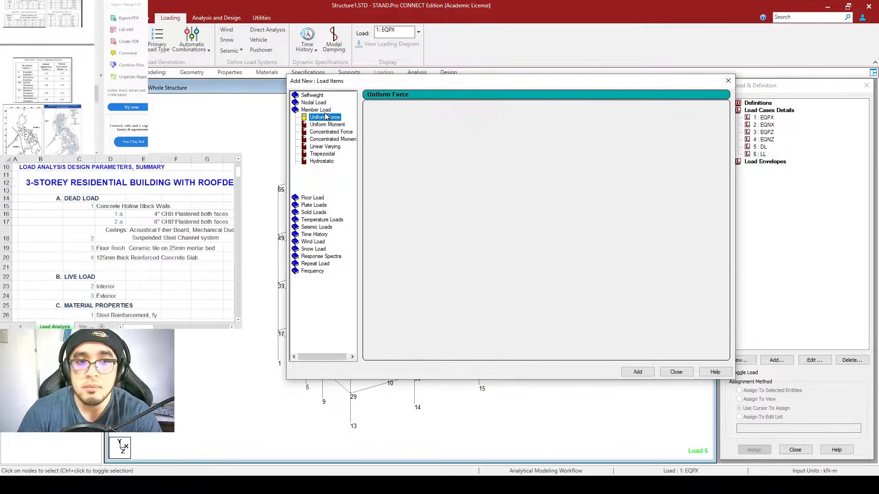
left_click(339, 183)
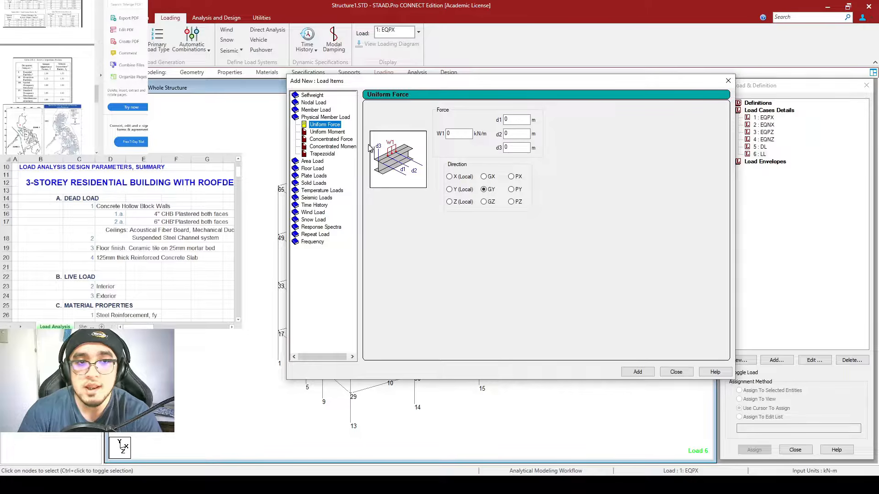
left_click(316, 111)
Step: Expand and compare the Physical Member Load and Member Load types against the frame, and place the dialog over the model
left_click_drag(389, 83, 506, 85)
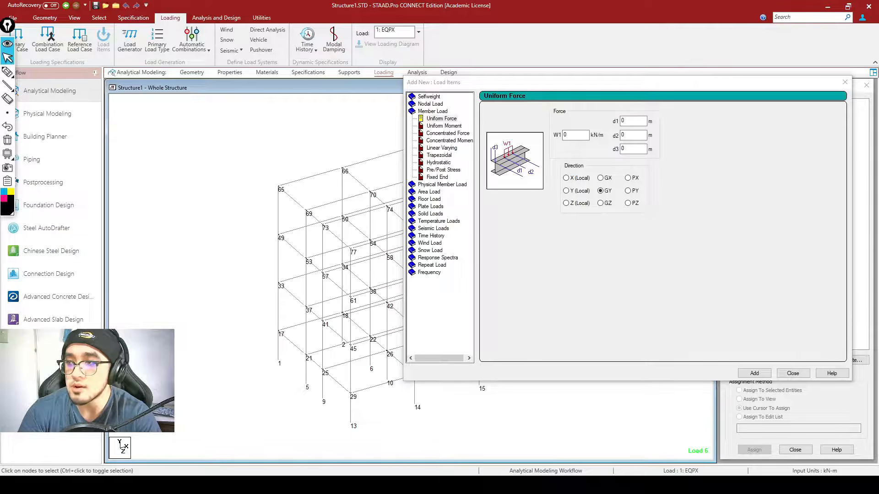
left_click(7, 44)
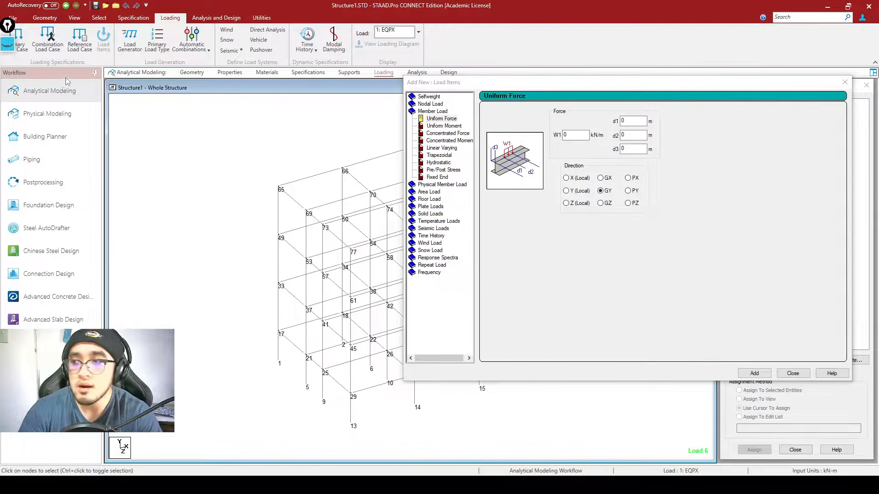
left_click_drag(249, 139, 478, 421)
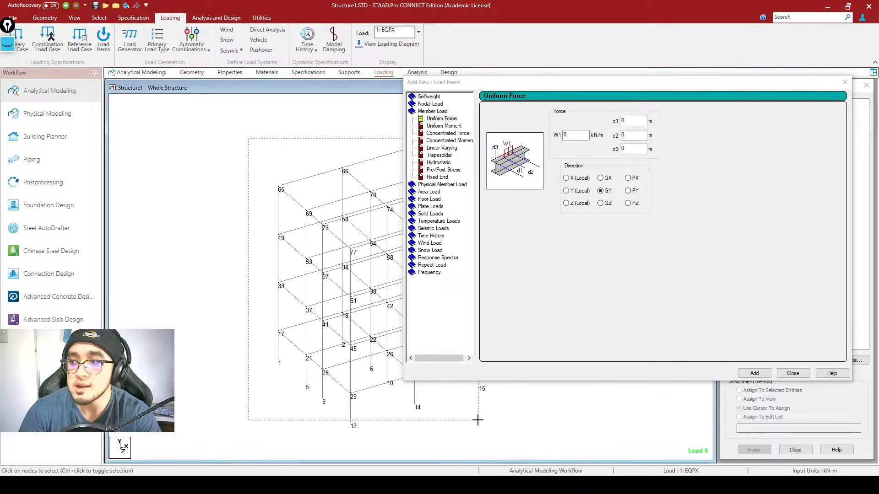
left_click(174, 226)
double_click(430, 112)
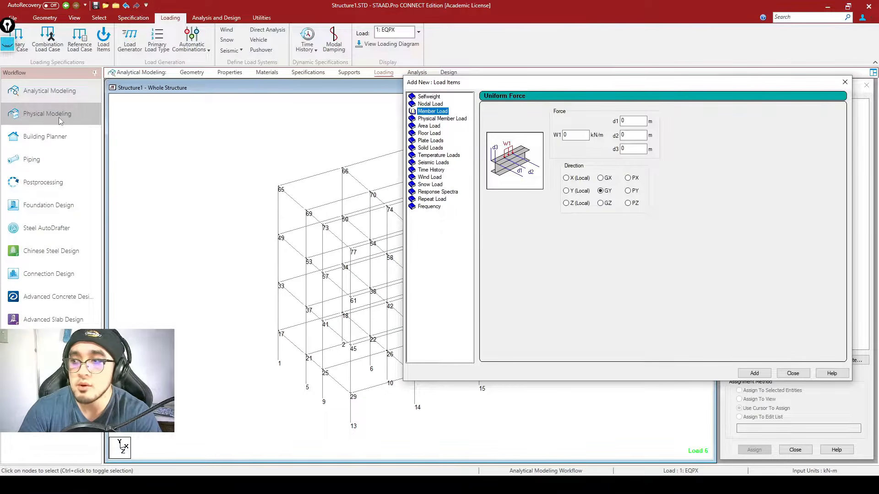
double_click(449, 120)
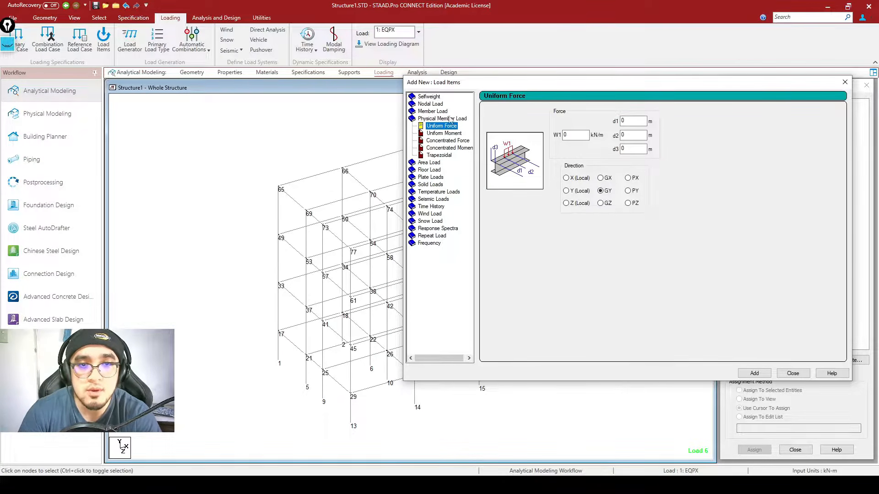
double_click(439, 112)
left_click_drag(490, 86, 352, 56)
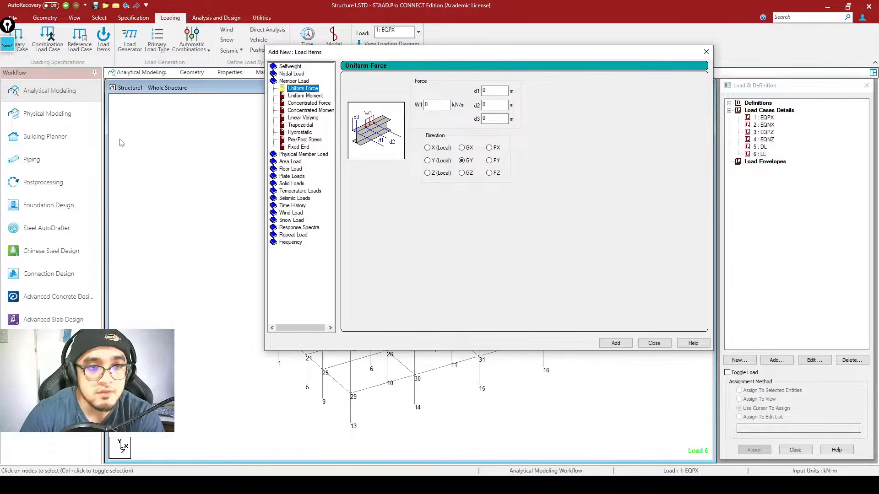
Step: Examine the Floor load, Pressure on Full Plate and Time History load settings
left_click(220, 224)
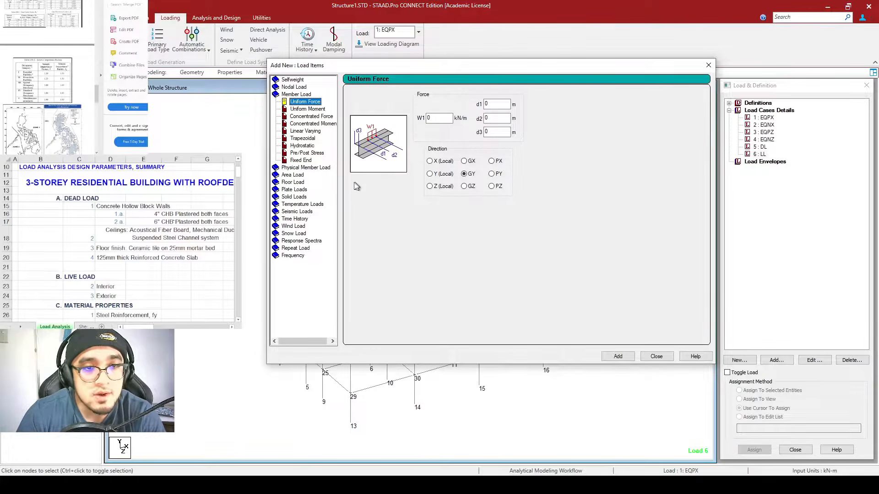
left_click(296, 175)
left_click(306, 124)
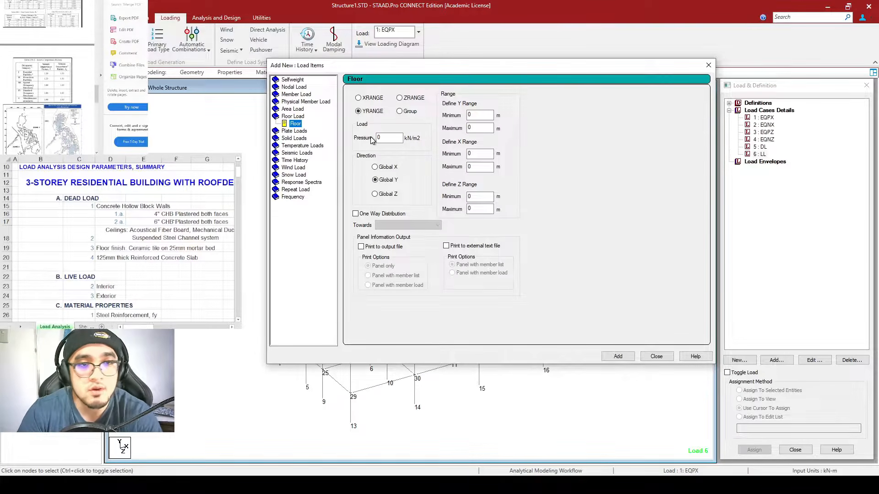
left_click(315, 131)
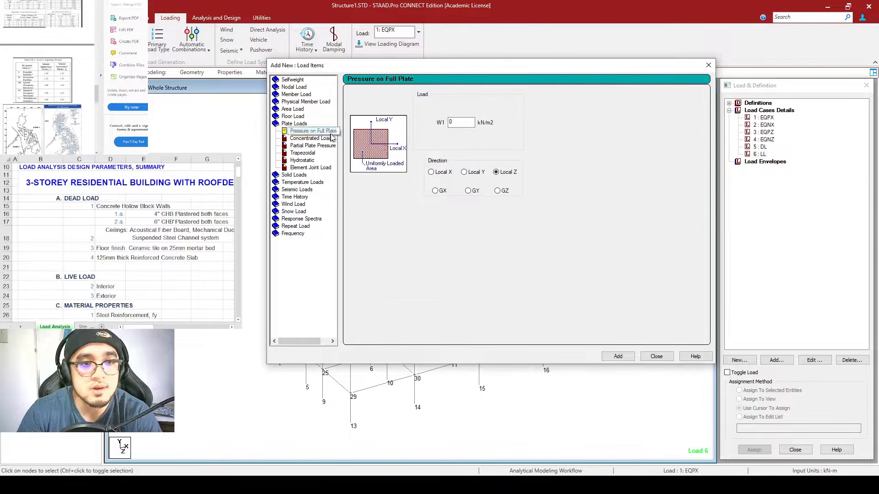
left_click(306, 190)
left_click(298, 161)
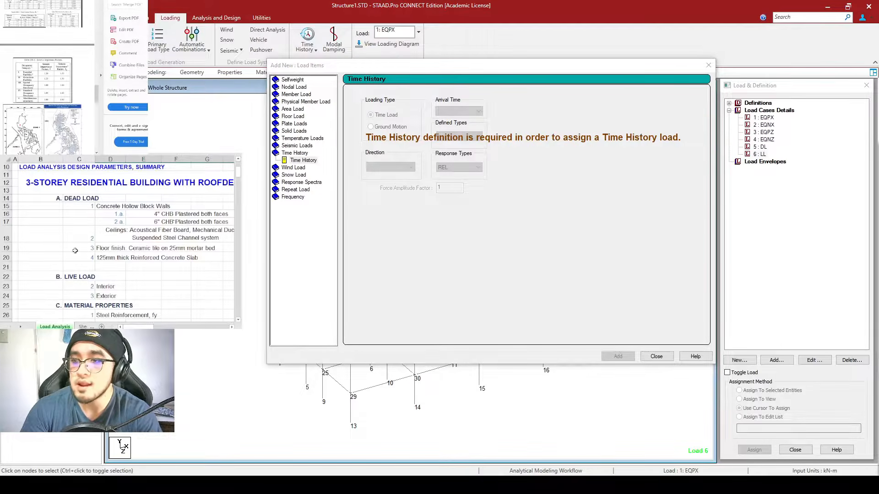
Step: In the Load Analysis sheet, locate and highlight the Live Load rows with the Interior and Exterior values
scroll(115, 235, "down", 3)
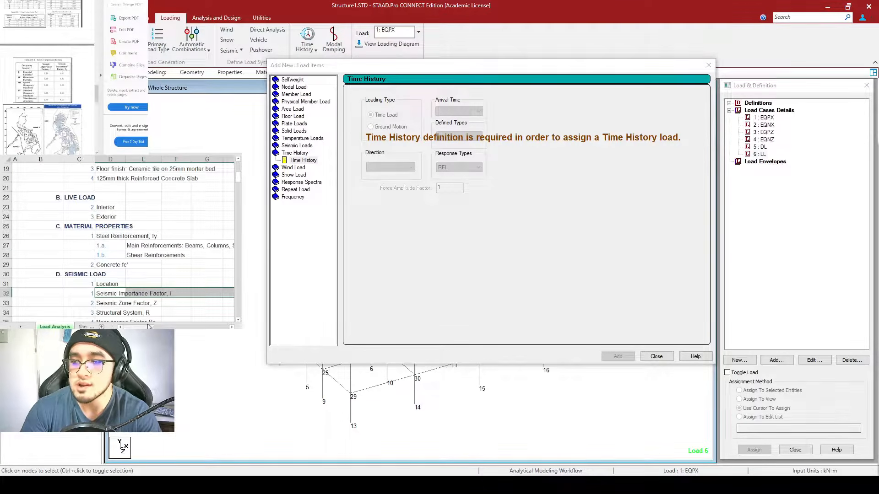
left_click_drag(153, 328, 164, 327)
scroll(162, 232, "down", 2, "ctrl")
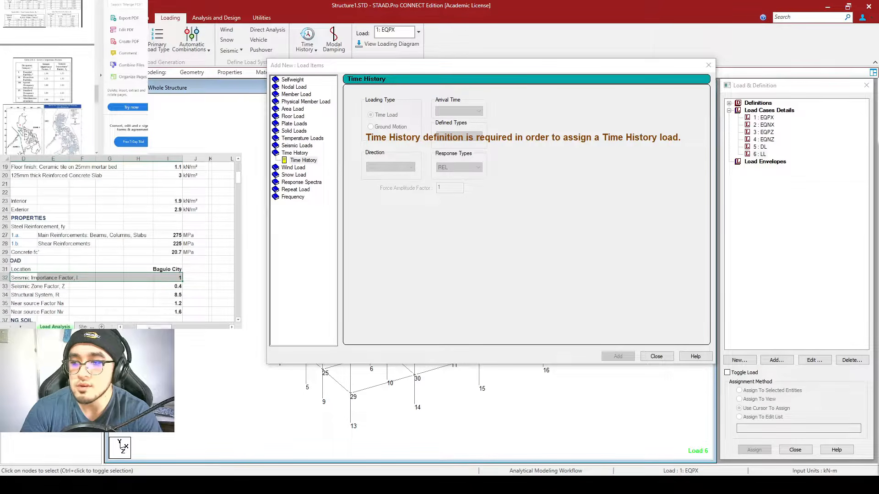
scroll(71, 204, "left", 1)
left_click_drag(24, 191, 204, 211)
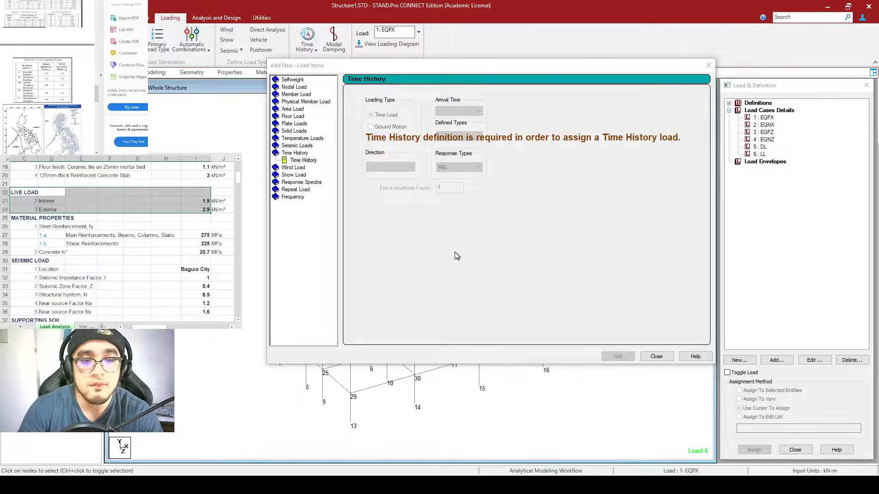
Step: Review the Floor load's XRANGE, YRANGE, ZRANGE and Group options, and close the load items dialog without adding anything
left_click(294, 117)
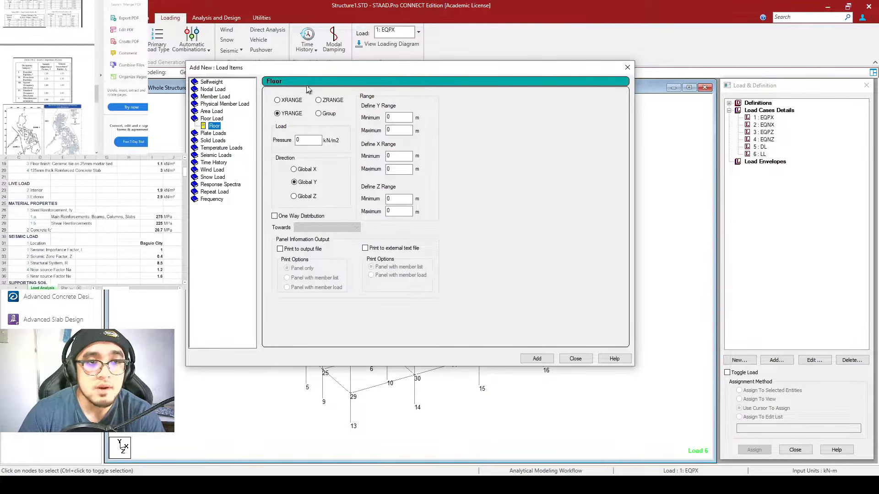
left_click_drag(296, 68, 303, 78)
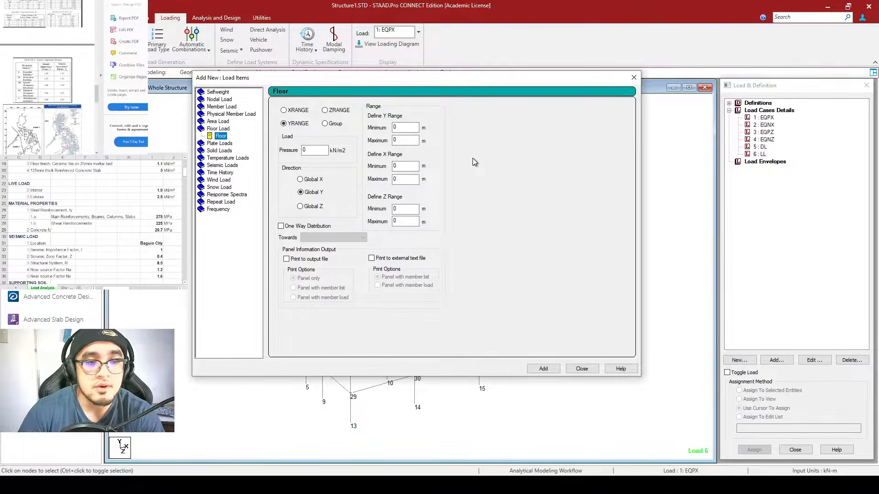
left_click(289, 111)
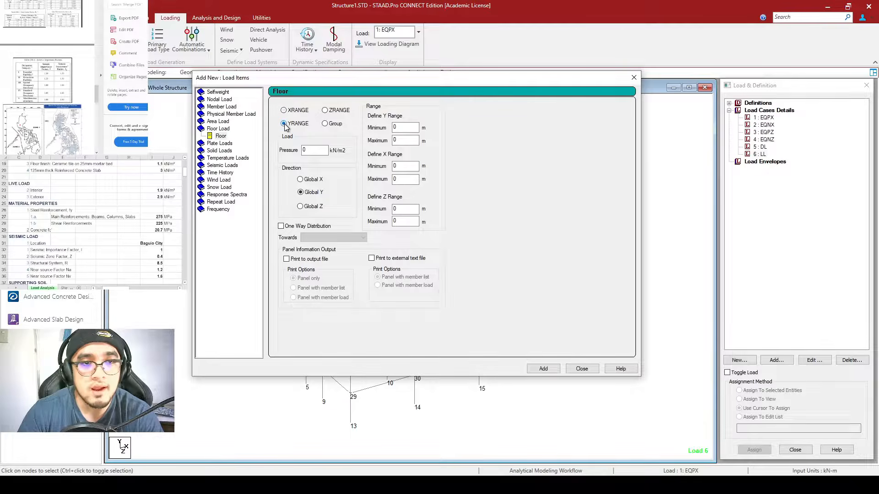
left_click(333, 113)
left_click(338, 125)
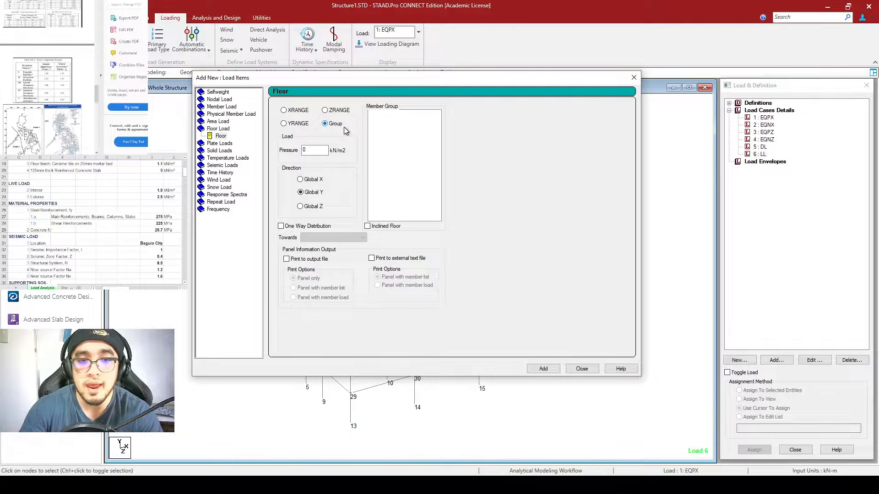
left_click(586, 370)
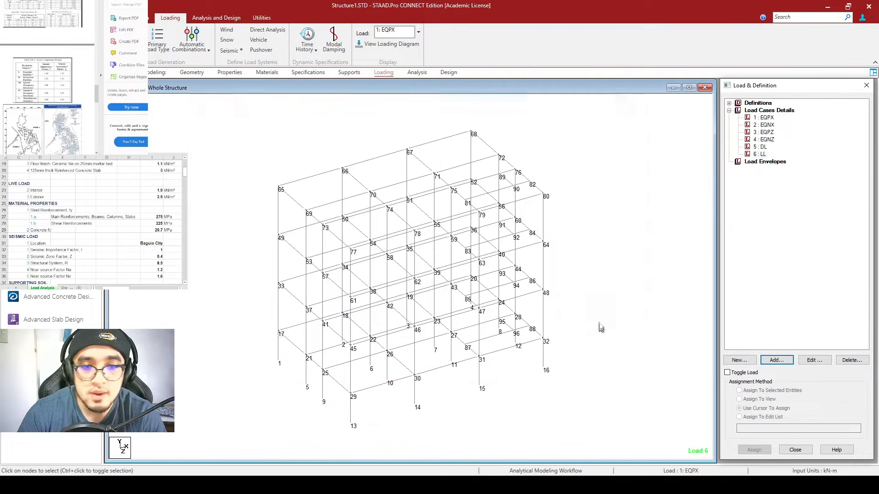
Step: Rotate the frame to view it from a different angle, and show the whole structure in plan view
key("Up")
key("Up")
key("Up")
key("Up")
key("Up")
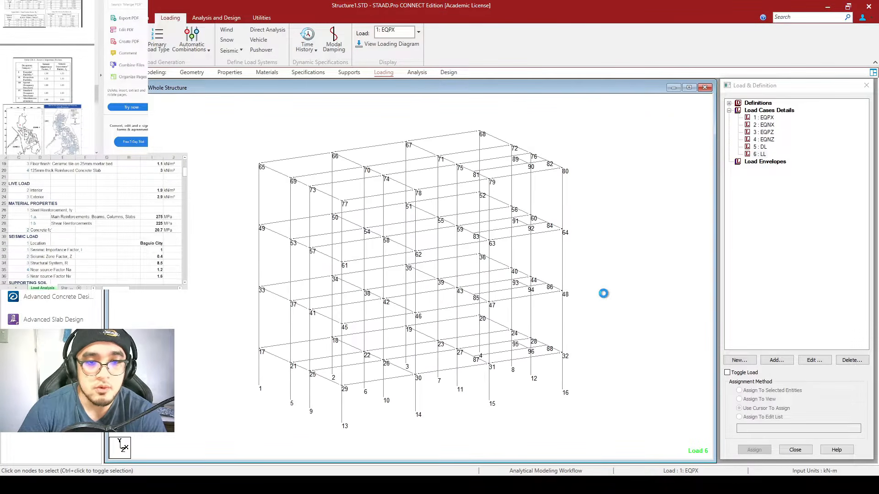
key("Left")
key("Down")
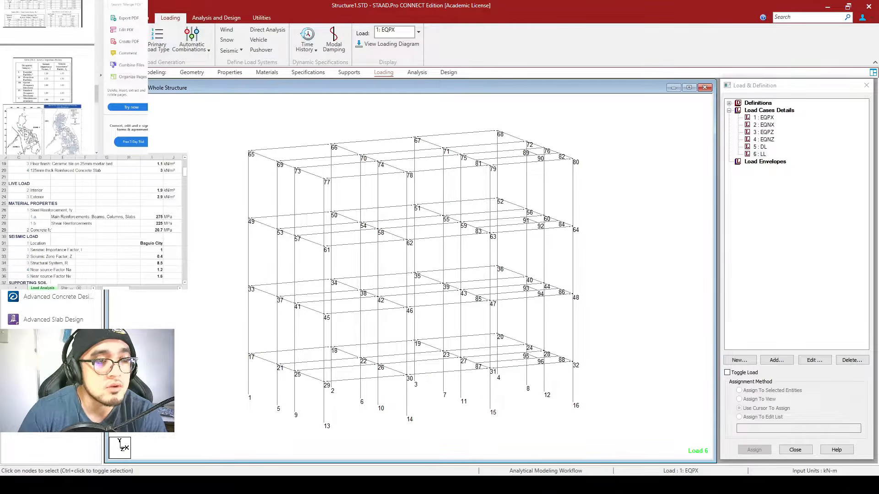
left_click(64, 18)
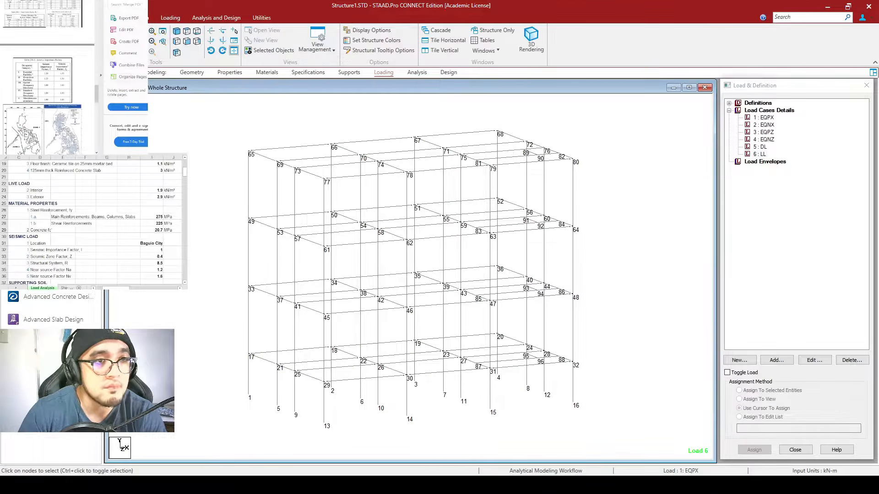
left_click(190, 41)
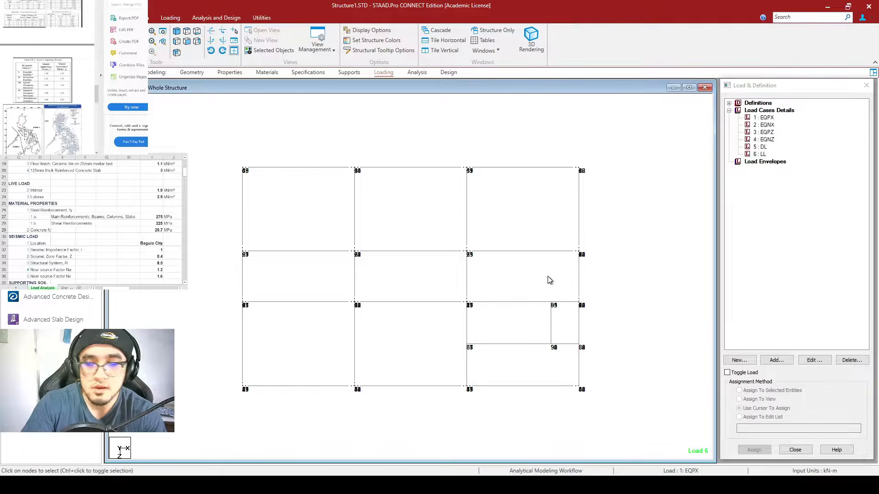
Step: Examine the floor panels in plan, especially the bay subdivided by the secondary beams
middle_click_drag(551, 280, 551, 266)
left_click_drag(209, 132, 583, 401)
left_click(636, 406)
scroll(621, 369, "up", 1)
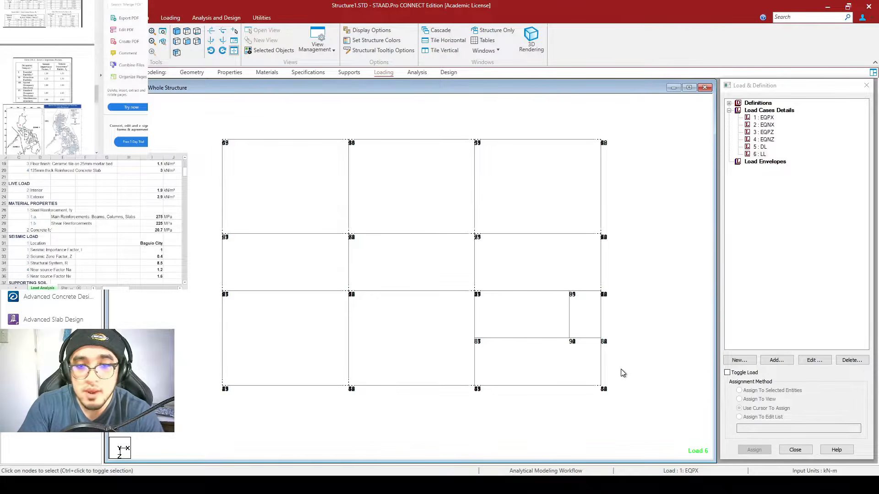
left_click(515, 340)
left_click_drag(593, 353, 521, 307)
scroll(580, 343, "up", 1)
left_click(532, 360)
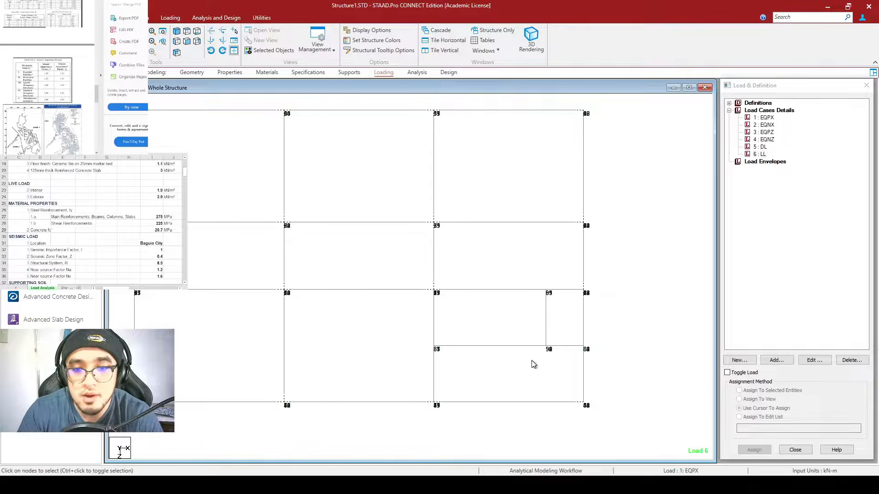
left_click_drag(573, 372, 468, 311)
left_click(493, 319)
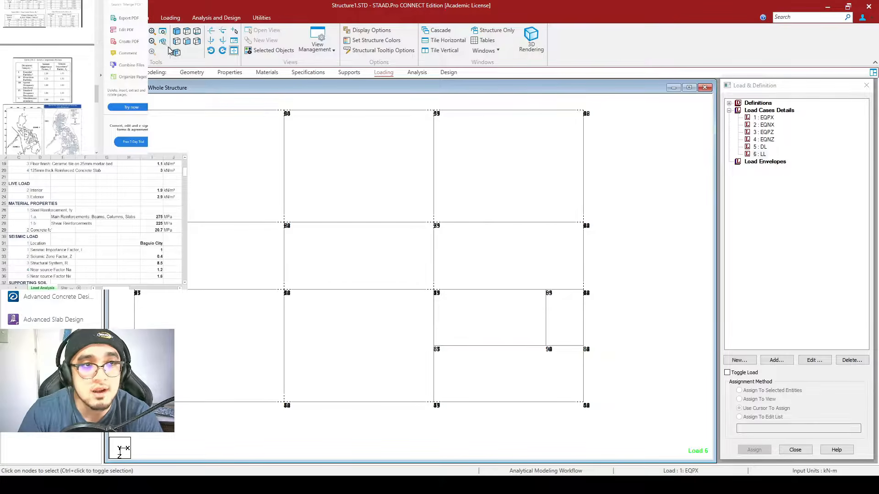
Step: Show the frame in isometric view and pick the beams between nodes 91–92 and 75–81
left_click(177, 31)
scroll(507, 207, "up", 2)
scroll(554, 187, "up", 3)
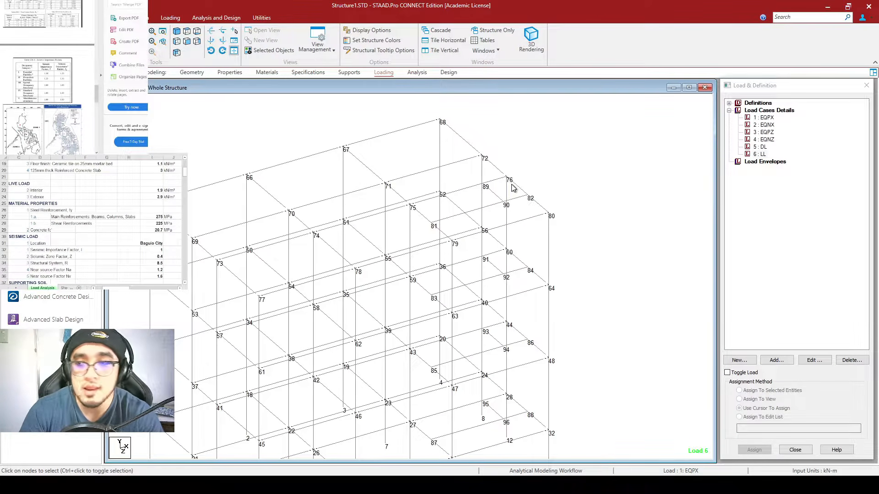
left_click(499, 273)
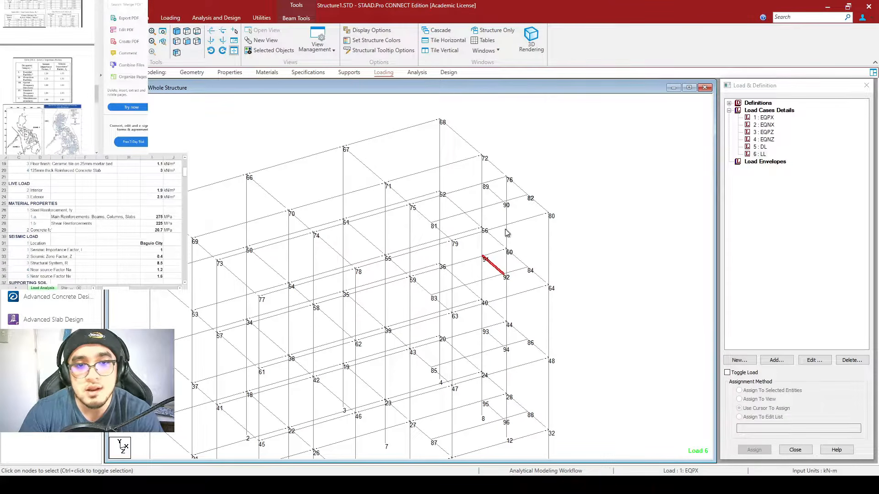
left_click(422, 218)
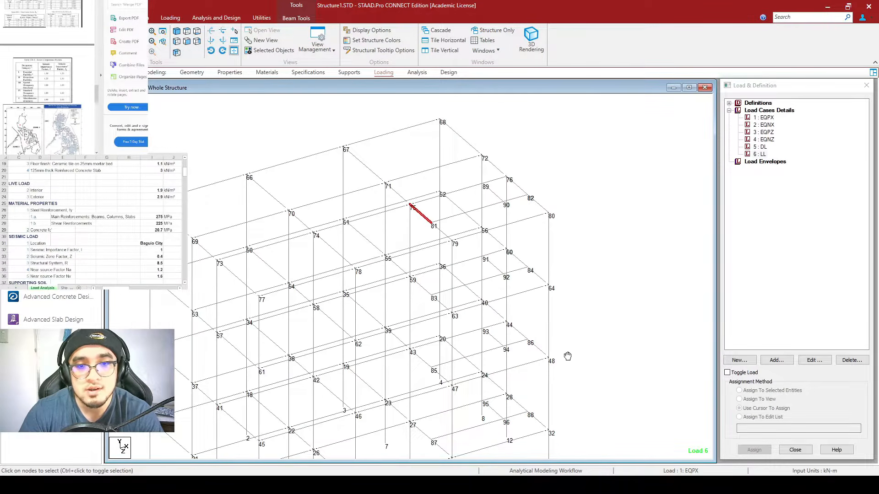
Step: Pick the beams between nodes 59–83, 93–94 and 91–92 for inspection, and clear the selection
middle_click_drag(561, 353, 545, 319)
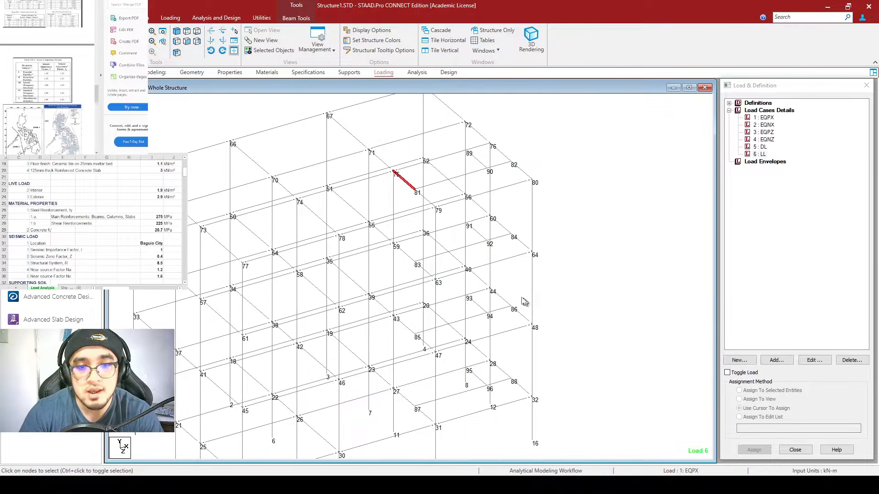
left_click(406, 258)
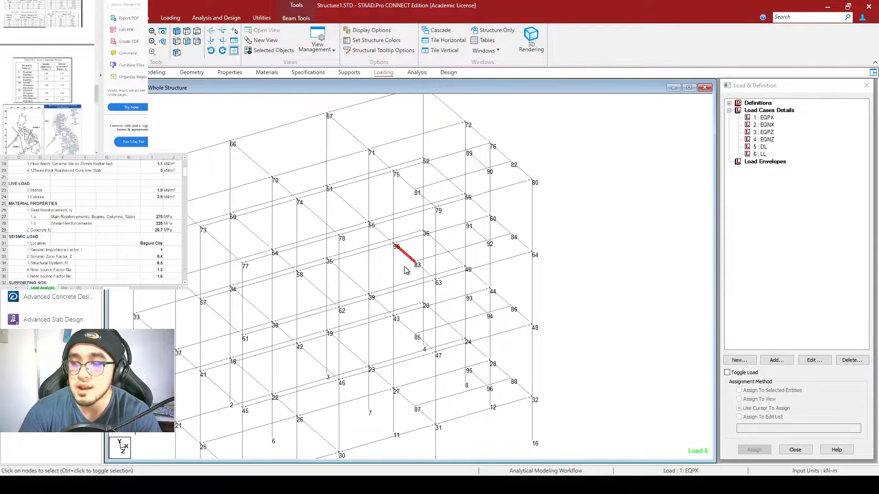
left_click(478, 307)
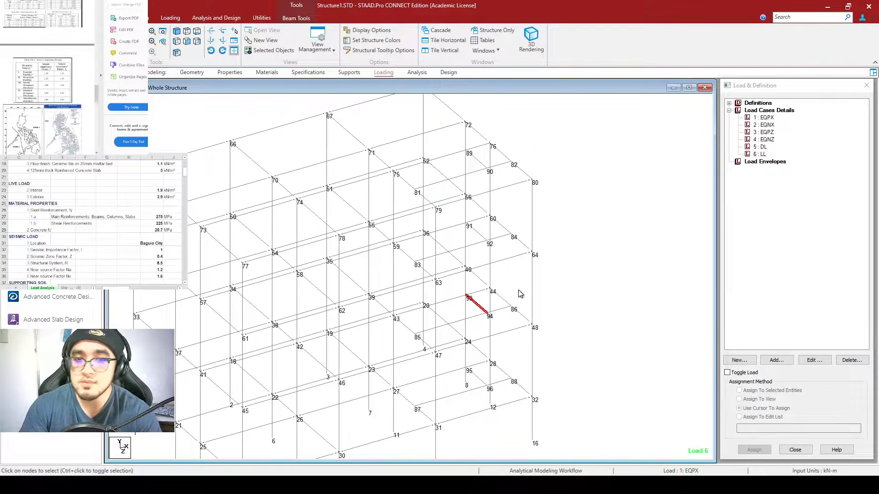
left_click(477, 235)
left_click(407, 257)
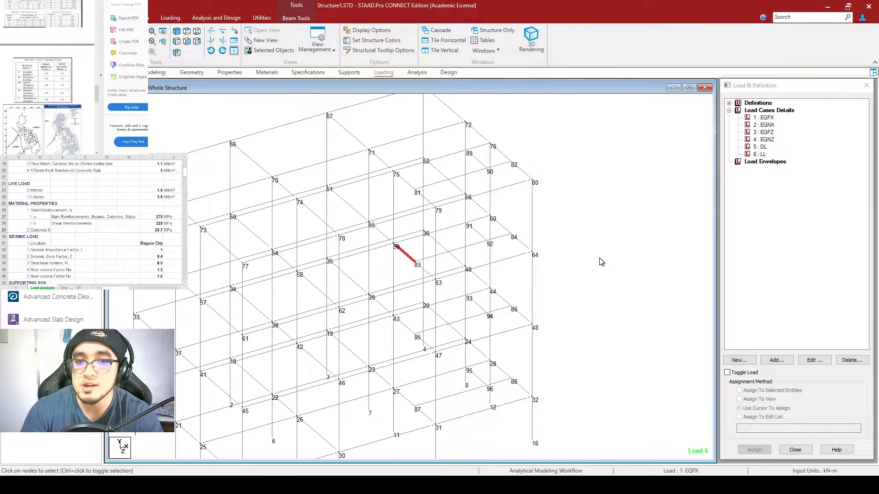
middle_click_drag(556, 273, 569, 249)
scroll(564, 250, "down", 1)
left_click(584, 247)
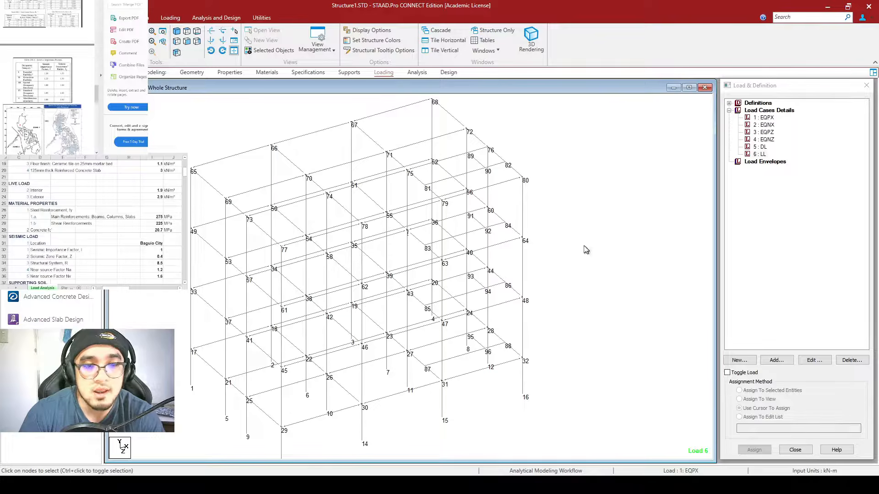
Step: Isolate the beams of the three upper floor levels in the view, show them in isometric, and clear the selection
scroll(350, 132, "down", 1)
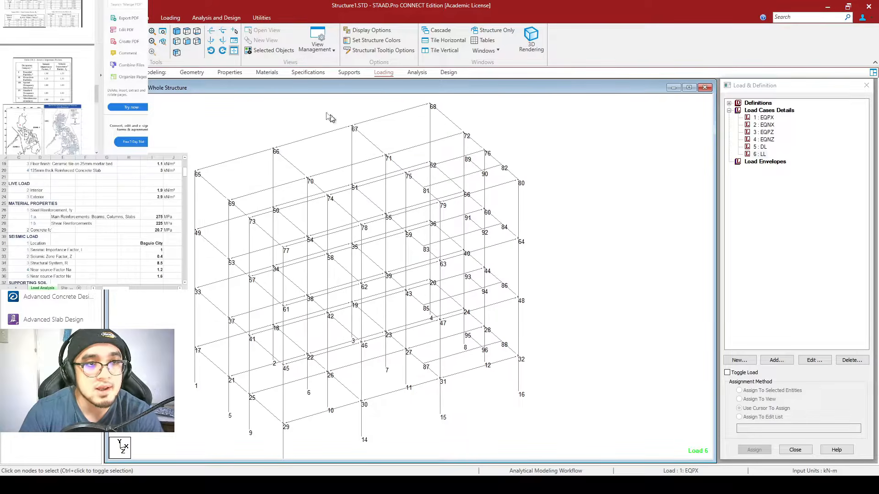
left_click(189, 41)
scroll(408, 204, "down", 2)
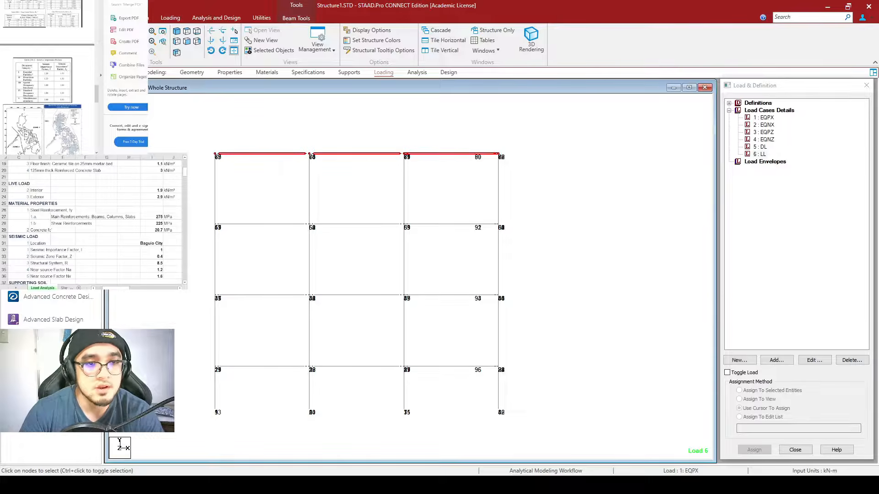
left_click_drag(202, 218, 524, 235, "ctrl")
left_click_drag(257, 289, 536, 304, "ctrl")
left_click(273, 52)
left_click(178, 32)
left_click(592, 230)
Step: Rotate the isolated floors to view them from a lower angle, and show them in plan view
scroll(366, 270, "up", 2)
key("Up")
key("Up")
key("Up")
key("Up")
key("Left")
key("Left")
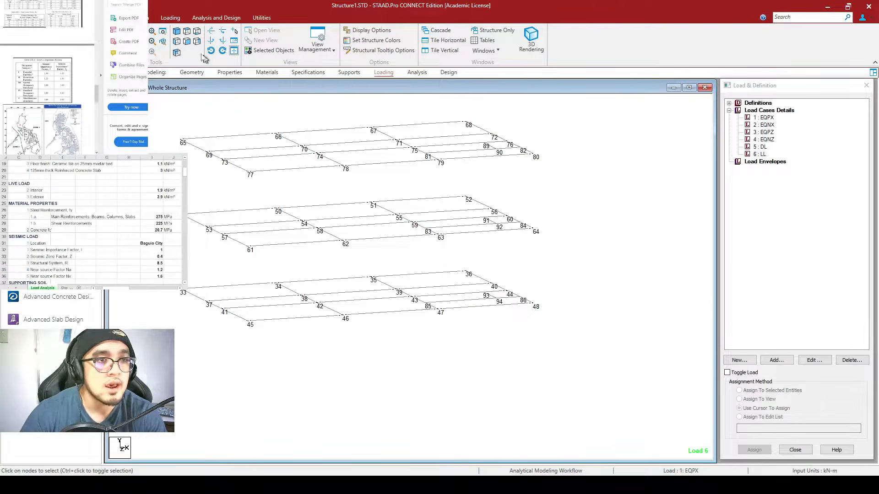
left_click(187, 32)
scroll(418, 241, "down", 2)
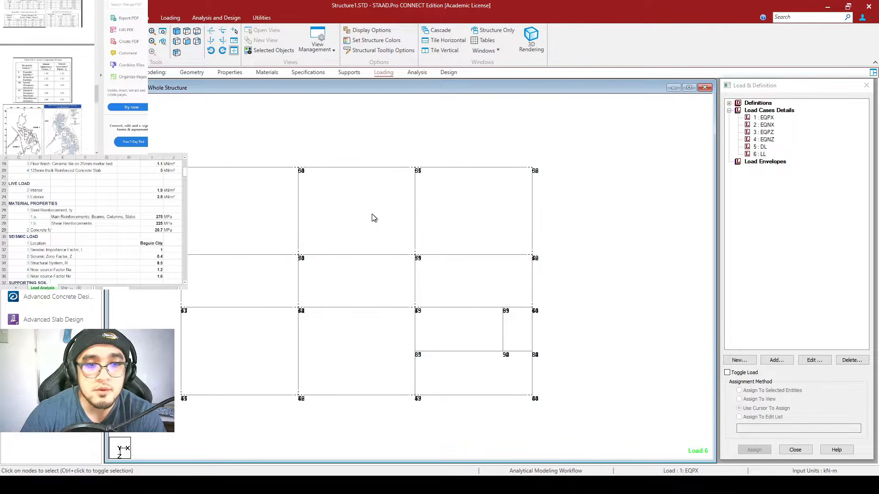
scroll(372, 214, "down", 1)
scroll(324, 195, "up", 1)
Step: Pick beams around the corner panels, the middle row and the subdivided bay in plan, and clear the selection
left_click(261, 176)
left_click(217, 217)
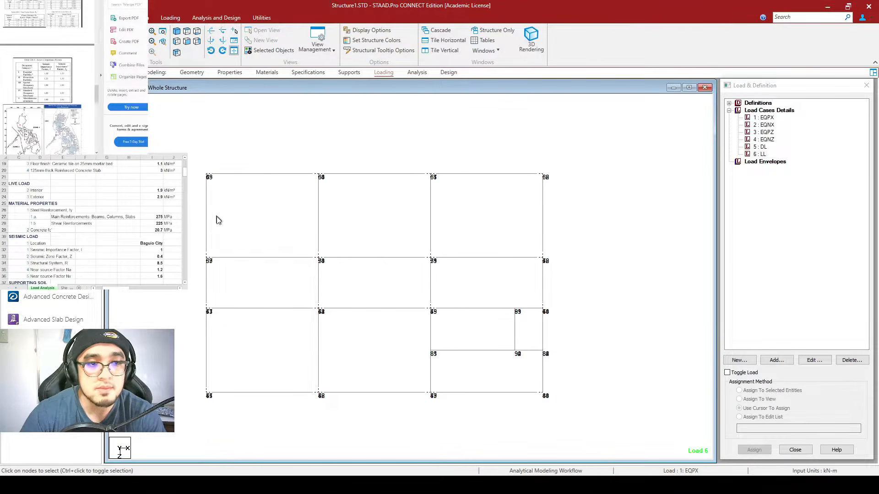
left_click(257, 174)
left_click_drag(189, 205, 248, 227)
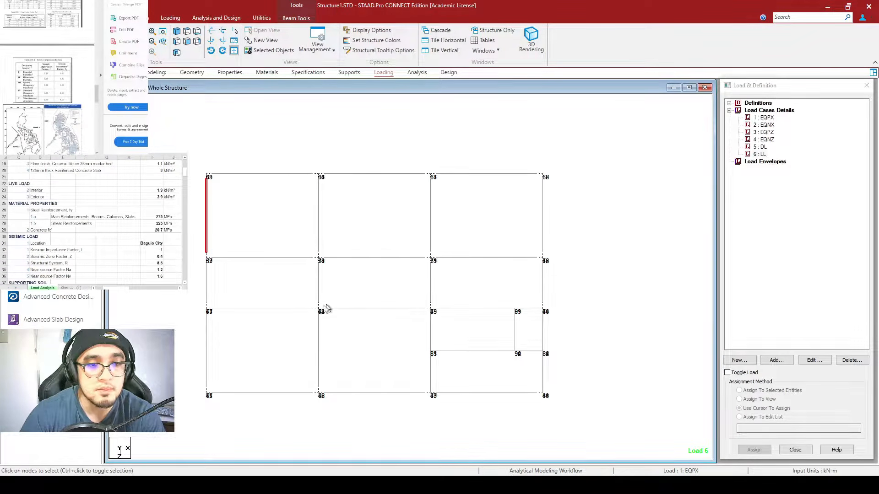
left_click_drag(251, 347, 179, 400)
left_click_drag(249, 150, 189, 224)
left_click_drag(333, 278, 583, 327)
left_click(674, 357)
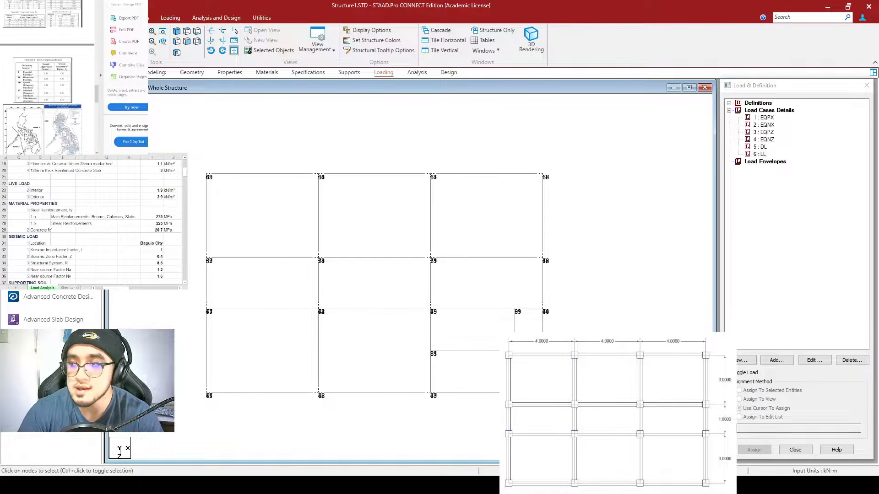
left_click_drag(537, 367, 443, 328)
left_click(634, 326)
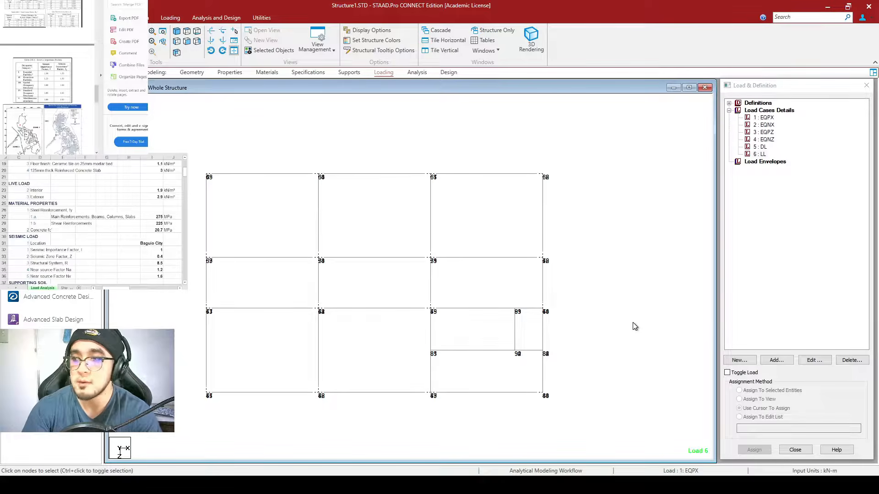
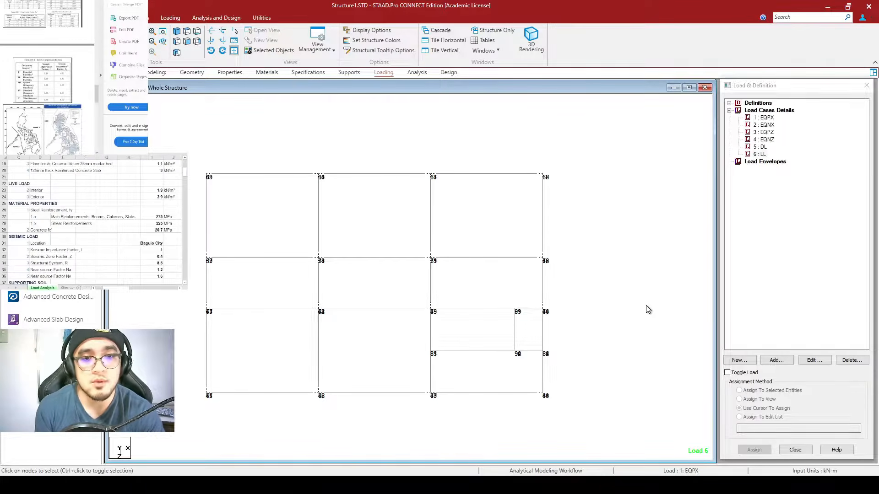
Step: Handwrite the notes "one-way slab" and "two-way slab" above the floor plan
mouse_move(257, 107)
left_mouse_down()
mouse_move(279, 123)
mouse_move(321, 115)
mouse_move(330, 120)
mouse_move(324, 132)
mouse_move(346, 119)
left_mouse_up()
mouse_move(362, 98)
left_mouse_down()
mouse_move(362, 118)
mouse_move(378, 118)
left_mouse_up()
left_click_drag(258, 142, 259, 163)
mouse_move(255, 150)
left_mouse_down()
mouse_move(275, 161)
mouse_move(283, 151)
mouse_move(317, 151)
mouse_move(326, 169)
mouse_move(346, 158)
left_mouse_up()
mouse_move(360, 138)
left_mouse_down()
mouse_move(360, 158)
mouse_move(380, 157)
left_mouse_up()
left_click(388, 154)
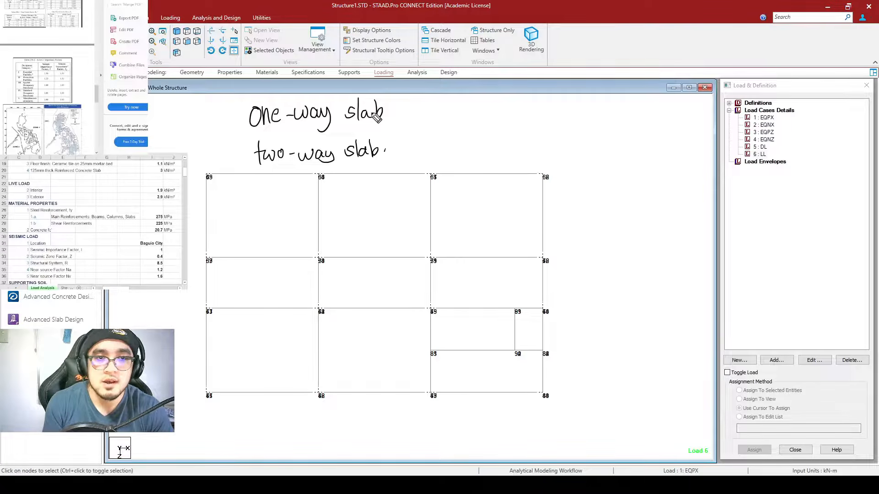
Step: Add handwritten criteria beside the notes: short/longer < 0.5 for one-way and short/longer > 0.5 for two-way slabs, and circle the two-way note
left_click_drag(393, 111, 415, 109)
mouse_move(408, 105)
left_mouse_down()
mouse_move(410, 115)
mouse_move(472, 103)
mouse_move(472, 110)
left_mouse_up()
left_click_drag(465, 99, 479, 97)
left_click_drag(423, 116, 492, 109)
left_click_drag(436, 120, 437, 134)
mouse_move(446, 127)
left_mouse_down()
mouse_move(459, 134)
mouse_move(454, 145)
mouse_move(480, 124)
left_mouse_up()
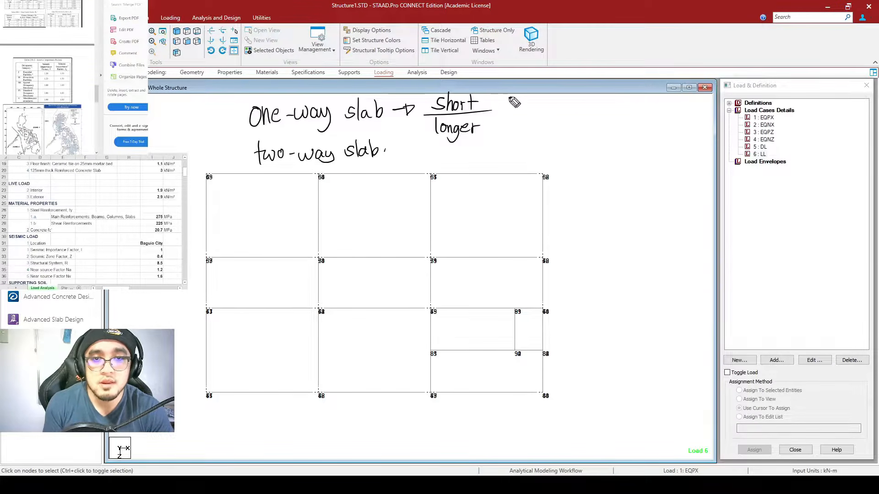
mouse_move(513, 98)
left_mouse_down()
mouse_move(525, 123)
mouse_move(544, 106)
left_mouse_up()
mouse_move(562, 102)
left_mouse_down()
mouse_move(560, 118)
mouse_move(581, 99)
left_mouse_up()
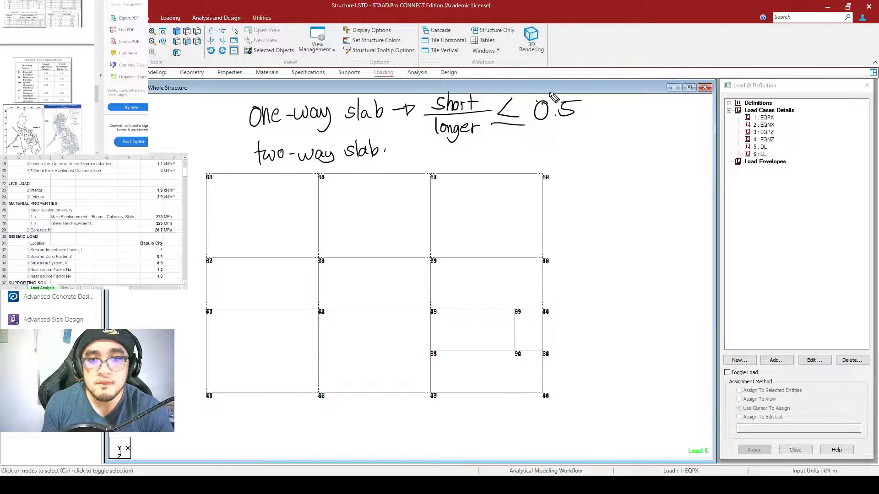
mouse_move(442, 147)
left_mouse_down()
mouse_move(444, 161)
mouse_move(455, 149)
mouse_move(474, 152)
mouse_move(436, 169)
mouse_move(476, 177)
mouse_move(531, 149)
mouse_move(562, 145)
left_mouse_up()
mouse_move(394, 135)
left_mouse_down()
mouse_move(281, 131)
mouse_move(403, 121)
mouse_move(379, 111)
left_mouse_up()
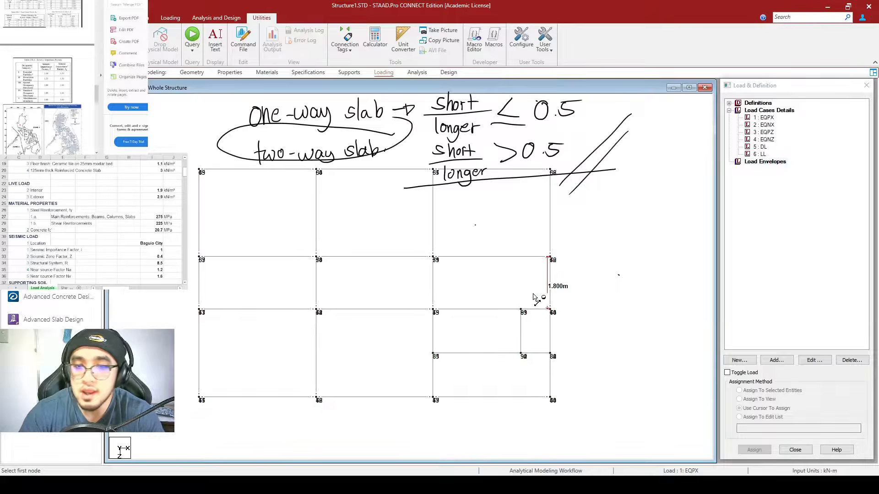
Step: Measure the long side of the end panel in the narrow middle row between its corner nodes
scroll(534, 294, "up", 2)
middle_click_drag(577, 284, 545, 288)
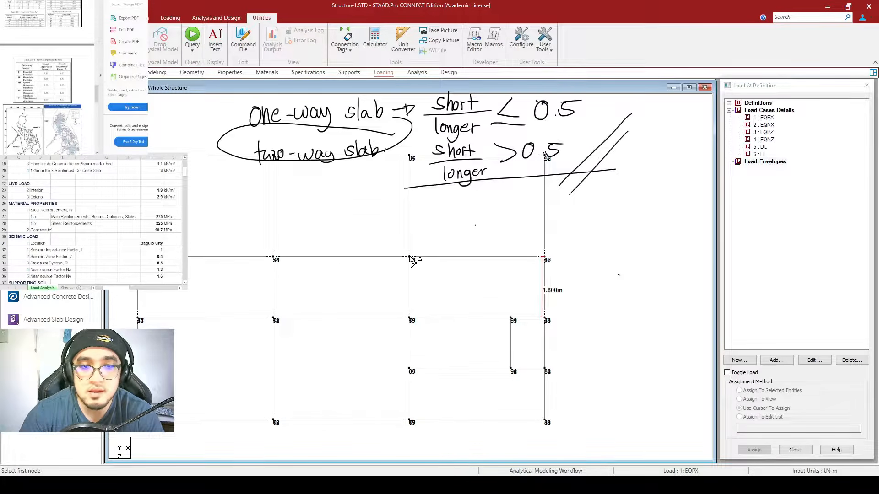
left_click(545, 258)
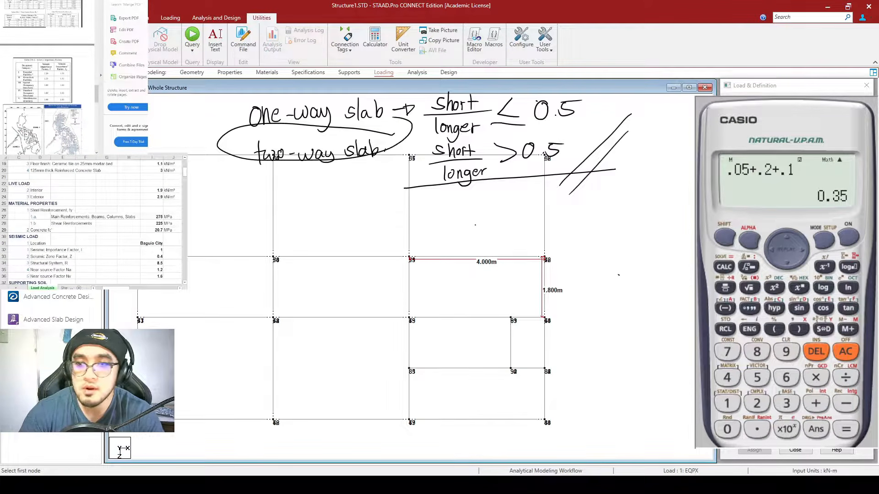
Step: Switch to the on-screen calculator and compute 1.8÷.4 for the middle panel's side ratio
left_click(845, 352)
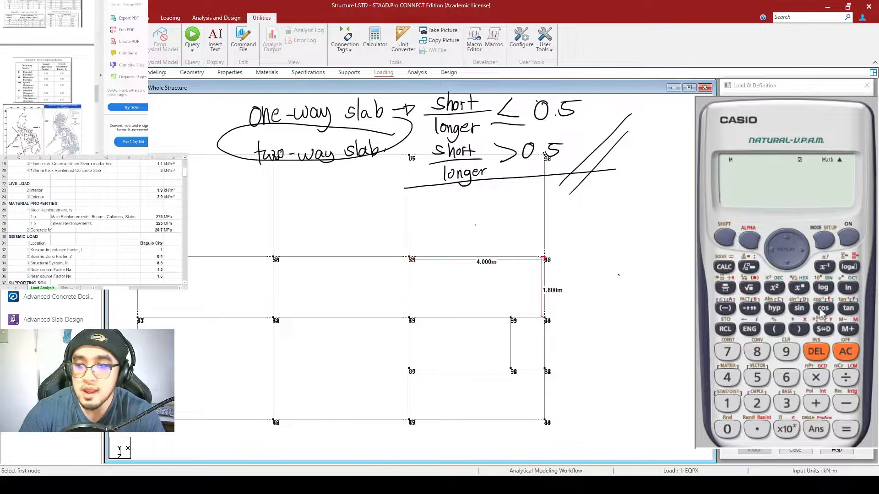
left_click(728, 403)
left_click(757, 429)
left_click(757, 351)
left_click(846, 377)
left_click(757, 429)
left_click(728, 378)
left_click(846, 429)
left_click(824, 330)
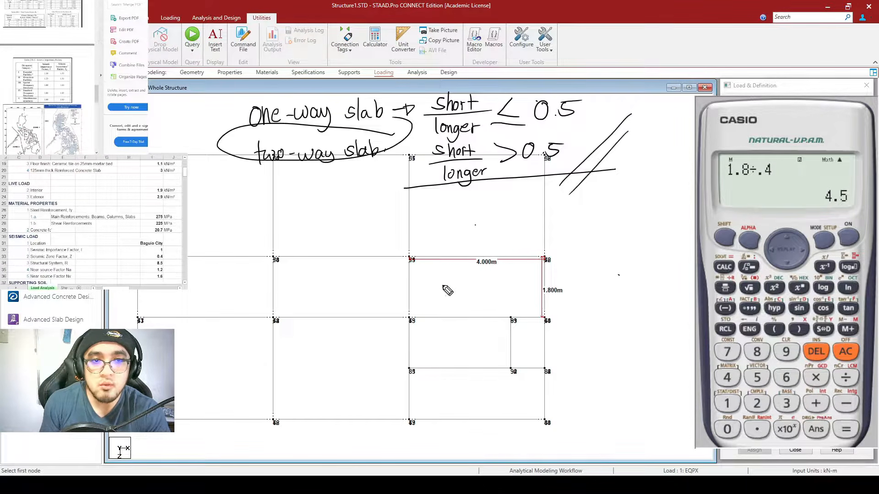
Step: Handwrite "one-way" in each of the three panels of the narrow middle row
mouse_move(446, 287)
left_mouse_down()
mouse_move(508, 286)
mouse_move(503, 302)
left_mouse_up()
mouse_move(313, 280)
left_mouse_down()
mouse_move(305, 283)
mouse_move(384, 286)
mouse_move(377, 299)
left_mouse_up()
mouse_move(187, 293)
left_mouse_down()
mouse_move(237, 284)
mouse_move(232, 296)
left_mouse_up()
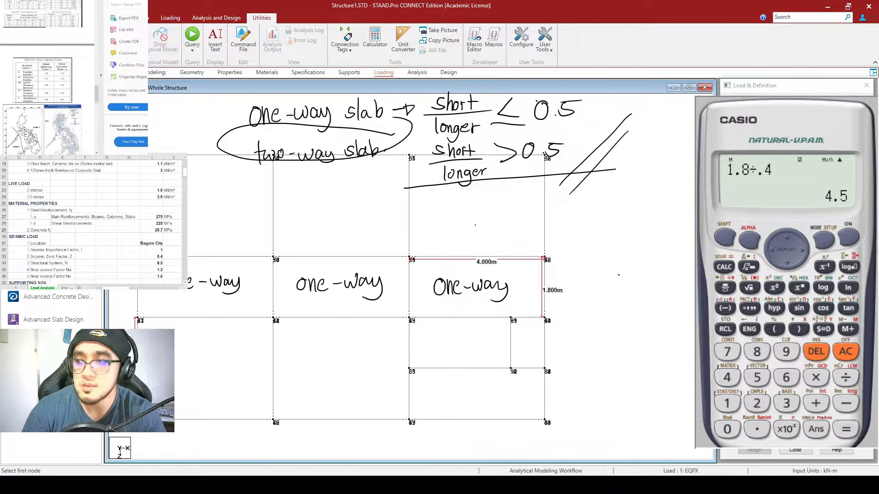
Step: Measure the long outer edge of the corner panel below the middle row between its corner nodes
scroll(316, 371, "up", 3)
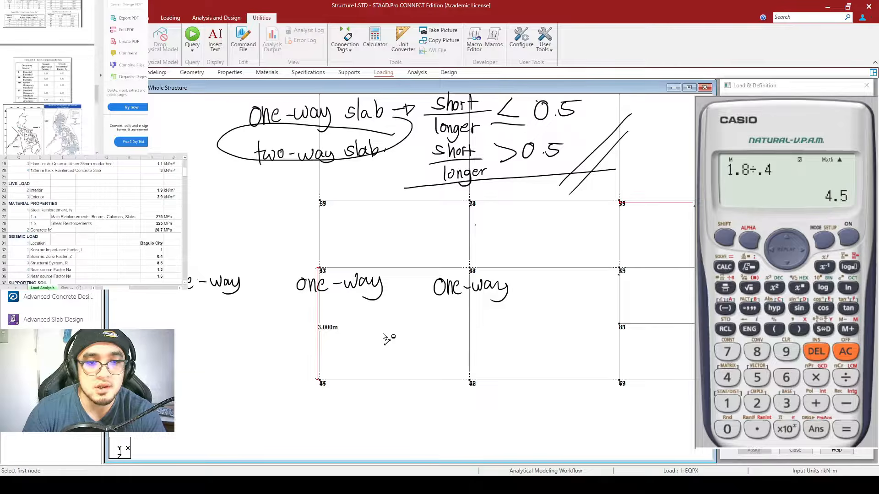
scroll(348, 344, "up", 1)
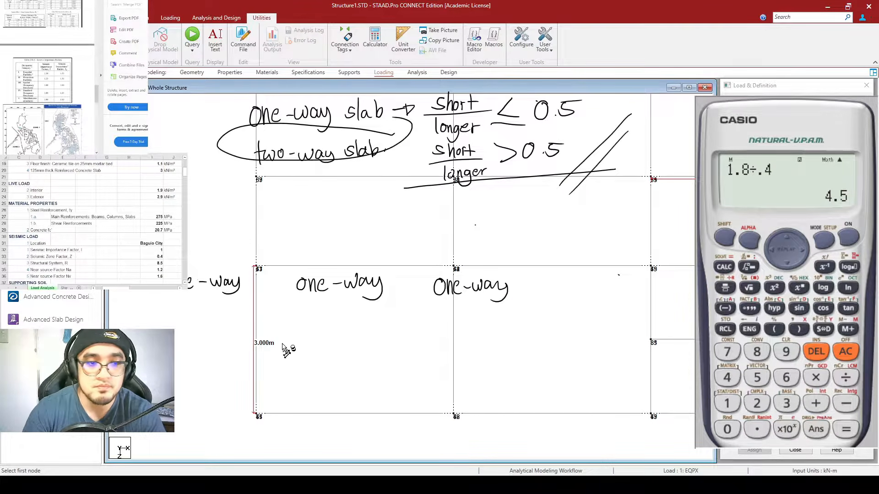
left_click(256, 413)
left_click(453, 414)
middle_click_drag(454, 414, 448, 385)
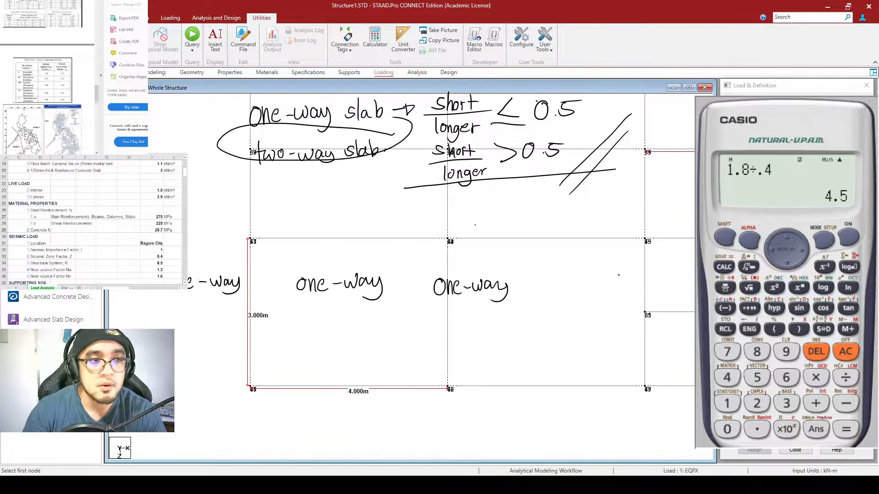
Step: Compute the corner panel's short-to-long side ratio, 3÷4, on the calculator
middle_click_drag(501, 312, 444, 339)
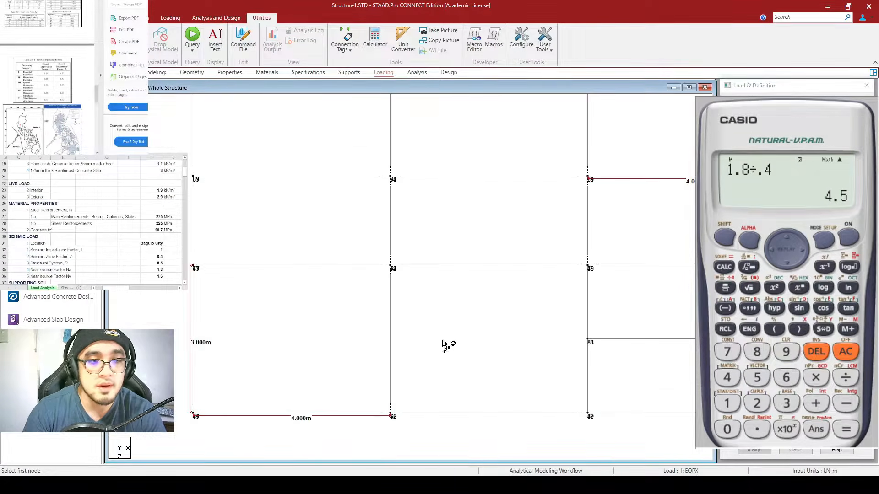
scroll(444, 339, "down", 1)
middle_click_drag(450, 260, 417, 272)
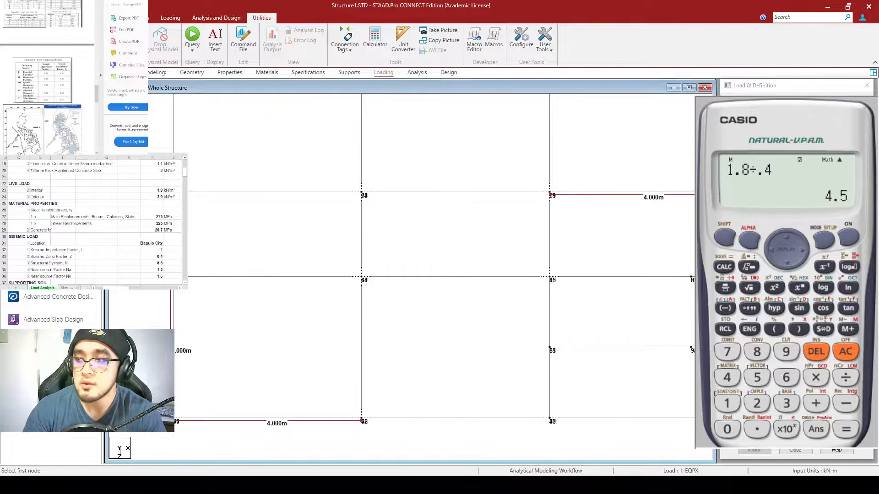
left_click(841, 350)
type("3")
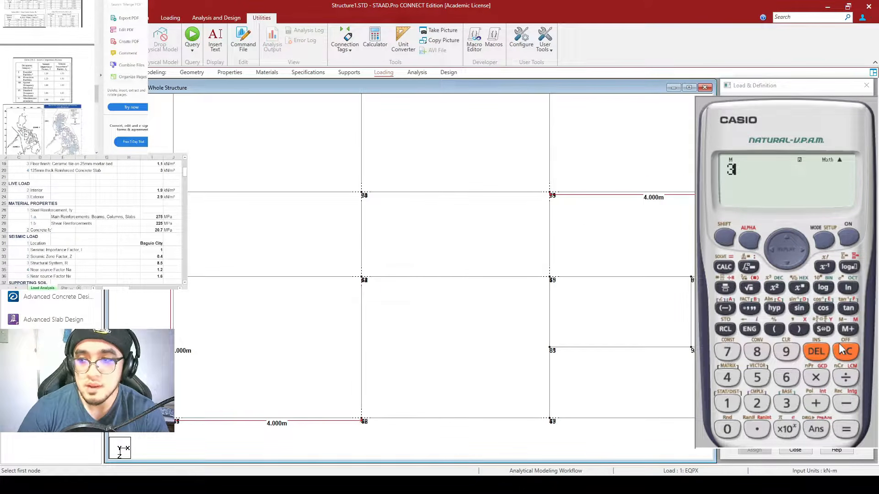
left_click(823, 330)
scroll(627, 280, "down", 2)
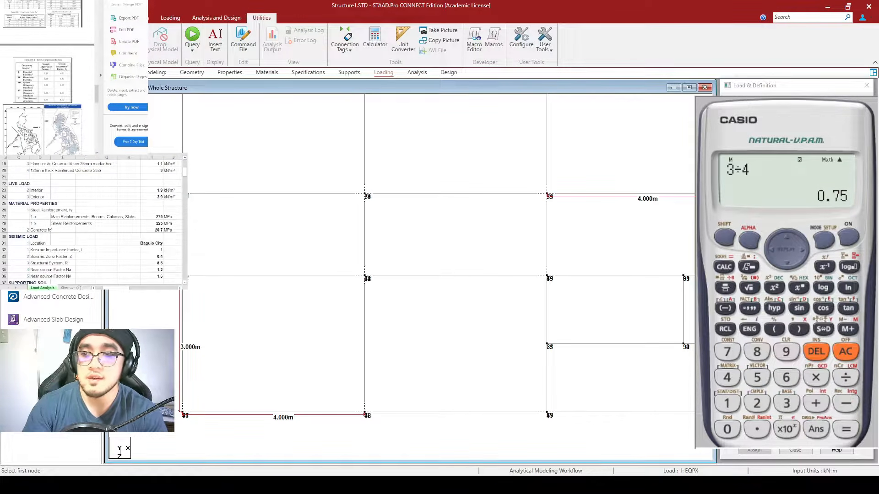
Step: Handwrite "two-way" with the annotation pen on the left and middle slab panels of the plan's bottom row
scroll(94, 222, "down", 3)
scroll(446, 293, "down", 5)
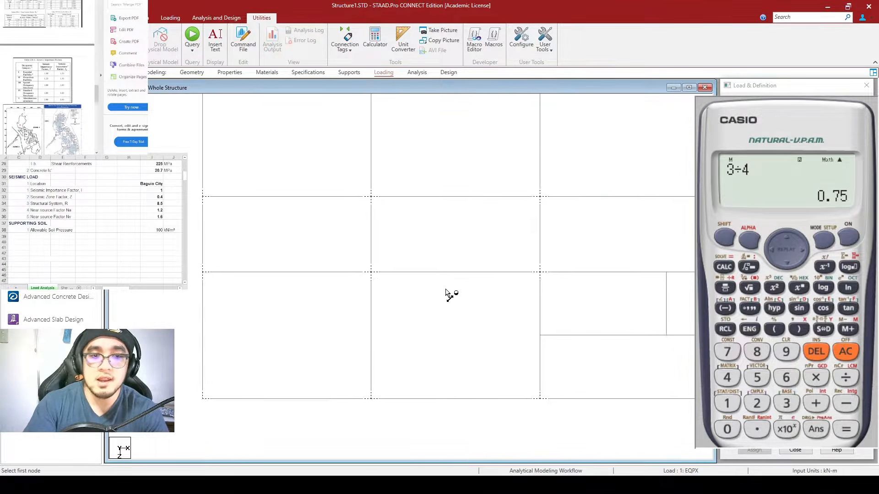
middle_click_drag(502, 289, 499, 281)
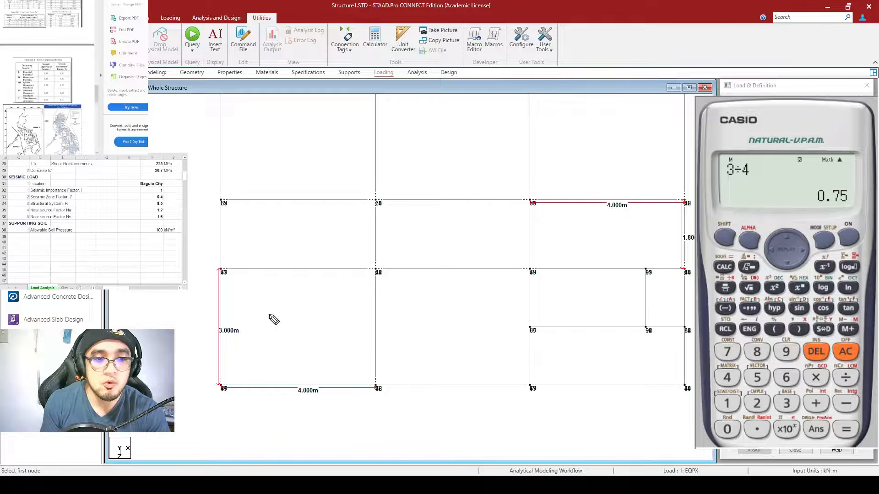
left_click_drag(266, 301, 269, 333)
left_click_drag(260, 315, 302, 317)
mouse_move(303, 311)
left_mouse_down()
mouse_move(321, 313)
mouse_move(333, 328)
left_mouse_up()
left_click_drag(414, 306, 416, 330)
left_click_drag(409, 318, 437, 317)
mouse_move(438, 317)
left_mouse_down()
mouse_move(479, 324)
mouse_move(487, 312)
mouse_move(492, 323)
left_mouse_up()
left_click_drag(494, 311, 478, 336)
Step: Handwrite "two-way" on each of the three slab panels in the plan's top row
mouse_move(255, 118)
left_mouse_down()
mouse_move(255, 138)
mouse_move(264, 130)
left_mouse_up()
left_click_drag(265, 125, 274, 127)
mouse_move(280, 128)
left_mouse_down()
mouse_move(326, 136)
mouse_move(321, 140)
left_mouse_up()
left_click_drag(412, 132, 428, 129)
mouse_move(418, 117)
left_mouse_down()
mouse_move(427, 138)
mouse_move(446, 133)
left_mouse_up()
mouse_move(449, 129)
left_mouse_down()
mouse_move(485, 129)
mouse_move(477, 143)
left_mouse_up()
left_click_drag(567, 121, 569, 146)
mouse_move(561, 135)
left_mouse_down()
mouse_move(638, 138)
mouse_move(627, 141)
left_mouse_up()
key("ctrl+shift+6")
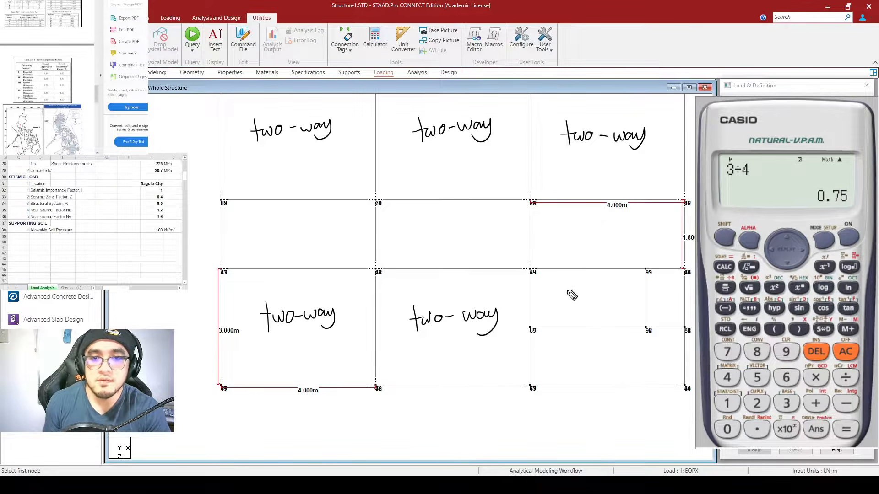
Step: Cross out the opening in the plan's lower-right bay and write "one-way" on the panels below and beside it
left_click_drag(527, 325, 629, 279)
left_click_drag(531, 272, 636, 316)
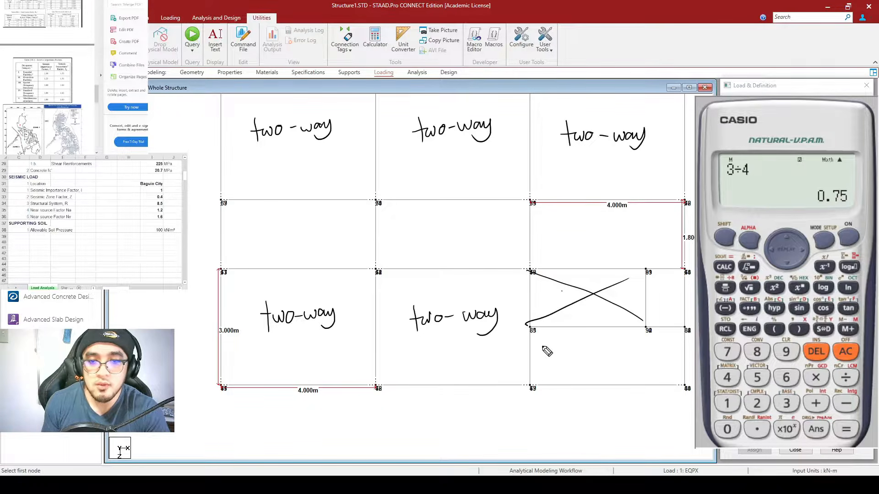
left_click_drag(567, 356, 566, 356)
mouse_move(574, 360)
left_mouse_down()
mouse_move(581, 369)
mouse_move(634, 358)
mouse_move(621, 377)
left_mouse_up()
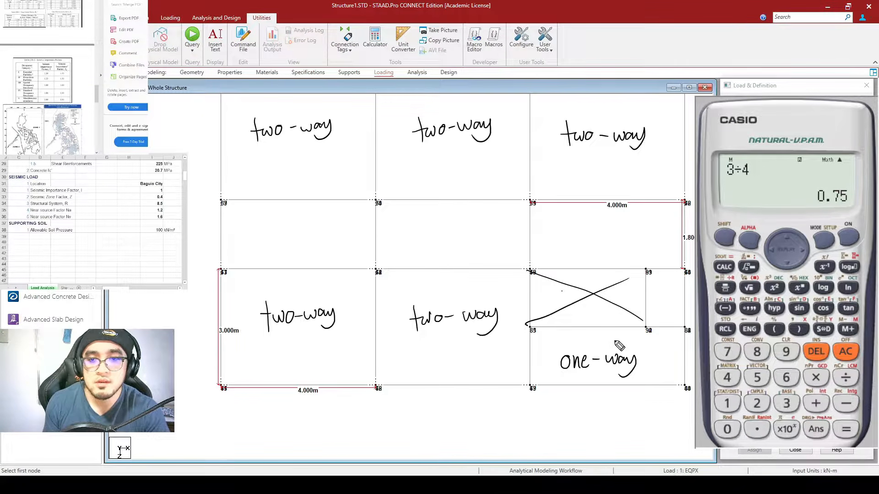
left_click_drag(648, 300, 691, 300)
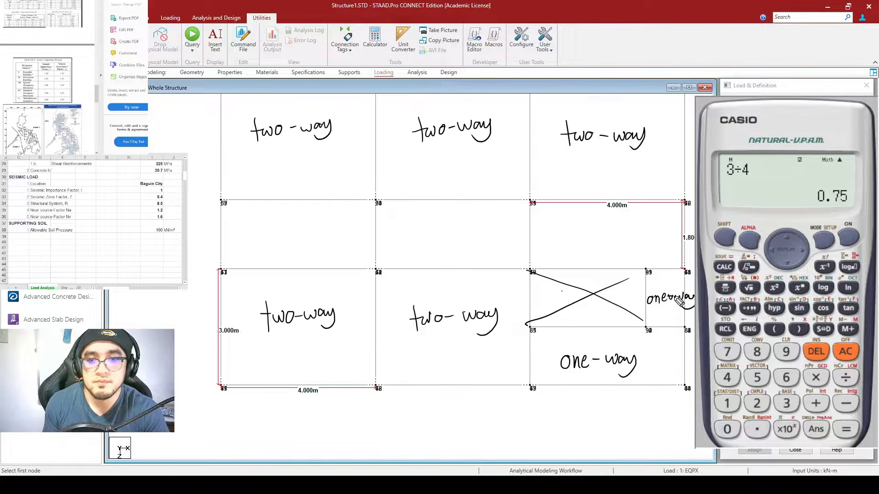
Step: Mark the three narrow slab panels in the plan's middle row as "1-W"
mouse_move(288, 229)
left_mouse_down()
mouse_move(431, 247)
mouse_move(459, 227)
left_mouse_up()
mouse_move(565, 218)
left_mouse_down()
mouse_move(566, 238)
mouse_move(579, 231)
left_mouse_up()
mouse_move(583, 226)
left_mouse_down()
mouse_move(593, 231)
mouse_move(603, 217)
left_mouse_up()
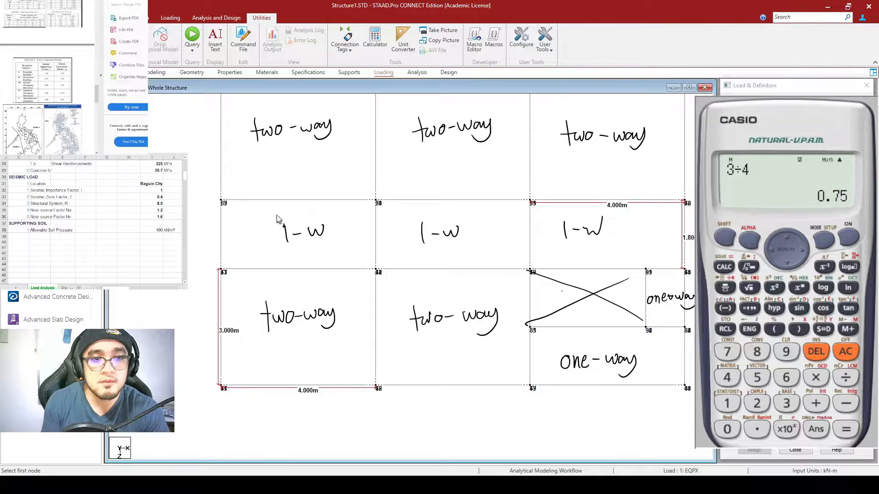
Step: Draw five double-headed arrows across the short span of the middle row's left panel to illustrate one-way load transfer
left_click_drag(241, 216, 240, 268)
left_click_drag(241, 268, 245, 263)
left_click_drag(248, 211, 240, 202)
left_click_drag(264, 200, 264, 270)
left_click_drag(261, 200, 271, 209)
mouse_move(299, 203)
left_mouse_down()
mouse_move(298, 266)
mouse_move(304, 258)
left_mouse_up()
left_click_drag(330, 200, 330, 267)
left_click_drag(330, 266, 336, 261)
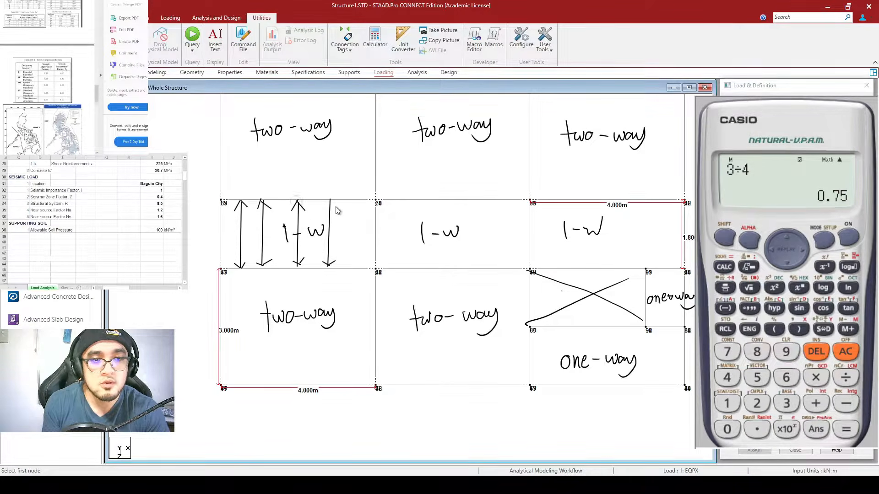
left_click_drag(352, 202, 353, 270)
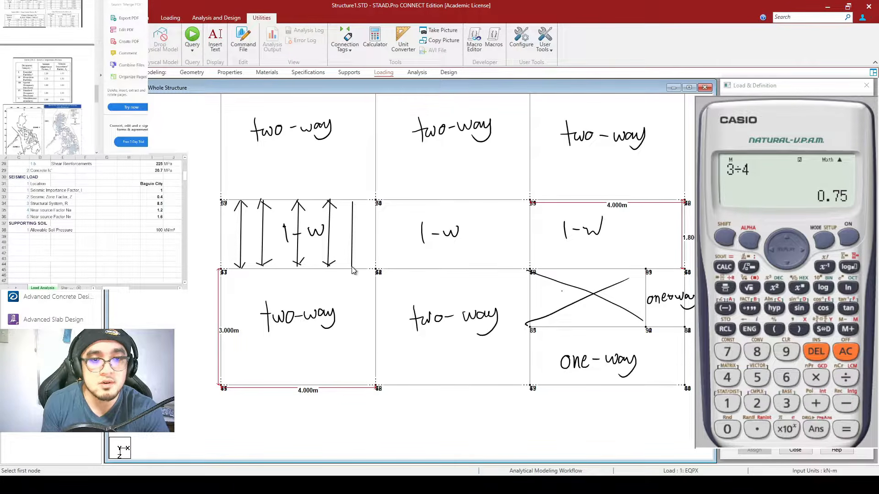
left_click_drag(348, 210, 352, 199)
left_click_drag(352, 199, 359, 209)
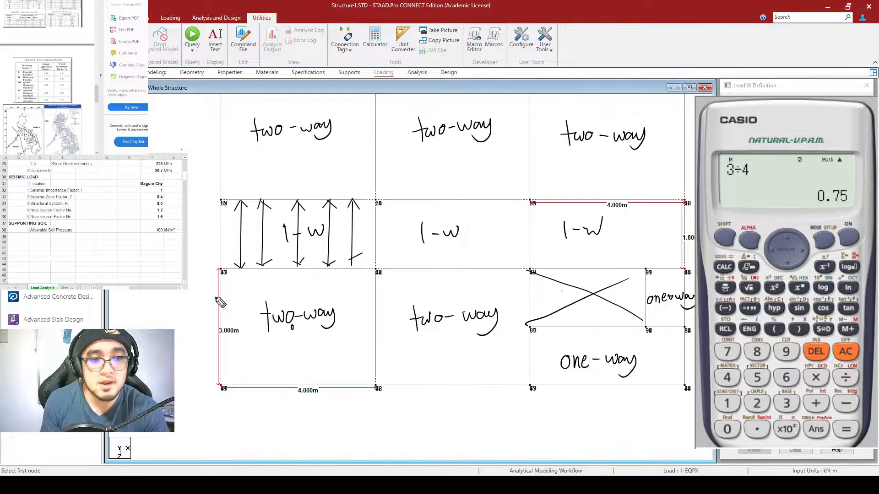
Step: Circle the four edge beams of the lower-left two-way panel to illustrate load distribution to all sides
mouse_move(239, 297)
left_mouse_down()
mouse_move(222, 389)
mouse_move(221, 287)
left_mouse_up()
left_click_drag(360, 368, 383, 384)
mouse_move(336, 330)
left_mouse_down()
mouse_move(390, 290)
mouse_move(241, 263)
mouse_move(356, 275)
left_mouse_up()
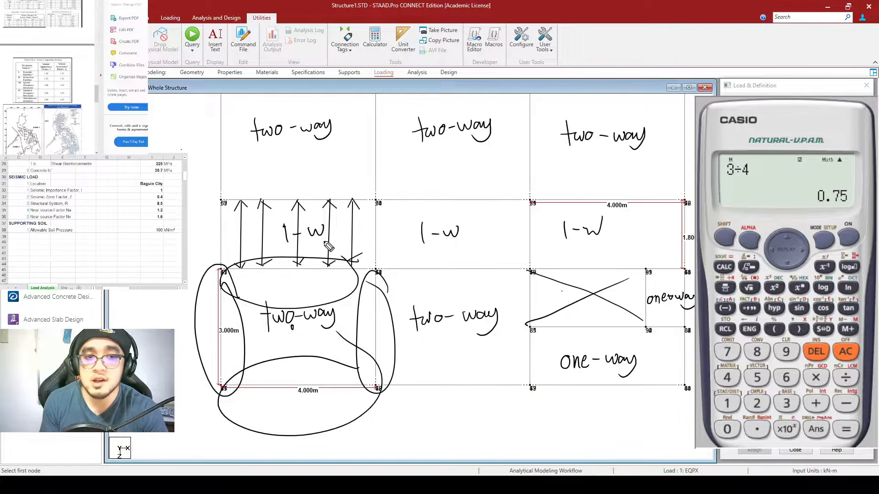
Step: Circle the centre "1-W" label and its two long edge beams, and clear all pen annotations
mouse_move(470, 229)
left_mouse_down()
mouse_move(408, 250)
mouse_move(467, 215)
left_mouse_up()
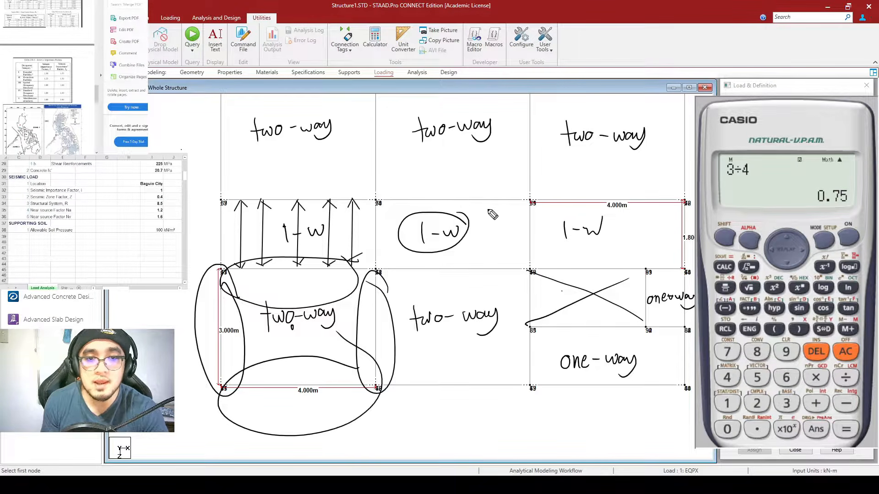
mouse_move(524, 195)
left_mouse_down()
mouse_move(467, 187)
mouse_move(412, 211)
mouse_move(527, 213)
mouse_move(526, 194)
left_mouse_up()
mouse_move(533, 264)
left_mouse_down()
mouse_move(389, 249)
mouse_move(441, 296)
mouse_move(535, 259)
left_mouse_up()
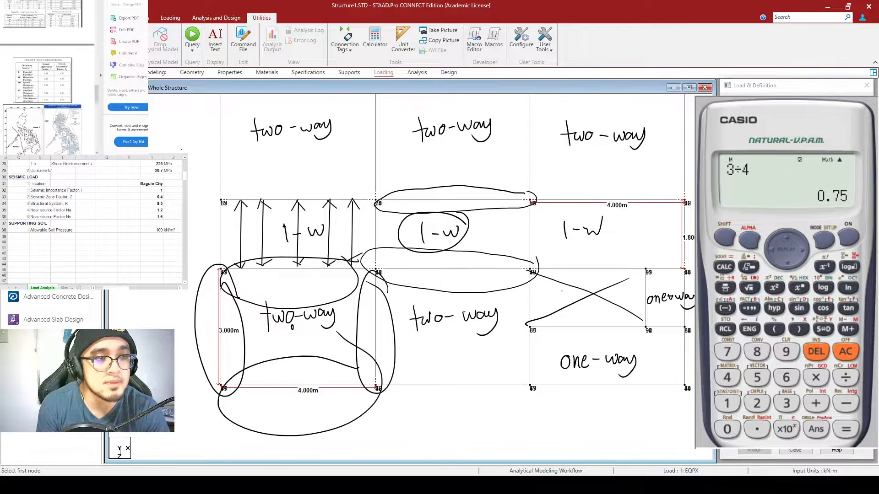
key("ctrl+shift+6")
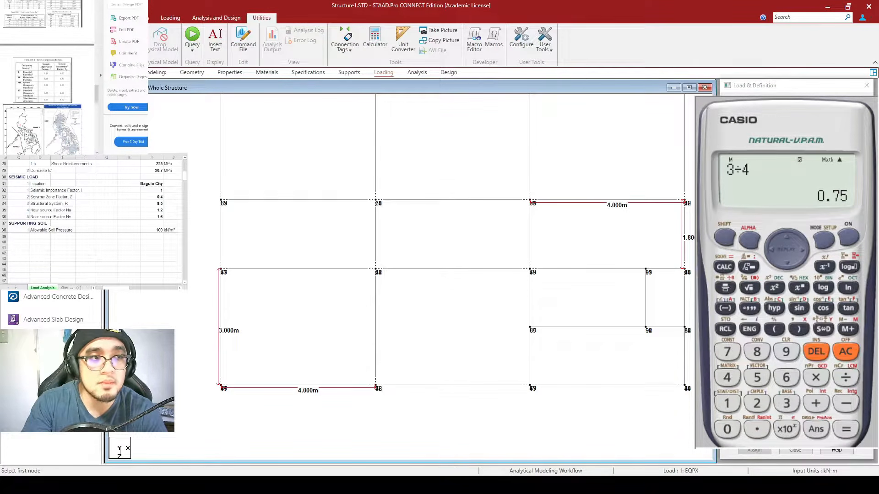
Step: Select all roof-level beams in the X-Y elevation view and display only the selected objects
scroll(522, 339, "down", 2)
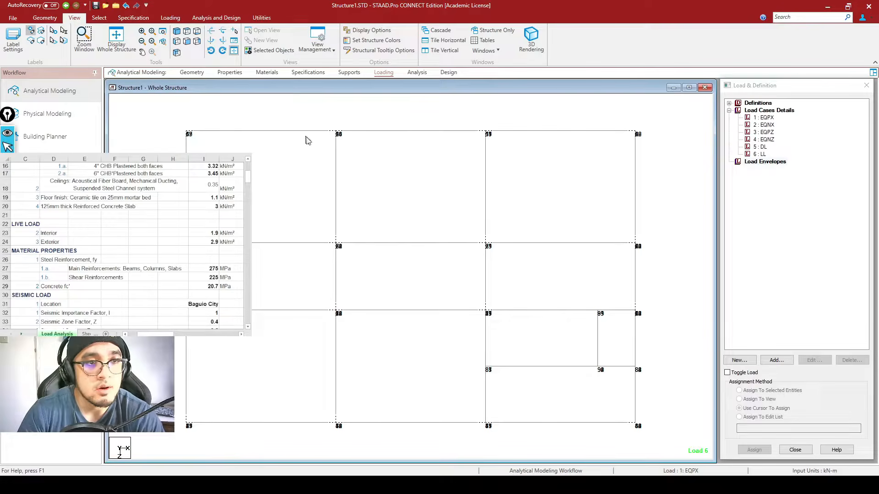
left_click(187, 42)
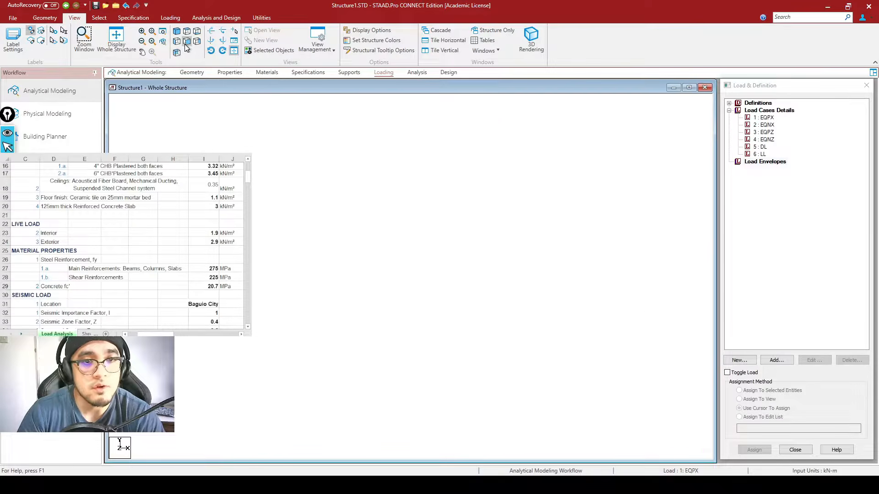
left_click_drag(253, 176, 589, 223)
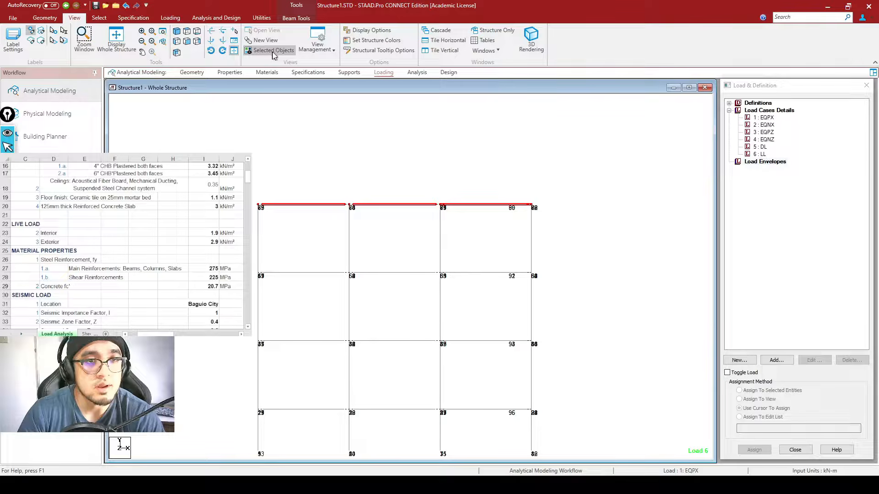
scroll(496, 246, "down", 1)
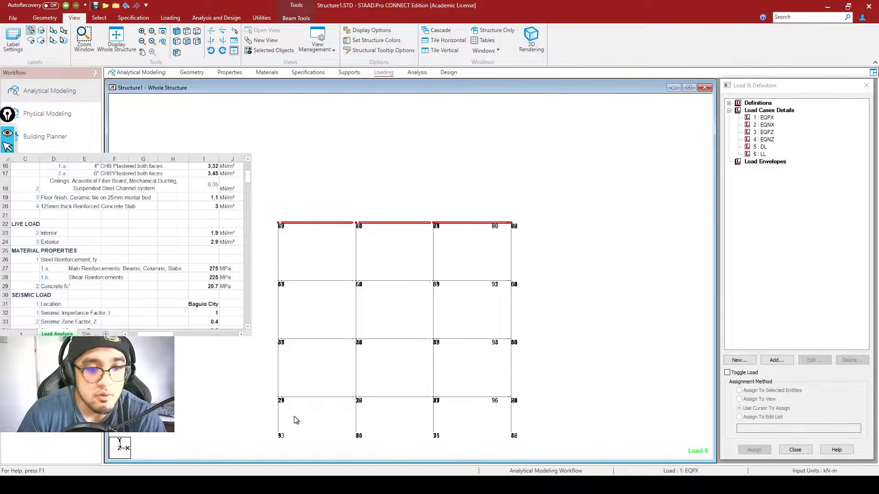
scroll(380, 217, "up", 1)
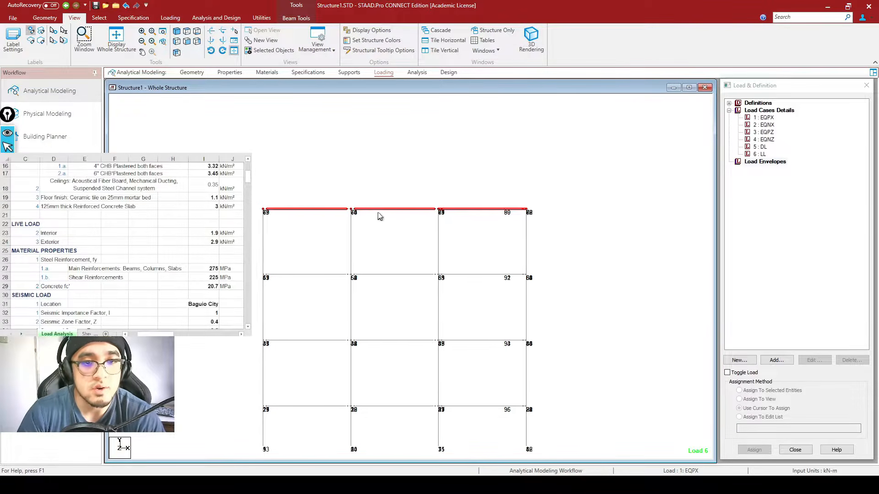
left_click(272, 51)
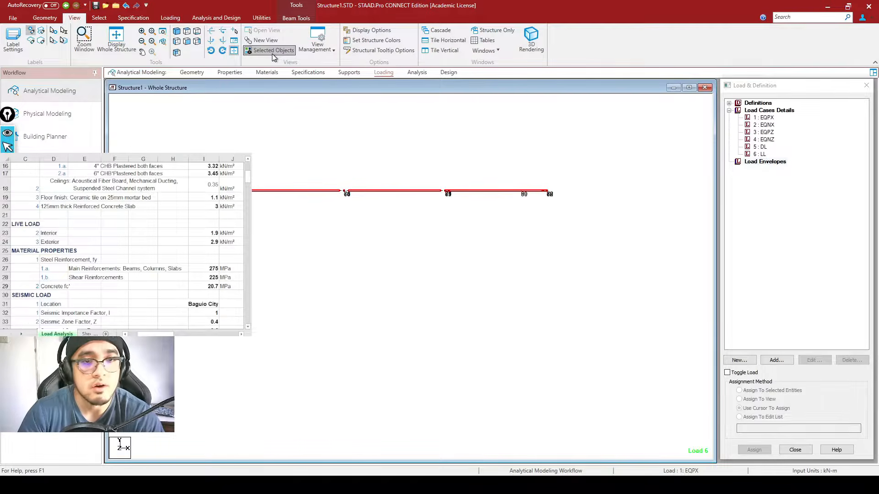
Step: Show the isolated roof beams in plan view and clear the beam selection
middle_click_drag(408, 192, 498, 225)
scroll(497, 206, "up", 1)
left_click(187, 33)
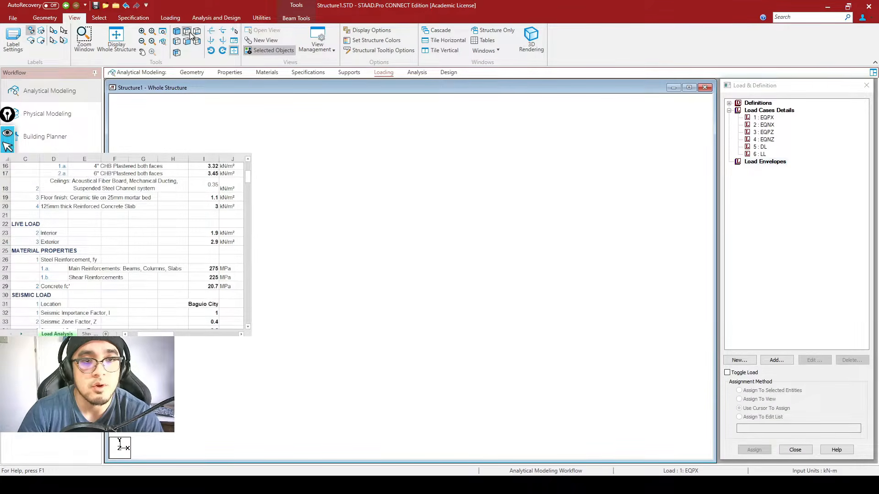
left_click(644, 248)
middle_click_drag(604, 298, 494, 218)
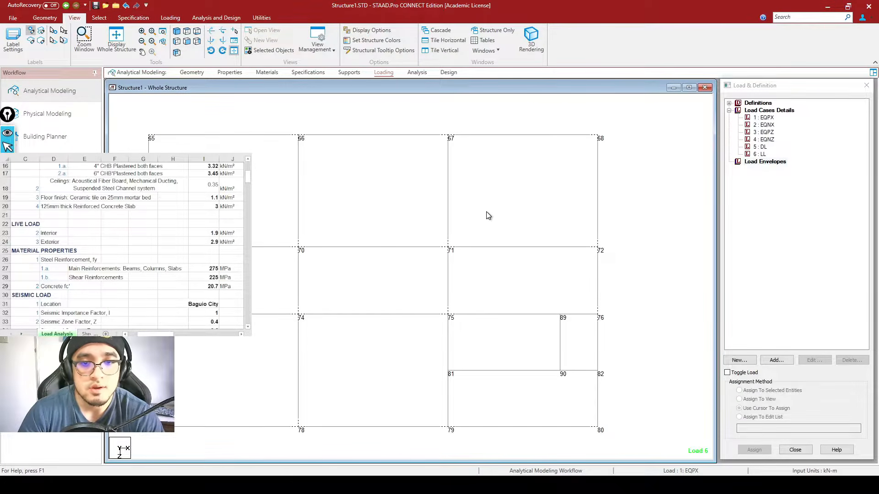
scroll(458, 192, "down", 1)
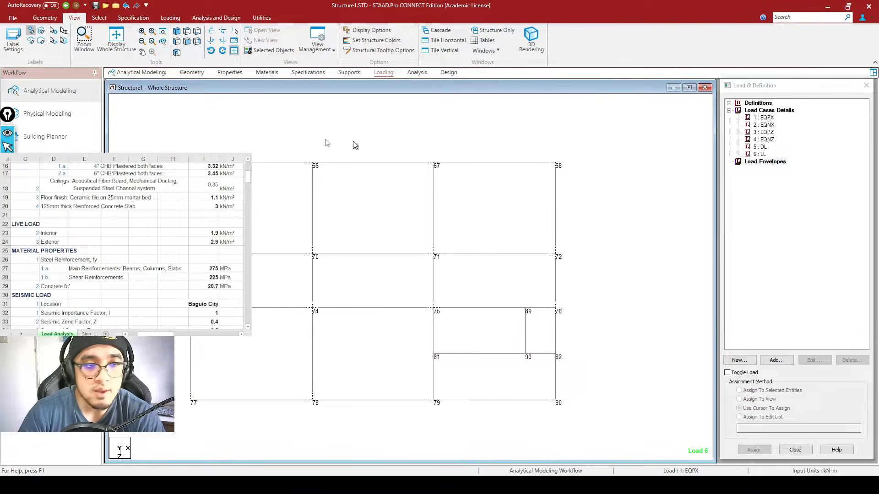
Step: Select the beams around the three top-row and two lower-left two-way panels and define a Floor group named RD2Way
left_click_drag(163, 139, 562, 281)
left_click_drag(177, 292, 450, 428, "ctrl")
middle_click_drag(370, 282, 465, 283)
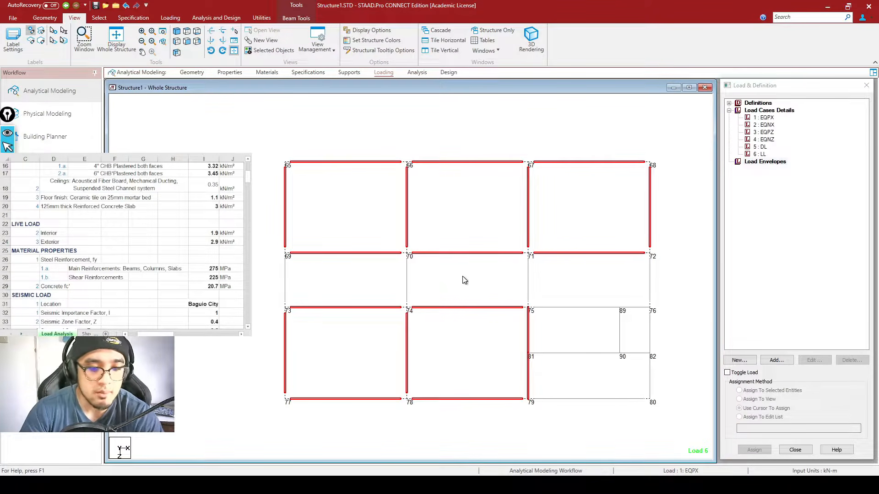
key("ctrl+g")
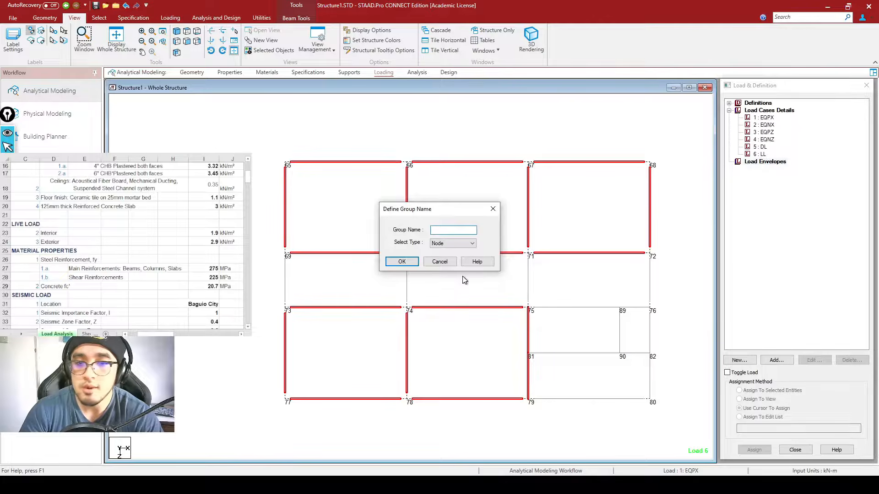
left_click_drag(441, 214, 466, 157)
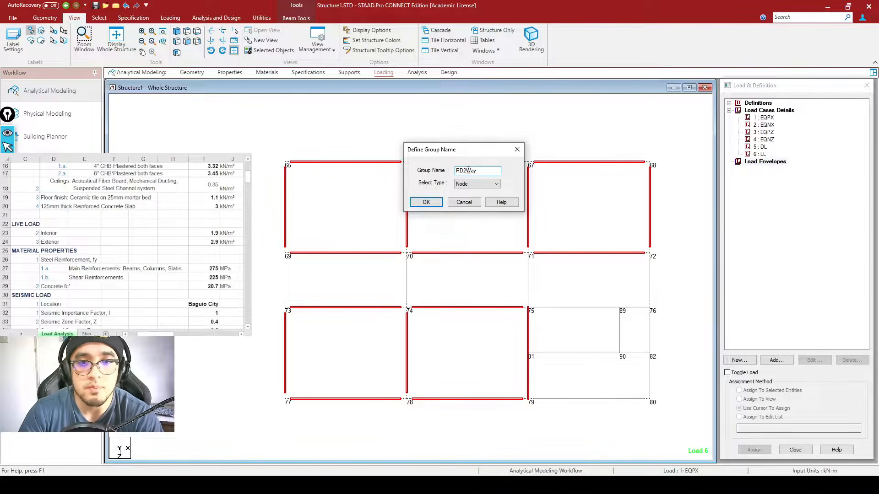
left_click(469, 184)
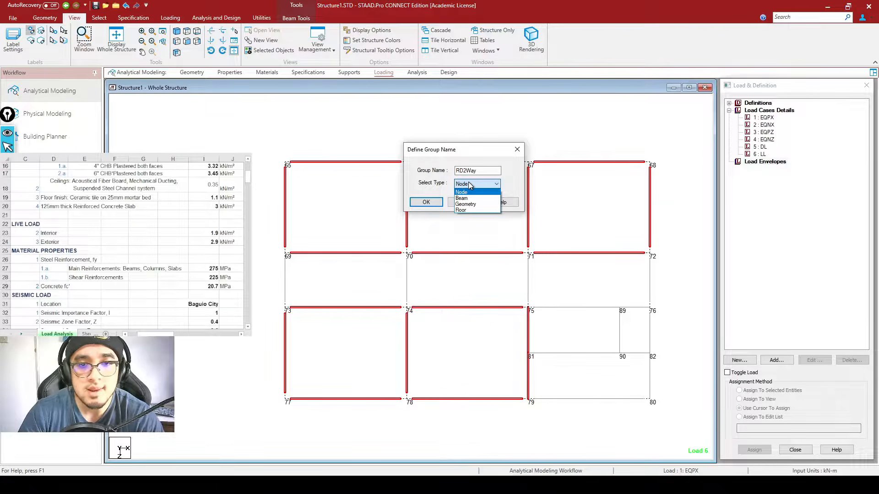
left_click(467, 210)
left_click(432, 201)
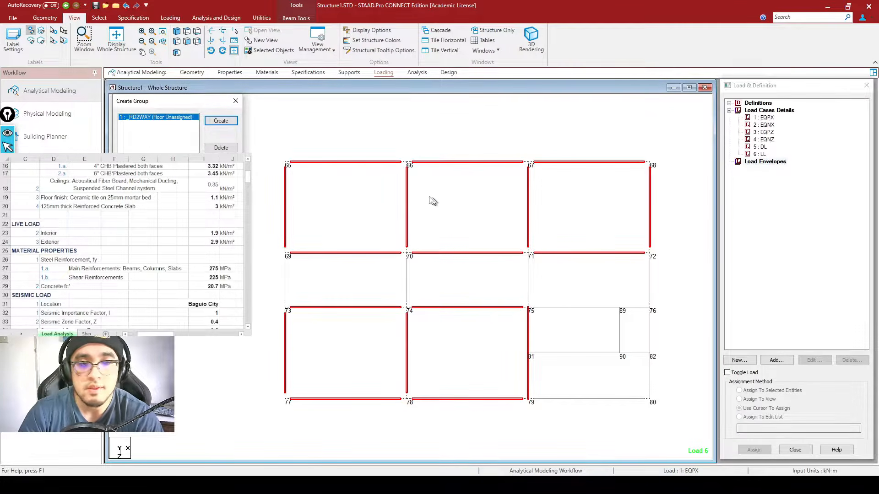
Step: Assign the selected roof beams to the RD2WAY floor group and clear the selection
left_click_drag(158, 103, 213, 43)
left_click(275, 195)
left_click(684, 275)
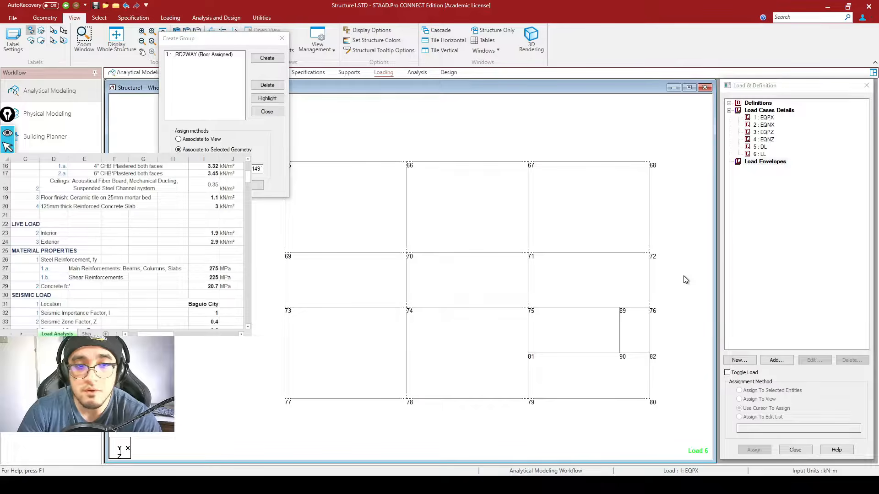
left_click_drag(252, 241, 685, 313)
left_click_drag(615, 289, 679, 371, "ctrl")
left_click_drag(498, 347, 670, 420, "ctrl")
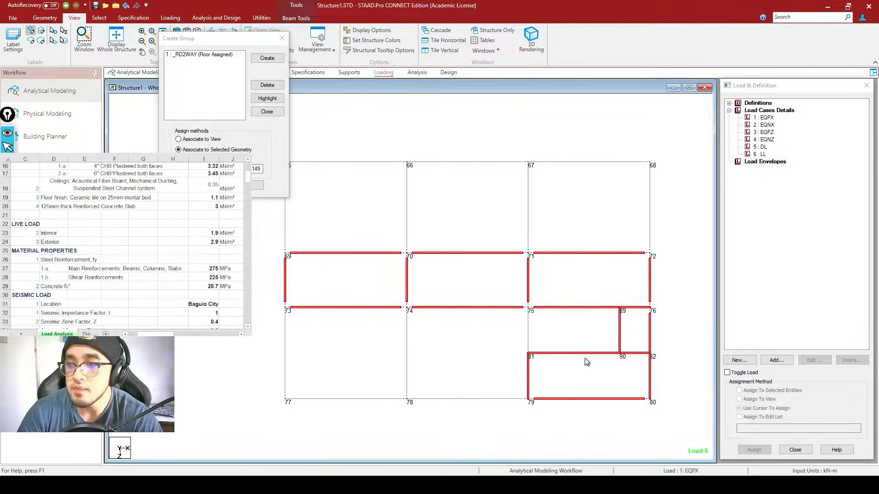
scroll(556, 338, "up", 1)
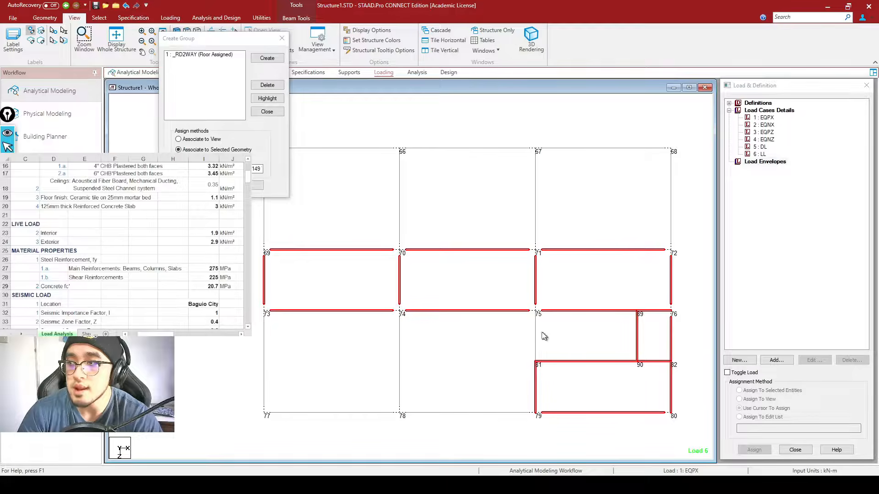
left_click_drag(517, 296, 649, 370)
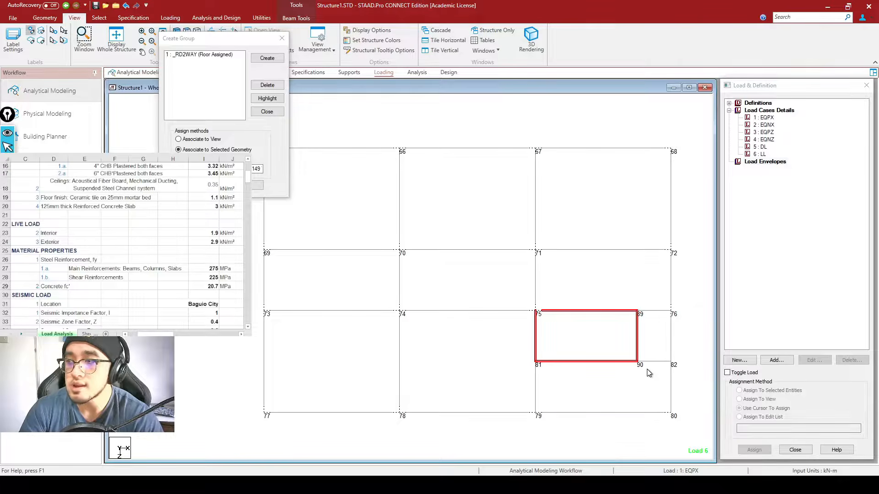
left_click(486, 352)
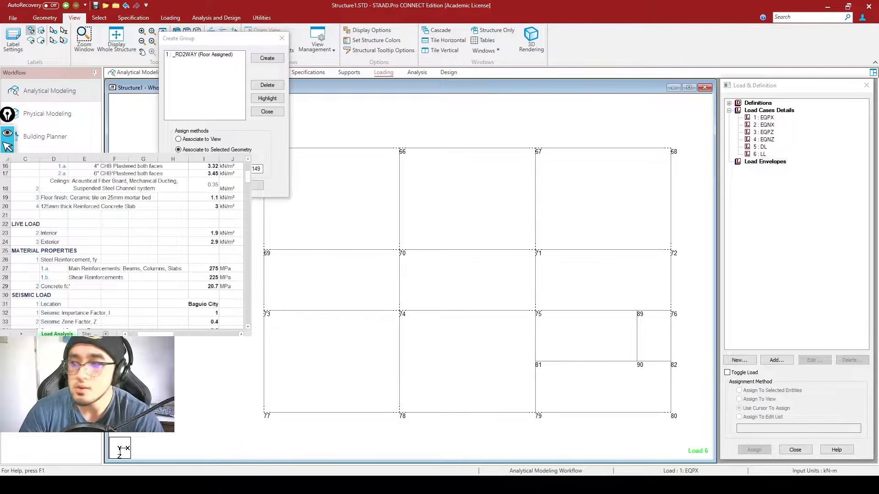
Step: Select the beams around the middle-row and lower-right one-way roof panels and put them in a Floor group named RD1WAY
left_click_drag(442, 295, 687, 393)
left_click_drag(522, 347, 685, 425, "ctrl")
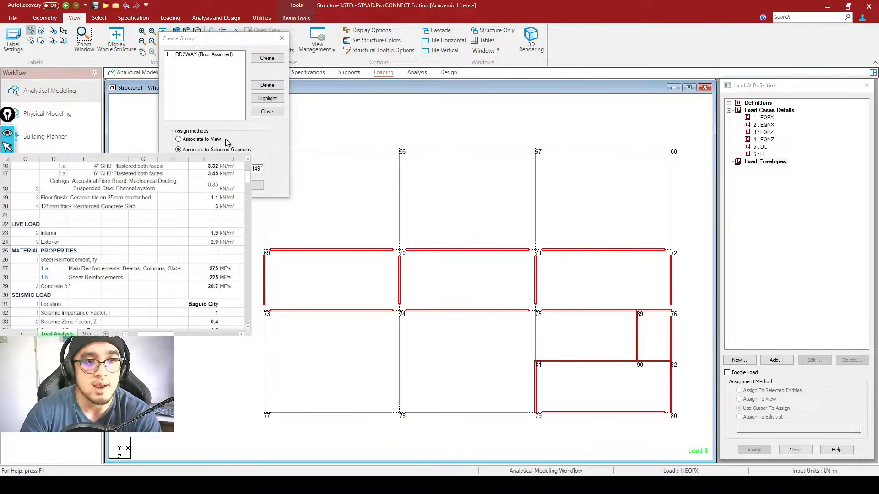
left_click(267, 58)
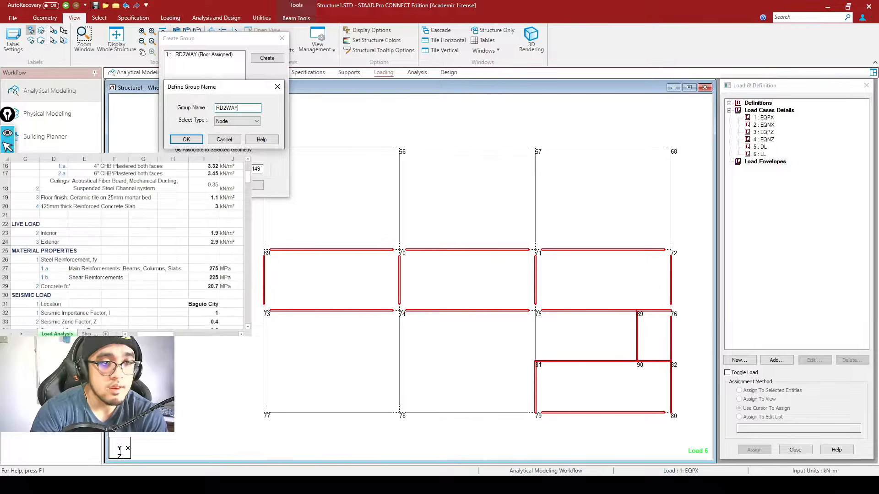
left_click(237, 121)
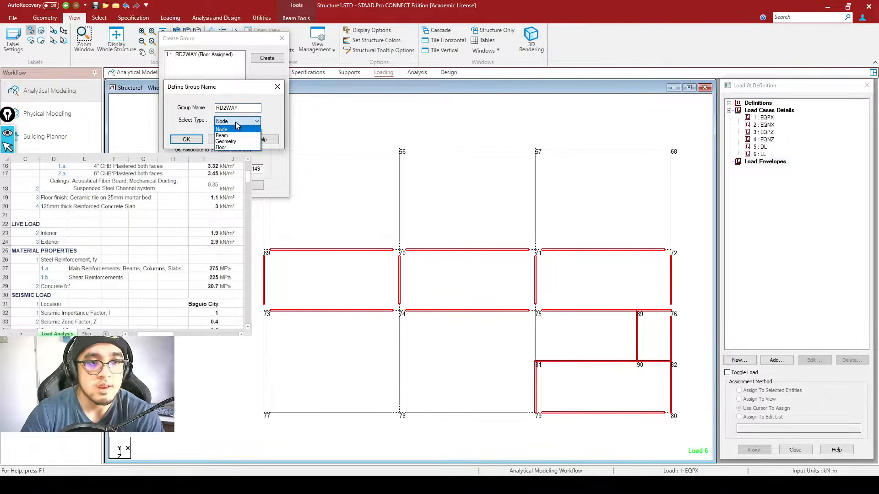
left_click(231, 147)
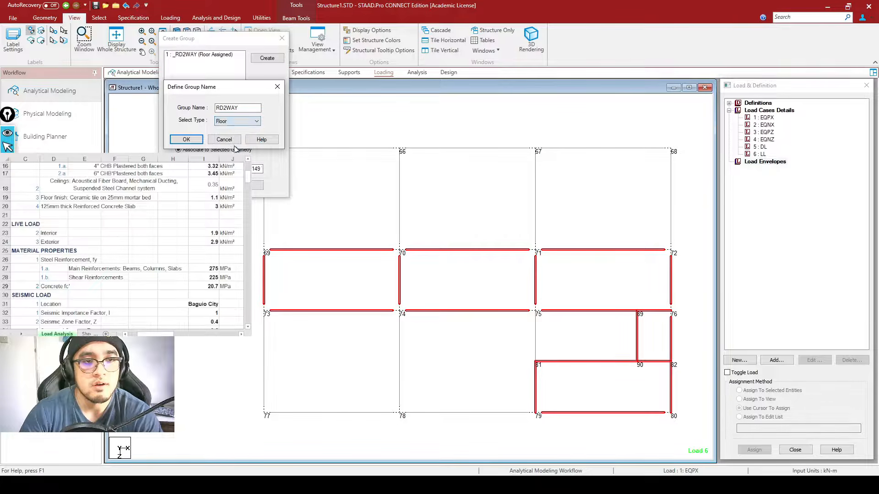
left_click(193, 141)
left_click(260, 140)
left_click(227, 108)
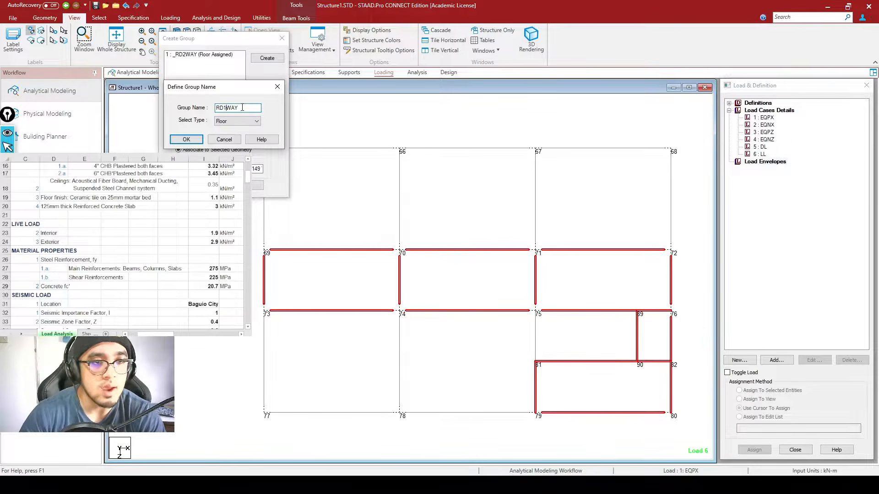
left_click(196, 139)
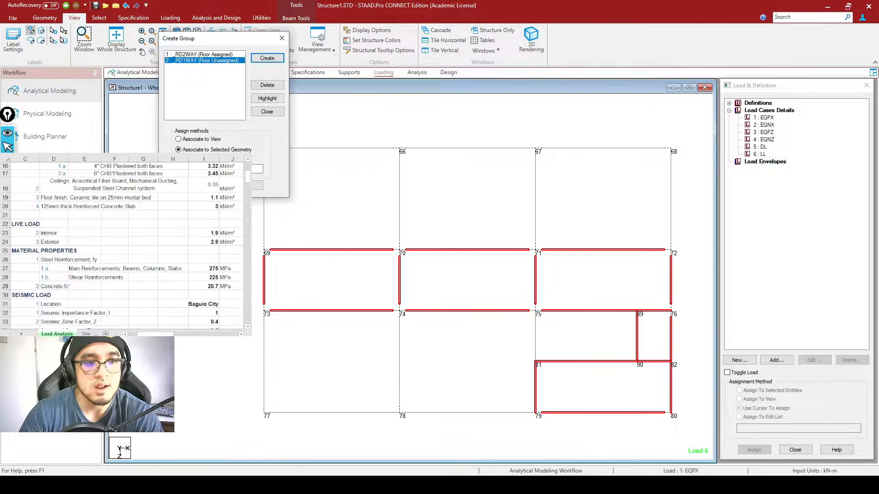
left_click(282, 38)
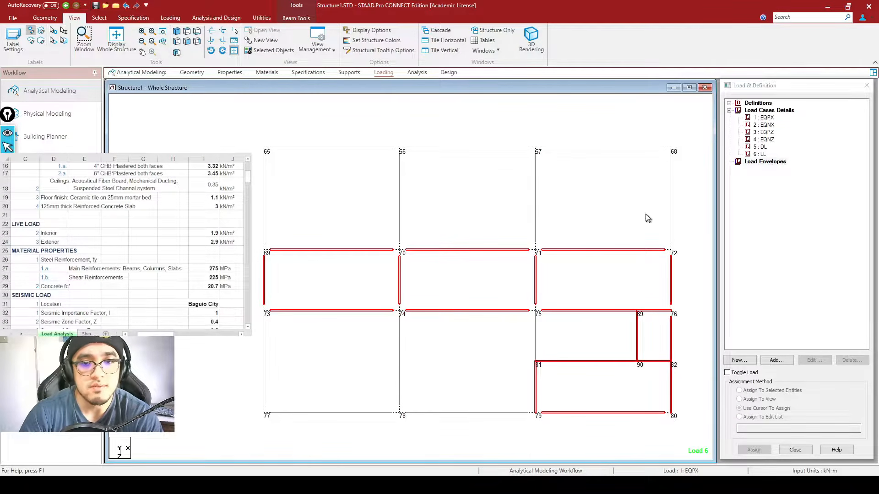
Step: Restore the whole structure in isometric view and clear the beam selection
middle_click_drag(671, 318, 571, 303)
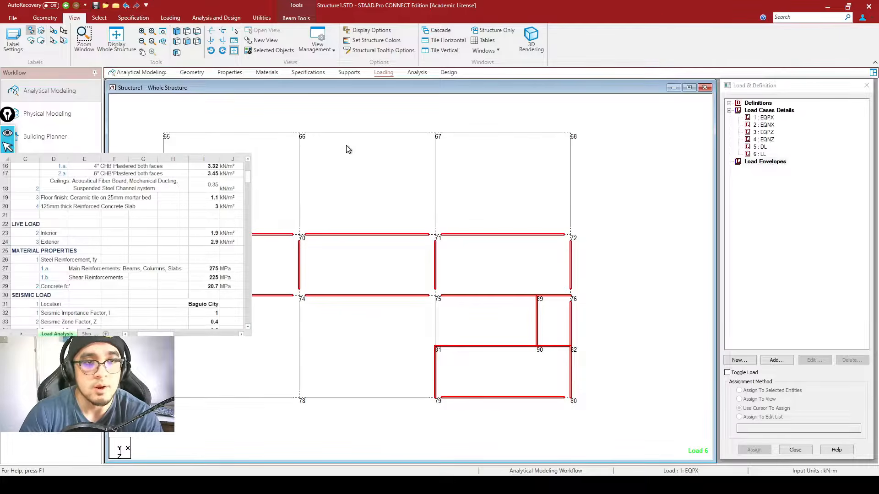
left_click(197, 32)
left_click(118, 42)
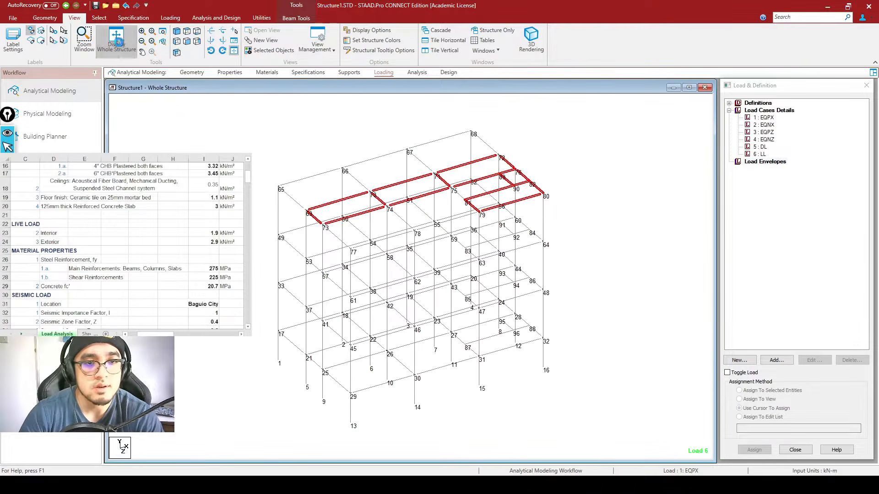
left_click(589, 257)
Step: Select all beams one level below the roof in elevation, isolate them in plan view and clear the selection
key("Up")
key("Up")
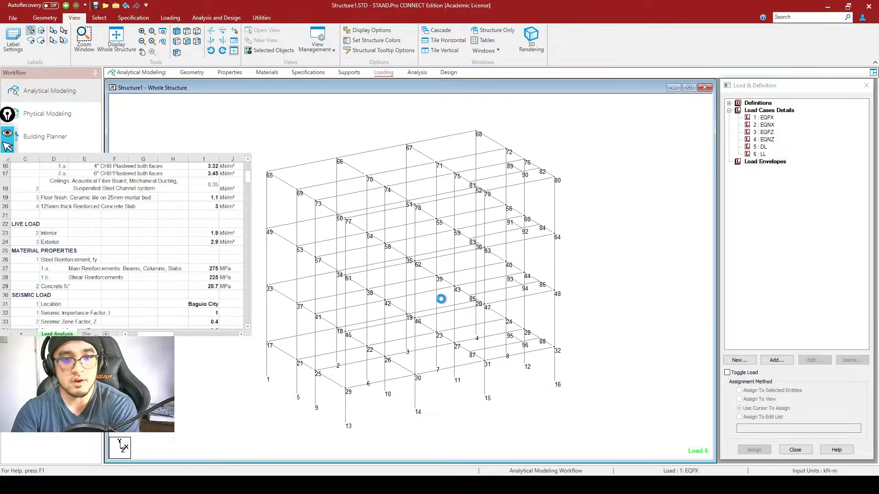
left_click_drag(243, 189, 647, 227)
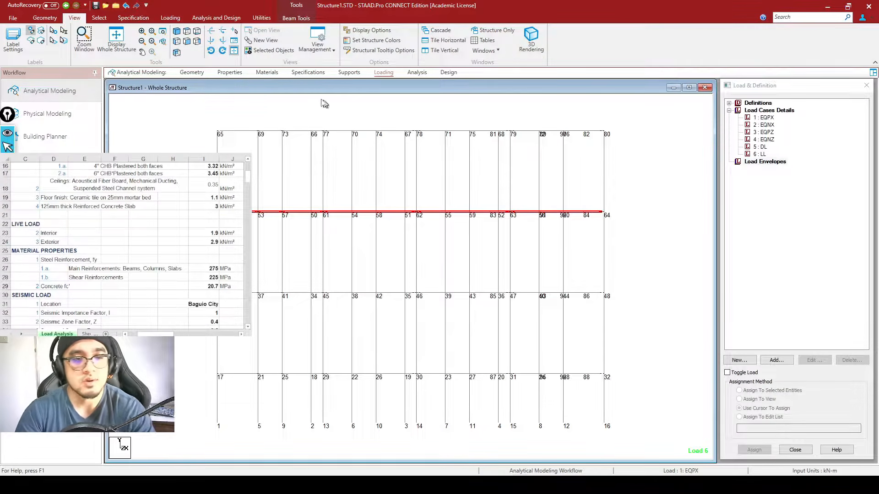
left_click(275, 51)
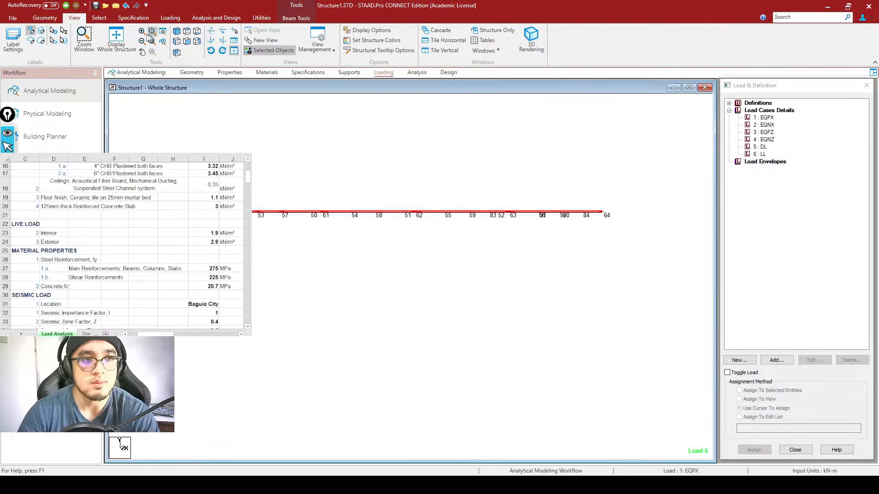
left_click(187, 33)
left_click(619, 301)
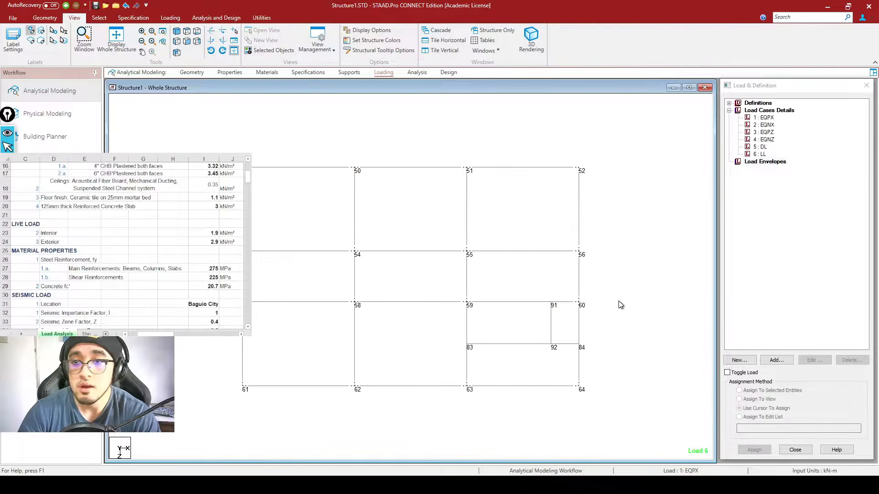
scroll(619, 301, "down", 1)
scroll(398, 295, "up", 3)
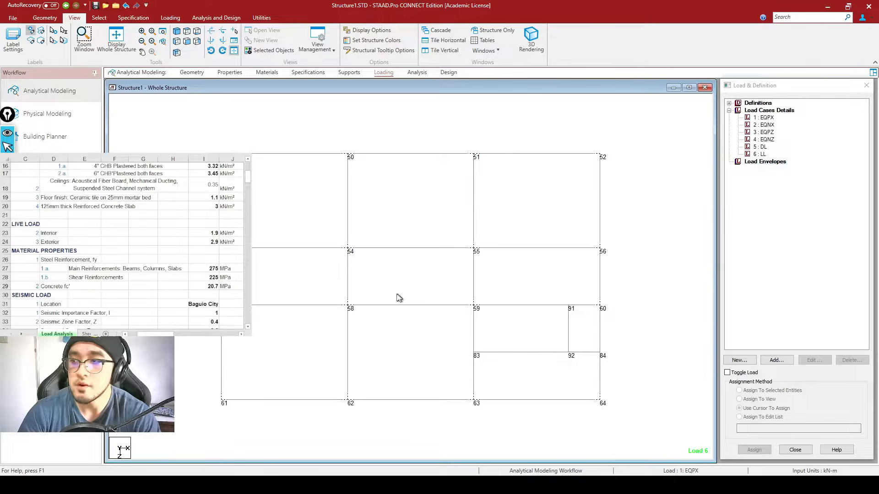
middle_click_drag(400, 299, 431, 287)
scroll(424, 289, "down", 1)
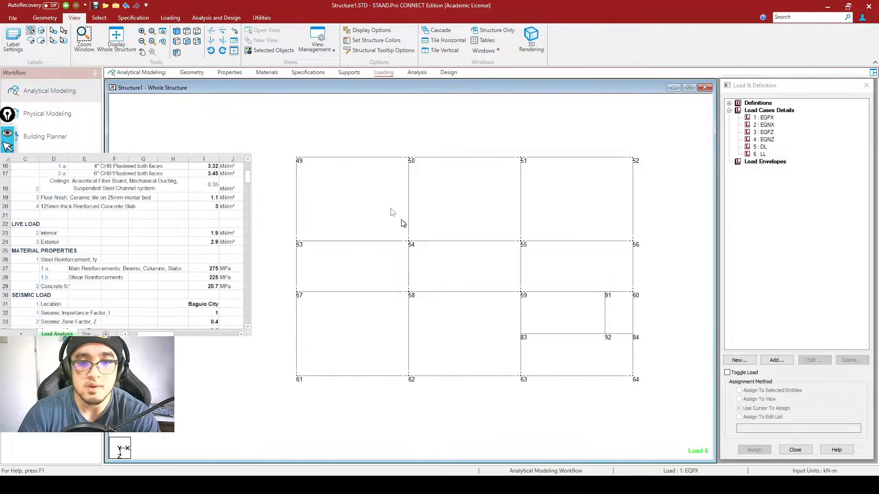
Step: Select the beams around the three top-row and two lower-left two-way panels and define Floor groups named 3F2WAY and 3F1WAY
left_click_drag(243, 122, 681, 251)
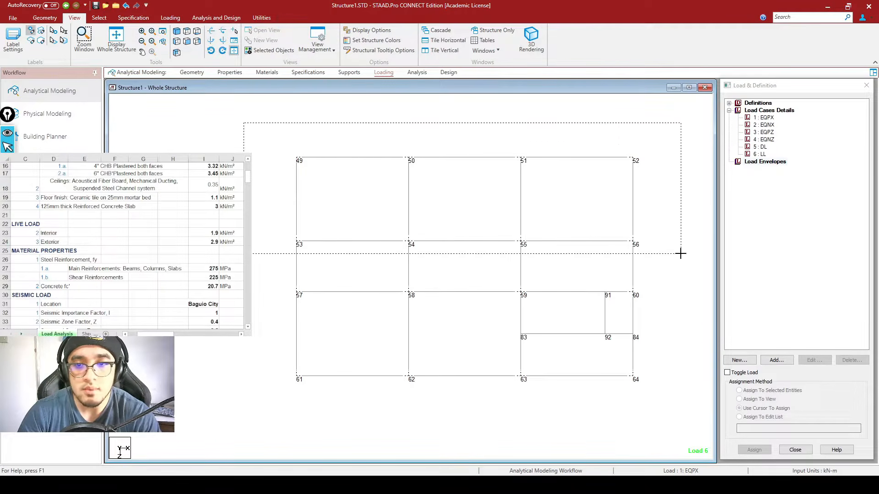
left_click_drag(258, 288, 535, 391, "ctrl")
key("ctrl+g")
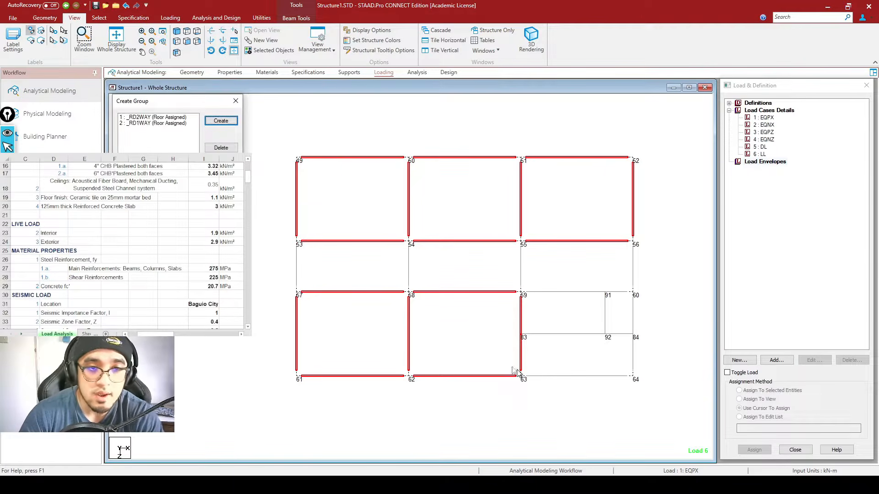
left_click(221, 121)
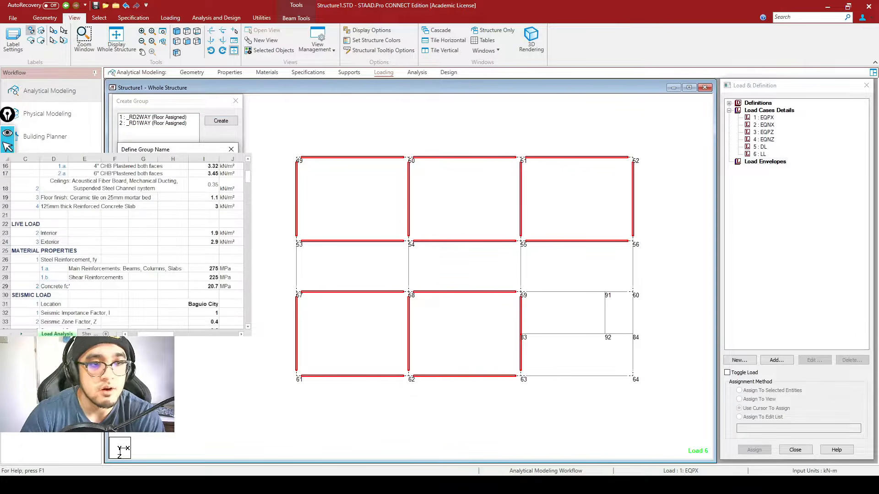
key("Return")
left_click(222, 122)
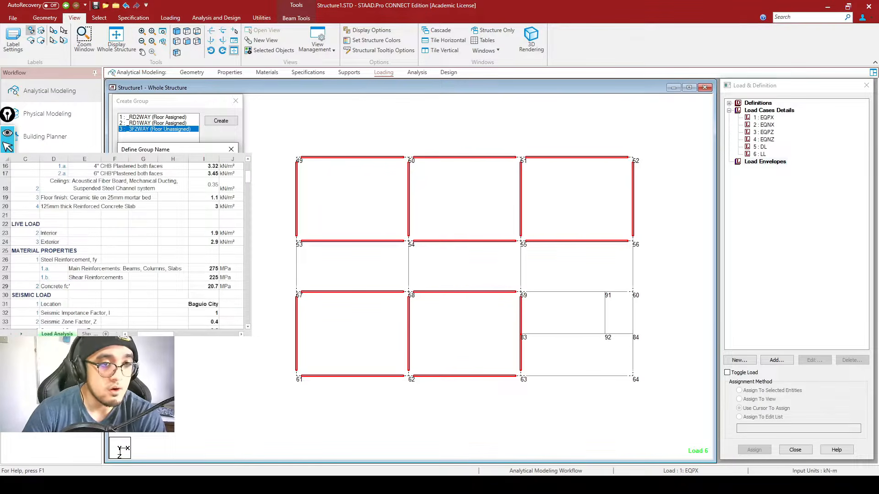
key("Return")
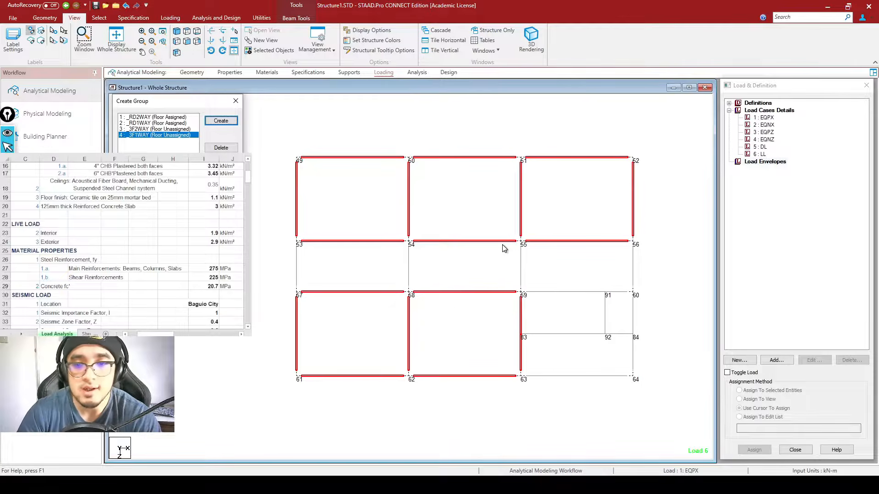
Step: Assign the selected beams to 3F2WAY and the beams around the middle-row and lower-right one-way panels to 3F1WAY
left_click(151, 129)
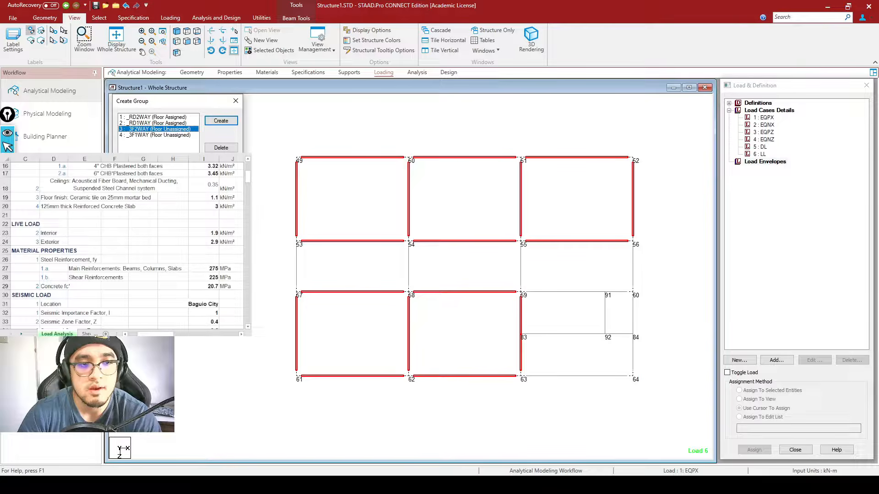
left_click(275, 278)
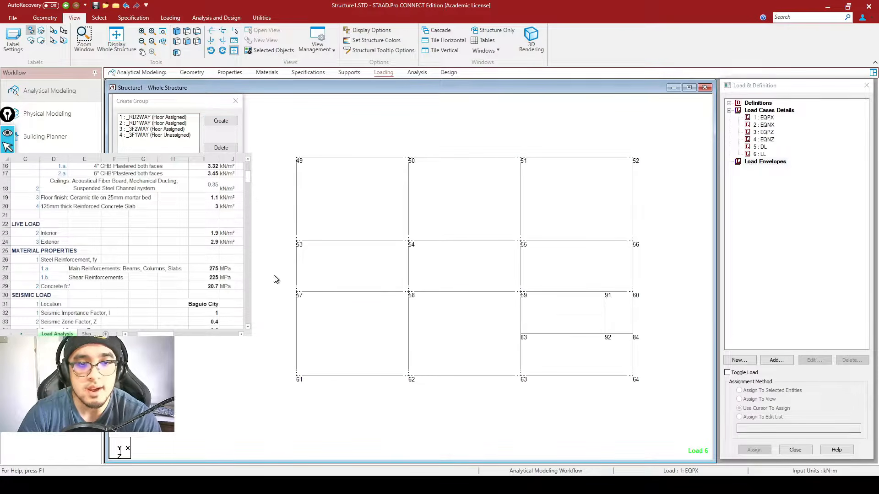
left_click_drag(283, 213, 650, 303)
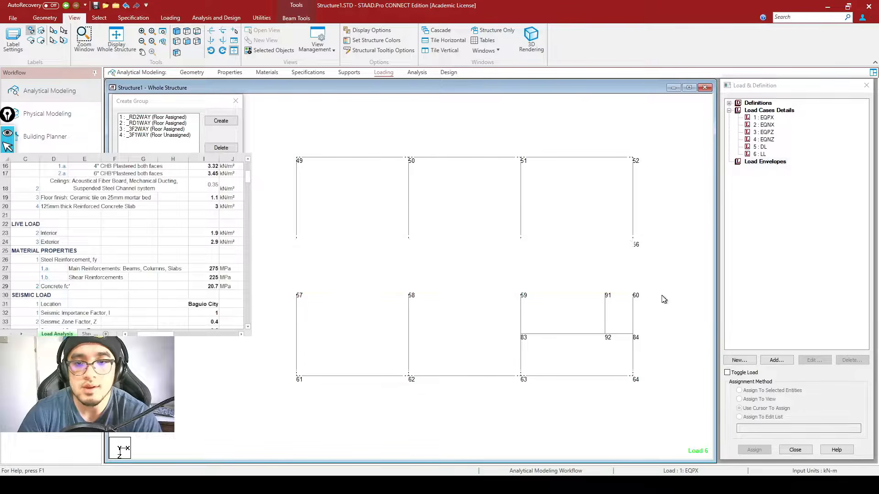
left_click_drag(489, 321, 664, 382, "ctrl")
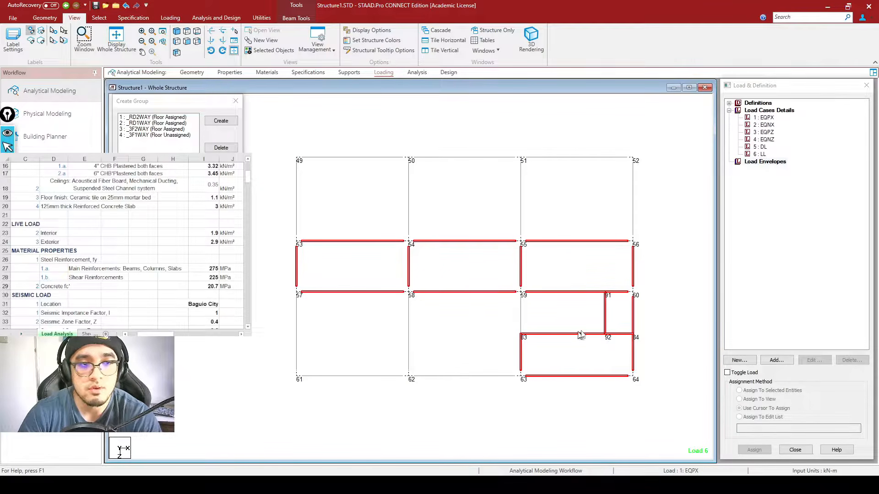
left_click(158, 136)
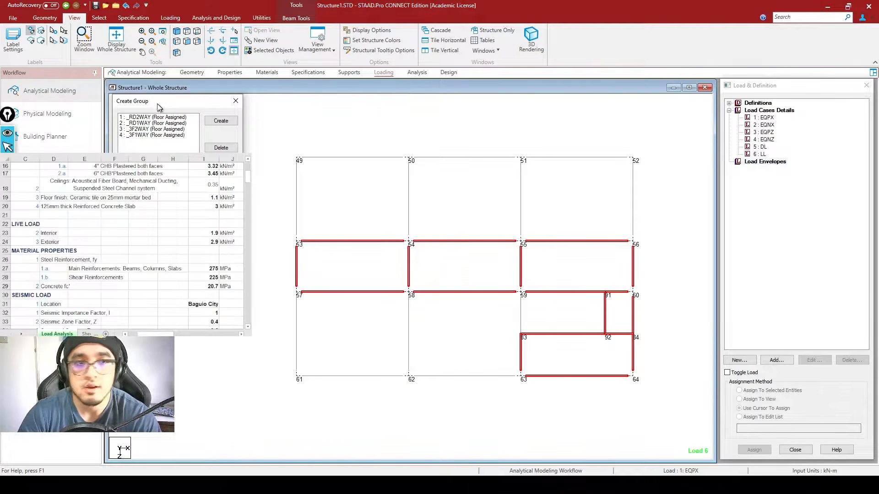
Step: Hide the reference spreadsheet overlay and highlight the members of groups 3F2WAY and 3F1WAY to check them
left_click_drag(162, 105, 164, 102)
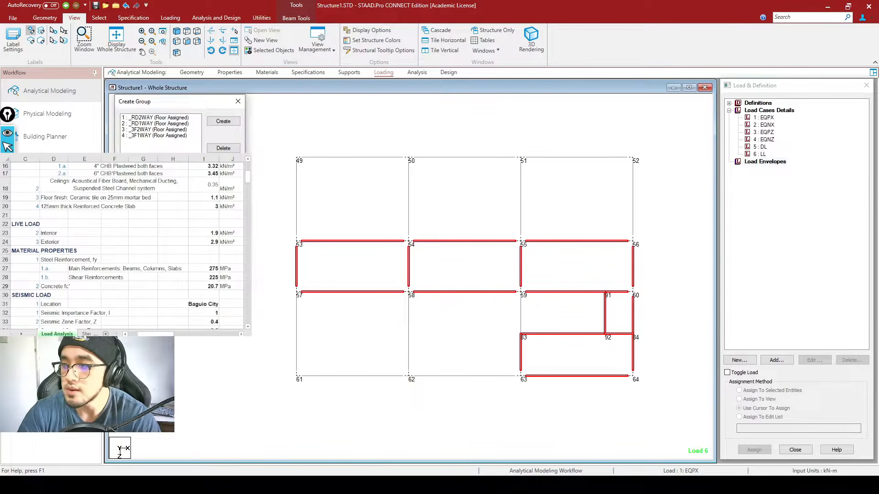
left_click(8, 133)
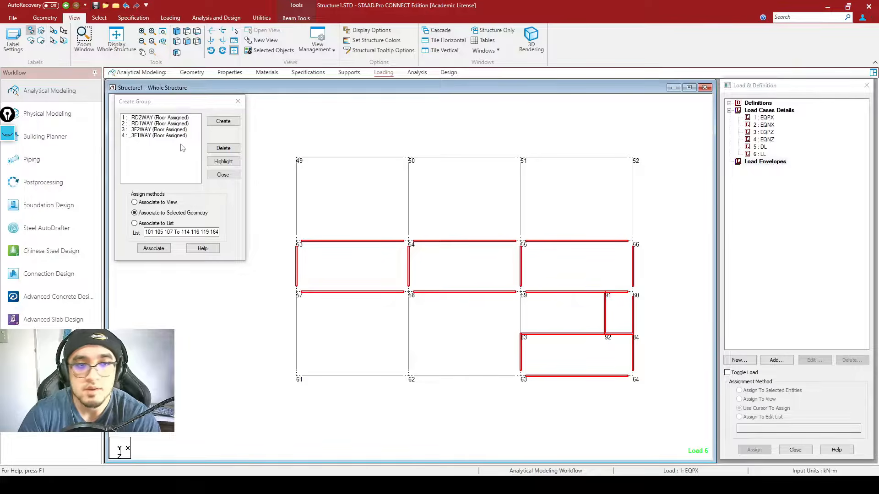
left_click(160, 130)
left_click_drag(279, 141, 662, 251)
left_click_drag(281, 279, 511, 387, "ctrl")
left_click(267, 268)
left_click(222, 162)
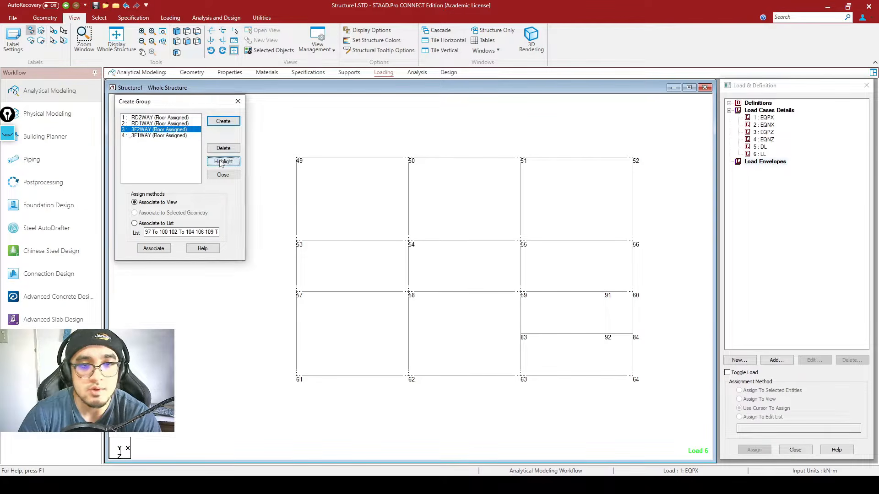
left_click(169, 137)
left_click(224, 161)
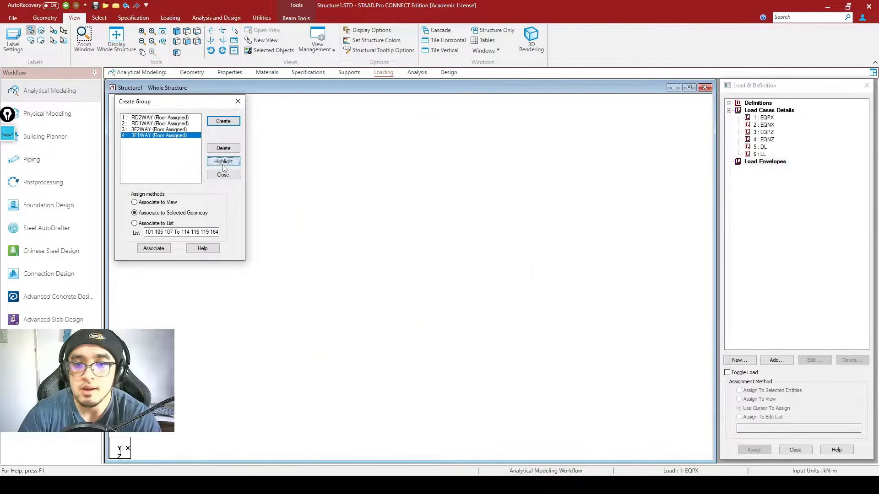
left_click(450, 136)
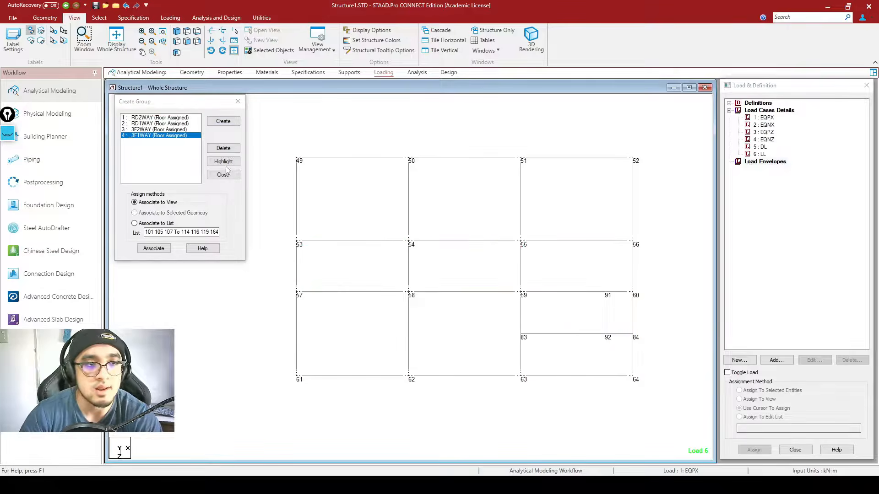
Step: Select all beams two levels below the roof in the X-Y elevation, isolate them in plan view and clear the selection
left_click(177, 51)
left_click(186, 44)
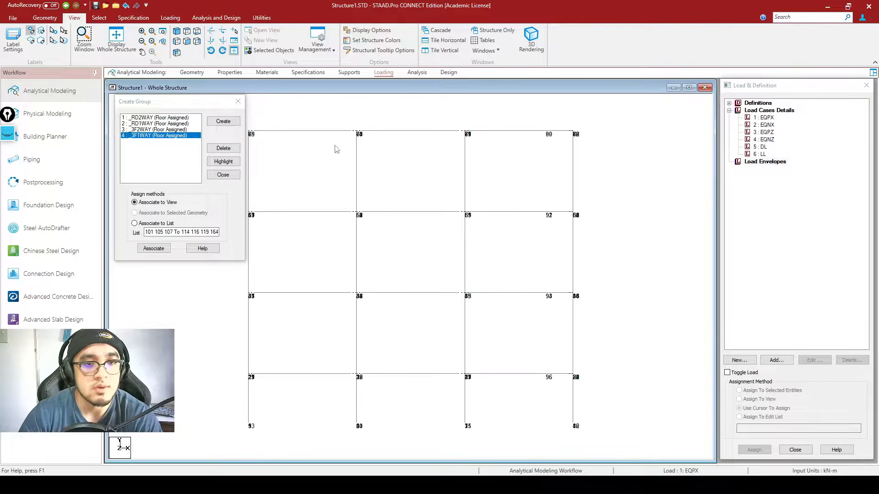
left_click_drag(259, 281, 585, 300)
left_click(271, 50)
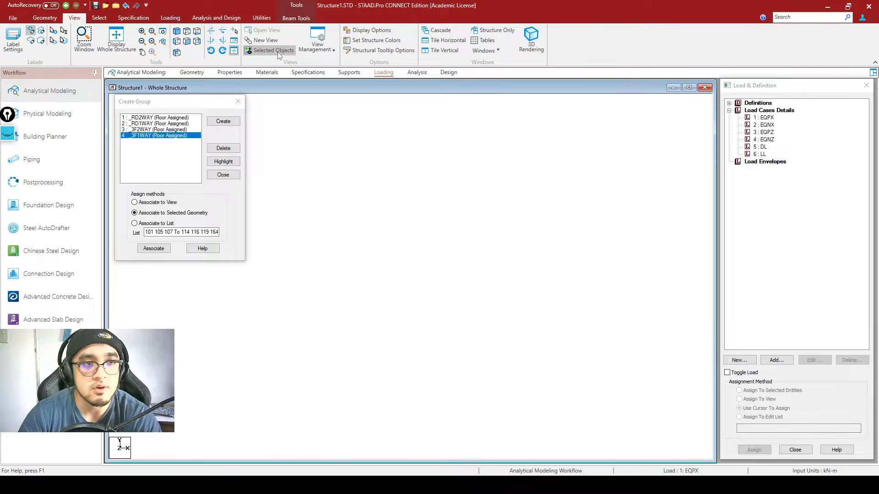
left_click(186, 31)
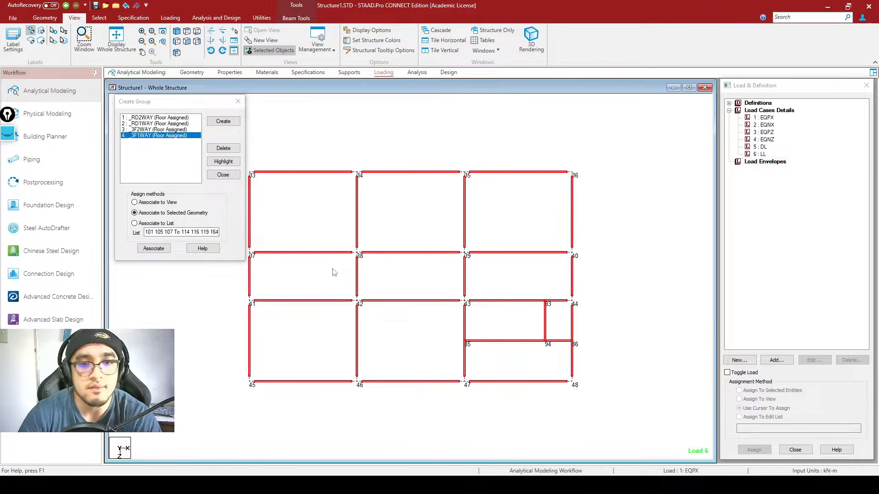
left_click(612, 281)
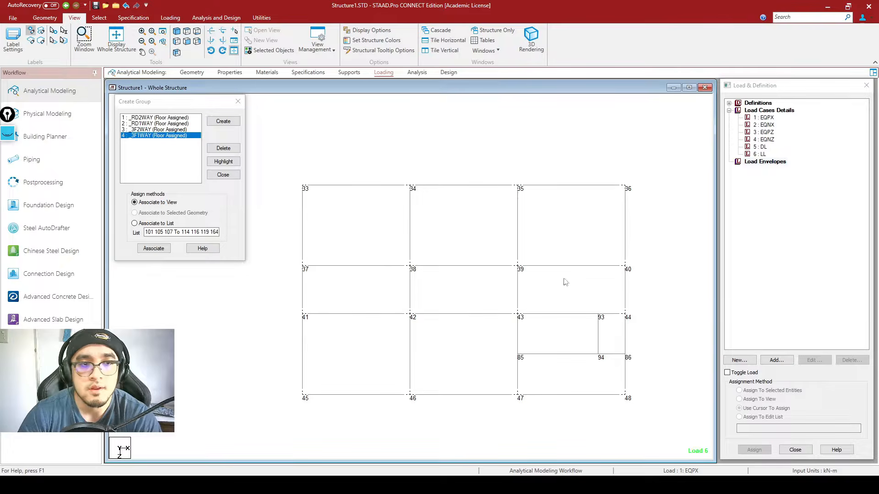
Step: Define two new Floor-type groups named 2F2WAY and 2F1WAY
left_click(223, 121)
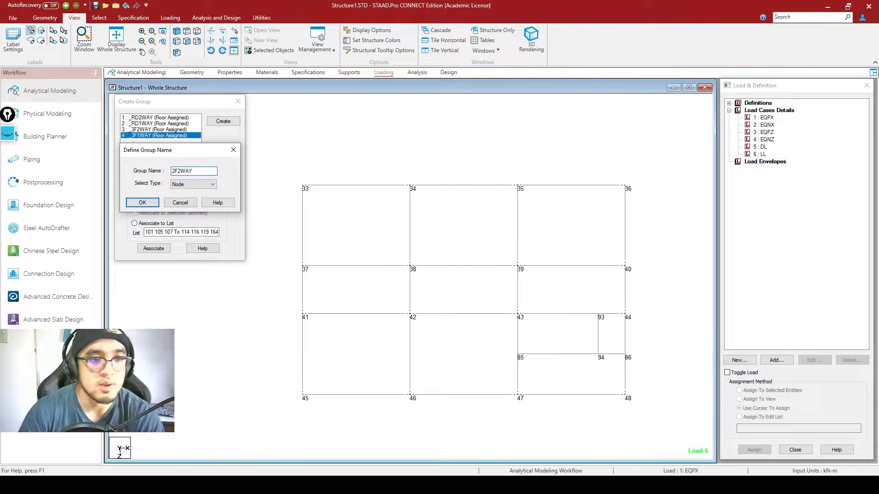
left_click(193, 184)
left_click(193, 211)
left_click(143, 202)
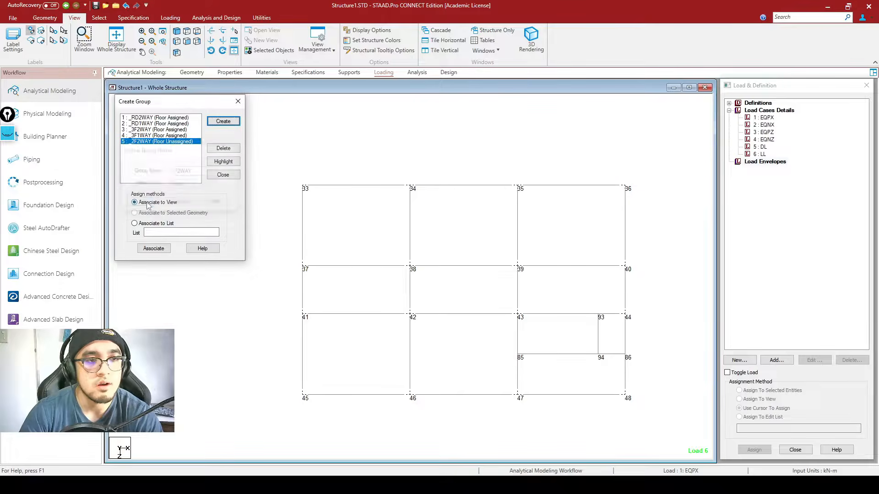
left_click(223, 122)
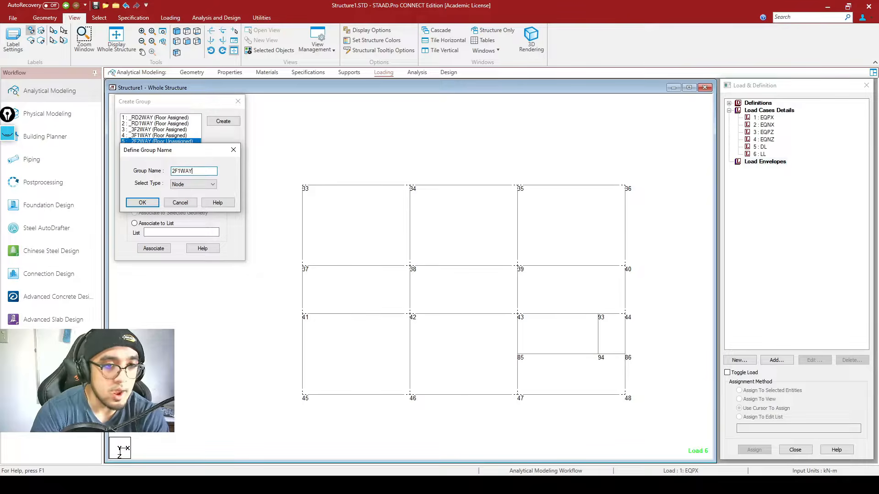
left_click(193, 184)
left_click(193, 211)
left_click(150, 205)
Step: Select the beams around the three top-row and two lower-left two-way panels and assign them to group 2F2WAY
left_click_drag(412, 229, 650, 278)
left_click_drag(277, 302, 528, 422, "ctrl")
left_click(155, 148)
left_click(153, 248)
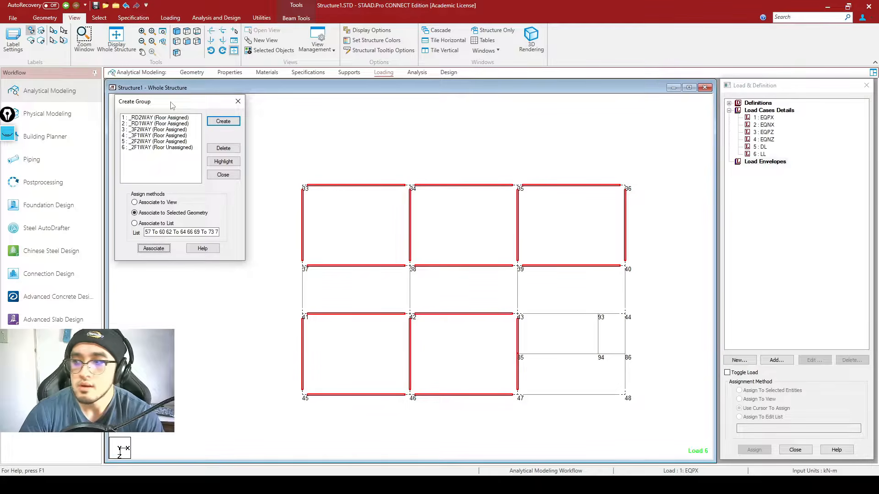
Step: Assign the beams around the middle-row and lower-right one-way panels to group 2F1WAY and clear the selection
left_click_drag(171, 102, 175, 104)
left_click(551, 299)
left_click_drag(287, 251, 637, 319)
left_click_drag(589, 298, 663, 353, "ctrl")
left_click_drag(496, 351, 666, 405, "ctrl")
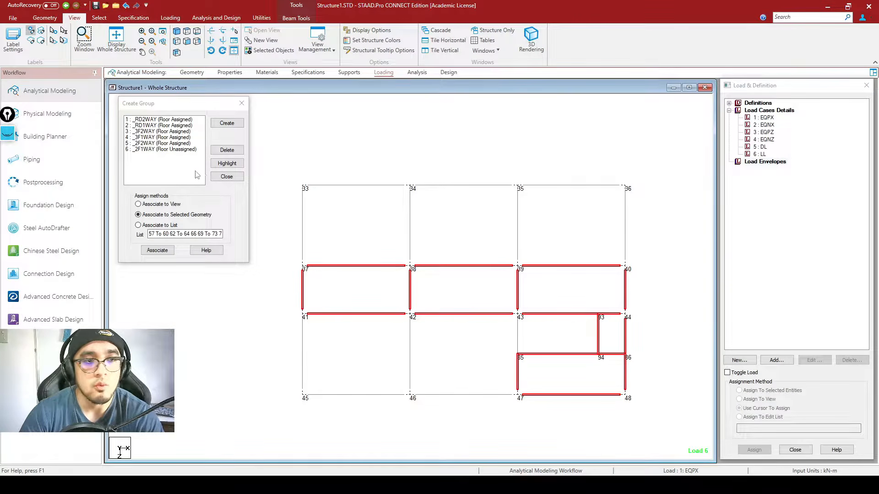
left_click(144, 149)
left_click(158, 251)
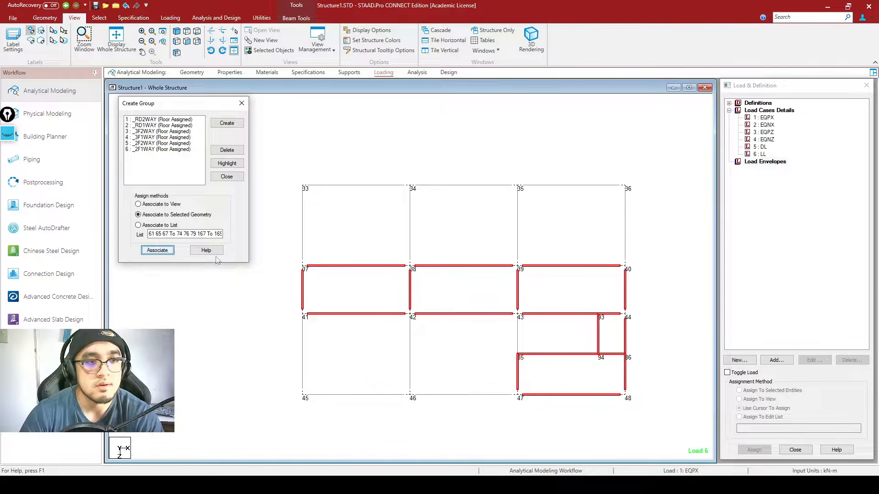
left_click(493, 154)
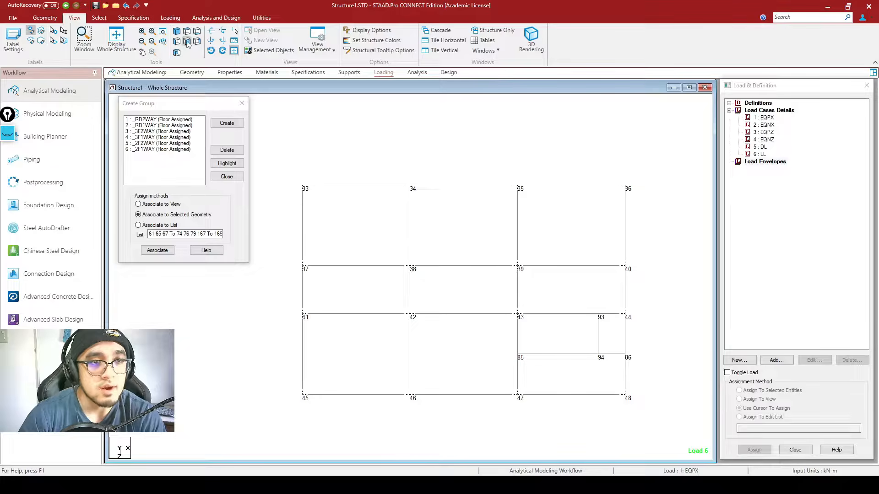
Step: Restore the whole structure in 3D, examine the lowest beam level from other angles and return to the isometric view
left_click(122, 38)
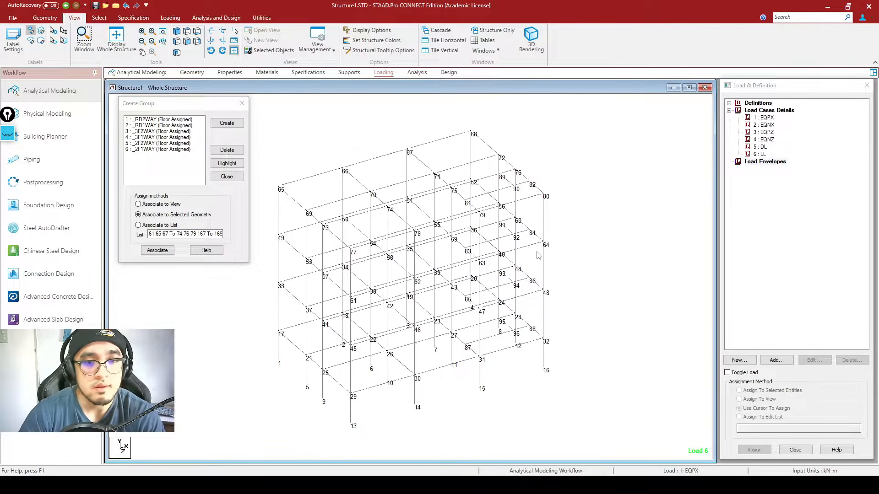
middle_click_drag(421, 341, 503, 334)
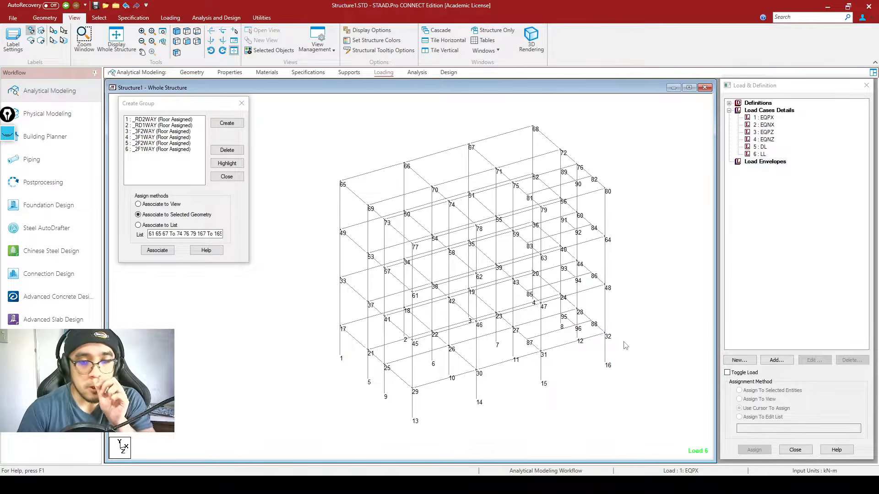
key("Up")
key("Up")
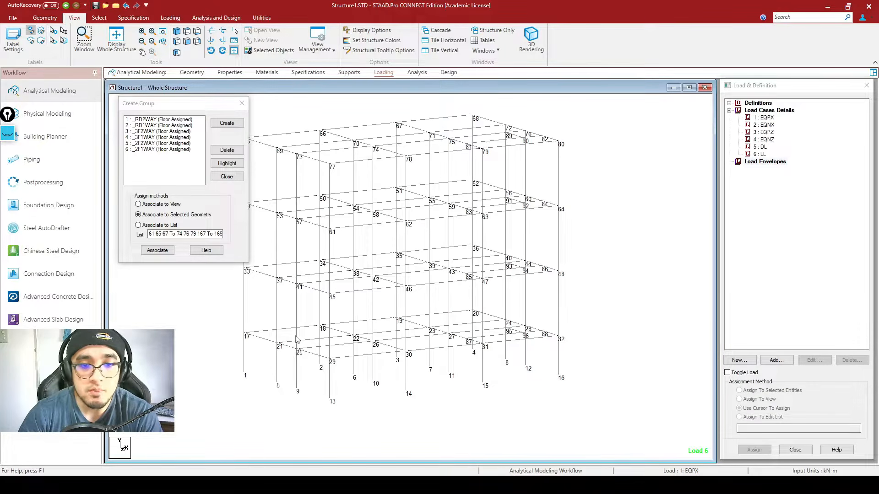
left_click_drag(205, 301, 589, 367)
left_click(594, 358)
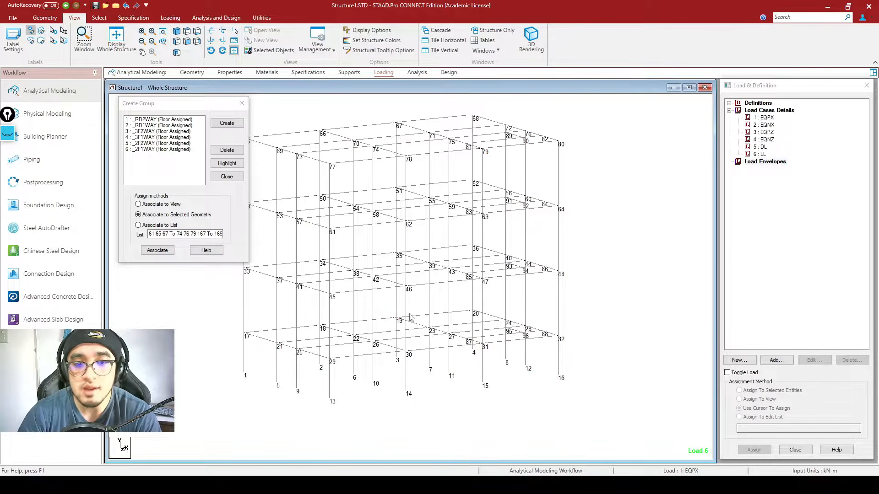
left_click(261, 331)
left_click(320, 341)
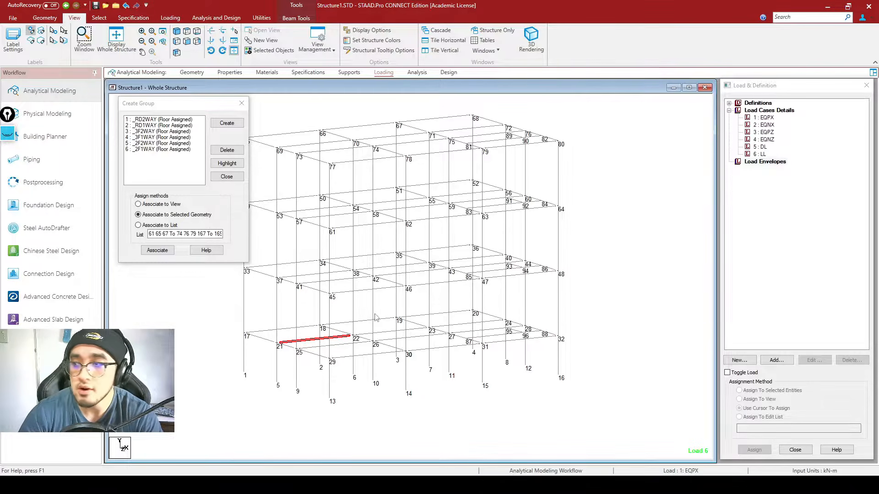
middle_click_drag(254, 373, 290, 363)
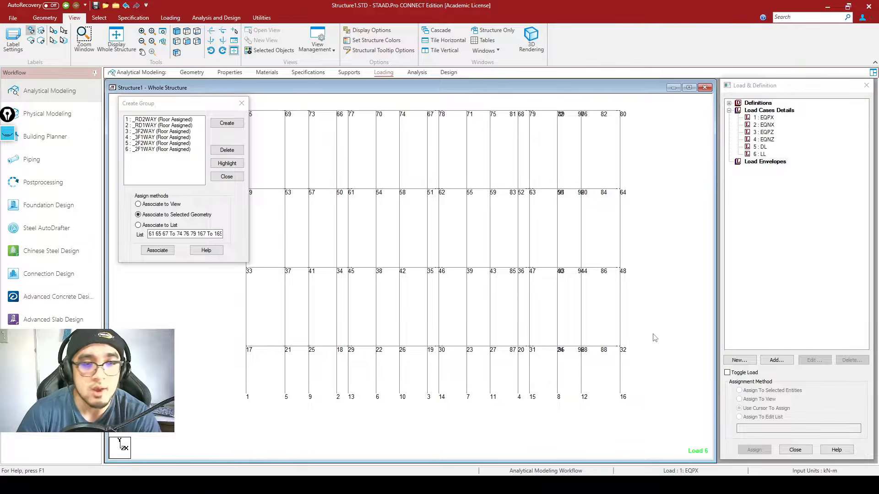
left_click(177, 31)
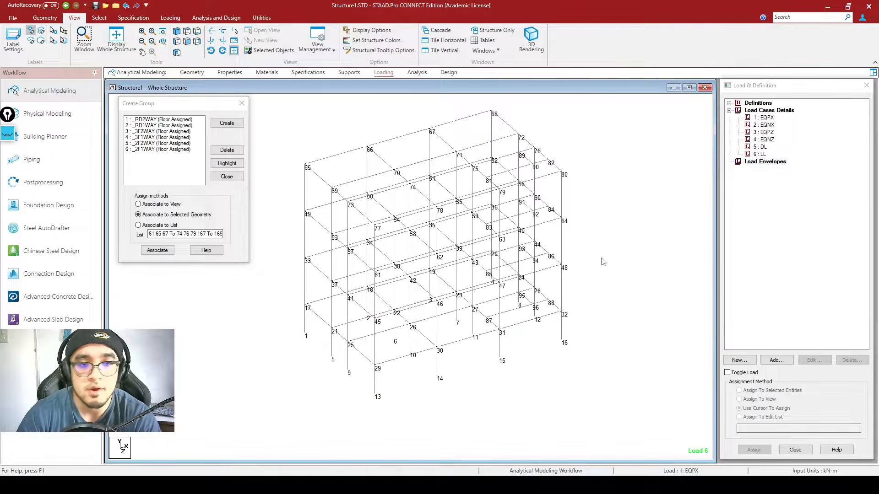
Step: Close the group creation dialog
left_click_drag(178, 103, 347, 110)
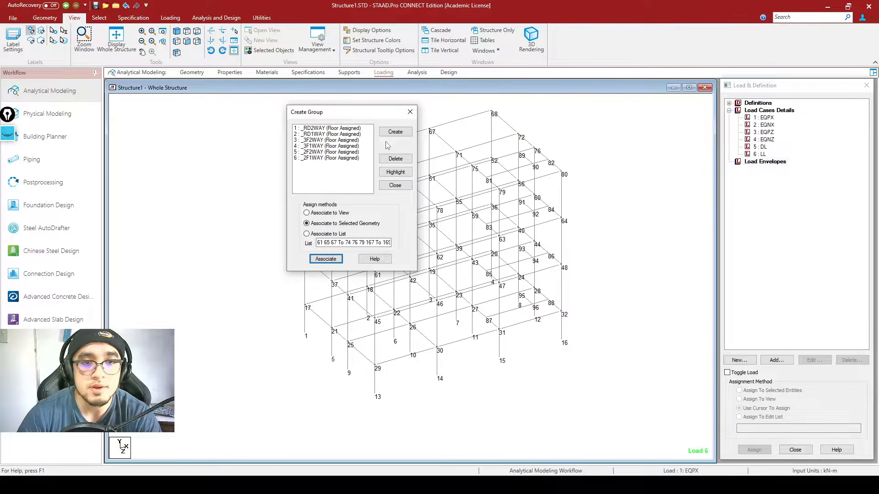
left_click(410, 112)
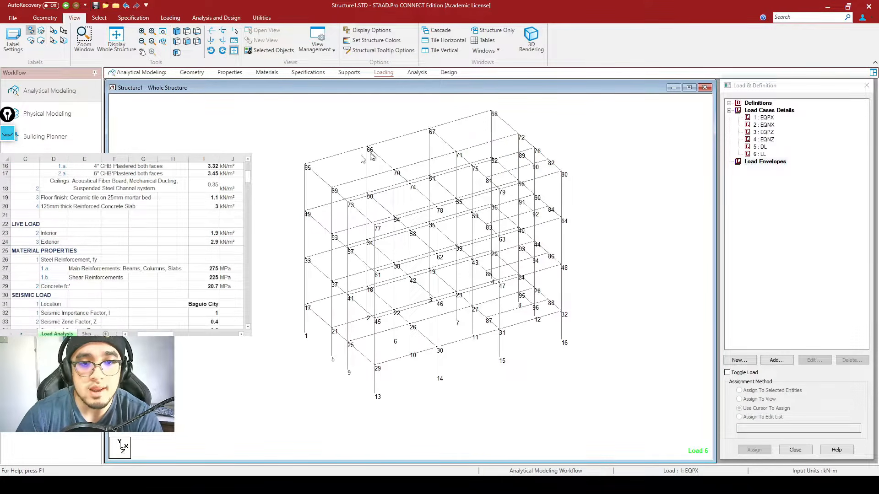
left_click_drag(253, 111, 592, 392)
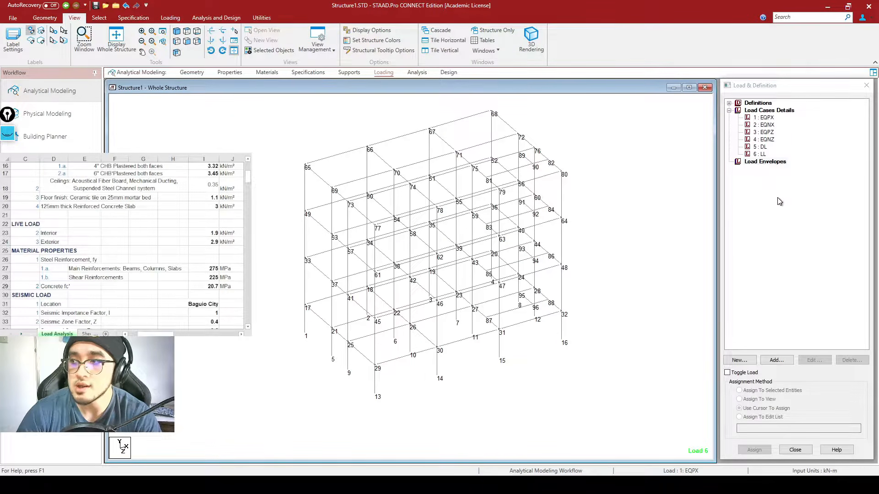
Step: Start a new floor load item in load case LL and define it by member group
left_click(763, 156)
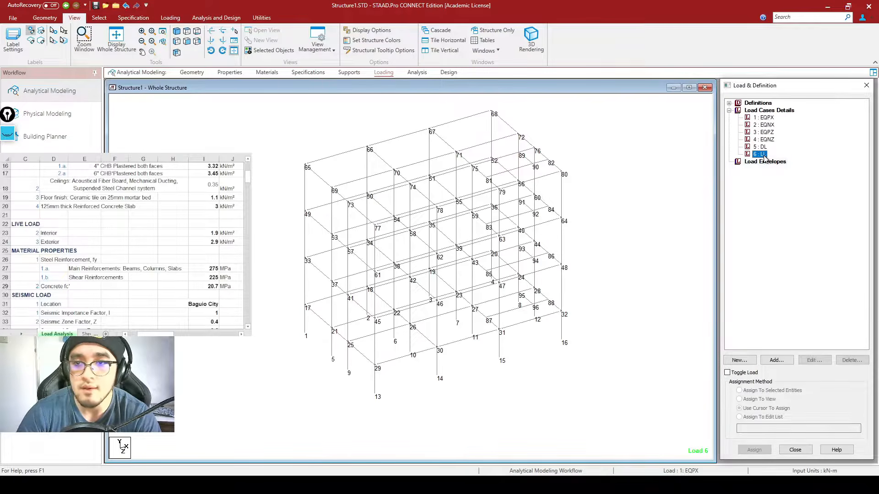
left_click(776, 364)
left_click_drag(436, 116, 481, 126)
left_click(361, 183)
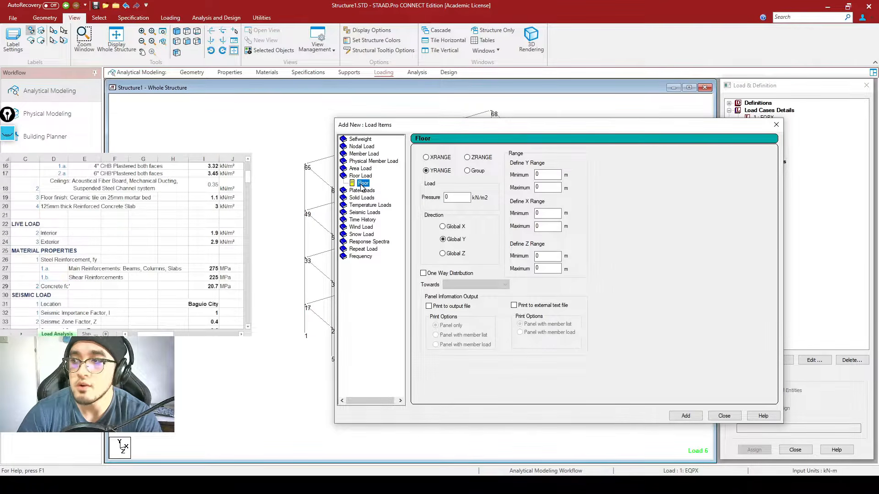
left_click(466, 171)
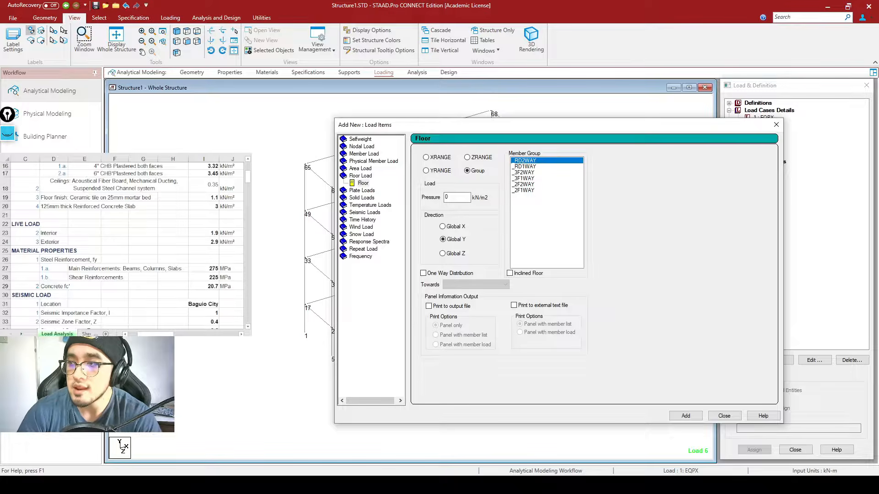
Step: Look up the exterior live load in the spreadsheet and add a -2.9 kN/m2 Global Y floor load to group RD2WAY
left_click(120, 252)
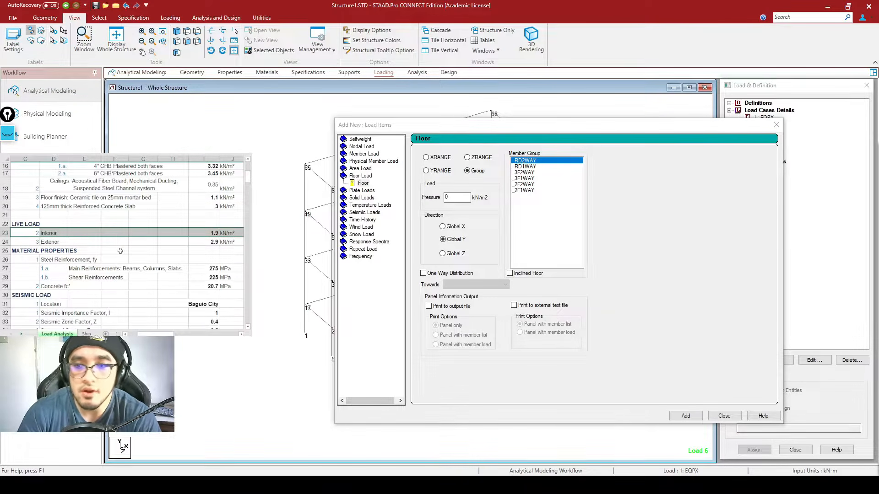
left_click(173, 260)
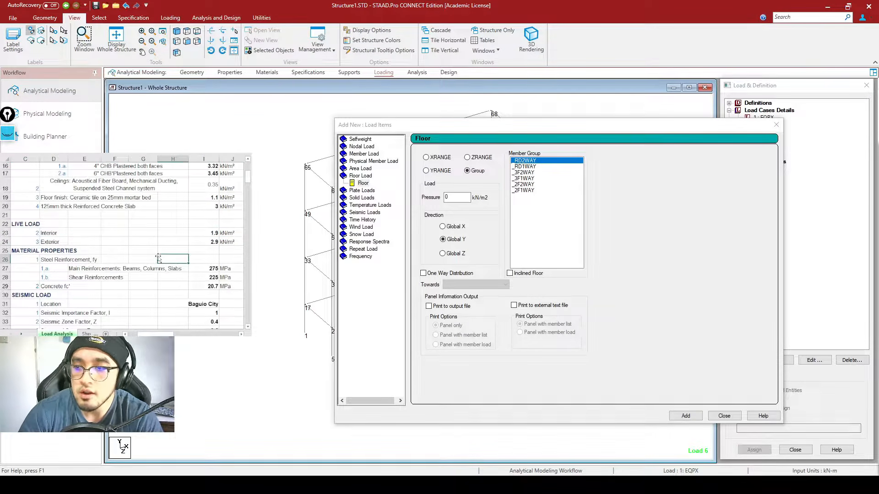
left_click(5, 242)
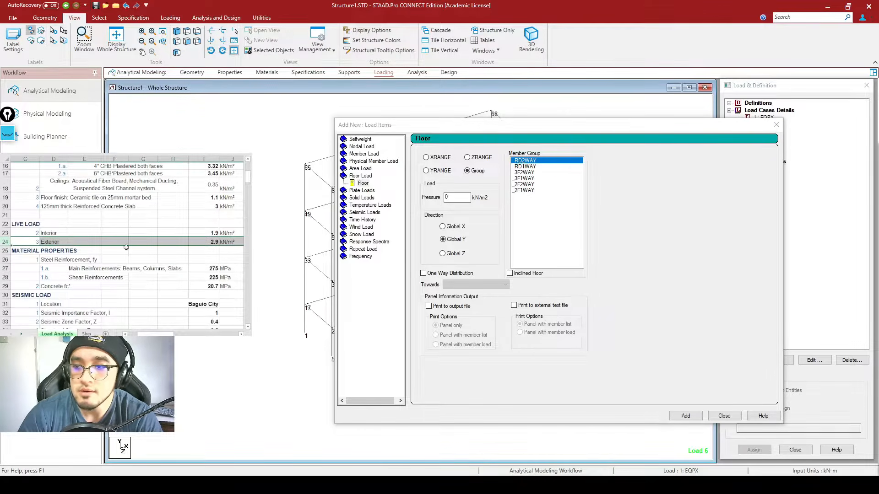
left_click(214, 243)
left_click_drag(214, 243, 24, 241)
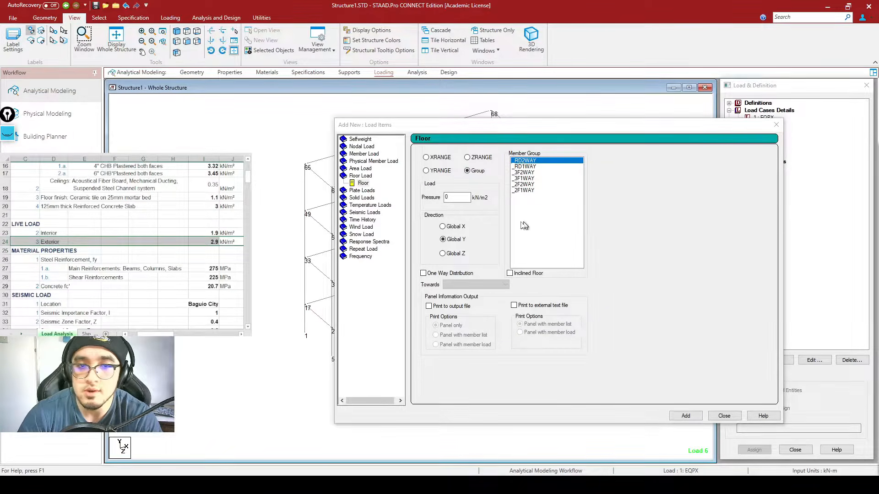
double_click(457, 198)
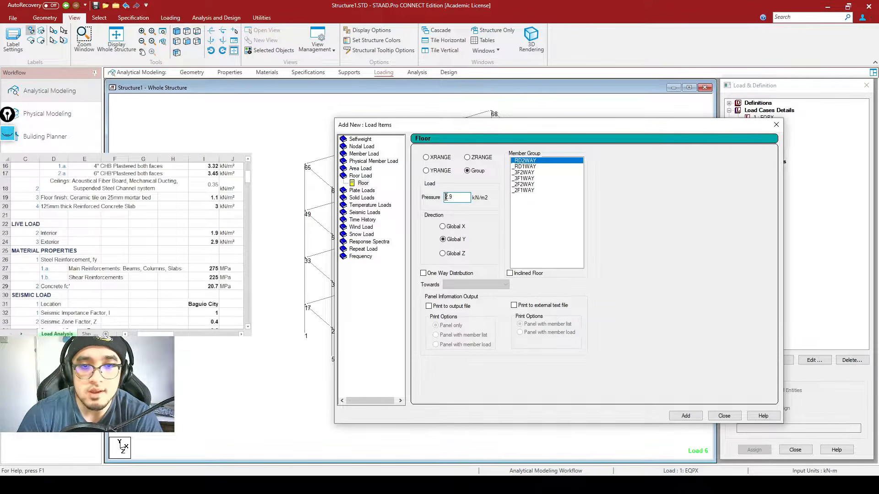
type("-")
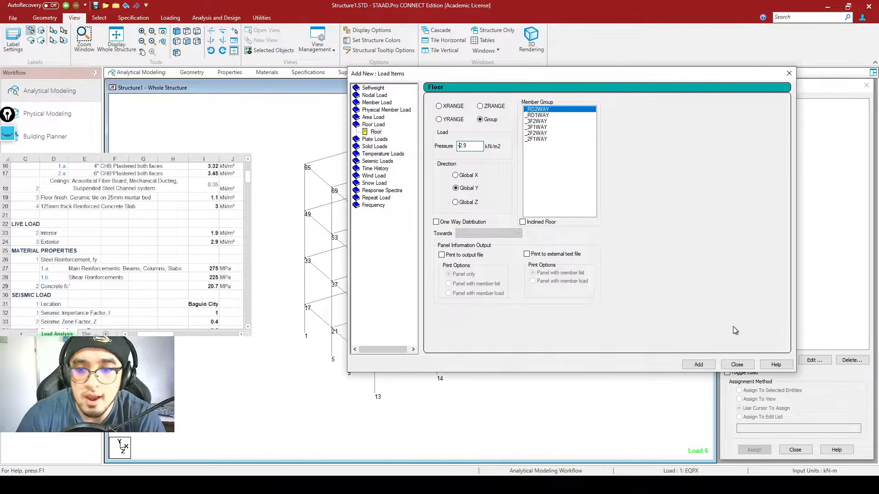
left_click(703, 365)
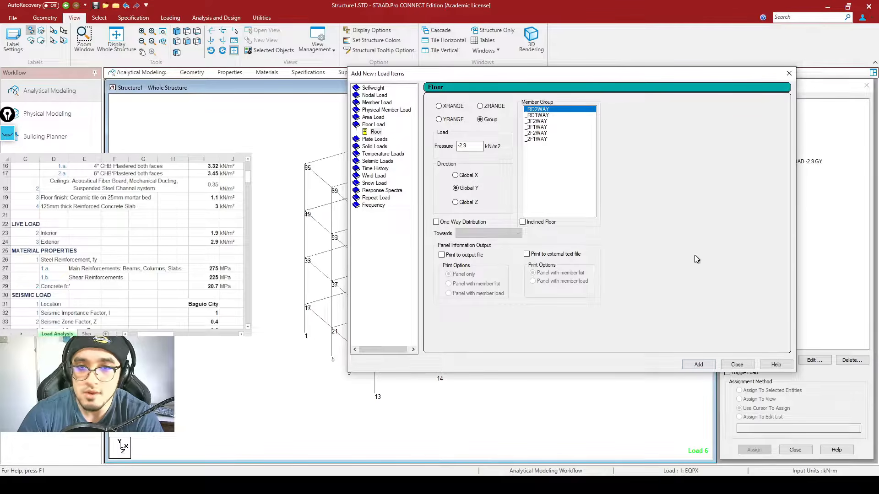
Step: Add a -2.9 kN/m2 Global Y floor load to group RD1WAY with one-way distribution towards the default longer direction
left_click(538, 116)
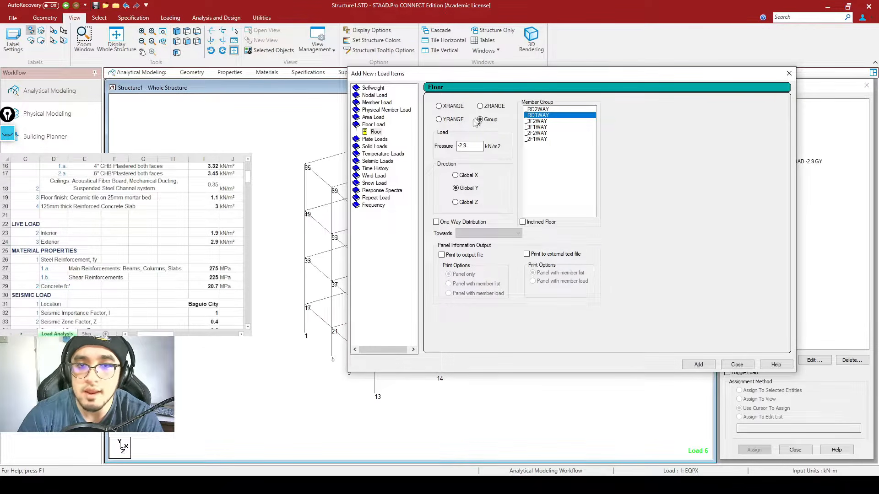
left_click_drag(478, 145, 450, 142)
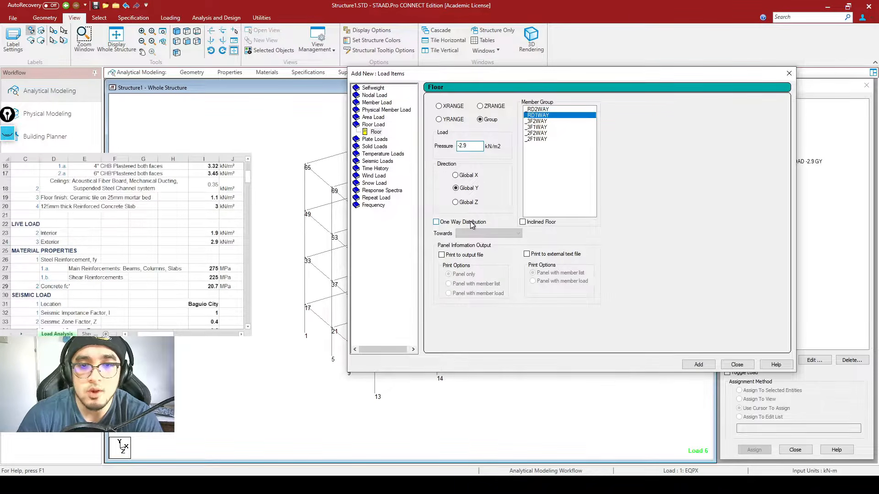
left_click(436, 223)
left_click(696, 366)
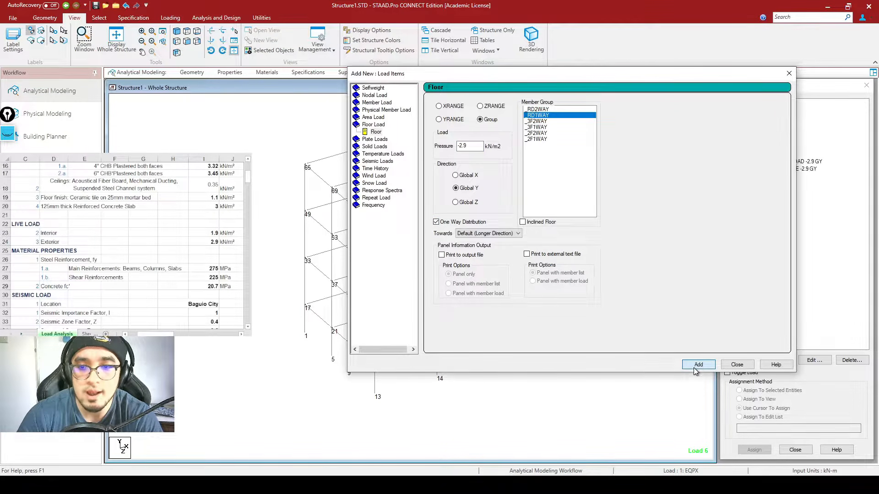
Step: Look up the interior live load in the spreadsheet and add a -1.9 kN/m2 floor load to group 3F2WAY without one-way distribution
left_click(549, 121)
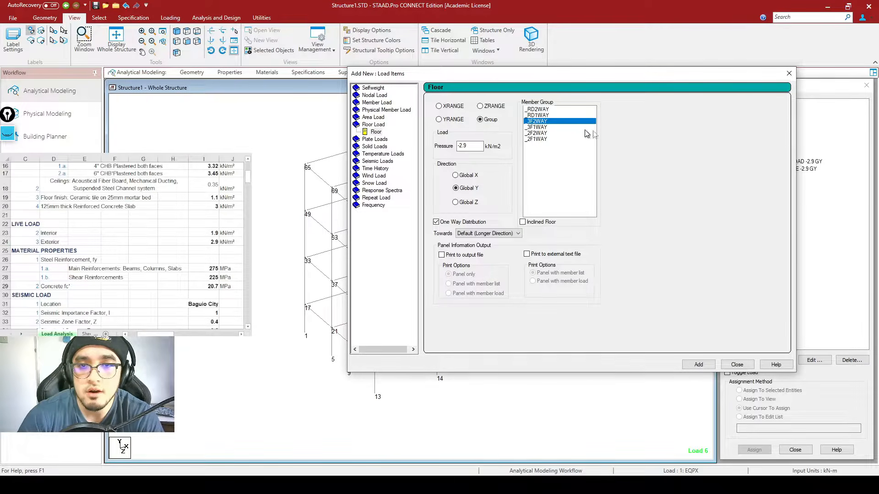
left_click(34, 242)
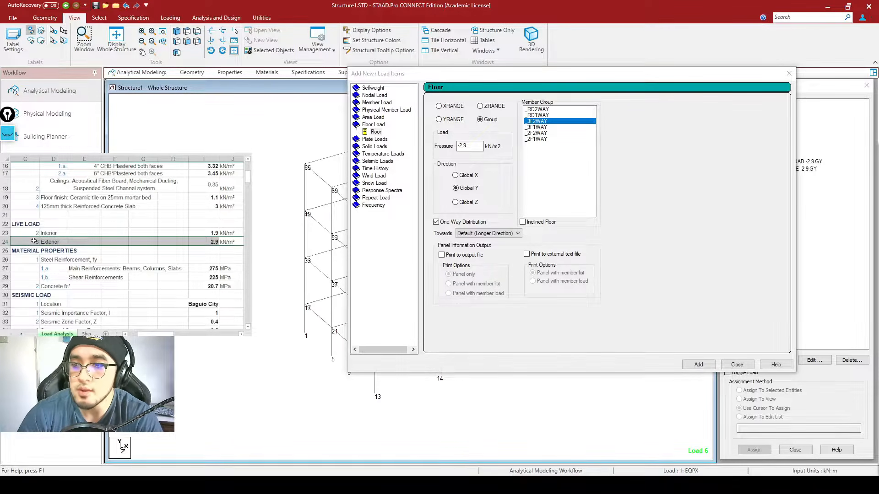
left_click(5, 233)
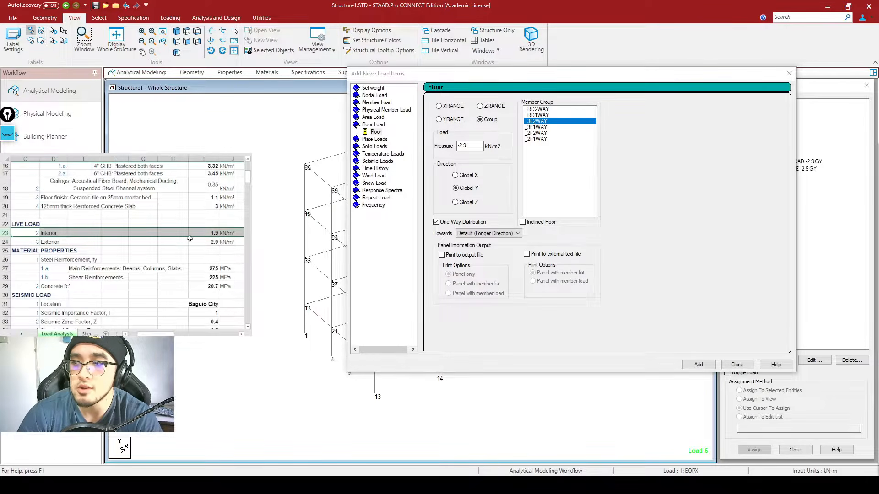
left_click(209, 233)
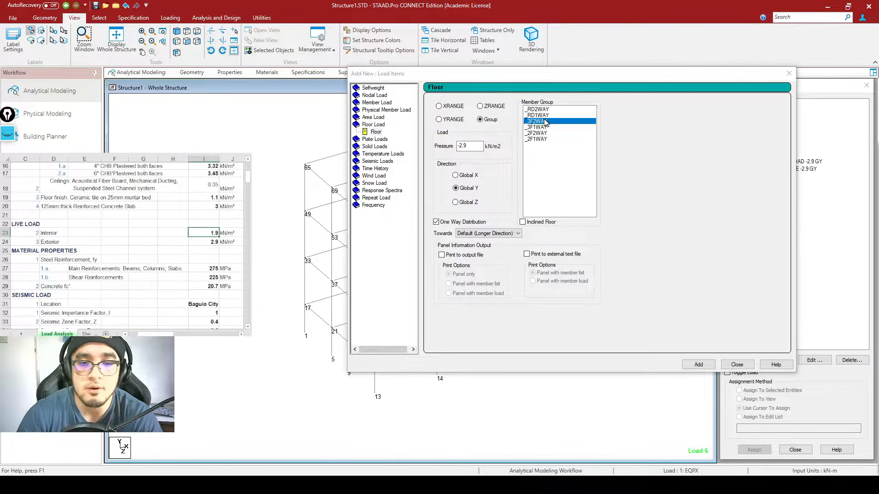
left_click_drag(476, 146, 439, 142)
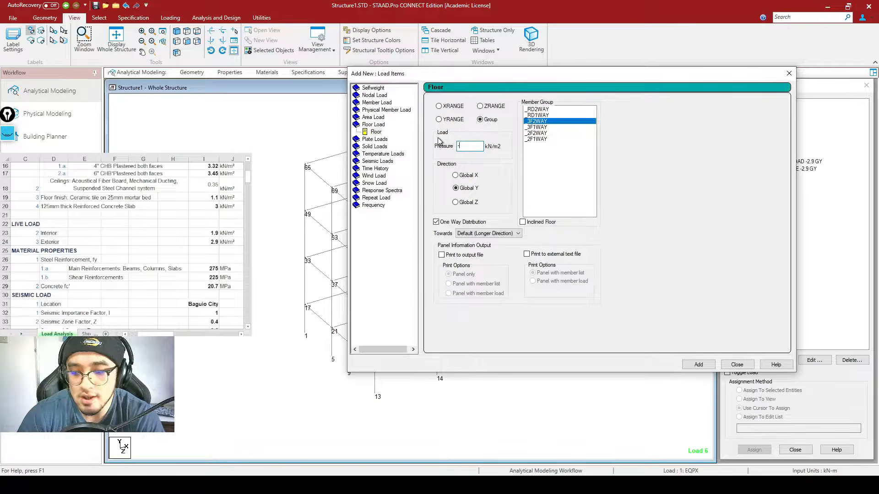
left_click(436, 222)
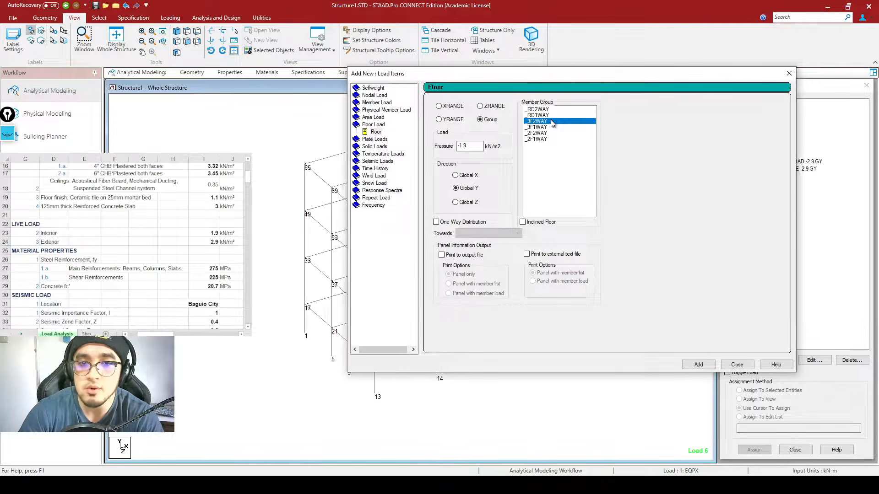
left_click(699, 365)
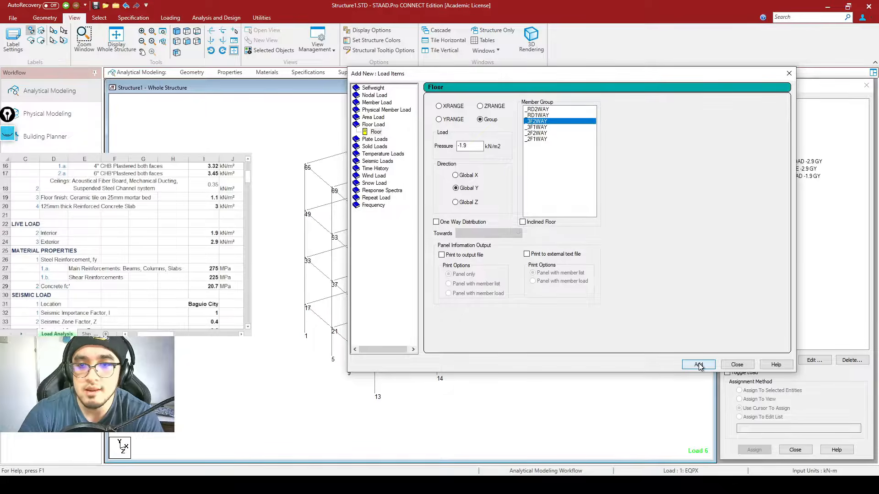
Step: Add a -1.9 kN/m2 Global Y floor load to group 3F1WAY with one-way distribution towards the default longer direction
left_click(541, 133)
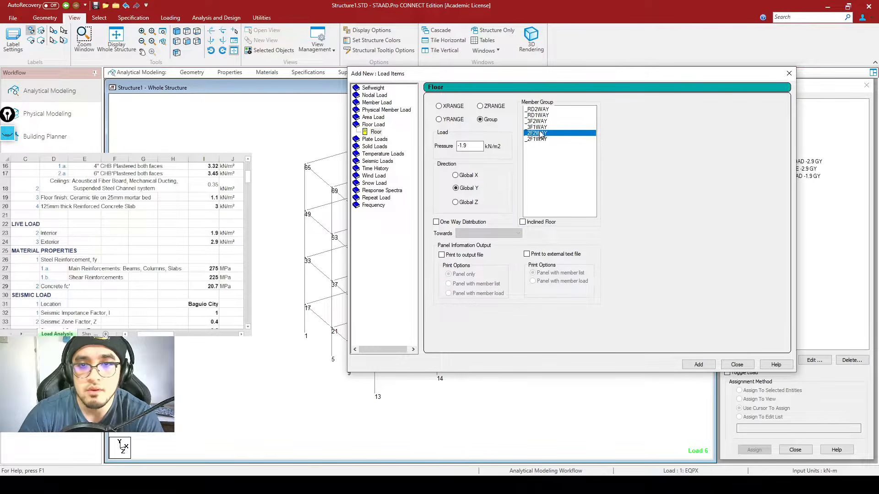
left_click(542, 127)
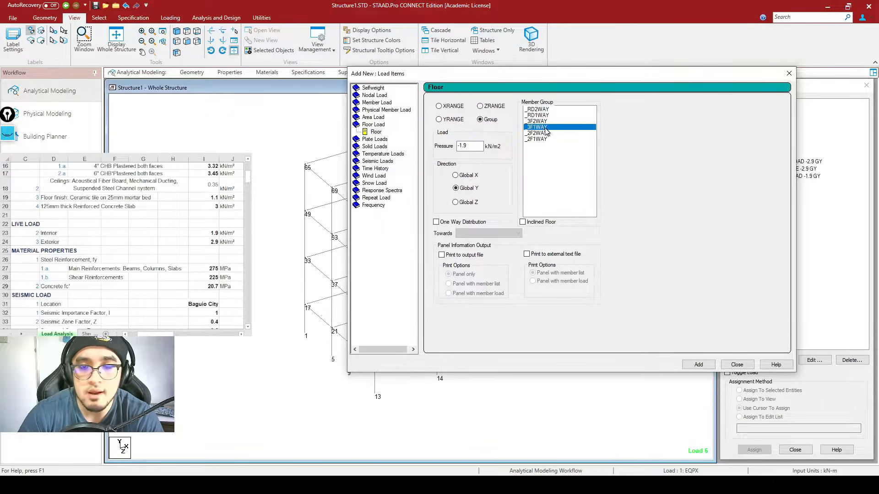
left_click(436, 222)
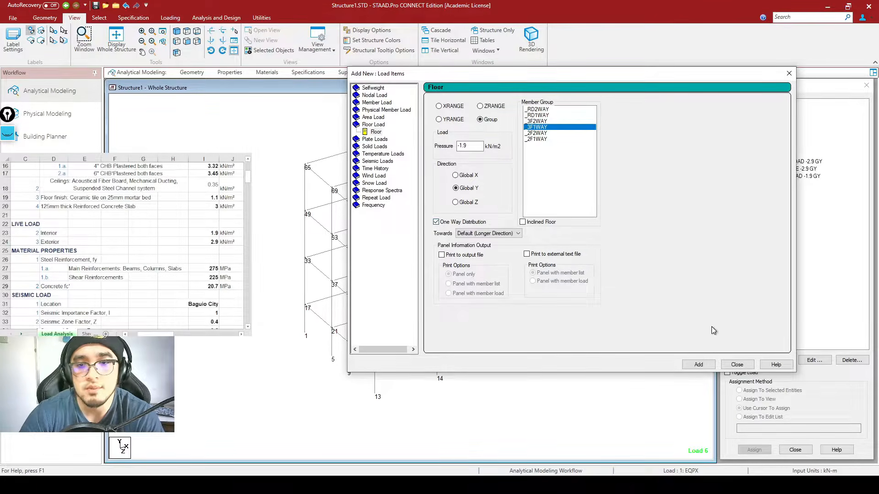
left_click(699, 364)
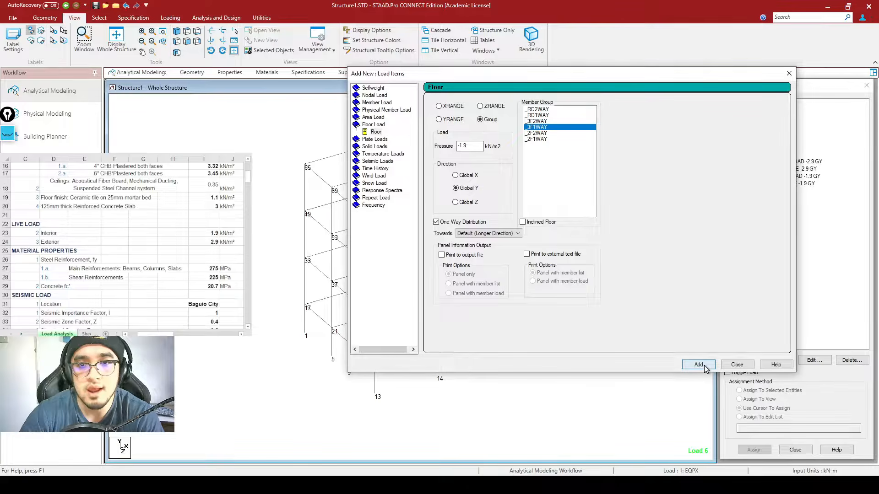
Step: Add a -1.9 kN/m2 Global Y floor load to group 2F2WAY without one-way distribution
left_click(544, 133)
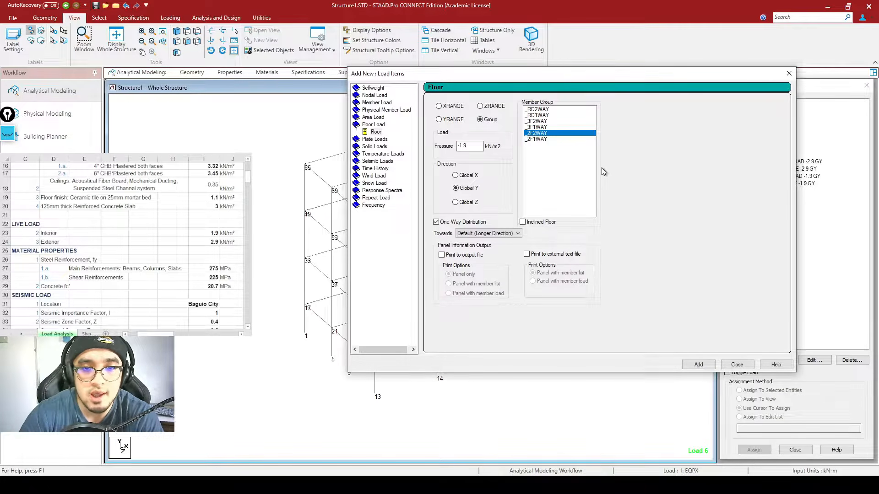
left_click(436, 222)
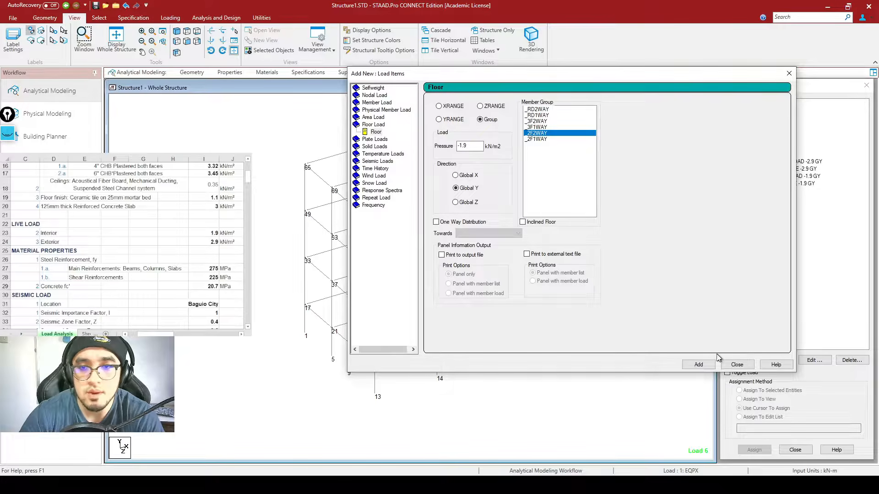
left_click(710, 364)
Step: Add a -1.9 kN/m2 one-way floor load to group 2F1WAY and finish adding load items
left_click(542, 139)
left_click(436, 221)
left_click(699, 365)
left_click(737, 365)
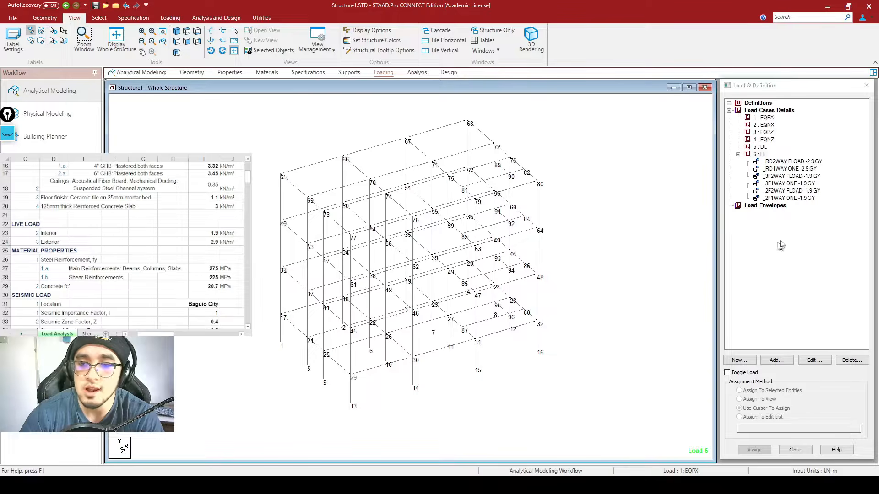
Step: Display the LL floor loads on the model and examine their distribution on the roof and floor levels
left_click(776, 161)
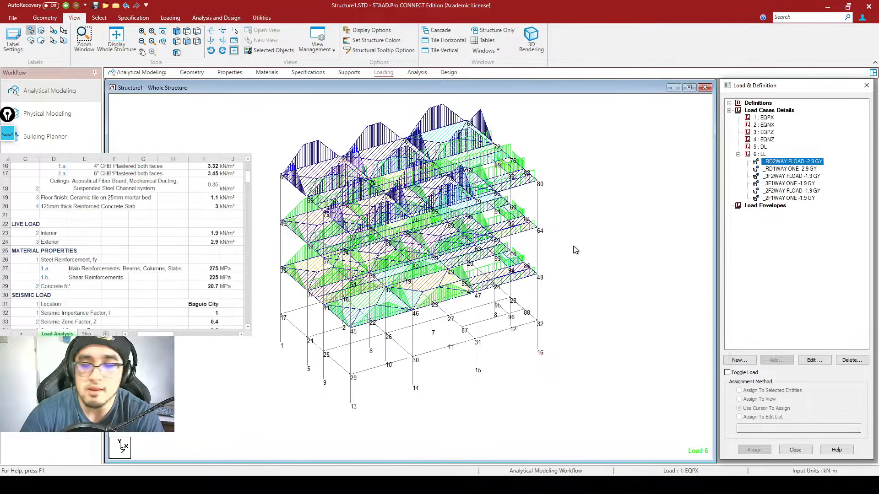
left_click(591, 252)
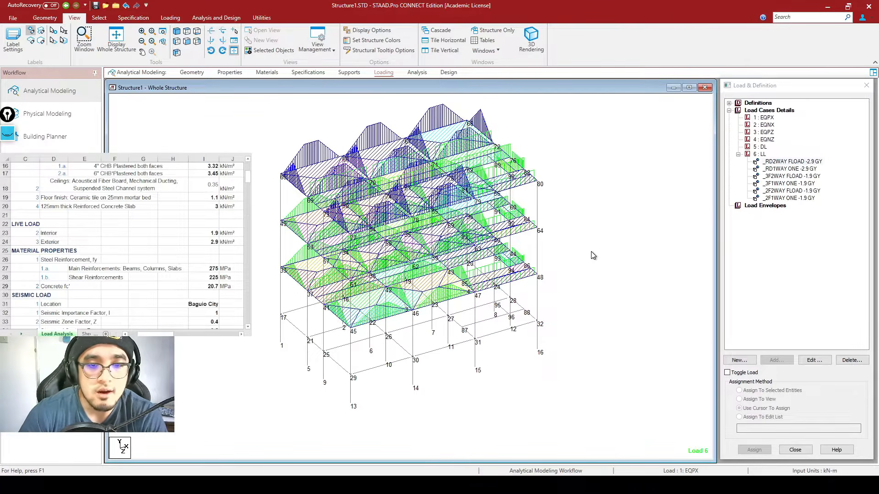
key("Up")
key("Up")
key("Up")
key("Up")
key("Up")
key("Up")
key("Up")
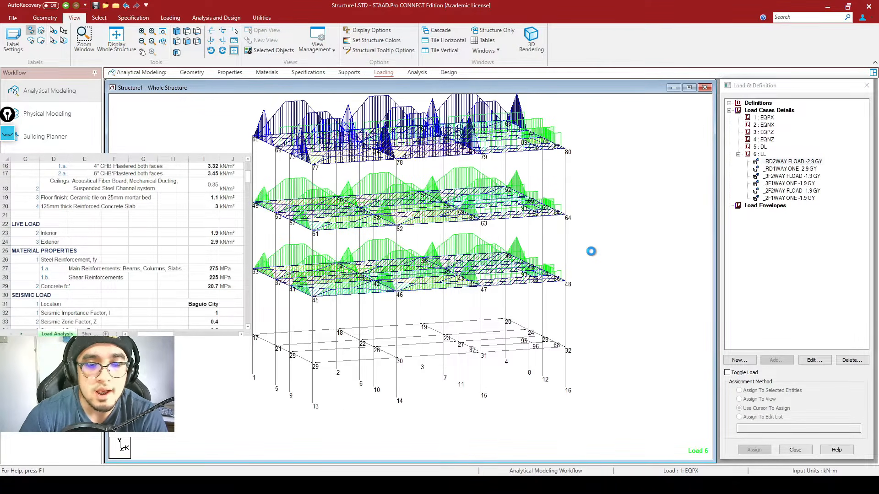
middle_click_drag(504, 224, 527, 297)
scroll(630, 272, "down", 1)
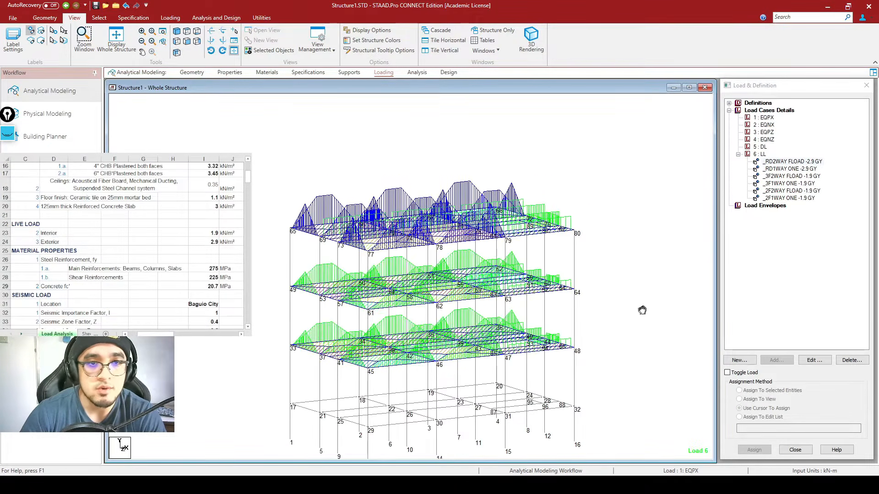
middle_click_drag(639, 312, 643, 294)
scroll(358, 159, "down", 1)
left_click_drag(276, 164, 577, 401)
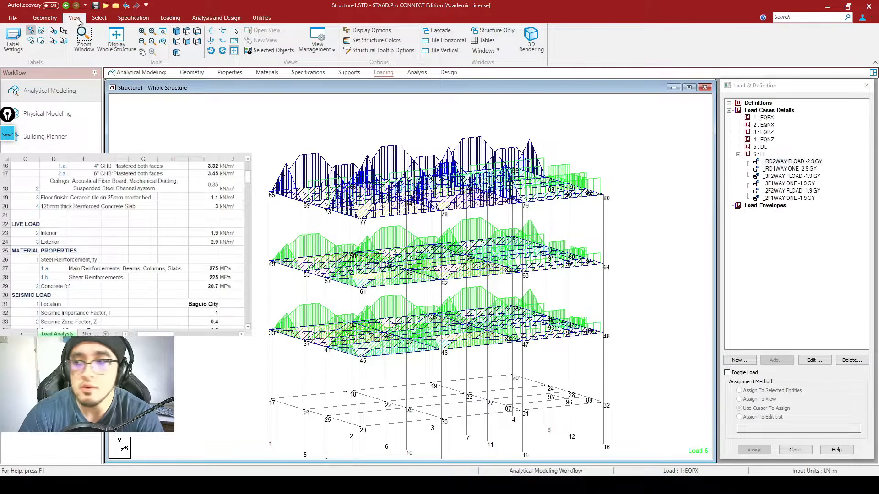
Step: Open the diagram scale settings and enter 5 kN/m per m as the distributed force load scale
left_click(20, 42)
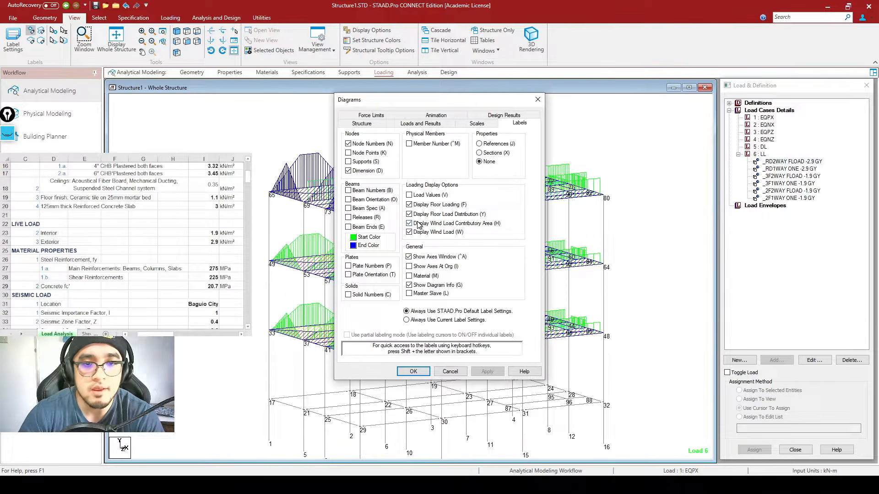
left_click(484, 127)
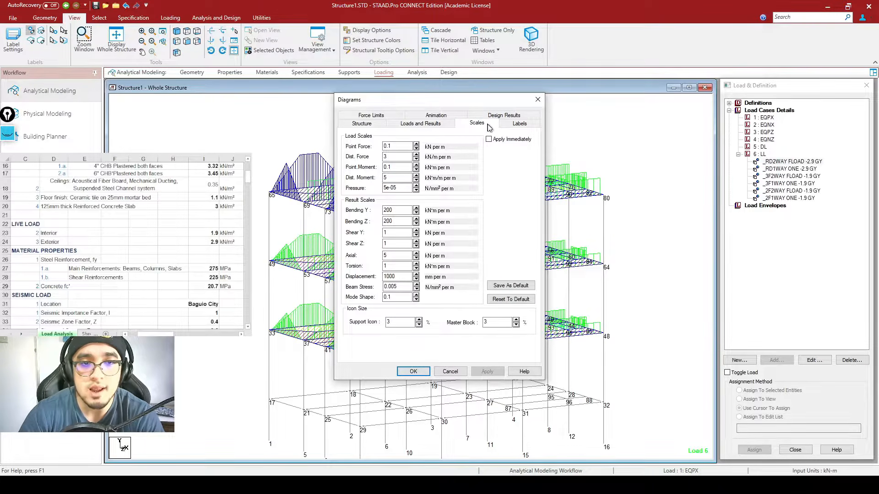
double_click(386, 157)
type("5")
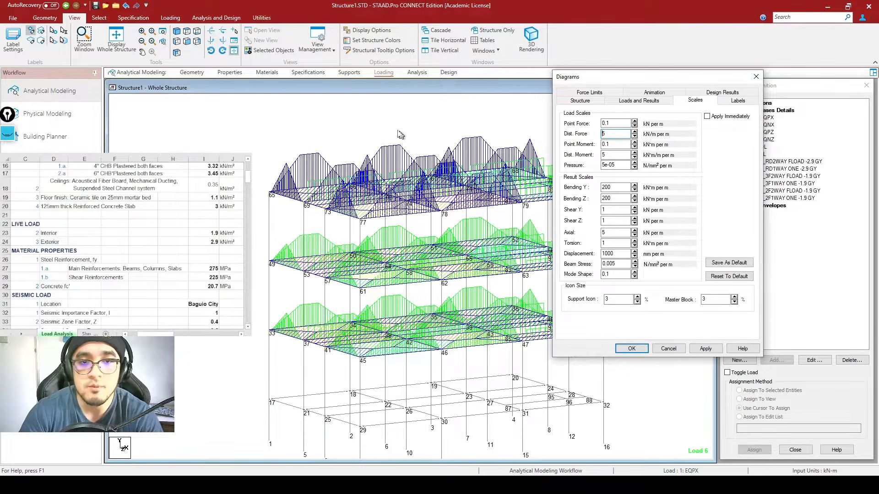
Step: Try a distributed force load scale of 10 kN/m per m on the model
left_click_drag(613, 133, 579, 130)
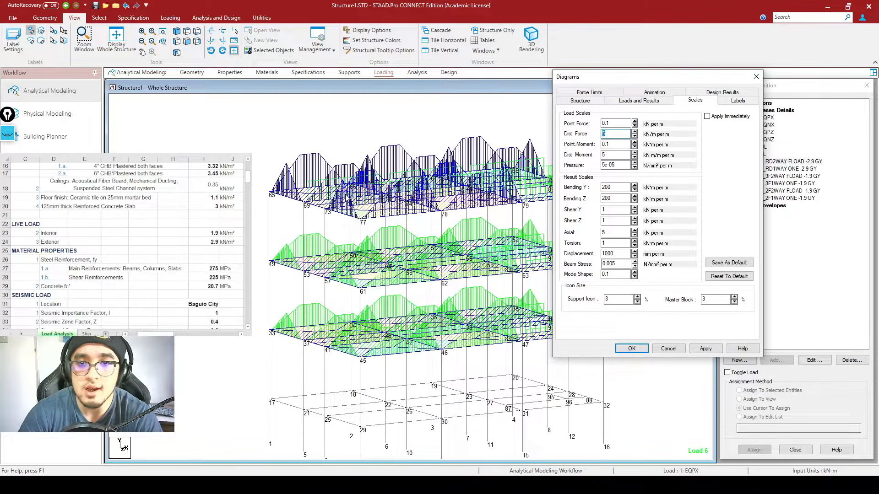
left_click(620, 133)
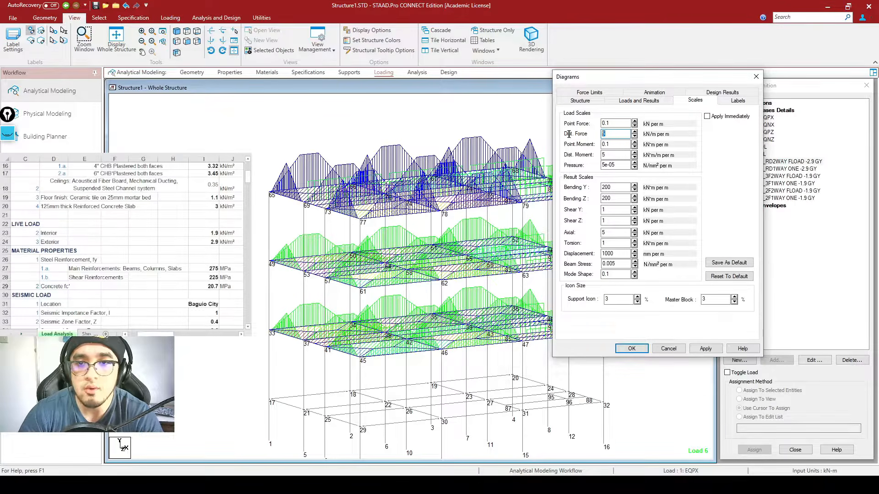
type("10")
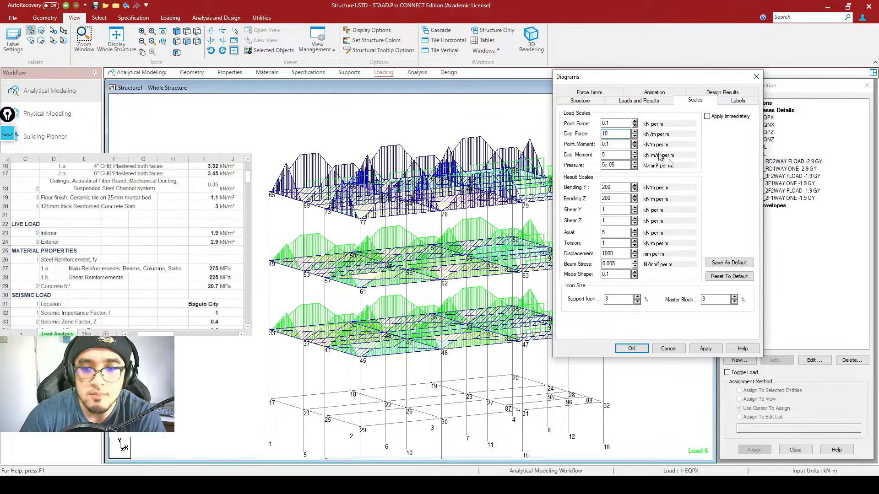
left_click(707, 348)
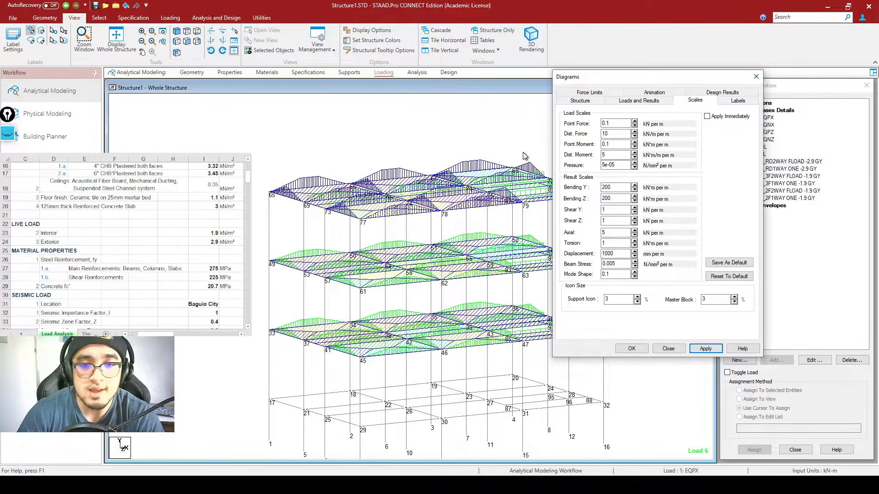
Step: Try a distributed force load scale of 0.5 kN/m per m on the model
double_click(611, 134)
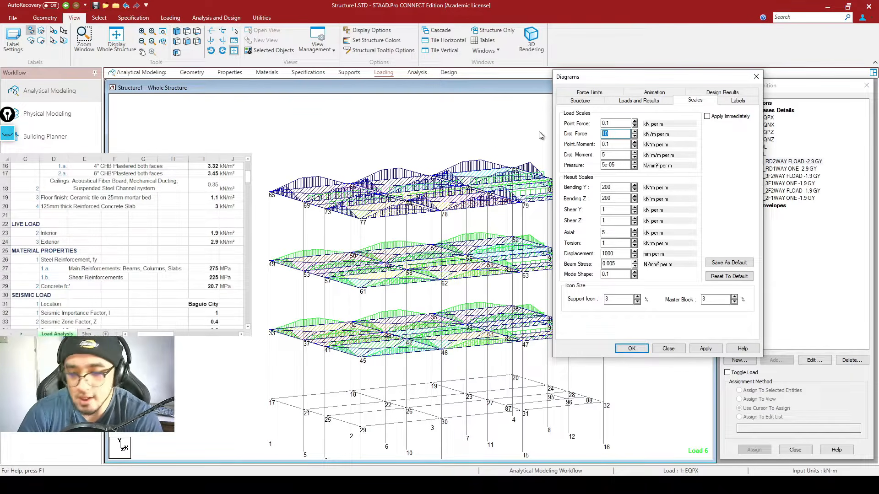
type(".5")
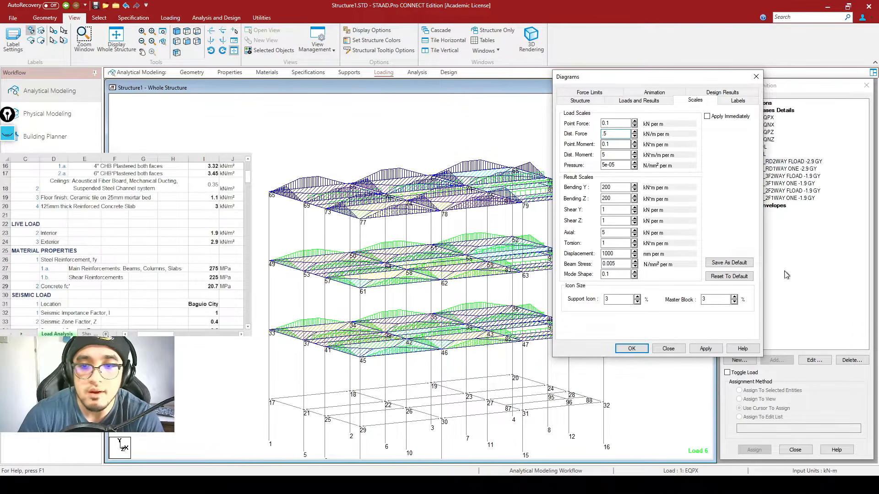
left_click(705, 352)
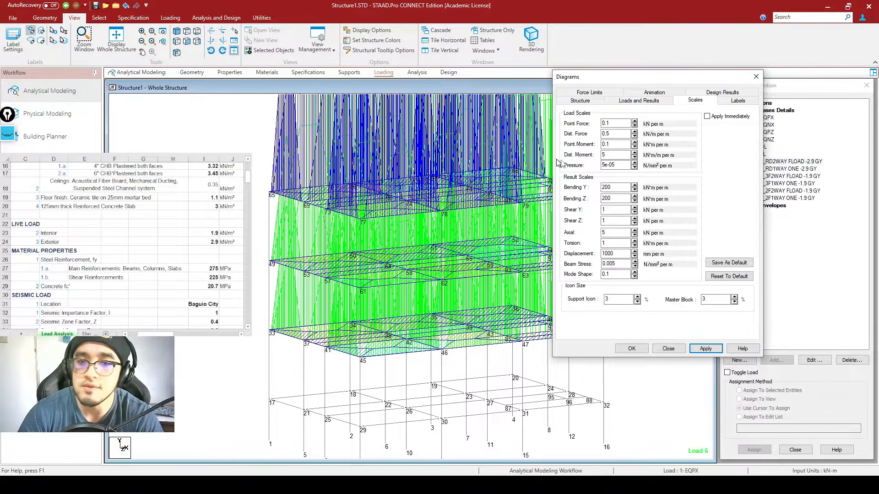
Step: Set the distributed force load scale to 5 kN/m per m and accept the diagram settings
double_click(608, 134)
type("5")
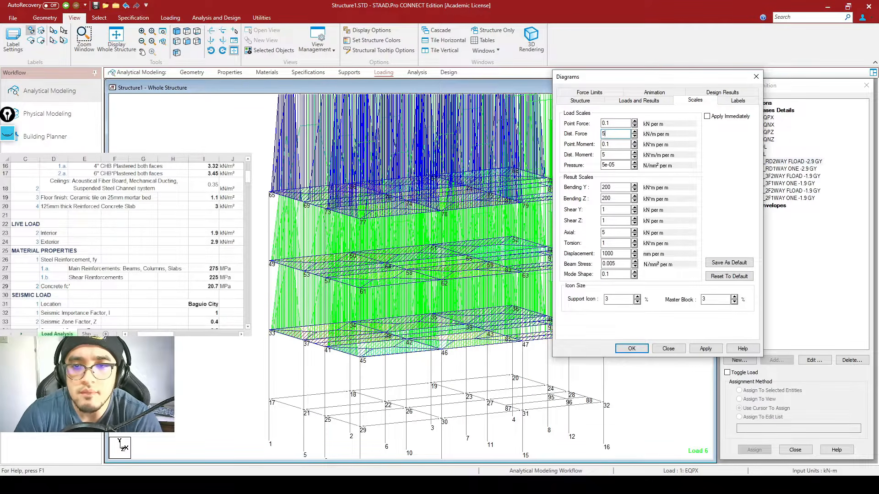
left_click(708, 350)
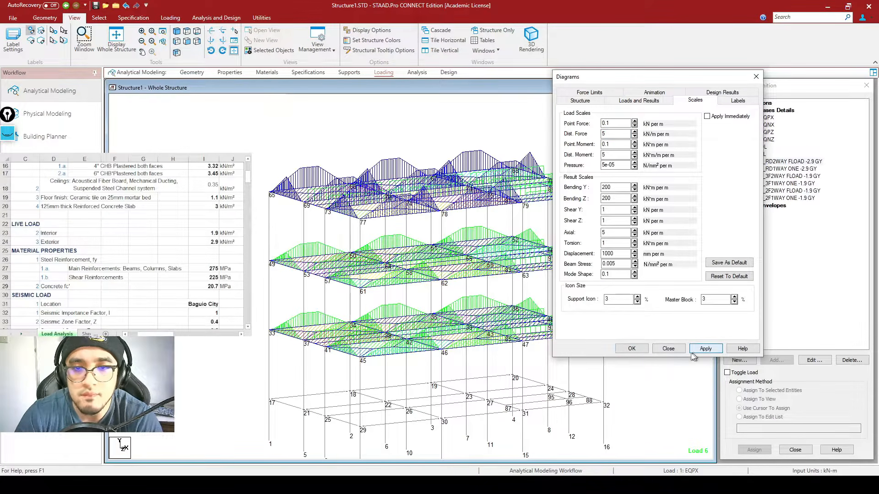
left_click(631, 349)
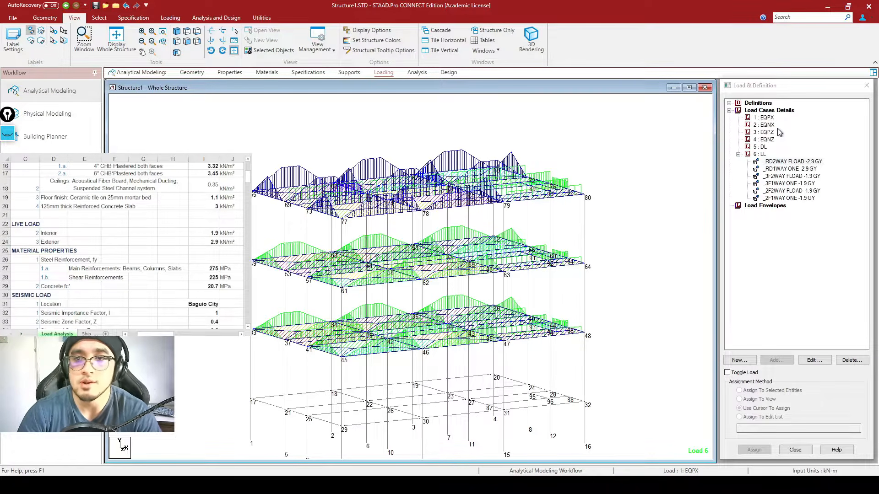
Step: Try to add a seismic load item to load case EQPX
left_click(729, 103)
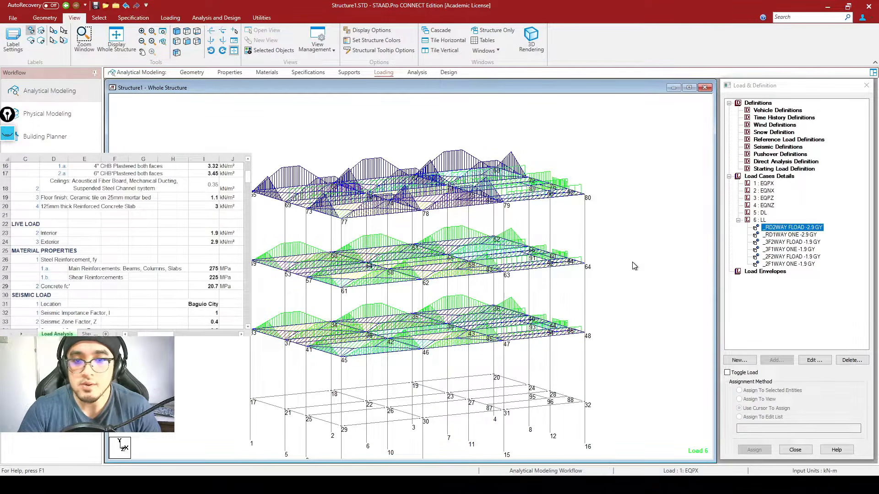
left_click(769, 185)
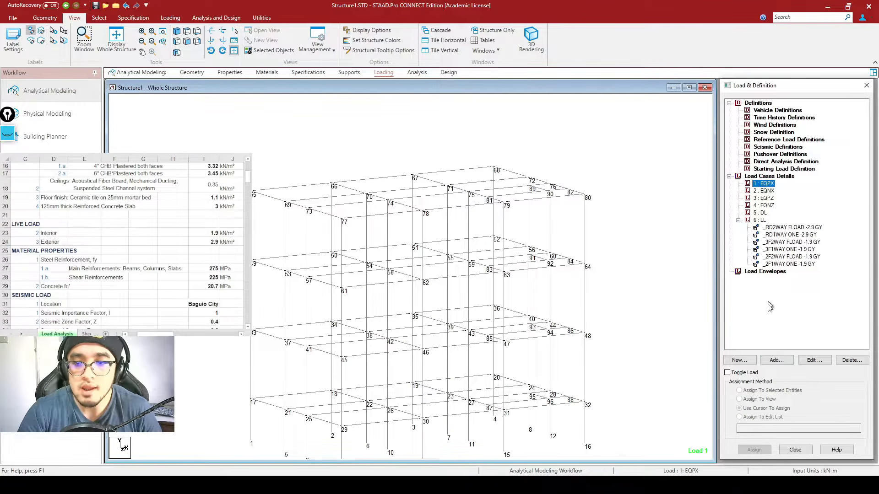
left_click(779, 361)
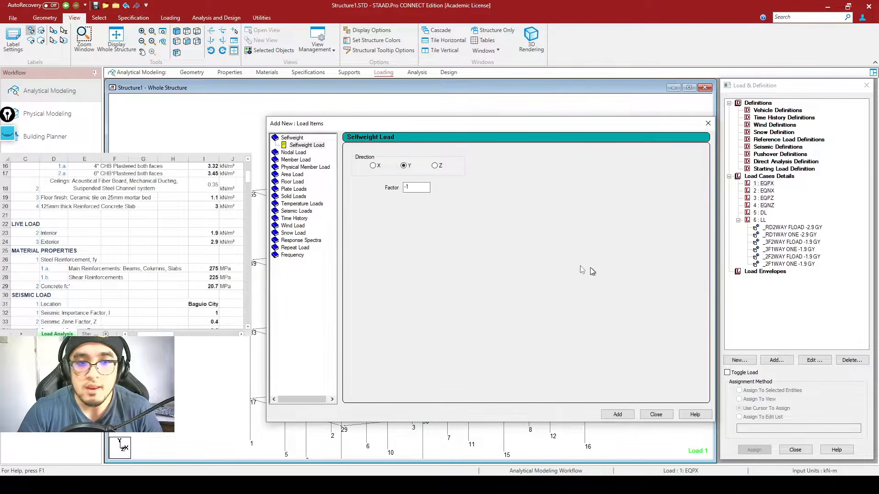
left_click_drag(388, 123, 379, 86)
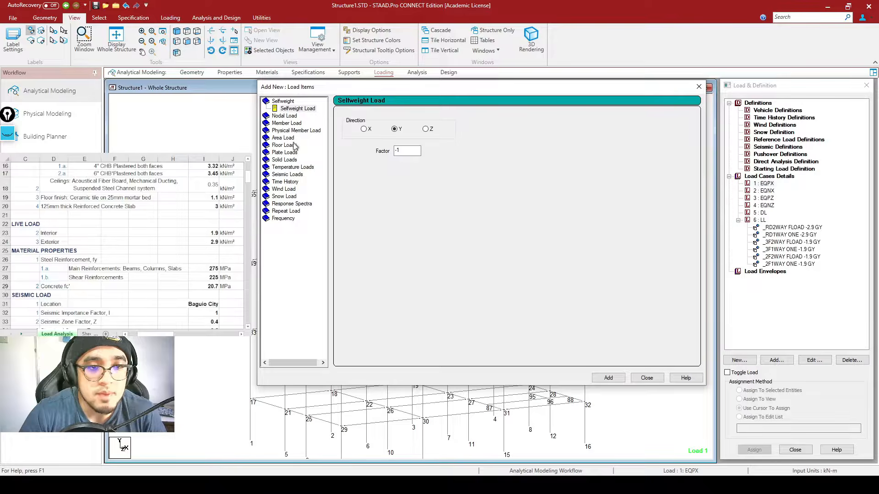
left_click(295, 175)
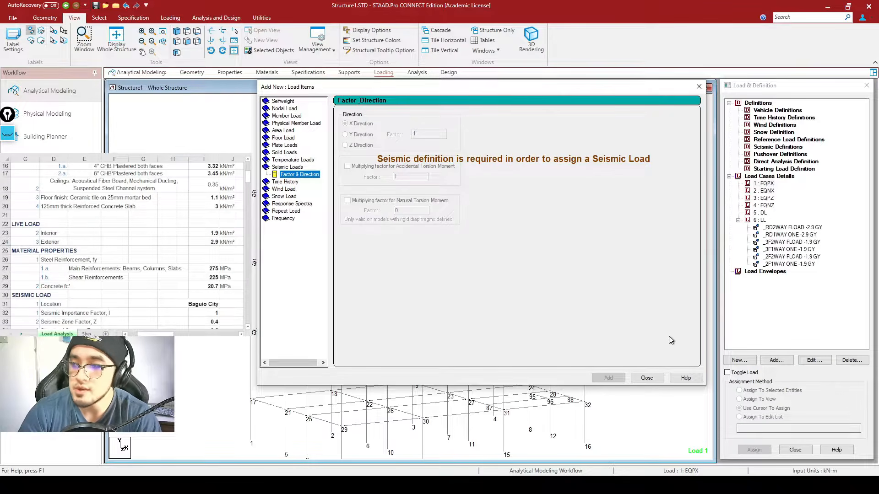
left_click(646, 378)
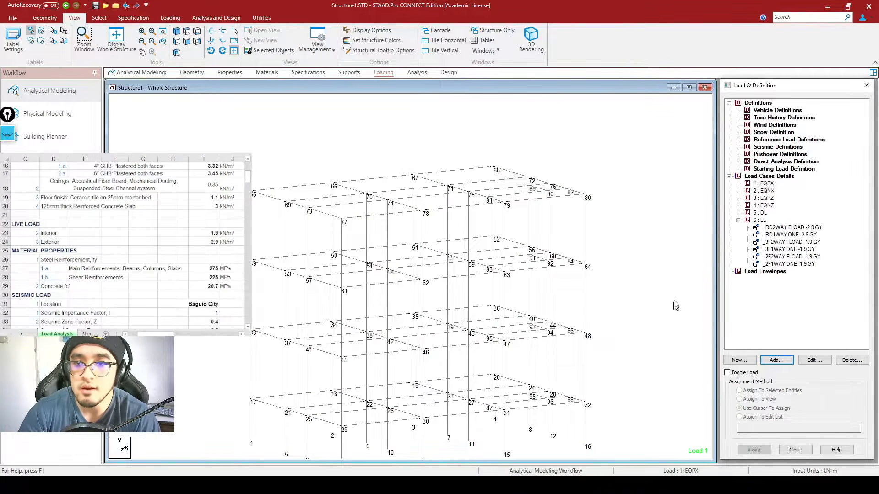
Step: Start a new seismic definition and choose UBC 1997 as the code type
left_click(770, 149)
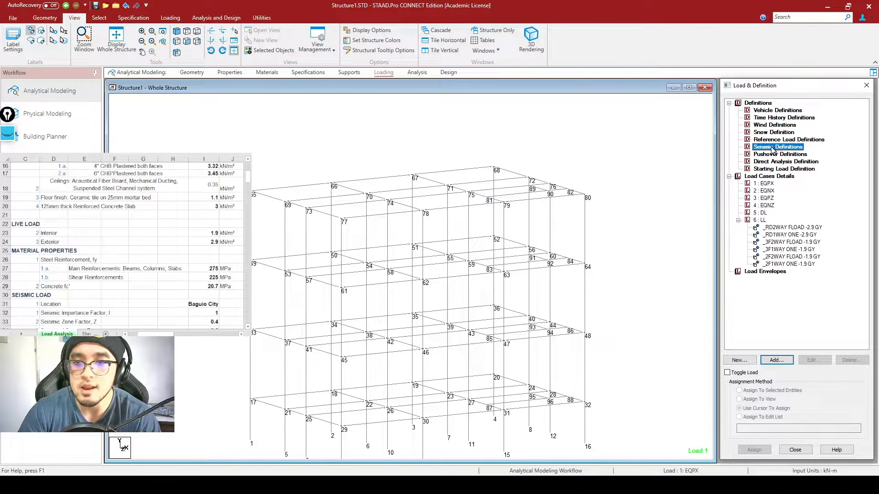
left_click(776, 360)
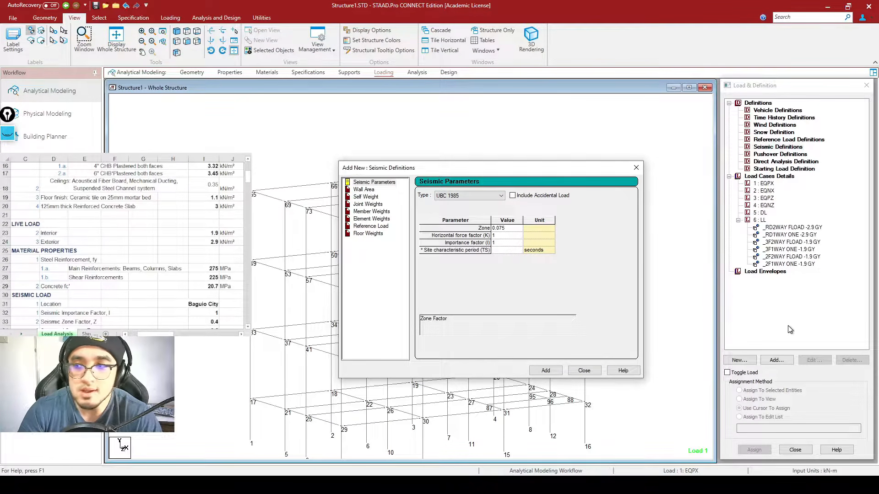
left_click(463, 196)
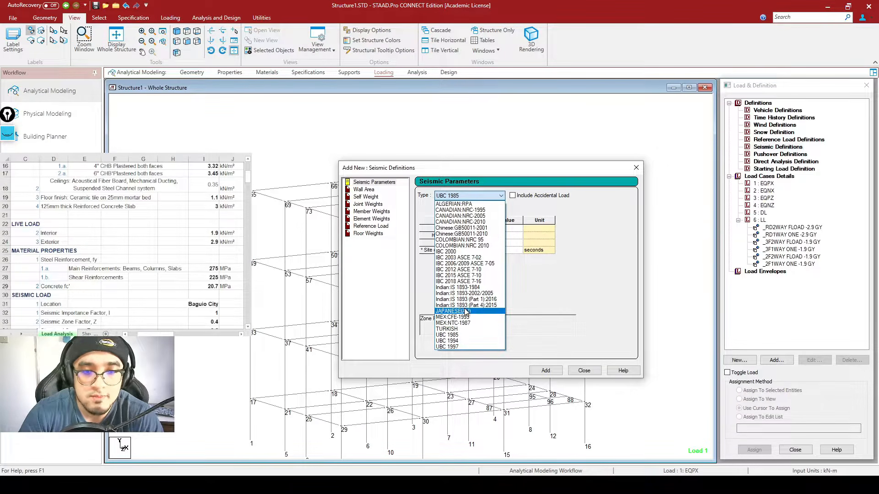
left_click(455, 347)
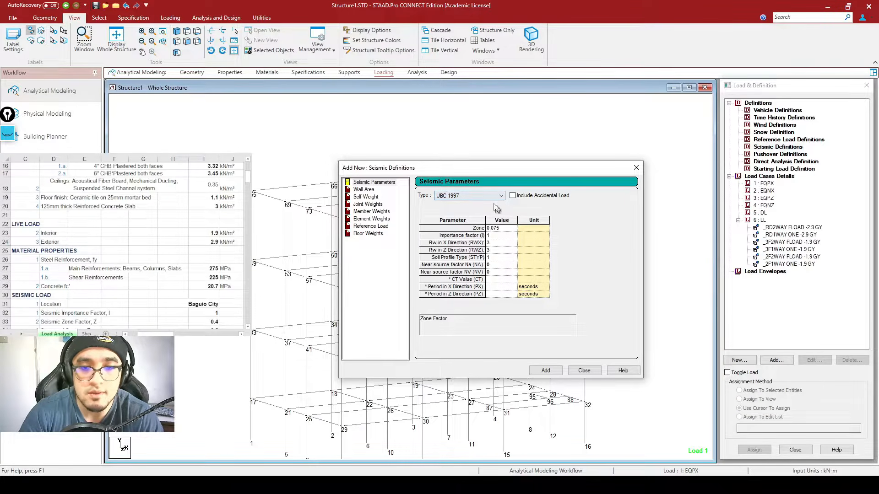
left_click_drag(478, 170, 533, 120)
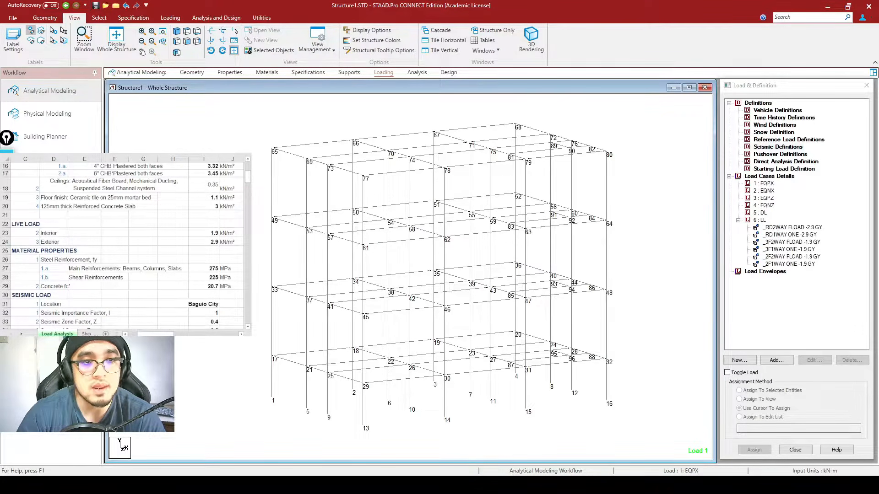
left_click_drag(256, 177, 293, 167)
left_click_drag(303, 159, 308, 160)
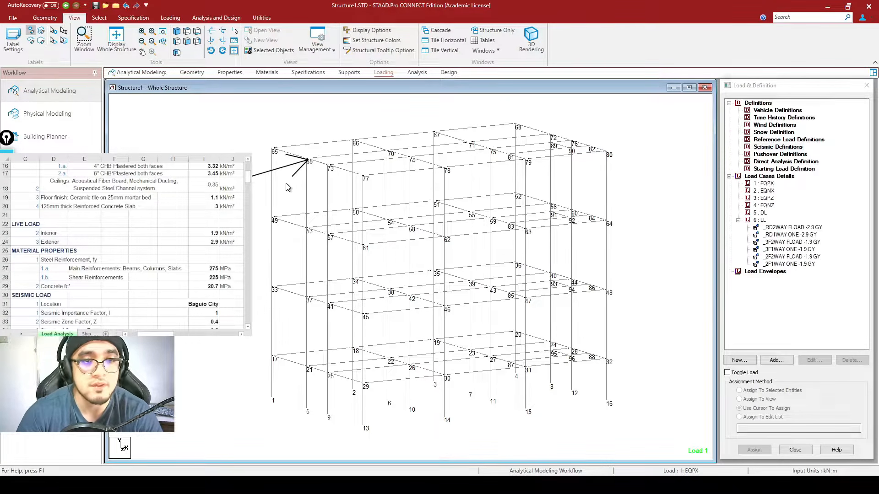
left_click_drag(252, 176, 322, 140)
key("ctrl+shift+7")
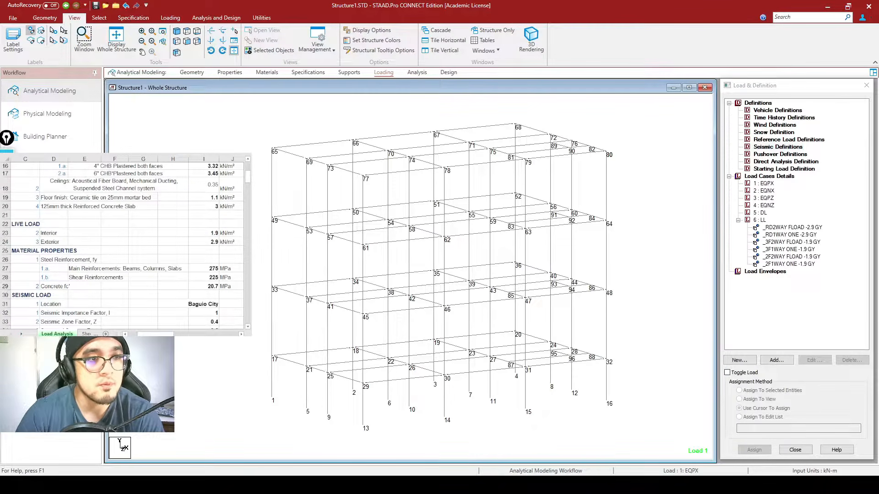
left_click(187, 32)
scroll(453, 266, "down", 3)
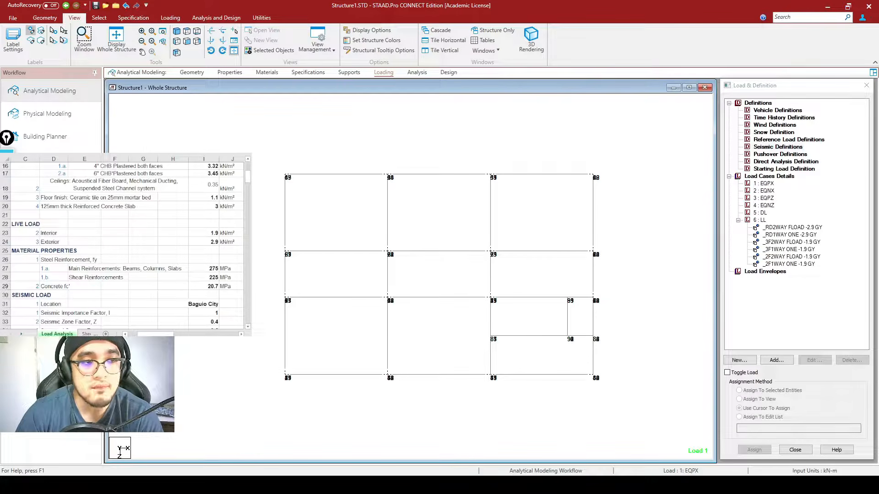
left_click_drag(252, 276, 284, 280)
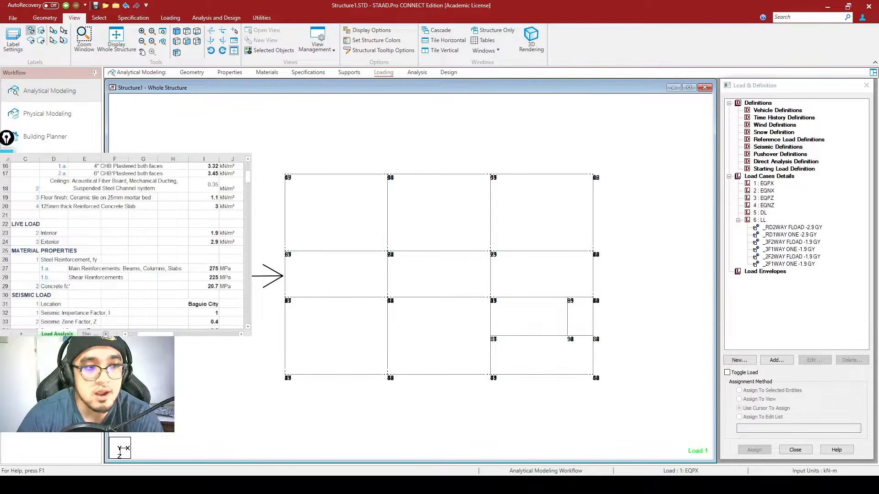
left_click_drag(278, 168, 295, 184)
left_click_drag(372, 162, 396, 184)
left_click_drag(483, 163, 501, 184)
left_click_drag(582, 166, 590, 175)
mouse_move(271, 243)
left_mouse_down()
mouse_move(297, 265)
mouse_move(292, 261)
left_mouse_up()
left_click_drag(275, 294, 294, 310)
mouse_move(272, 364)
left_mouse_down()
mouse_move(297, 393)
mouse_move(292, 385)
left_mouse_up()
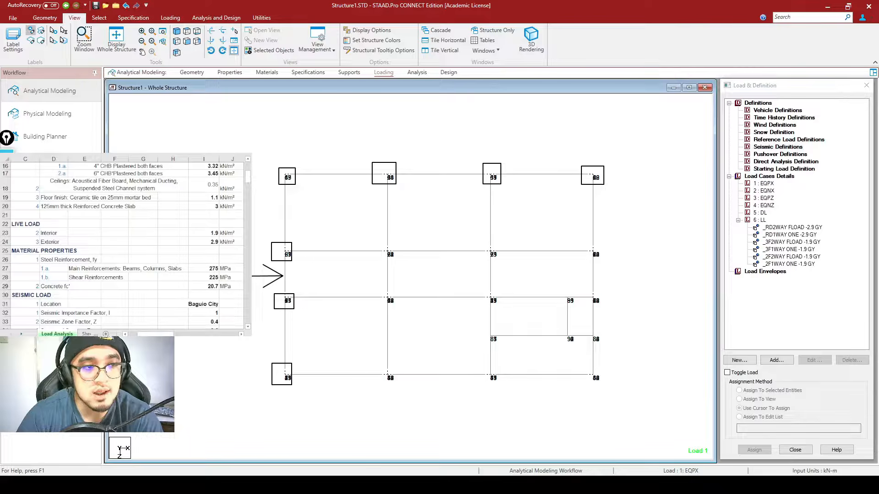
mouse_move(292, 174)
left_mouse_down()
mouse_move(355, 178)
mouse_move(302, 168)
mouse_move(290, 178)
left_mouse_up()
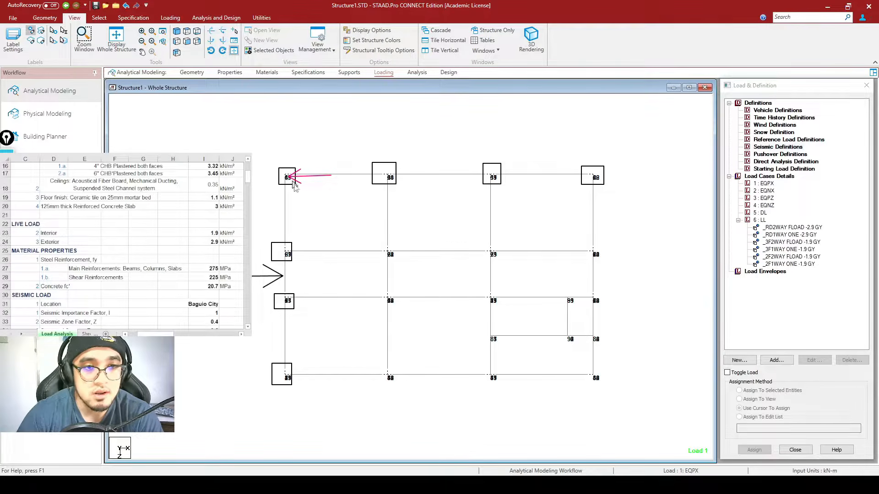
left_click_drag(331, 251, 286, 255)
left_click_drag(331, 298, 286, 303)
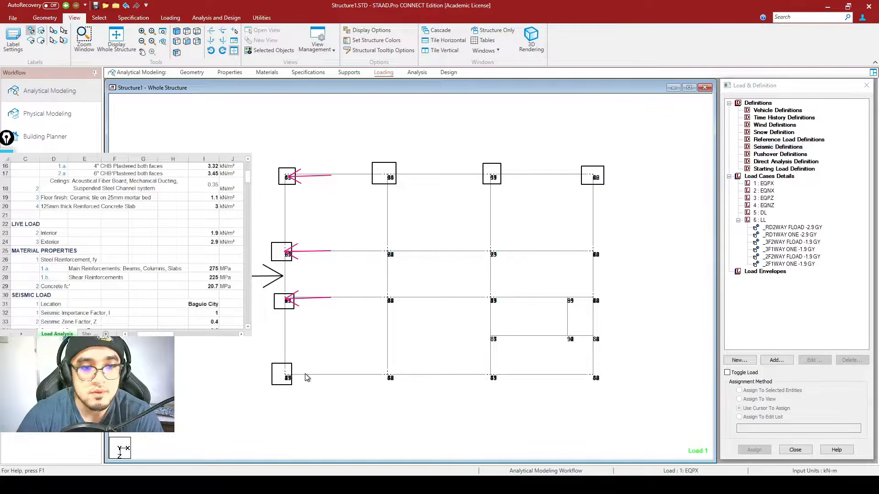
left_click_drag(318, 375, 287, 376)
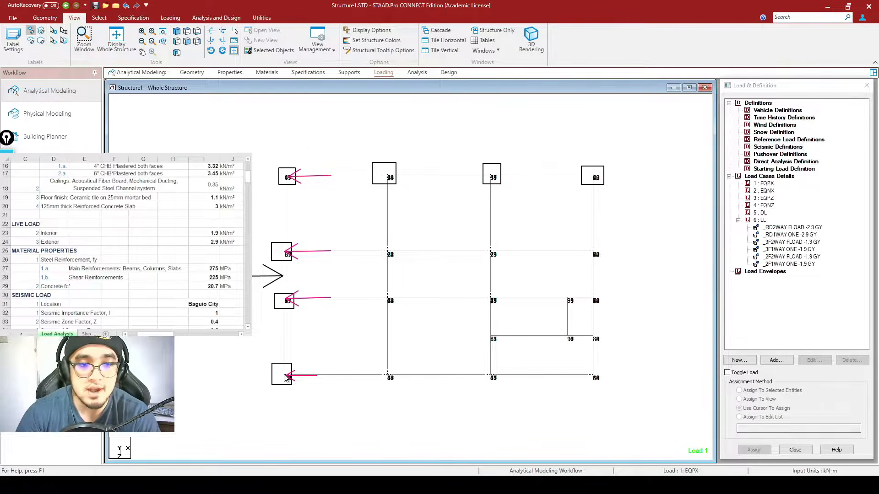
left_click_drag(430, 299, 390, 301)
left_click_drag(419, 375, 389, 378)
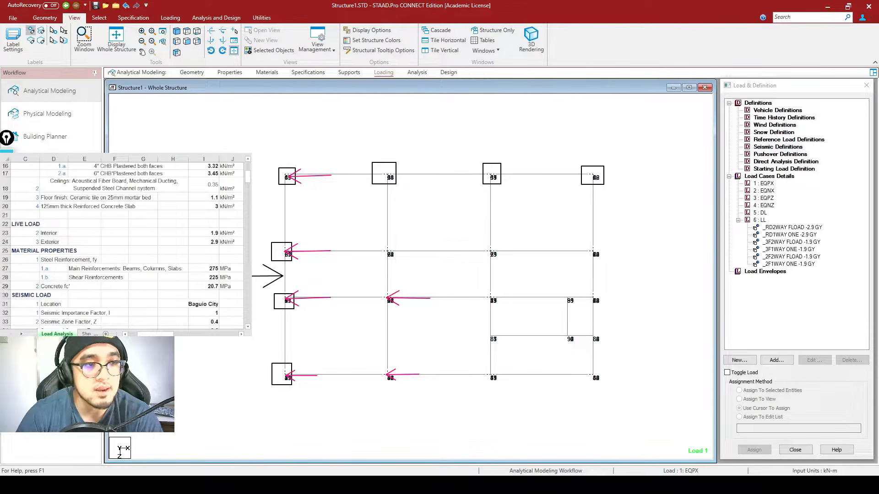
left_click(6, 242)
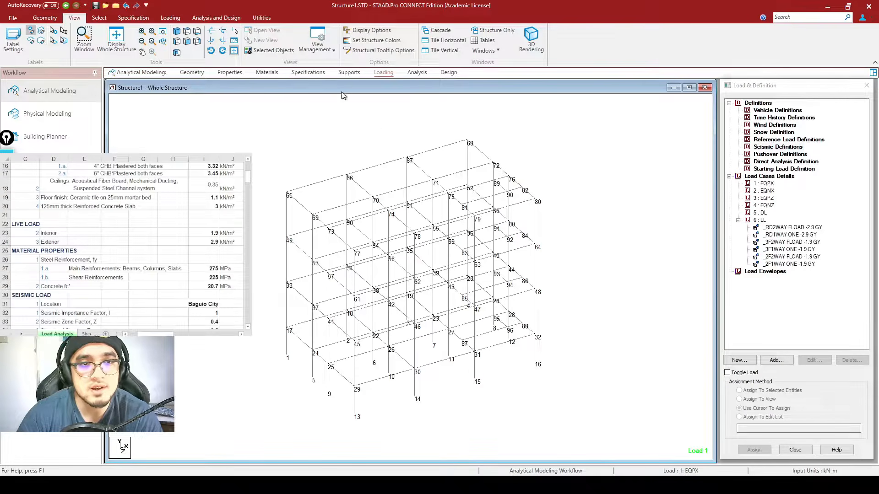
Step: Examine the floor diaphragm settings in the node specifications, including the number and floor level height
left_click(317, 75)
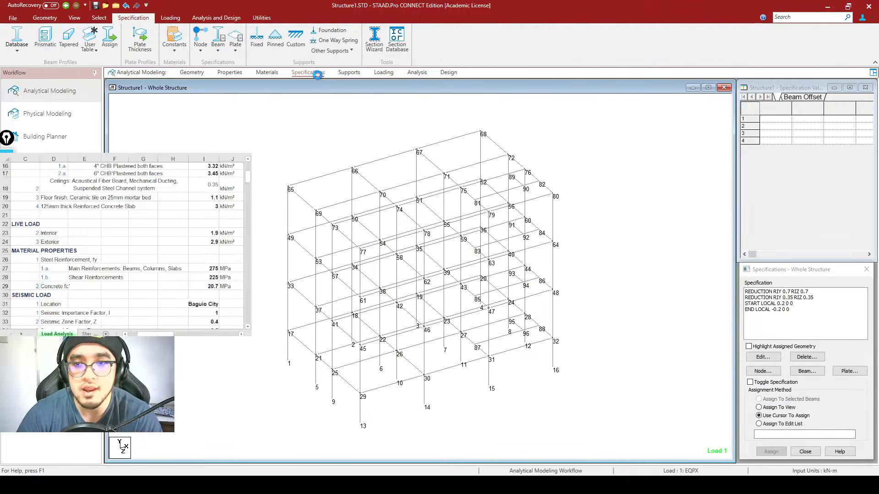
left_click(761, 372)
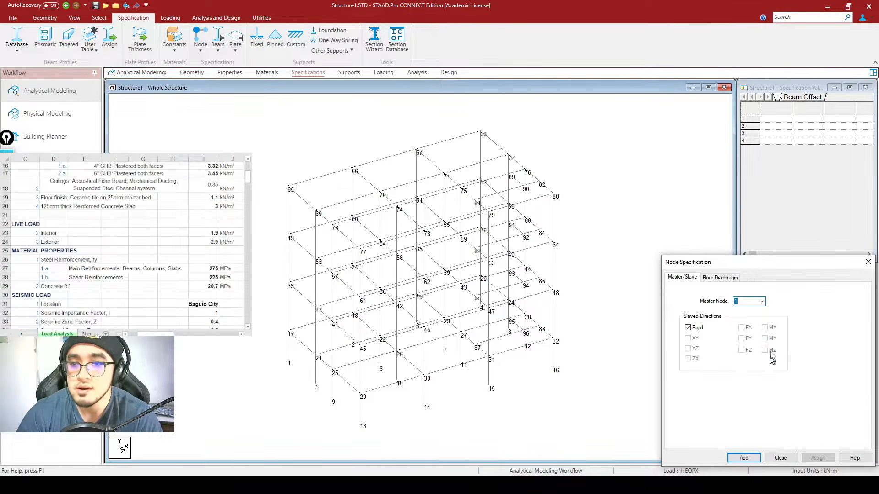
left_click_drag(756, 269, 626, 139)
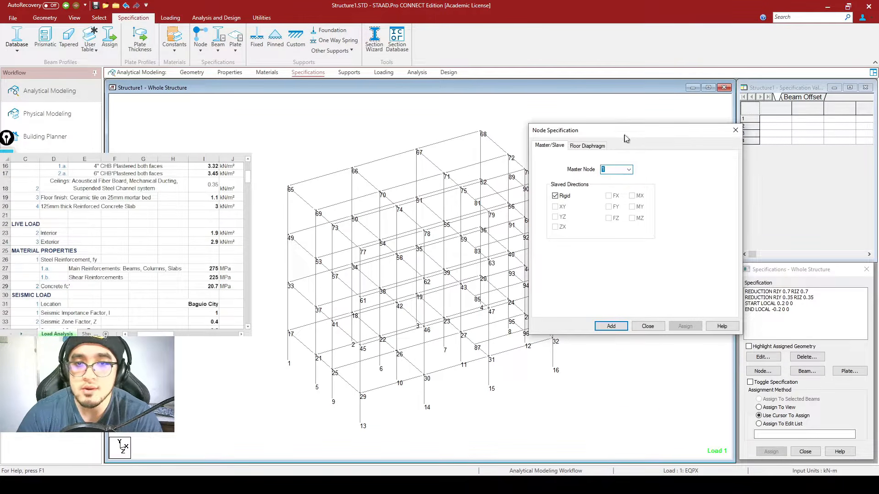
left_click(589, 149)
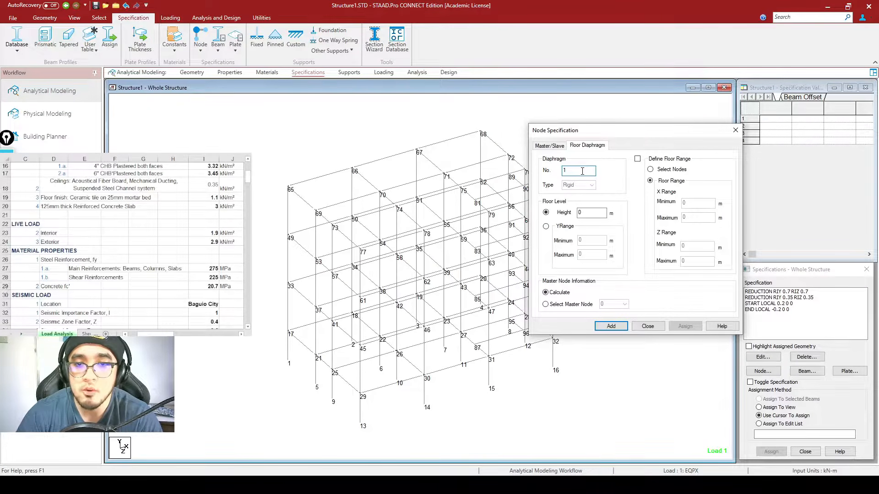
double_click(602, 213)
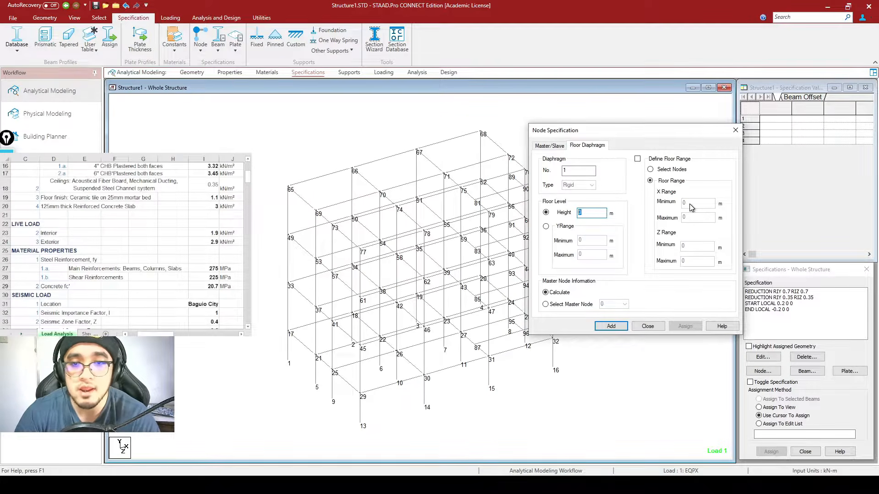
left_click(659, 326)
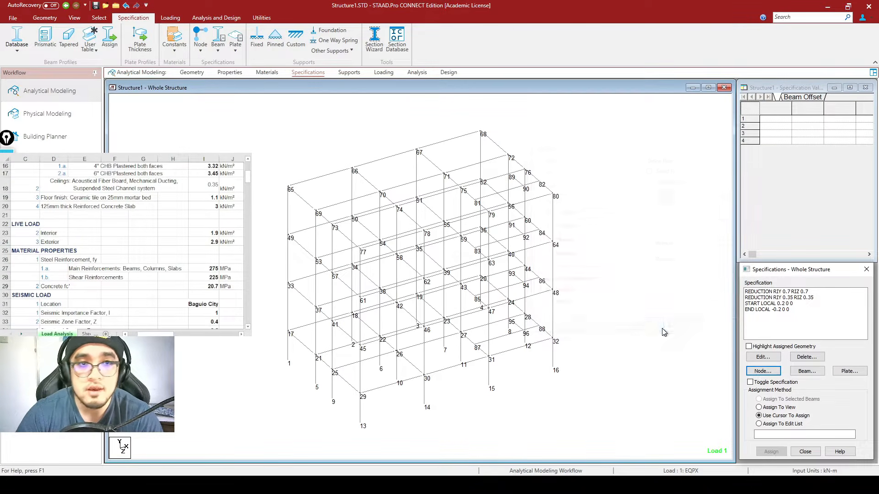
Step: Measure the node-to-node distances from base node 1 up to nodes 17 and 33, and from node 16 up to nodes 32 and 48
left_click(261, 18)
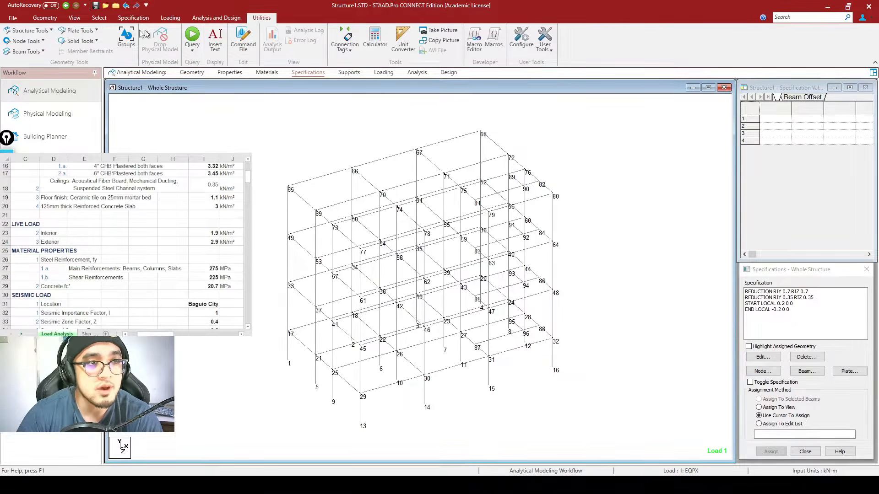
left_click(42, 41)
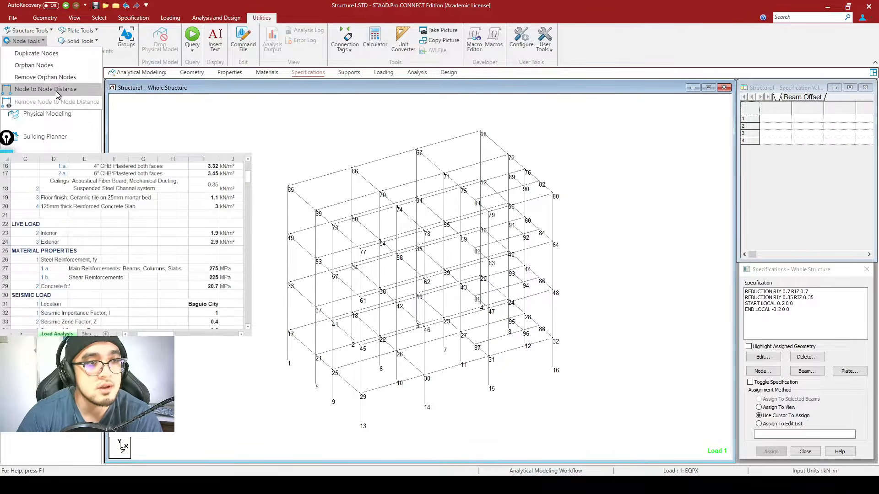
left_click(56, 90)
left_click(289, 361)
left_click(288, 332)
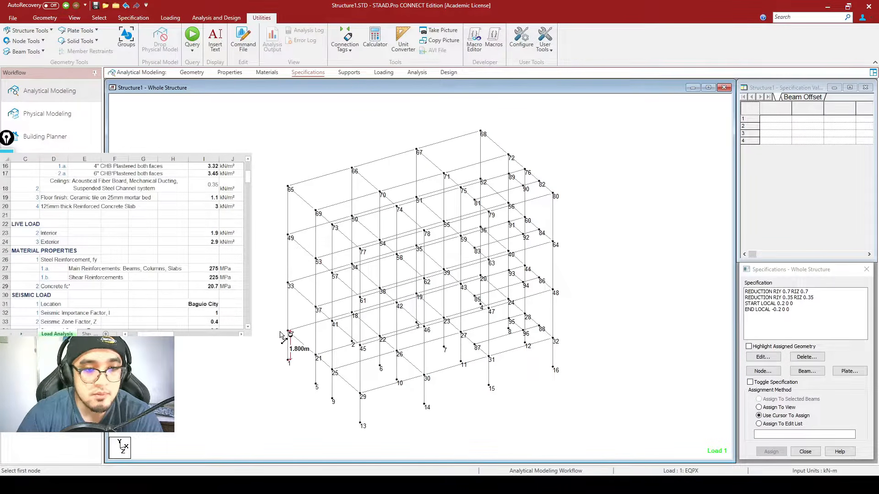
left_click(289, 361)
left_click(288, 284)
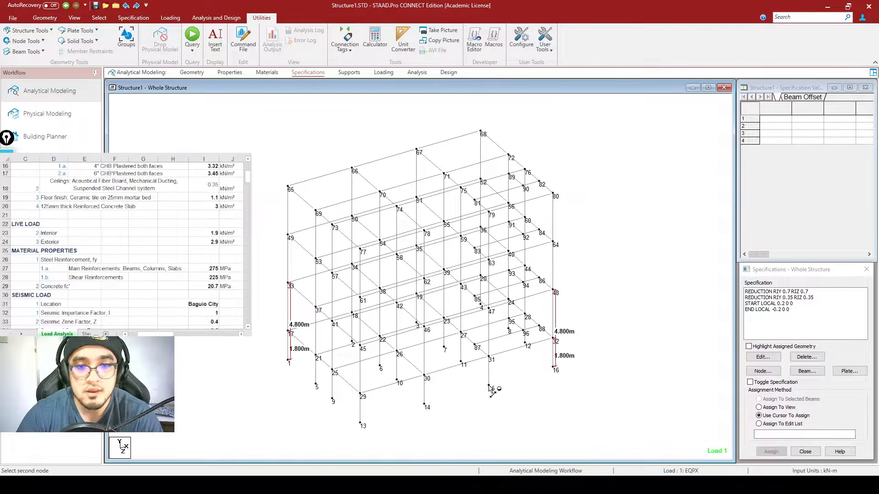
Step: Measure the heights from base node 15 up to node 63 and from base node 1 up to roof node 65
left_click(488, 386)
left_click(490, 262)
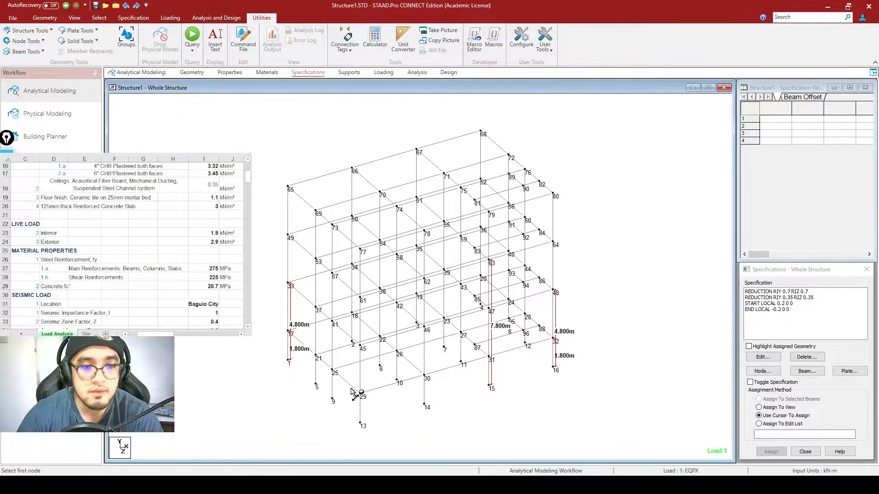
left_click(288, 361)
left_click(289, 188)
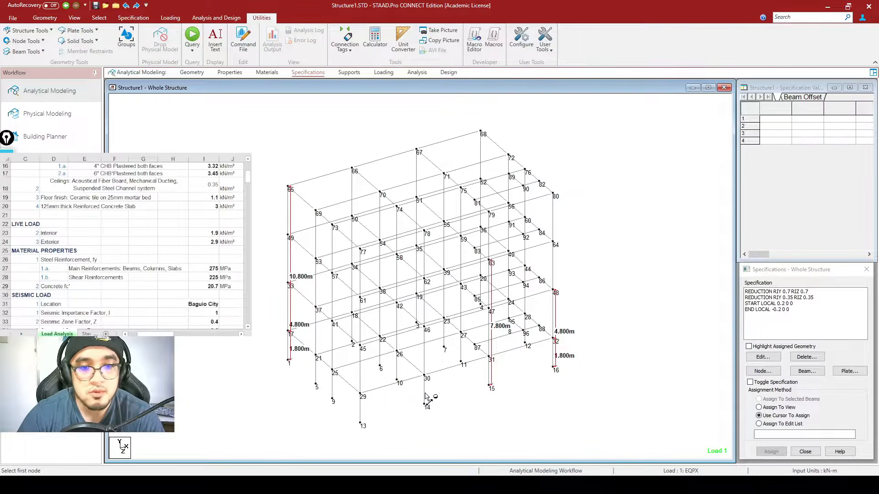
Step: Measure each storey height along the corner column line from base node 13 up through nodes 29, 45, 61 and 77
left_click(361, 423)
left_click(361, 394)
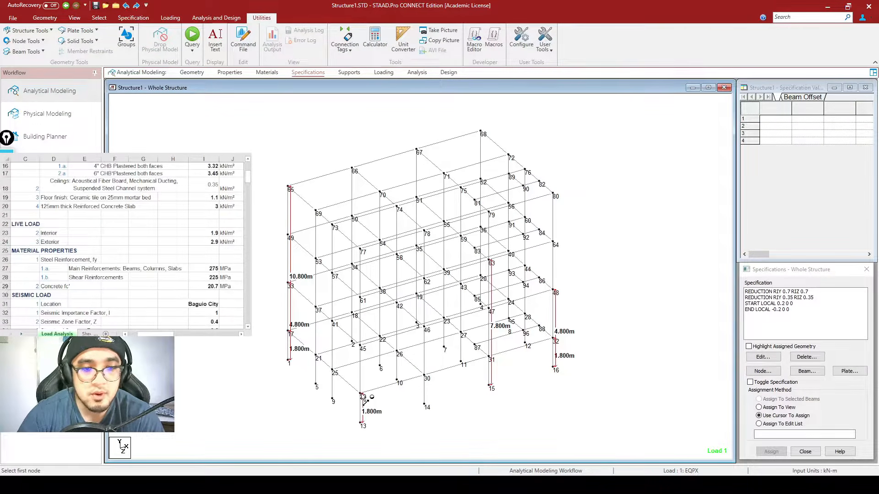
left_click(362, 394)
left_click(362, 347)
left_click(361, 347)
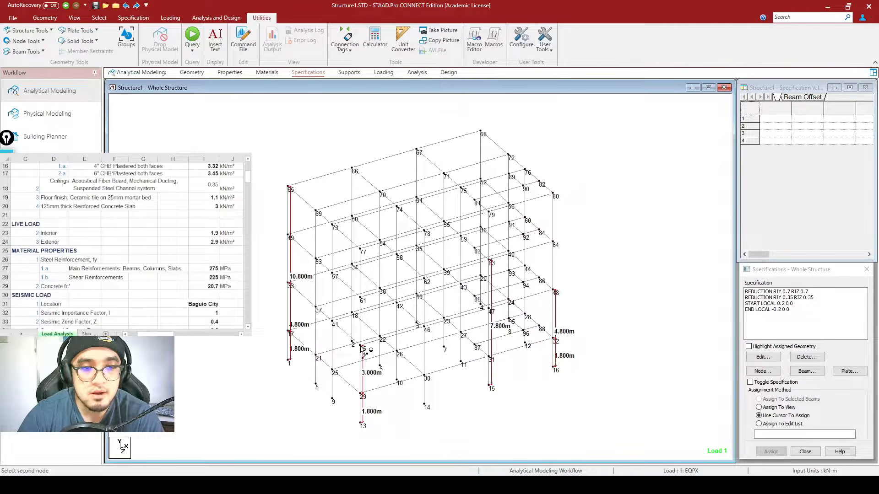
left_click(361, 299)
left_click(361, 300)
left_click(362, 252)
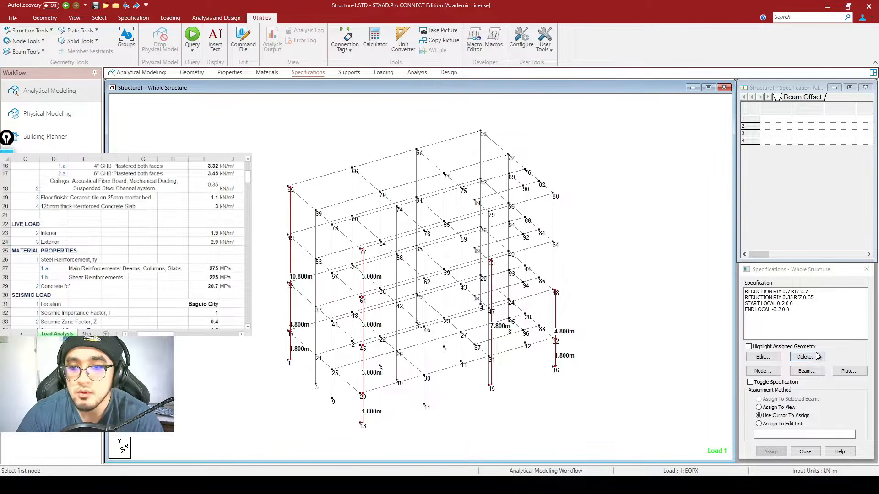
Step: Add rigid floor diaphragm 1 at a floor level height of 1.8 m
left_click(757, 372)
left_click_drag(715, 268, 260, 70)
left_click(492, 124)
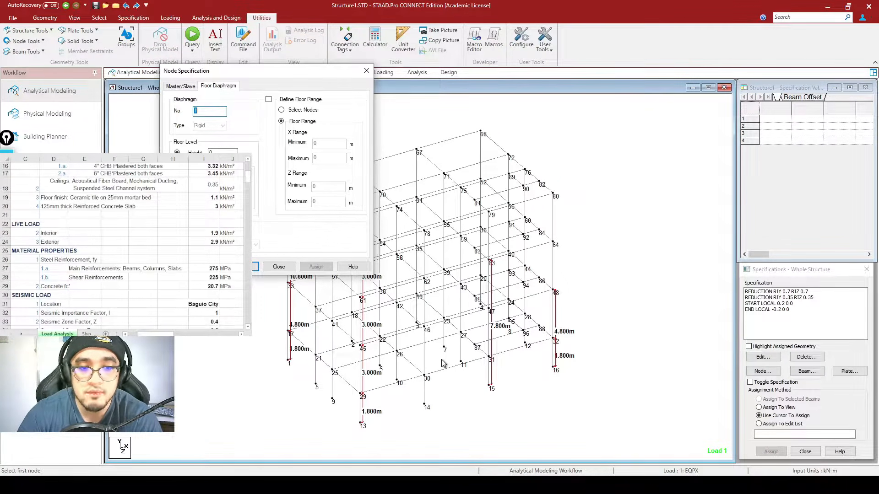
key("Tab")
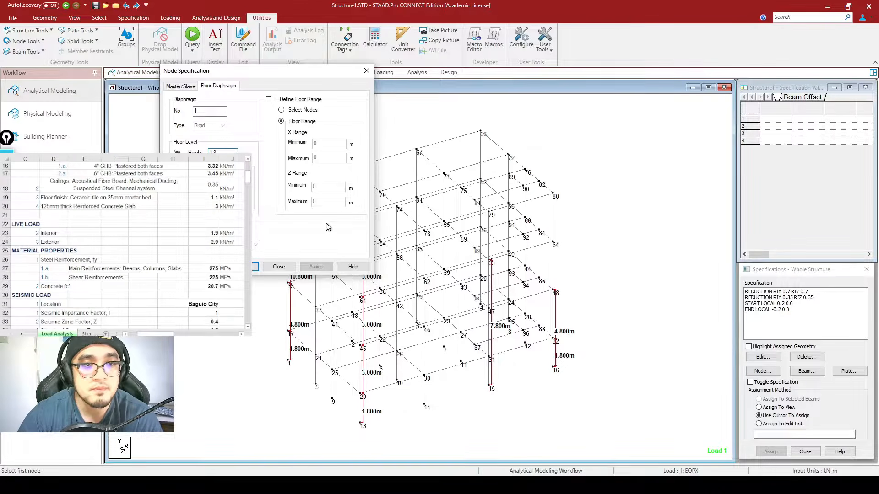
left_click(255, 270)
Step: Add rigid floor diaphragm 2 at a floor level height of 4.8 m
left_click(762, 371)
left_click(727, 278)
left_click_drag(724, 265, 131, 87)
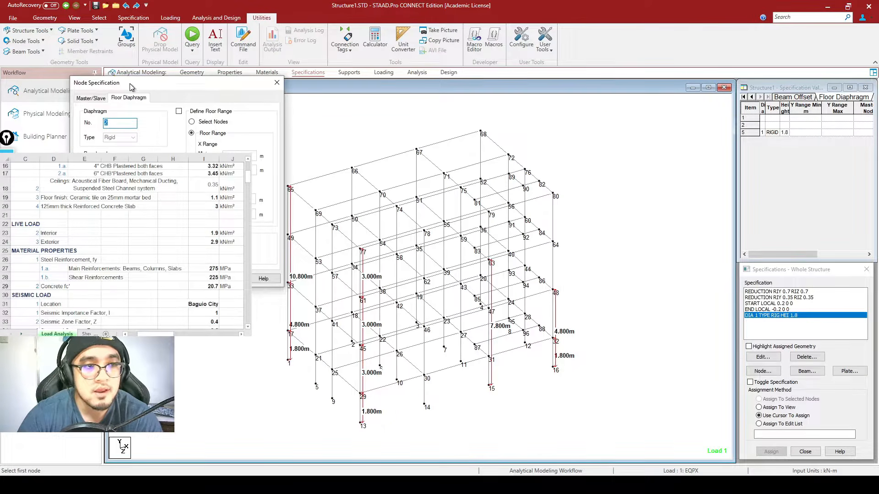
left_click(120, 166)
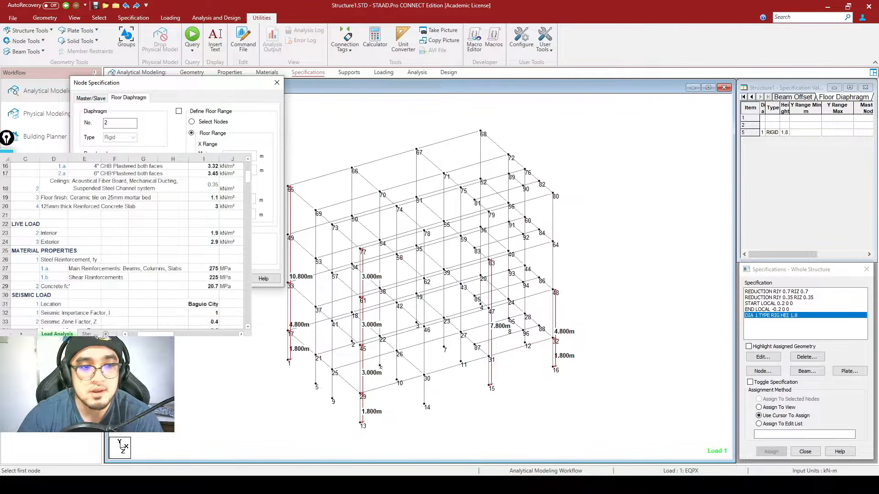
left_click(154, 279)
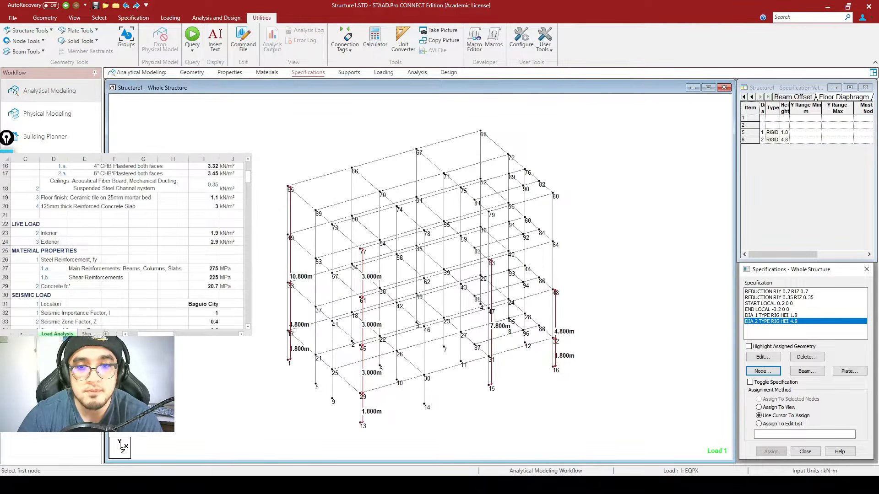
Step: Add rigid floor diaphragm 3 at a floor level height of 7.8 m
left_click(756, 372)
left_click_drag(702, 270, 635, 137)
left_click(652, 150)
left_click_drag(655, 214, 627, 212)
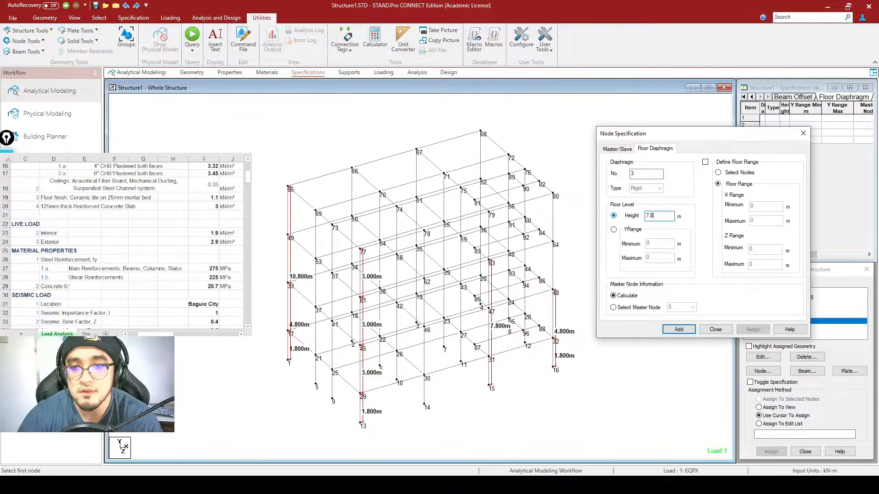
left_click(689, 329)
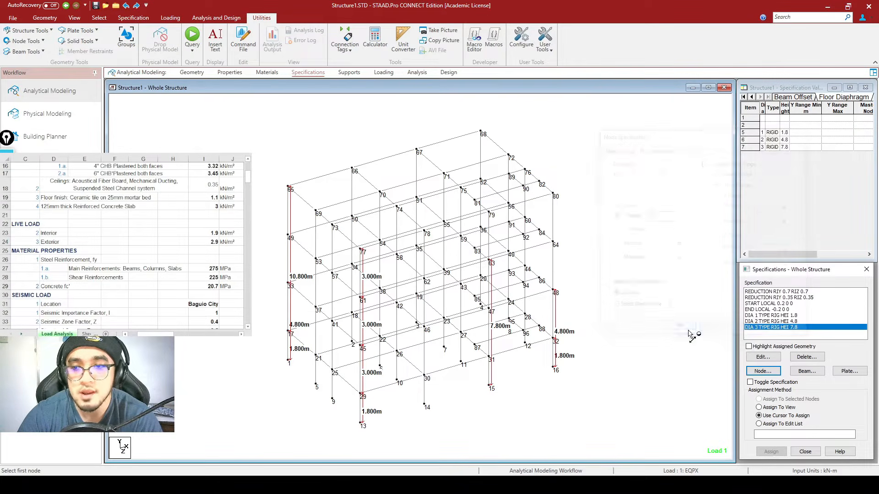
Step: Add rigid floor diaphragm 4 at a floor level height of 10.8 m
left_click(762, 371)
left_click(722, 279)
left_click_drag(726, 265, 627, 189)
left_click(628, 269)
type("10.8")
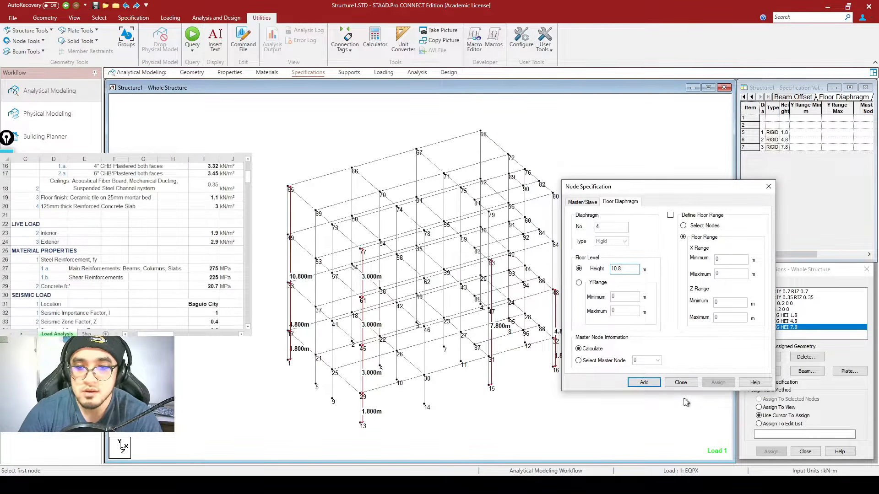
left_click(643, 382)
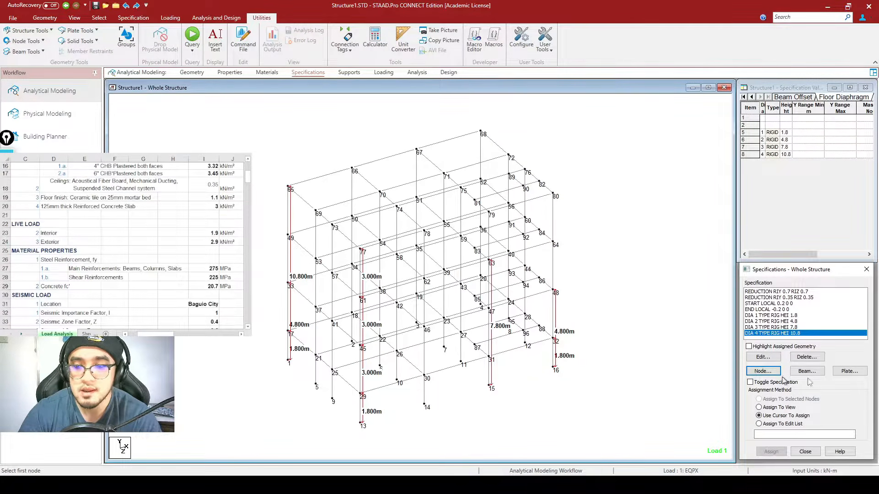
Step: Highlight the assigned geometry of diaphragms 1 and 2 and examine which nodes belong to each floor
left_click(749, 347)
left_click(760, 322)
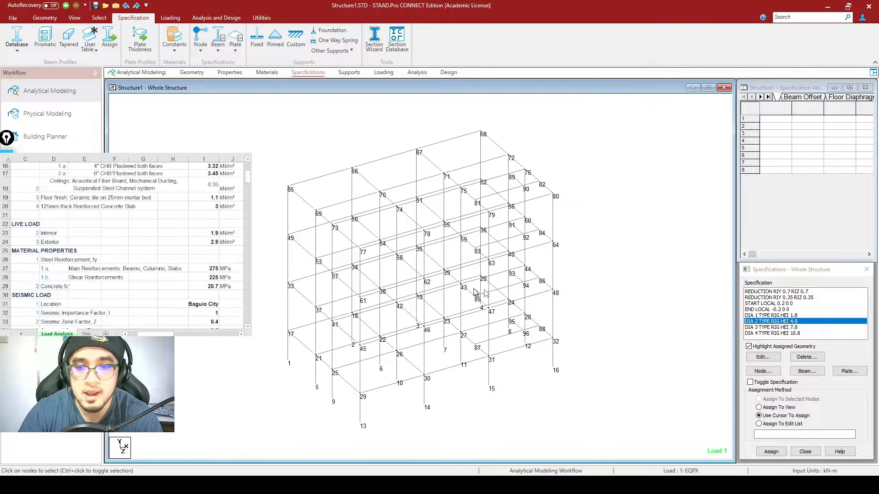
left_click(772, 316)
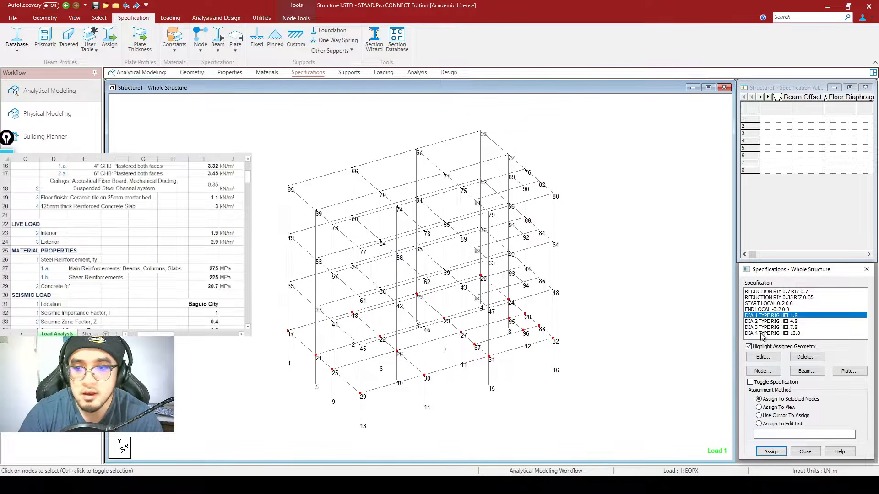
scroll(366, 398, "up", 5)
middle_click_drag(383, 393, 489, 356)
scroll(450, 382, "up", 1)
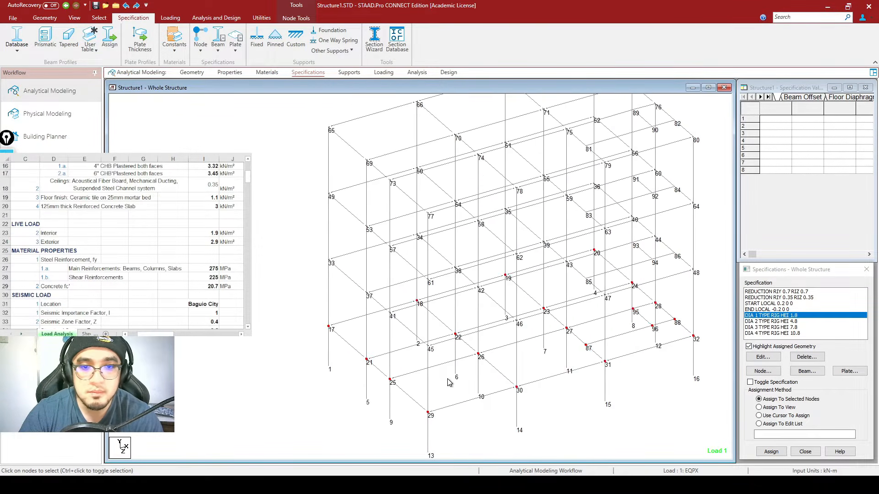
middle_click_drag(575, 403, 542, 364)
scroll(451, 330, "up", 1)
scroll(451, 331, "down", 1)
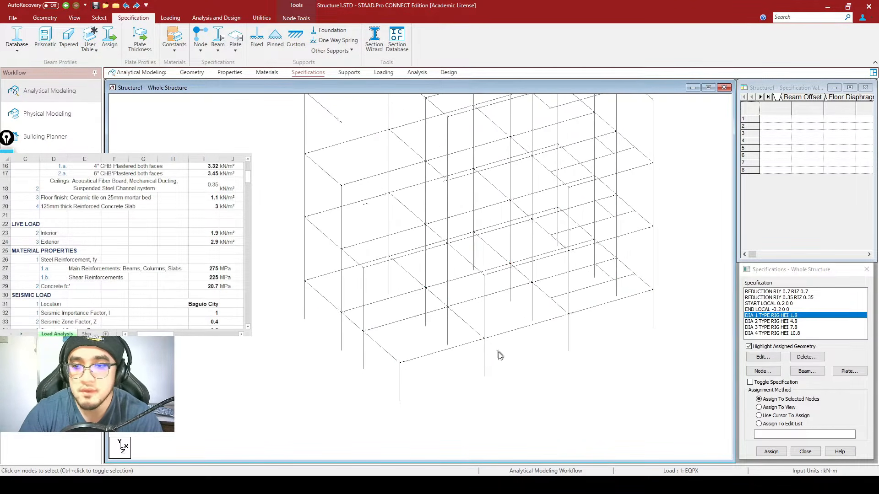
left_click(767, 321)
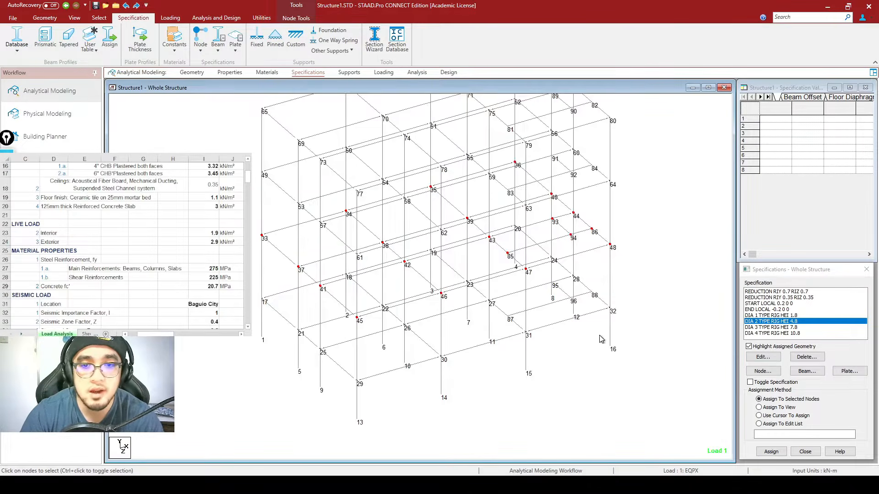
scroll(601, 339, "down", 2)
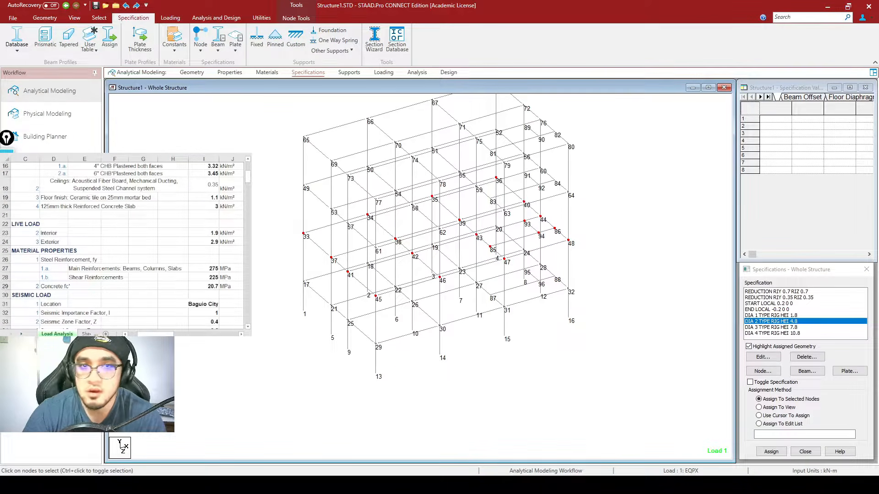
Step: Start a new seismic definition in the load definitions with UBC 1997 as the code type
left_click(384, 72)
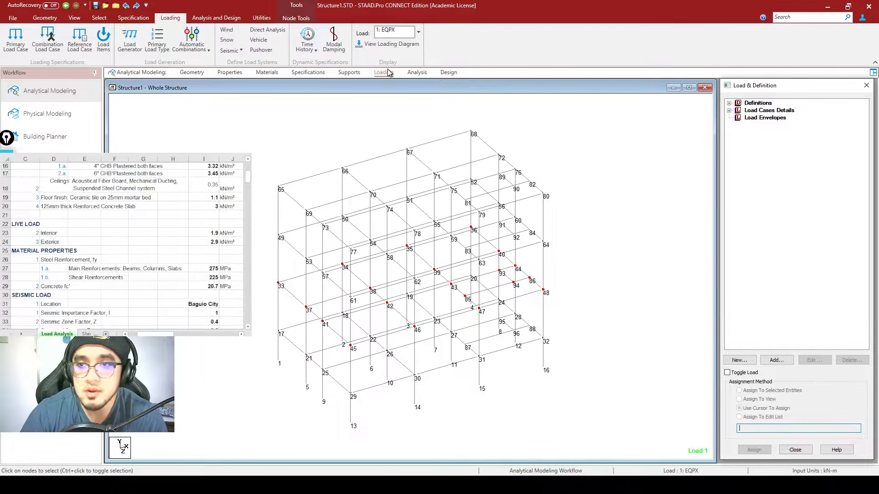
left_click(729, 103)
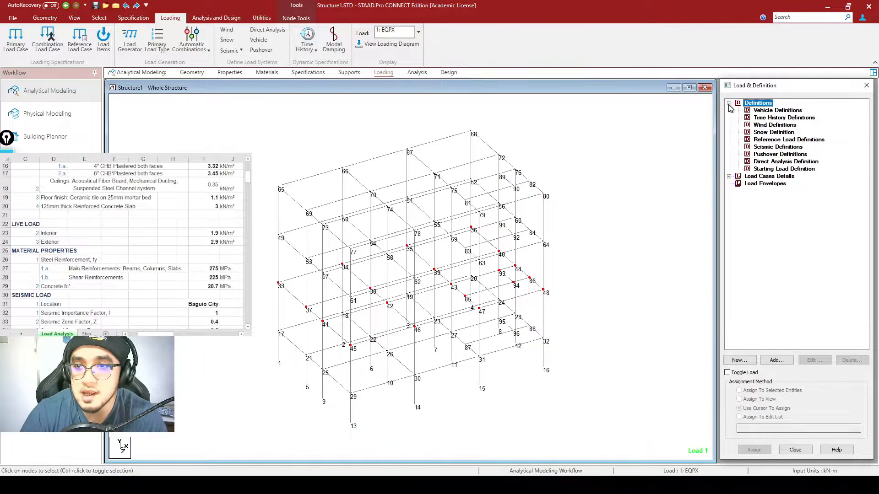
left_click(729, 176)
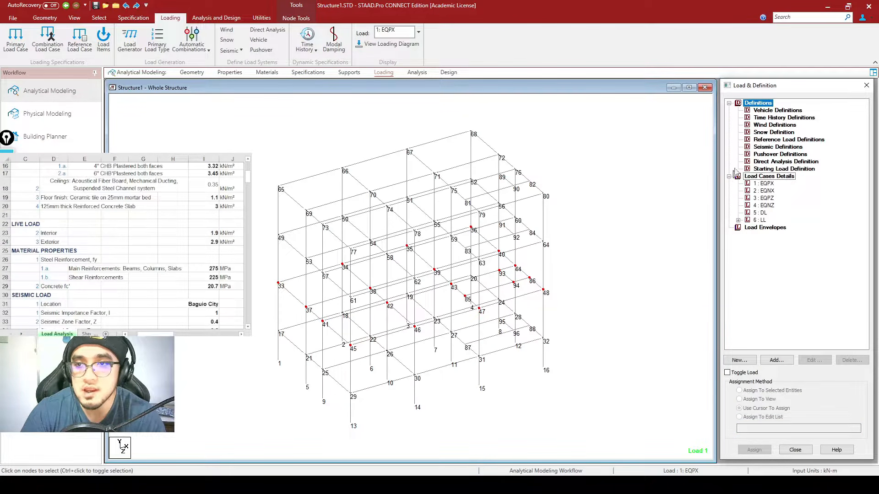
left_click(763, 149)
left_click(784, 361)
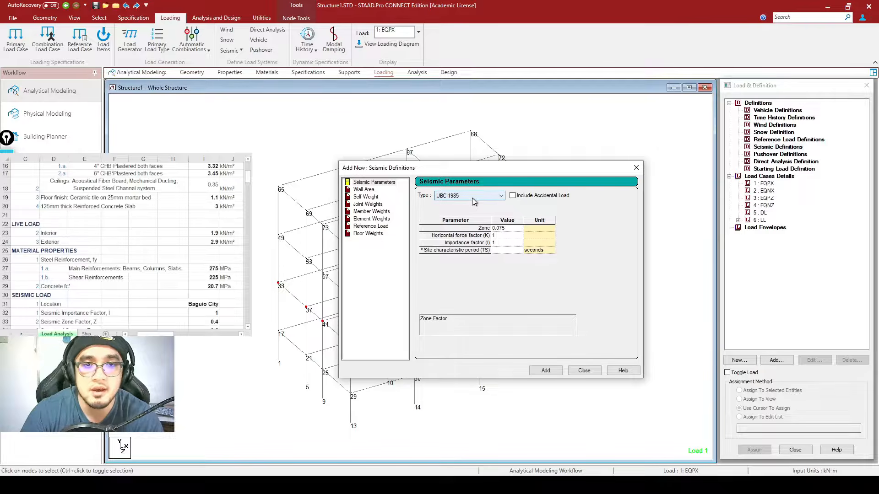
left_click(472, 197)
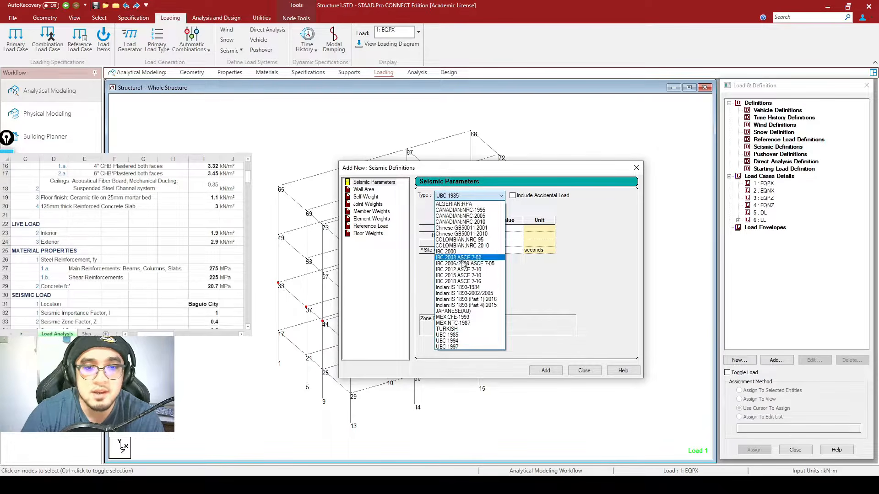
left_click(458, 346)
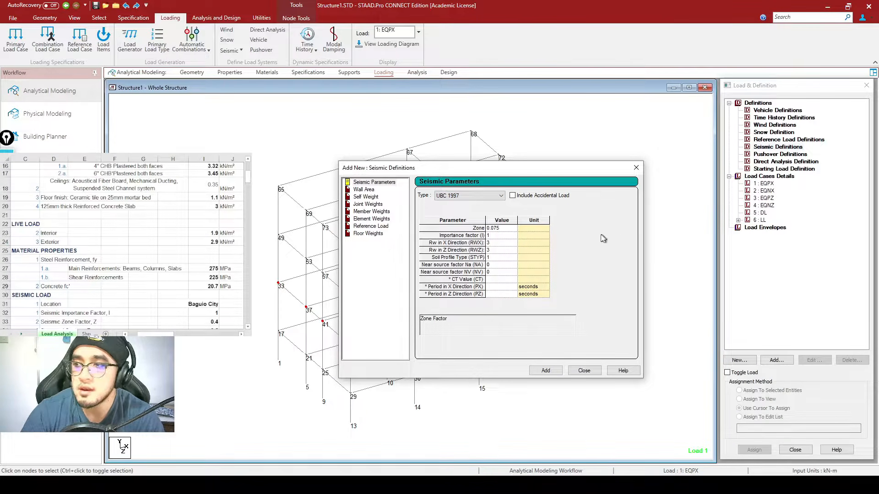
Step: Consult the seismic load data in the spreadsheet and set the zone factor to 0.4
left_click(502, 236)
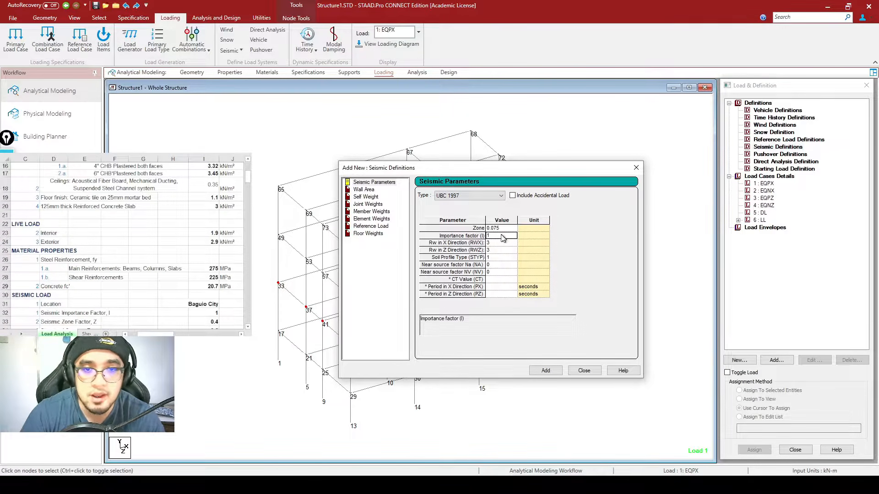
left_click(205, 232)
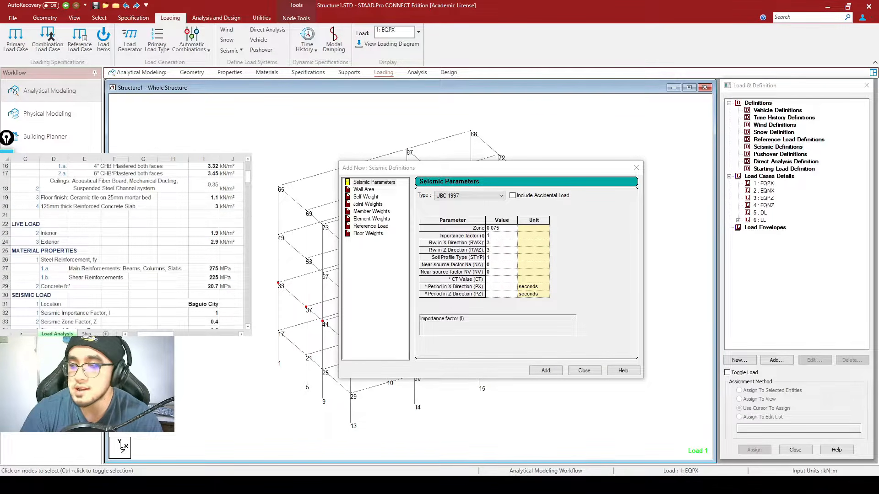
scroll(18, 240, "down", 2)
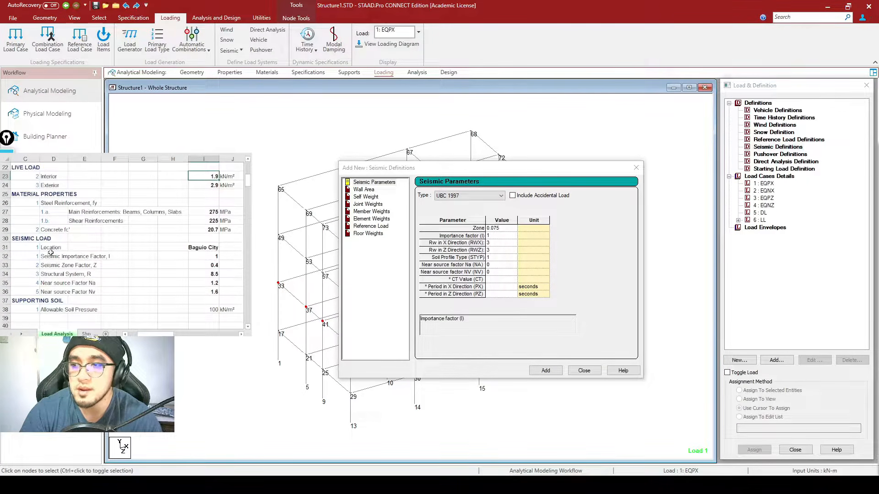
left_click_drag(21, 247, 209, 293)
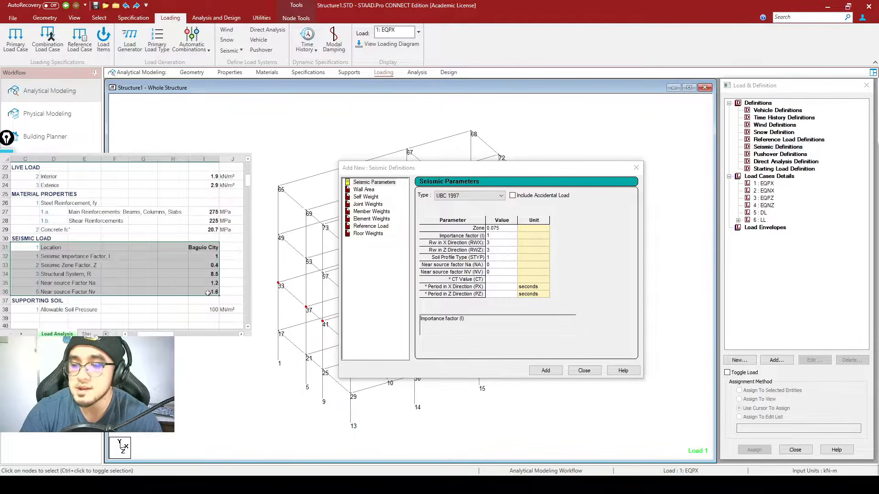
left_click(489, 232)
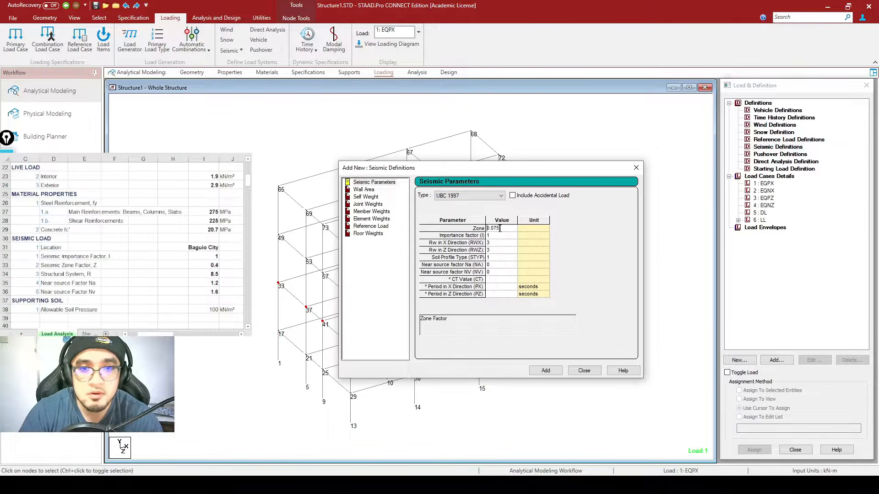
left_click(476, 227)
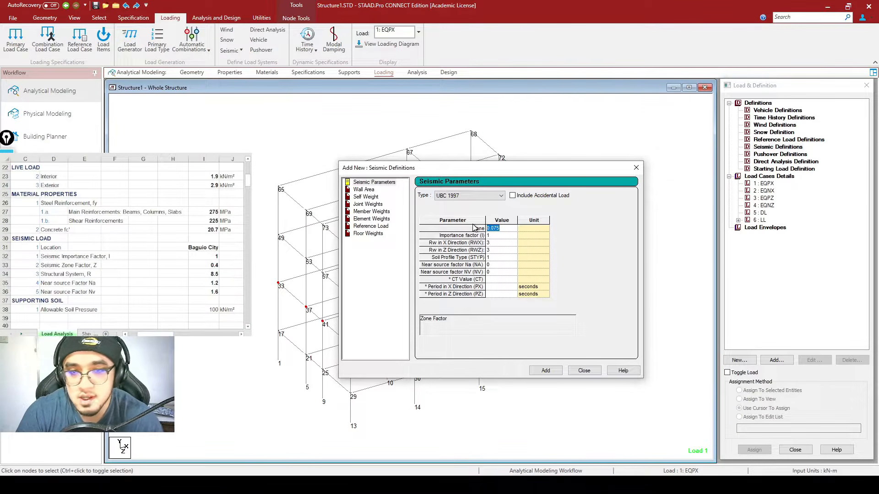
type(".4")
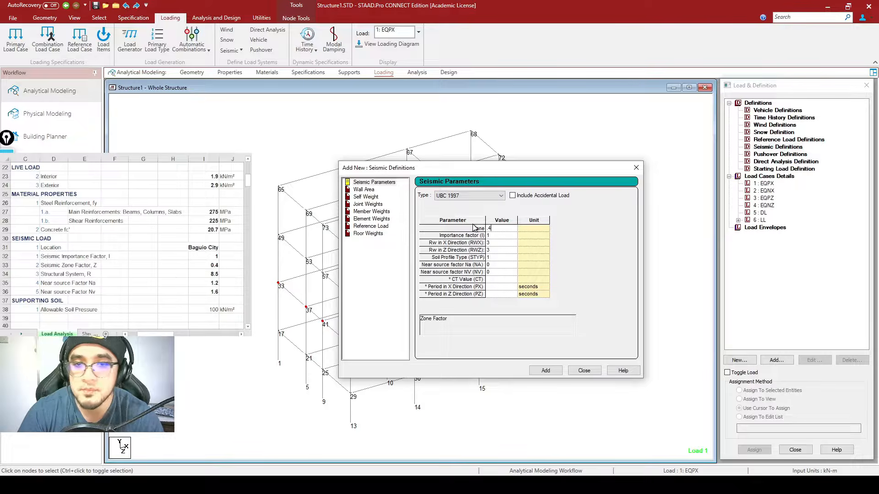
Step: Keep the importance factor at 1 and set the Rw factors in both the X and Z directions to 8.5
left_click(502, 235)
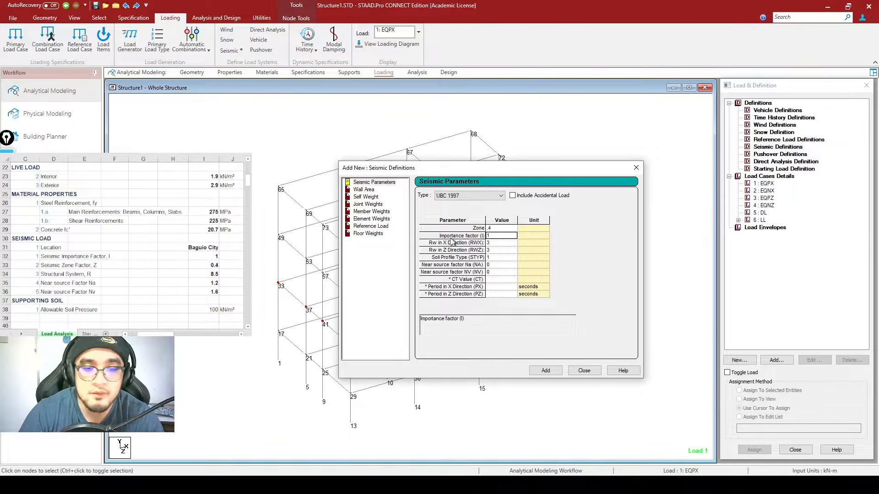
left_click(498, 244)
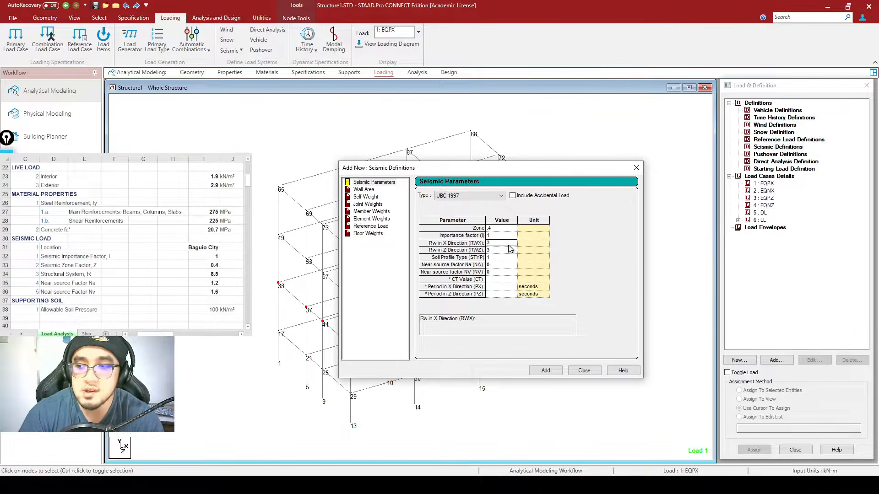
type("8.5")
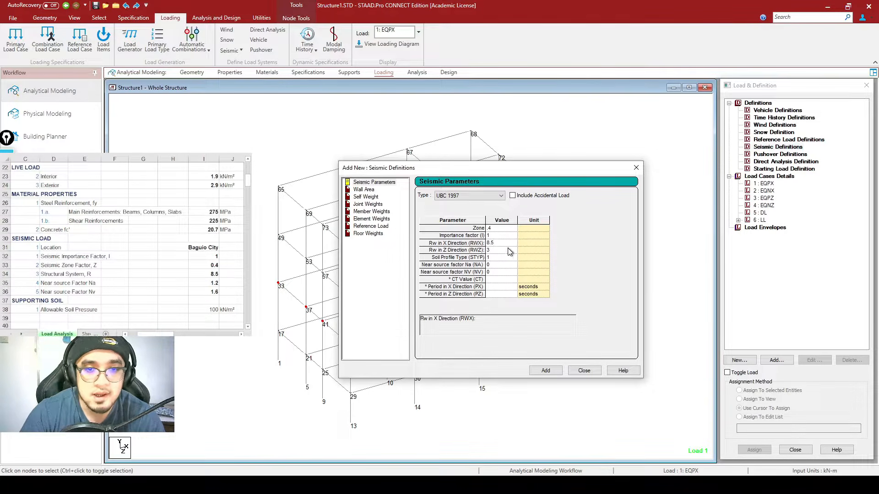
left_click(507, 251)
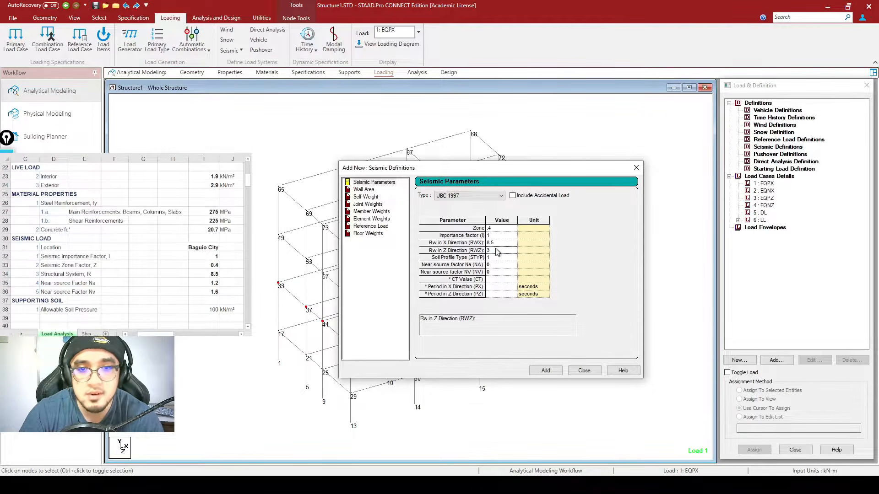
type("8.5")
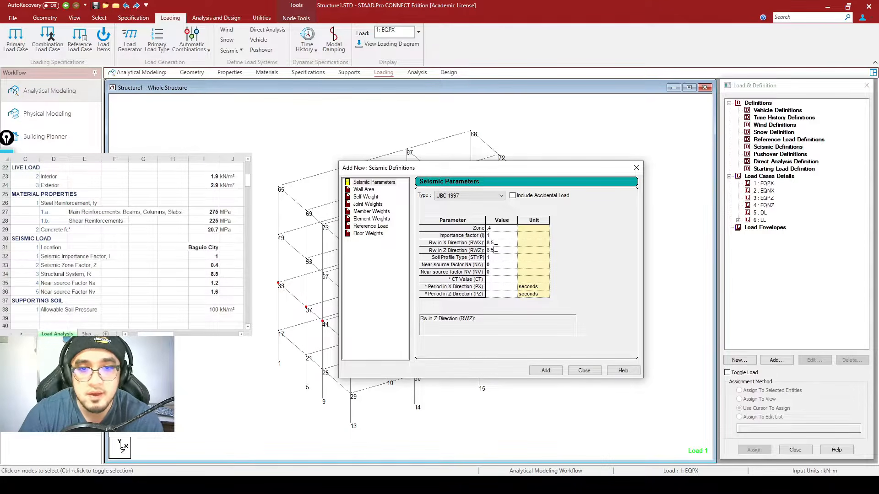
Step: Consult the spreadsheet and code section 208.4.3 on soil characteristics, and set the soil profile type (STYP) to 4
left_click(497, 257)
left_click(497, 258)
left_click(121, 274)
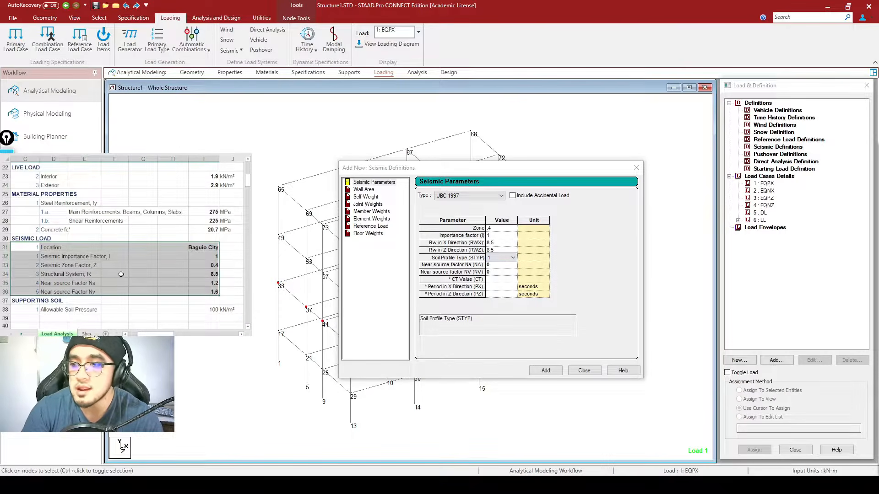
left_click(167, 285)
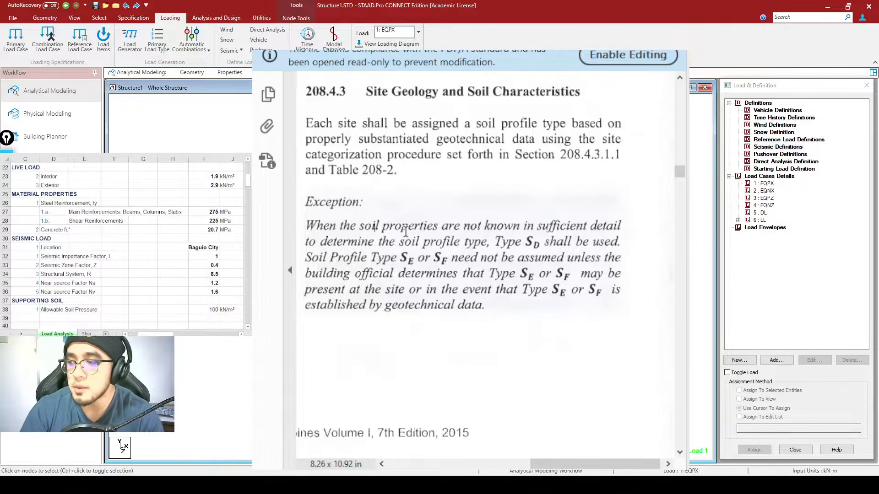
left_click_drag(538, 225, 503, 248)
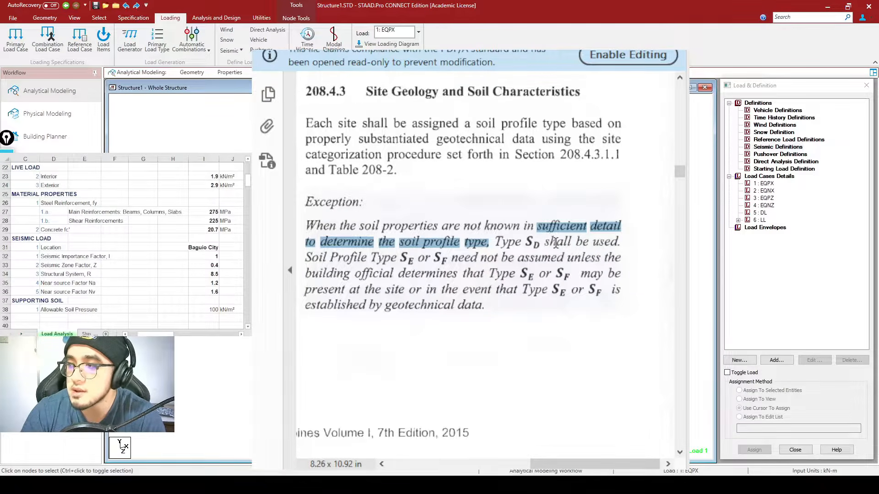
left_click_drag(525, 243, 397, 259)
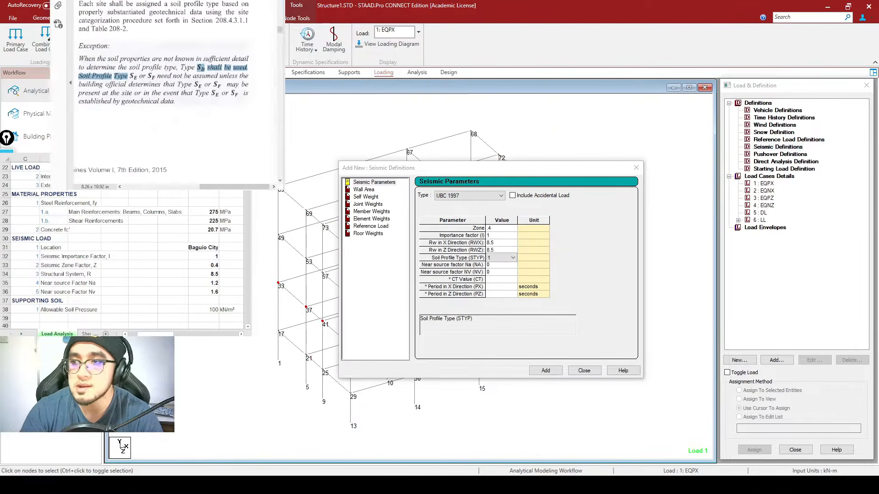
left_click(515, 173)
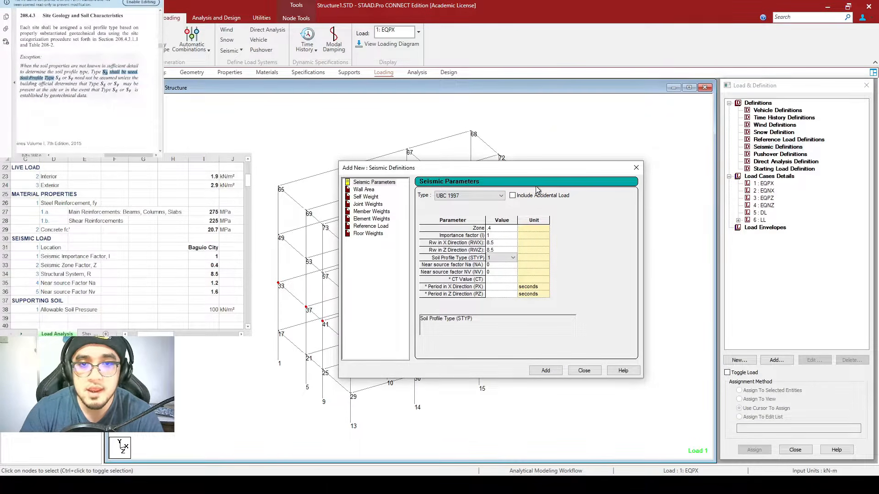
left_click_drag(515, 173, 412, 163)
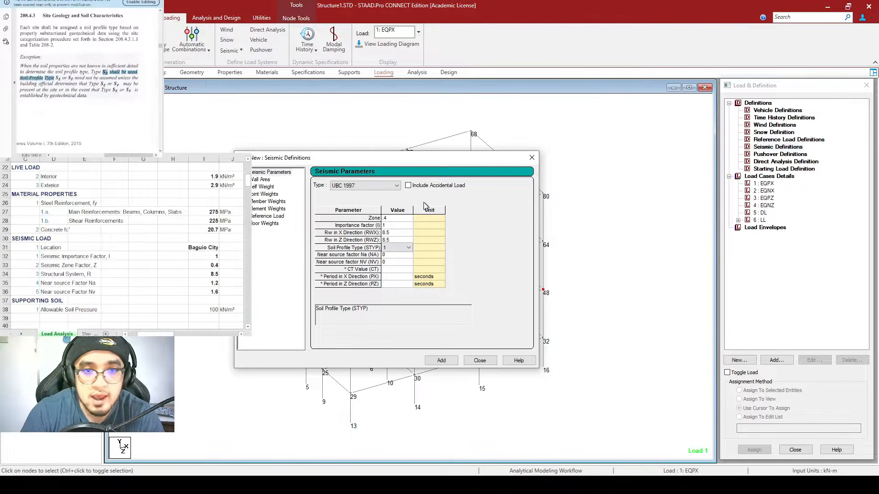
left_click(408, 247)
left_click(403, 276)
left_click(405, 248)
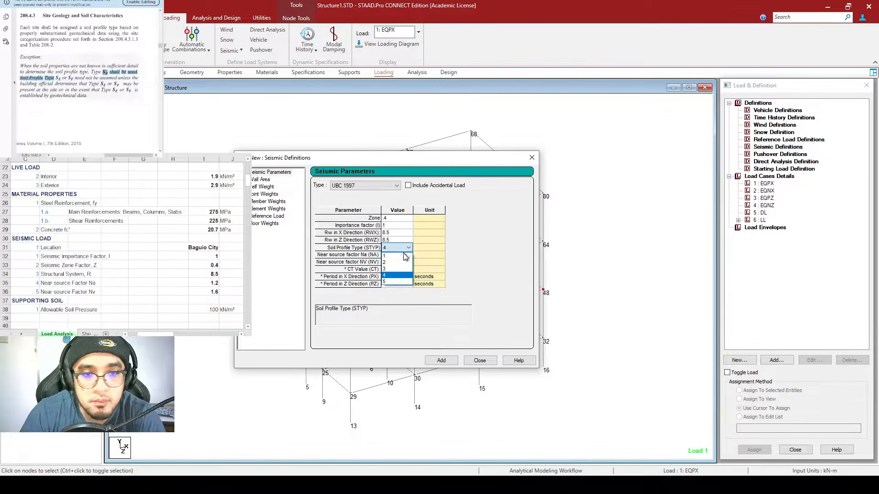
left_click(394, 276)
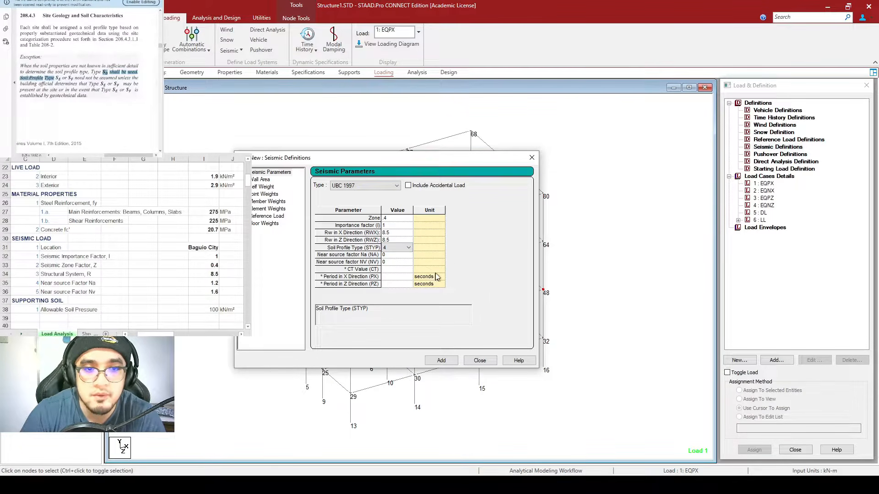
Step: Consult the spreadsheet's seismic load data and set near source factor Na to 1.2 and Nv to 1.6
left_click(173, 283)
left_click(184, 271)
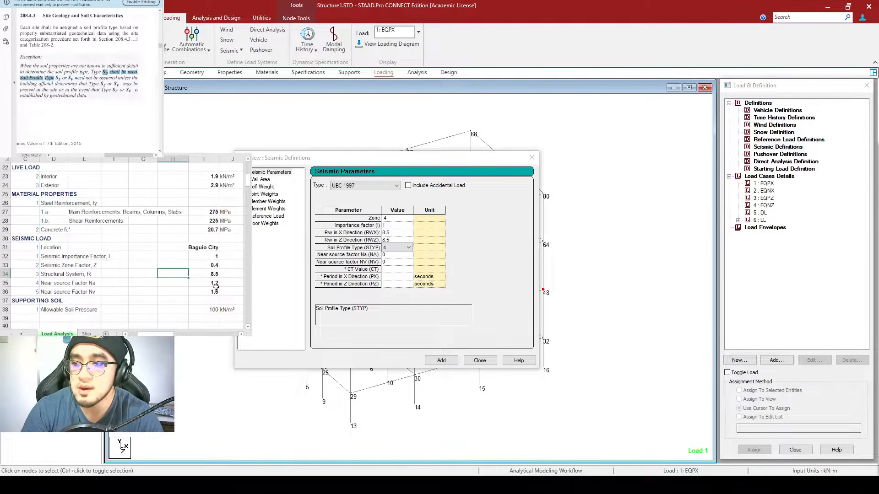
left_click(394, 269)
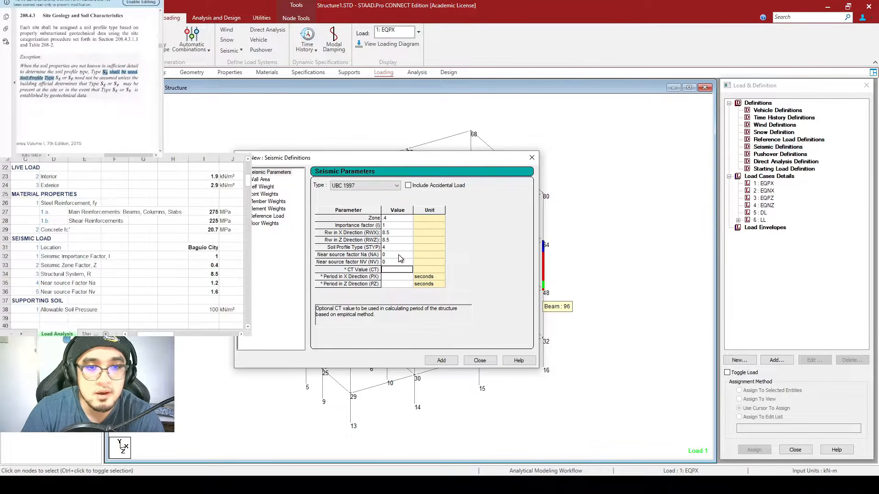
left_click(402, 254)
type("1.2")
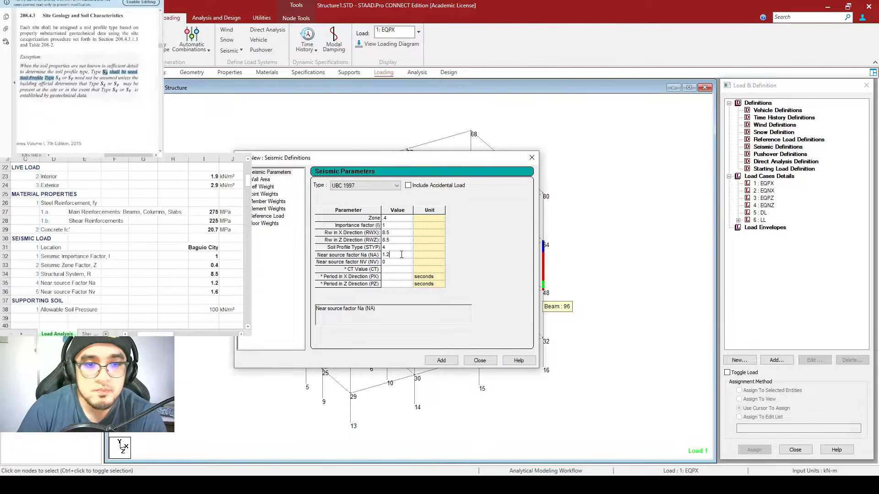
left_click(399, 264)
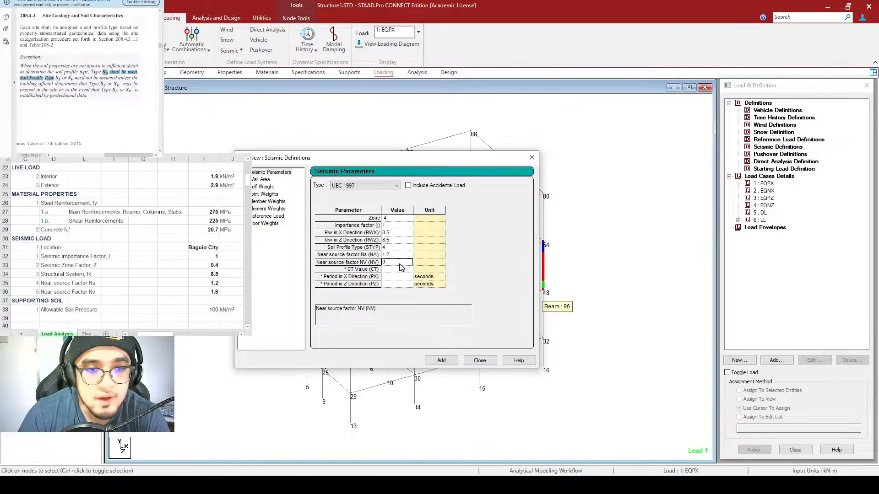
type("1.6")
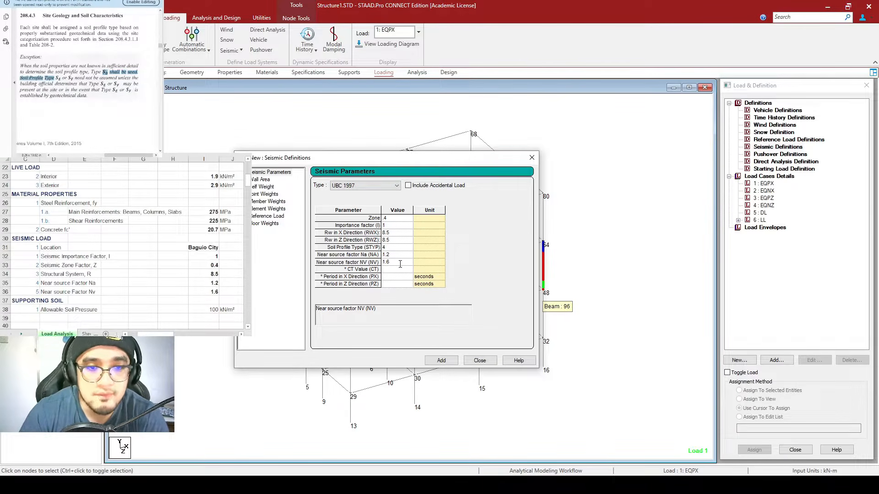
Step: Look up Ct for reinforced concrete moment-resisting frames in code section 208.5.2.2 and set the CT value to 0.0731
left_click(397, 271)
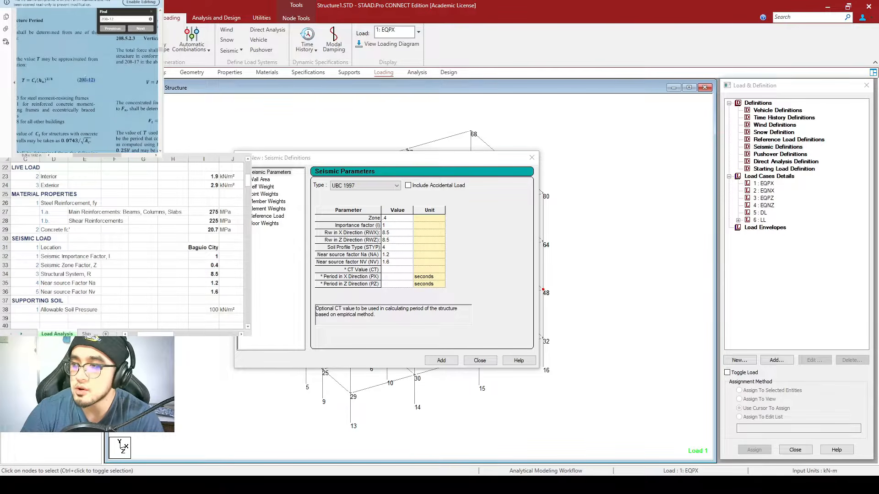
left_click_drag(79, 156, 67, 156)
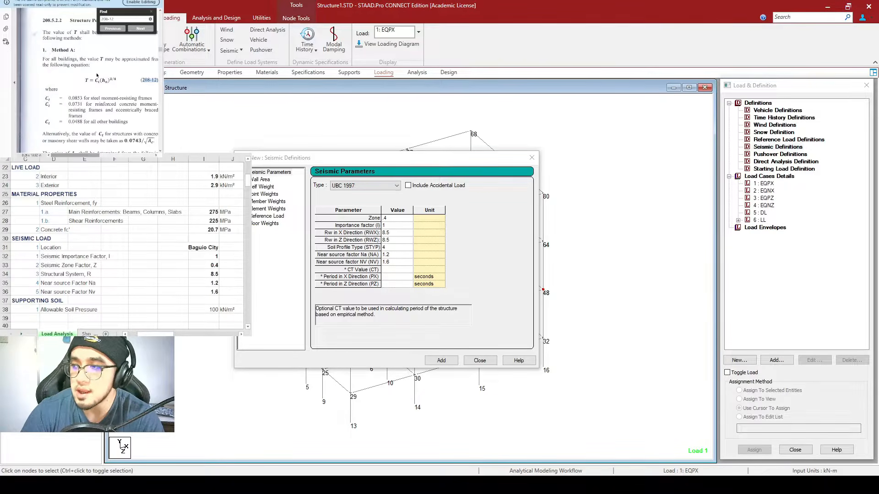
left_click_drag(89, 155, 95, 155)
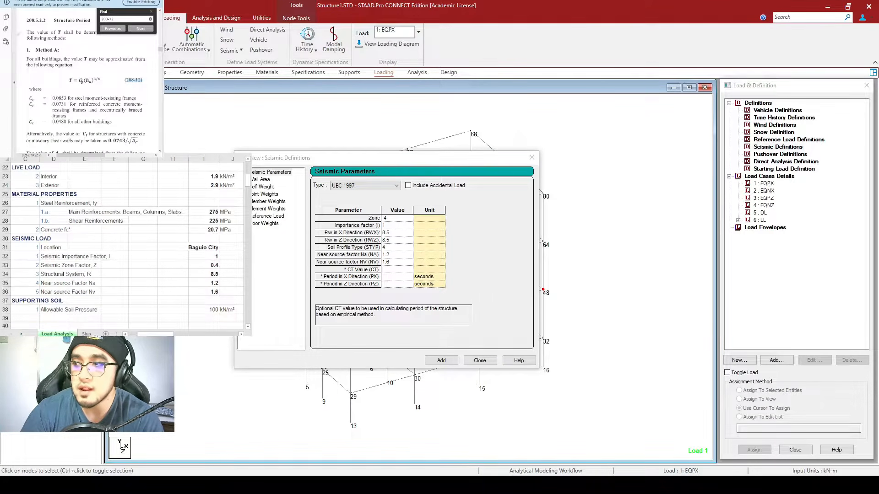
left_click(397, 270)
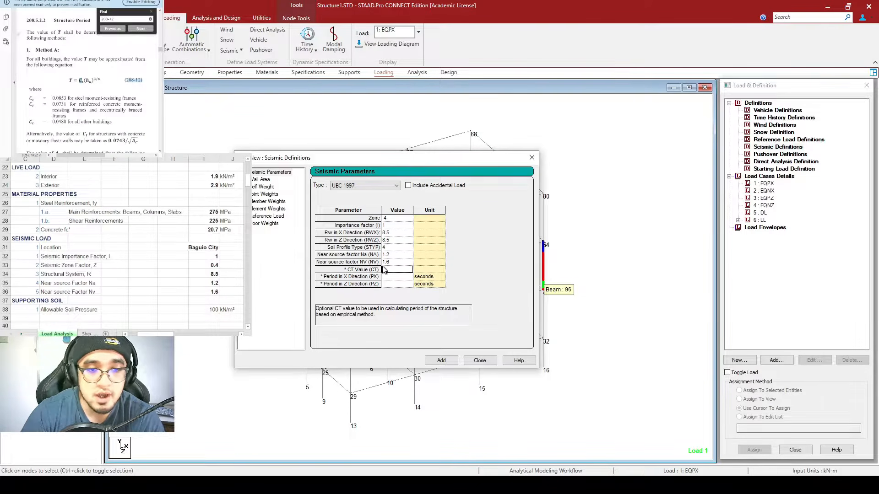
left_click(81, 80)
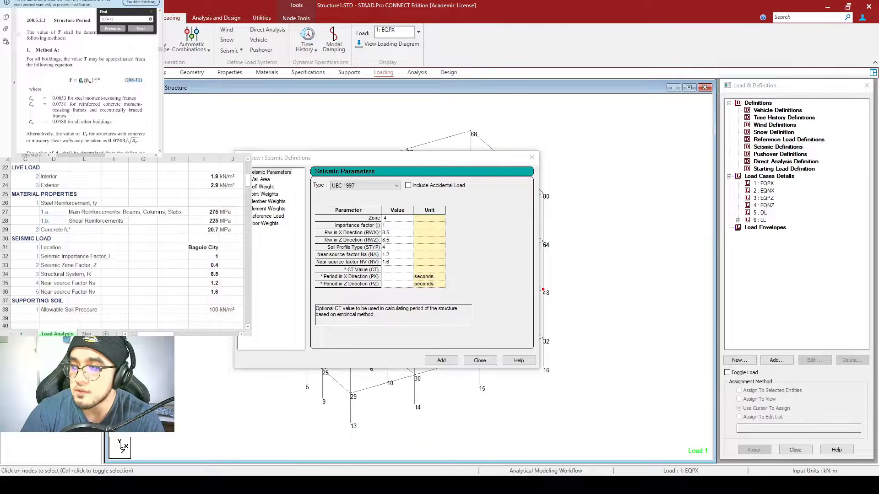
scroll(98, 117, "up", 1, "ctrl")
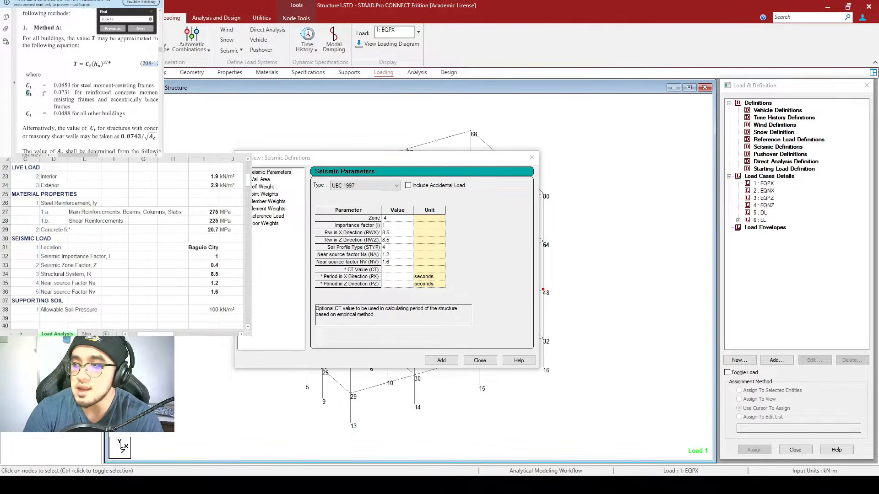
left_click_drag(55, 92, 78, 101)
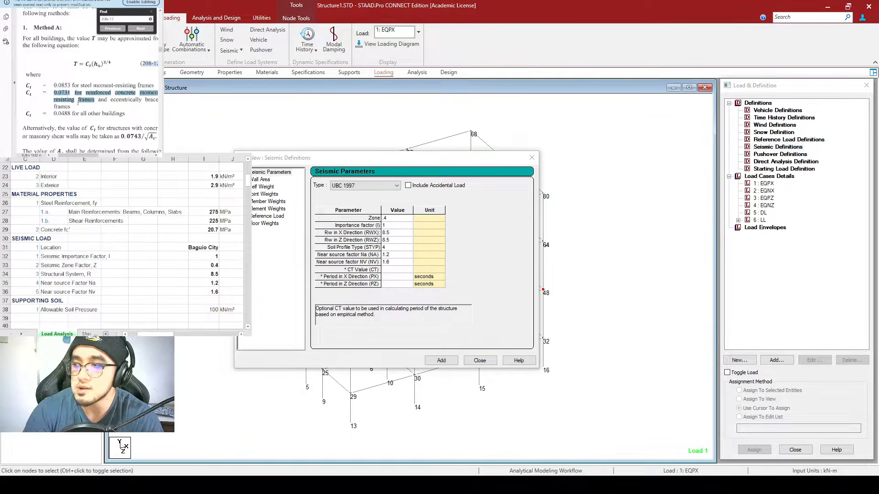
left_click(79, 106)
left_click(397, 270)
type("0.0")
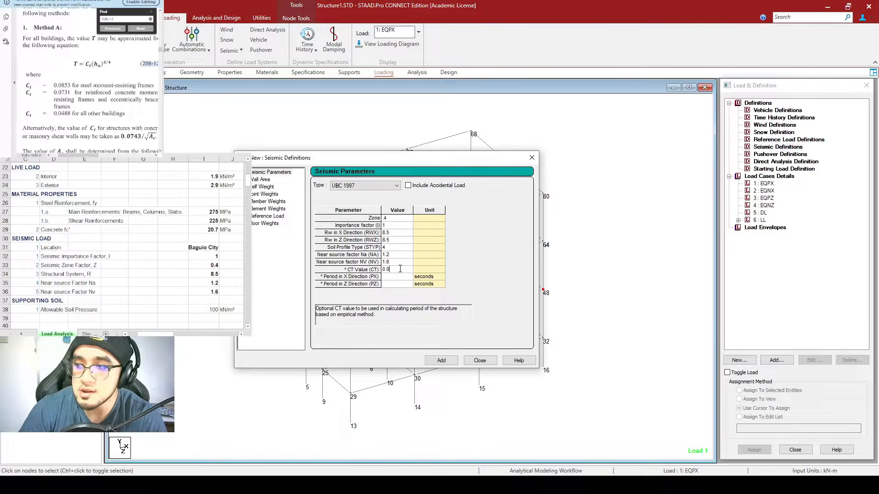
type("731")
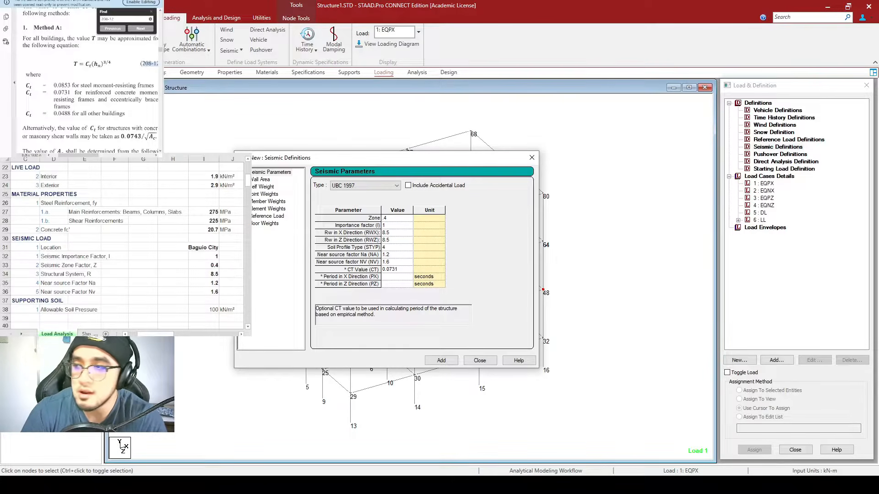
key("alt+Tab")
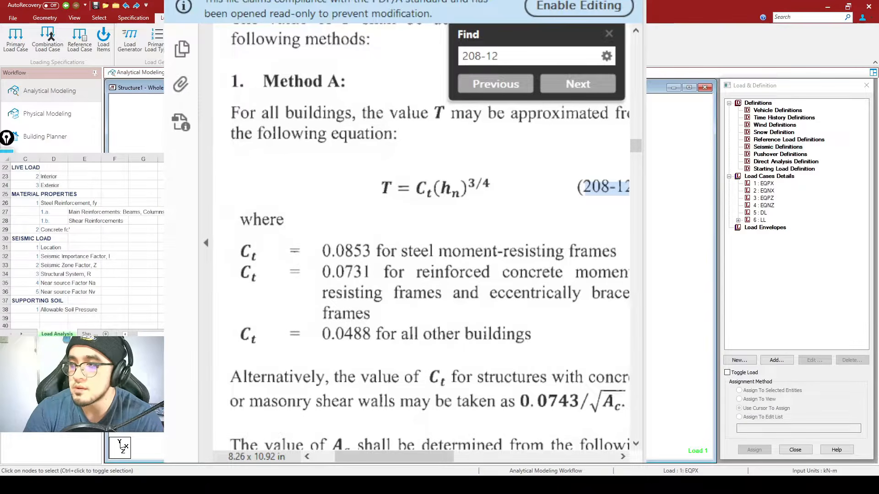
left_click_drag(322, 274, 370, 280)
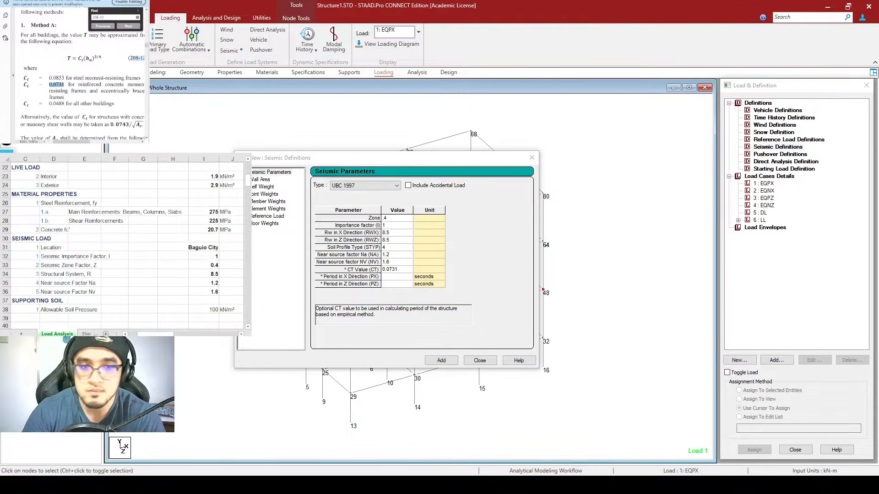
Step: Check the Method A period equation, leave the X and Z periods blank, and add the UBC 1997 seismic definition, closing the dialog
left_click(398, 277)
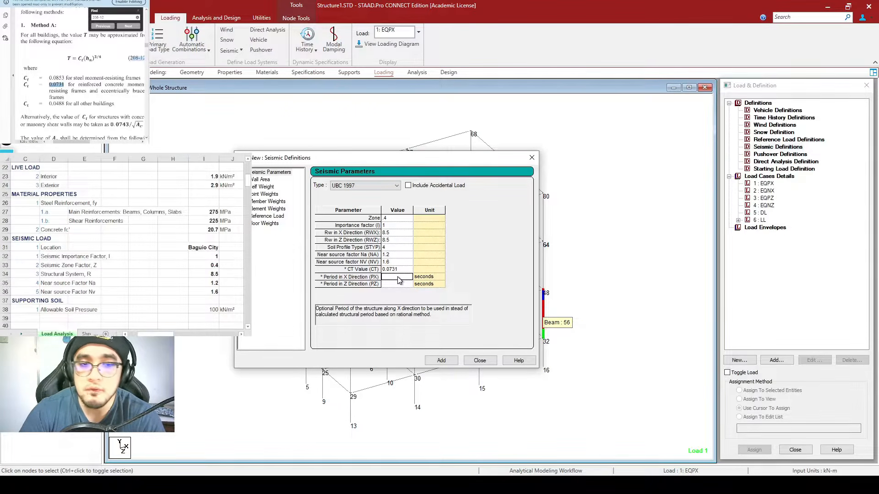
left_click(17, 93)
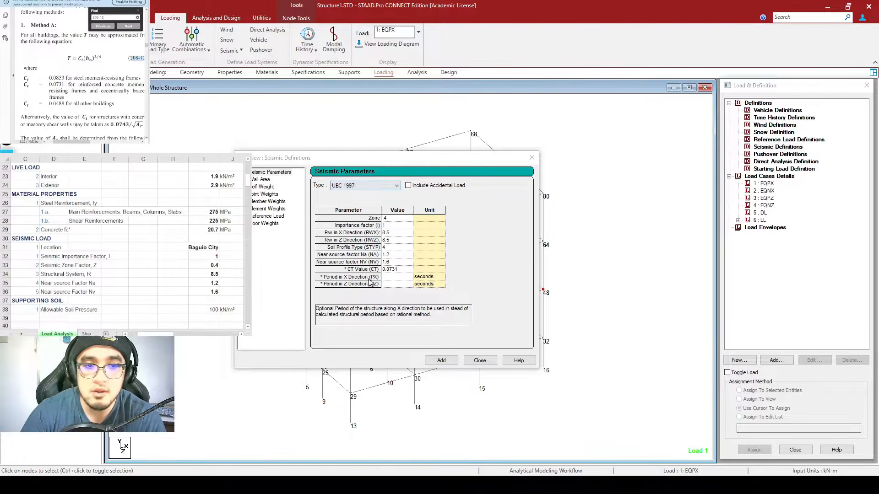
left_click_drag(62, 51, 110, 70)
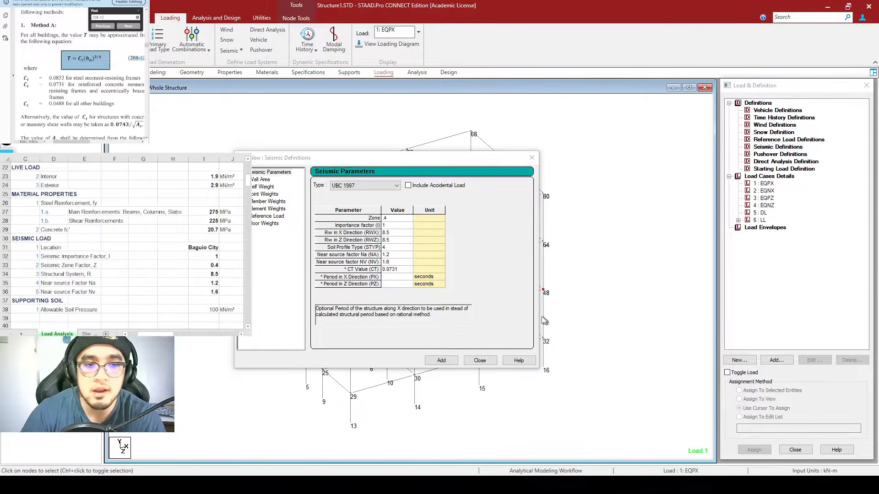
left_click(397, 278)
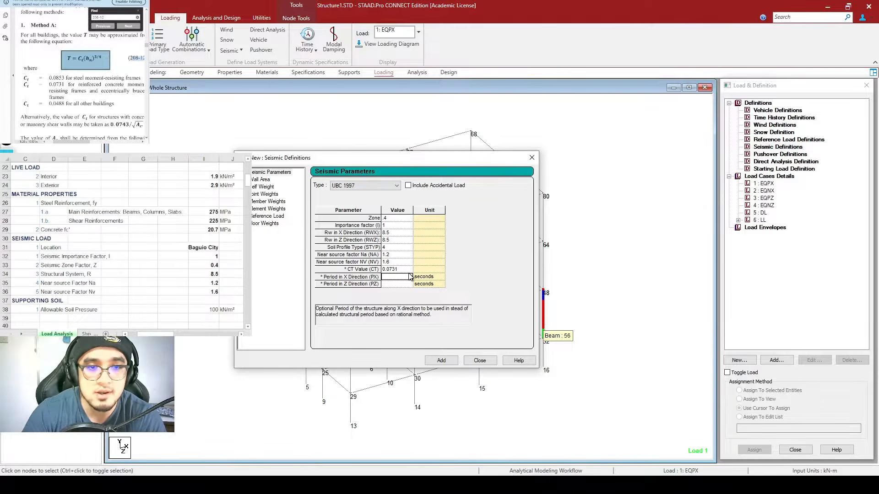
left_click(442, 361)
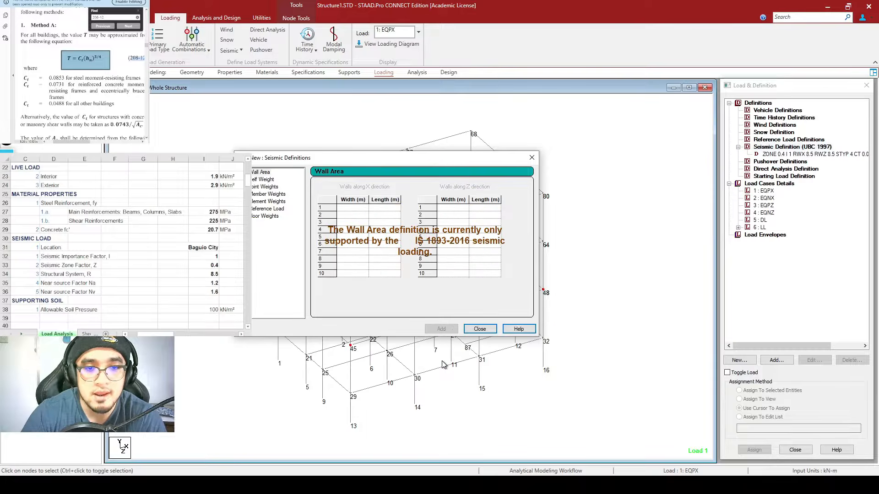
left_click(480, 329)
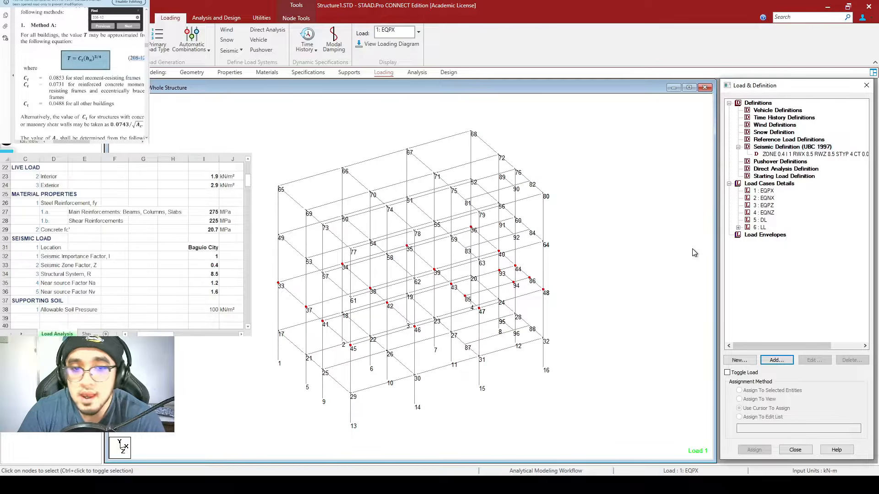
Step: Consult the design base shear equations in code section 208.5.2.1 and show the frame in front view with its node selection cleared
middle_click_drag(486, 301, 526, 278)
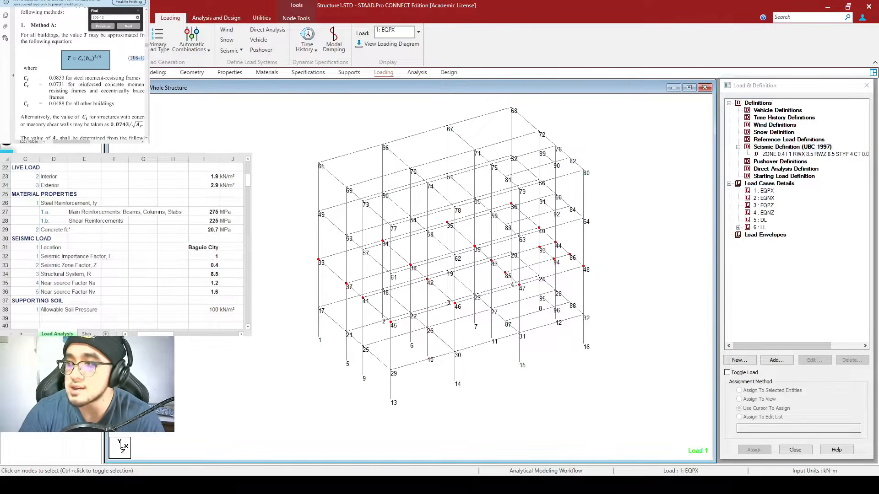
left_click(62, 77)
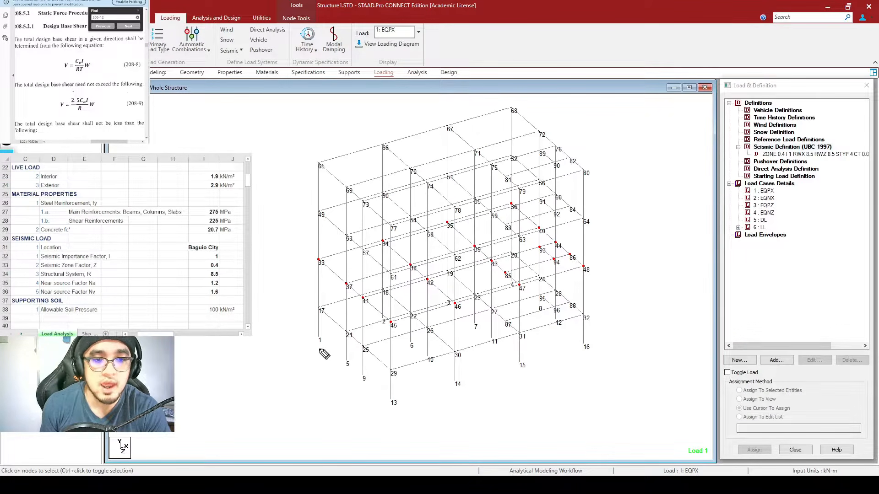
left_click_drag(262, 368, 323, 333)
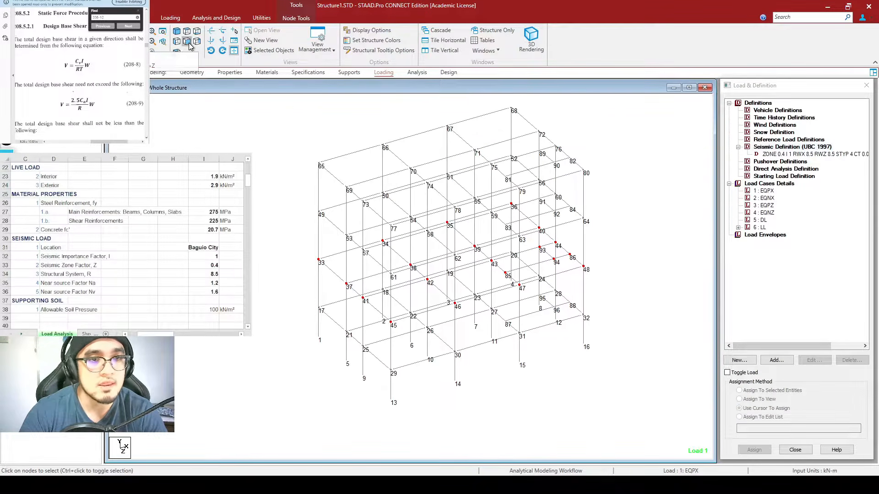
left_click(186, 42)
left_click(610, 376)
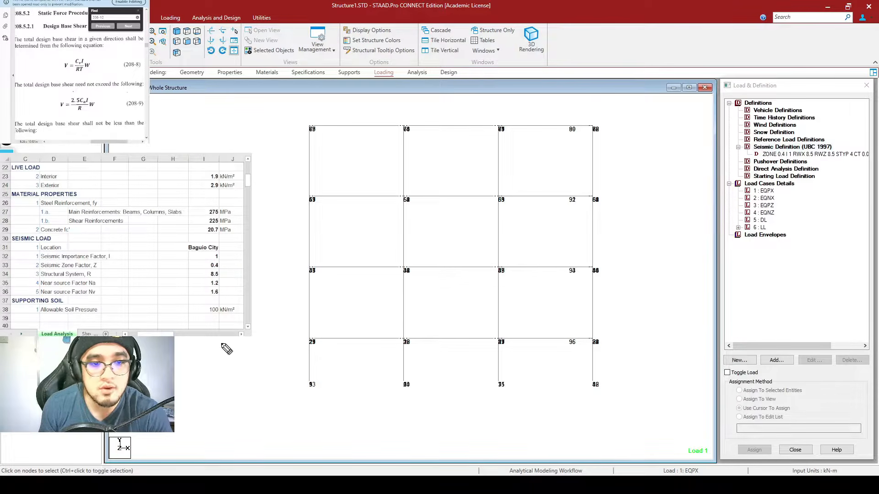
Step: Select the lowest-storey columns between the base nodes and the first beam level
left_click_drag(217, 339, 269, 347)
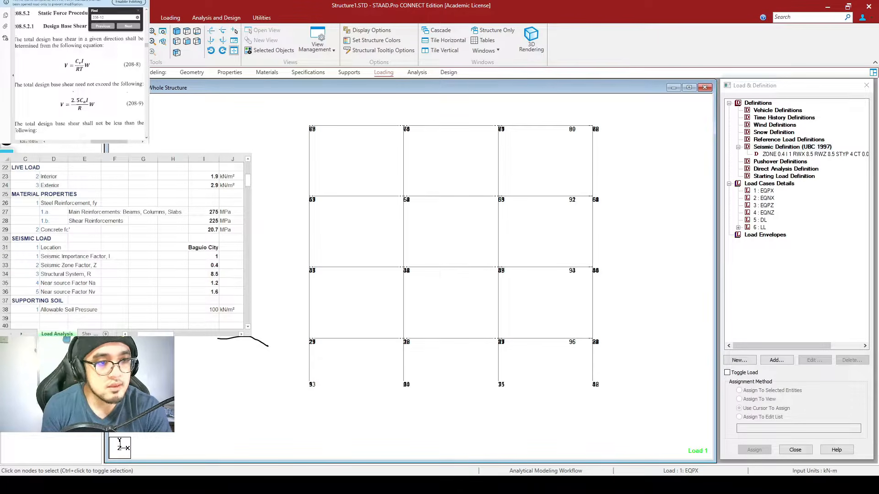
left_click_drag(210, 339, 309, 341)
left_click_drag(594, 340, 687, 338)
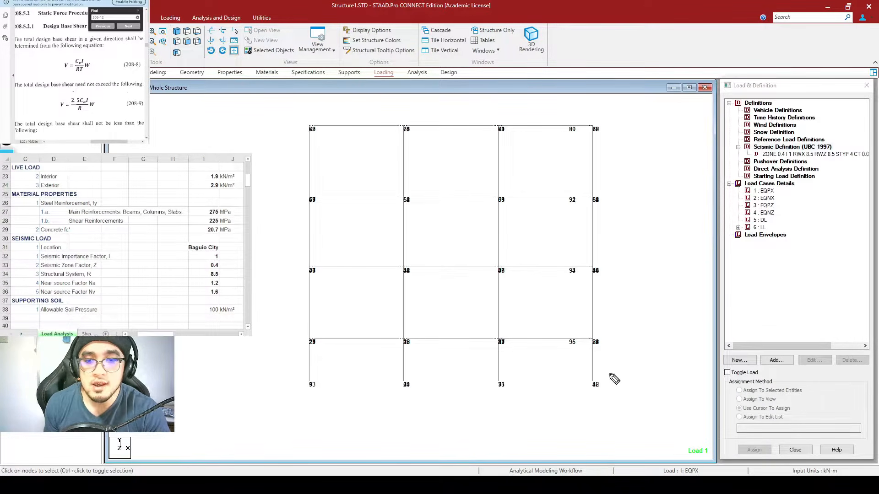
mouse_move(619, 378)
left_mouse_down()
mouse_move(373, 372)
mouse_move(323, 410)
mouse_move(545, 403)
mouse_move(640, 365)
left_mouse_up()
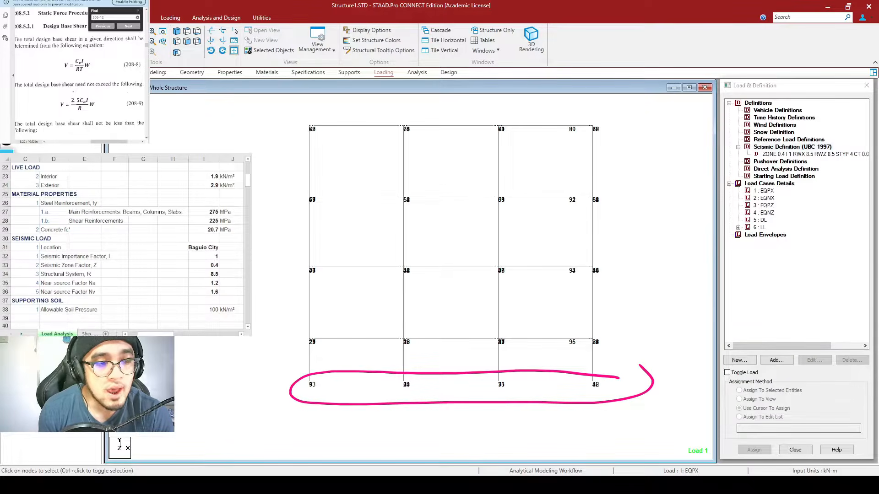
key("Escape")
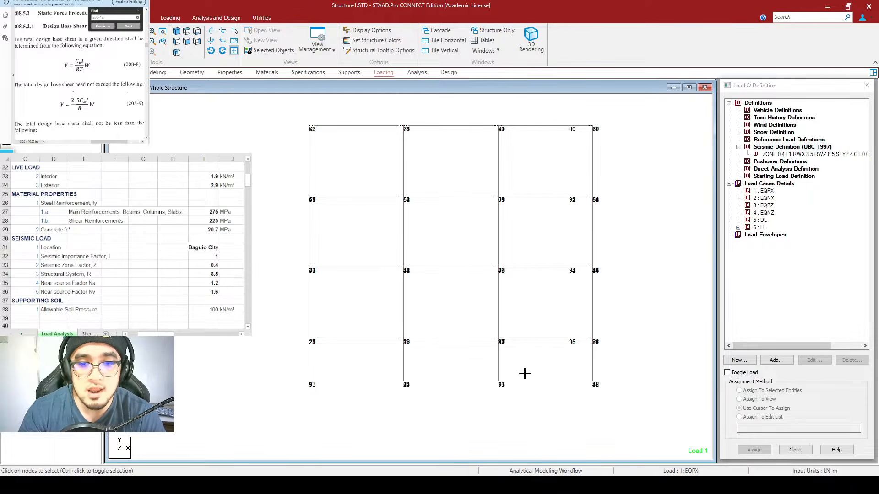
left_click_drag(644, 430, 248, 357)
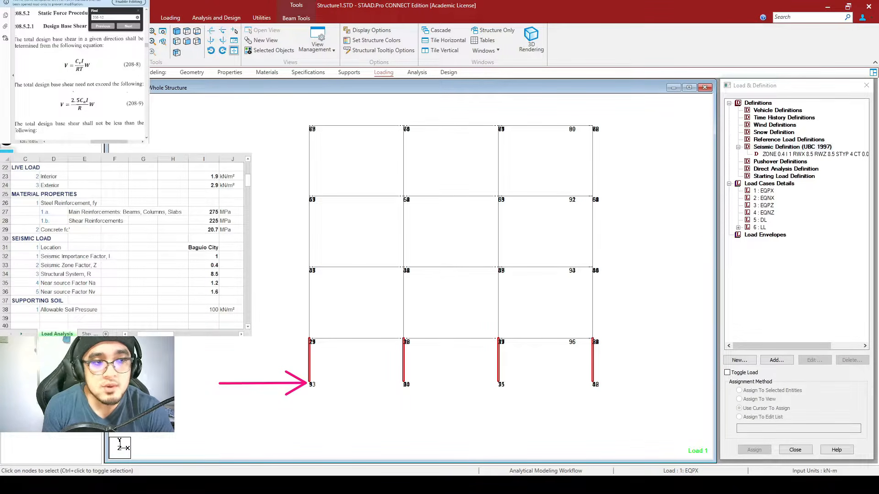
left_click_drag(205, 339, 305, 339)
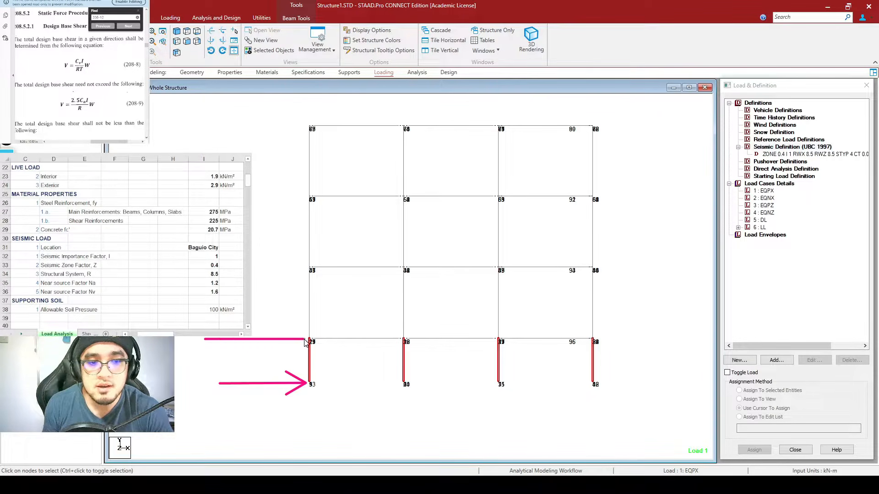
left_click_drag(594, 340, 694, 341)
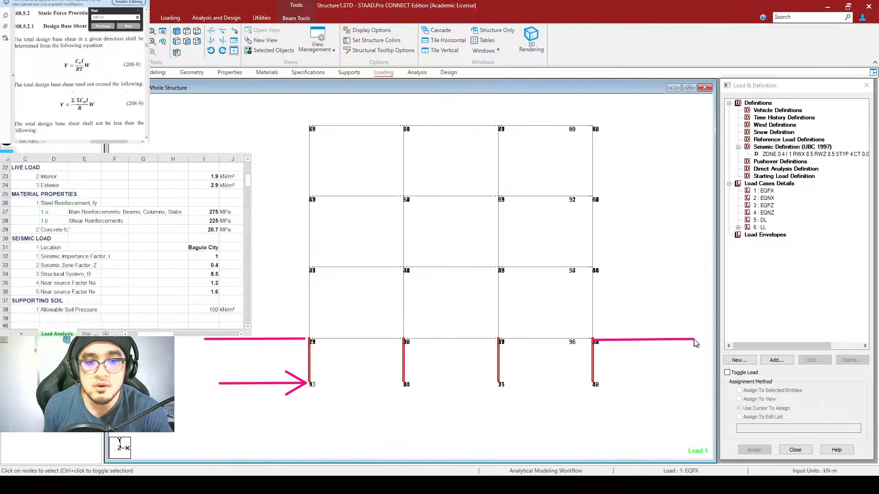
left_click_drag(229, 346, 200, 372)
mouse_move(258, 339)
left_mouse_down()
mouse_move(223, 377)
mouse_move(244, 373)
left_mouse_up()
mouse_move(294, 344)
left_mouse_down()
mouse_move(264, 375)
mouse_move(278, 373)
left_mouse_up()
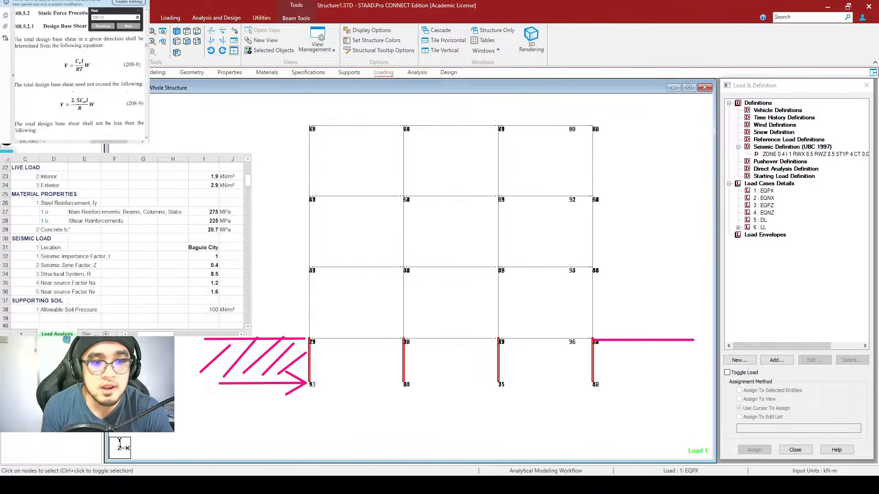
mouse_move(308, 334)
left_mouse_down()
mouse_move(206, 383)
mouse_move(284, 304)
left_mouse_up()
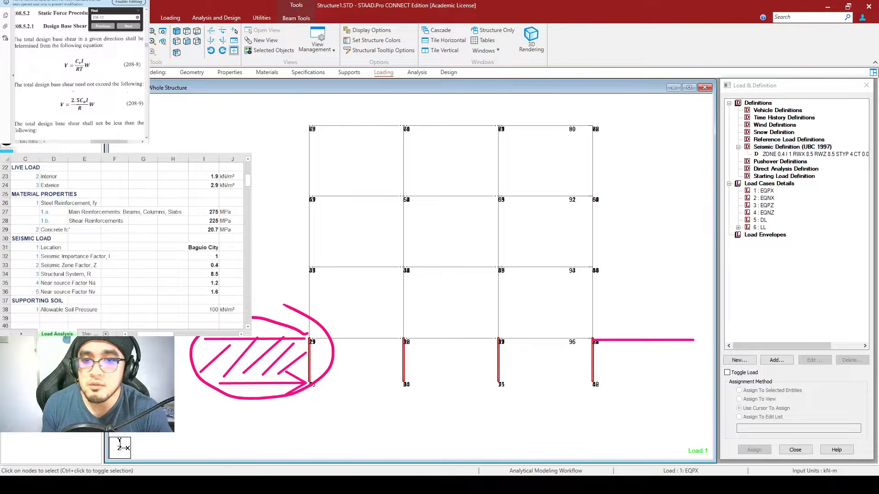
mouse_move(326, 331)
left_mouse_down()
mouse_move(330, 357)
mouse_move(337, 339)
mouse_move(315, 311)
left_mouse_up()
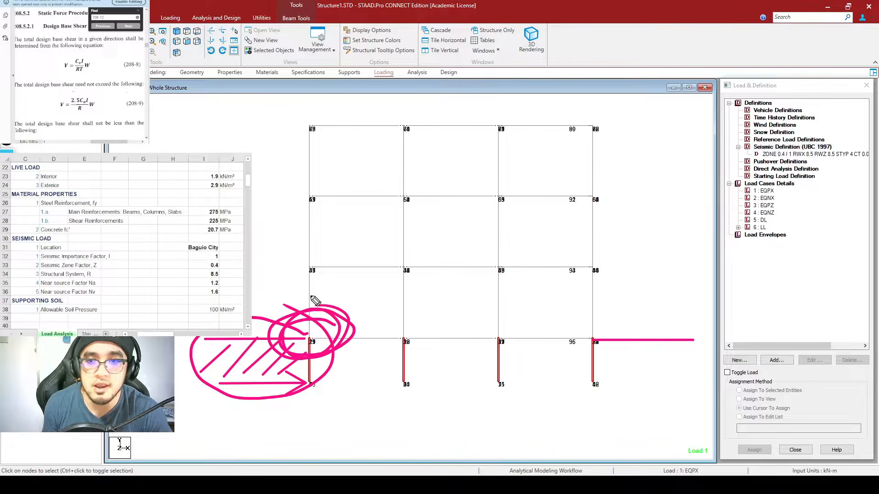
key("Escape")
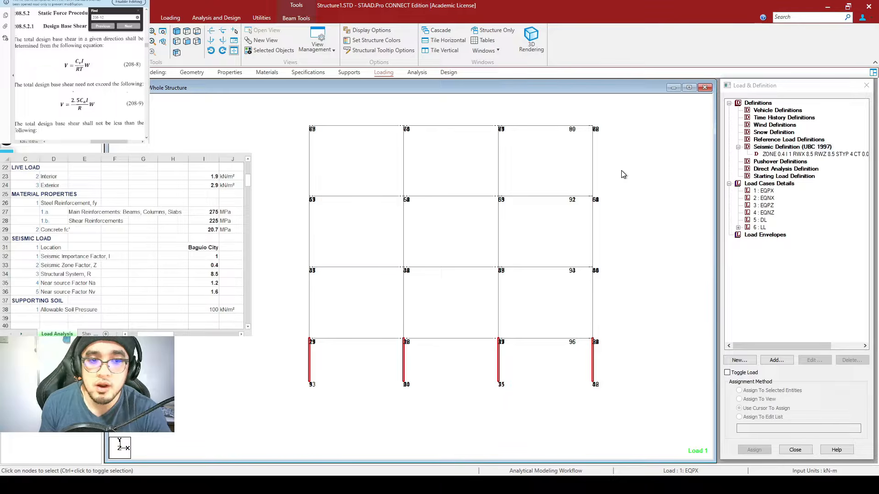
left_click_drag(622, 415, 284, 330)
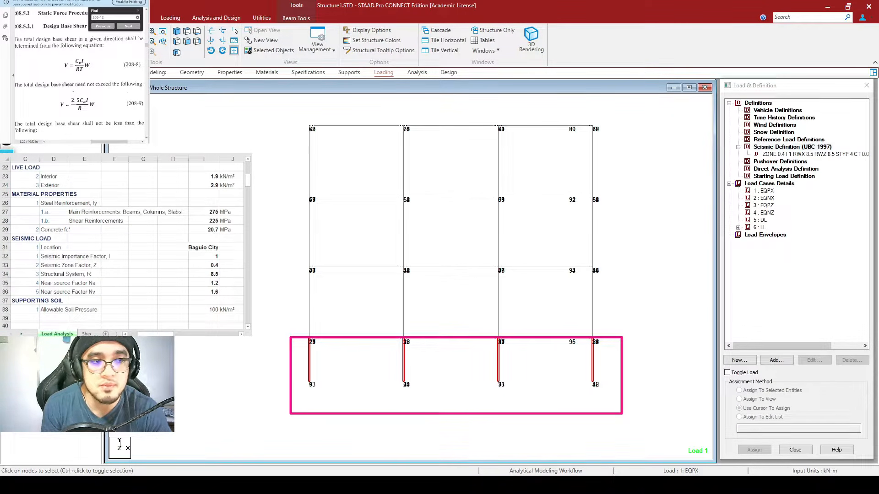
left_click_drag(198, 340, 305, 340)
key("Escape")
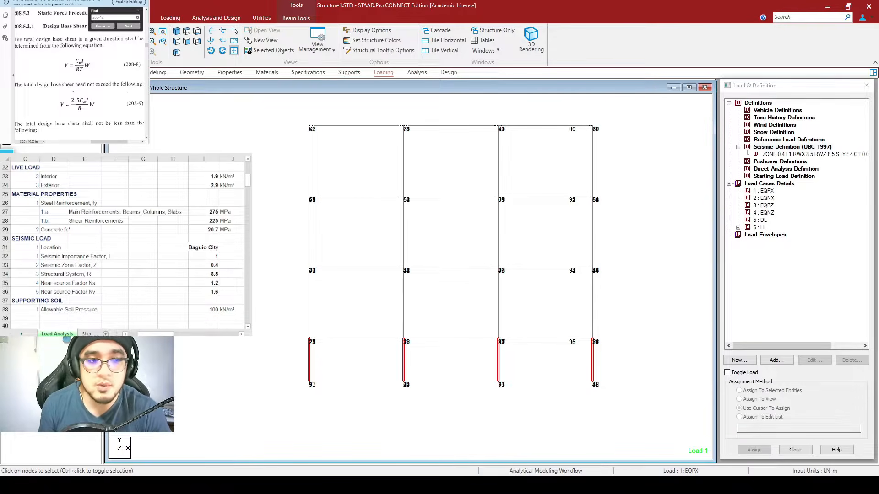
mouse_move(233, 381)
left_mouse_down()
mouse_move(302, 388)
mouse_move(309, 380)
left_mouse_up()
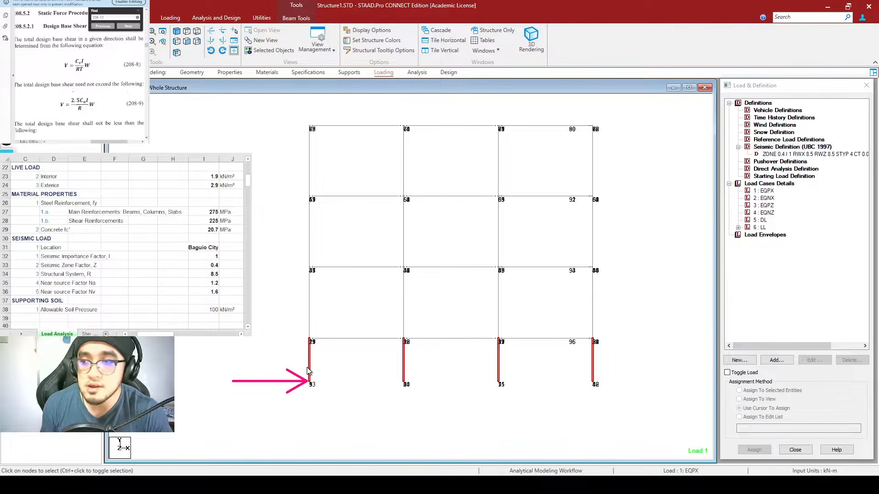
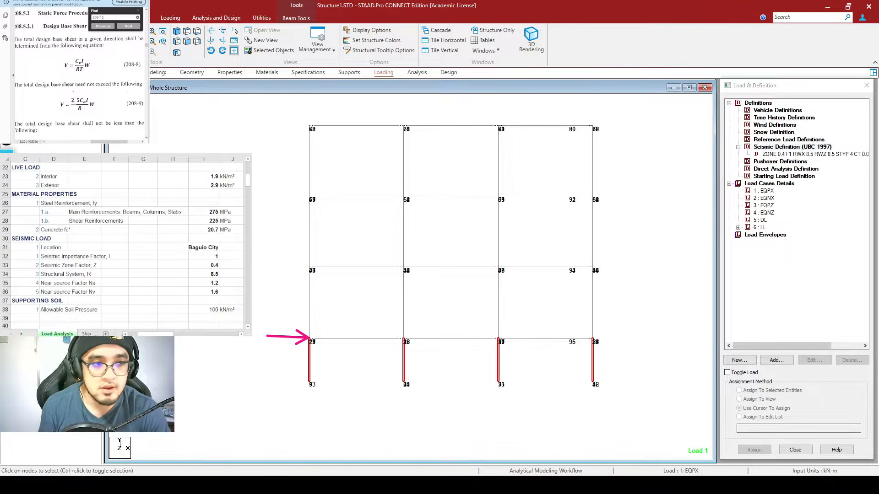
Step: Highlight design base shear equation 208-8 in the code document to examine its coefficient and seismic weight term W
key("ctrl+shift+7")
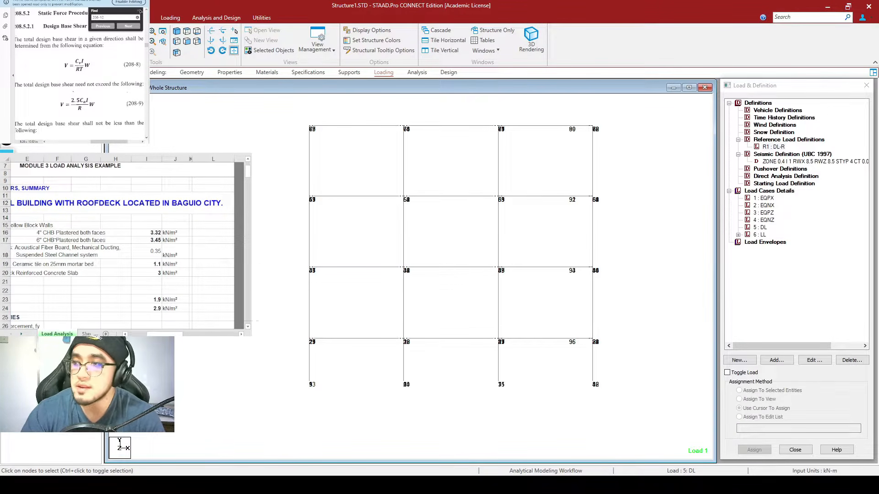
left_click_drag(58, 58, 101, 77)
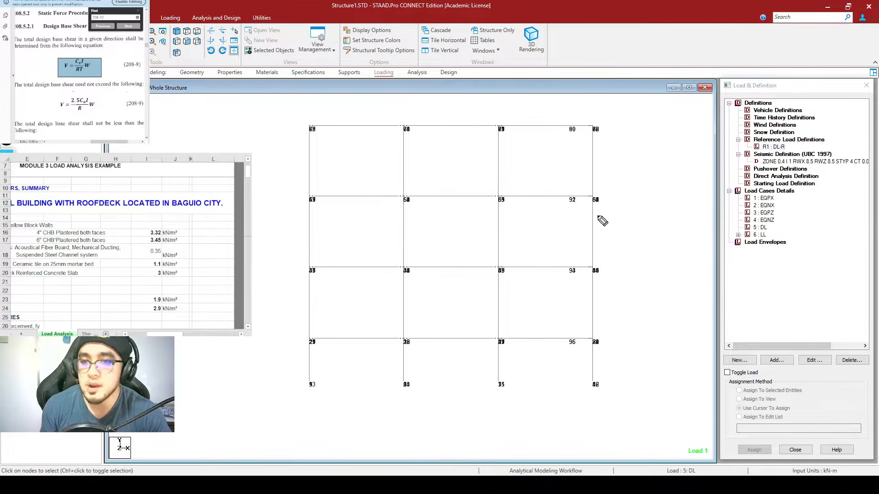
mouse_move(596, 220)
left_mouse_down()
mouse_move(613, 244)
mouse_move(632, 230)
left_mouse_up()
mouse_move(620, 237)
left_mouse_down()
mouse_move(658, 237)
mouse_move(662, 226)
mouse_move(672, 236)
mouse_move(678, 219)
mouse_move(689, 245)
mouse_move(650, 273)
left_mouse_up()
left_click_drag(648, 257, 668, 269)
mouse_move(660, 259)
left_mouse_down()
mouse_move(680, 262)
mouse_move(665, 271)
left_mouse_up()
mouse_move(699, 230)
left_mouse_down()
mouse_move(712, 245)
mouse_move(717, 227)
mouse_move(668, 198)
mouse_move(592, 215)
mouse_move(653, 289)
mouse_move(691, 235)
mouse_move(677, 201)
left_mouse_up()
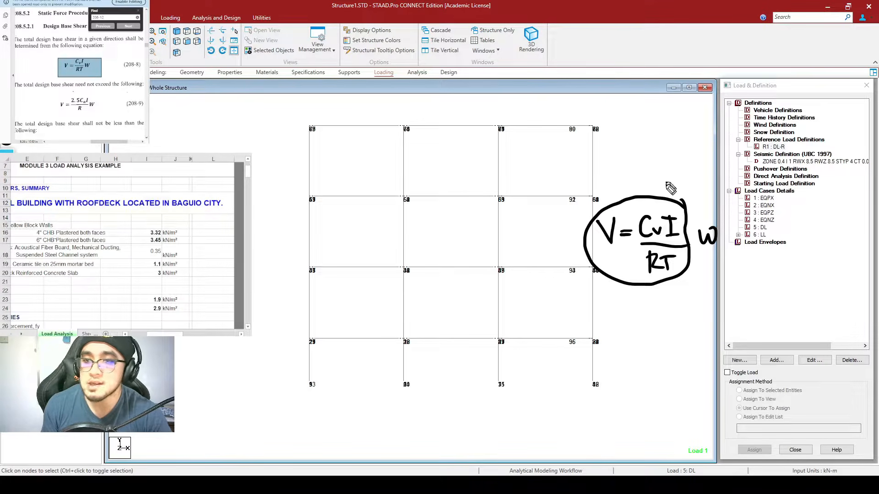
mouse_move(728, 223)
left_mouse_down()
mouse_move(695, 223)
mouse_move(741, 243)
mouse_move(719, 202)
left_mouse_up()
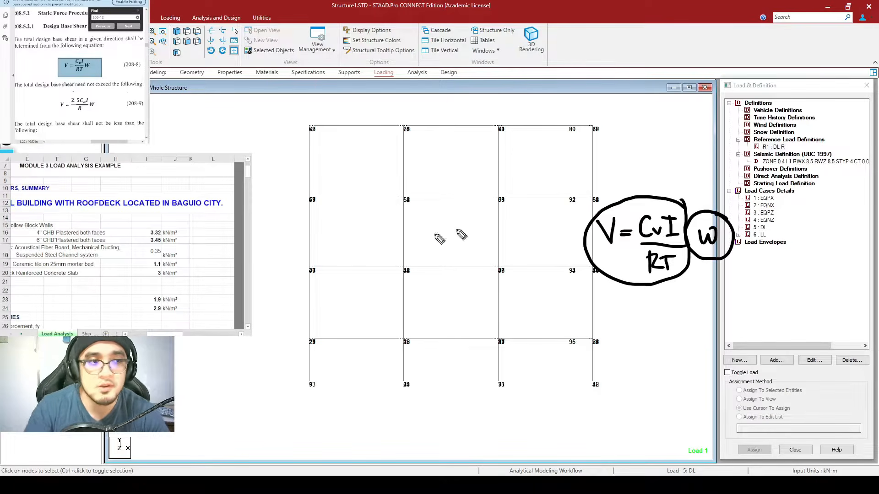
Step: Review the self weight, element weights and reference load options for the UBC 1997 seismic definition, and close without adding any
left_click(766, 162)
left_click(777, 360)
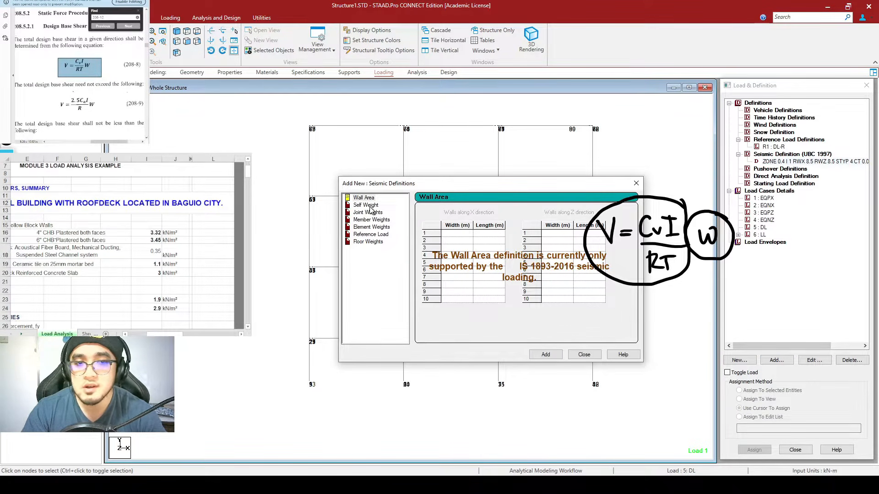
left_click(366, 205)
left_click(371, 227)
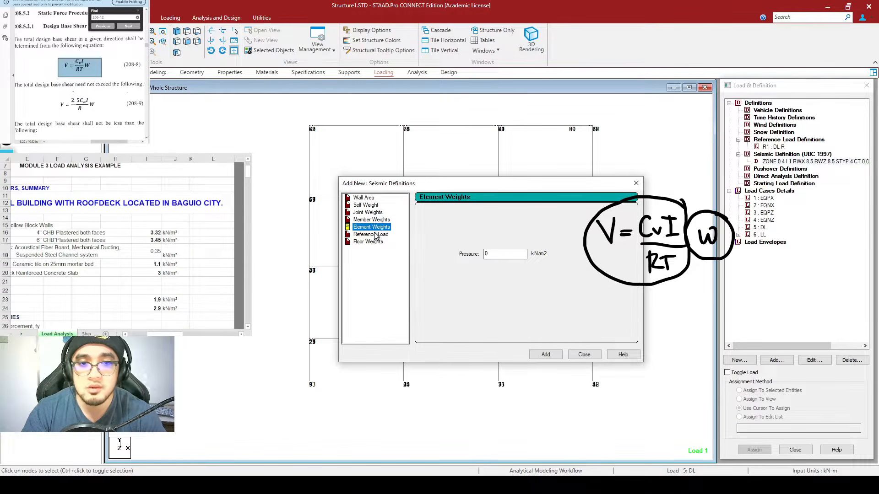
left_click(370, 234)
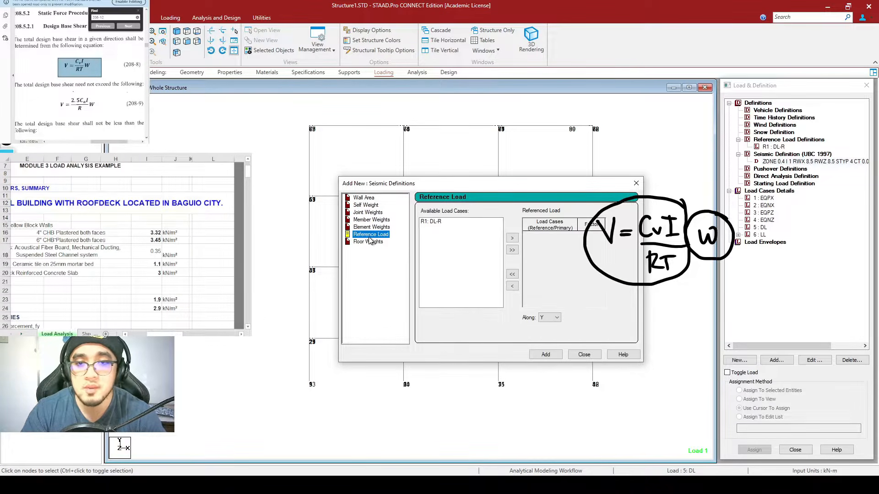
left_click(586, 356)
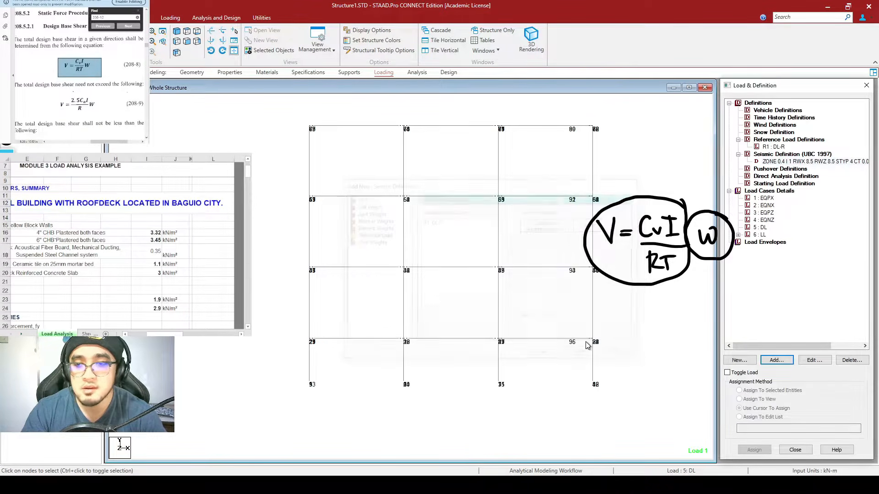
left_click(761, 227)
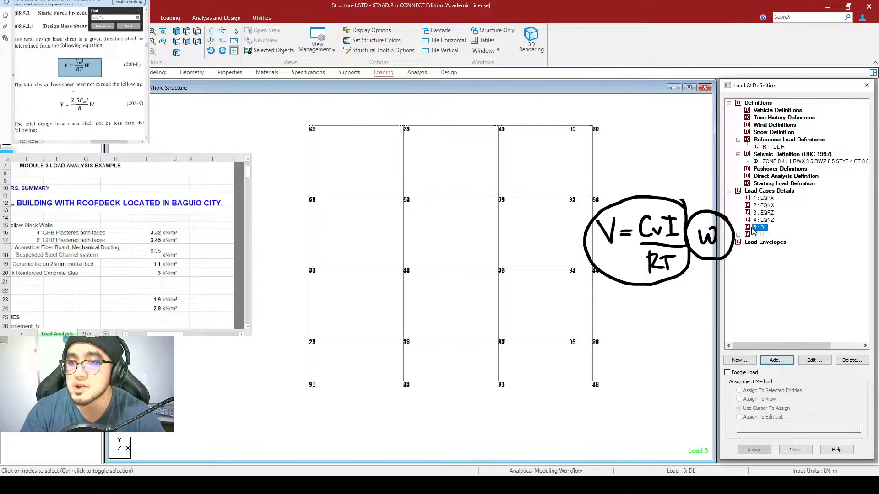
left_click(812, 164)
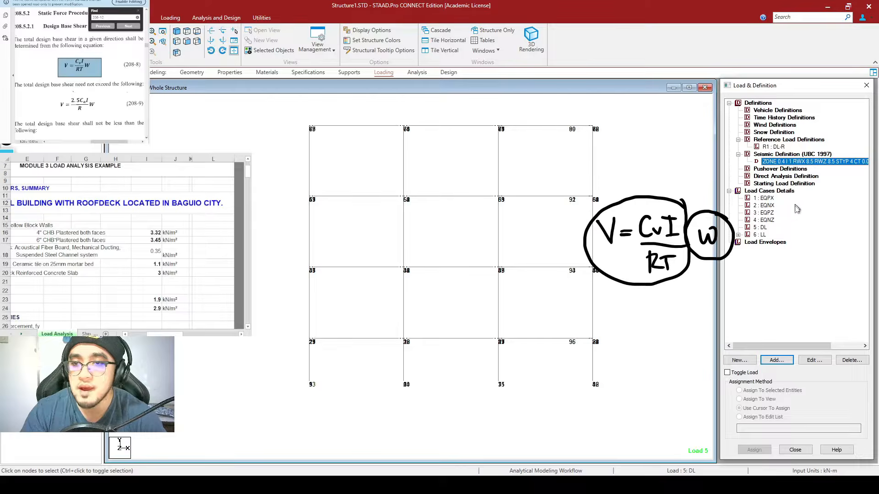
left_click(766, 228)
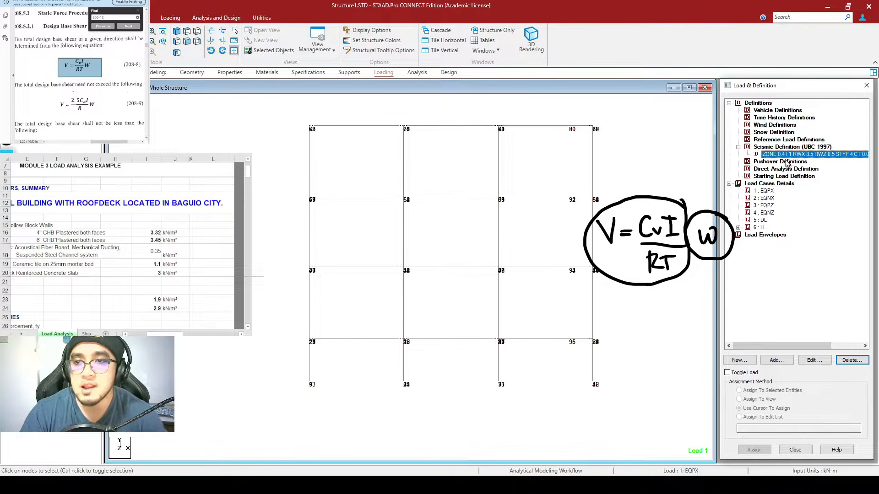
left_click(779, 143)
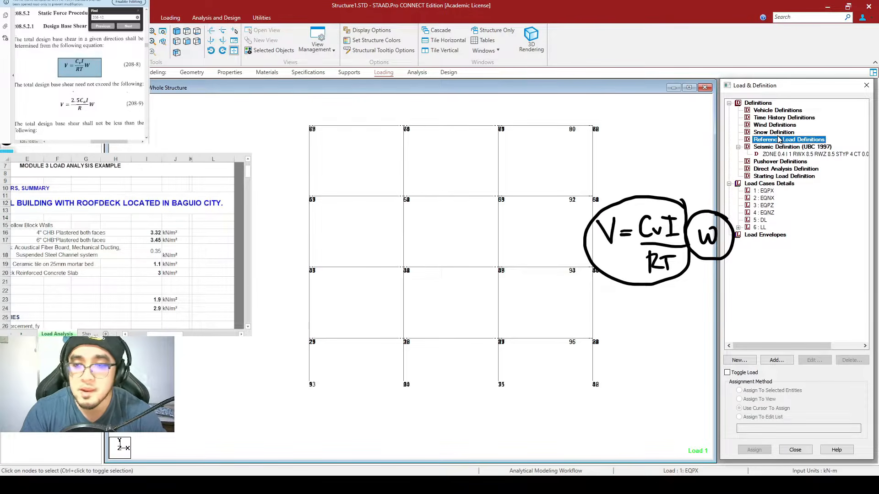
left_click(763, 156)
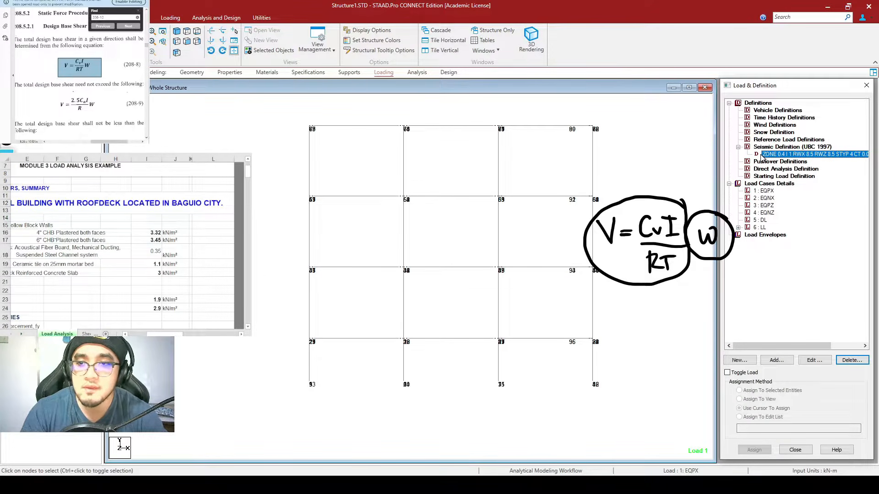
left_click(762, 220)
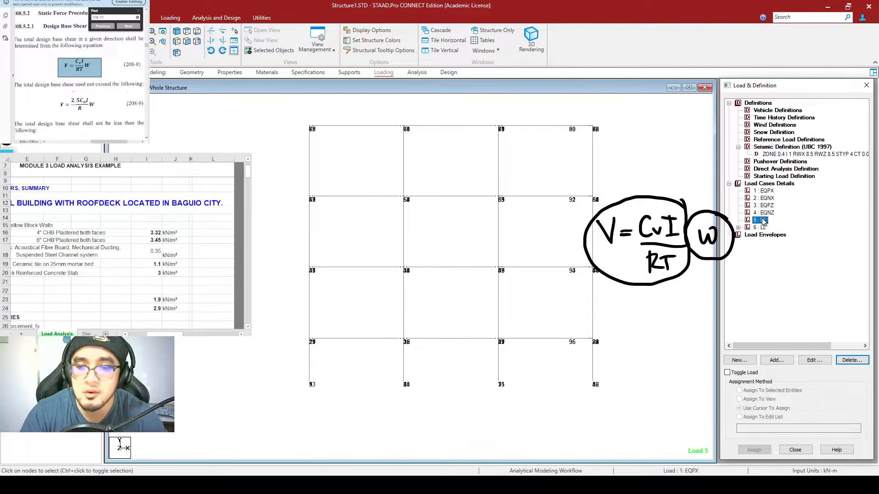
Step: Add reference load definition number 1 with loading type Dead and the title REF-DL
left_click(770, 139)
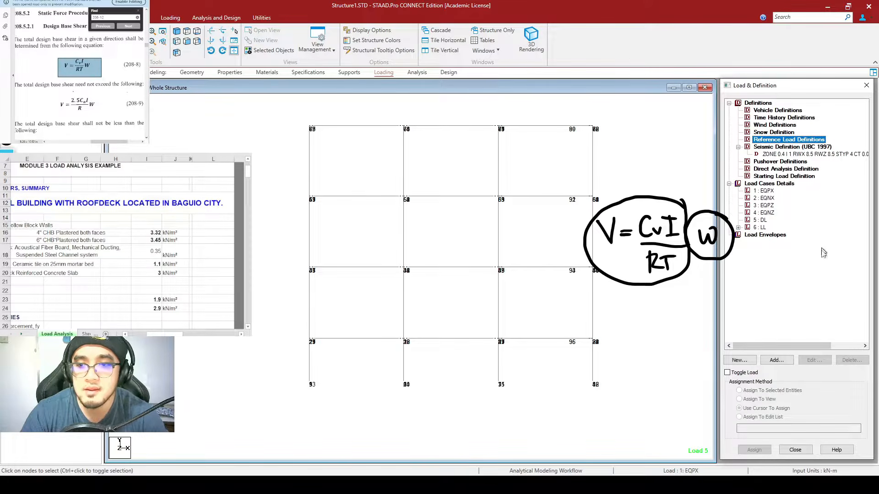
left_click(777, 360)
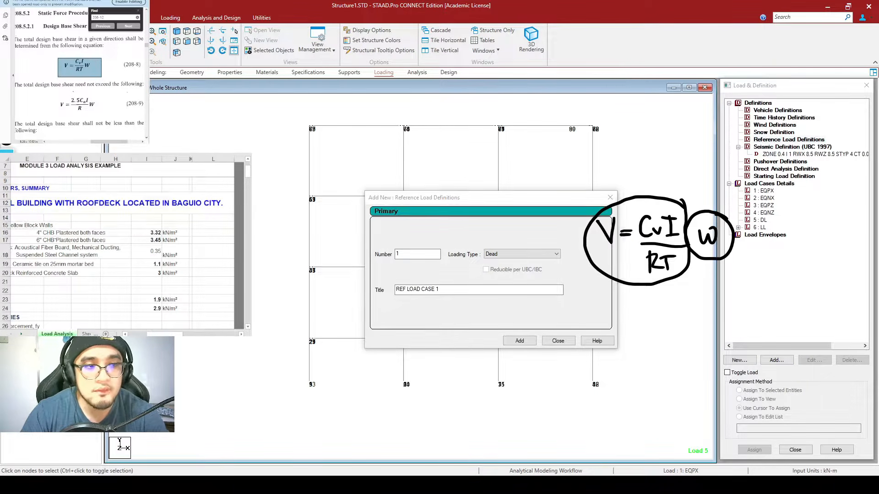
left_click(530, 254)
scroll(530, 254, "up", 3)
left_click(509, 262)
key("Tab")
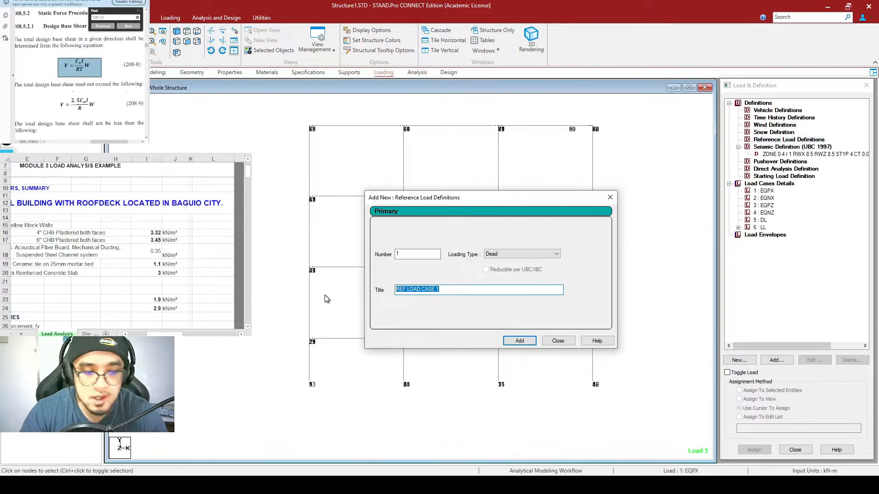
type("REF-DL")
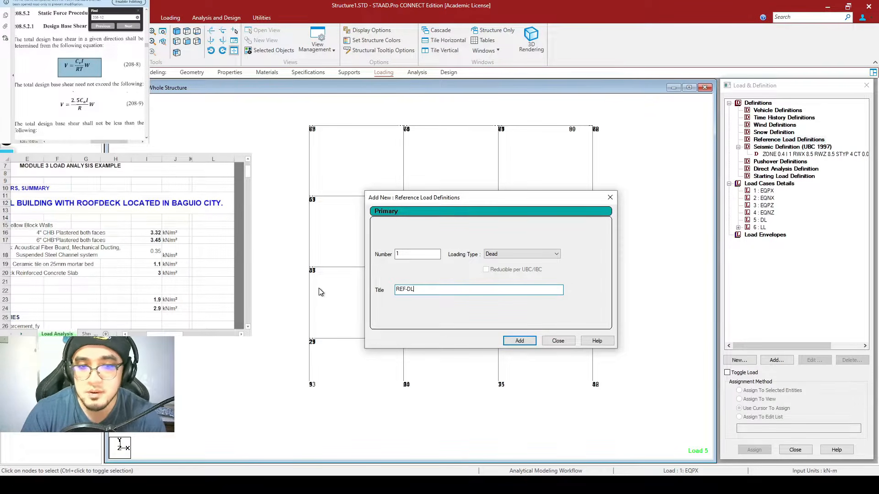
left_click(529, 342)
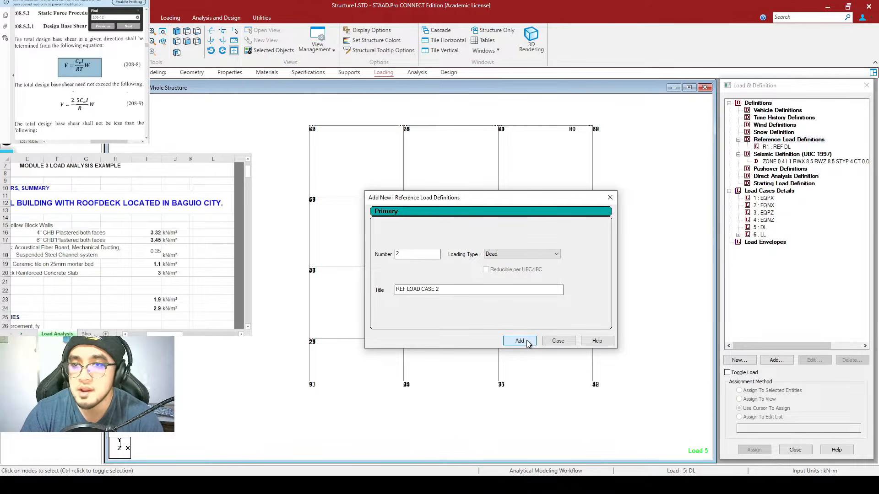
left_click(547, 341)
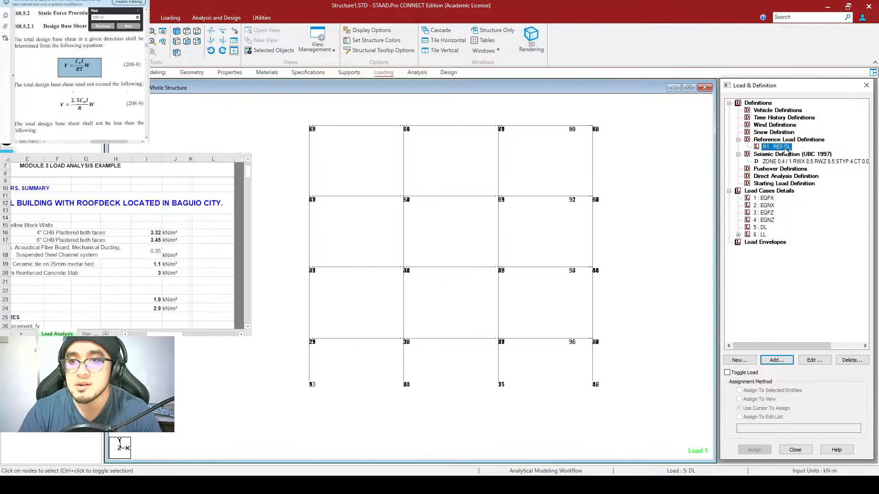
Step: Add a selfweight load in the Y direction with factor -1 to the REF-DL reference load
left_click(776, 361)
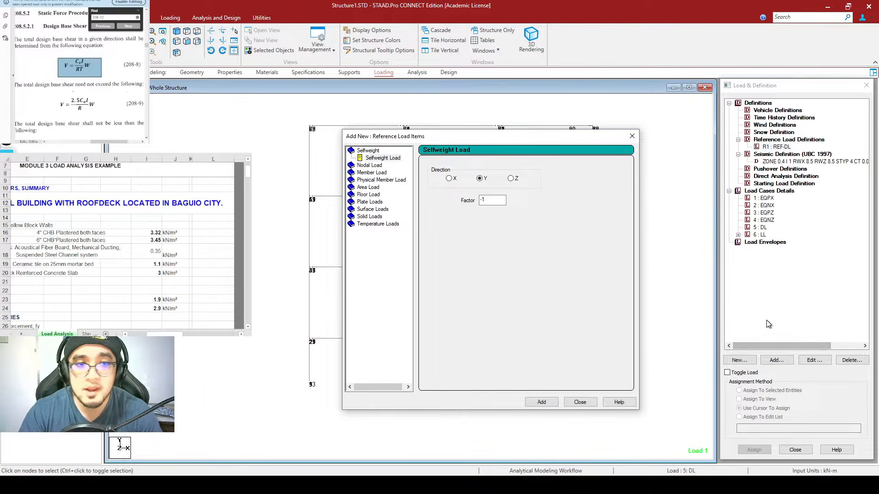
left_click(383, 158)
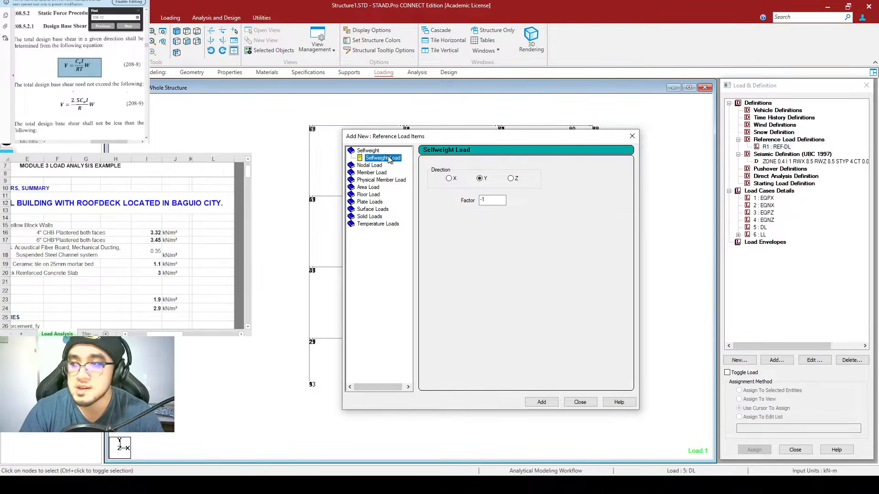
left_click_drag(491, 136, 718, 135)
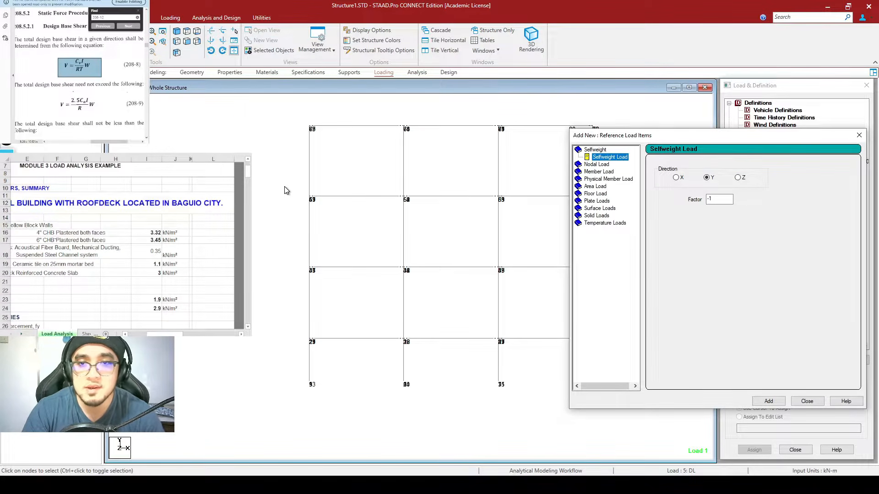
left_click_drag(682, 136, 456, 110)
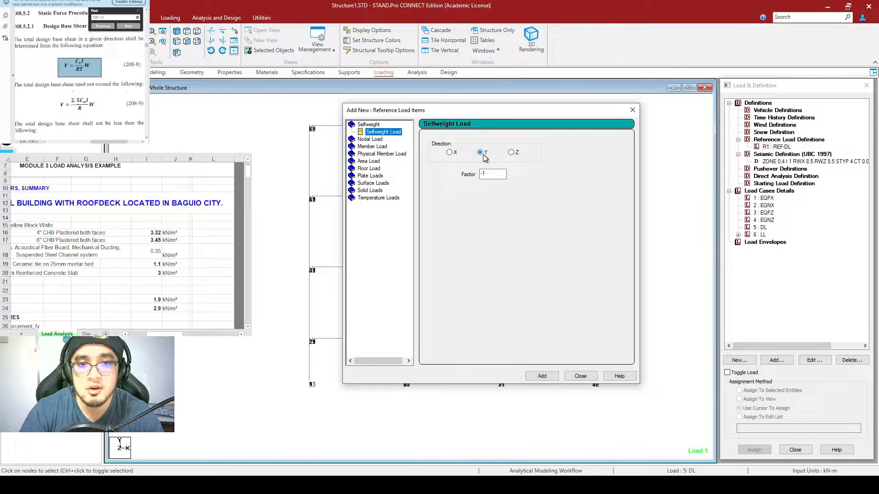
double_click(483, 174)
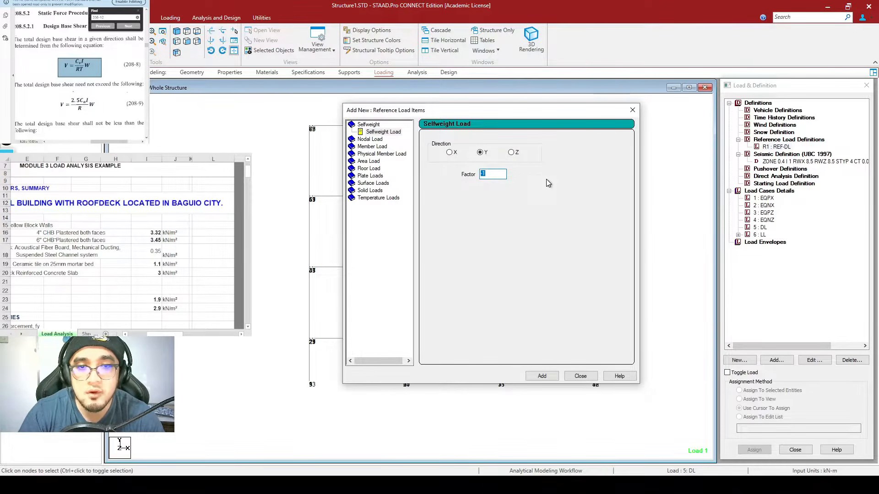
type("-")
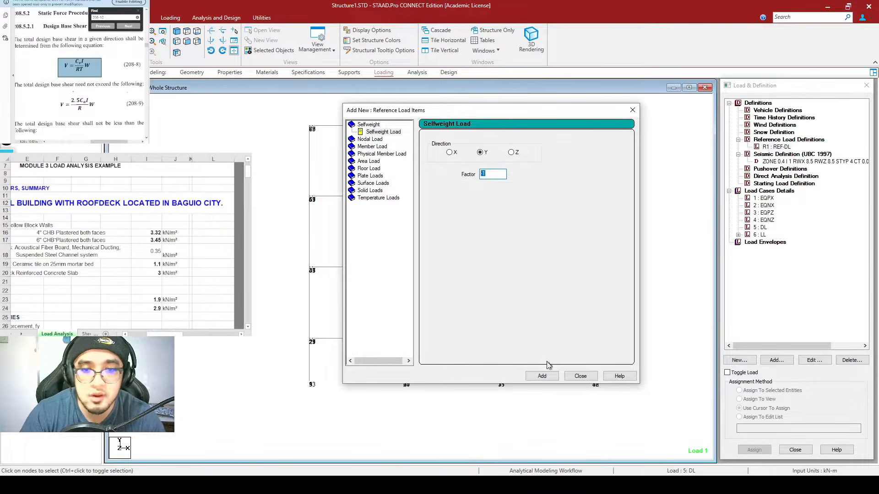
left_click(549, 378)
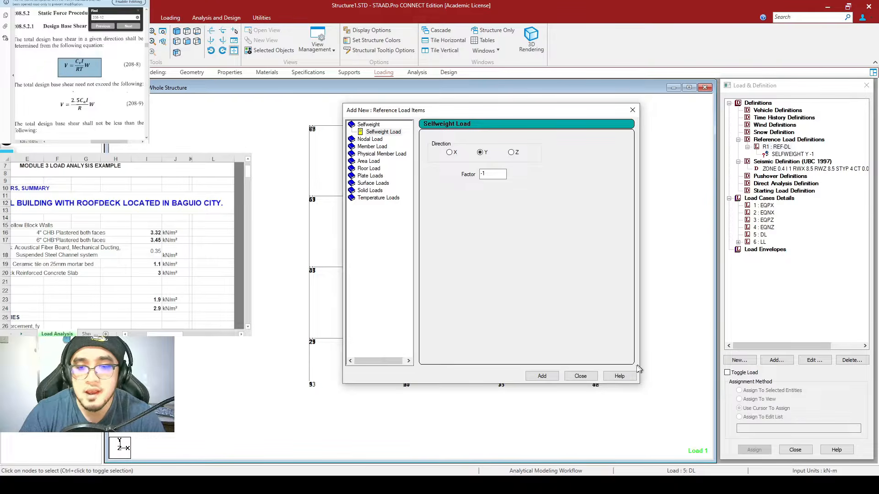
left_click(580, 377)
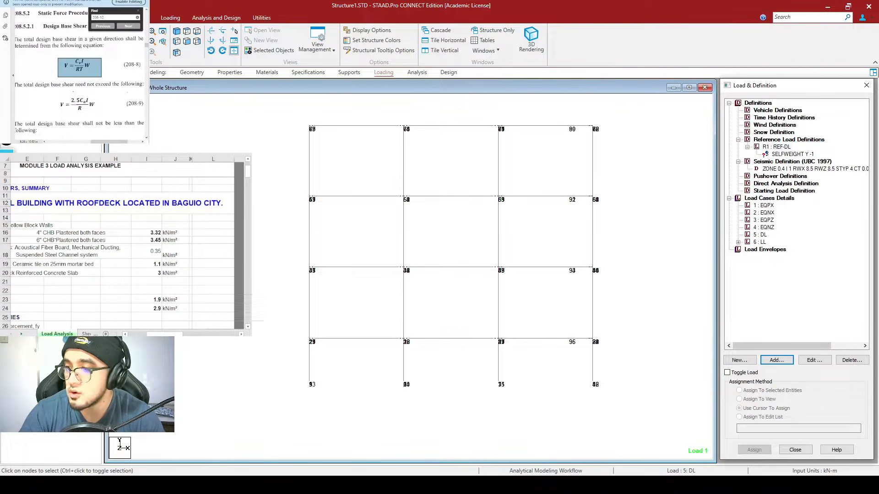
Step: Review the dead load parameters in the load analysis spreadsheet, highlighting the 4" and 6" CHB wall loads plastered on both faces
left_click(34, 272)
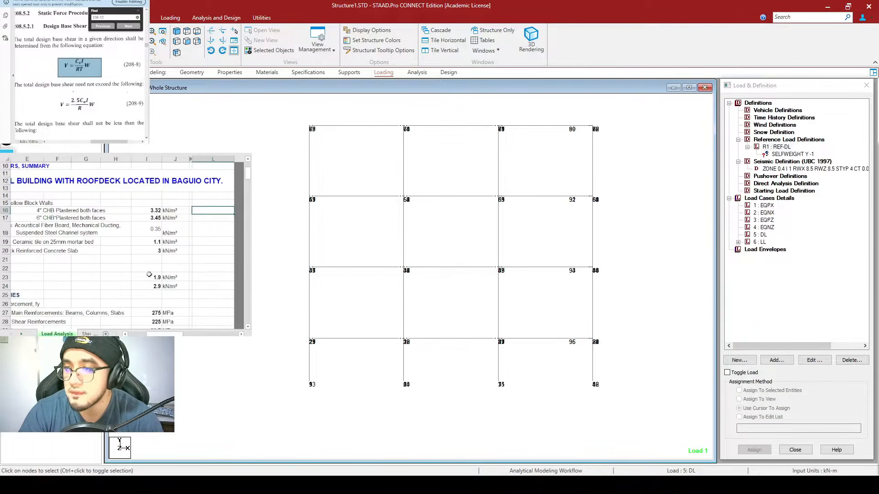
scroll(201, 318, "up", 1)
scroll(209, 285, "left", 2)
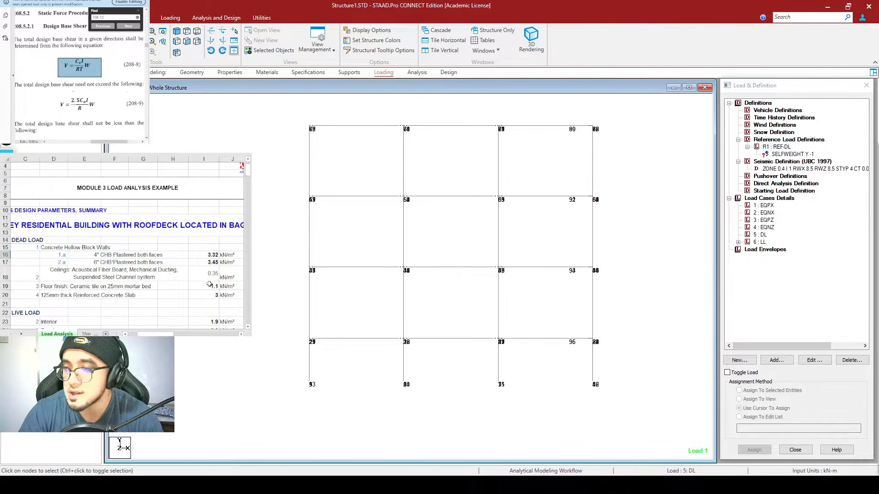
scroll(193, 280, "right", 1)
scroll(193, 280, "down", 1)
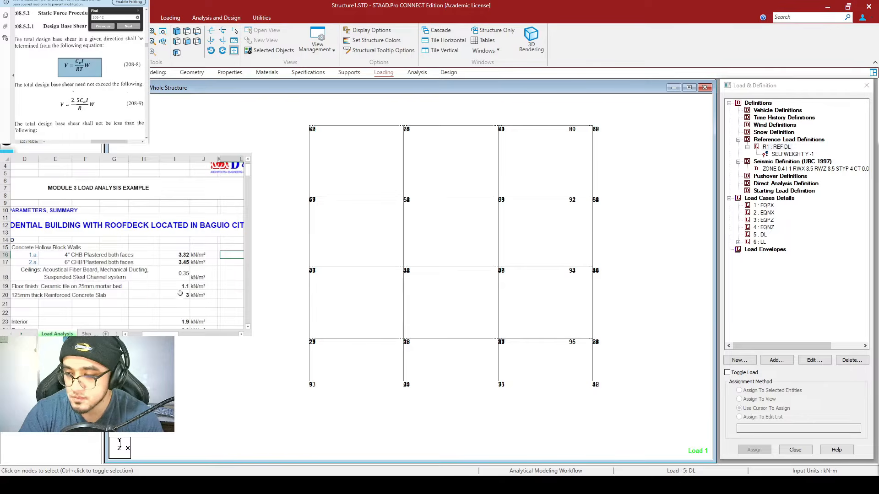
scroll(185, 280, "down", 1)
left_click_drag(162, 335, 174, 335)
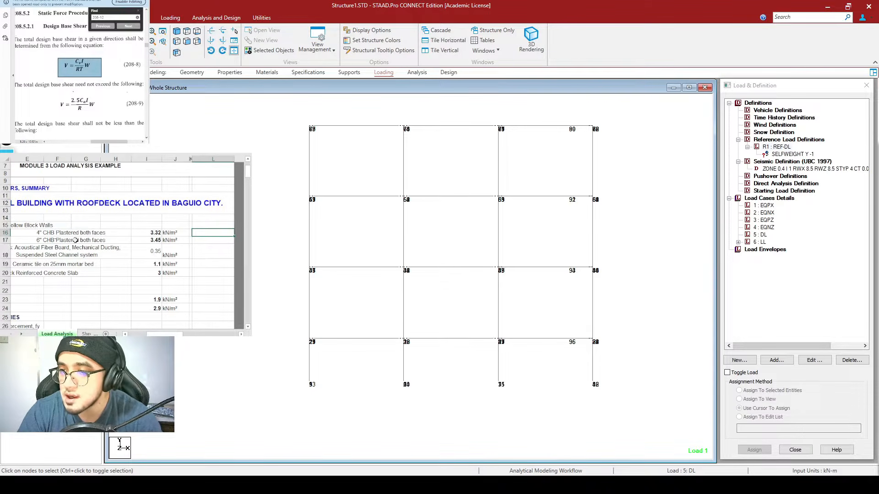
left_click(36, 233)
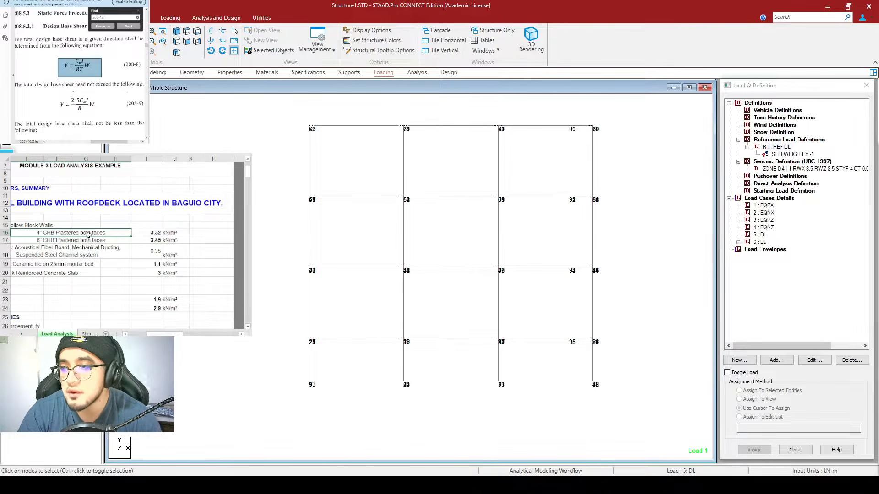
left_click_drag(130, 235, 143, 234)
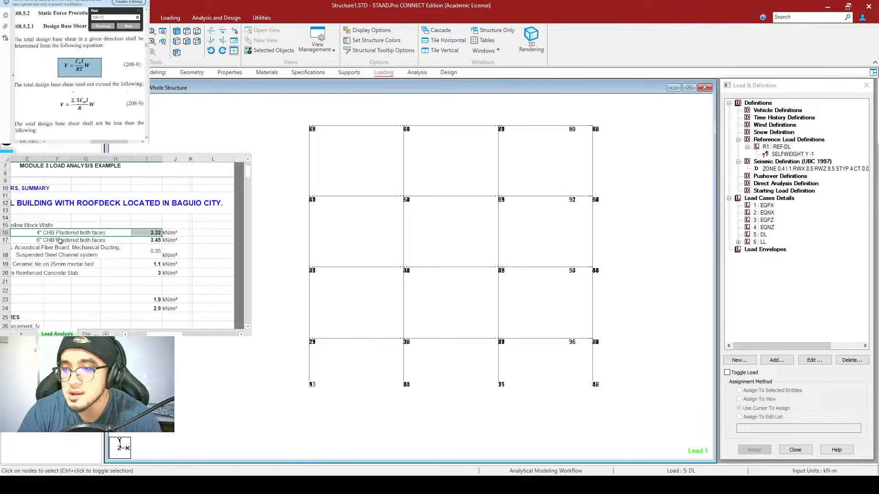
left_click(29, 241)
left_click_drag(52, 243, 146, 243)
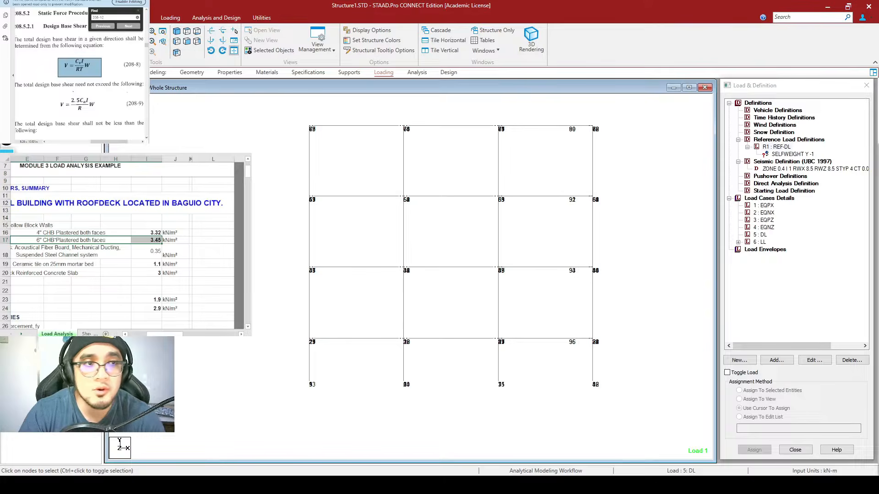
Step: Show the frame in plan view and select the beams along the outer edge at minimum Z
left_click(222, 86)
left_click(189, 34)
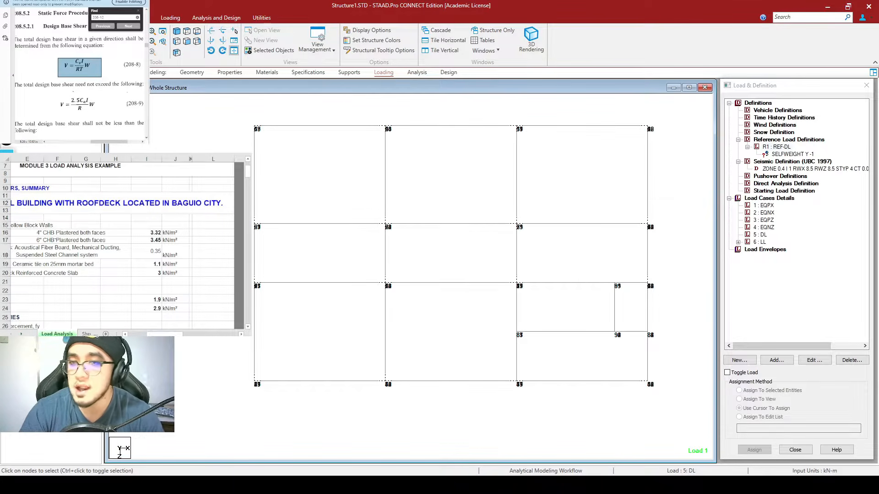
middle_click_drag(450, 191, 428, 245)
left_click_drag(336, 176, 614, 182)
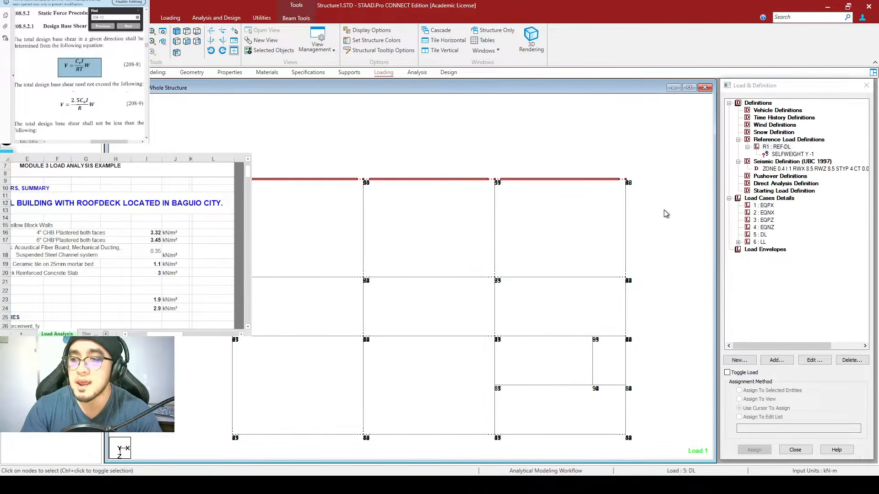
Step: Check the area load of the 4" CHB wall plastered on both faces in the load analysis spreadsheet
left_click(161, 233)
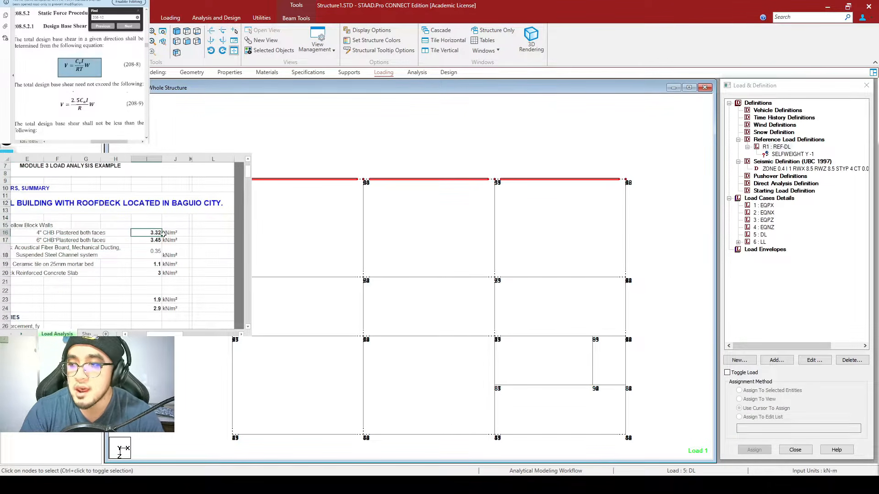
left_click(201, 230)
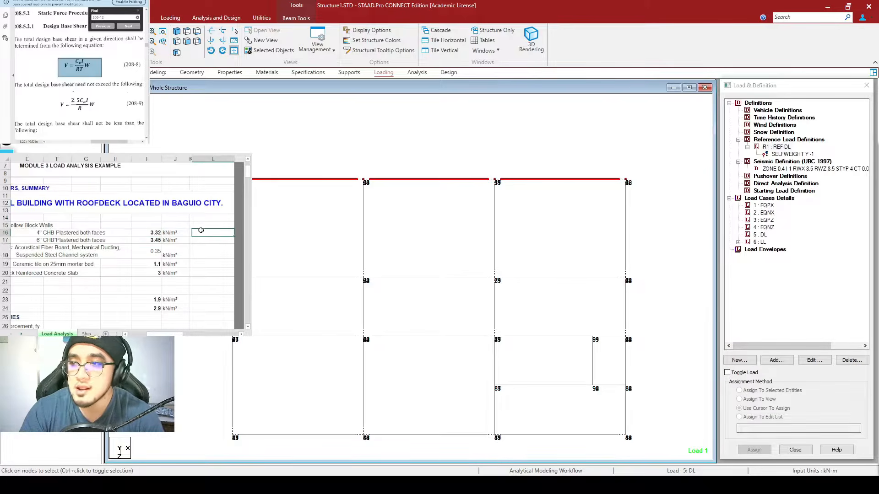
left_click(149, 233)
left_click(153, 226)
left_click(153, 233)
Step: In front view with the beam selection cleared, measure the storey height upward from the outer column's node at the second beam level
left_click(430, 228)
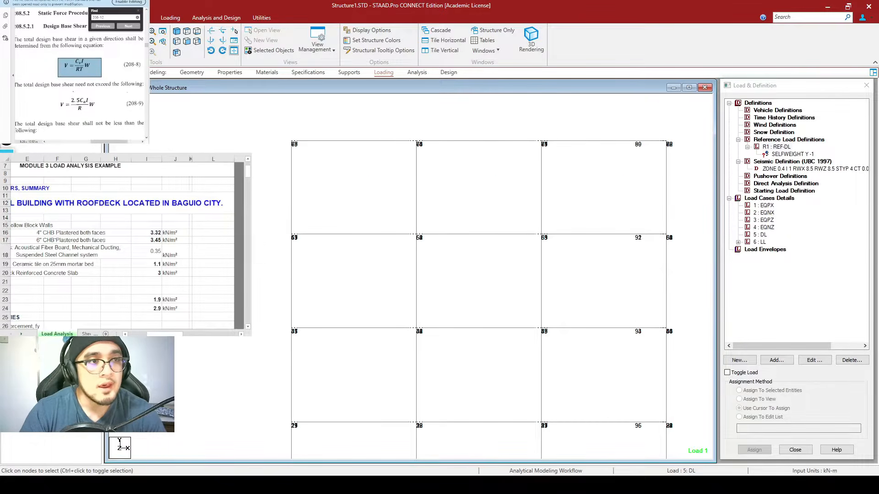
left_click(259, 19)
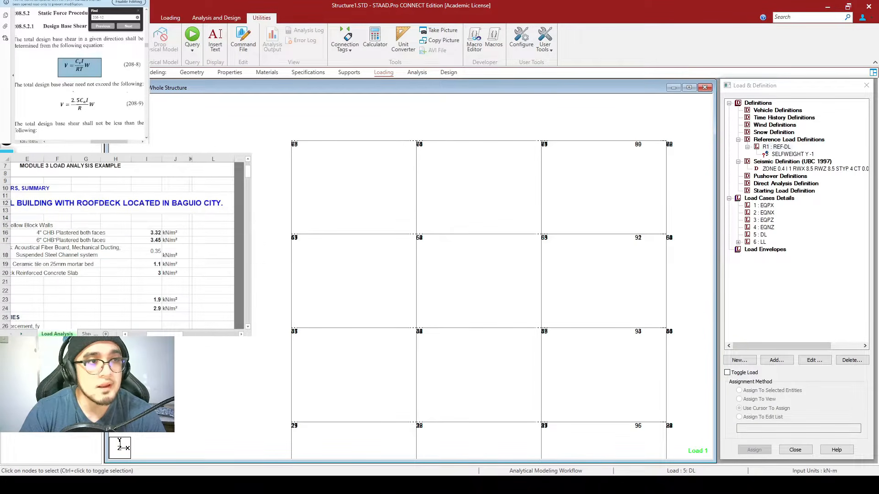
left_click(115, 40)
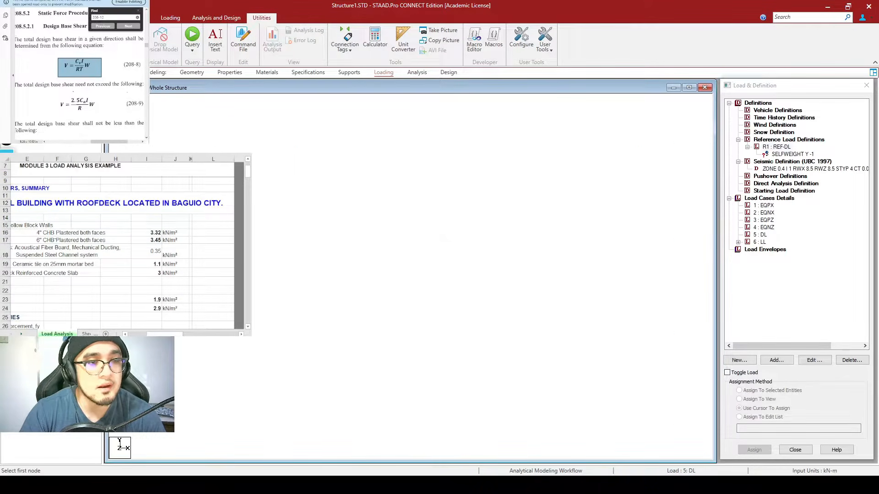
left_click(293, 330)
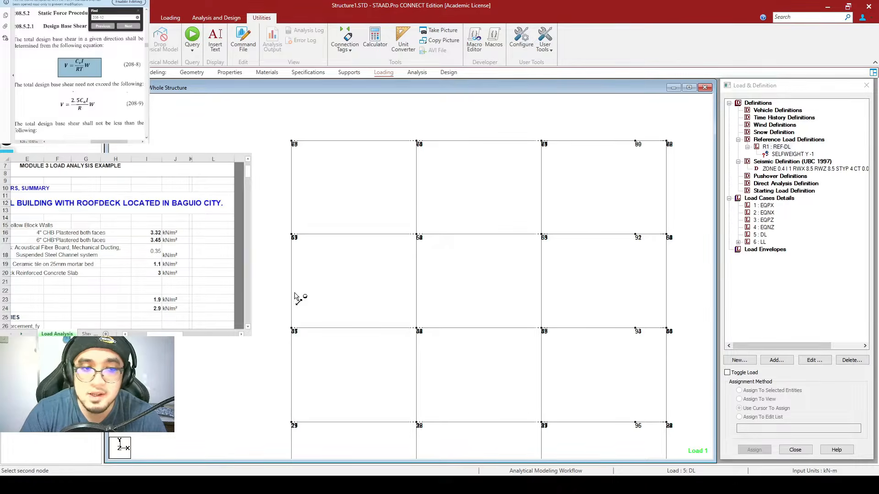
Step: Measure the storey height between the two floor nodes along the leftmost column line
left_click(294, 238)
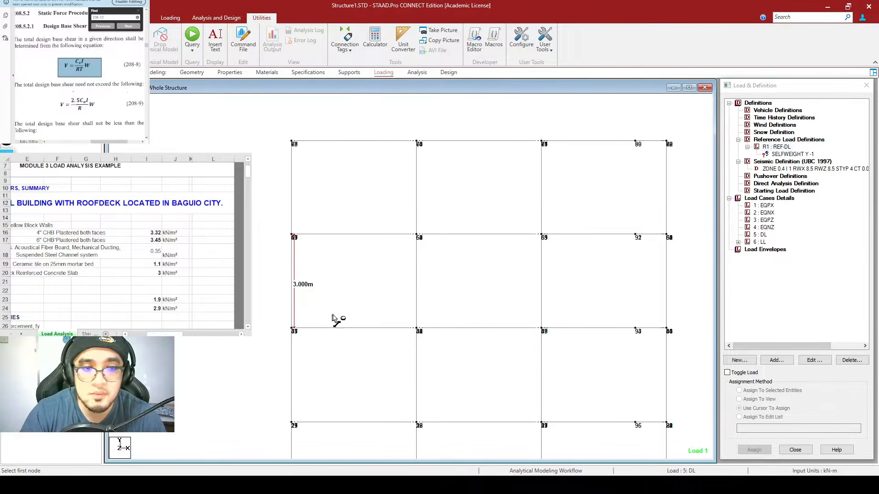
scroll(256, 279, "up", 2)
scroll(256, 279, "up", 2)
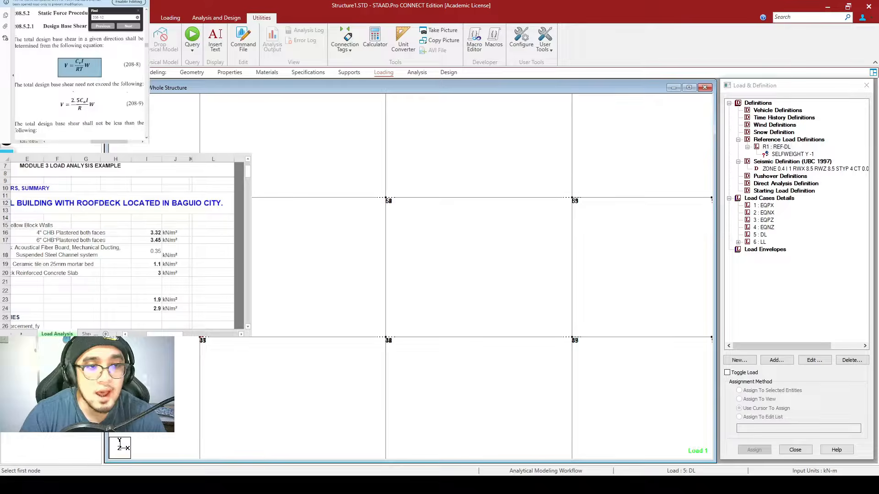
Step: Display the frame members as full 3D sections
left_click(68, 18)
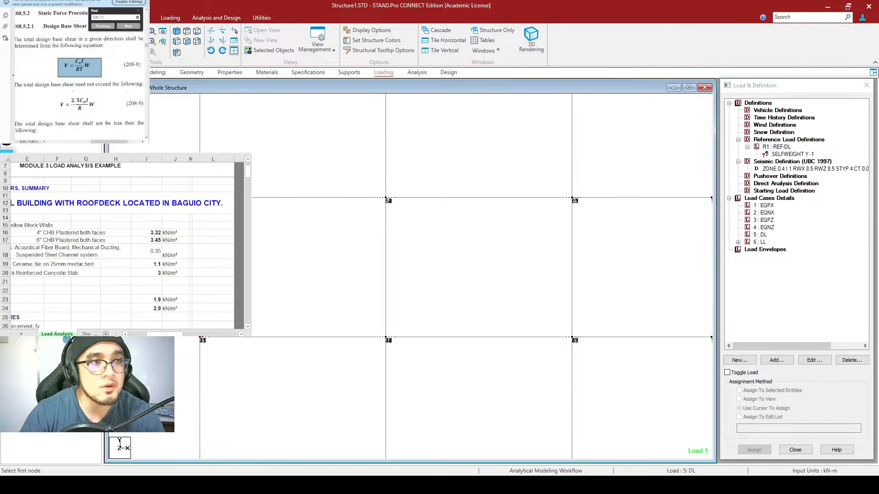
left_click(101, 39)
left_click(370, 124)
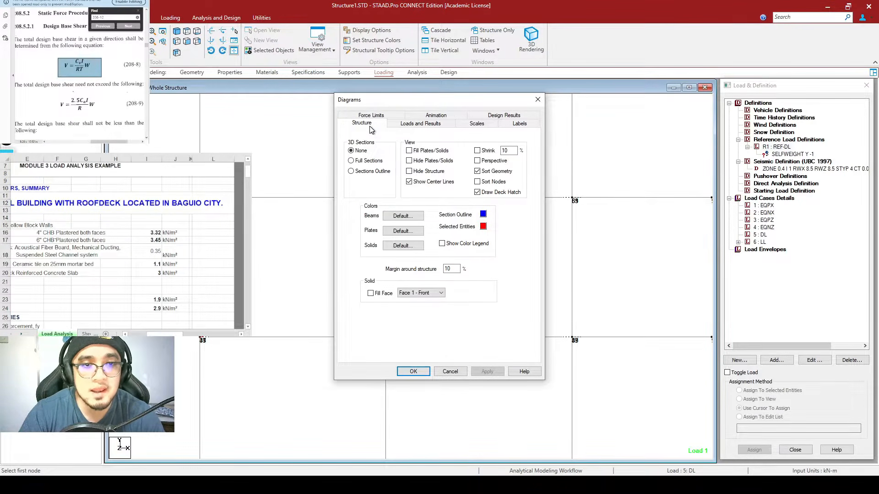
left_click(351, 161)
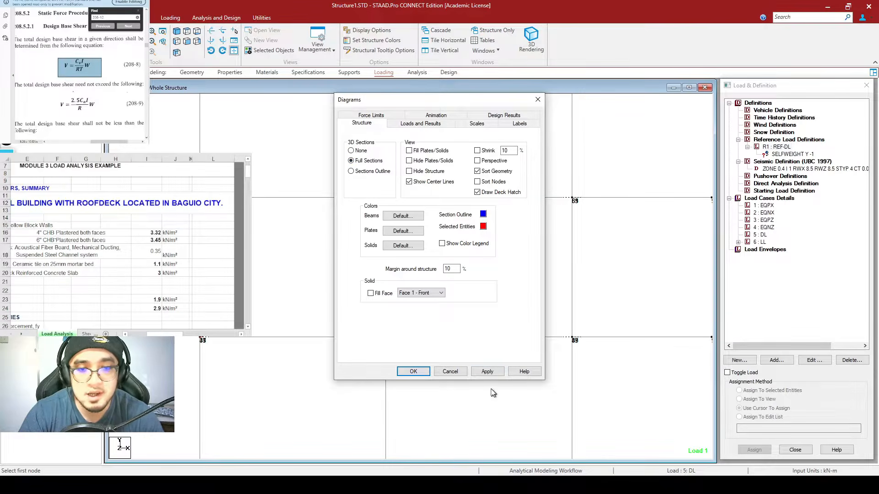
left_click(488, 371)
left_click(421, 369)
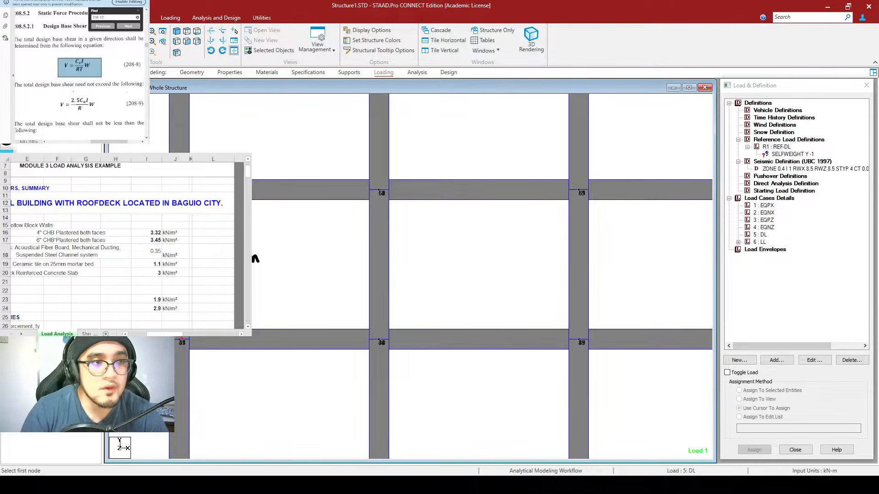
Step: Check the depth and width defined for the Rect 0.40x0.25 beam section, leaving them unchanged
left_click(231, 72)
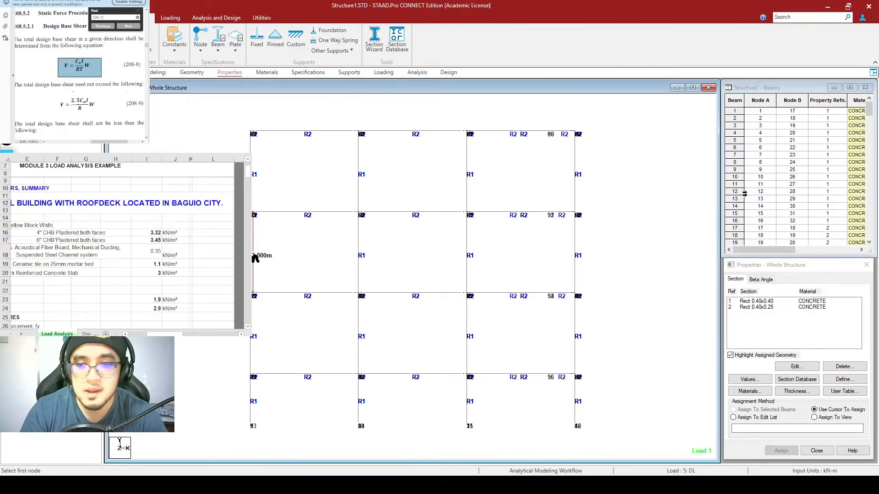
left_click(766, 307)
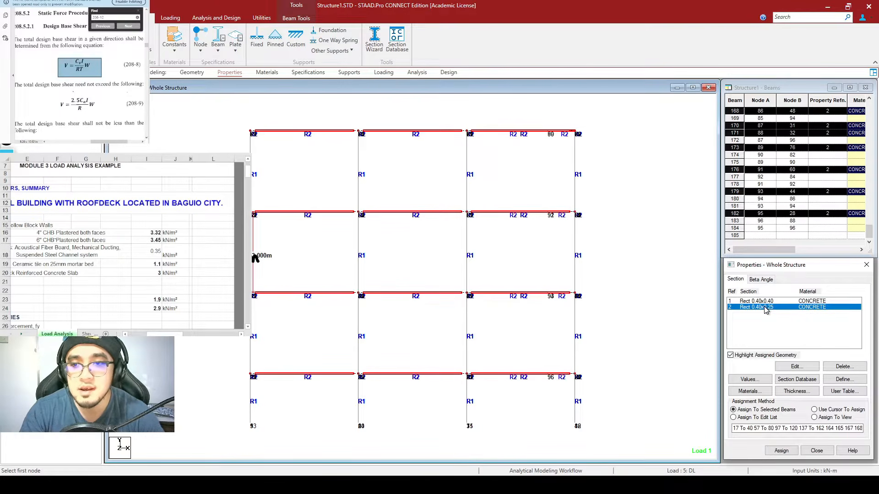
double_click(766, 307)
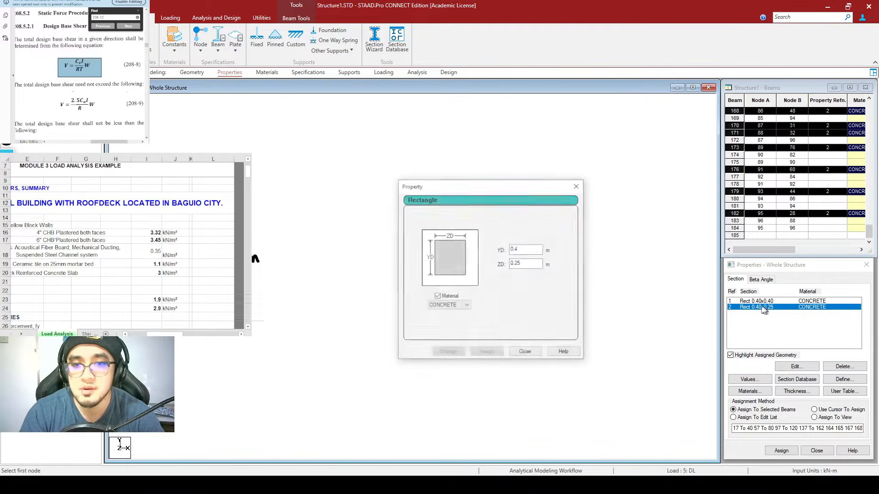
left_click(539, 355)
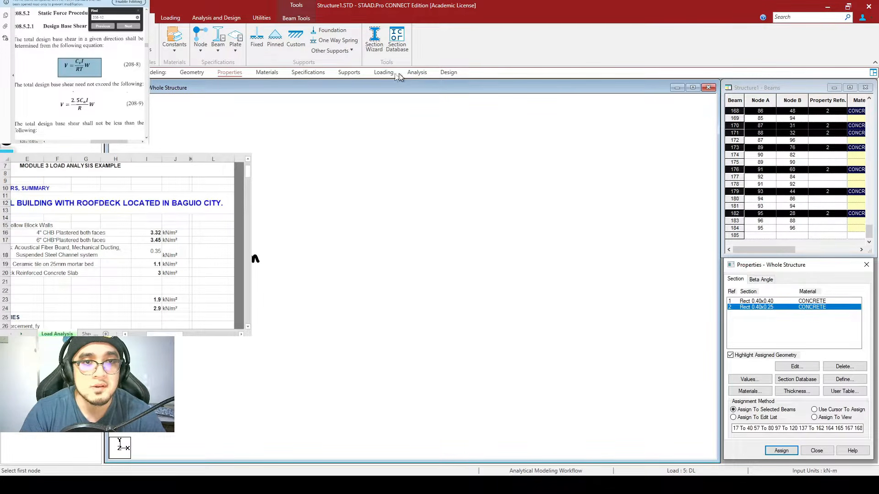
Step: Return to the geometry workflow and render the columns and beams as full sections instead of lines
left_click(267, 73)
left_click(231, 74)
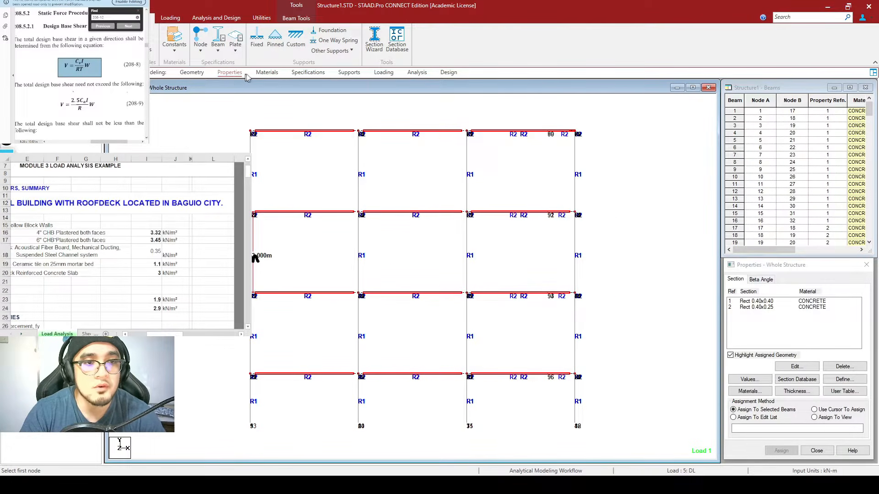
left_click(267, 74)
left_click(192, 73)
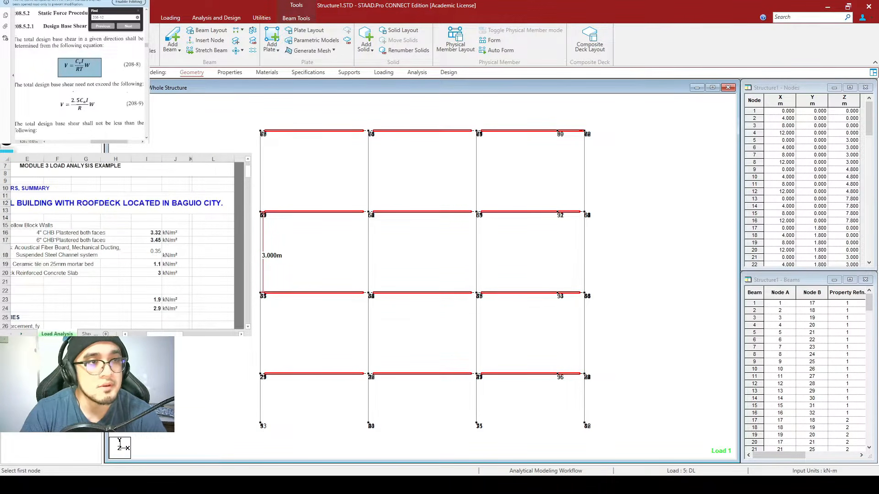
left_click(72, 18)
left_click(18, 40)
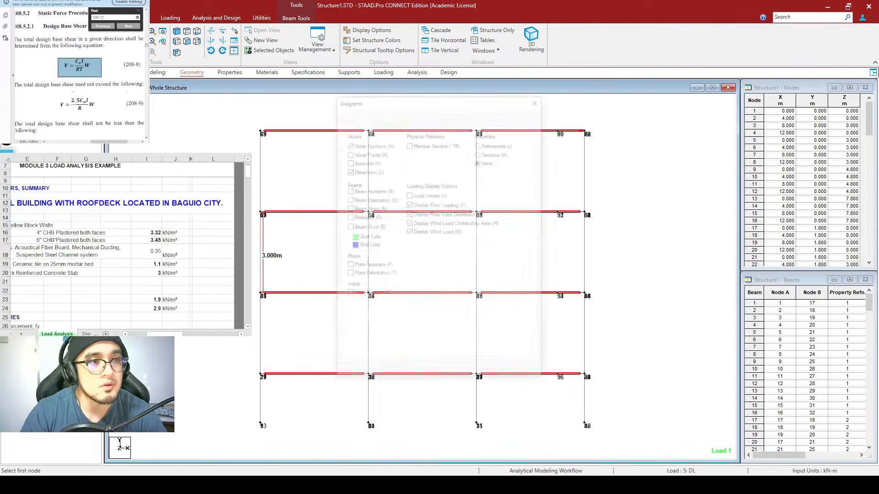
left_click(363, 123)
left_click(371, 161)
left_click(488, 373)
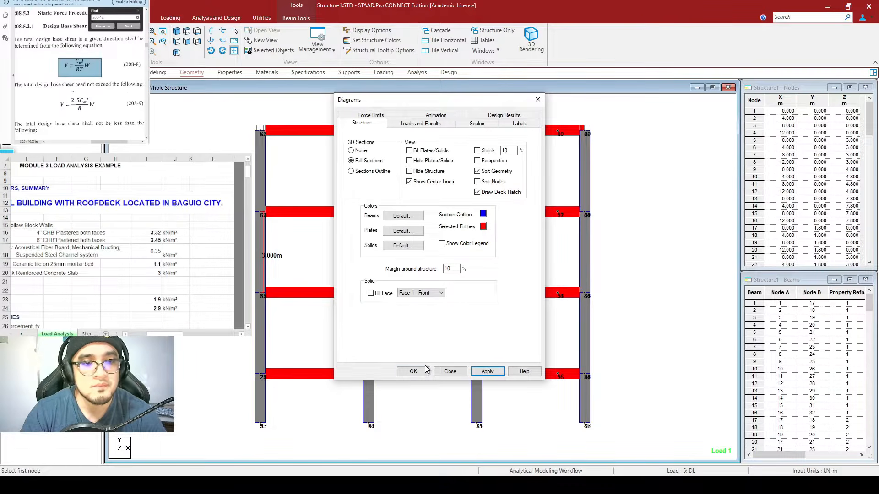
left_click(414, 372)
scroll(267, 236, "up", 3)
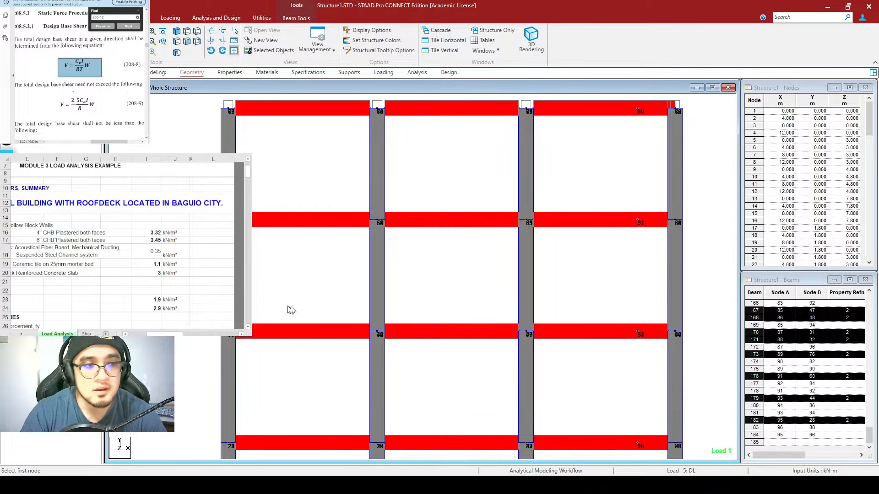
Step: Annotate the left bay by hand with a floor-to-floor line labelled 3m and a beam depth mark labelled 0.4
left_click(285, 324)
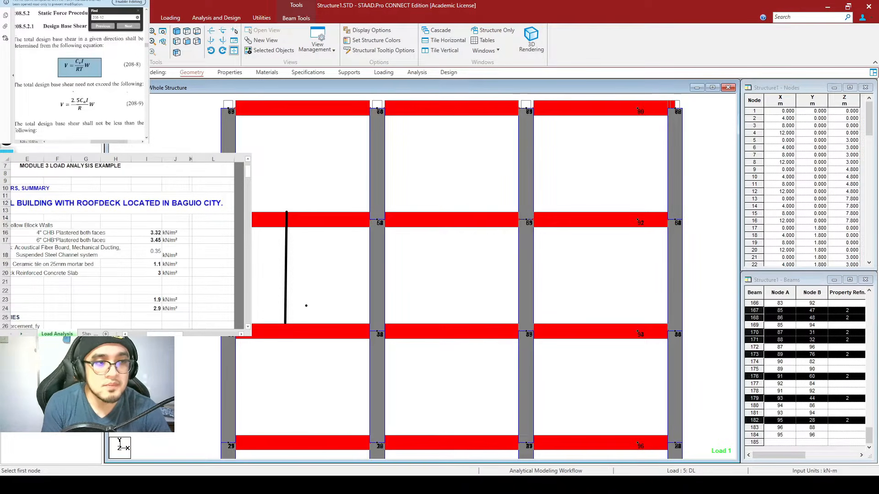
mouse_move(290, 275)
left_mouse_down()
mouse_move(298, 280)
mouse_move(290, 285)
mouse_move(315, 284)
left_mouse_up()
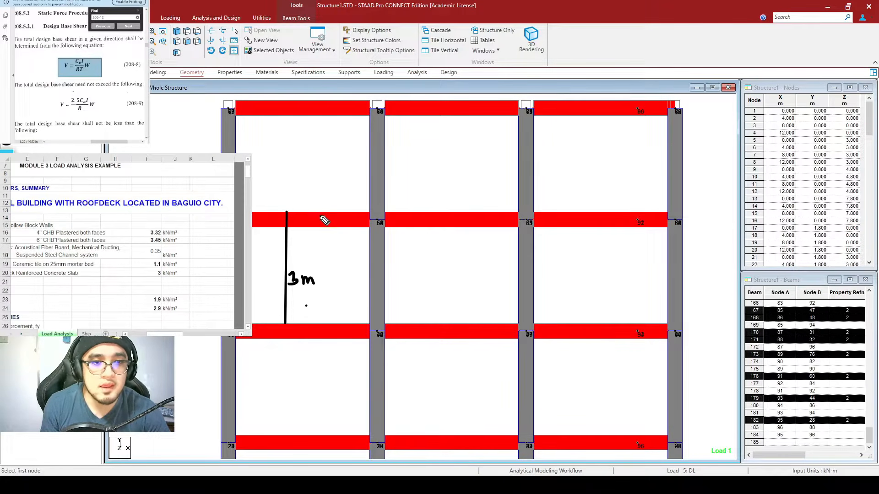
mouse_move(320, 212)
left_mouse_down()
mouse_move(324, 227)
mouse_move(314, 235)
mouse_move(313, 216)
mouse_move(353, 221)
left_mouse_up()
left_click(344, 217)
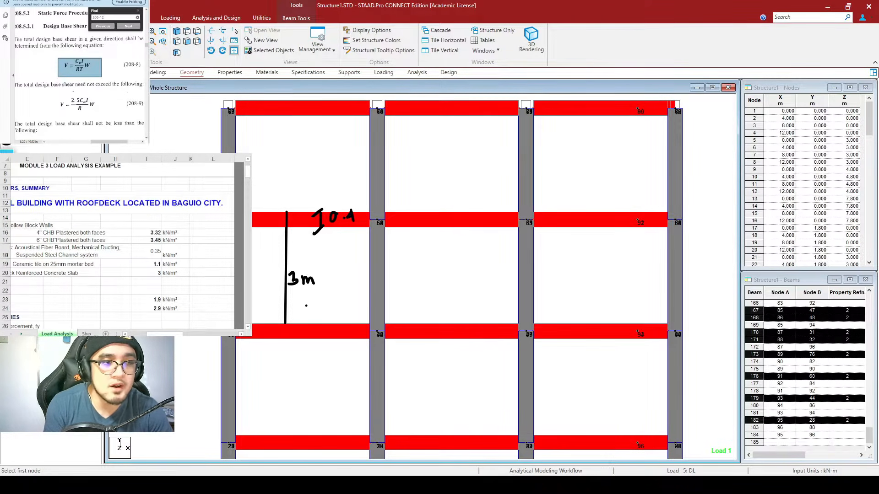
Step: Draw the clear wall height from the upper beam's underside to the beam below and label it 2.6m
mouse_move(327, 229)
left_mouse_down()
mouse_move(325, 324)
mouse_move(330, 317)
left_mouse_up()
left_click_drag(329, 221, 315, 234)
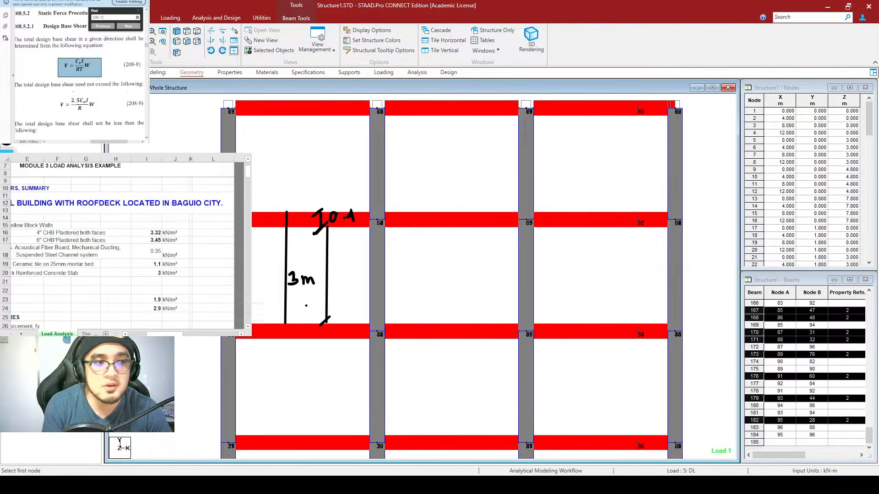
mouse_move(331, 266)
left_mouse_down()
mouse_move(339, 274)
mouse_move(360, 269)
left_mouse_up()
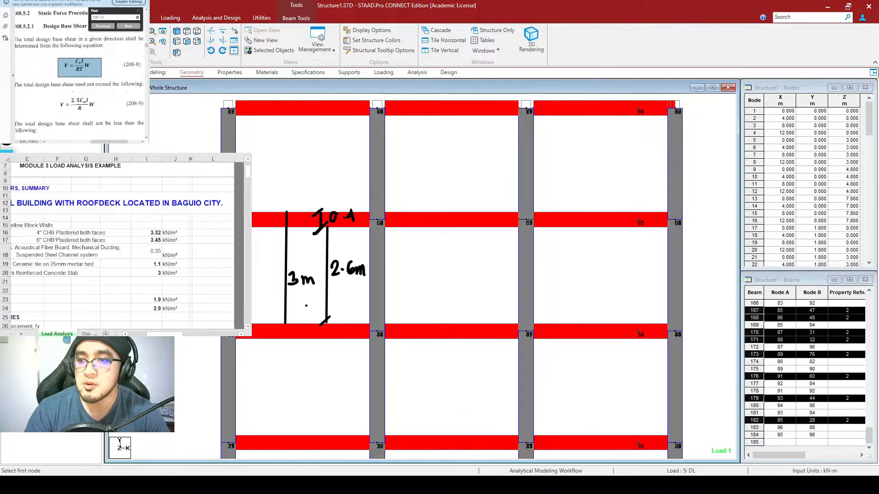
Step: In the load analysis spreadsheet, compute the 4" CHB wall's line load in cell L16 with the formula =I16*2.6
left_click(146, 232)
left_click_drag(136, 221, 165, 253)
left_click(159, 235)
scroll(159, 235, "up", 2, "ctrl")
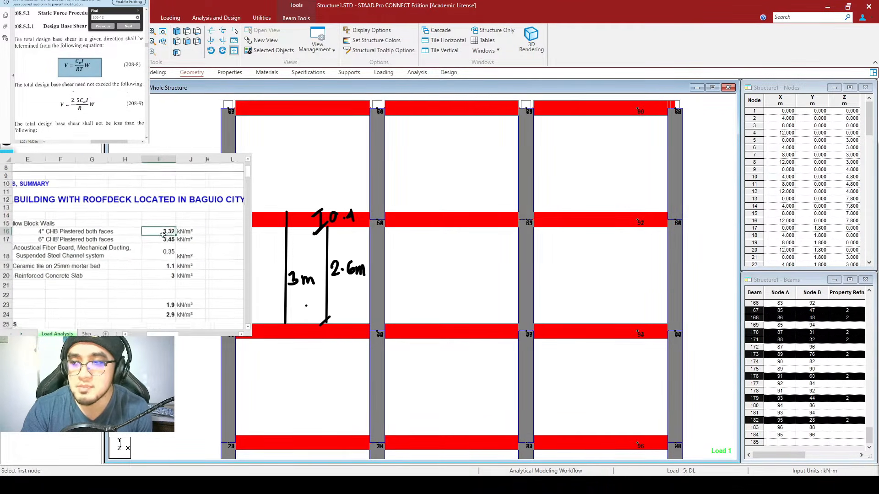
left_click_drag(164, 336, 178, 335)
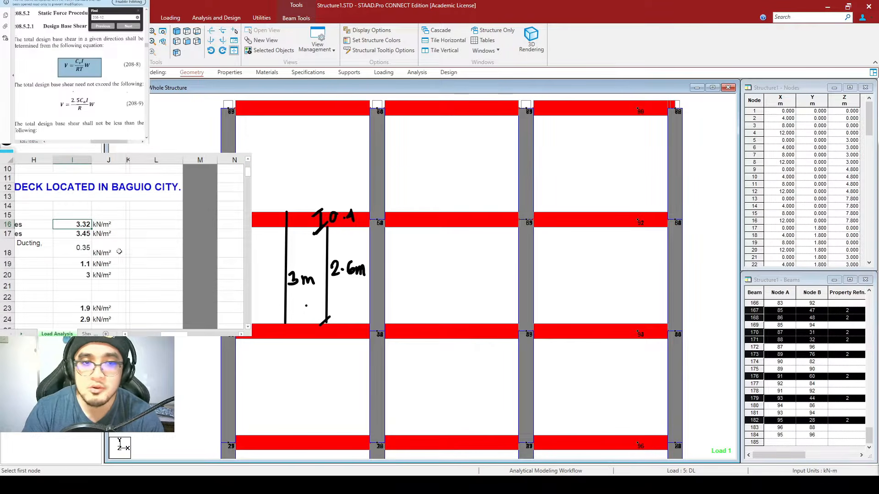
left_click(155, 224)
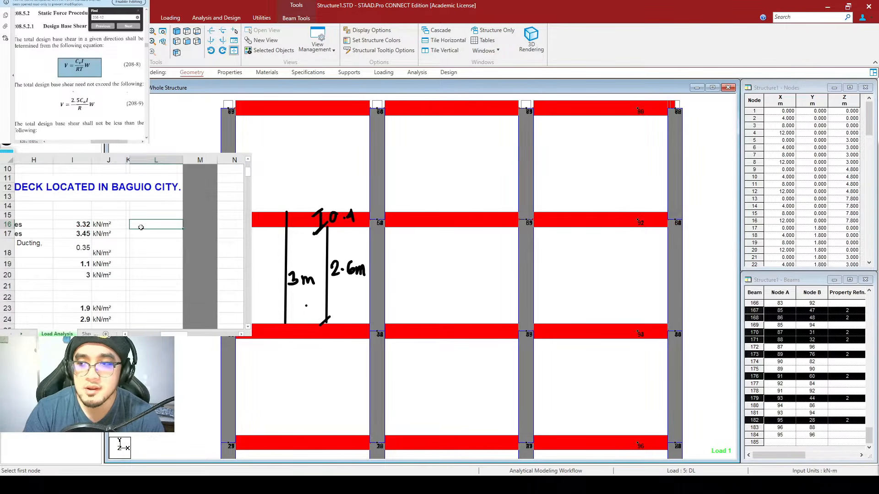
type("=")
left_click(75, 224)
type("*2.6")
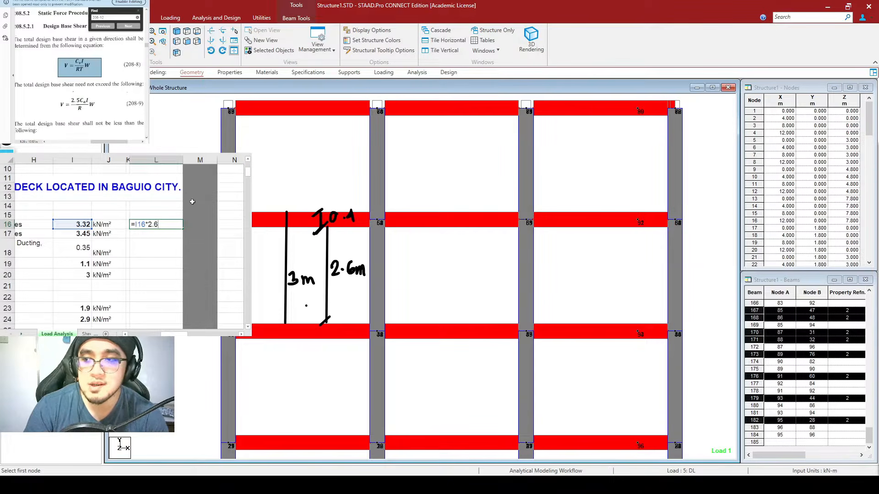
key("Return")
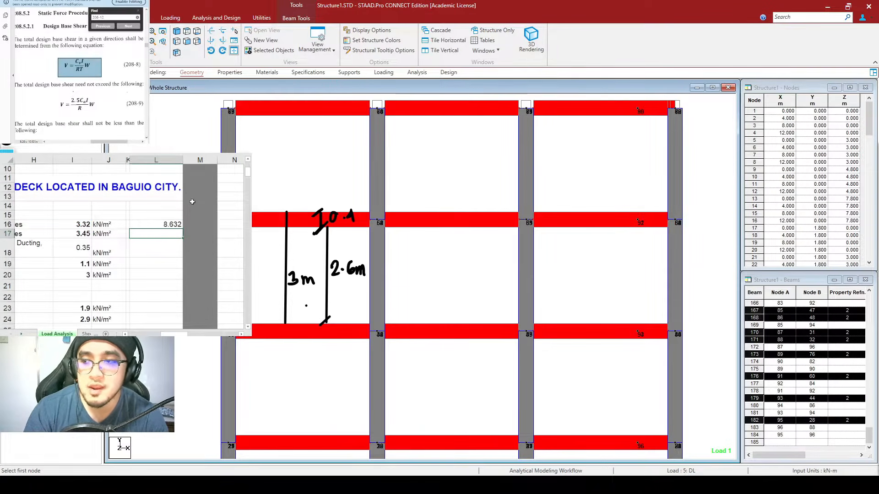
Step: Copy the L16 formula down to L17 for the 6" CHB wall
left_click(158, 225)
left_click_drag(183, 229, 182, 237)
left_click(162, 238)
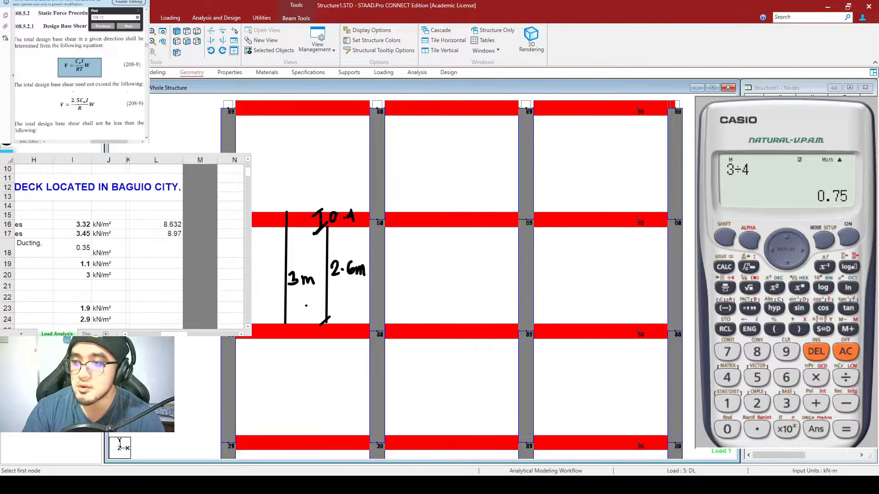
Step: Check the 4" CHB wall load on the calculator by multiplying 3.32 by 2.6, shown as a decimal
key("Escape")
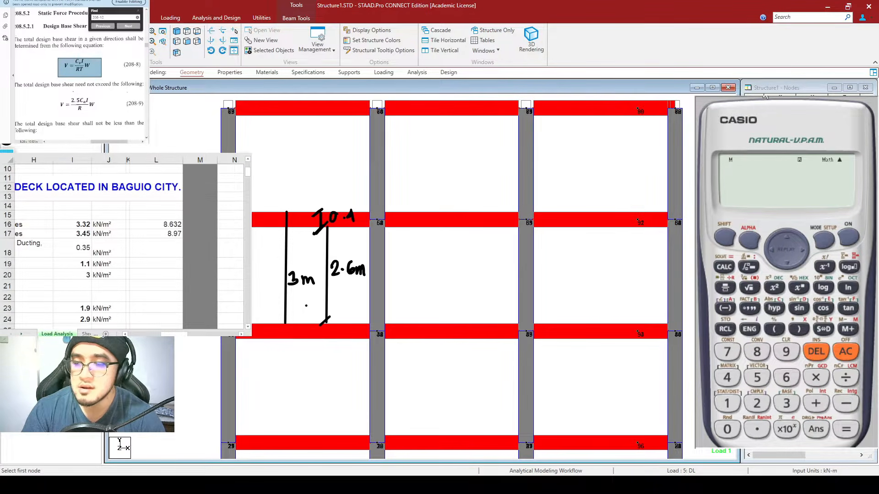
type("3.3")
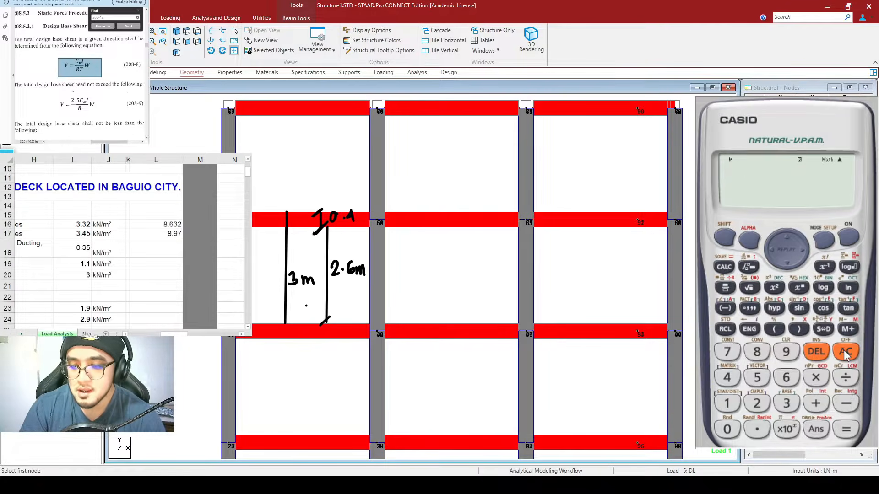
type("2*2.6")
key("Return")
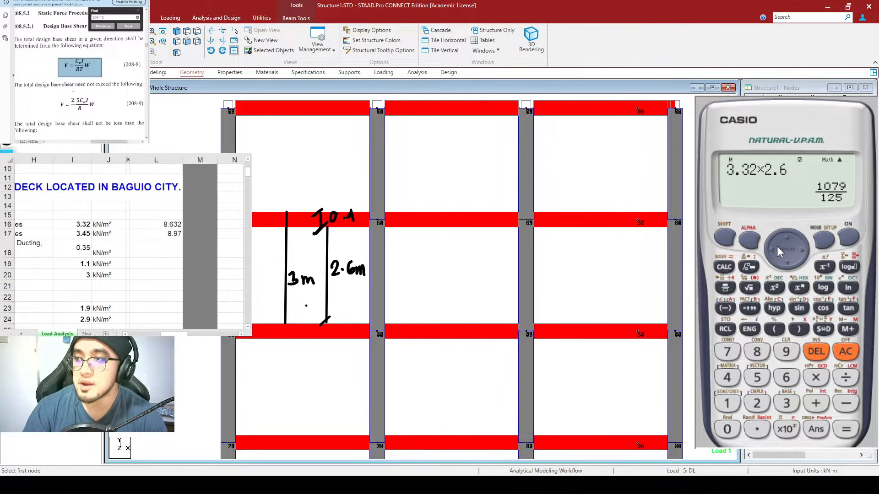
left_click(822, 329)
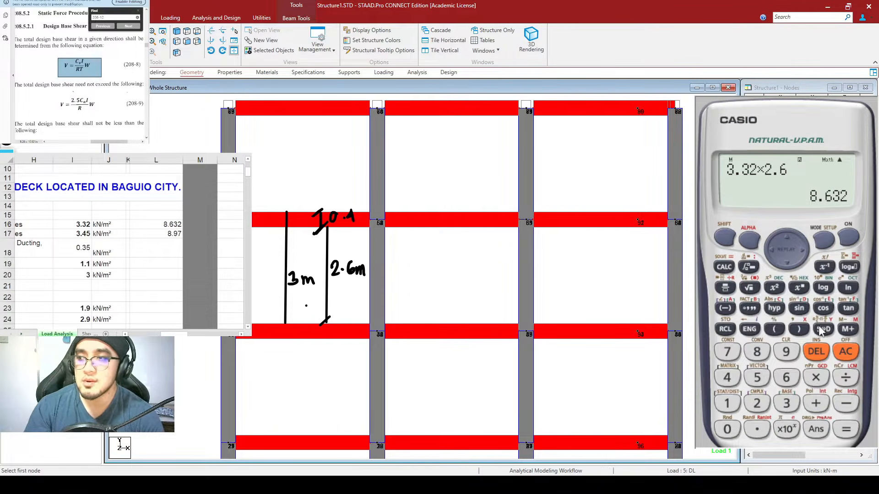
Step: Check the 6" CHB wall load on the calculator by multiplying 3.45 by 2.6, shown as a decimal
left_click(845, 352)
type("3.1")
type("5*2.6")
key("Return")
left_click(821, 329)
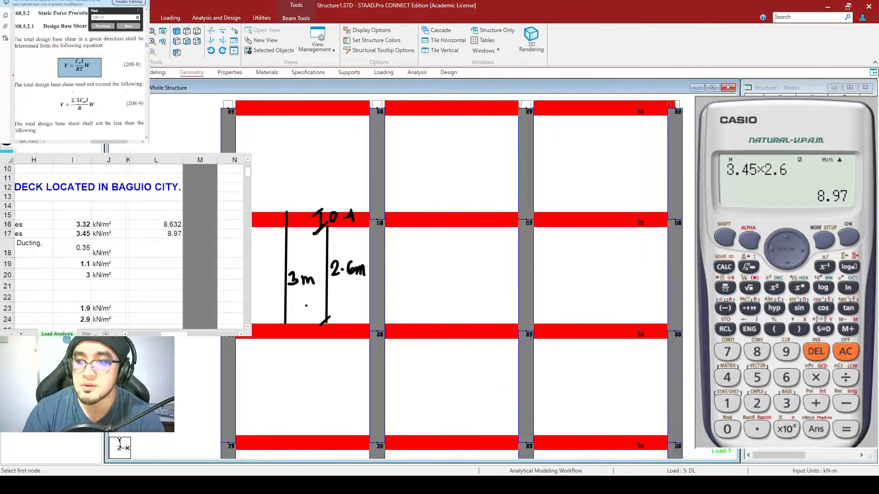
Step: Review the computed wall loads in L16:L17 and the formula behind L16 in the spreadsheet
left_click(167, 234)
left_click_drag(168, 225, 169, 234)
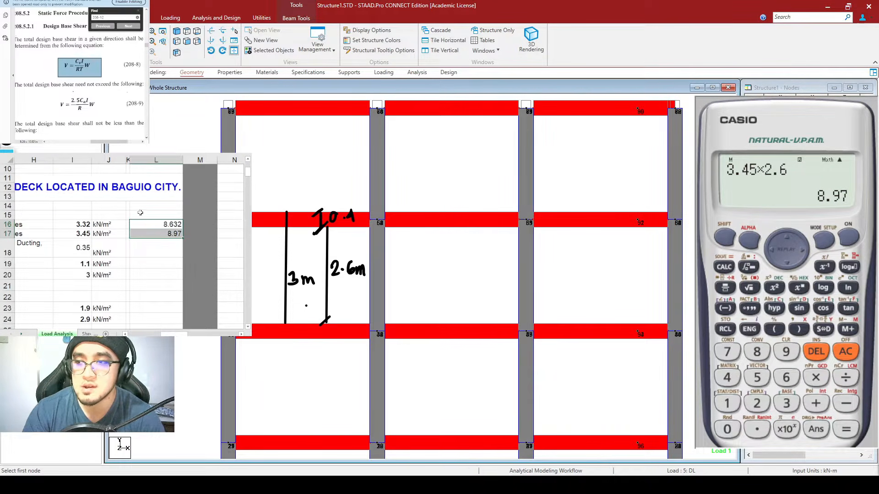
type("=I16*2.6")
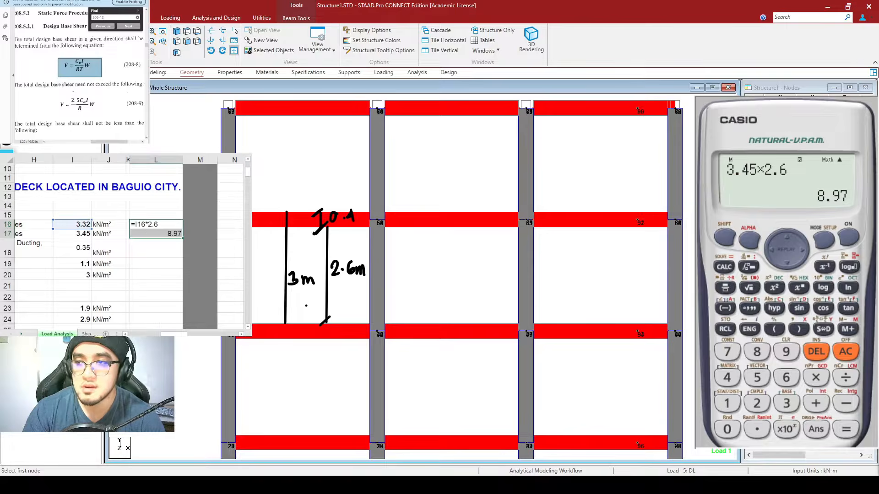
key("Return")
left_click(169, 223)
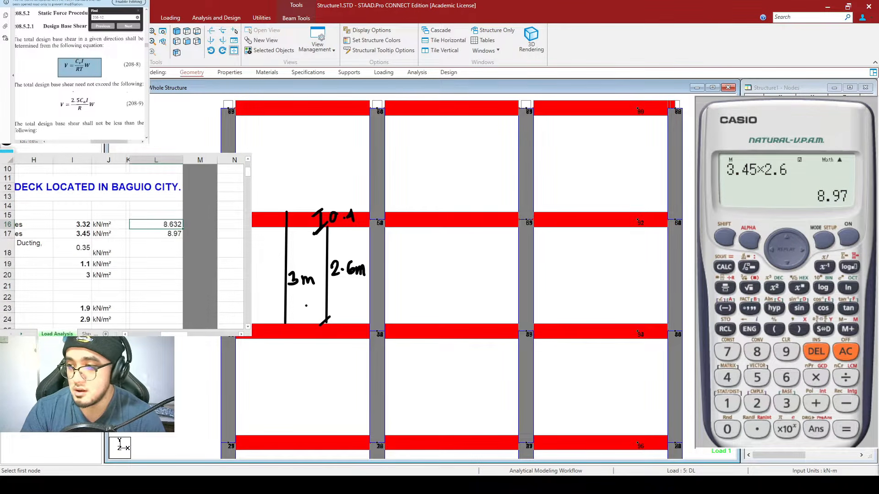
Step: Switch the STAAD.Pro structure to an isometric view
left_click(180, 32)
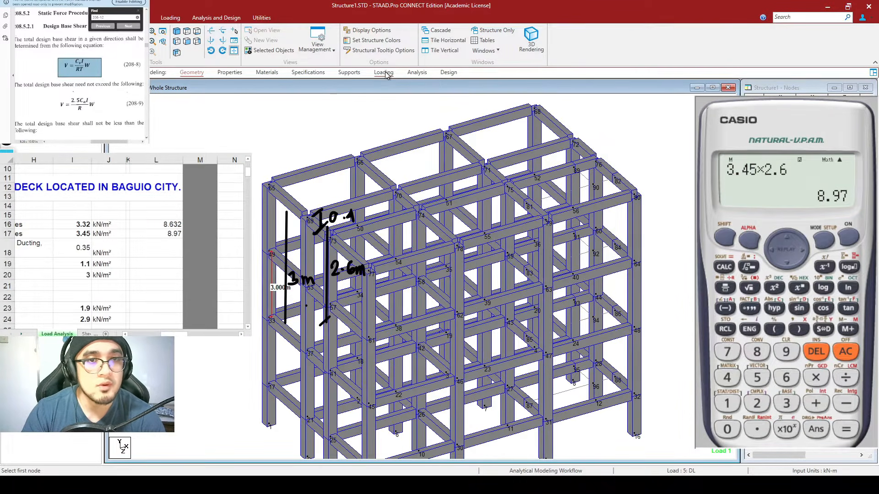
Step: Open the loading definitions of the model and clear the hand-drawn storey height annotations
left_click(382, 72)
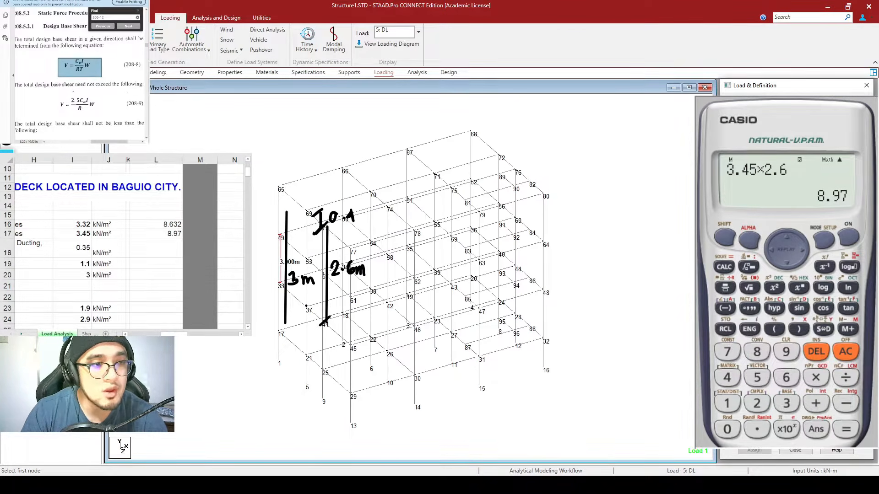
key("Escape")
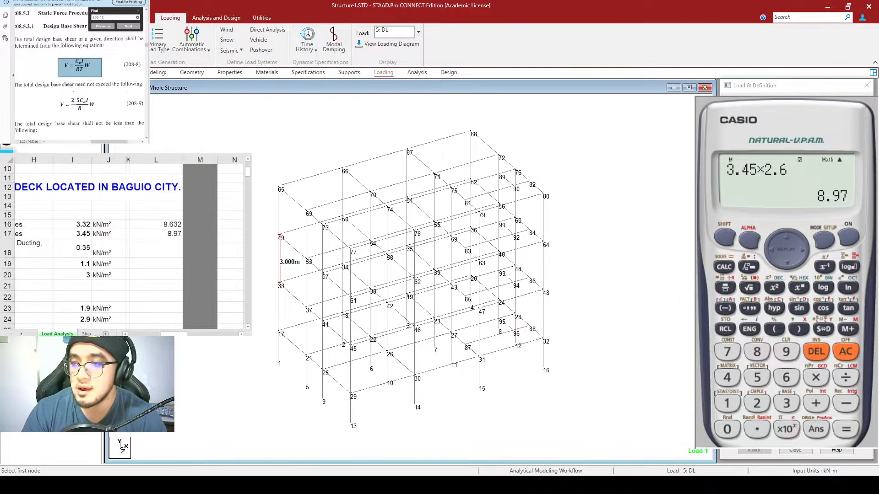
Step: Total the ceiling, floor finish and concrete slab loads in spreadsheet cell I21 with a SUM of I18:I20
left_click(156, 224)
left_click_drag(181, 335, 152, 335)
left_click_drag(194, 250, 194, 277)
left_click(178, 287)
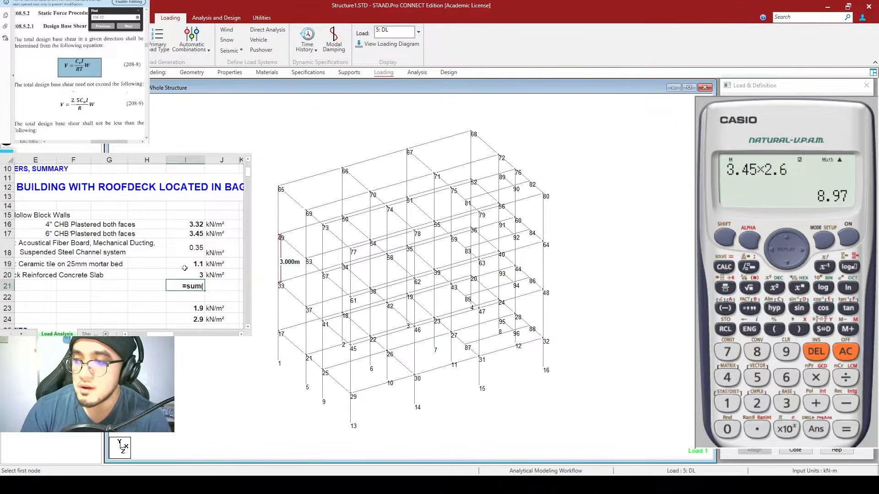
type("=sum(")
left_click_drag(190, 247, 183, 277)
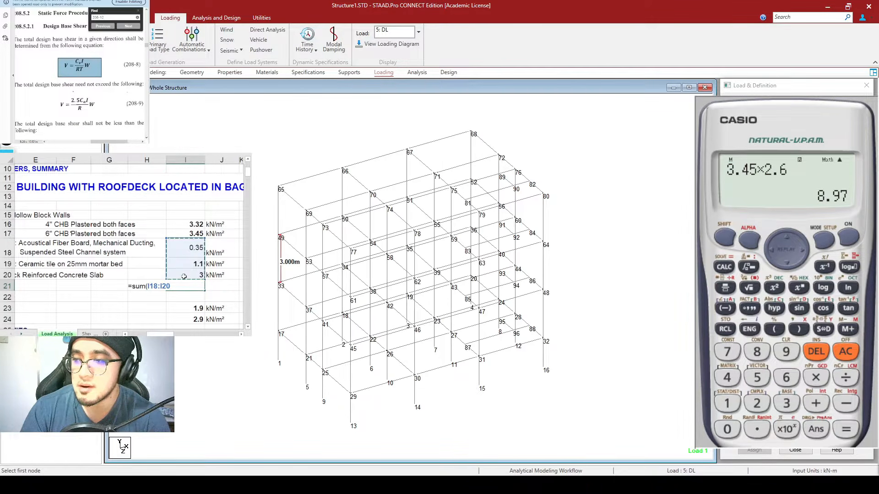
key("Return")
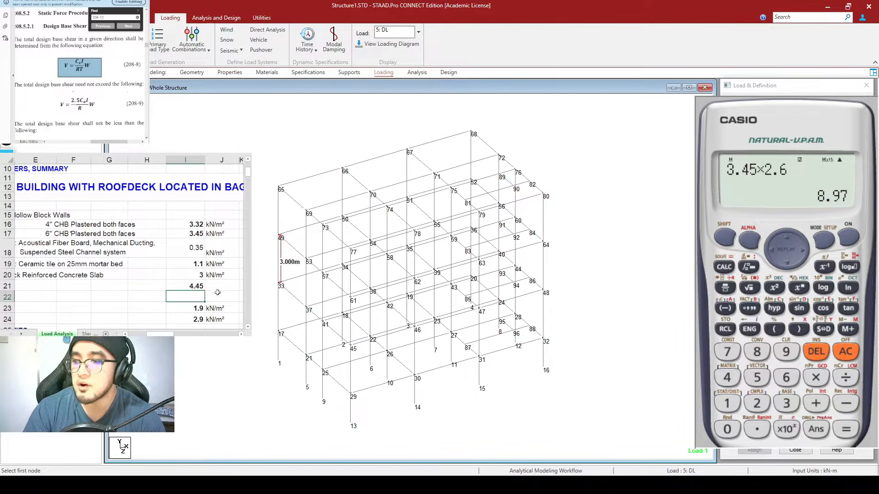
Step: Check the slab dead load on the calculator by adding .35, 1.1 and 3, and compare it with cell I21
left_click(852, 356)
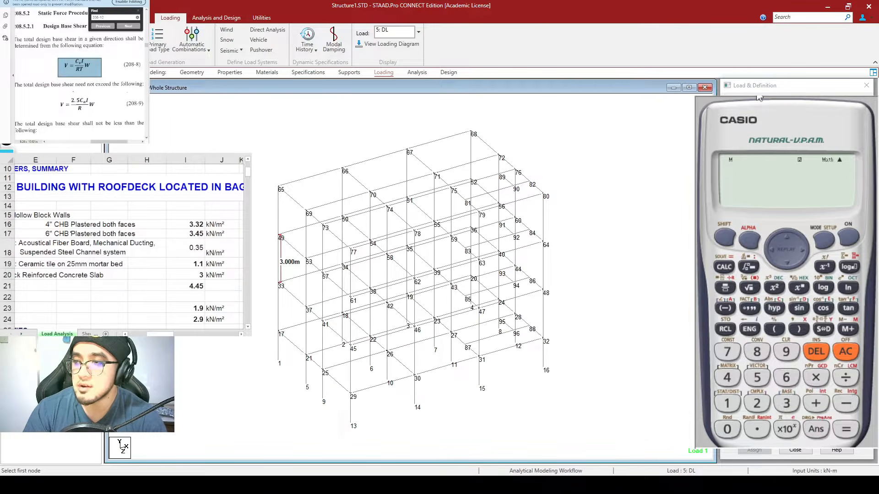
type(".3")
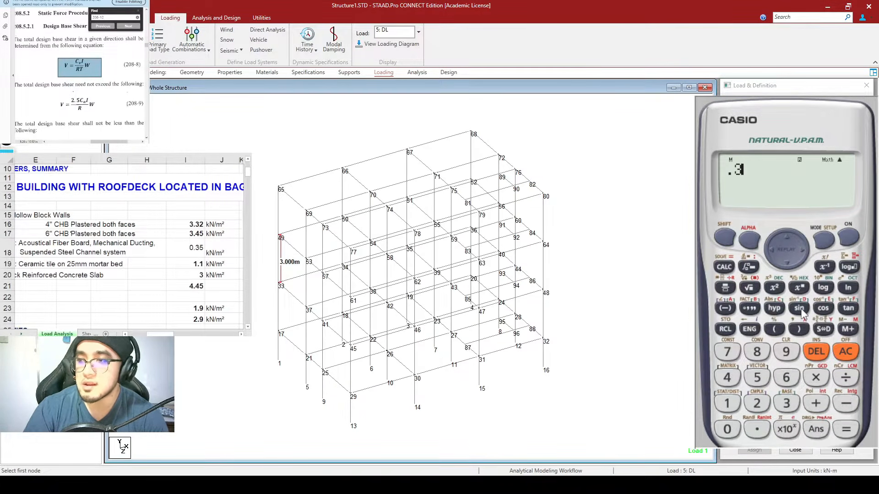
type("5+1.1+3")
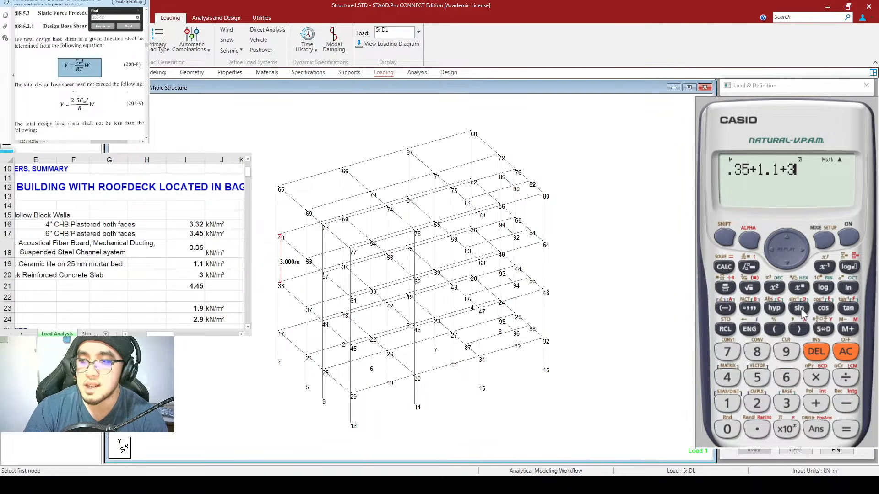
key("Return")
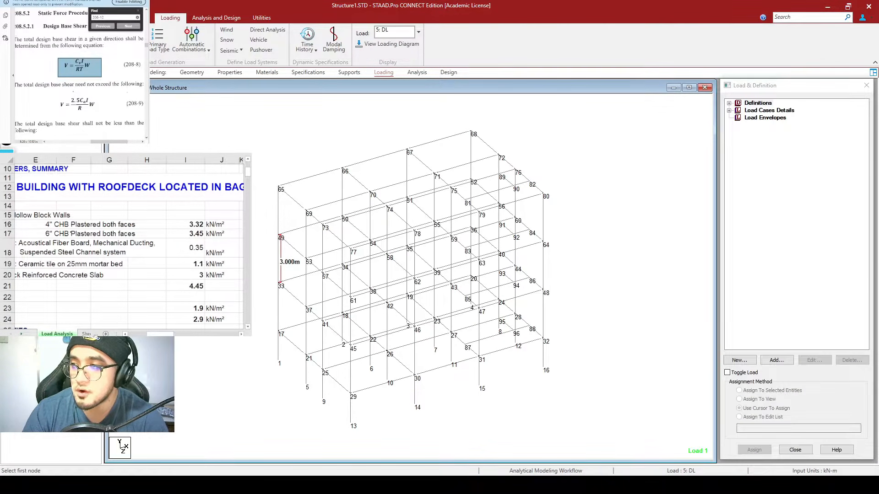
left_click(185, 297)
left_click(190, 287)
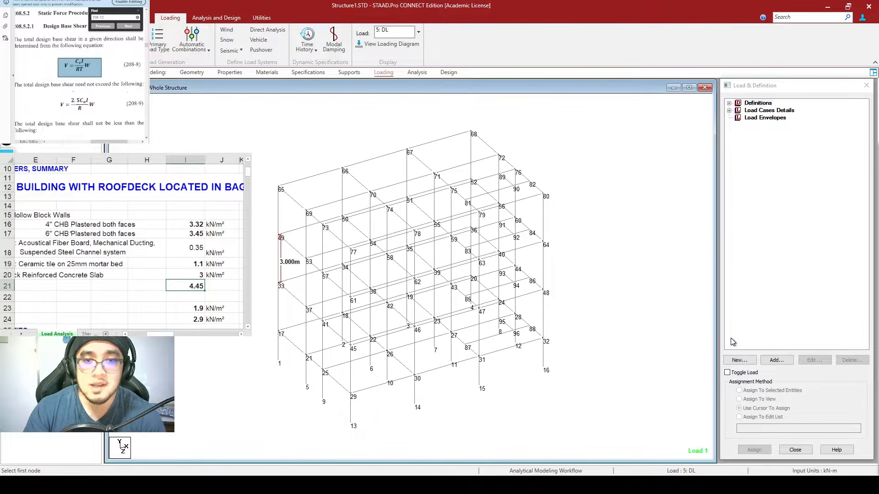
Step: Add a floor load of -4.45 kN/m2 in Global Y on group _RD2WAY to the R1: REF-DL reference load
left_click(729, 105)
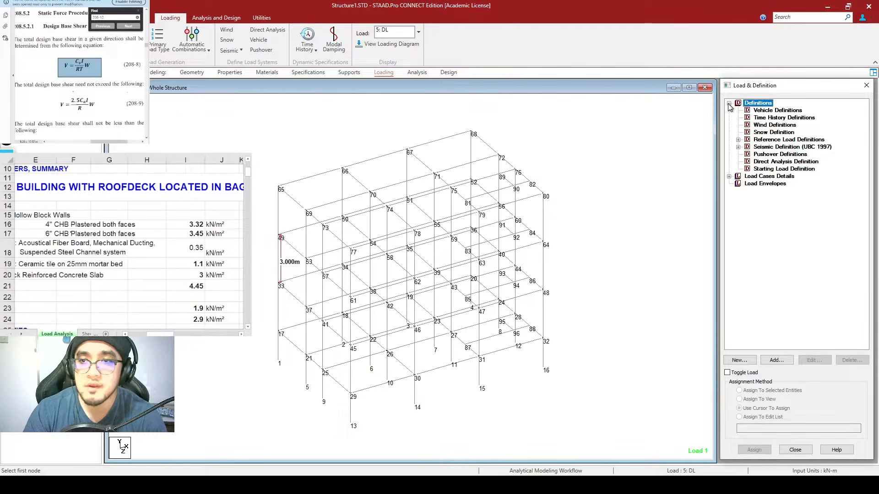
left_click(738, 141)
double_click(774, 147)
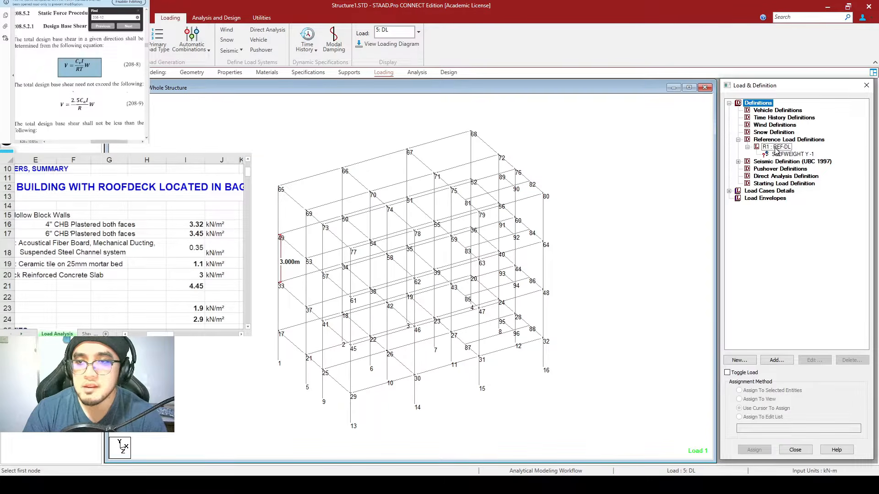
left_click(775, 147)
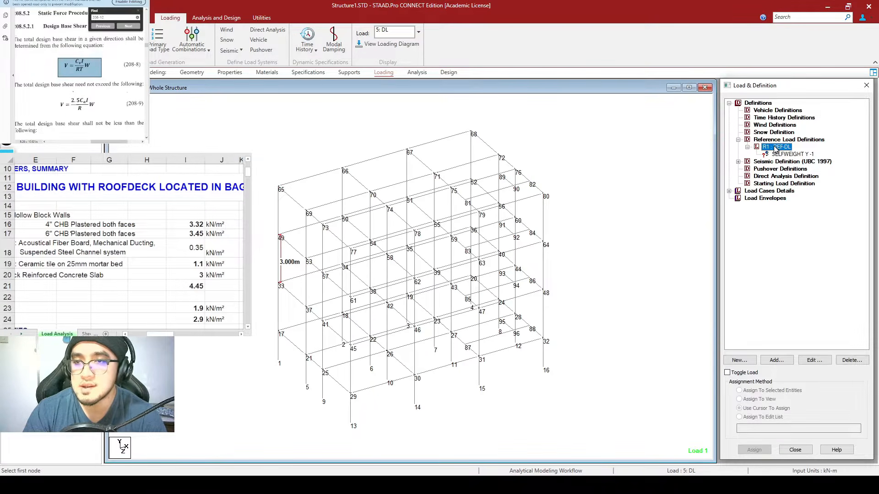
left_click(776, 362)
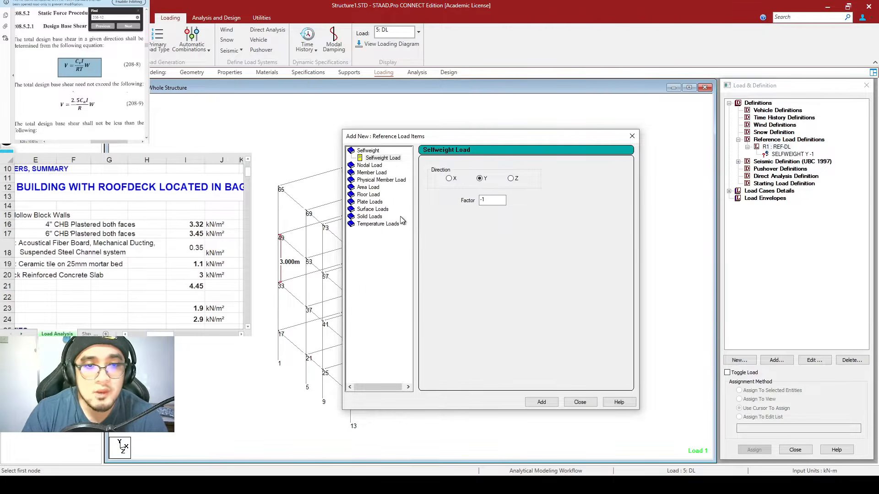
left_click(373, 195)
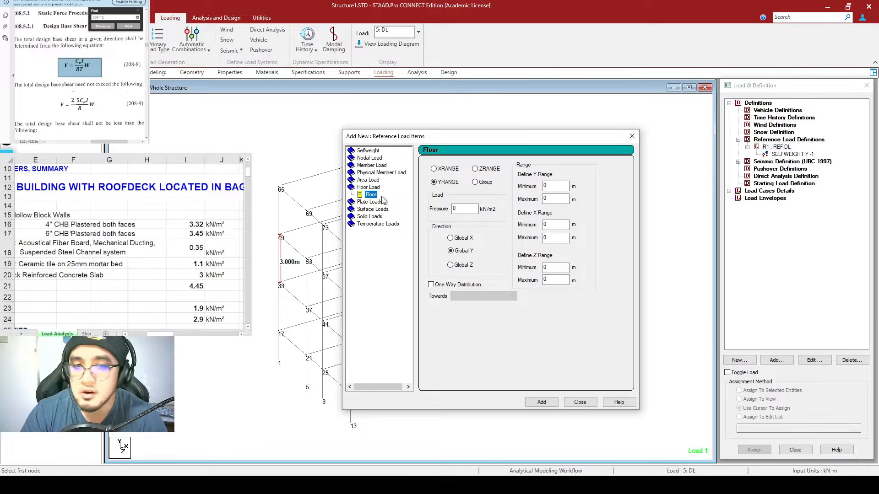
double_click(458, 209)
type("-4.45")
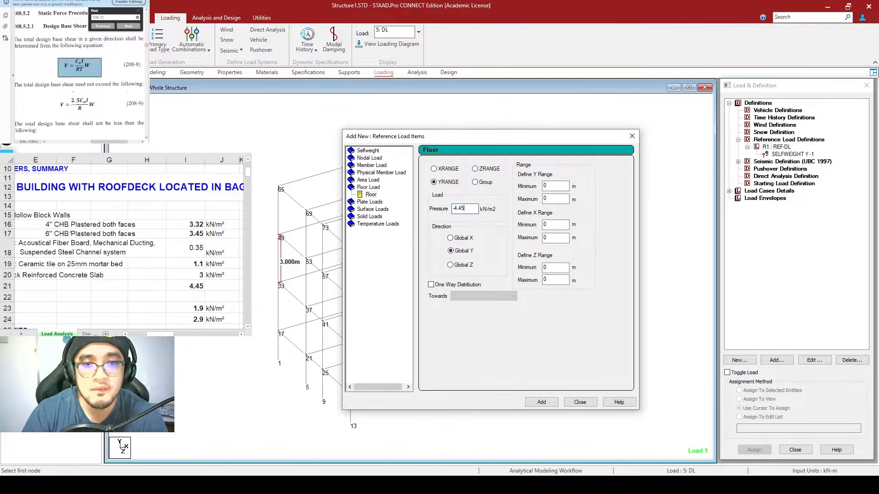
left_click(475, 183)
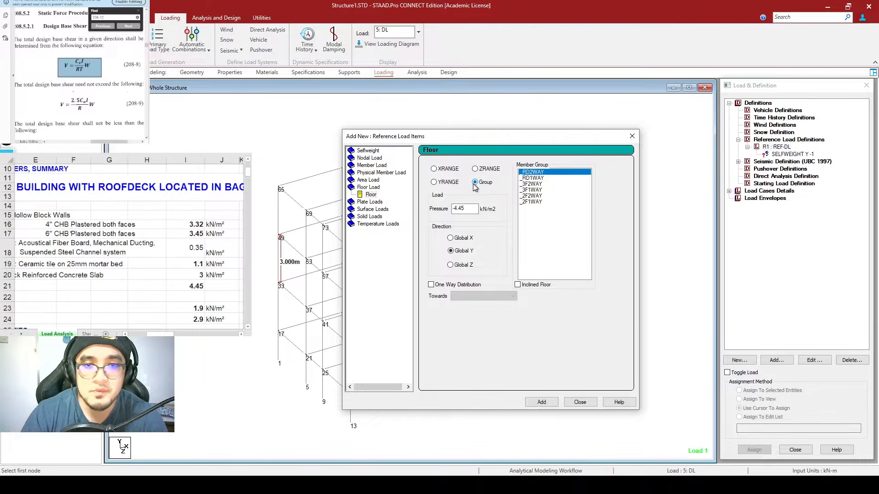
left_click(543, 184)
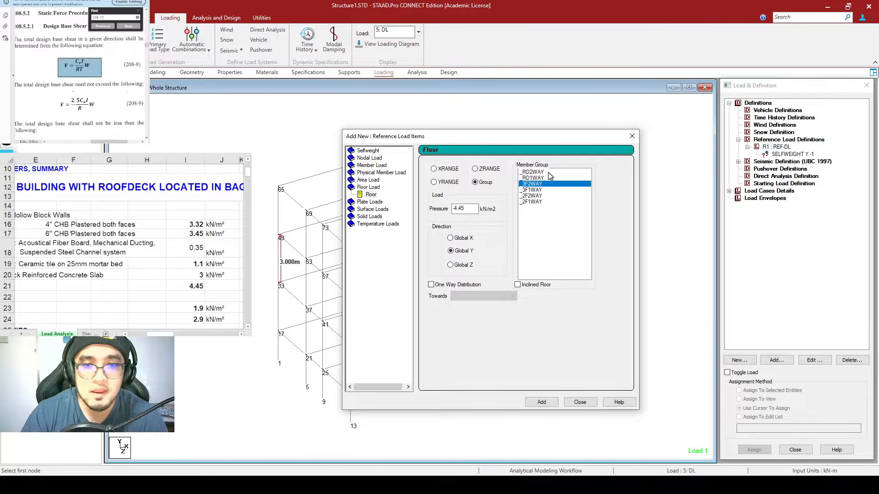
left_click(548, 172)
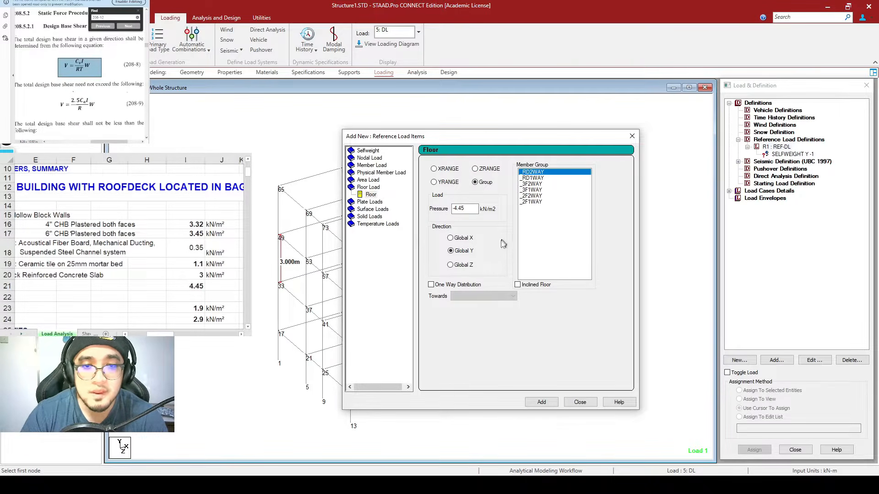
left_click(542, 403)
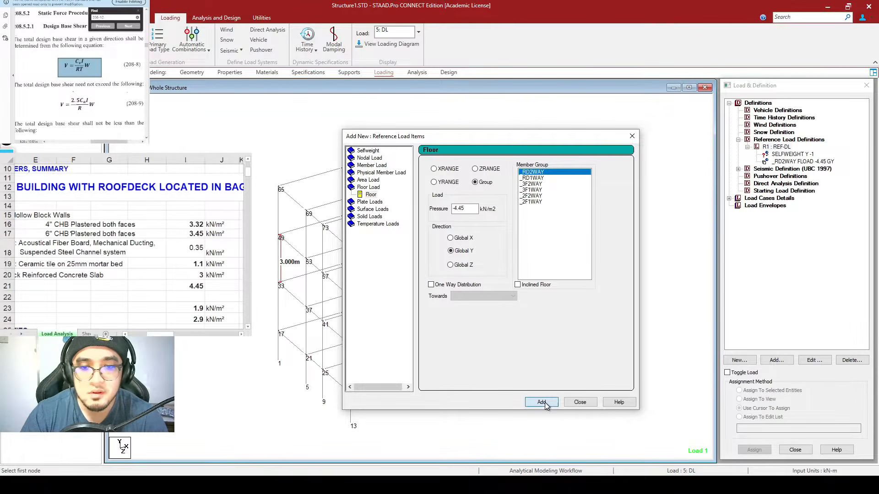
Step: Add the same -4.45 kN/m2 floor load to the two-way groups _3F2WAY and _2F2WAY
left_click(539, 184)
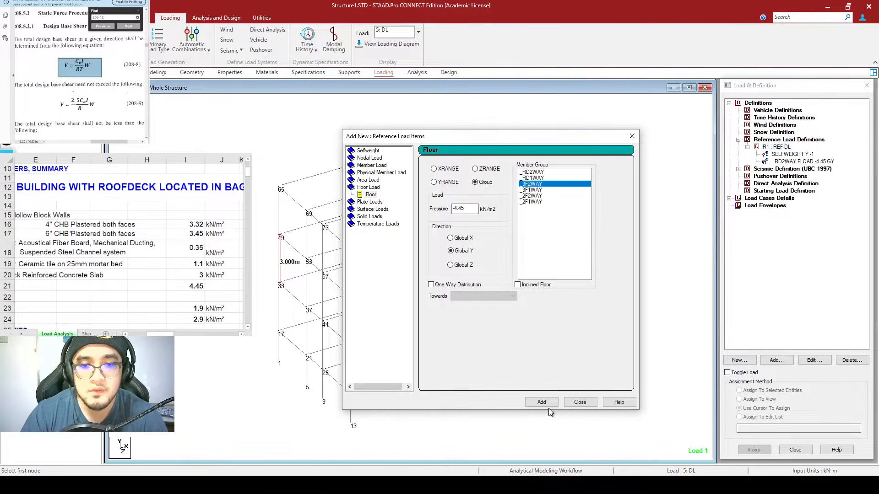
left_click(543, 403)
left_click(533, 195)
left_click(549, 403)
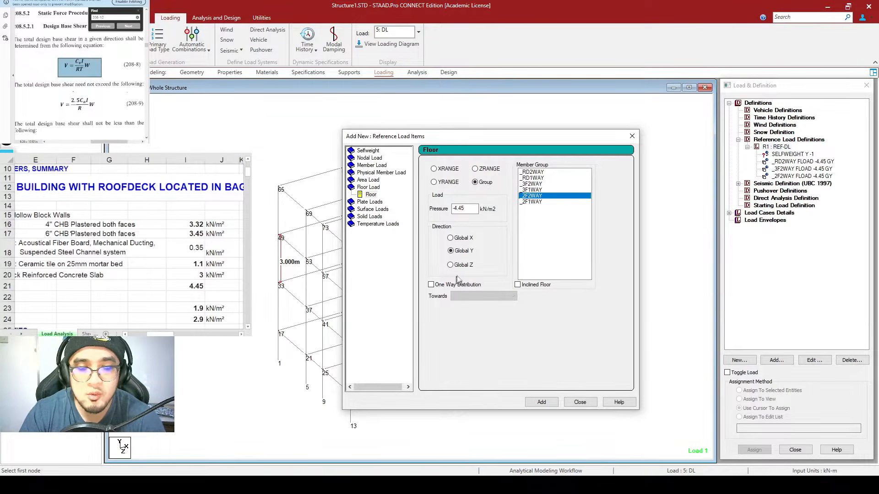
Step: Add -4.45 kN/m2 floor loads with one-way distribution towards the default longer direction on groups _RD1WAY, _3F1WAY and _2F1WAY
left_click(431, 284)
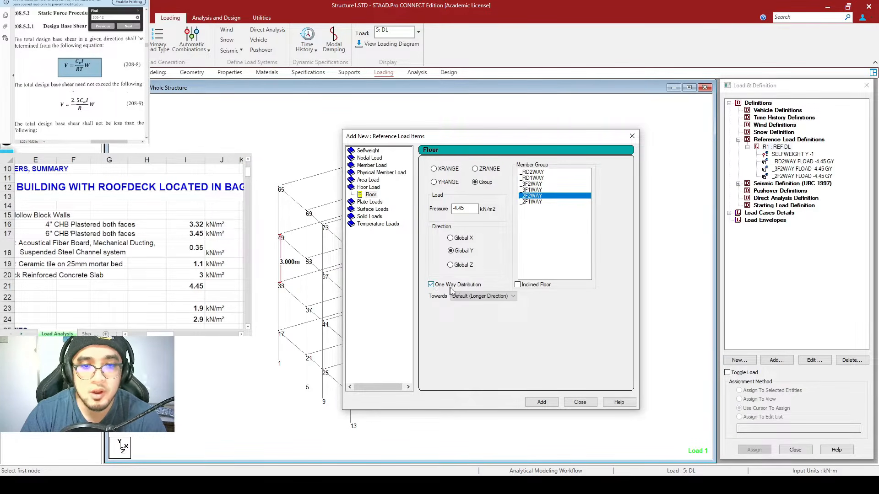
left_click(543, 179)
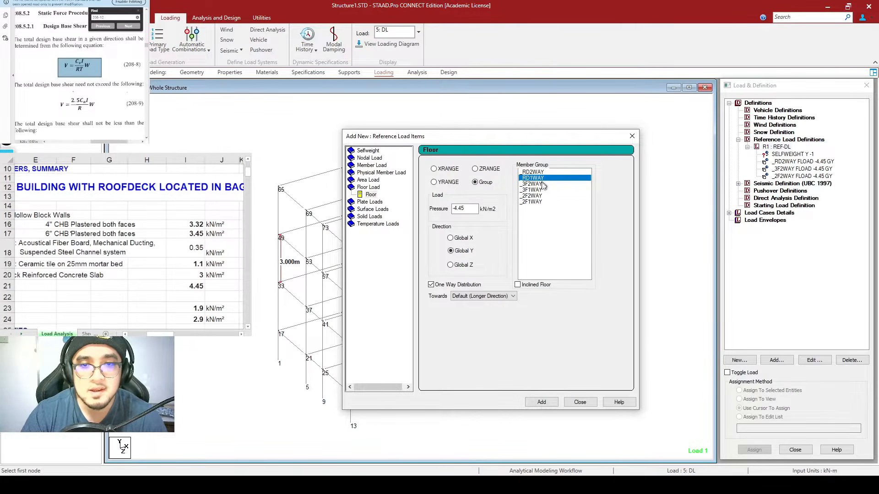
left_click(542, 403)
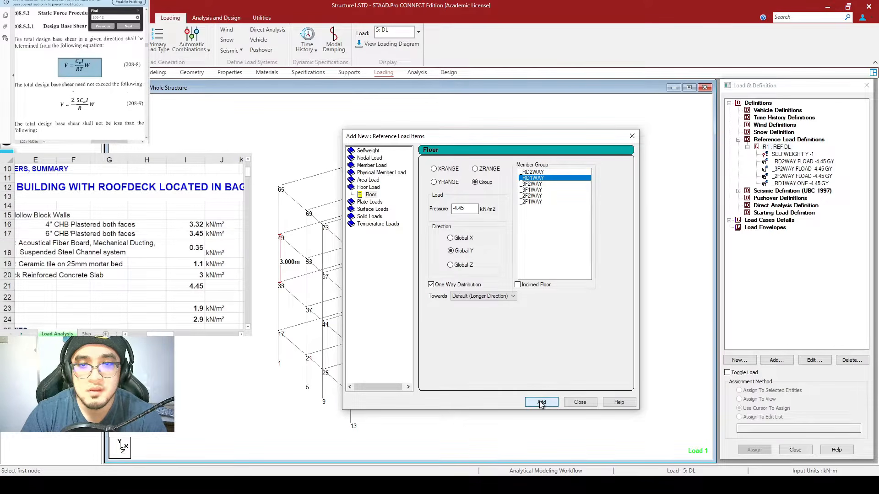
left_click(533, 190)
left_click(538, 403)
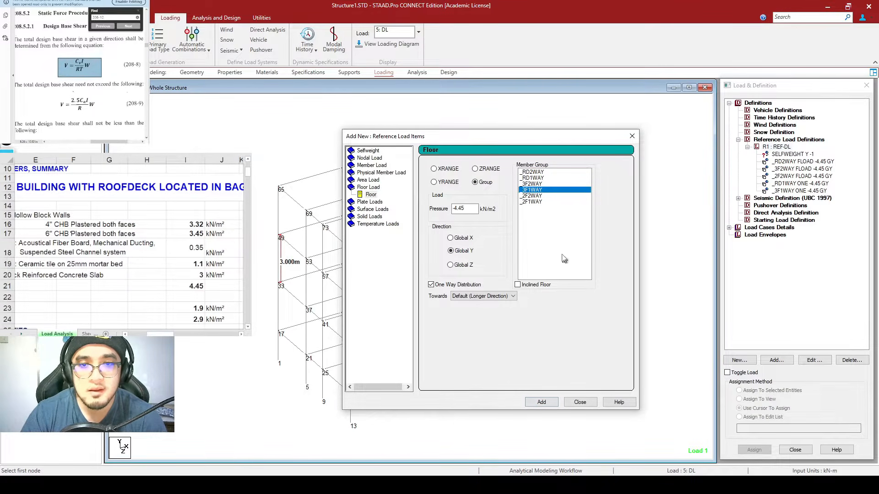
left_click(543, 202)
left_click(546, 402)
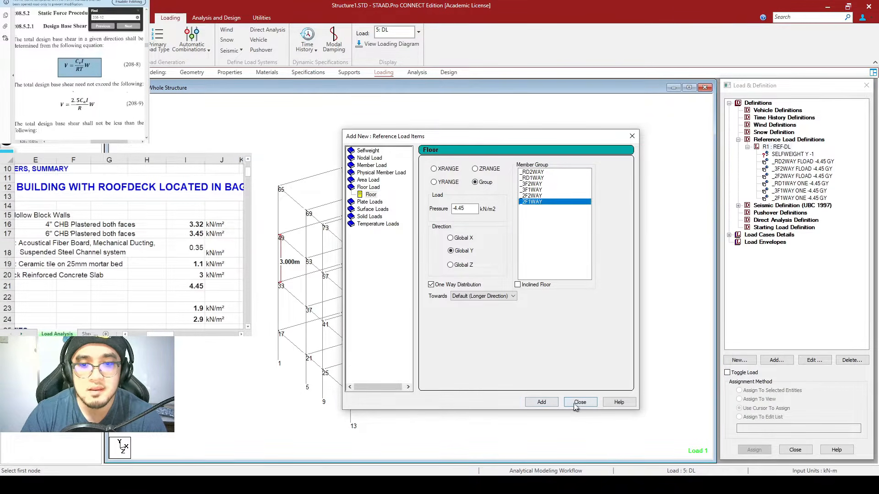
left_click(579, 402)
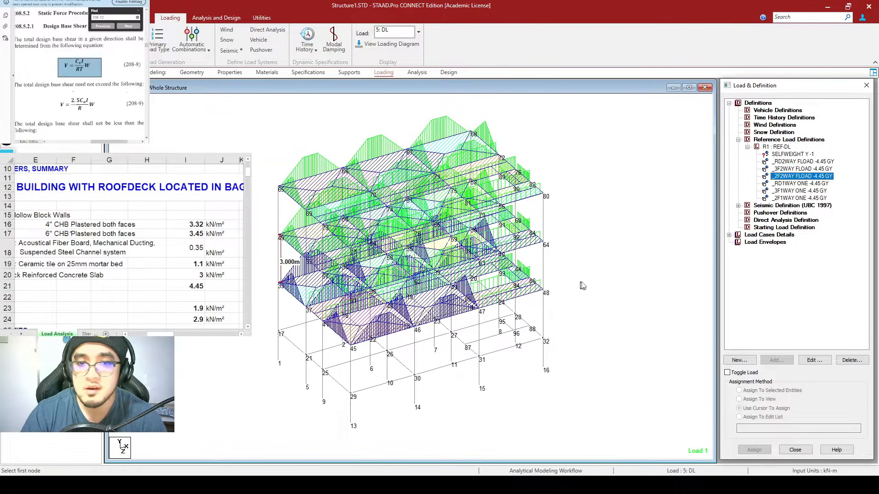
left_click(805, 154)
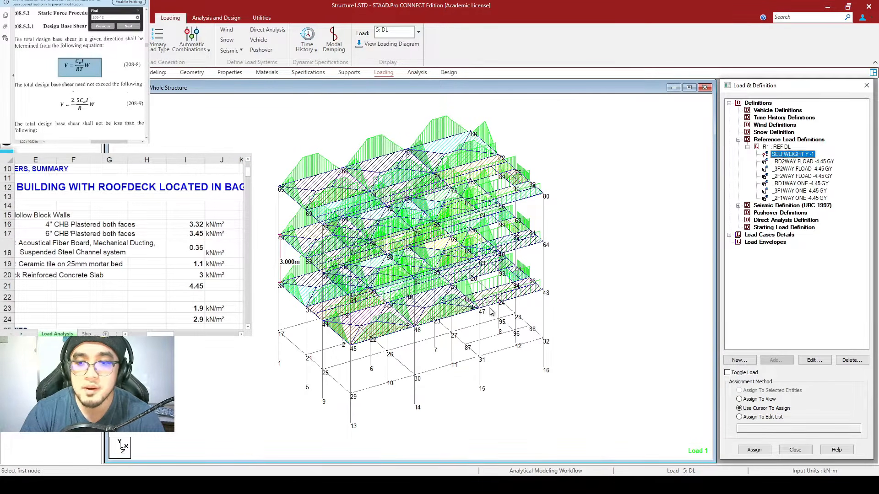
left_click_drag(195, 116, 596, 439)
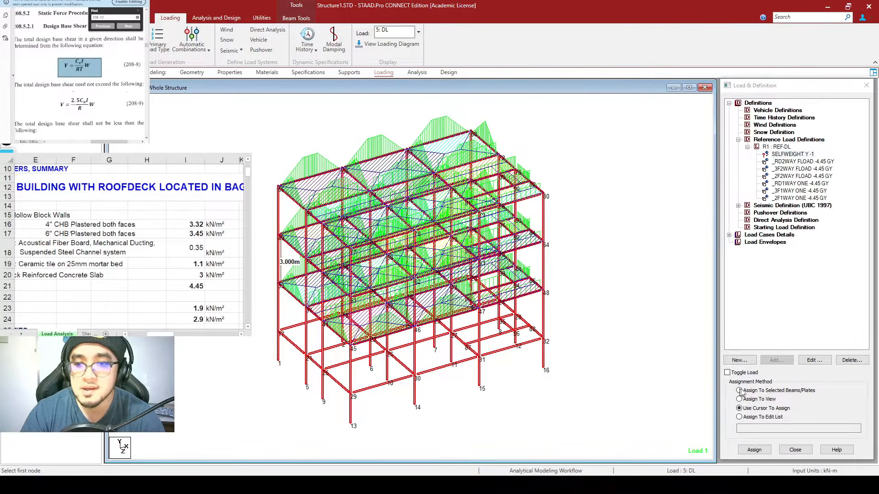
left_click(796, 308)
key("Escape")
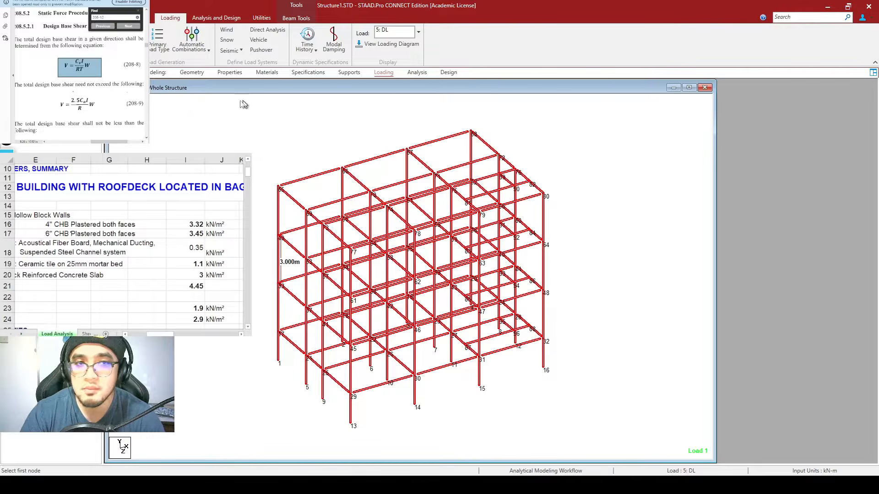
Step: Assign the SELFWEIGHT Y -1 item of R1: REF-DL to the whole view, covering members 1 to 184
left_click(381, 74)
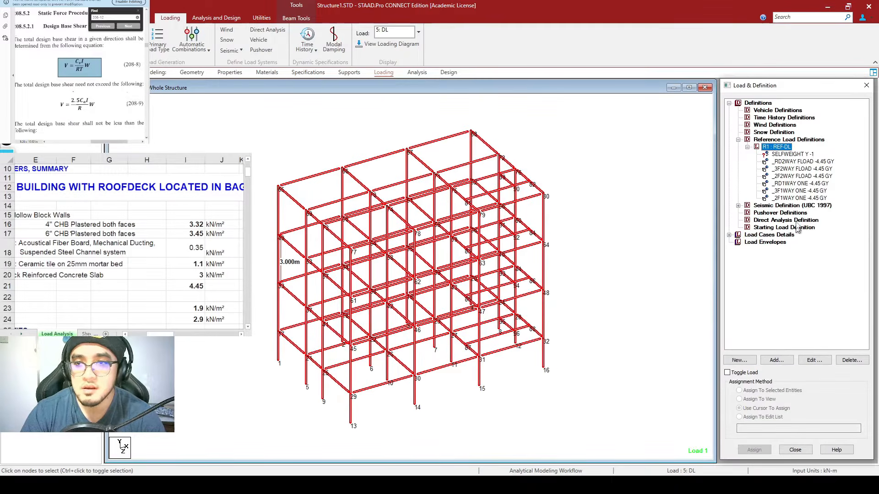
left_click(790, 154)
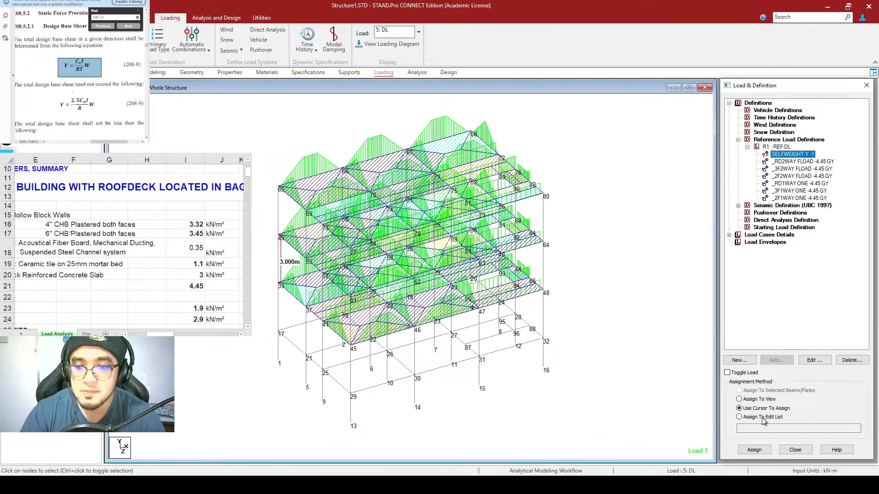
left_click(762, 401)
left_click(754, 450)
left_click(814, 294)
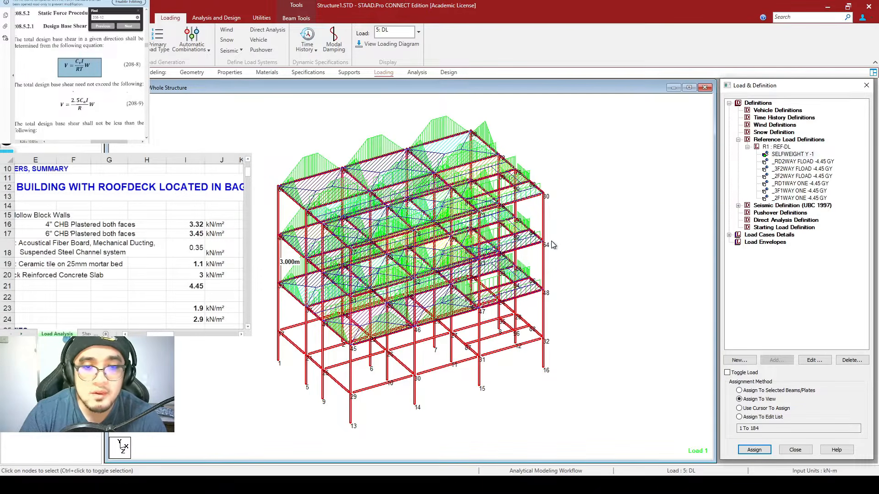
left_click_drag(231, 130, 569, 416)
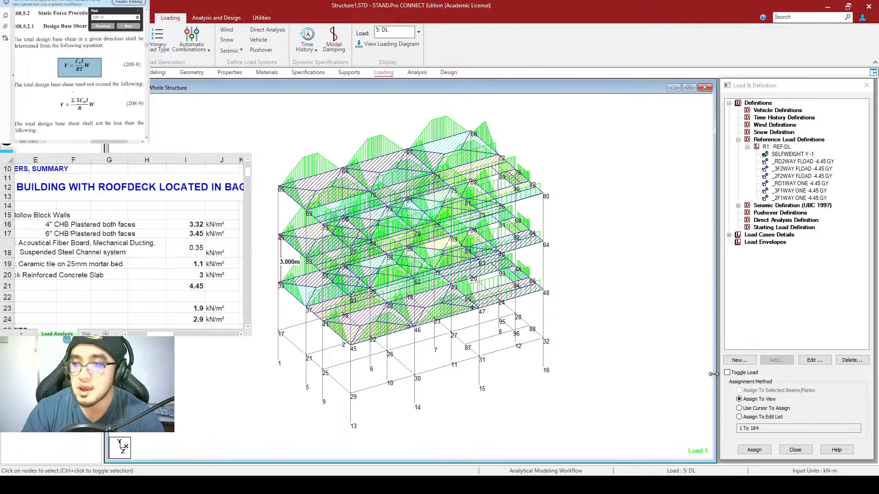
Step: Isolate the third-floor beams from the whole structure and show only that level in plan view
left_click(186, 286)
left_click(153, 277)
left_click(594, 304)
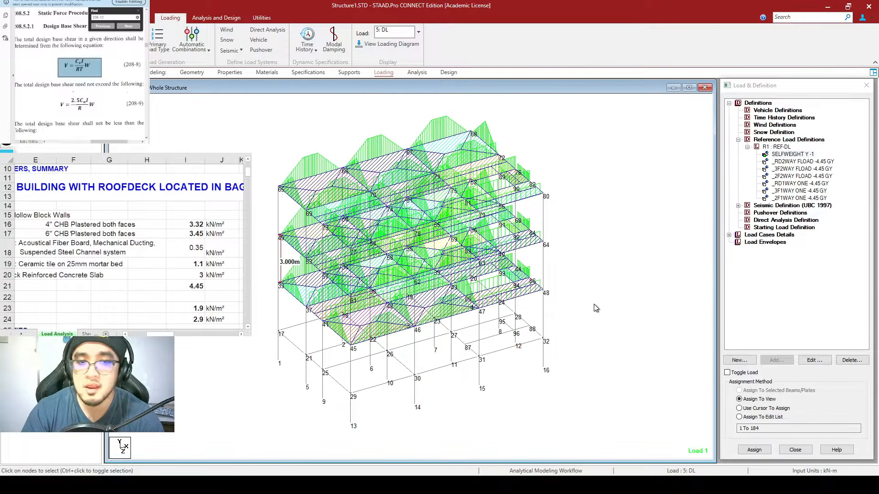
key("Up")
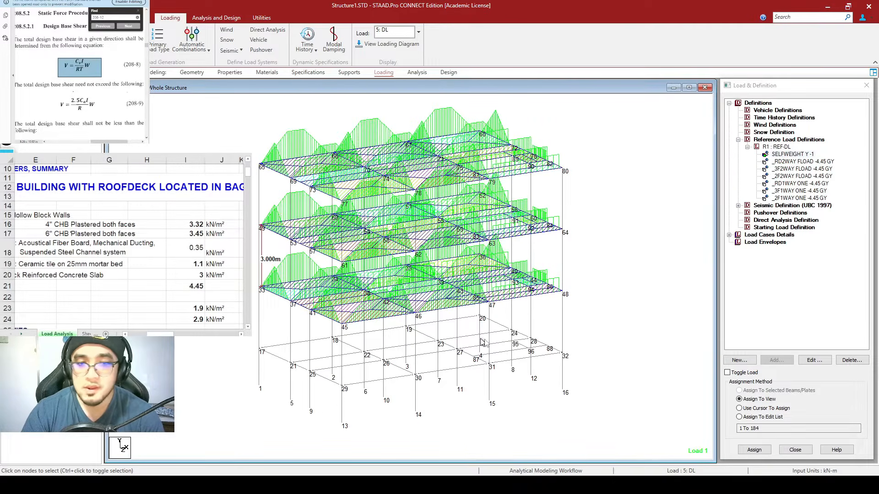
key("z")
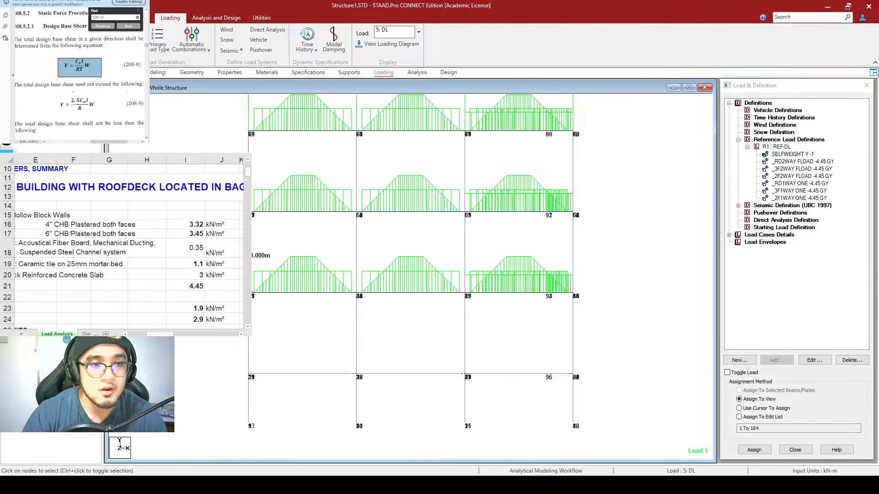
left_click_drag(624, 230, 620, 230)
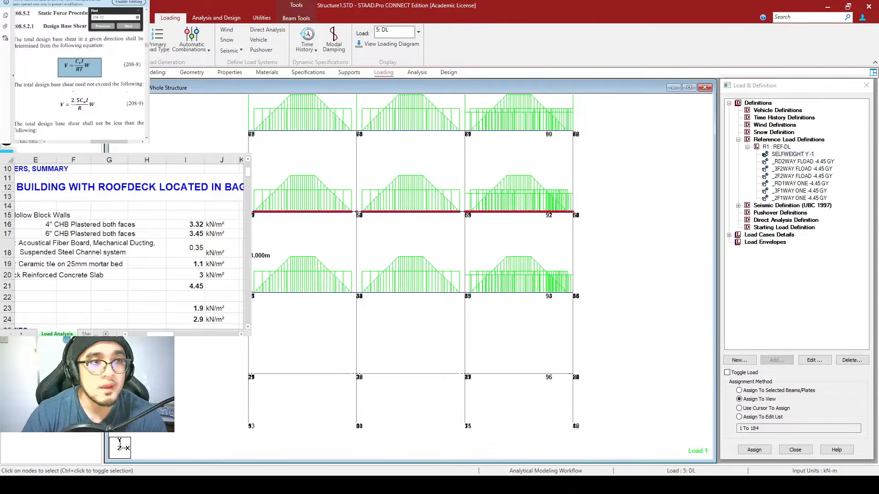
left_click(277, 51)
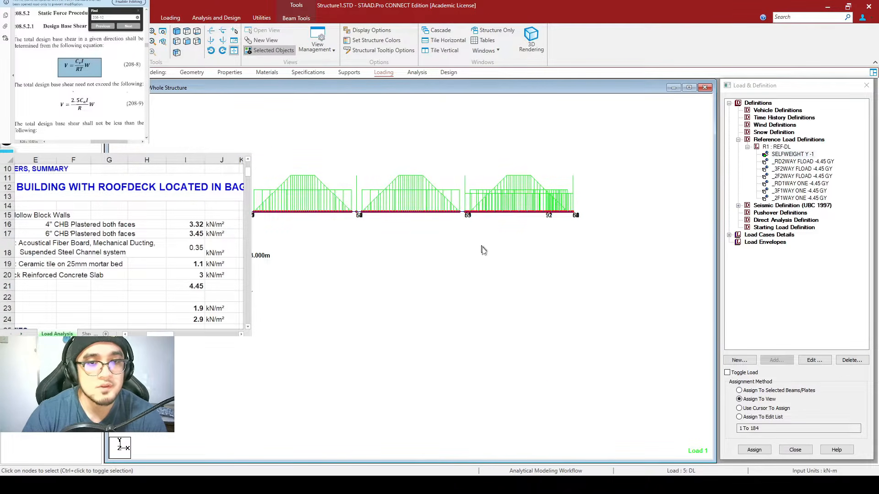
left_click(187, 31)
scroll(694, 316, "down", 2)
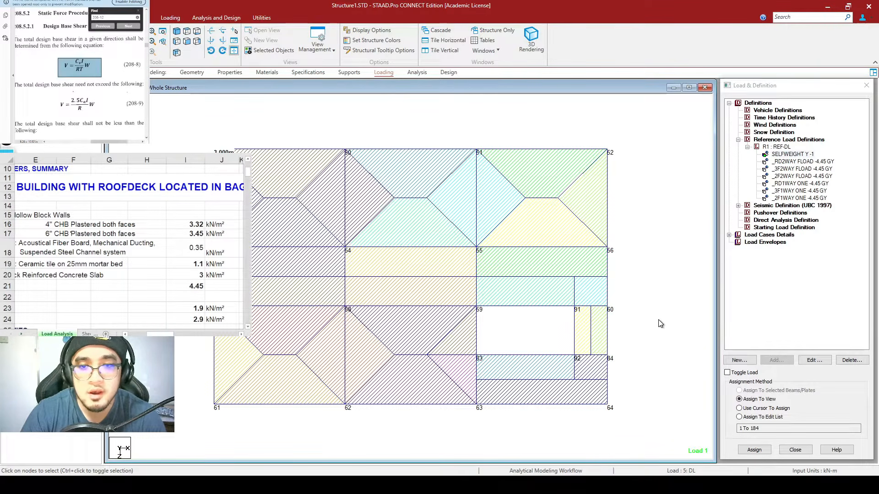
Step: In the Load Analysis spreadsheet, look up the line loads computed beside the 4" and 6" CHB wall rows, then return to the model
left_click(147, 274)
left_click(138, 236)
key("Right")
key("Right")
key("Right")
key("Right")
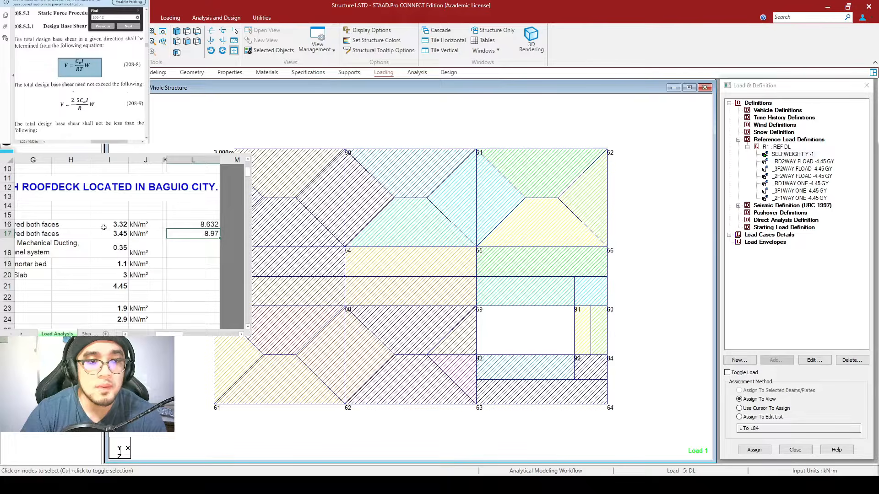
key("alt+Tab")
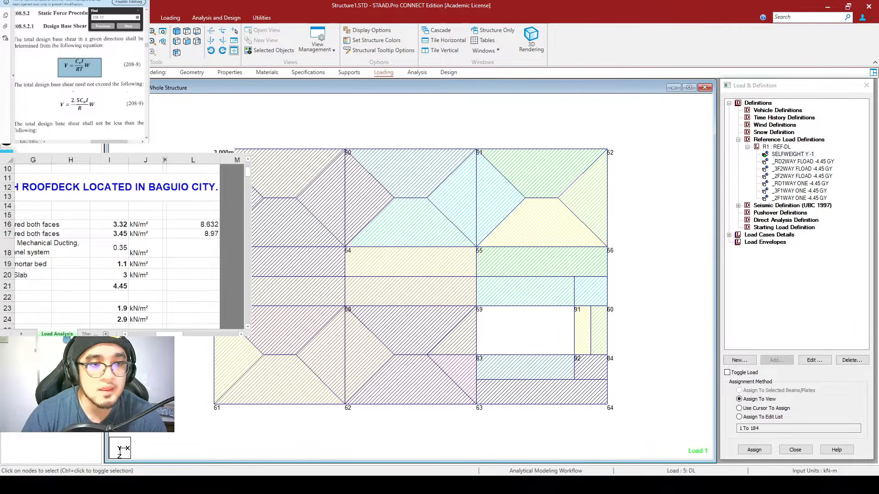
left_click_drag(178, 122, 638, 428)
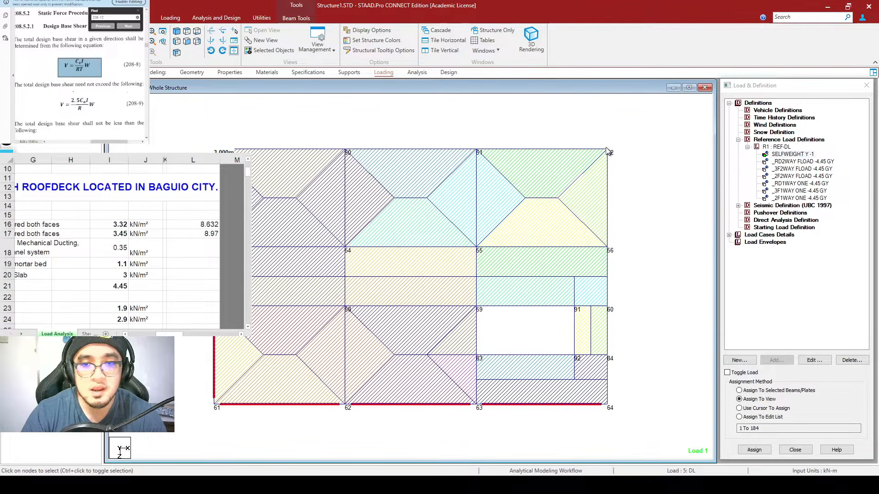
left_click(608, 197, "ctrl")
left_click_drag(599, 122, 659, 428)
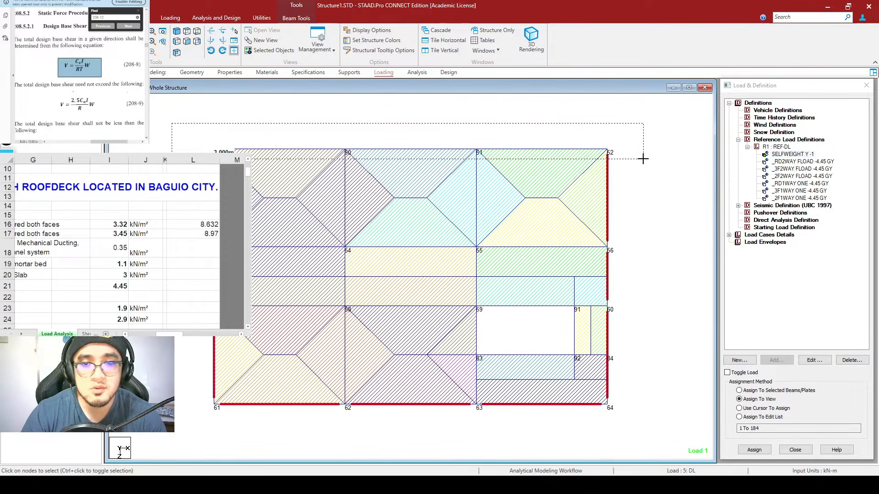
left_click_drag(643, 158, 643, 159)
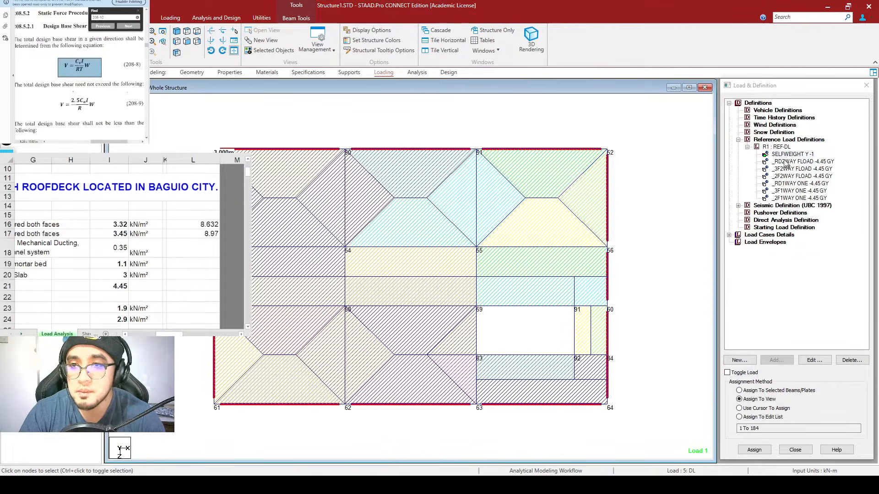
left_click(777, 147)
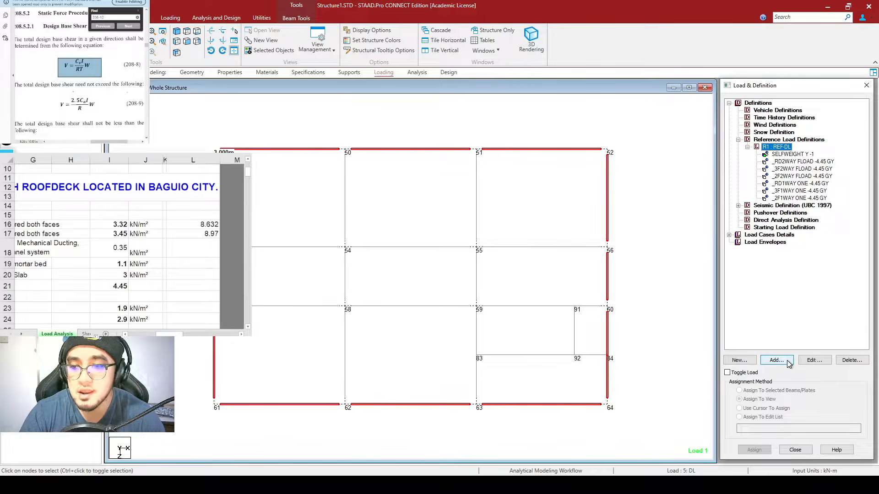
left_click(777, 360)
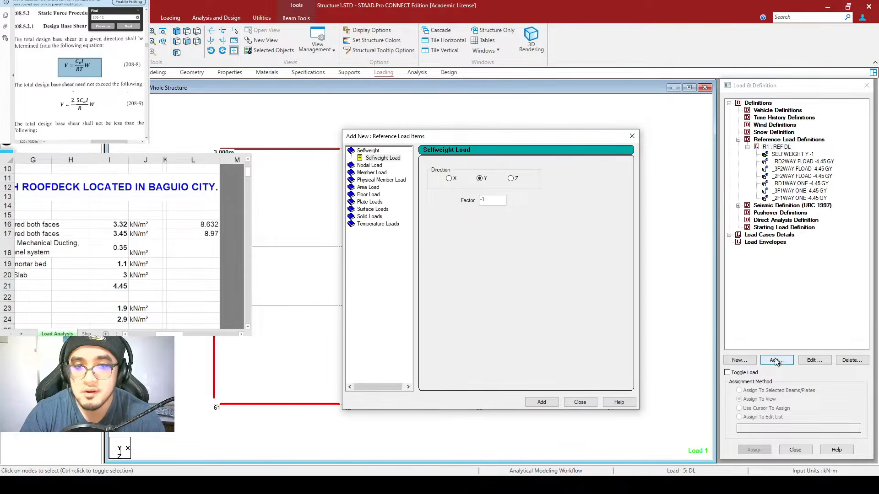
left_click(579, 402)
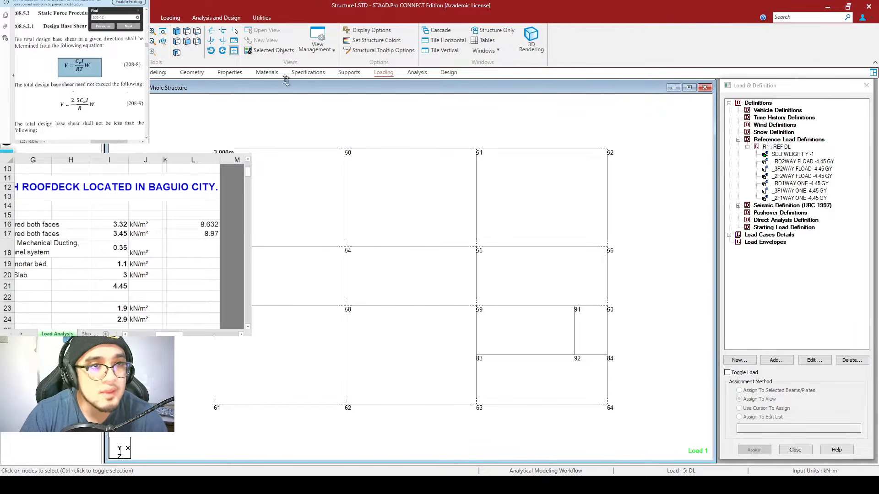
Step: Isolate the second- and third-floor beams together out of the whole structure and show them in plan view
left_click(177, 30)
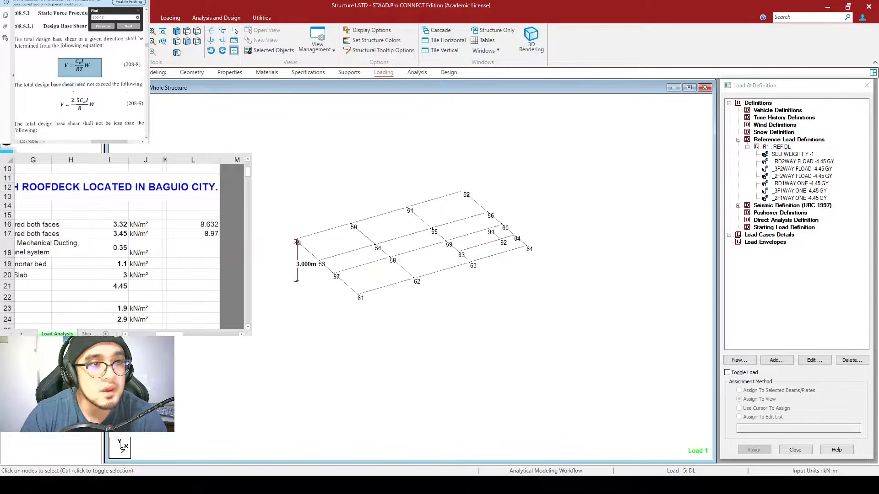
left_click(141, 52)
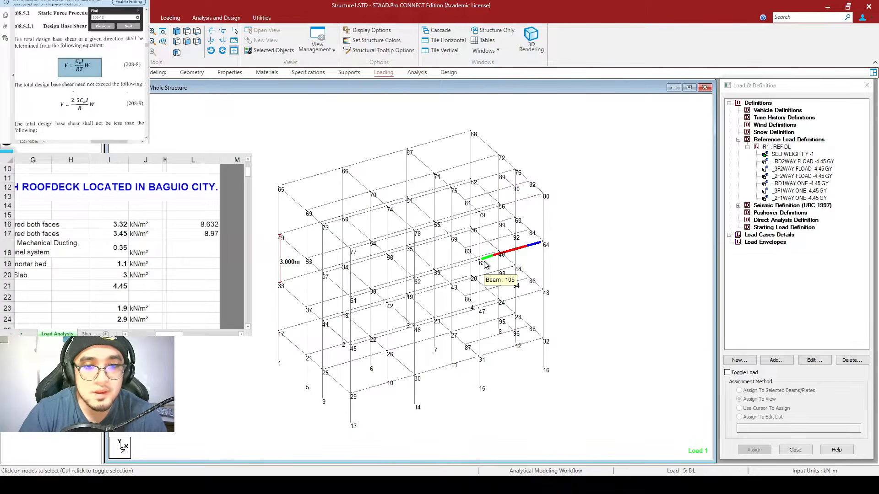
key("Up")
key("Up")
key("Up")
key("Up")
key("Up")
key("Up")
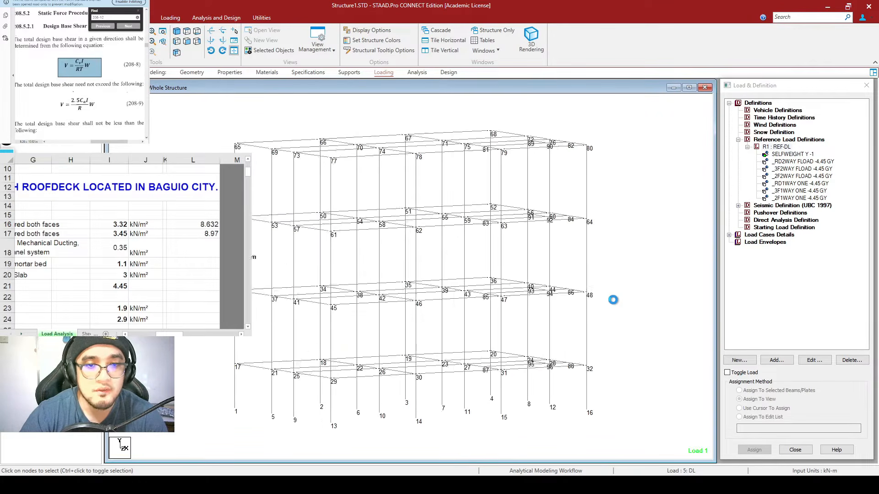
left_click_drag(297, 210, 628, 219)
left_click_drag(203, 283, 634, 302, "ctrl")
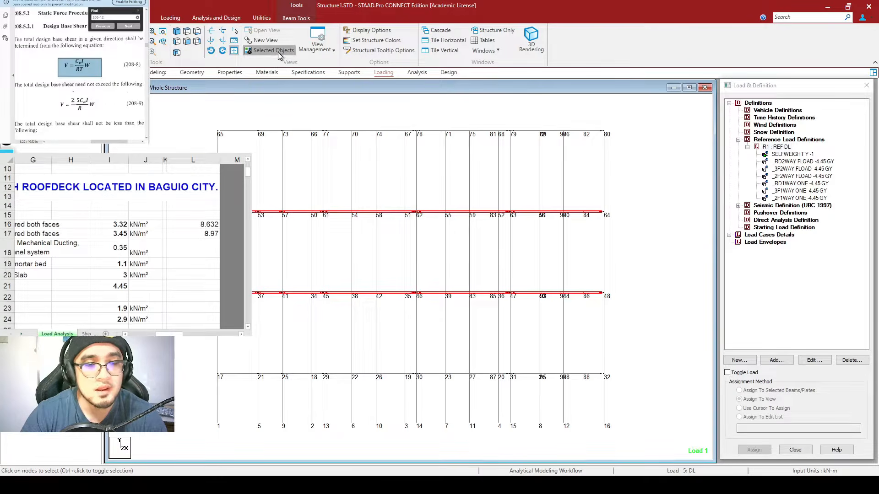
left_click(275, 50)
left_click(635, 287)
left_click(196, 42)
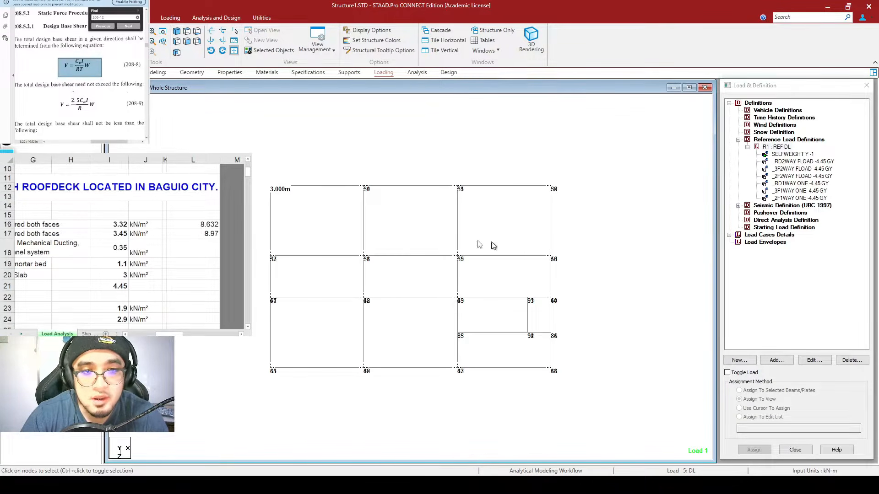
Step: Select all perimeter beams of the second and third floors and return to the isometric view
left_click_drag(593, 197, 252, 168)
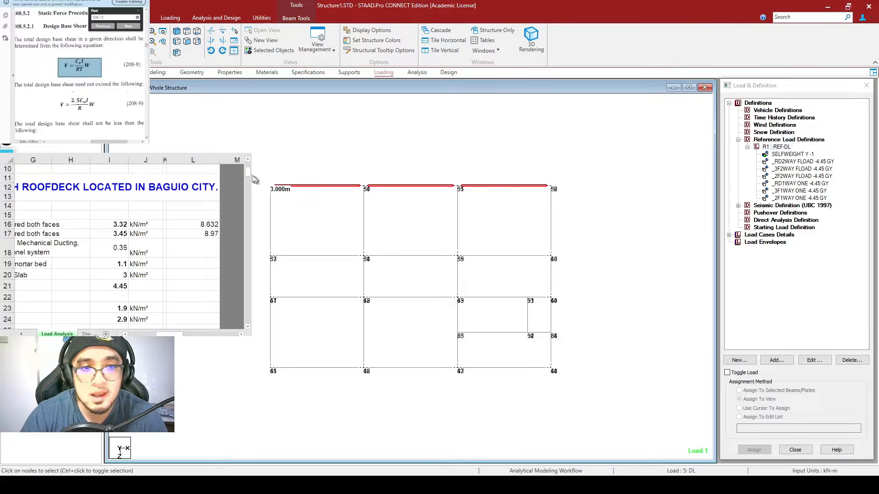
left_click_drag(298, 384, 282, 413, "ctrl")
left_click_drag(237, 355, 572, 391, "ctrl")
mouse_move(550, 179)
left_mouse_down("ctrl")
mouse_move(599, 368)
mouse_move(603, 428)
left_mouse_up("ctrl")
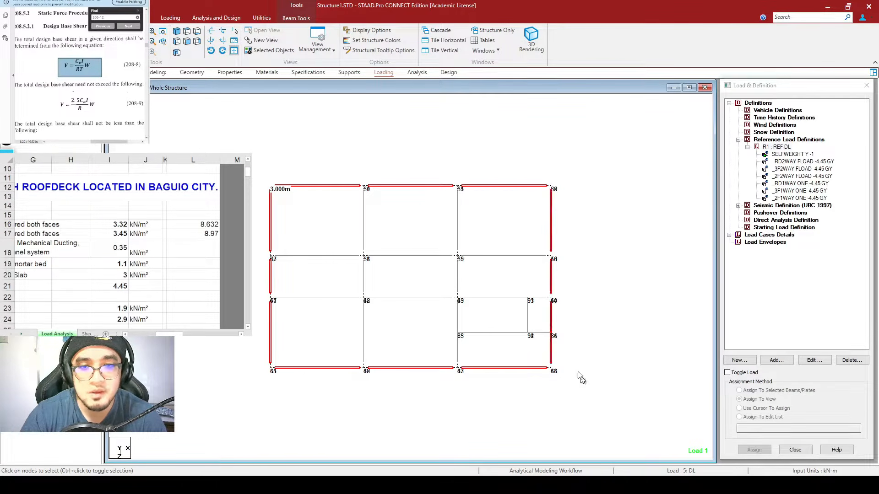
left_click(177, 31)
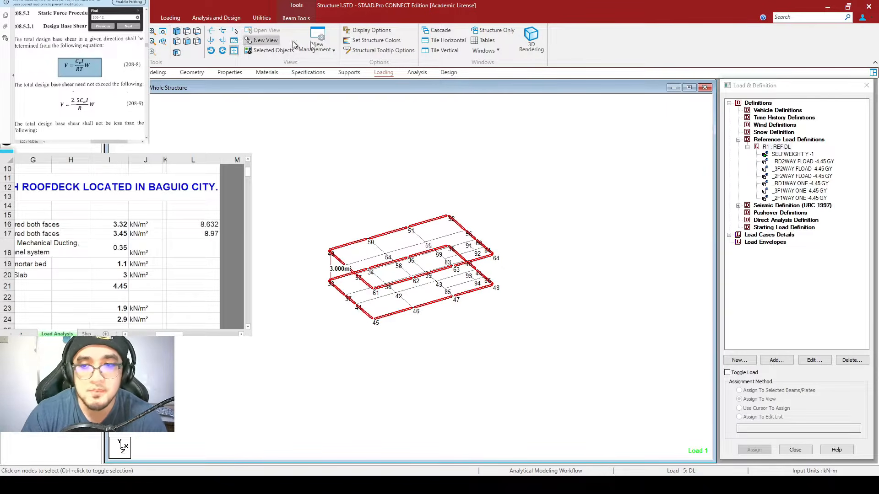
Step: Add a uniform member force of -8.97 kN/m in direction GY to the R1: REF-DL reference load
left_click(776, 360)
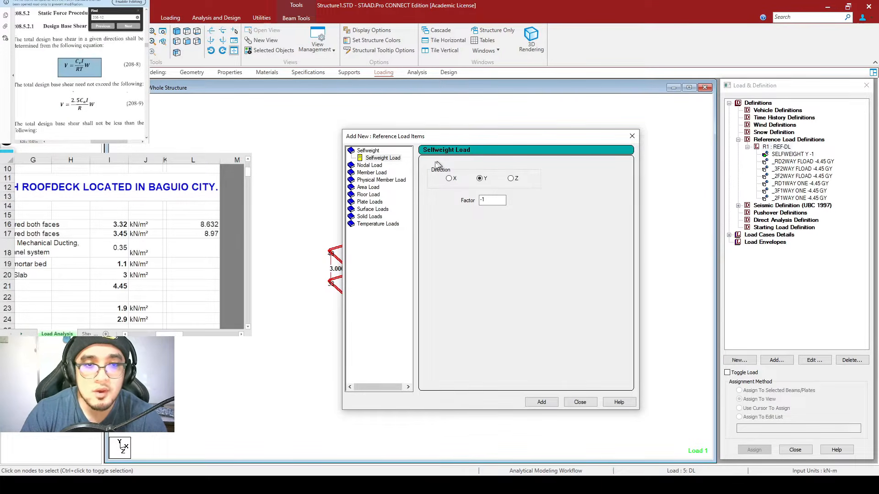
left_click(380, 174)
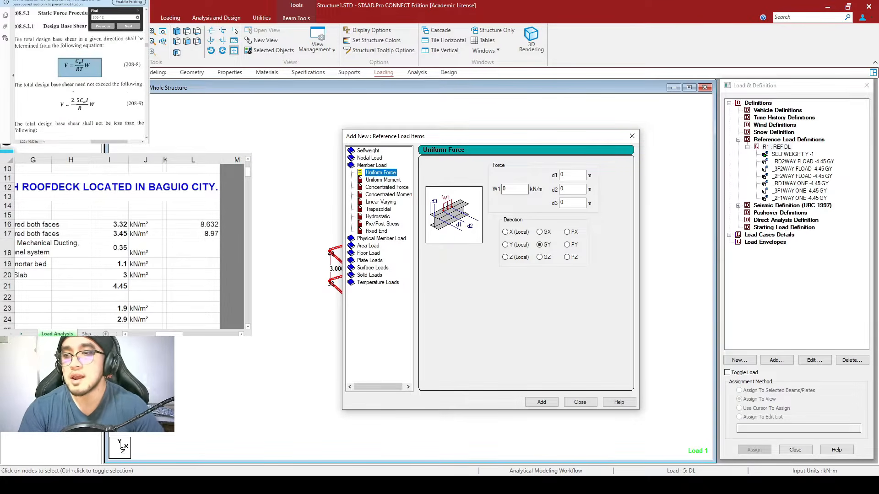
left_click(202, 233)
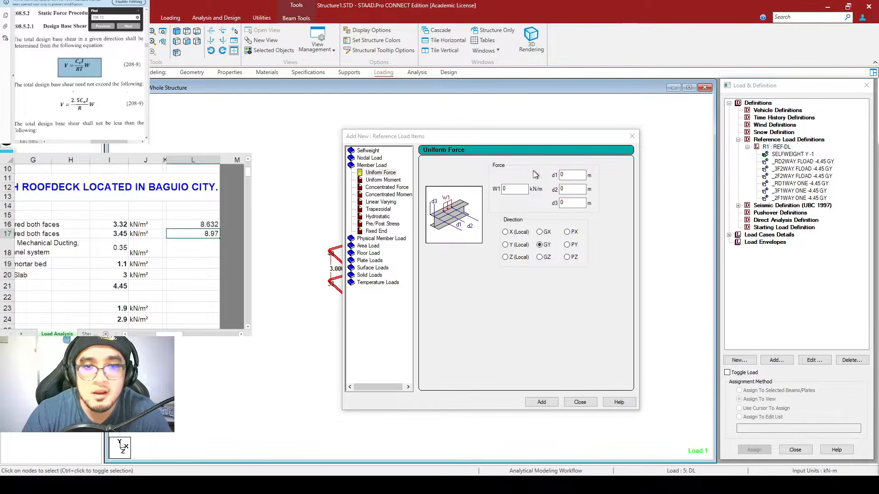
left_click(478, 190)
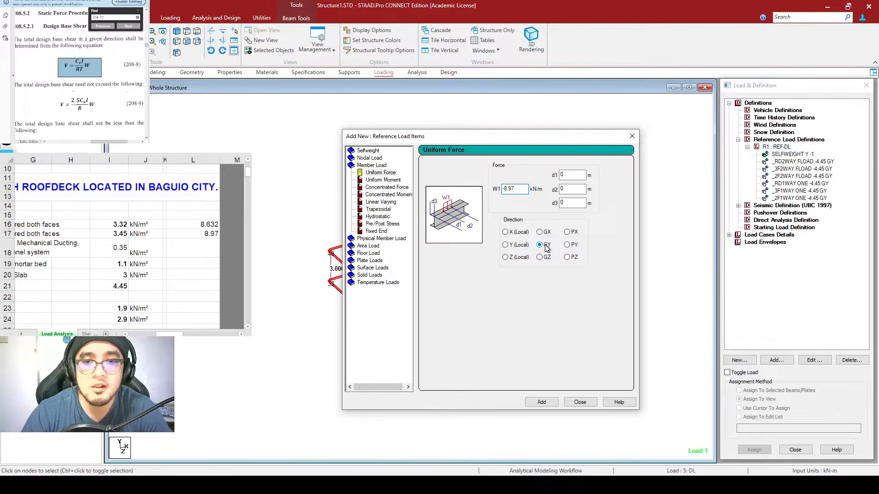
double_click(519, 186)
left_click(506, 188)
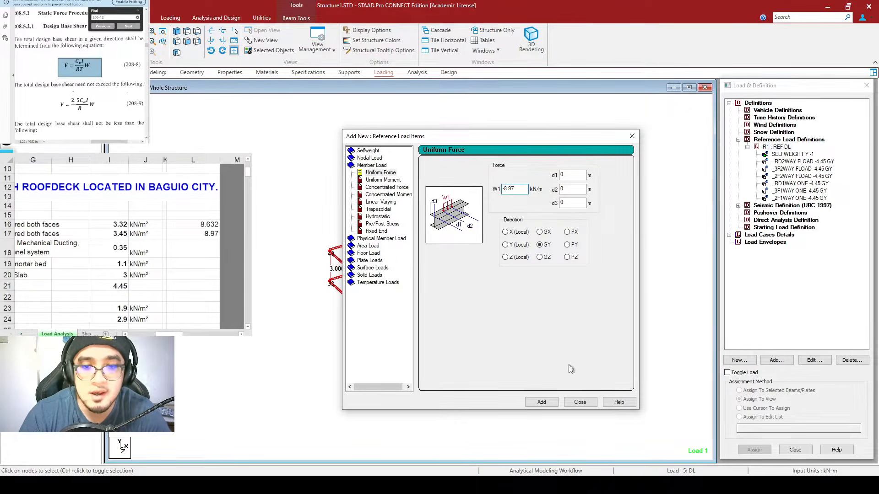
left_click(552, 404)
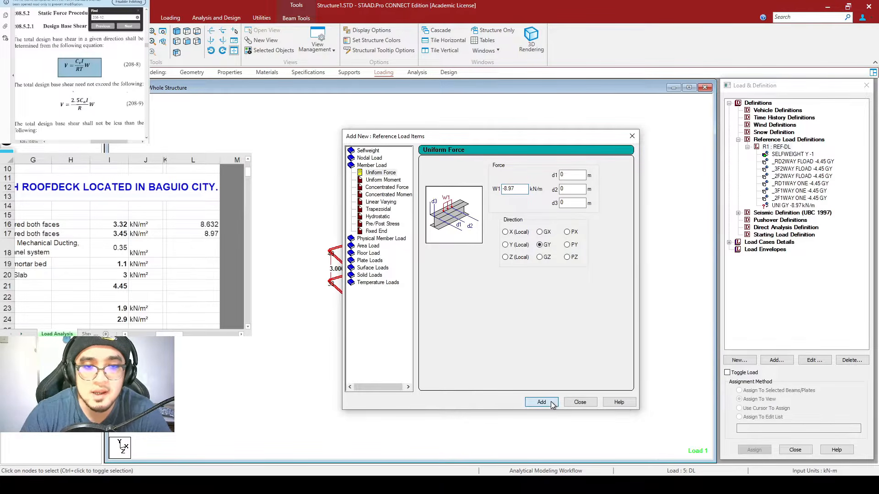
left_click(580, 402)
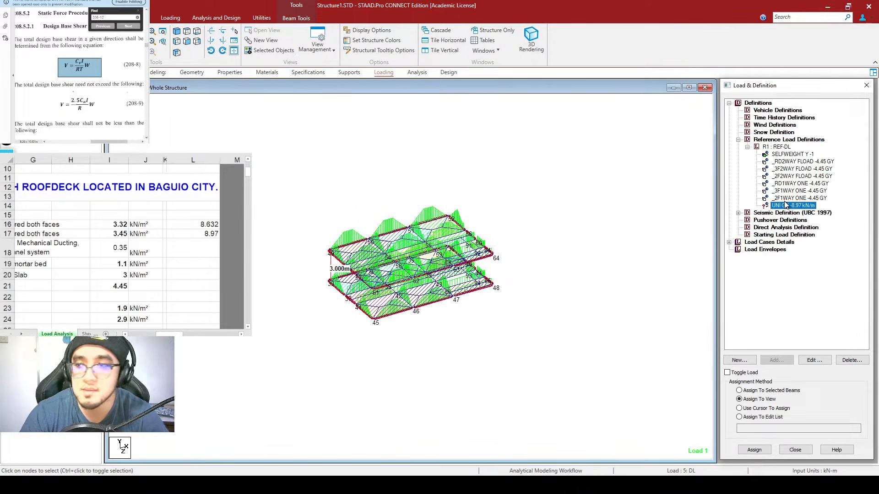
Step: Assign the UNI GY -8.97 kN/m load to the selected perimeter beams of both floors
left_click(758, 392)
left_click(756, 451)
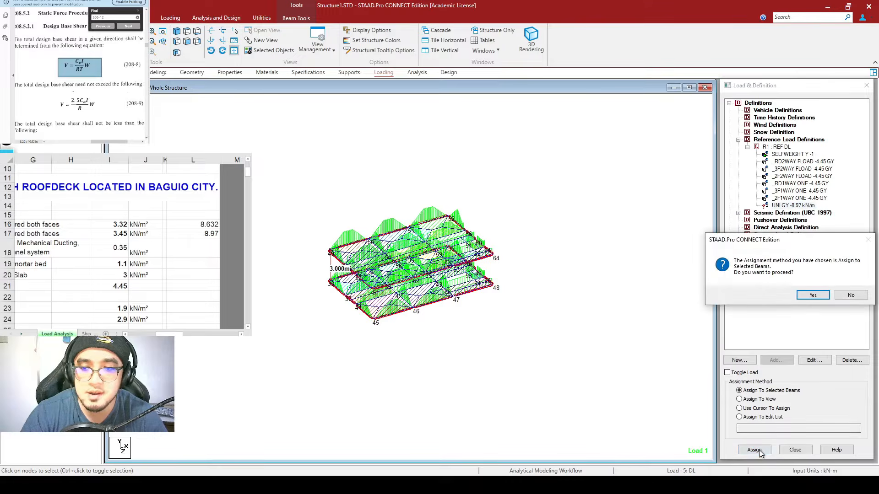
left_click(815, 298)
left_click(559, 322)
scroll(421, 266, "up", 3)
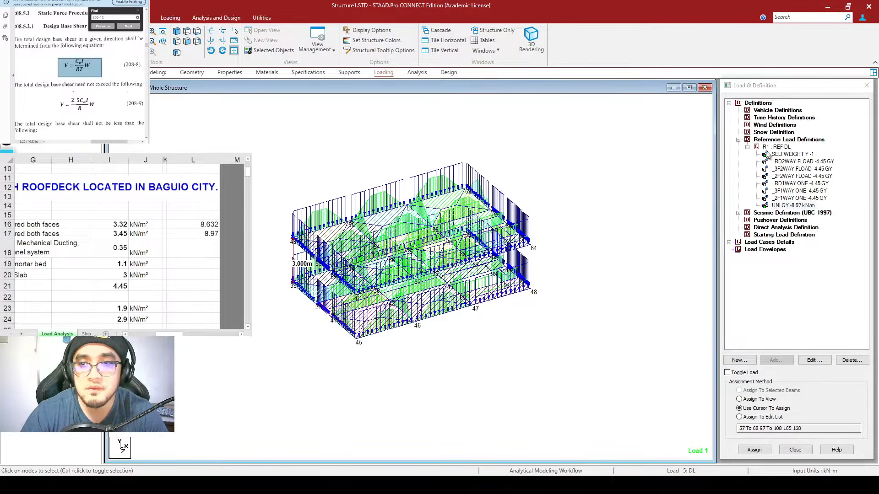
Step: In plan view, select the interior beams of both floors along the wall lines, leaving out those on the other sides of the small opening
left_click(771, 132)
left_click(542, 319)
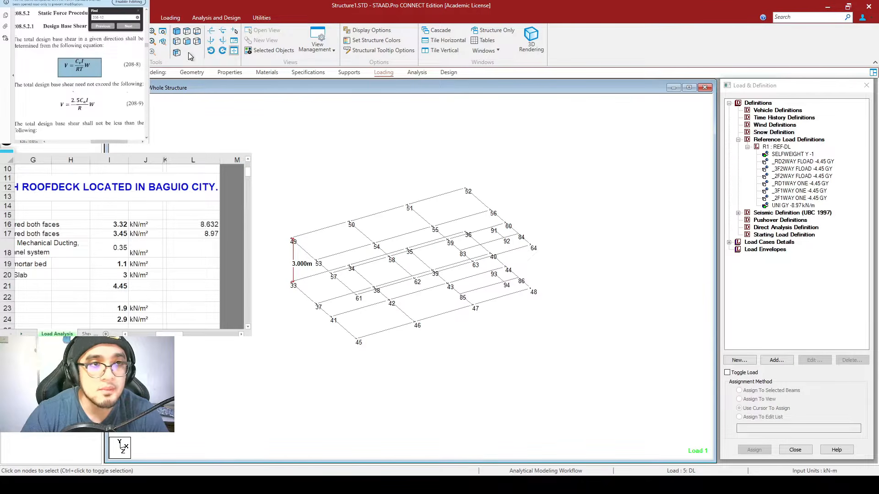
left_click(188, 32)
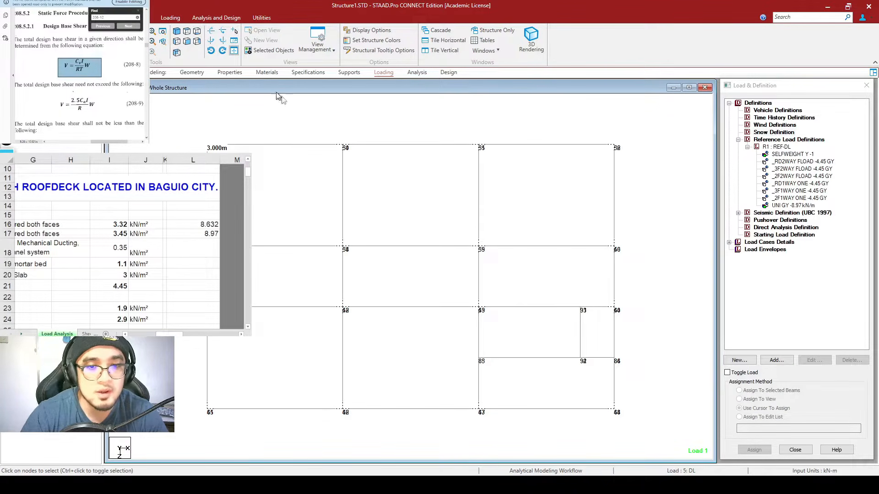
left_click_drag(560, 199, 288, 324)
left_click_drag(525, 179, 298, 223, "ctrl")
left_click(314, 247, "ctrl")
left_click(314, 307, "ctrl")
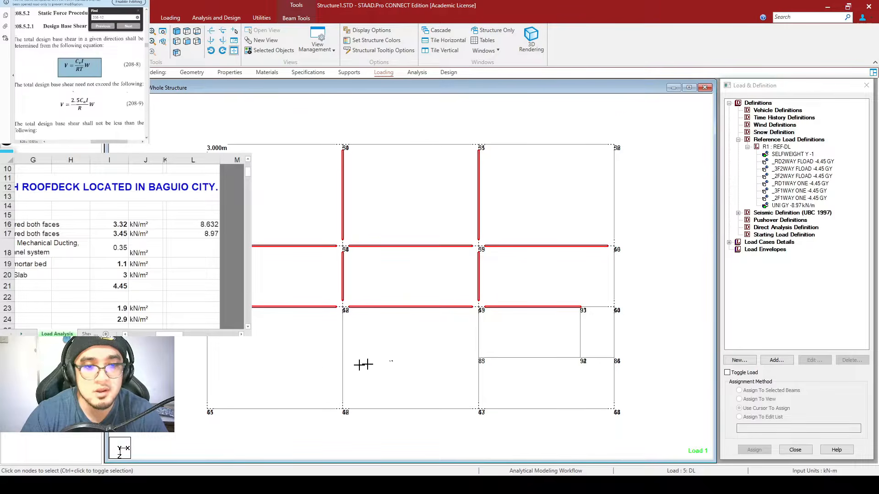
left_click(343, 359, "ctrl")
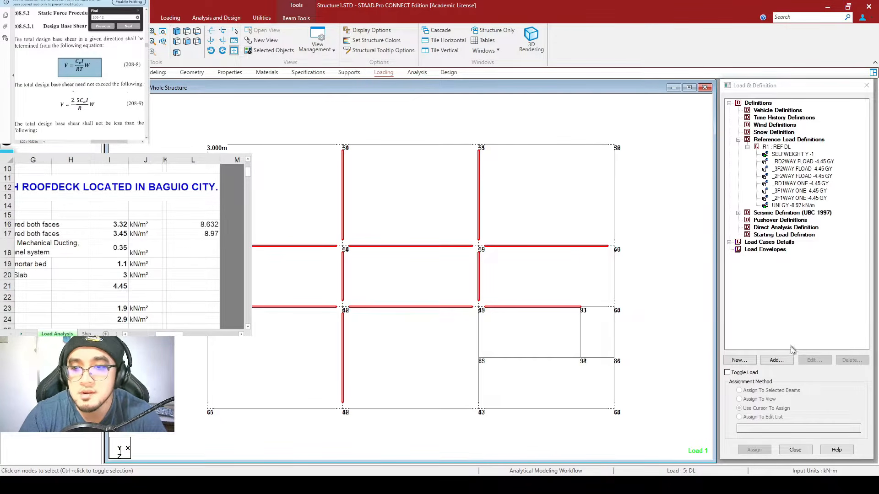
Step: Add a uniform member force of -8.632 kN/m in direction GY to the R1: REF-DL reference load
left_click(763, 361)
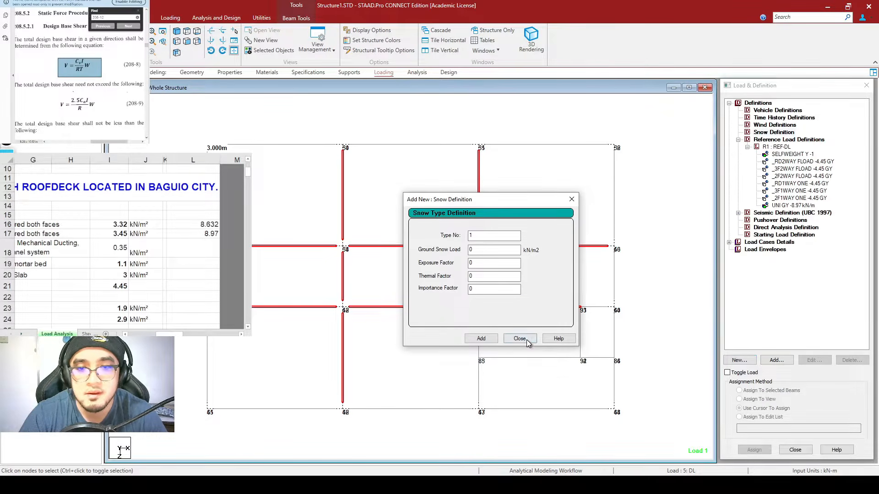
left_click(519, 338)
left_click(780, 147)
left_click(777, 361)
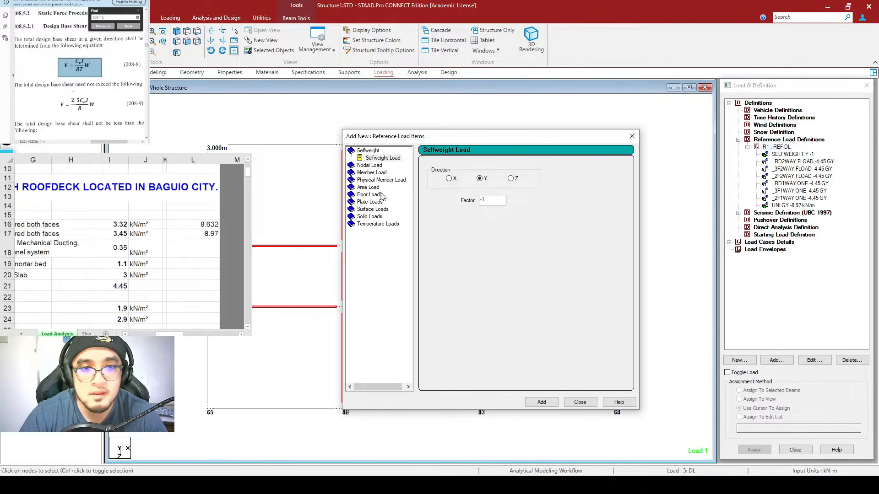
left_click(384, 173)
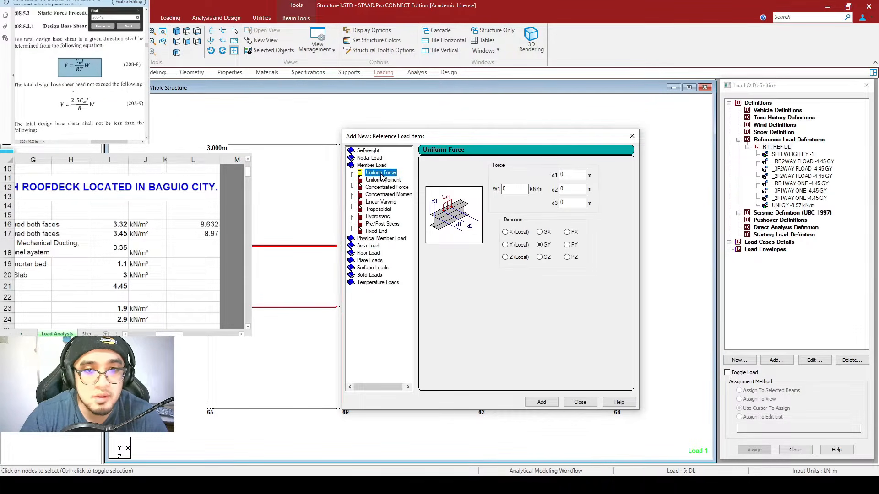
double_click(515, 189)
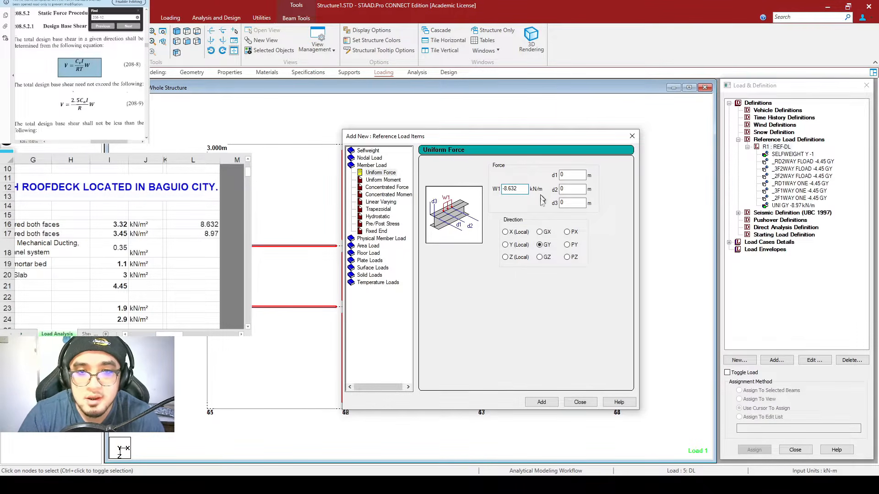
left_click(550, 404)
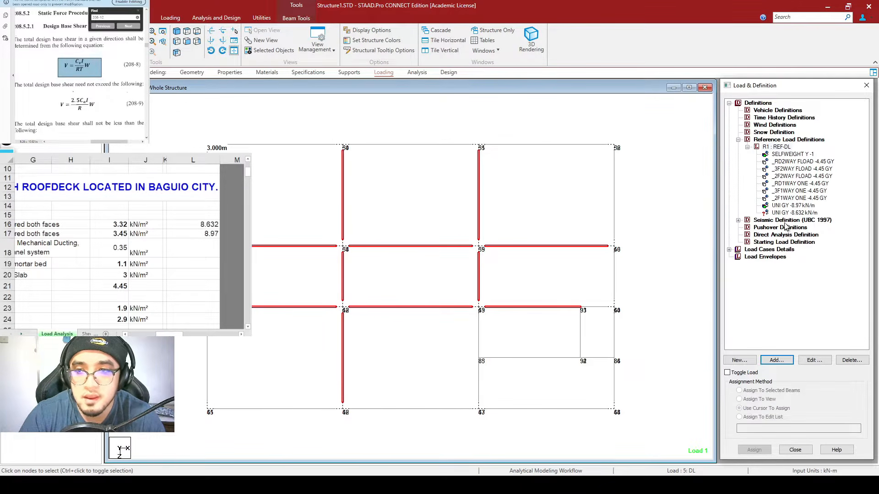
Step: Assign the UNI GY -8.632 kN/m load to the selected interior beams and return to the isometric view of the whole structure
left_click(793, 213)
left_click(774, 391)
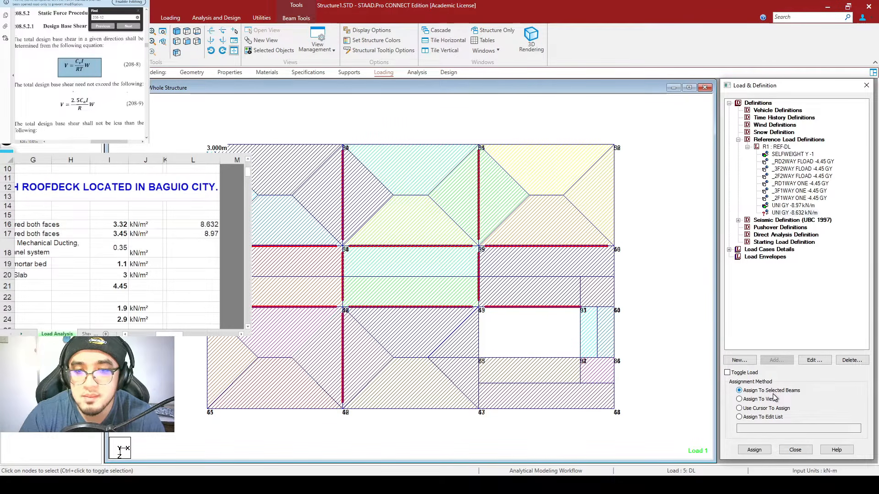
left_click(755, 450)
left_click(813, 294)
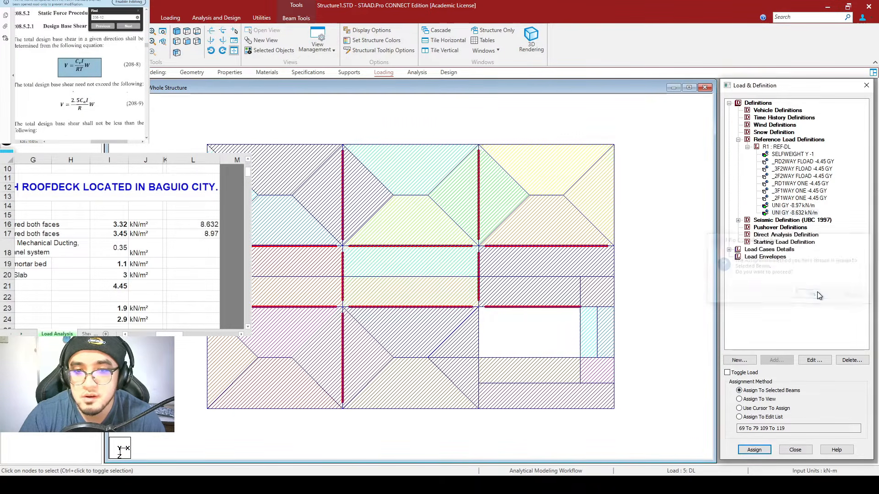
left_click(177, 31)
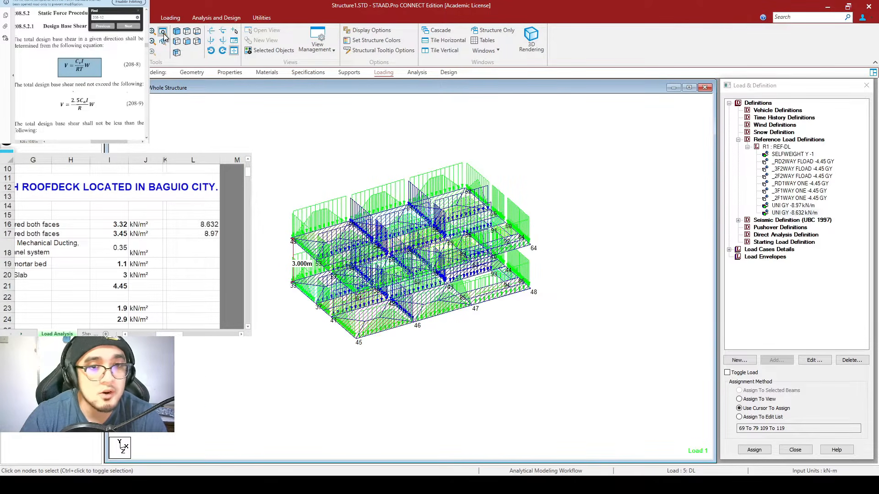
left_click(163, 32)
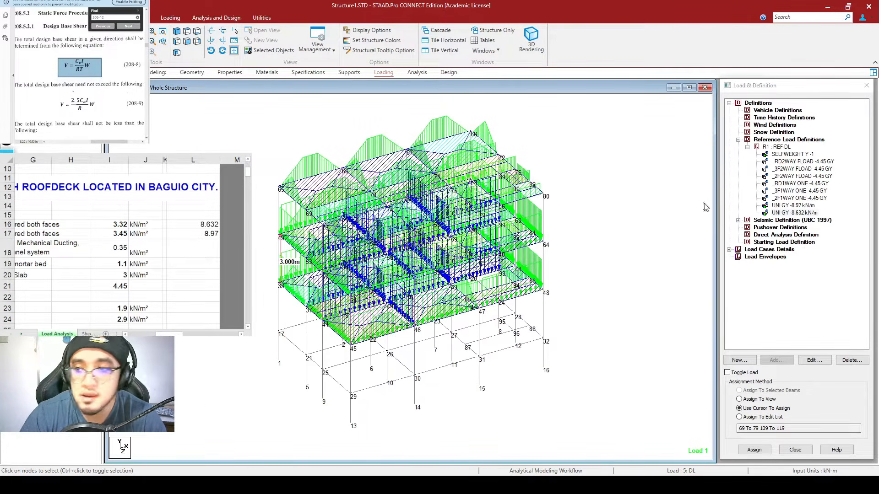
Step: Switch to the Load Analysis spreadsheet and review the dead load items listed for walls, ceilings, floor finish and slab
left_click(135, 281)
key("Left")
key("Left")
key("Left")
key("Left")
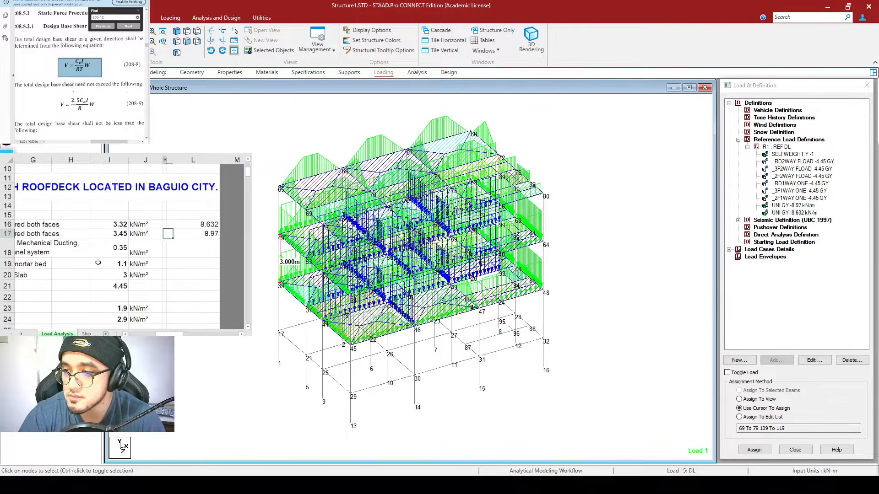
scroll(174, 265, "down", 1, "ctrl")
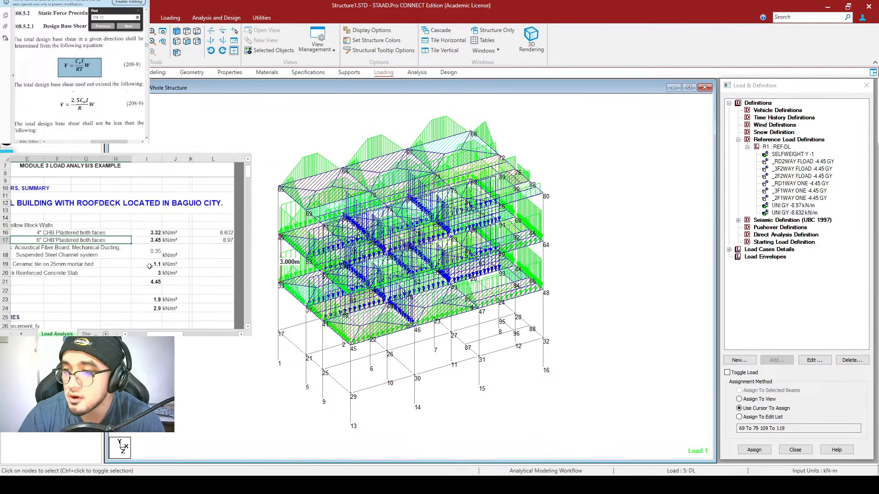
scroll(123, 265, "left", 1)
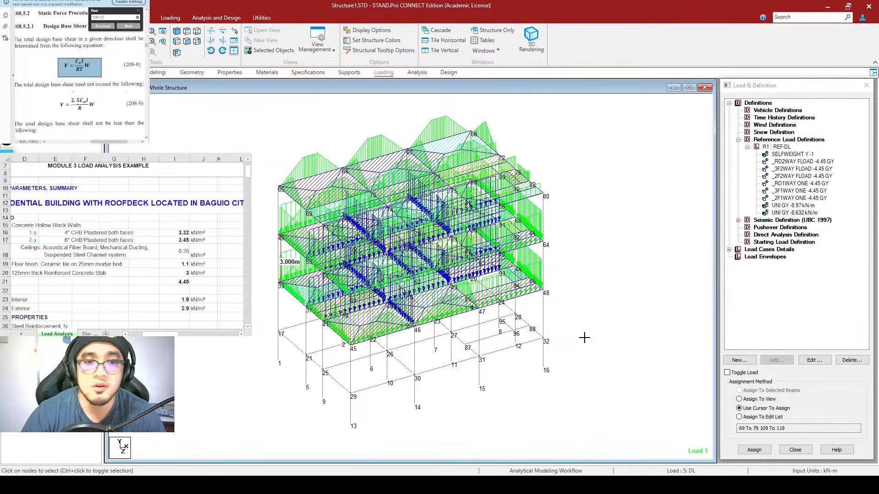
Step: Hide the assigned loads in the model and look closely at the stair opening around nodes 75 and 81
left_click(780, 146)
left_click(633, 208)
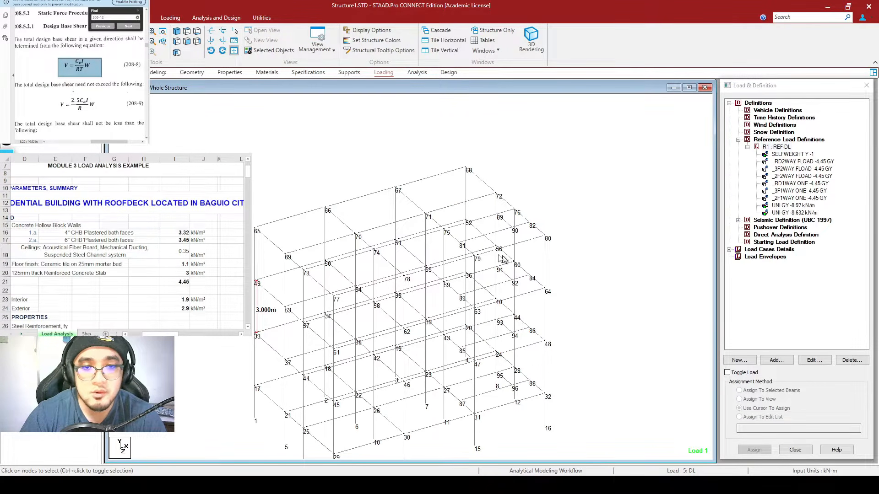
left_click(460, 243)
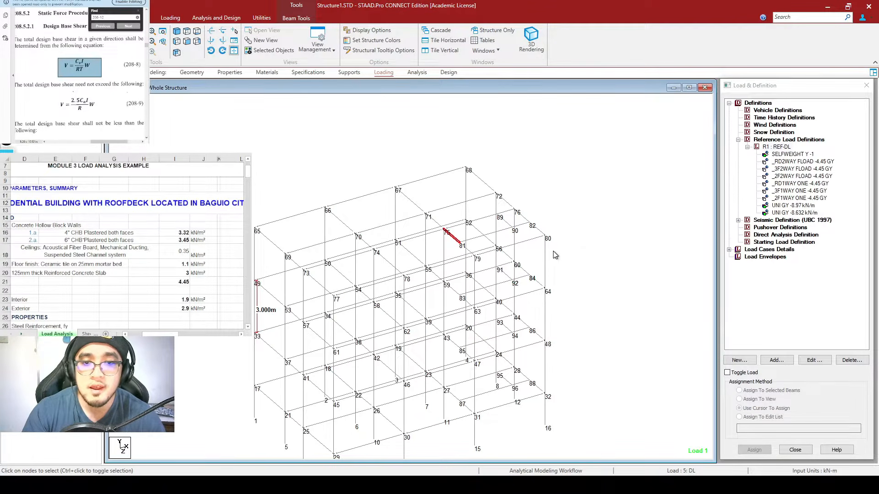
scroll(588, 317, "up", 2)
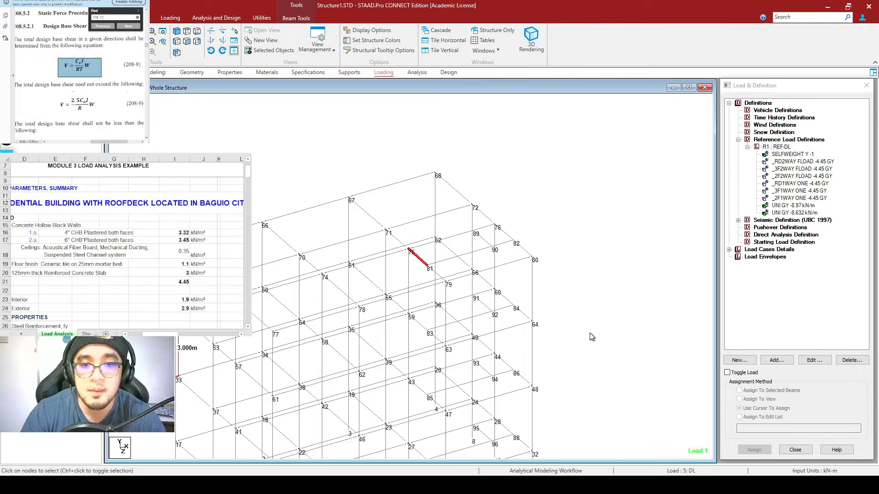
scroll(591, 318, "up", 3)
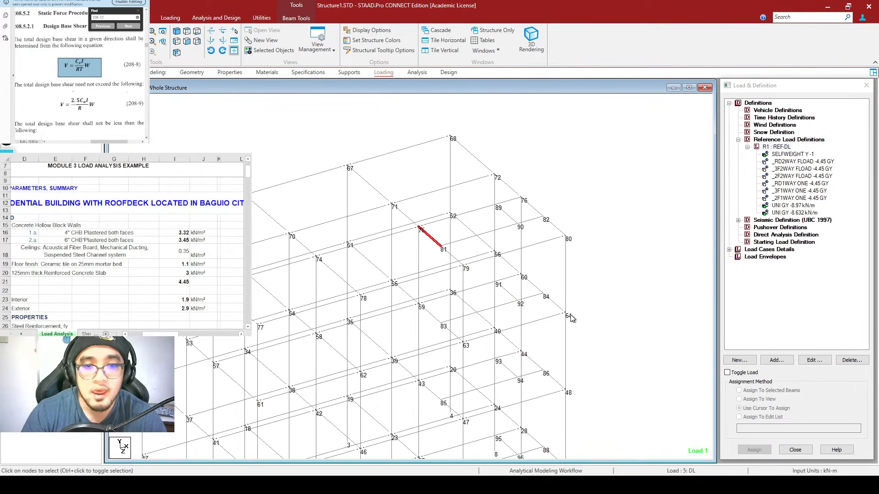
scroll(557, 285, "up", 1)
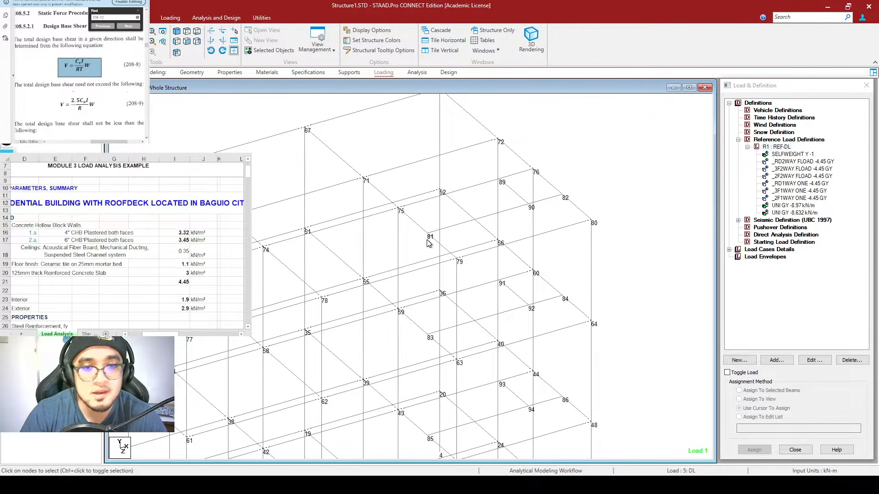
left_click_drag(429, 236, 529, 306)
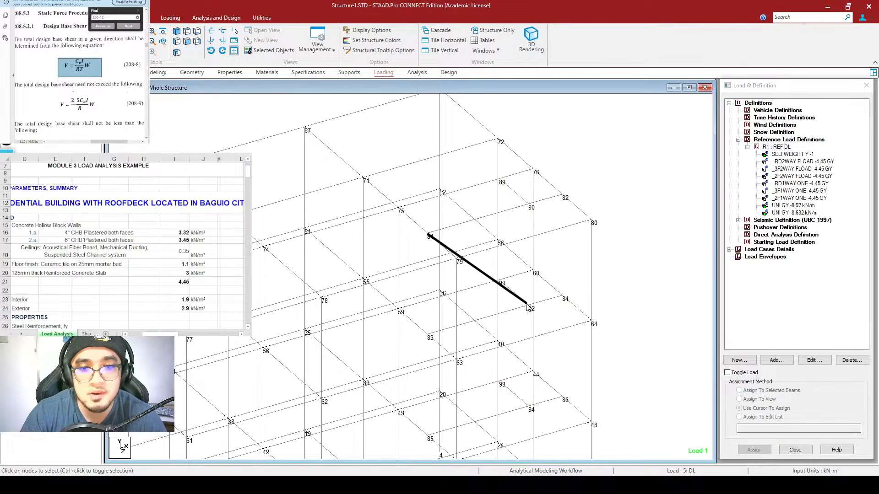
left_click_drag(396, 207, 499, 282)
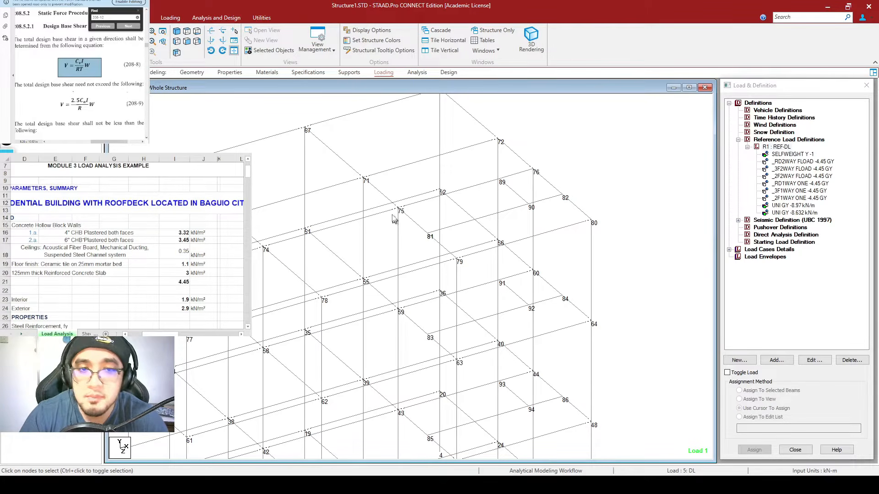
left_click_drag(399, 206, 431, 238)
left_click_drag(500, 281, 531, 308)
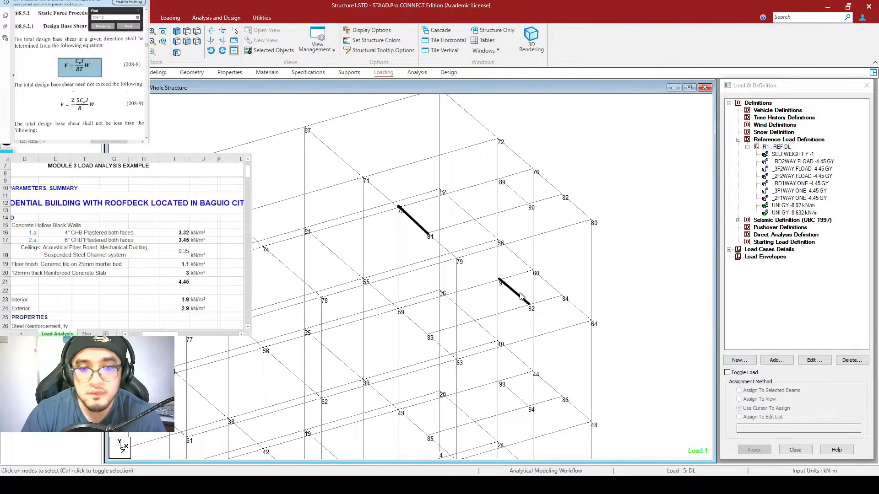
left_click(498, 382)
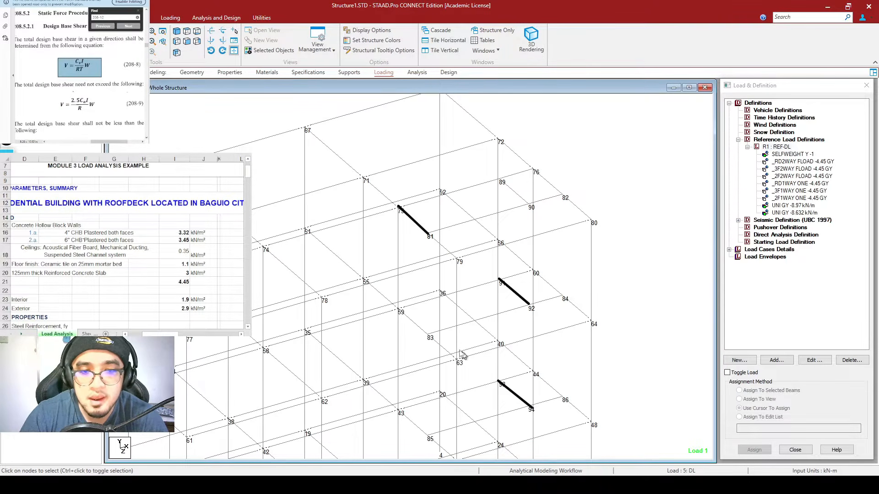
left_click(408, 321)
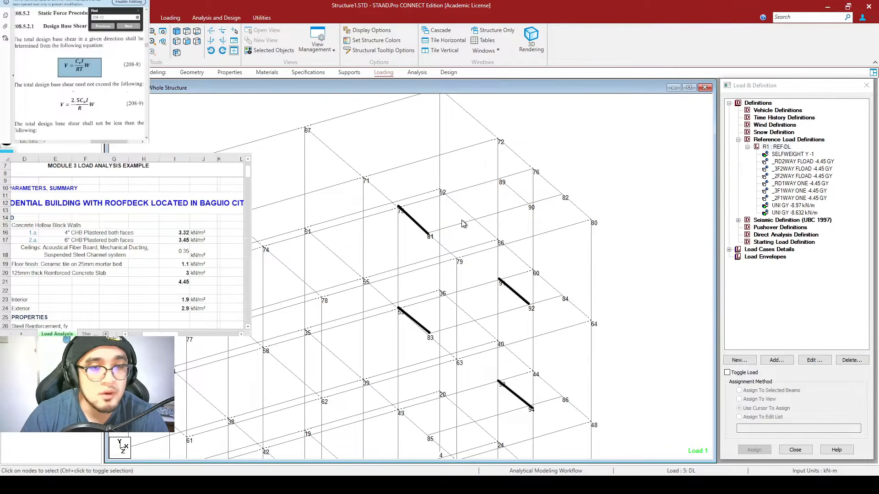
left_click(257, 259)
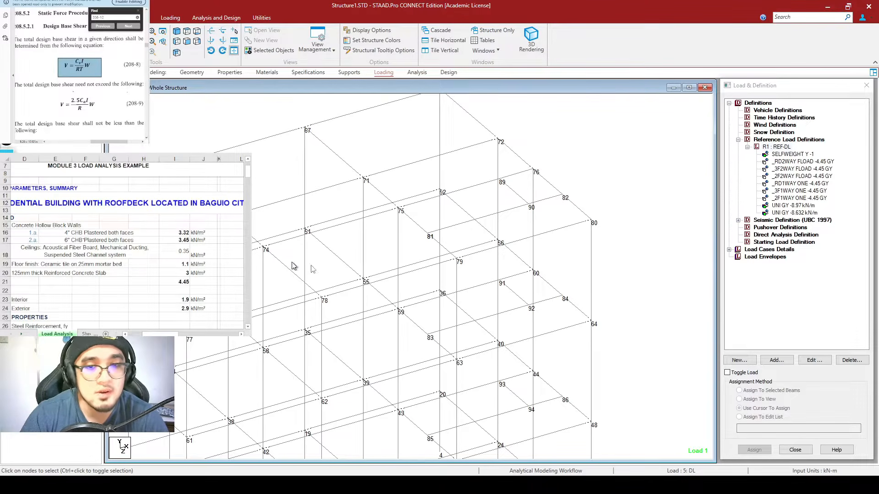
Step: Select the stair opening beams 75-81, 91-92, 59-83, 93-94, 43-85 and 95-96, and display only these beams in front view
scroll(479, 208, "down", 1)
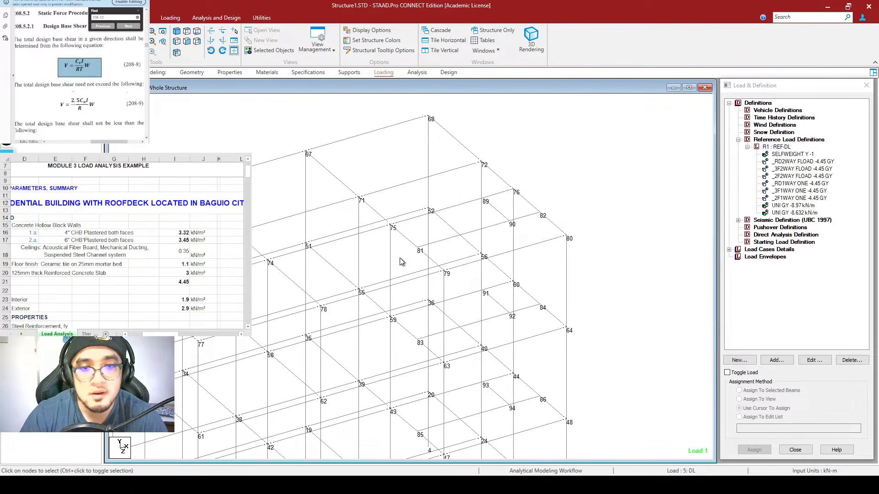
left_click(415, 248)
left_click(499, 309, "ctrl")
middle_click_drag(603, 382, 611, 300)
left_click(416, 249)
left_click(505, 314, "ctrl")
left_click(415, 157, "ctrl")
left_click(509, 225, "ctrl")
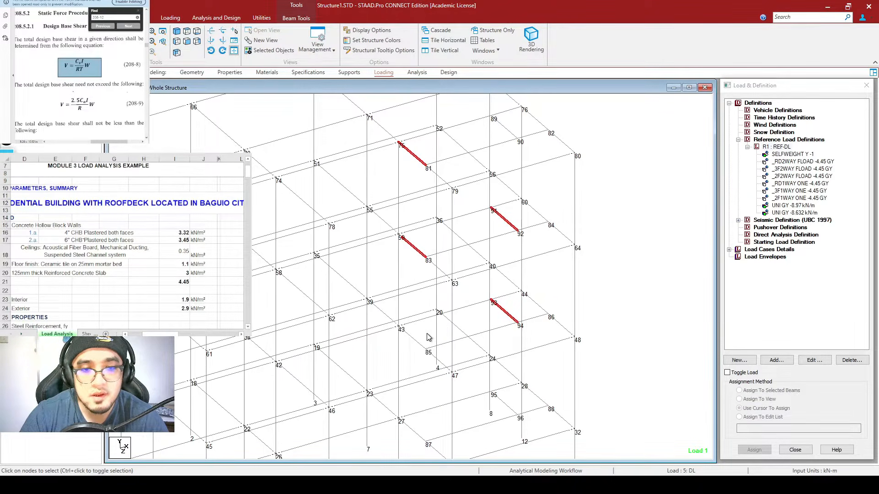
left_click(410, 342, "ctrl")
left_click(505, 406, "ctrl")
scroll(627, 382, "down", 2)
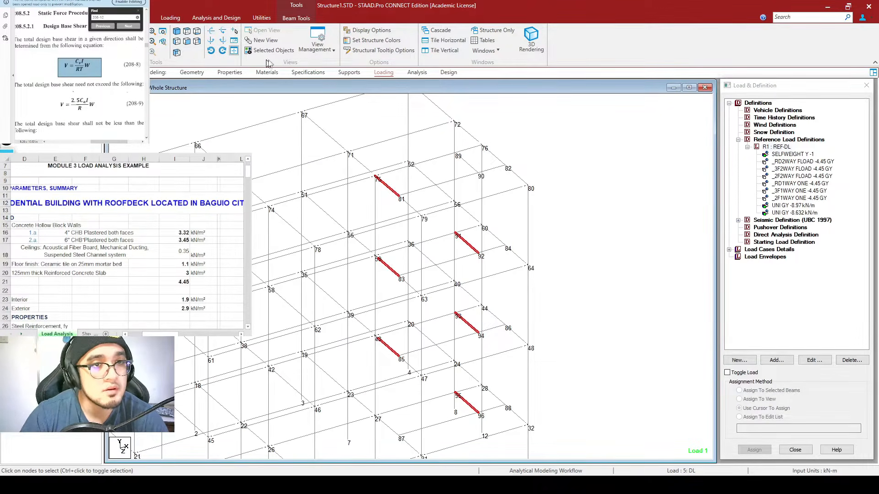
left_click(279, 51)
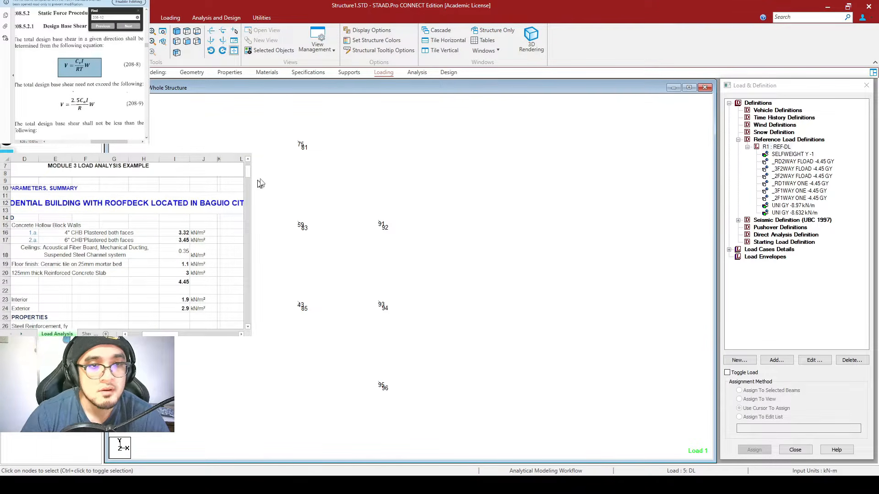
Step: Draw three sloping stair flights in screen ink, from nodes 75/81 to 91/92, 59/83 to 93/94 and 43/85 to 95/96
left_click(302, 146)
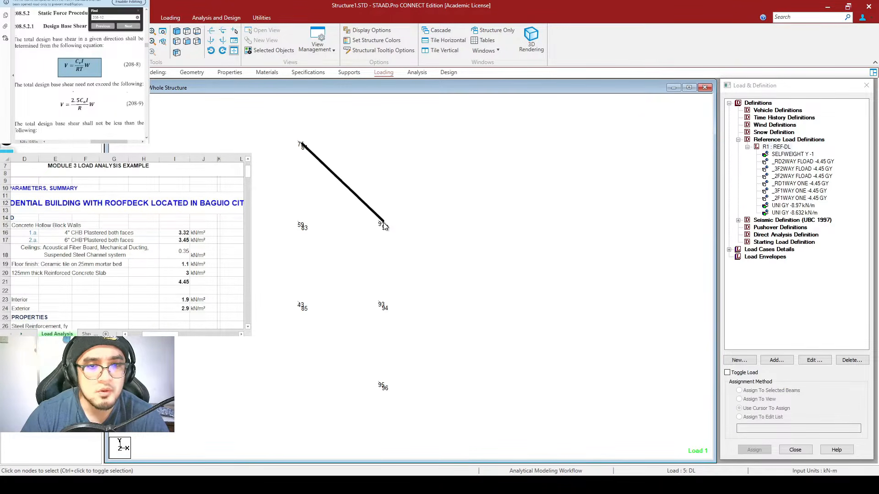
left_click(302, 226)
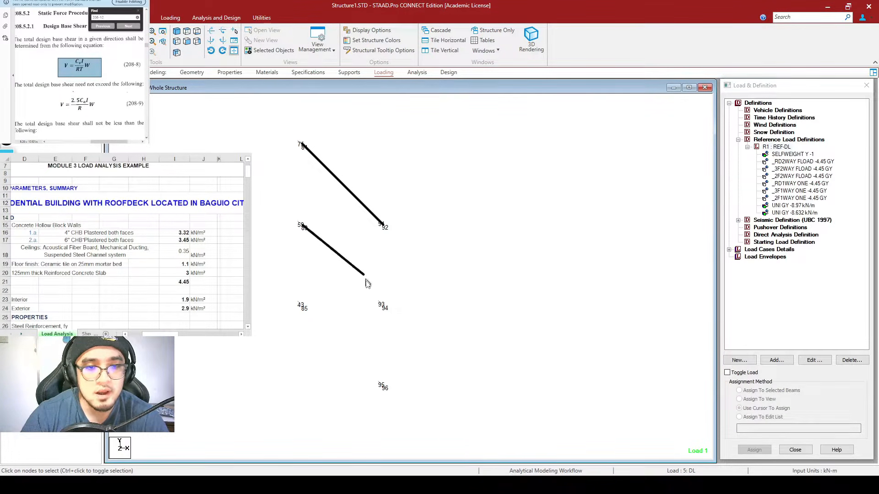
left_click(383, 305)
left_click(300, 307)
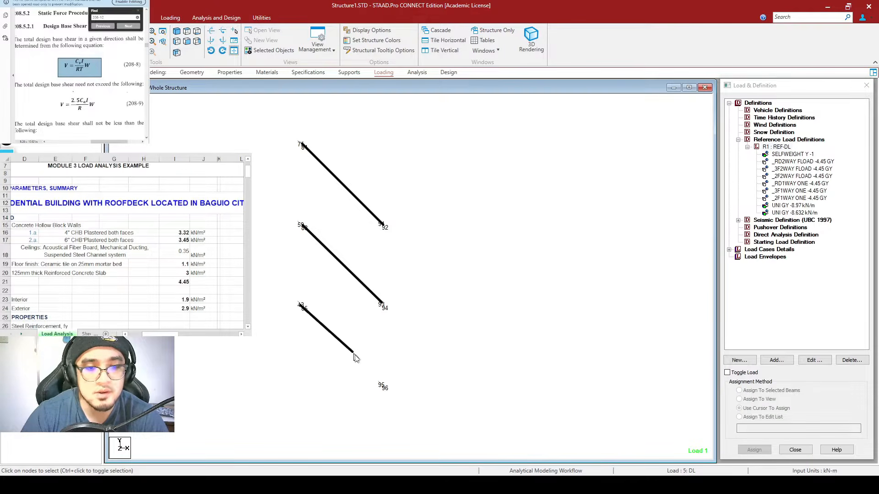
left_click(382, 386)
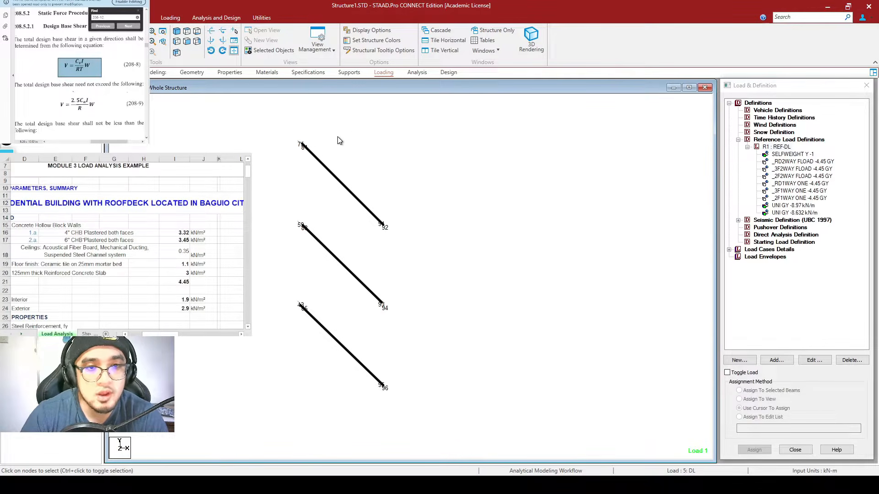
Step: Draw a downward load arrow at the middle of each sketched stair flight and label each one W
left_click_drag(345, 123, 343, 183)
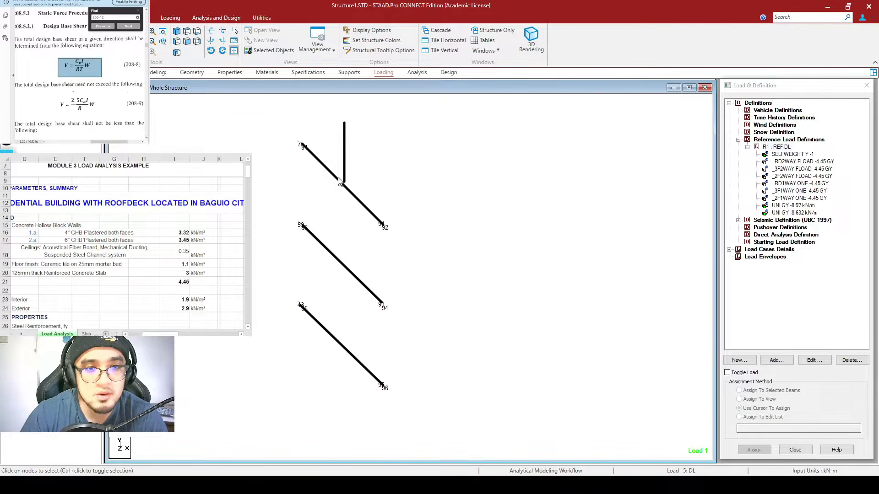
left_click_drag(339, 257, 343, 260)
left_click_drag(347, 304, 346, 349)
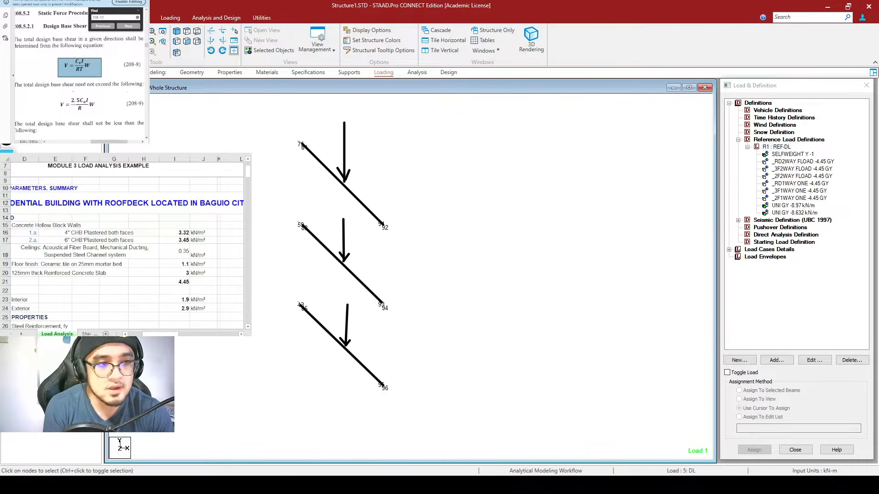
mouse_move(356, 111)
left_mouse_down()
mouse_move(366, 122)
mouse_move(370, 105)
left_mouse_up()
mouse_move(351, 224)
left_mouse_down()
mouse_move(357, 235)
mouse_move(362, 223)
left_mouse_up()
mouse_move(351, 313)
left_mouse_down()
mouse_move(358, 322)
mouse_move(369, 310)
left_mouse_up()
Step: Circle the W label and both end supports of the middle stair flight, and draw an upward reaction arrow at its upper support
mouse_move(363, 222)
left_mouse_down()
mouse_move(351, 220)
mouse_move(362, 221)
left_mouse_up()
mouse_move(306, 229)
left_mouse_down()
mouse_move(298, 225)
mouse_move(306, 230)
left_mouse_up()
mouse_move(391, 296)
left_mouse_down()
mouse_move(379, 301)
mouse_move(390, 311)
left_mouse_up()
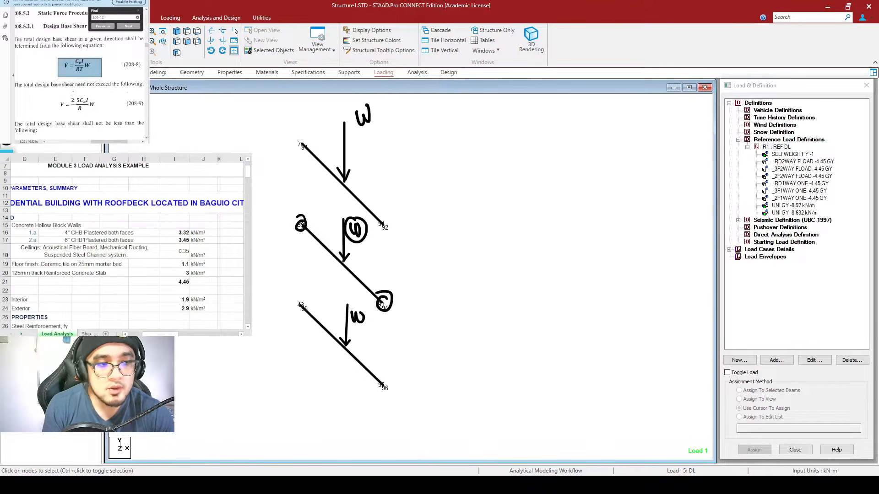
mouse_move(297, 228)
left_mouse_down()
mouse_move(296, 250)
mouse_move(297, 226)
left_mouse_up()
left_click_drag(297, 226, 303, 234)
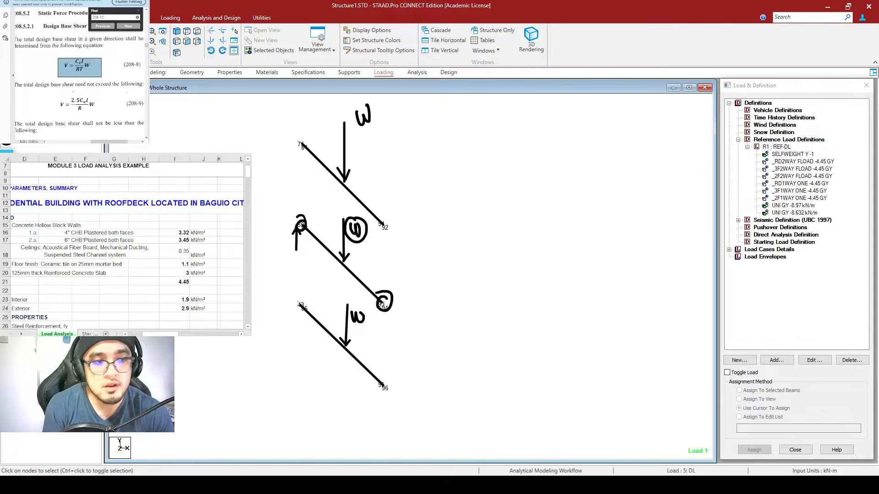
Step: Label the middle flight's upper reaction W/3, draw its lower reaction arrow labelled W(2/3), and remove these reaction notes
mouse_move(277, 254)
left_mouse_down()
mouse_move(296, 253)
mouse_move(287, 278)
left_mouse_up()
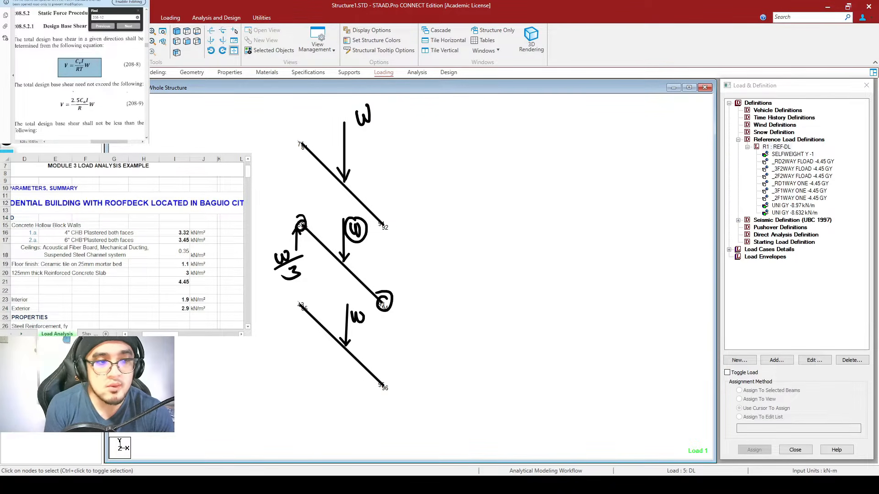
left_click_drag(385, 332, 384, 304)
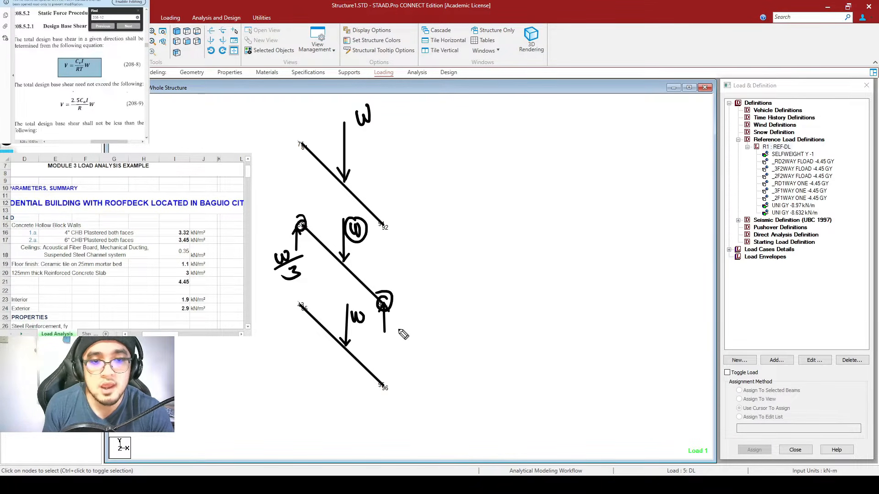
mouse_move(393, 326)
left_mouse_down()
mouse_move(419, 346)
mouse_move(426, 328)
mouse_move(422, 347)
mouse_move(434, 316)
mouse_move(425, 329)
left_mouse_up()
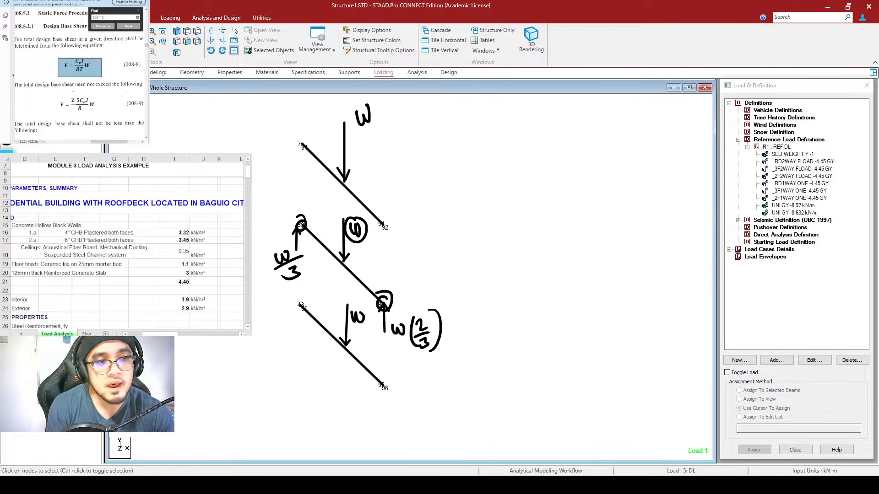
mouse_move(337, 308)
left_mouse_down()
mouse_move(428, 336)
mouse_move(428, 353)
mouse_move(338, 316)
mouse_move(290, 265)
left_mouse_up()
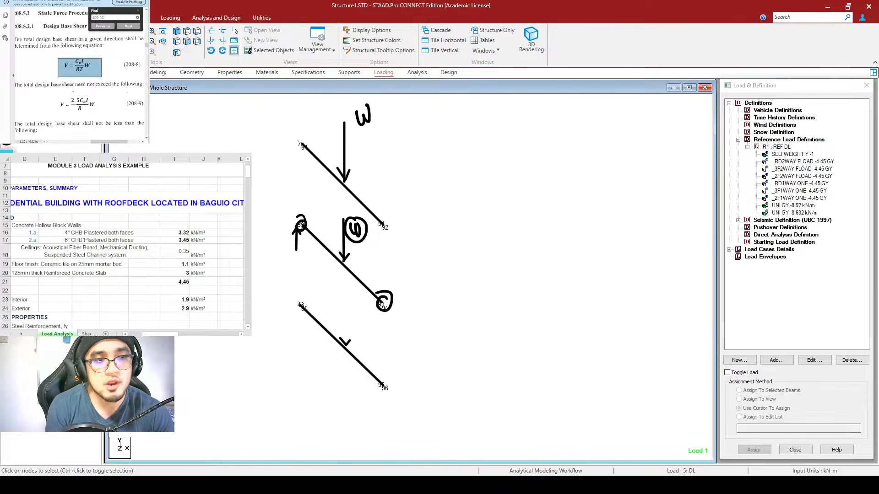
Step: Write next to the middle flight's W that it equals 30 kN, obtained from Vol x 24 kN/m³
mouse_move(369, 235)
left_mouse_down()
mouse_move(440, 226)
mouse_move(452, 246)
mouse_move(457, 226)
mouse_move(506, 225)
mouse_move(496, 237)
mouse_move(555, 214)
mouse_move(570, 231)
mouse_move(559, 232)
mouse_move(601, 225)
left_mouse_up()
mouse_move(598, 212)
left_mouse_down()
mouse_move(597, 234)
mouse_move(614, 232)
left_mouse_up()
mouse_move(618, 231)
left_mouse_down()
mouse_move(621, 214)
mouse_move(635, 210)
mouse_move(626, 245)
left_mouse_up()
mouse_move(632, 232)
left_mouse_down()
mouse_move(648, 240)
mouse_move(652, 226)
left_mouse_up()
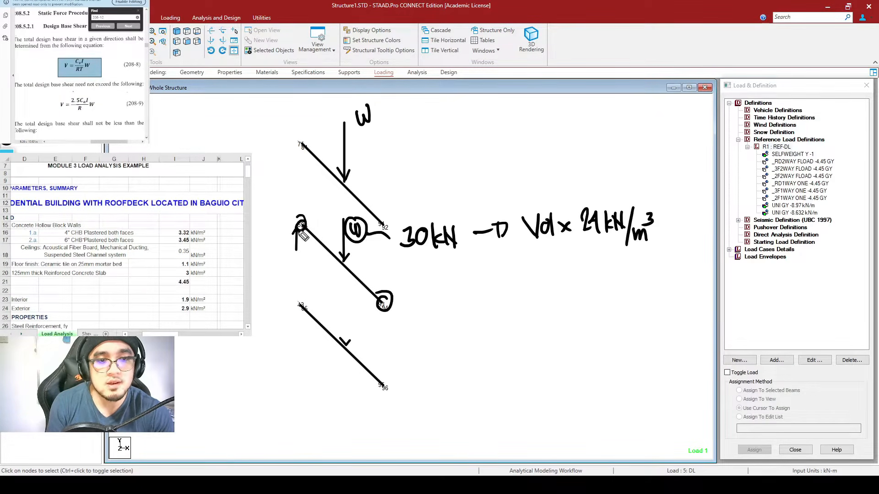
Step: Label the upward reaction at the middle flight's upper support 10kN in screen ink
mouse_move(305, 227)
left_mouse_down()
mouse_move(301, 269)
mouse_move(309, 223)
left_mouse_up()
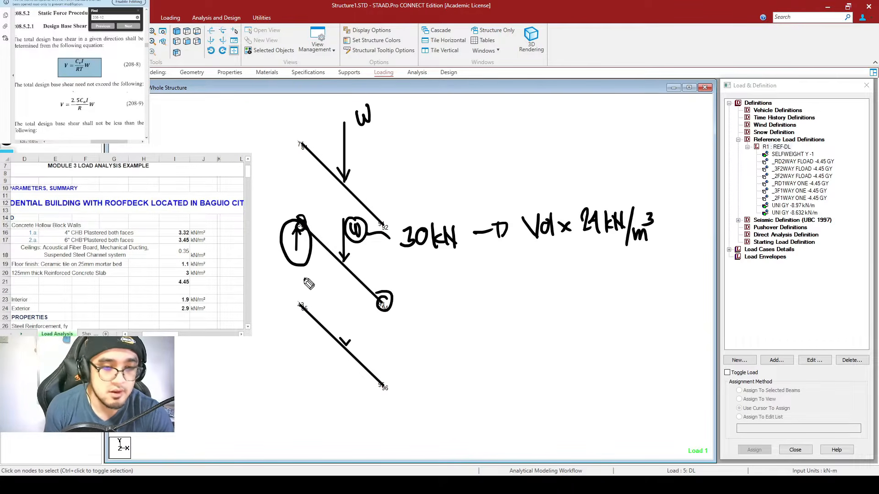
key("ctrl+z")
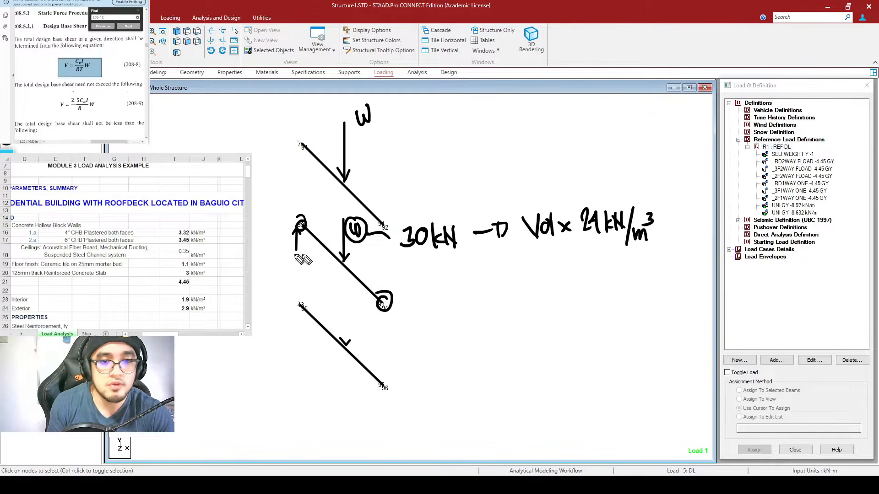
left_click_drag(253, 241, 260, 257)
left_click_drag(288, 262, 290, 272)
mouse_move(295, 262)
left_mouse_down()
mouse_move(283, 284)
mouse_move(298, 280)
mouse_move(289, 274)
left_mouse_up()
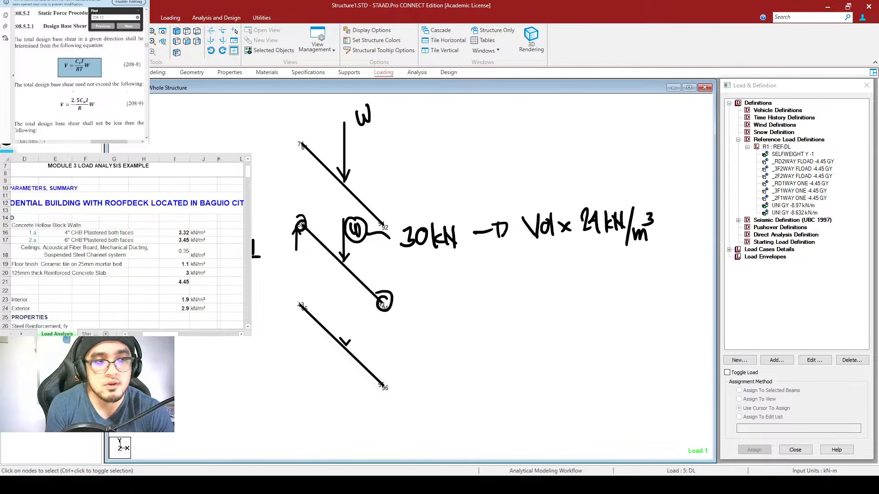
mouse_move(293, 257)
left_mouse_down()
mouse_move(293, 277)
mouse_move(312, 277)
left_mouse_up()
left_click_drag(314, 276, 320, 264)
Step: Draw the middle flight's lower reaction arrow with the note 2/3(30kN), label it 20kN, and circle both reaction values
mouse_move(384, 311)
left_mouse_down()
mouse_move(382, 336)
mouse_move(390, 317)
mouse_move(439, 326)
mouse_move(432, 341)
mouse_move(422, 340)
left_mouse_up()
mouse_move(454, 309)
left_mouse_down()
mouse_move(452, 340)
mouse_move(471, 321)
mouse_move(480, 332)
left_mouse_up()
mouse_move(491, 320)
left_mouse_down()
mouse_move(496, 330)
mouse_move(502, 315)
mouse_move(500, 343)
left_mouse_up()
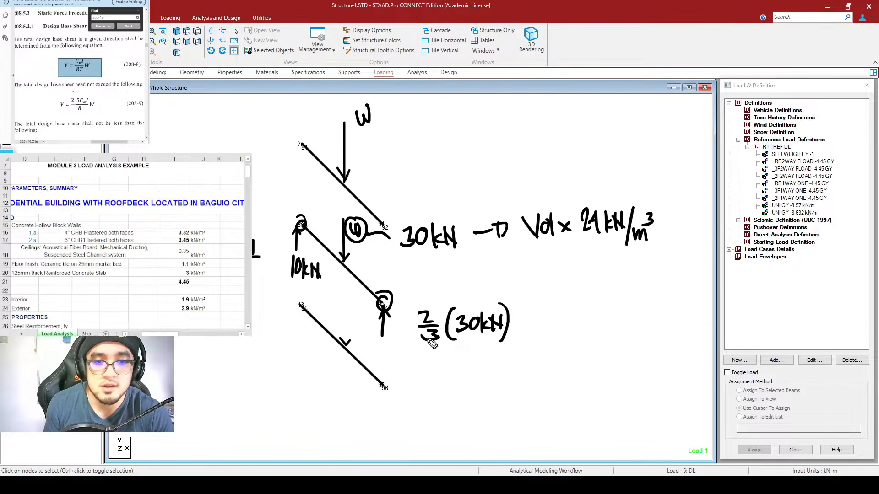
mouse_move(382, 347)
left_mouse_down()
mouse_move(382, 361)
mouse_move(412, 351)
mouse_move(422, 362)
left_mouse_up()
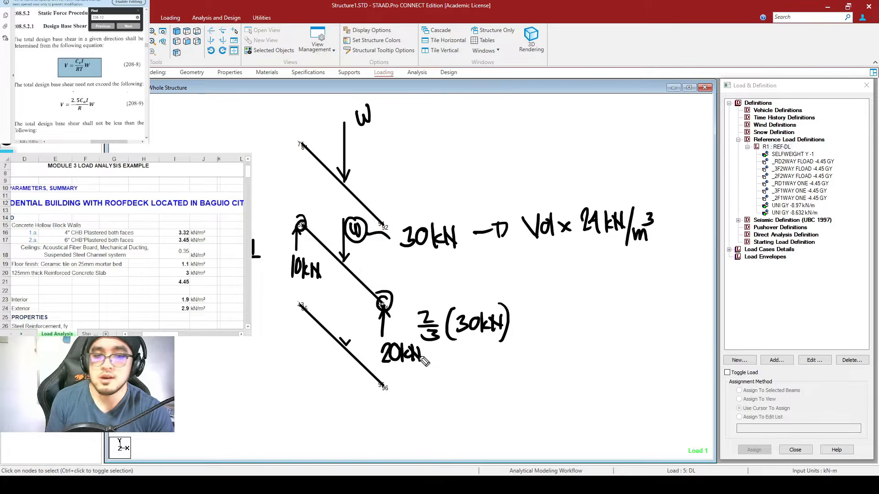
left_click_drag(331, 259, 334, 275)
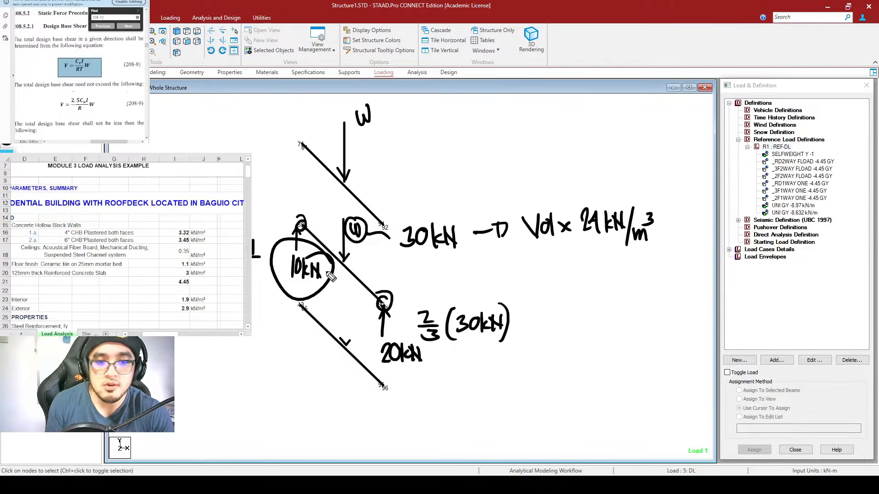
mouse_move(451, 364)
left_mouse_down()
mouse_move(425, 336)
mouse_move(435, 341)
left_mouse_up()
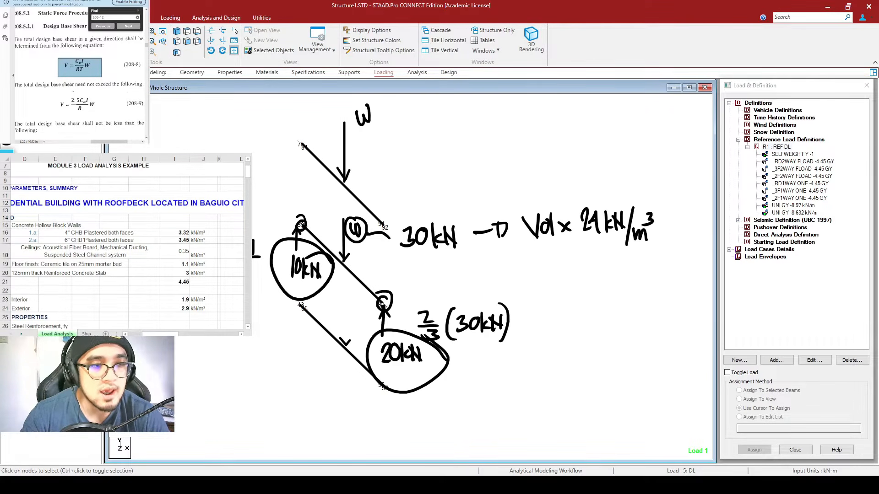
Step: Clear the ink, bring back the whole structure in isometric view, and select the stair beam between nodes 75 and 81
scroll(526, 204, "up", 1)
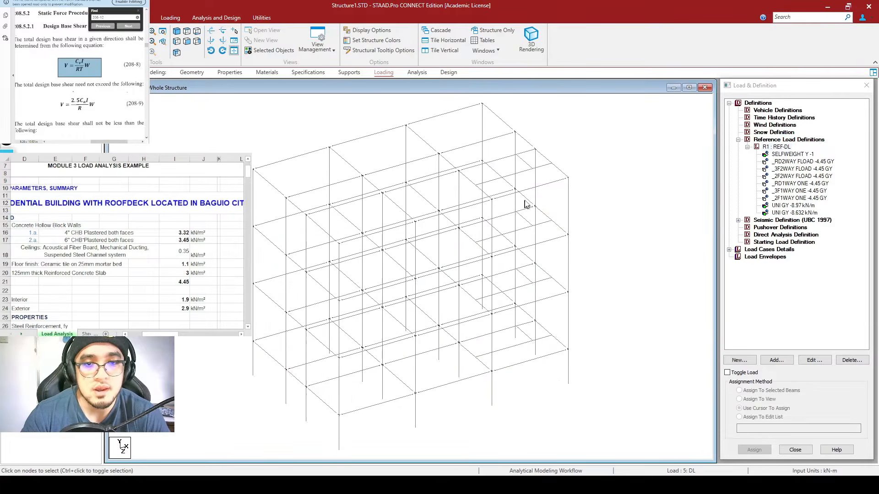
middle_click_drag(527, 204, 470, 290)
scroll(432, 278, "up", 3)
left_click(395, 257)
scroll(595, 238, "up", 2)
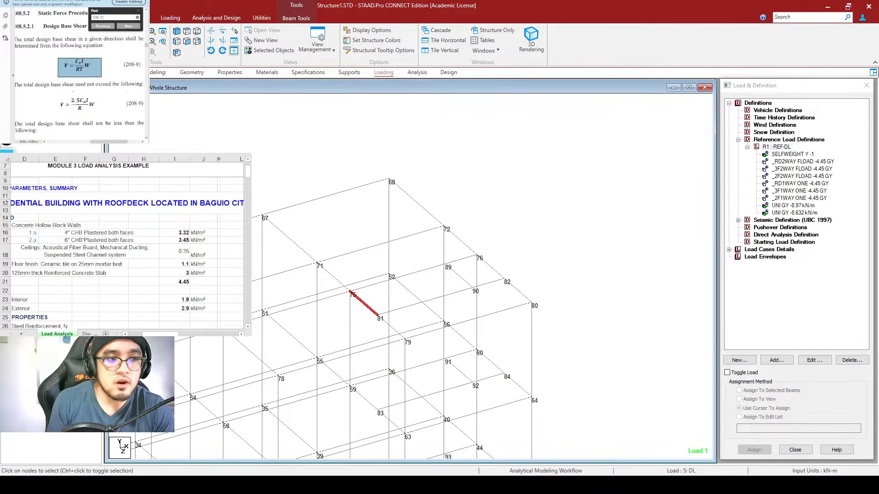
Step: Sketch downward load arrows over beams 75-81 and 91-92, circle beam 75-81, and undo the latest strokes
left_click_drag(369, 264, 369, 306)
left_click_drag(458, 341, 458, 370)
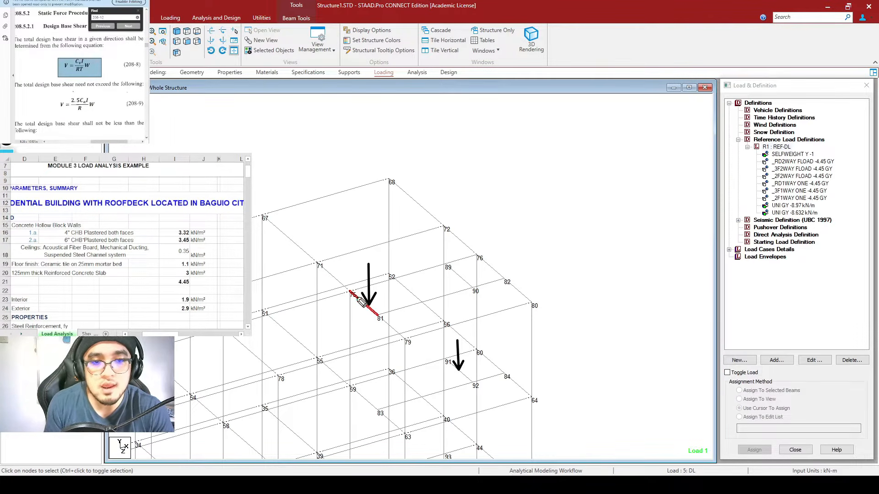
mouse_move(382, 319)
left_mouse_down()
mouse_move(351, 291)
mouse_move(383, 320)
mouse_move(378, 305)
left_mouse_up()
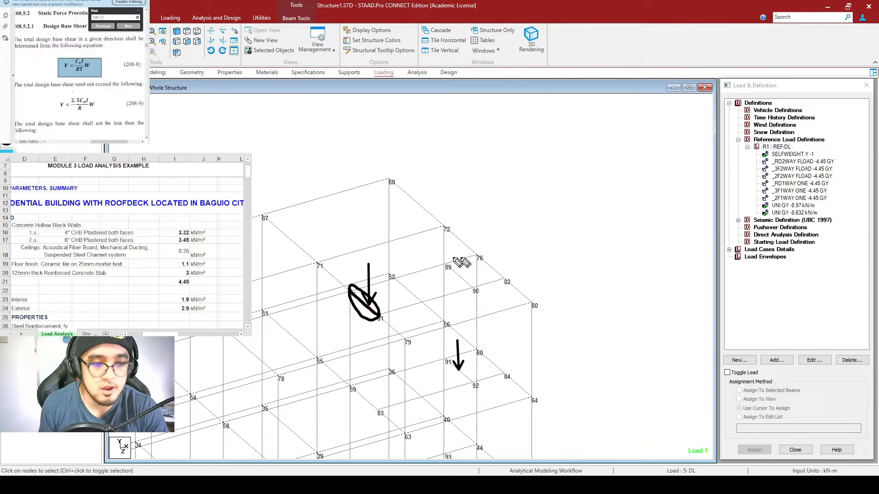
key("ctrl+z")
key("ctrl+z")
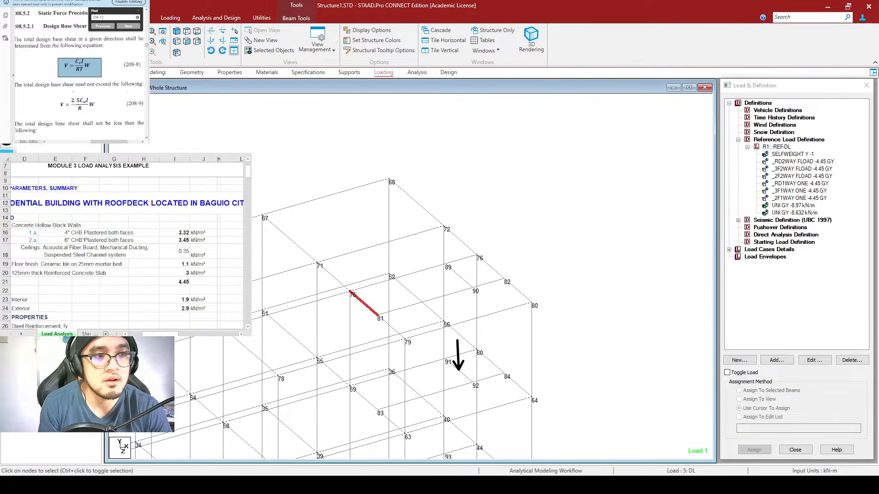
Step: Measure the distance between nodes 75 and 81 on the selected stair beam
left_click(263, 18)
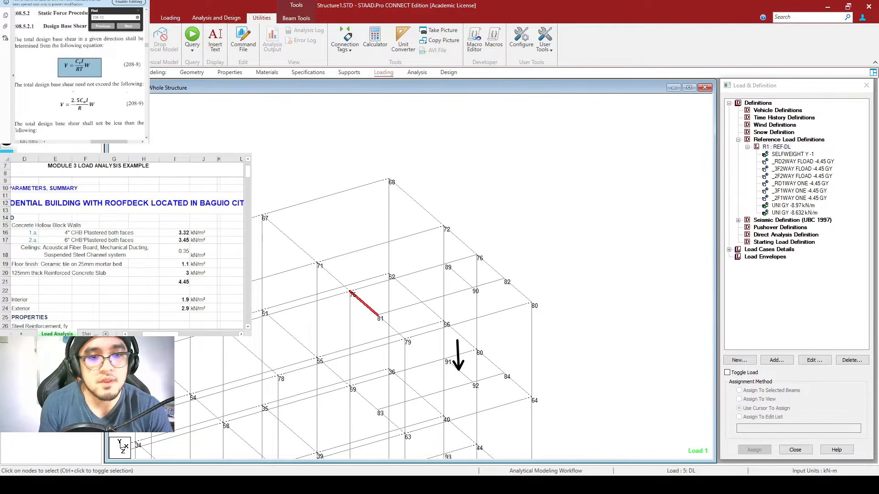
left_click(109, 40)
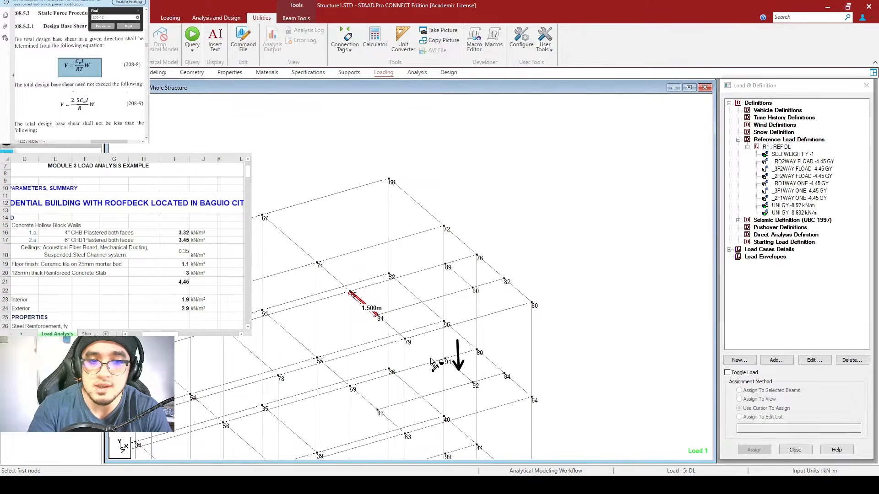
scroll(362, 339, "up", 4)
middle_click_drag(481, 258, 464, 267)
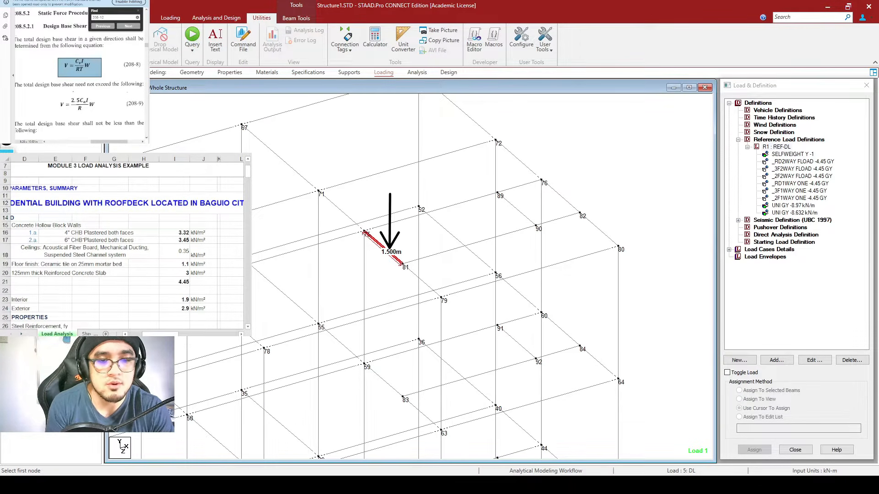
Step: Write the line load formula 10kN / 1.5m = kN/m above beam 75-81, leaving room for the result
mouse_move(406, 160)
left_mouse_down()
mouse_move(404, 185)
mouse_move(414, 163)
left_mouse_up()
mouse_move(422, 162)
left_mouse_down()
mouse_move(422, 183)
mouse_move(430, 179)
left_mouse_up()
left_click_drag(431, 166, 439, 182)
left_click_drag(435, 183, 446, 165)
left_click_drag(386, 186, 457, 188)
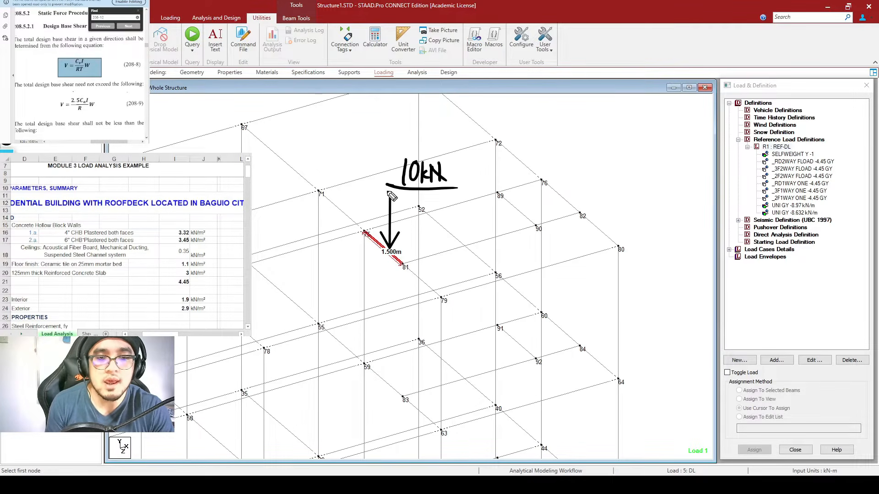
left_click(410, 210)
mouse_move(402, 196)
left_mouse_down()
mouse_move(402, 220)
mouse_move(442, 214)
left_mouse_up()
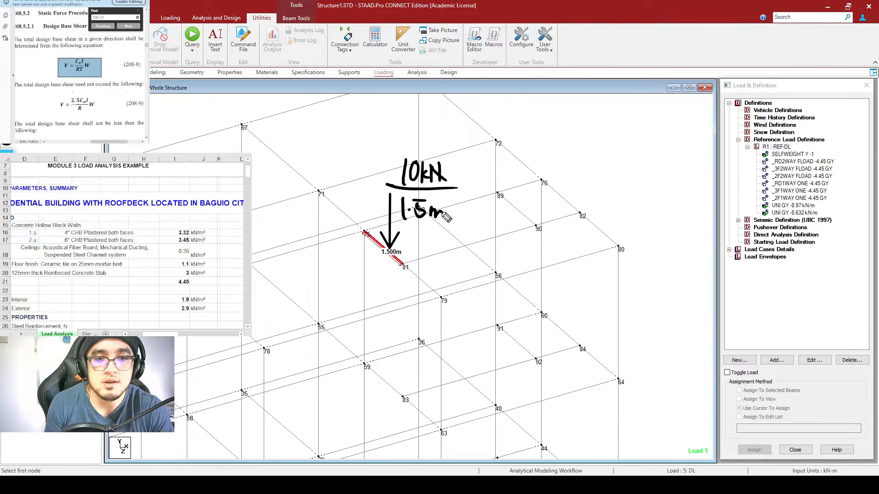
left_click_drag(467, 183, 485, 183)
left_click_drag(469, 190, 489, 189)
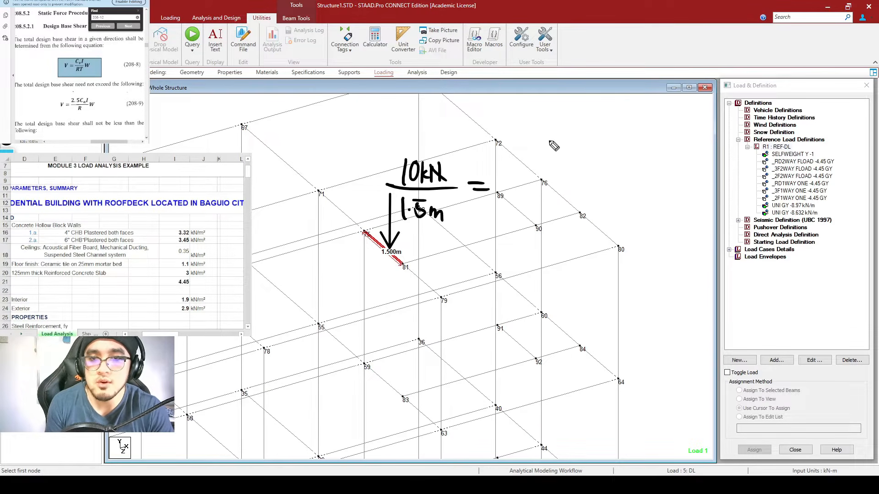
mouse_move(554, 161)
left_mouse_down()
mouse_move(553, 188)
mouse_move(571, 174)
mouse_move(568, 187)
left_mouse_up()
mouse_move(568, 167)
left_mouse_down()
mouse_move(576, 167)
mouse_move(566, 211)
mouse_move(602, 203)
left_mouse_up()
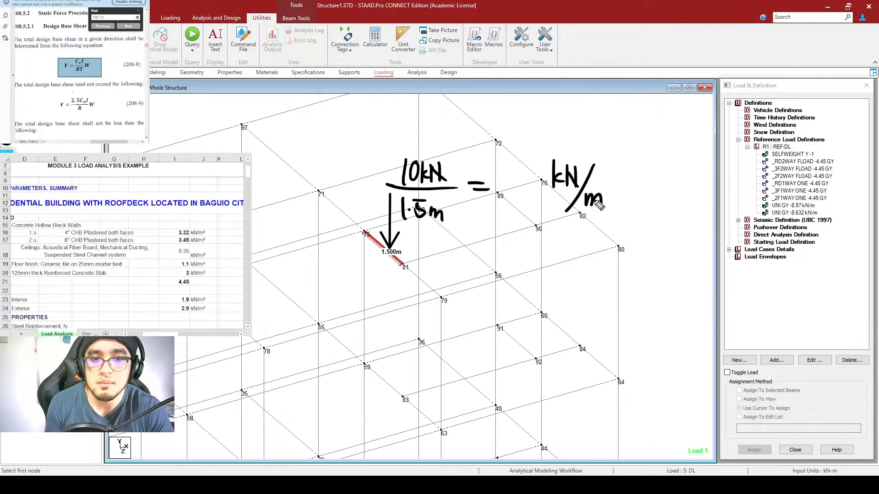
left_click_drag(300, 283, 310, 298)
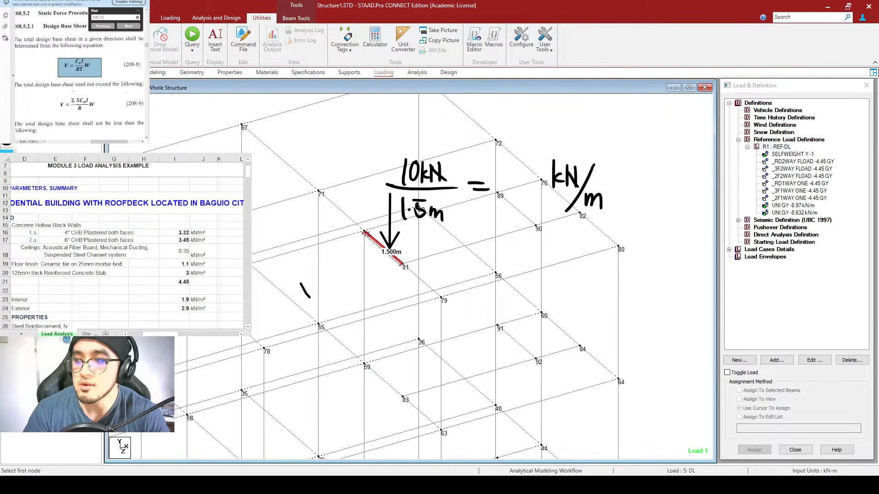
Step: Switch to the calculator, compute 10 ÷ 1.5 as a decimal, and write 6.66 as the kN/m result in the formula
key("alt+Tab")
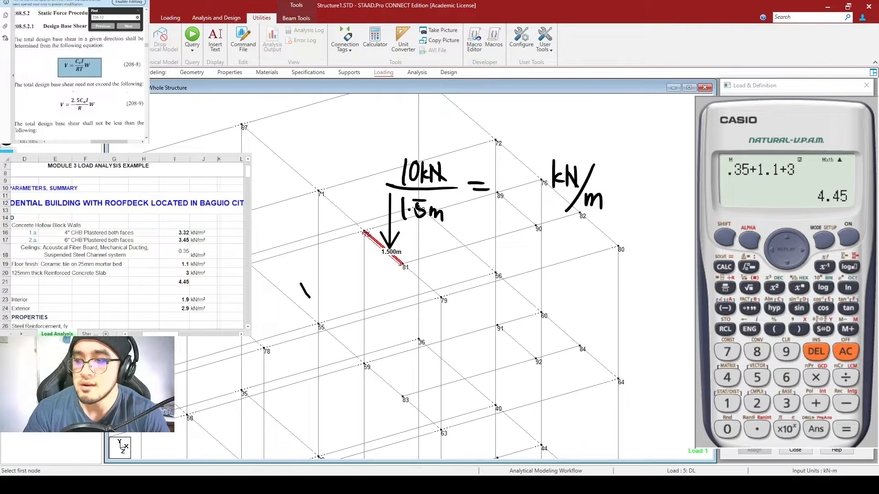
left_click(845, 352)
type("10/1.5")
key("Return")
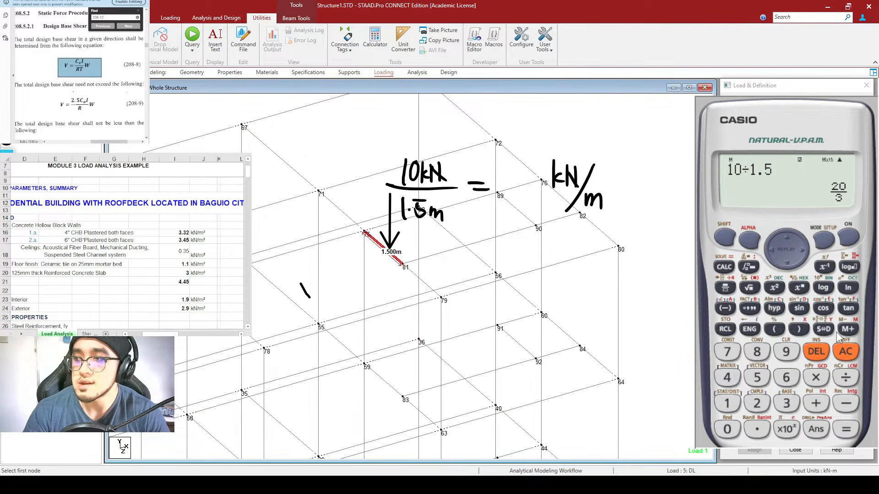
left_click(823, 329)
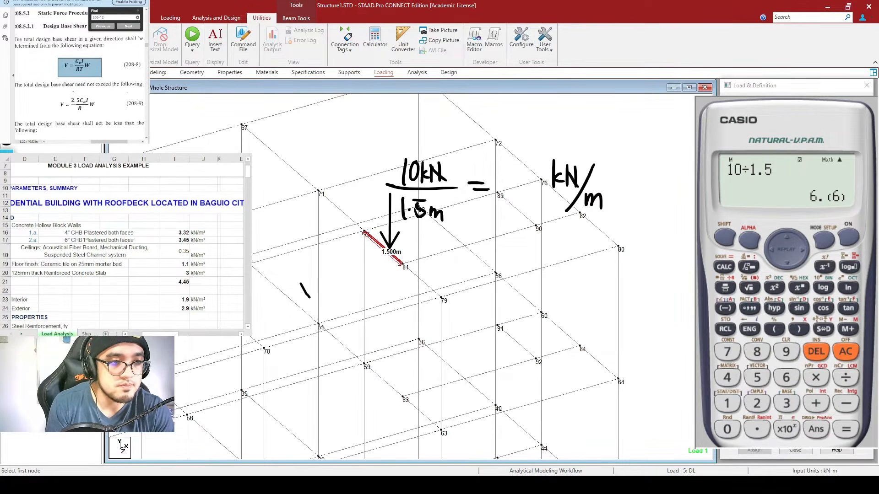
mouse_move(513, 170)
left_mouse_down()
mouse_move(501, 187)
mouse_move(534, 190)
left_mouse_up()
left_click(515, 190)
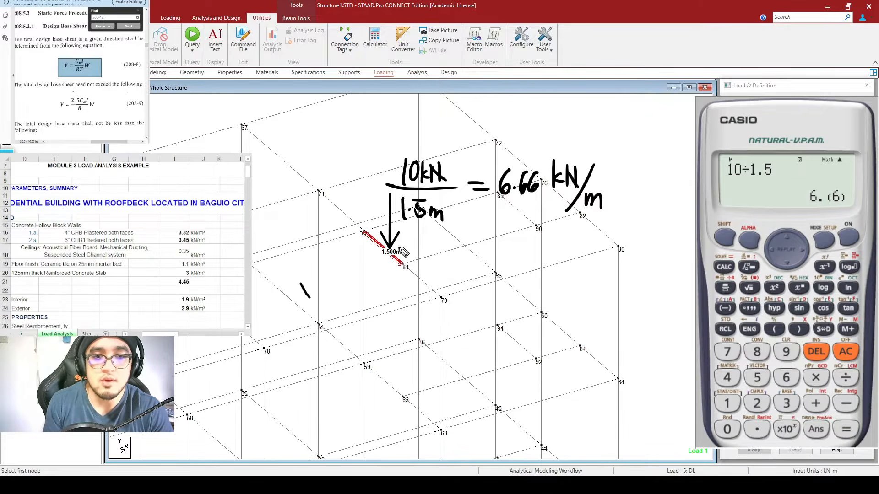
Step: Circle beams 75-81 and 60-84, and write 20kN / 1.5m with an arrow leading from beam 60-84
mouse_move(404, 248)
left_mouse_down()
mouse_move(374, 229)
mouse_move(364, 265)
mouse_move(402, 271)
mouse_move(414, 247)
mouse_move(393, 233)
left_mouse_up()
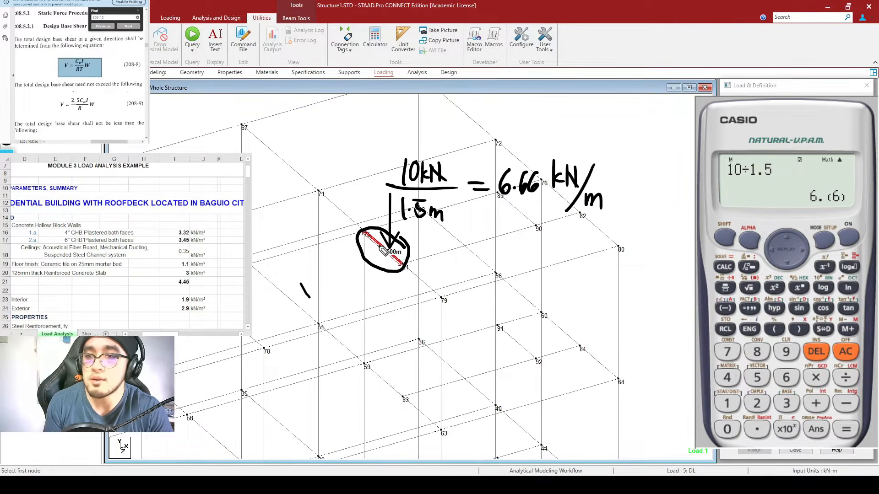
mouse_move(573, 315)
left_mouse_down()
mouse_move(583, 327)
mouse_move(534, 311)
mouse_move(584, 358)
mouse_move(572, 305)
mouse_move(609, 269)
mouse_move(618, 280)
mouse_move(638, 278)
mouse_move(643, 261)
mouse_move(655, 276)
mouse_move(661, 260)
mouse_move(669, 277)
left_mouse_up()
left_click_drag(619, 288, 689, 281)
mouse_move(628, 297)
left_mouse_down()
mouse_move(627, 314)
mouse_move(666, 311)
left_mouse_up()
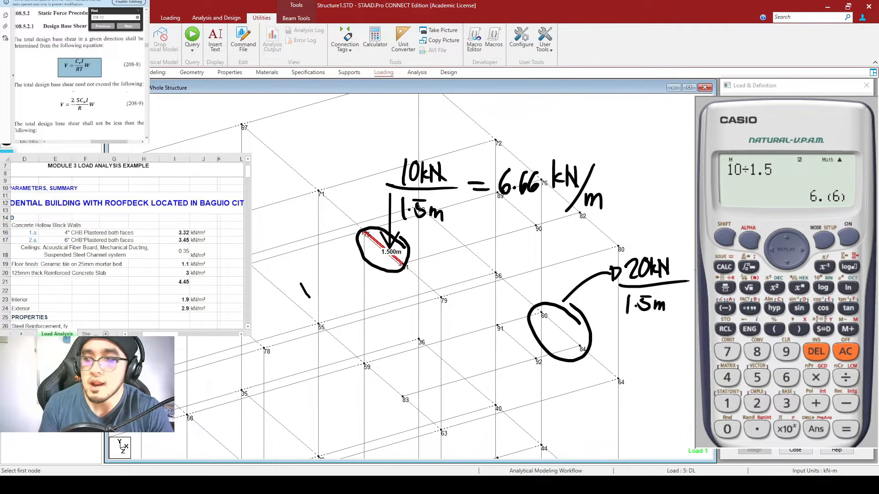
Step: Compute 20 ÷ 1.5 on the calculator and show the result as a decimal
left_click(831, 350)
type("20/1.5")
key("Return")
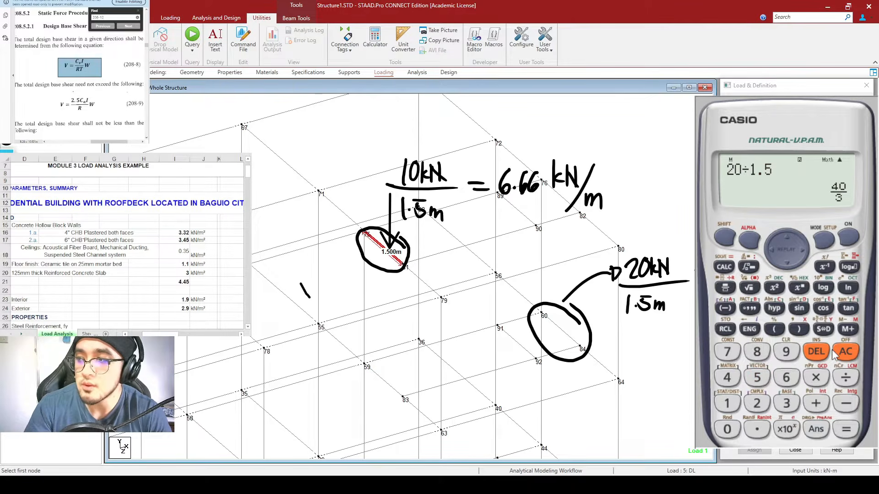
left_click(828, 328)
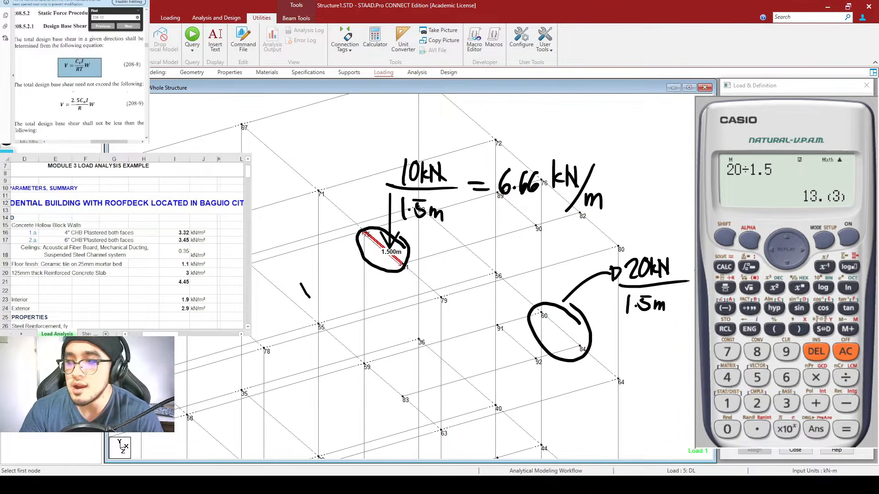
Step: Clear the calculator and erase the handwritten stair load annotations from the structure view
left_click(848, 352)
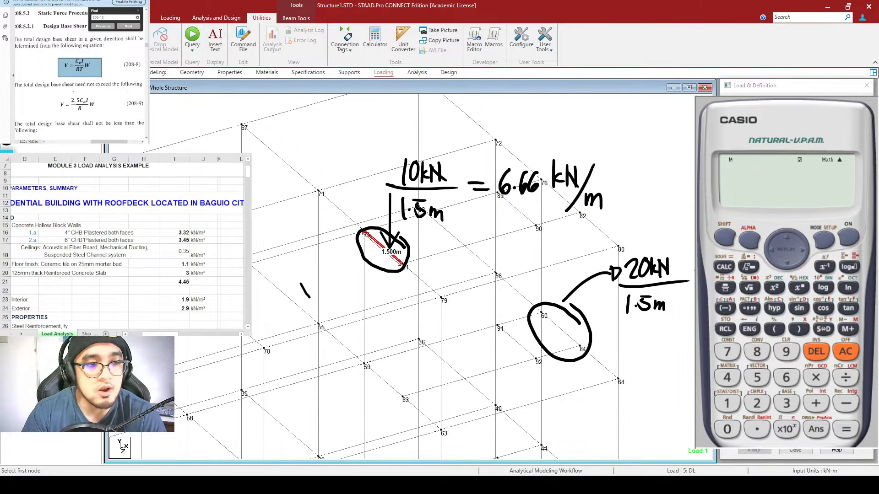
key("ctrl+shift+7")
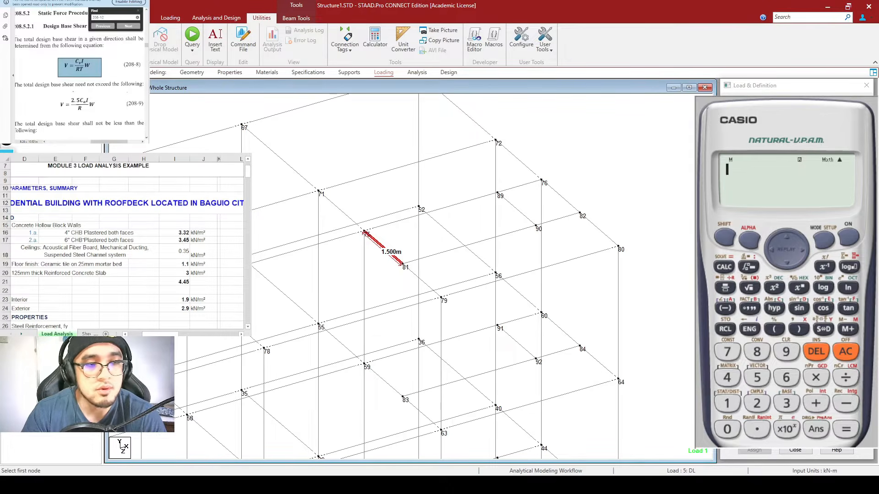
scroll(410, 276, "down", 1)
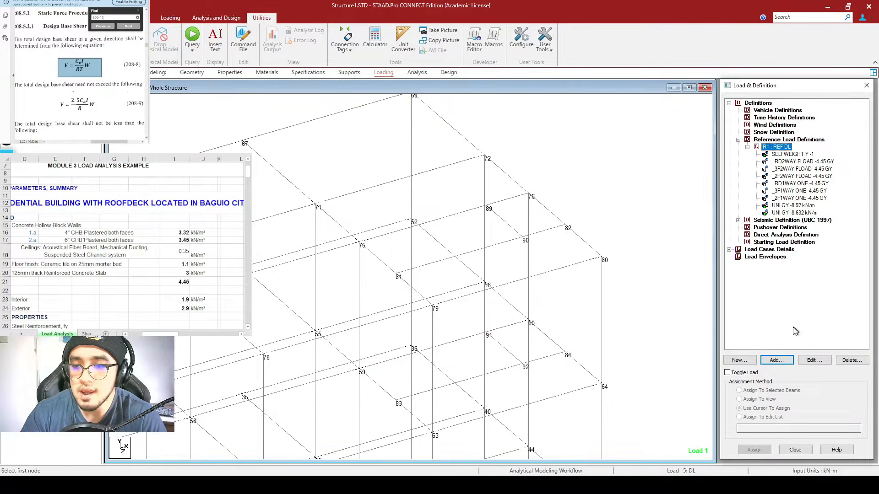
Step: Add uniform member forces of -6.666 and -13.333 kN/m in the GY direction to reference load R1: REF-DL
left_click(781, 364)
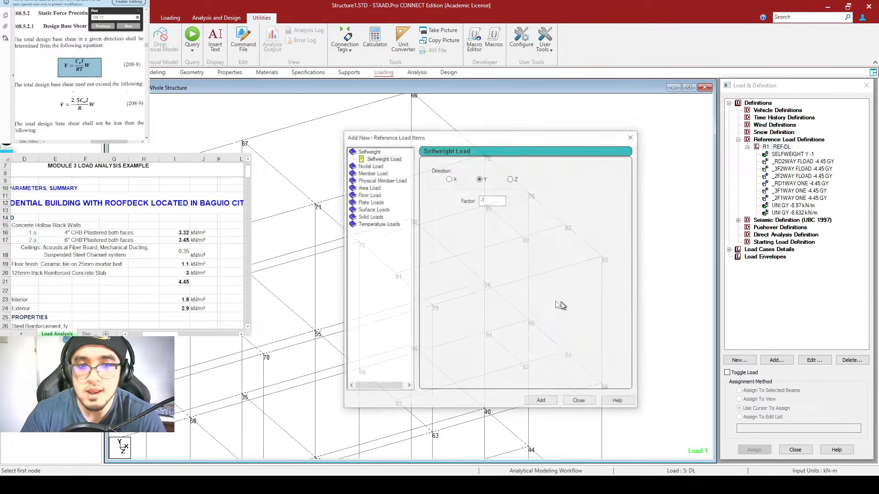
left_click(375, 173)
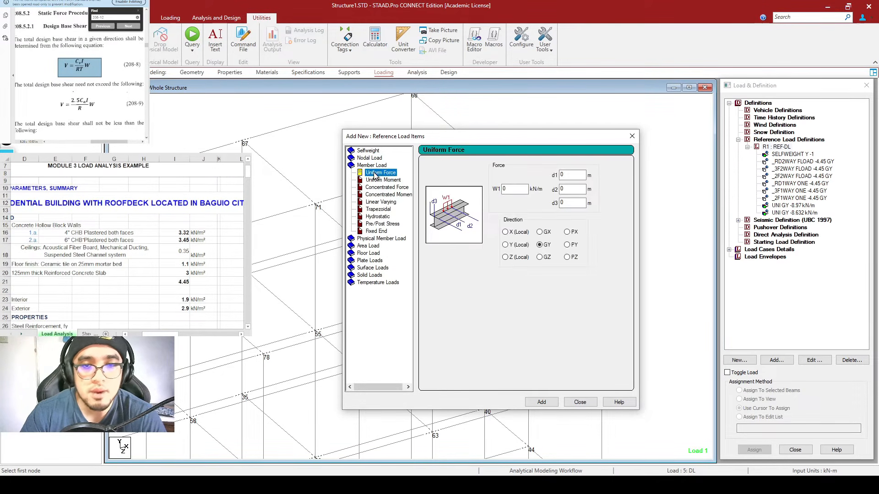
left_click_drag(514, 189, 460, 188)
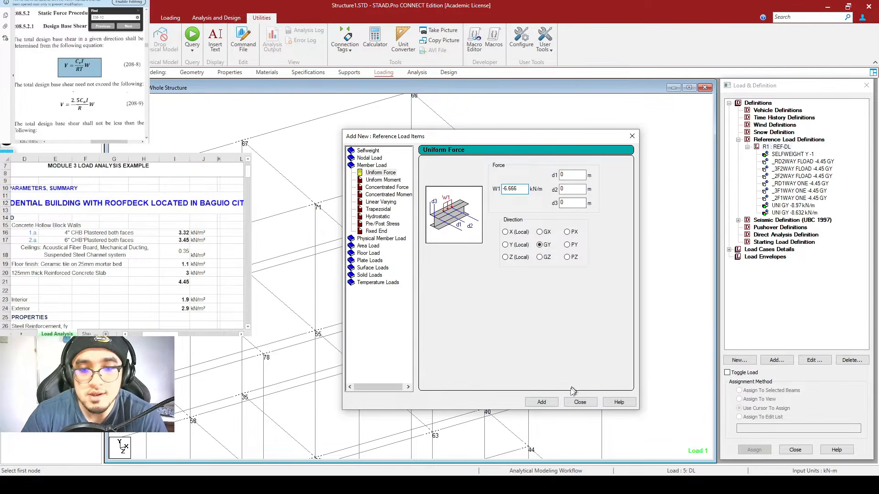
left_click(550, 402)
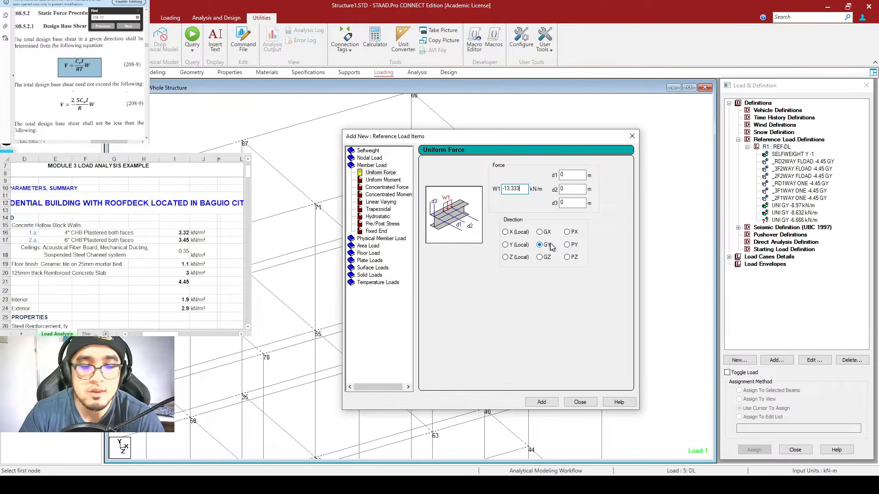
left_click(551, 403)
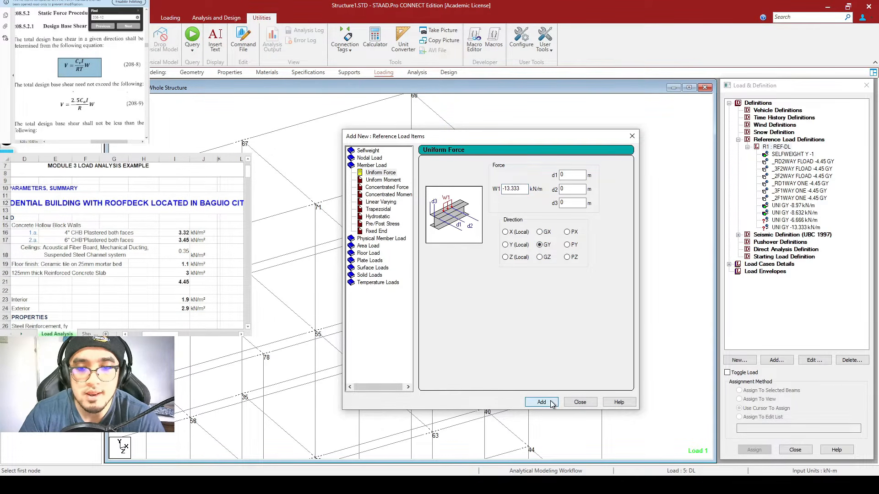
left_click(586, 402)
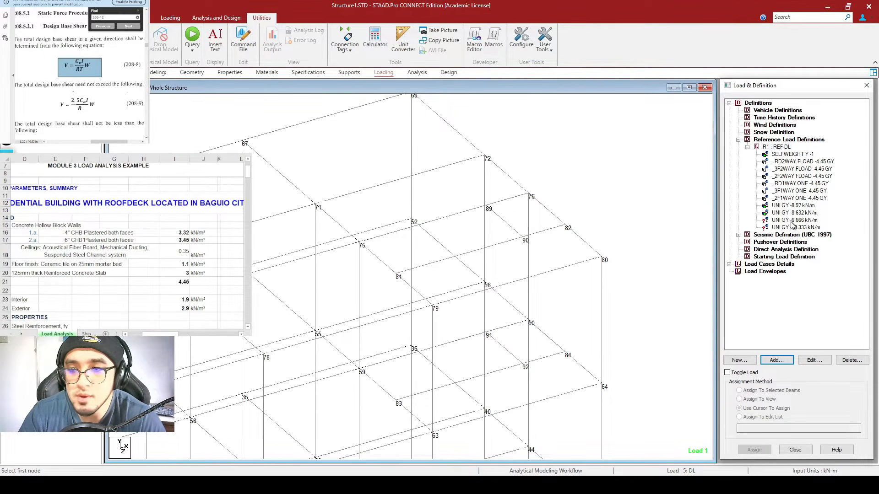
left_click(792, 220)
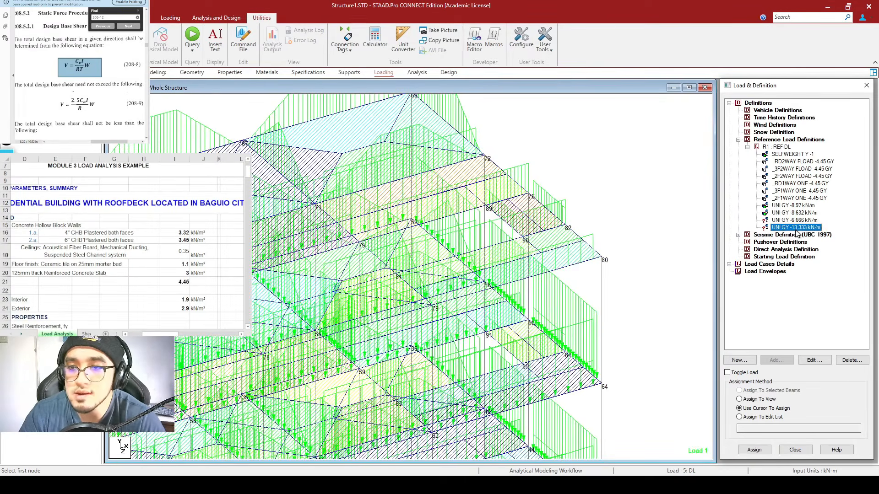
left_click(612, 266)
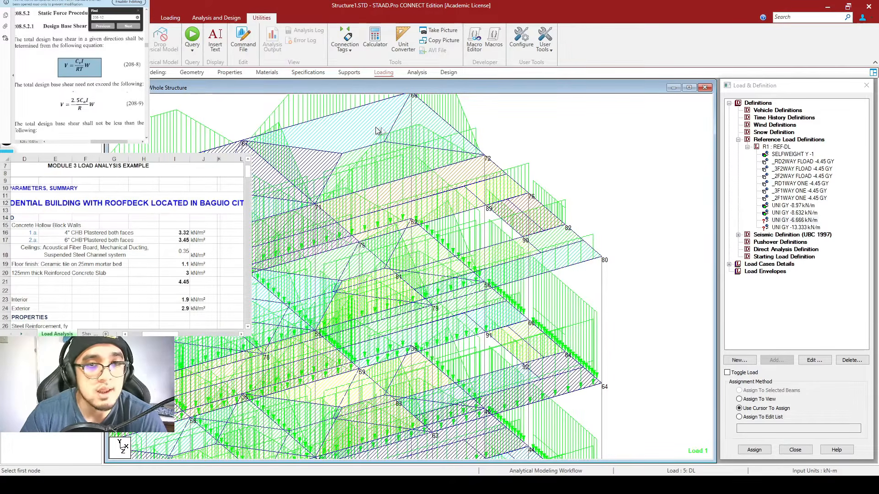
left_click(763, 132)
left_click(624, 247)
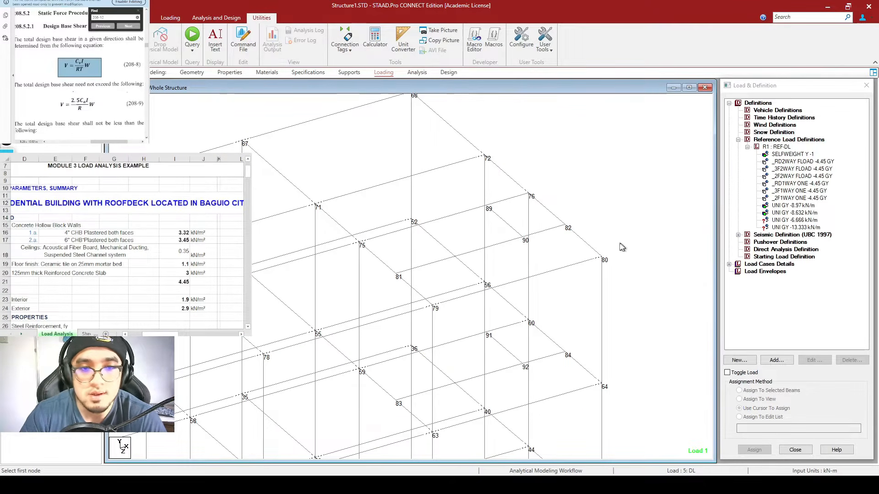
Step: Select the stair beams 75-81, 59-83 and 43-85 and assign the UNI GY -6.666 kN/m load to them
left_click(383, 265)
middle_click_drag(449, 340, 467, 218)
left_click(395, 260, "ctrl")
middle_click_drag(422, 349, 444, 280)
scroll(426, 216, "down", 2)
left_click(423, 298, "ctrl")
scroll(520, 275, "down", 2)
middle_click_drag(483, 233, 458, 313)
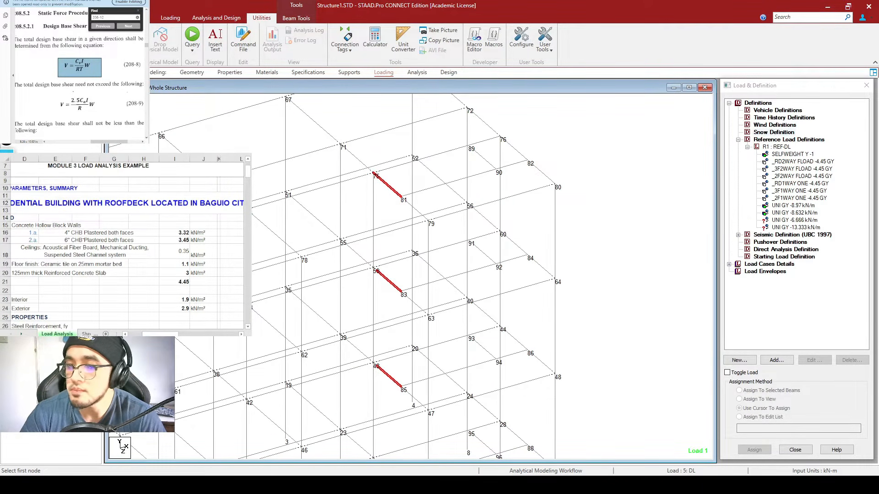
left_click(800, 220)
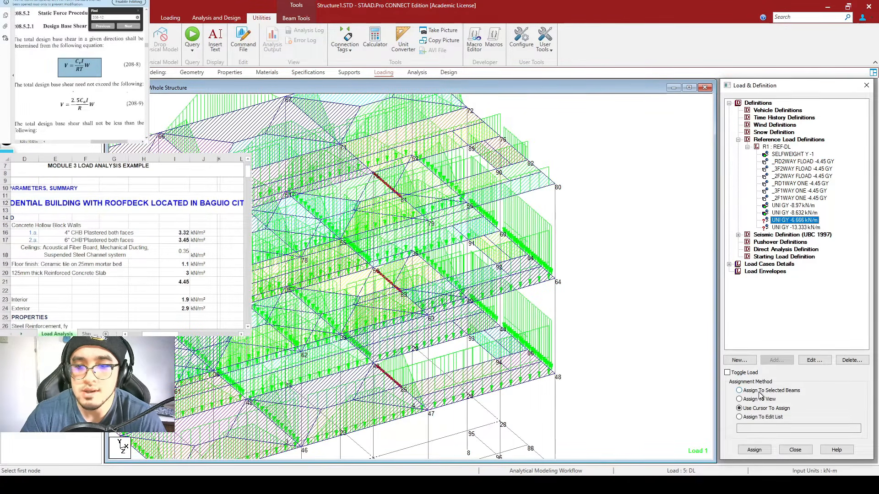
left_click(758, 452)
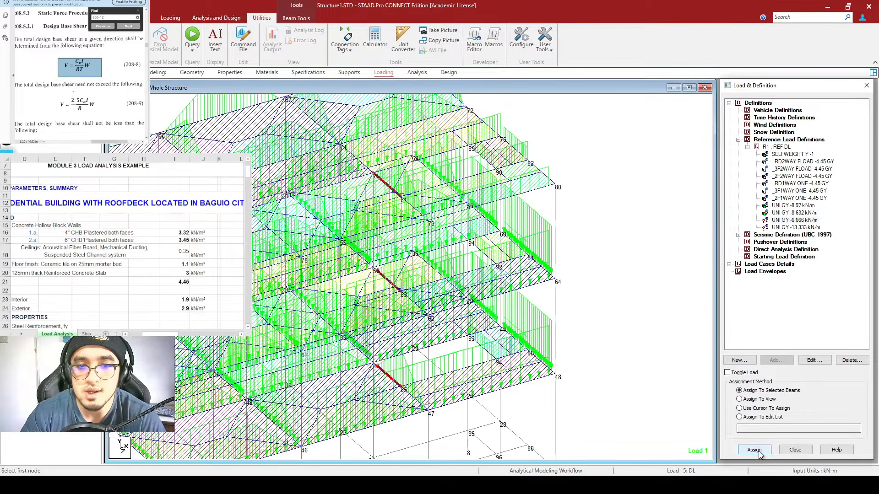
left_click(814, 295)
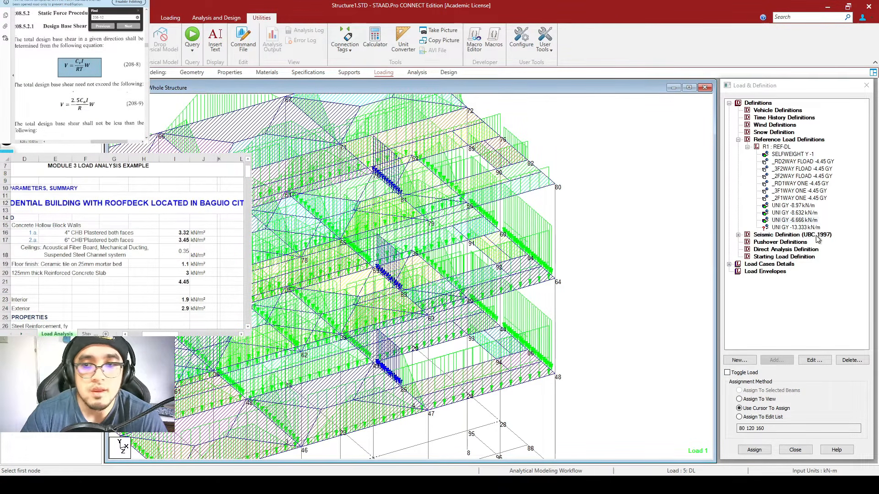
Step: Hide the load display, select beams 91-92 and 93-94, and assign the UNI GY -13.333 kN/m load to them
left_click(778, 148)
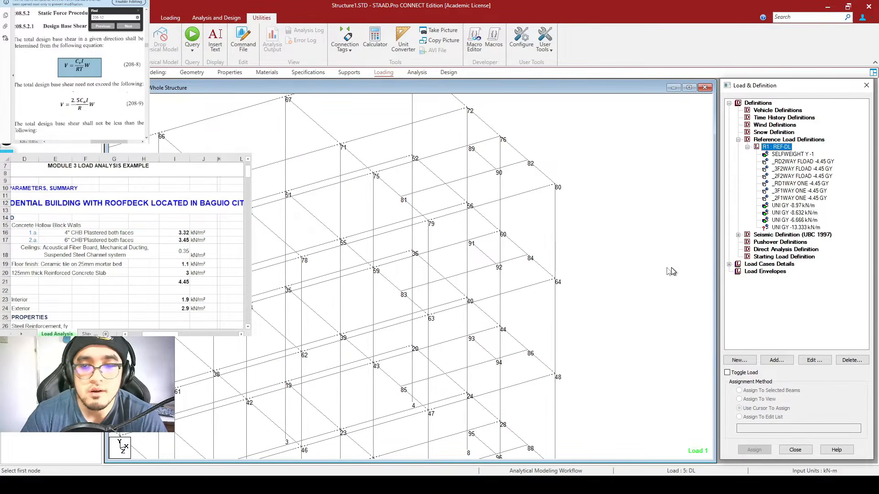
scroll(530, 257, "up", 2)
scroll(530, 256, "down", 3)
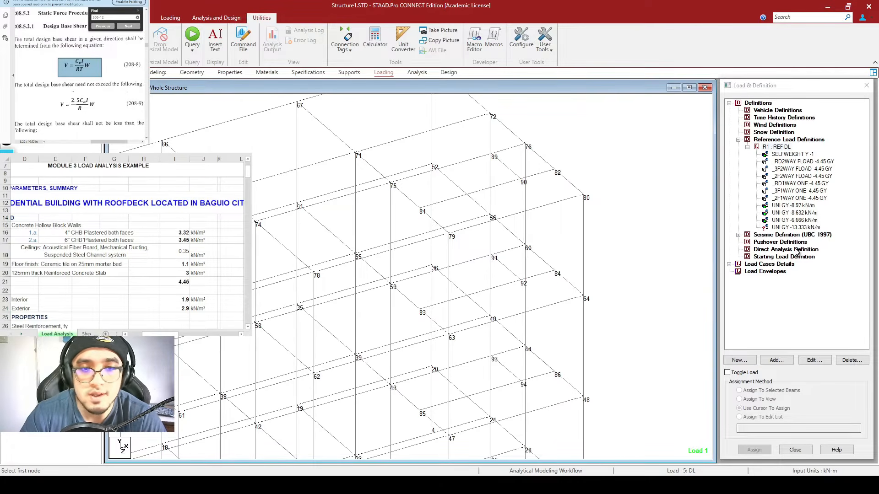
left_click(507, 270)
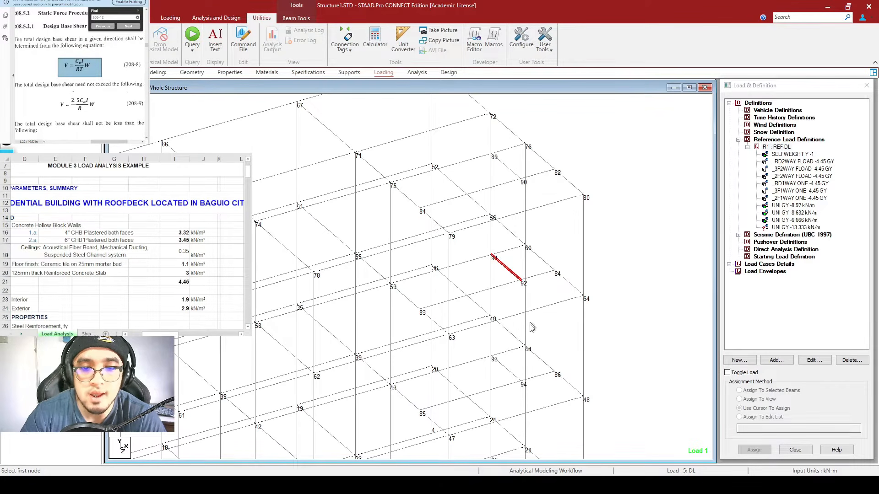
left_click(508, 372, "ctrl")
middle_click_drag(534, 415, 546, 295)
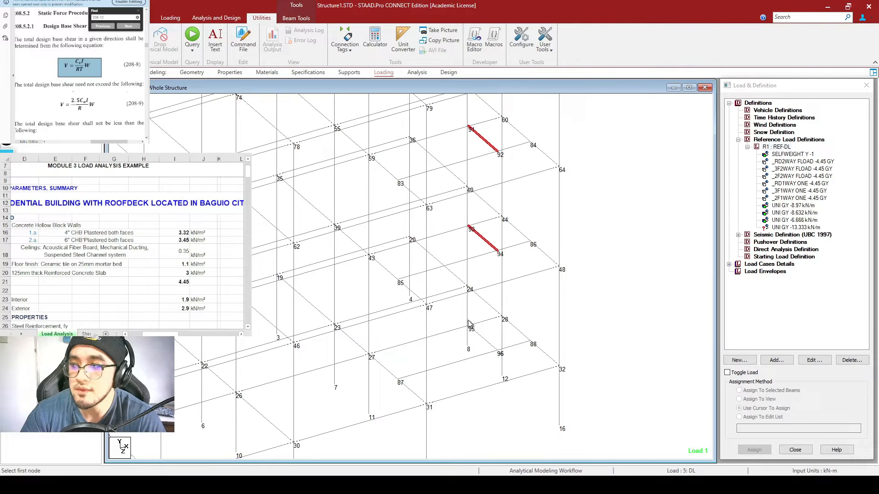
scroll(614, 265, "down", 1)
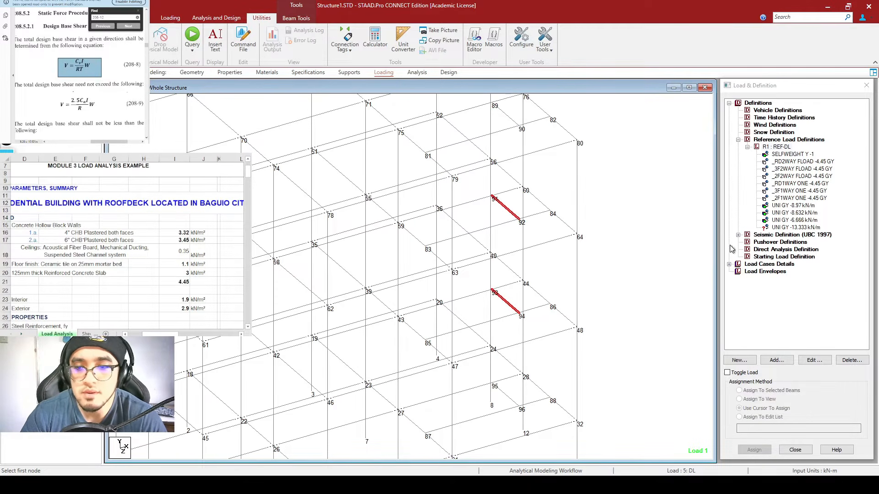
left_click(801, 227)
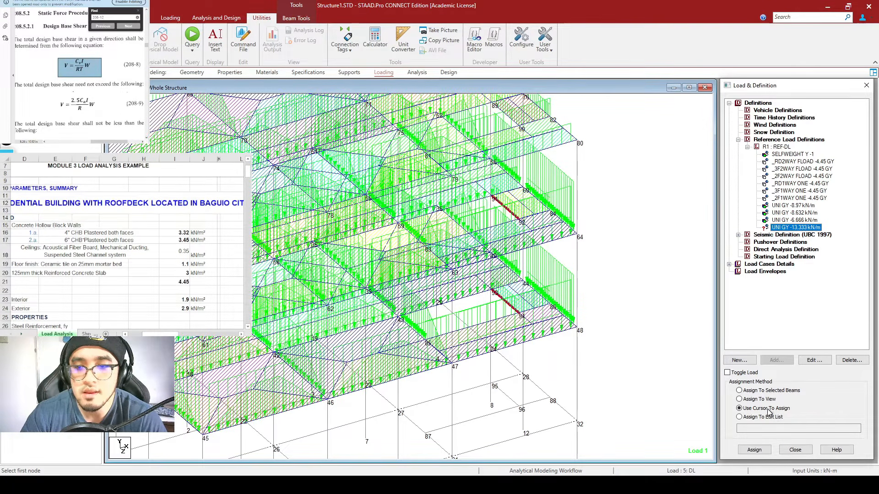
left_click(759, 391)
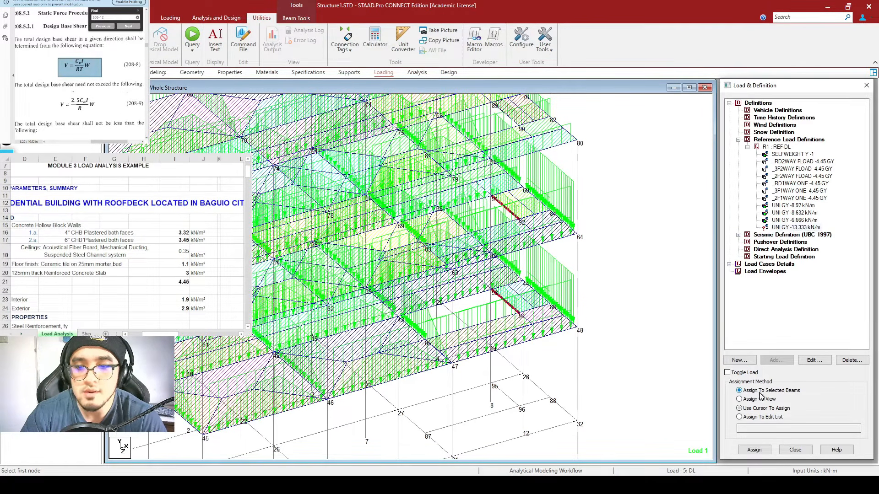
left_click(756, 451)
left_click(818, 296)
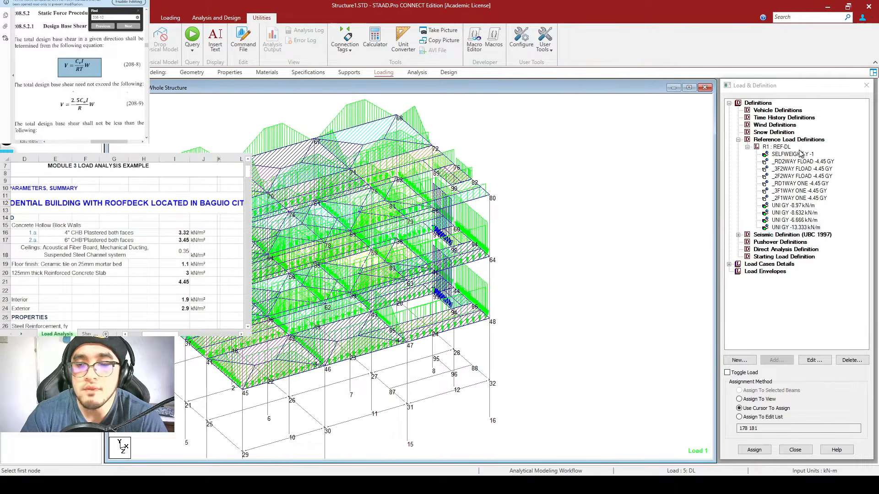
middle_click_drag(509, 316, 545, 302)
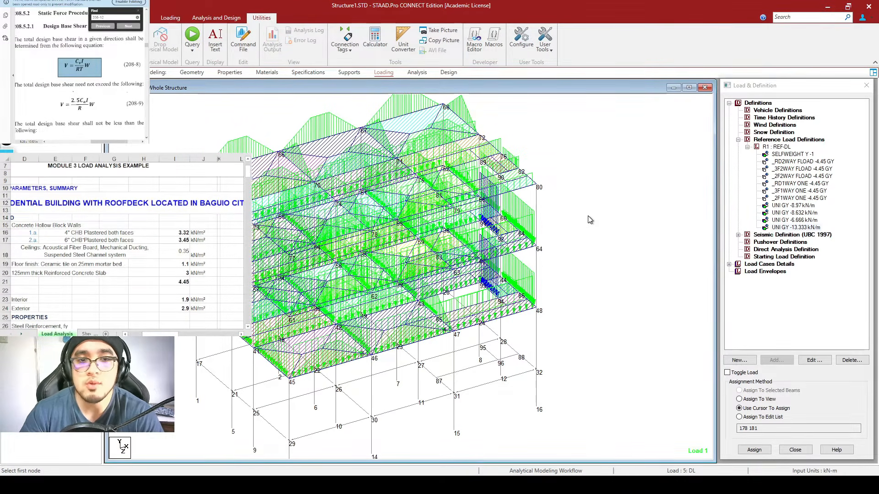
Step: Add reference load R1: REF-DL to the UBC 1997 seismic definition with a factor of 1 along Y
double_click(755, 235)
left_click(784, 242)
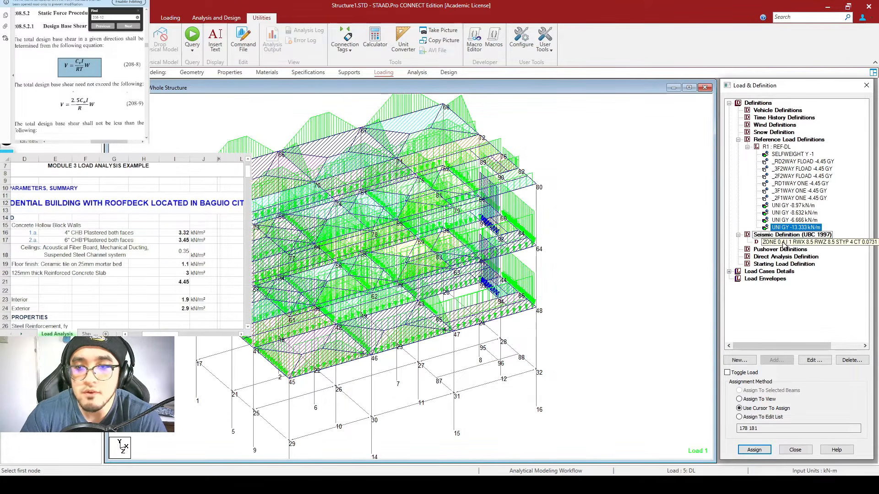
left_click(729, 272)
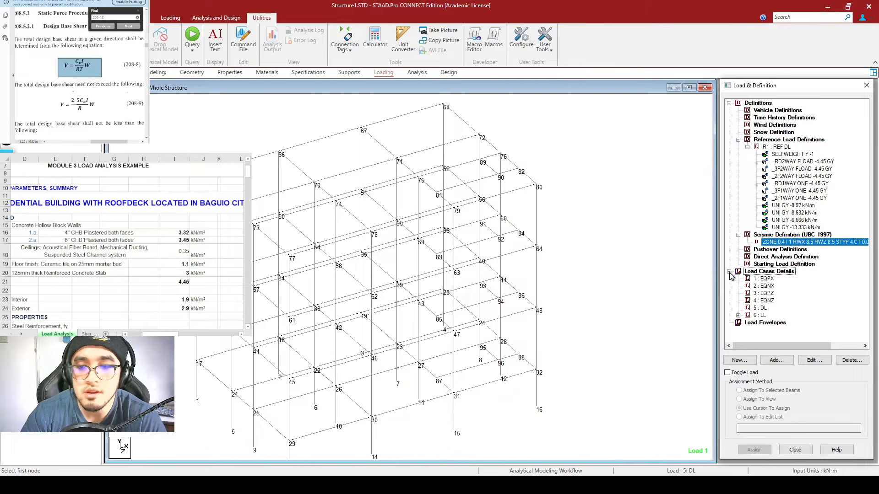
left_click(760, 309)
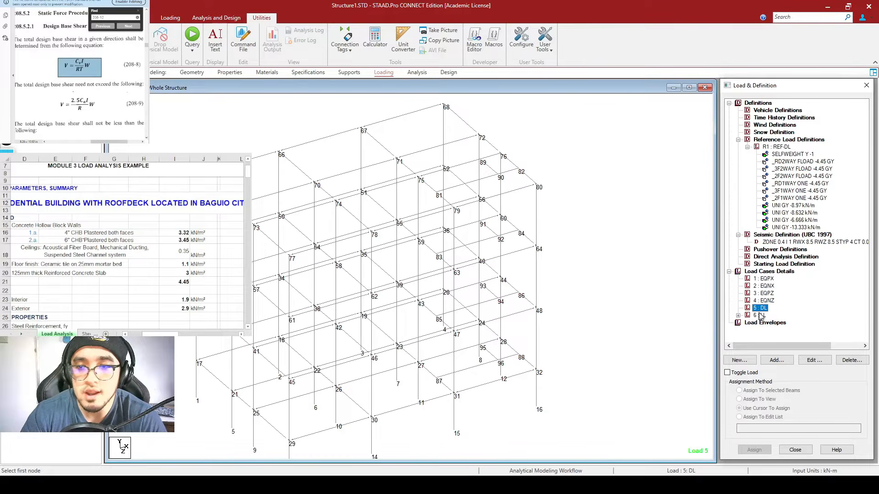
left_click(809, 243)
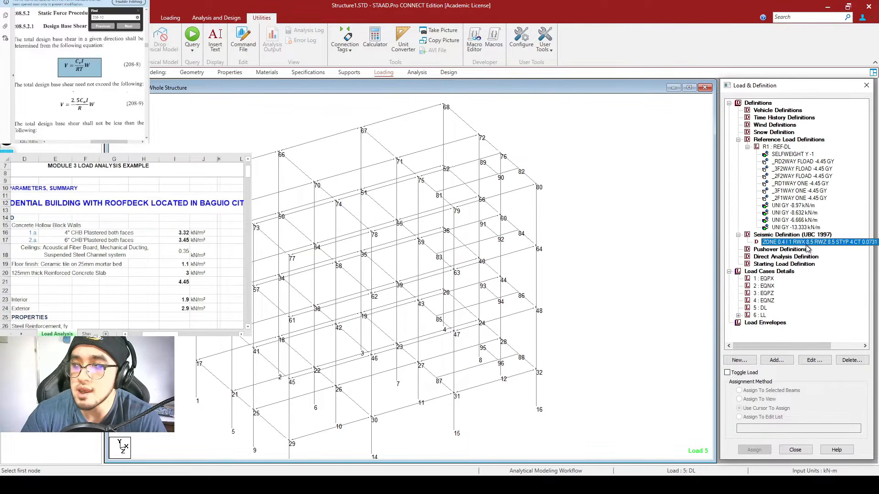
left_click(778, 360)
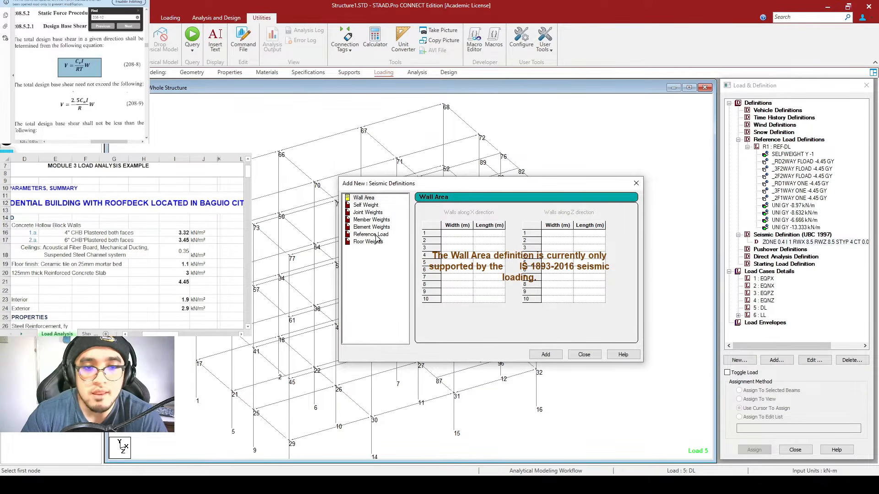
left_click(371, 235)
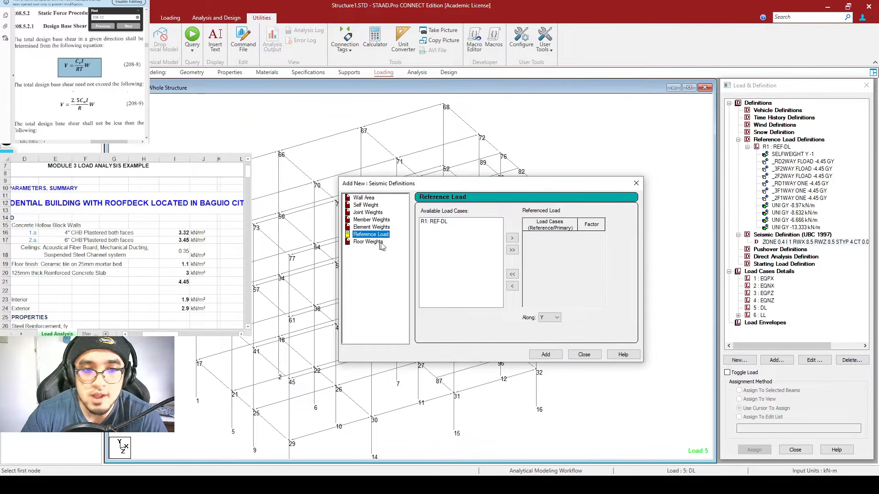
left_click(443, 222)
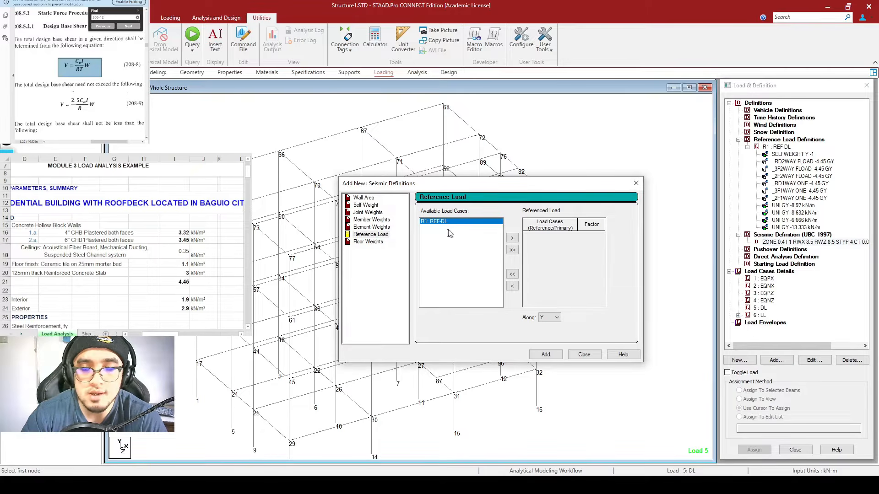
left_click(513, 238)
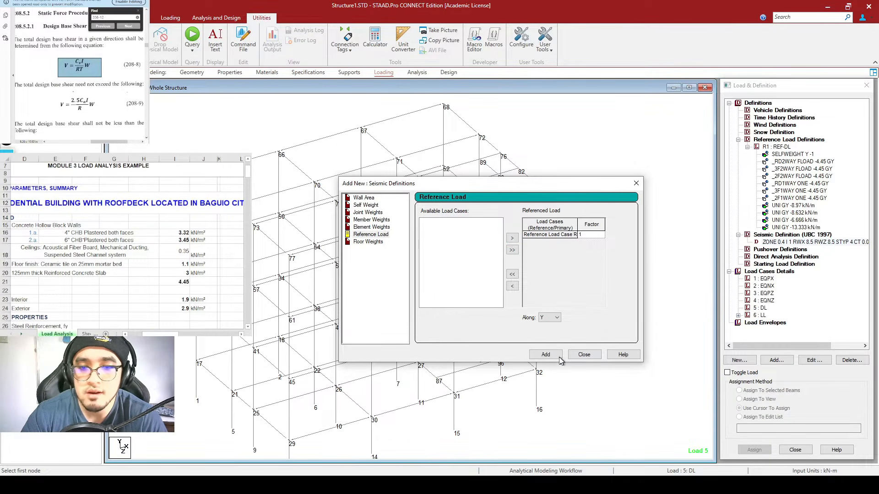
left_click(546, 355)
left_click(584, 354)
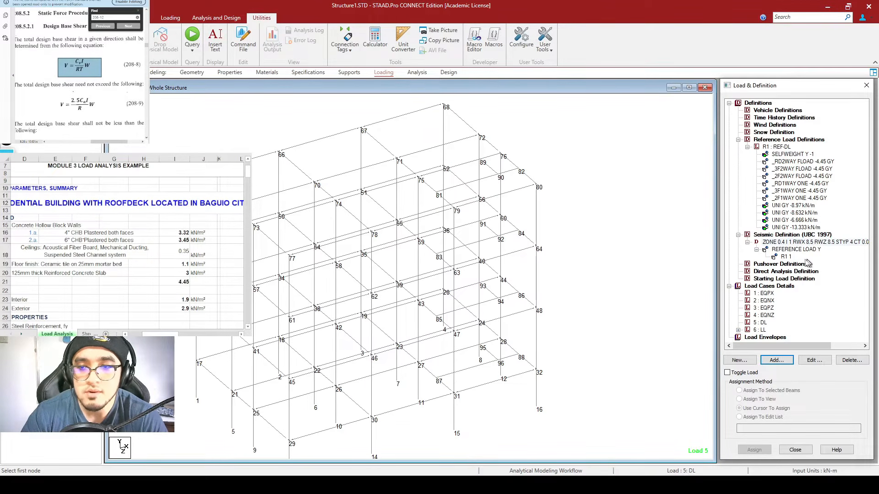
left_click(790, 258)
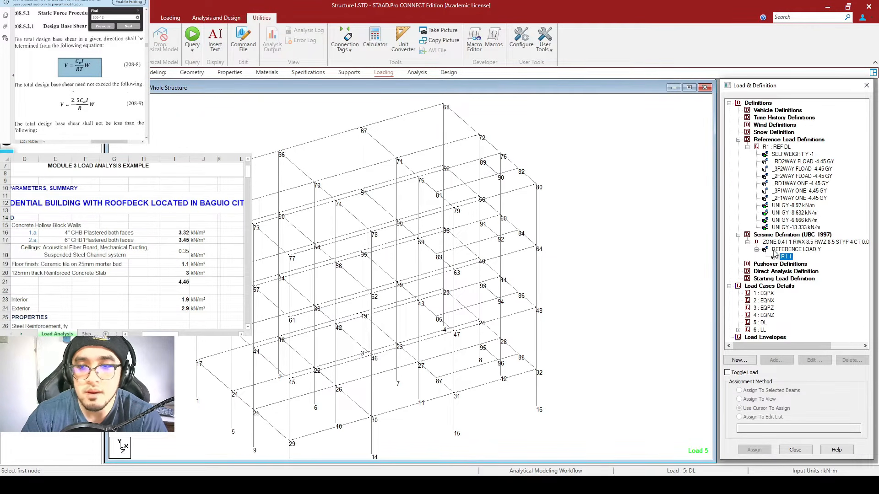
Step: Add reference load R1: REF-DL with a factor of 1 to load case 5: DL
left_click(794, 243)
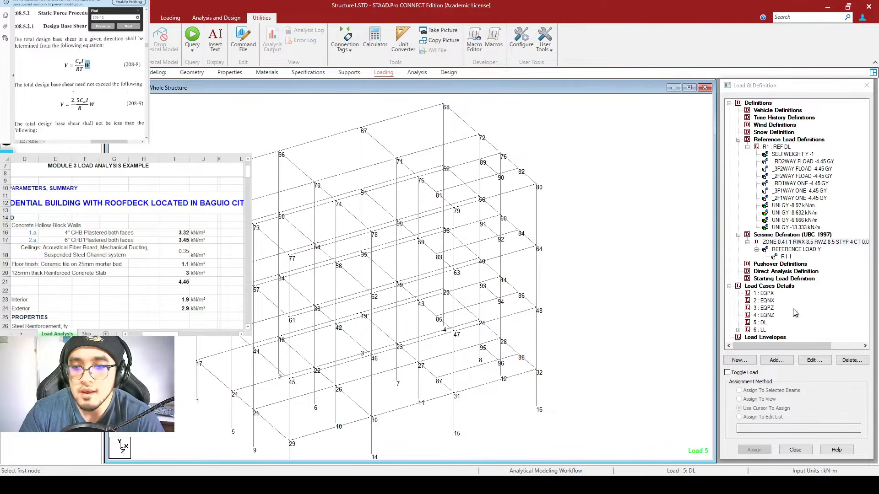
left_click(776, 322)
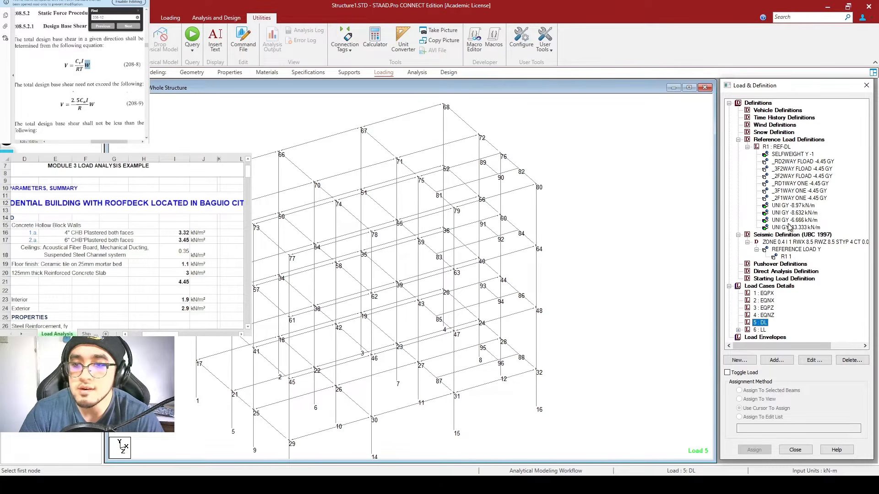
left_click(777, 360)
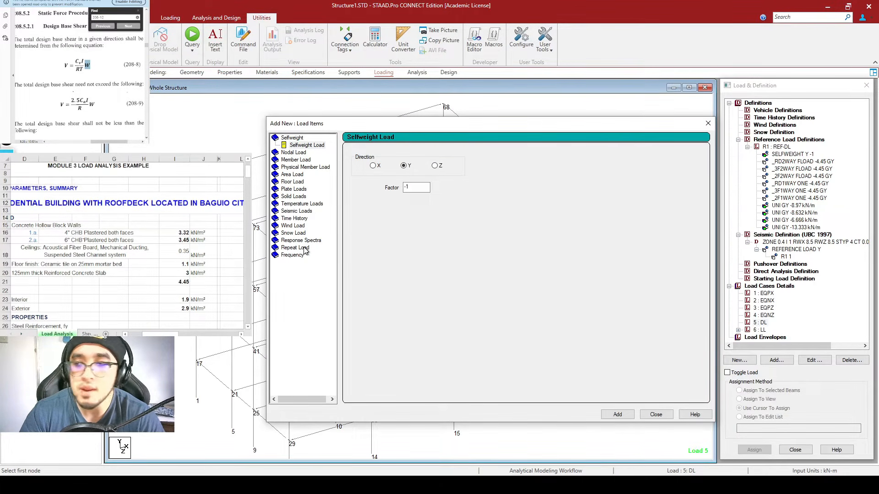
left_click(298, 249)
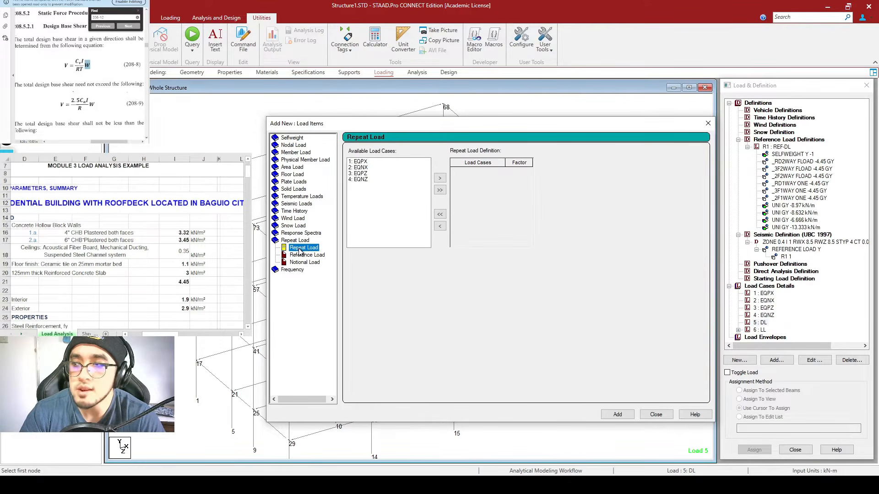
left_click(322, 258)
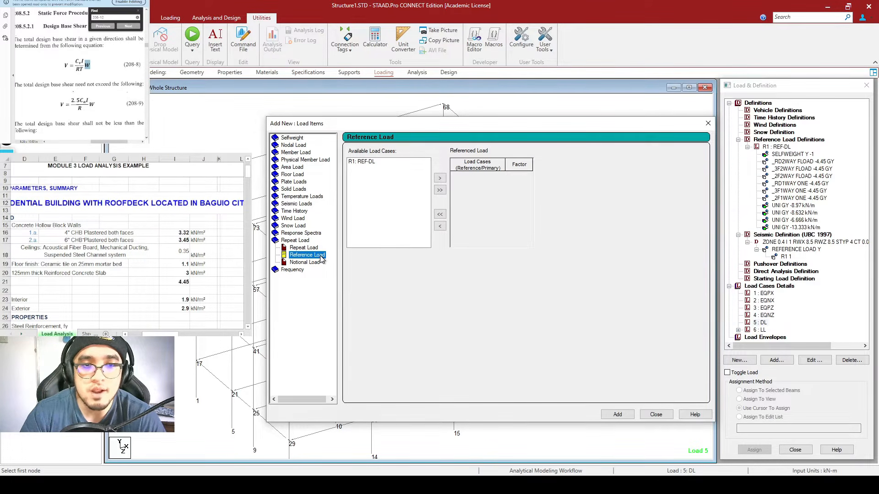
left_click(369, 163)
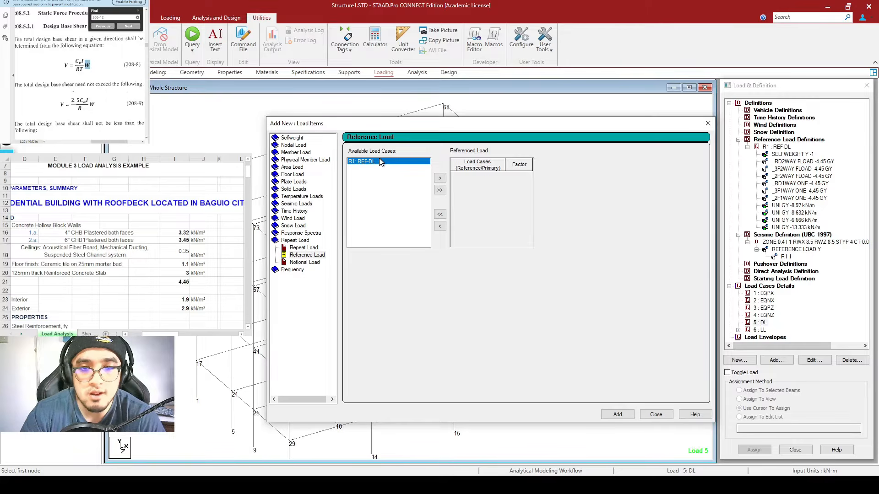
left_click(440, 178)
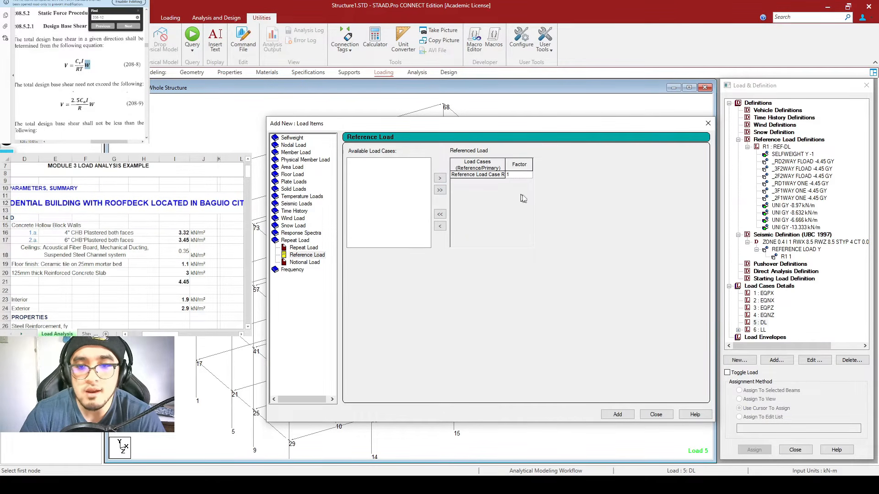
left_click(625, 415)
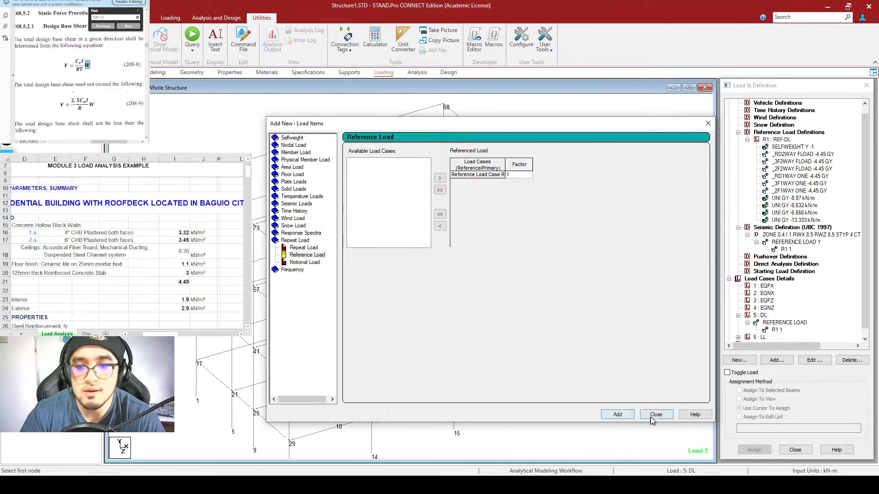
left_click(656, 415)
scroll(810, 307, "down", 1)
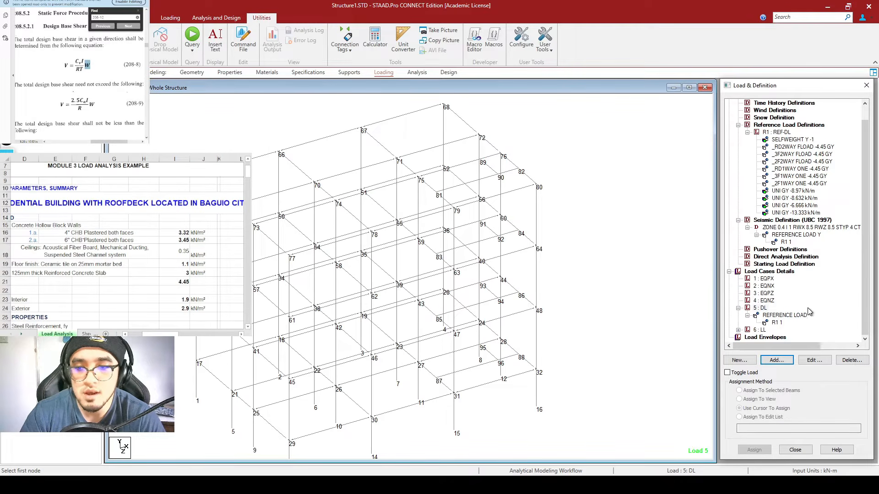
Step: Display the reference load in load case DL and the floor loads in load case LL to check which floors are loaded
left_click(774, 316)
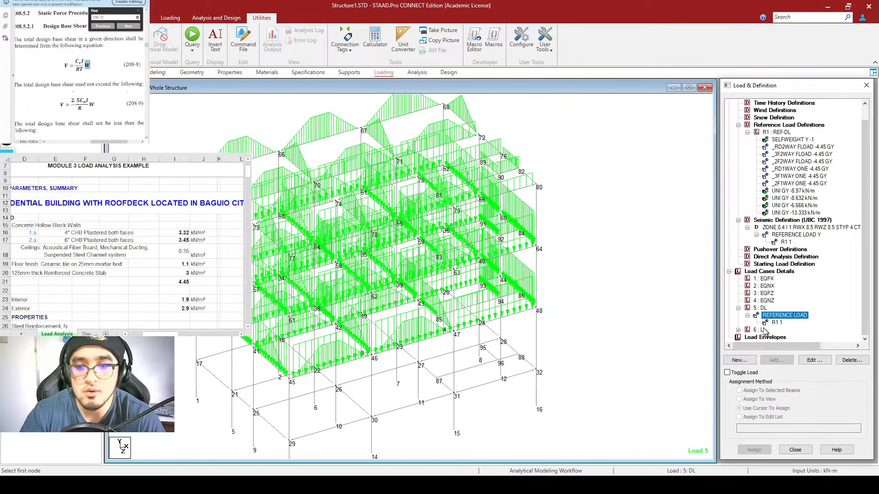
left_click(760, 330)
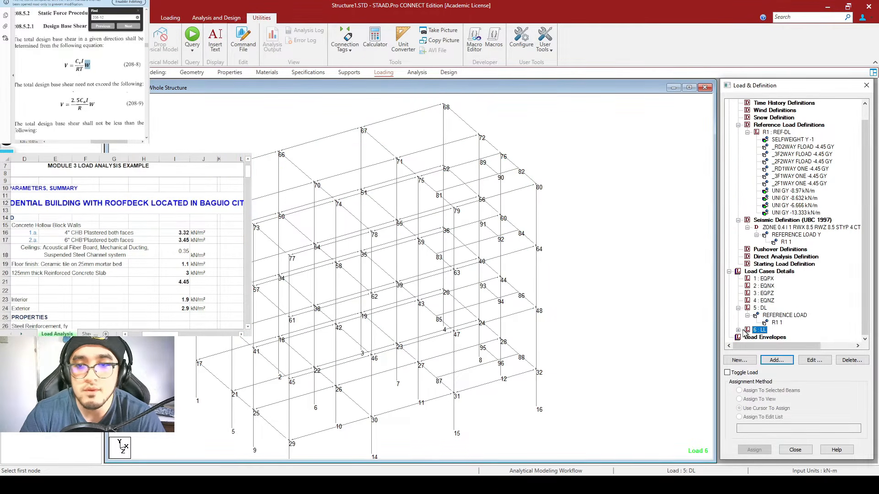
left_click(738, 330)
left_click(777, 316)
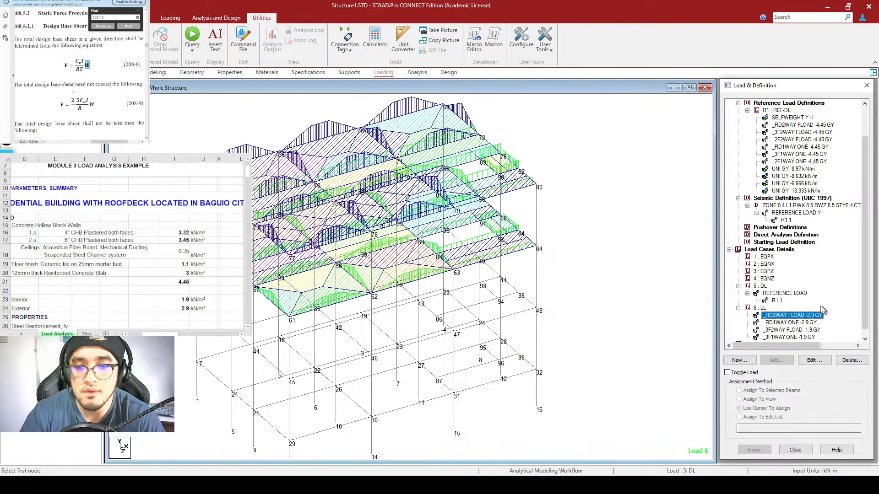
left_click(782, 324)
left_click(779, 338)
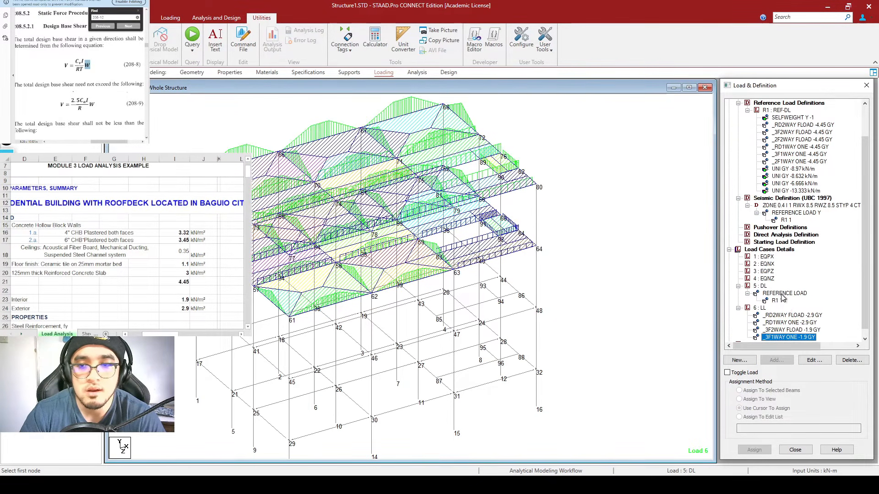
left_click(781, 293)
left_click(763, 302)
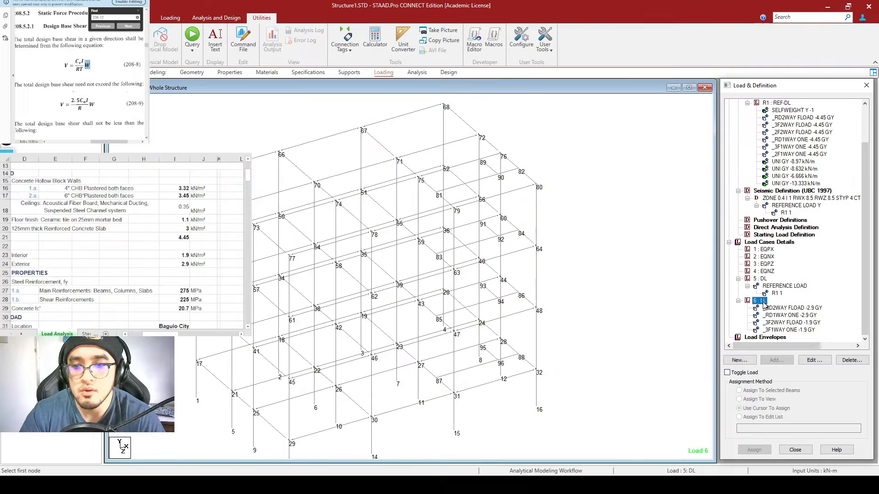
left_click(770, 307)
left_click(781, 316)
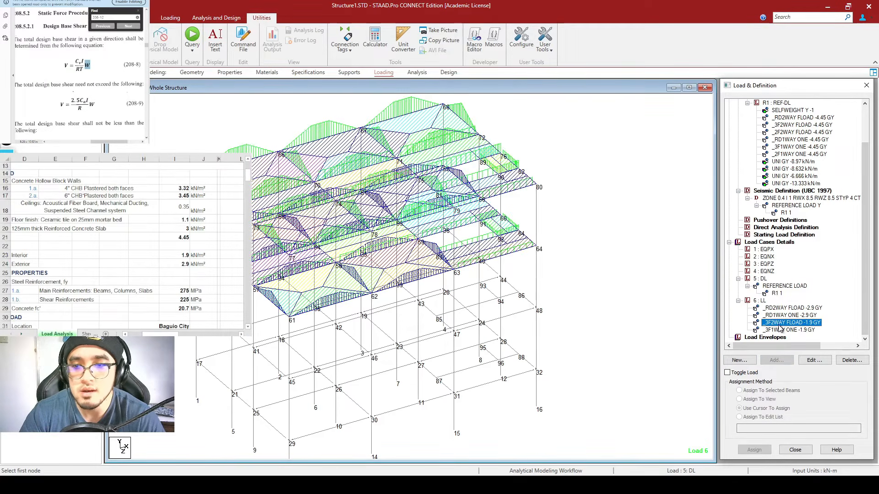
left_click(783, 323)
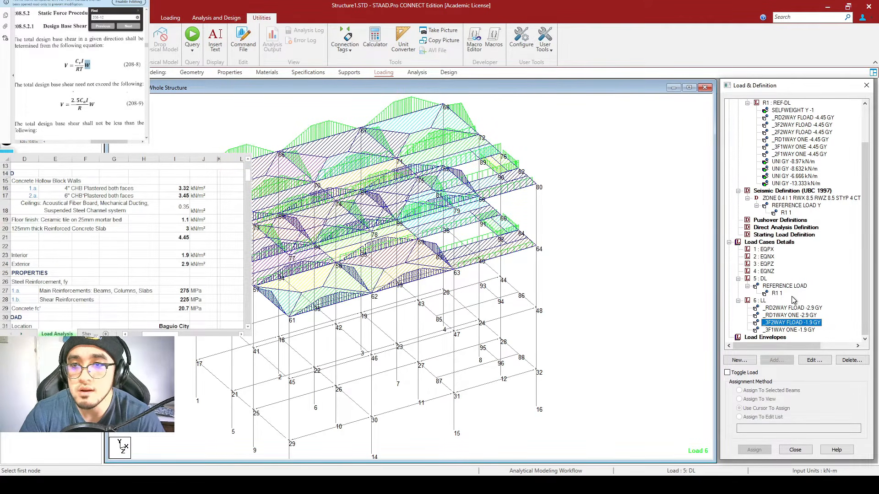
Step: Add a -1.9 kN/m2 Global Y floor load on member group _2F2WAY to load case 6: LL
left_click(764, 303)
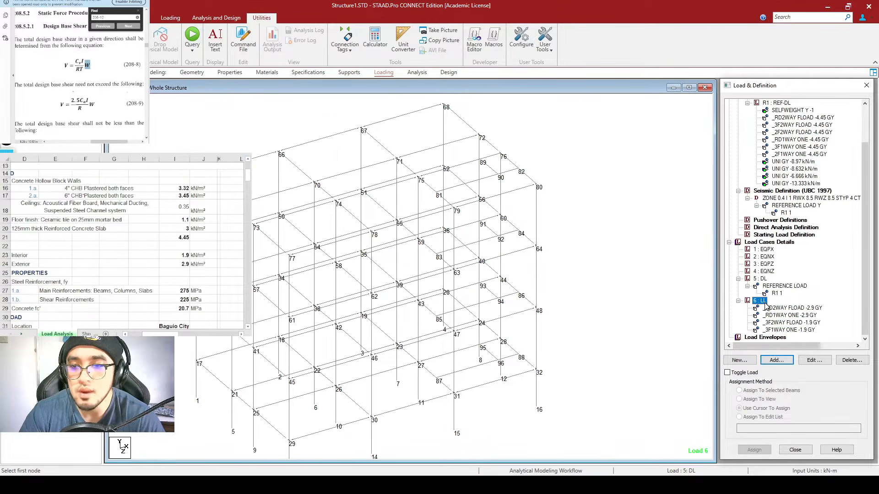
left_click(777, 360)
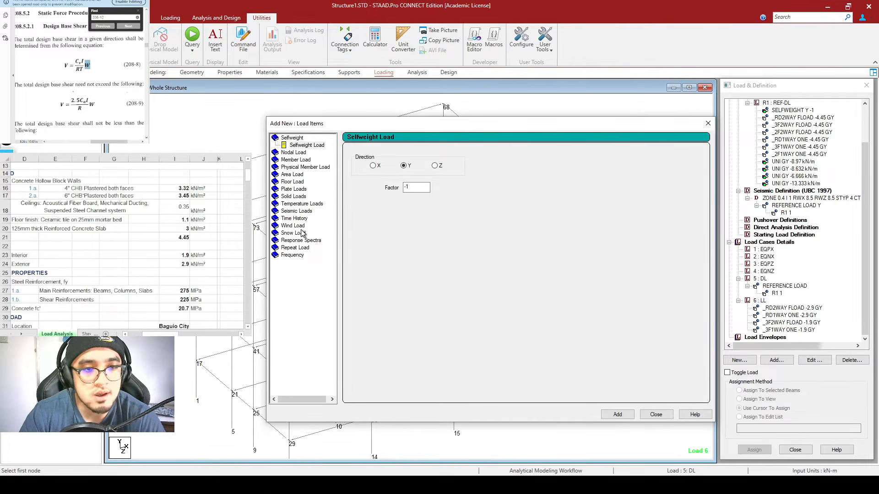
left_click(293, 183)
left_click_drag(448, 123, 342, 104)
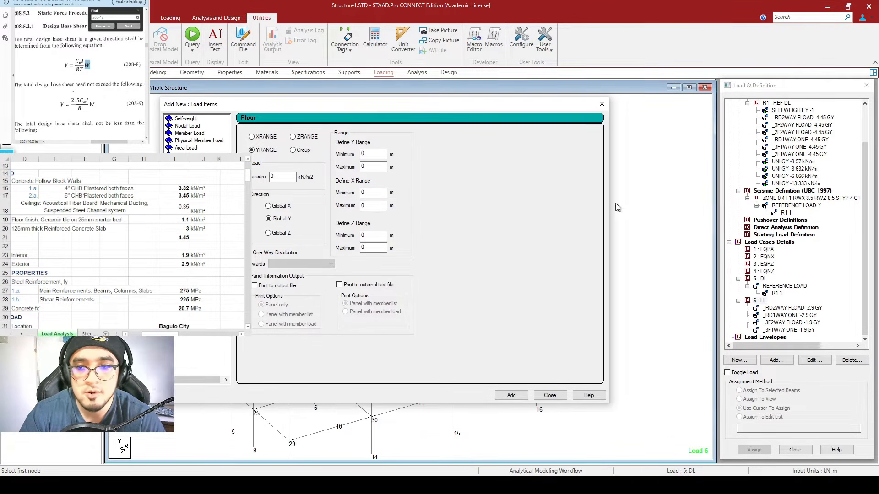
left_click(294, 151)
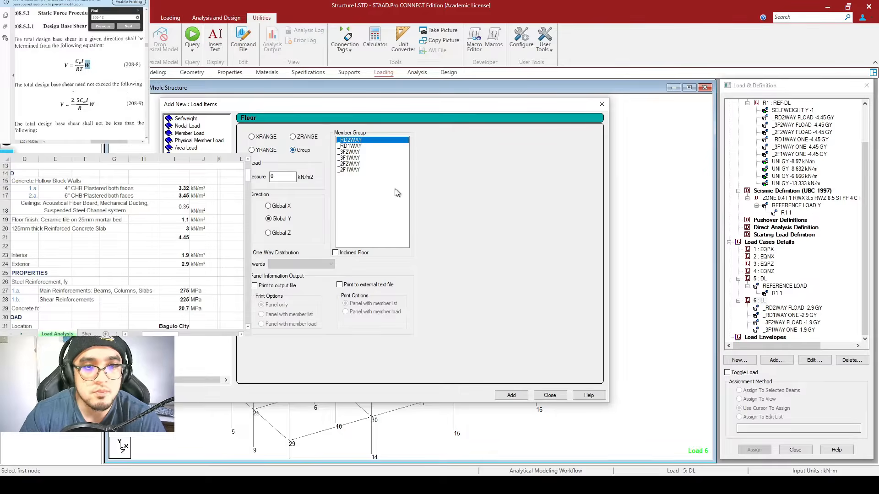
left_click(358, 171)
left_click(358, 165)
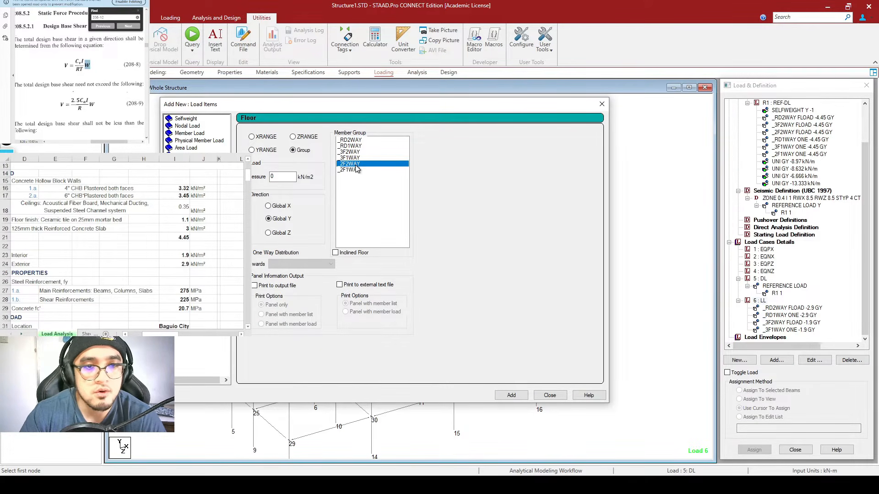
double_click(283, 177)
type("-1.9")
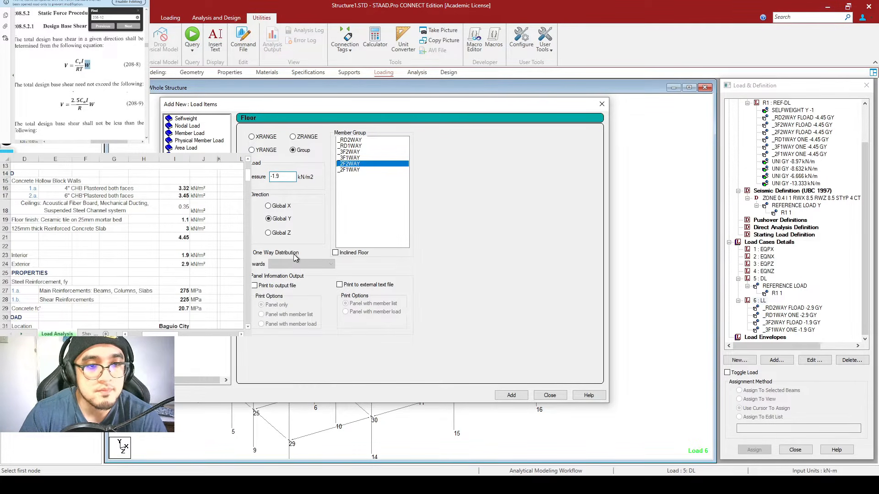
left_click(509, 396)
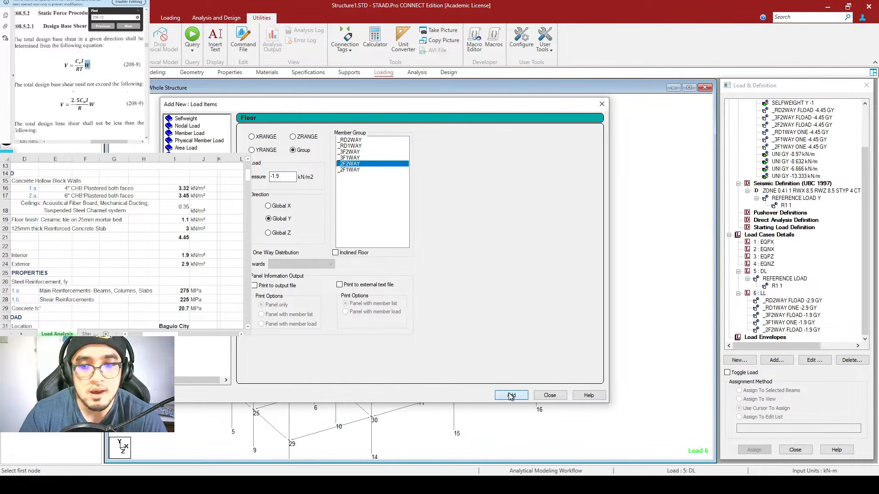
Step: Add a -1.9 kN/m2 one-way floor load on group _2F1WAY to LL and display the resulting LL and DL loads
left_click(351, 170)
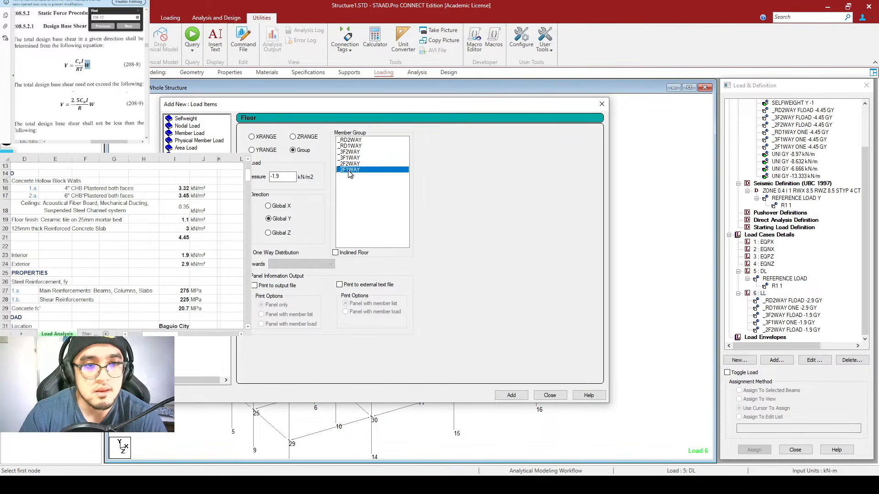
left_click(252, 254)
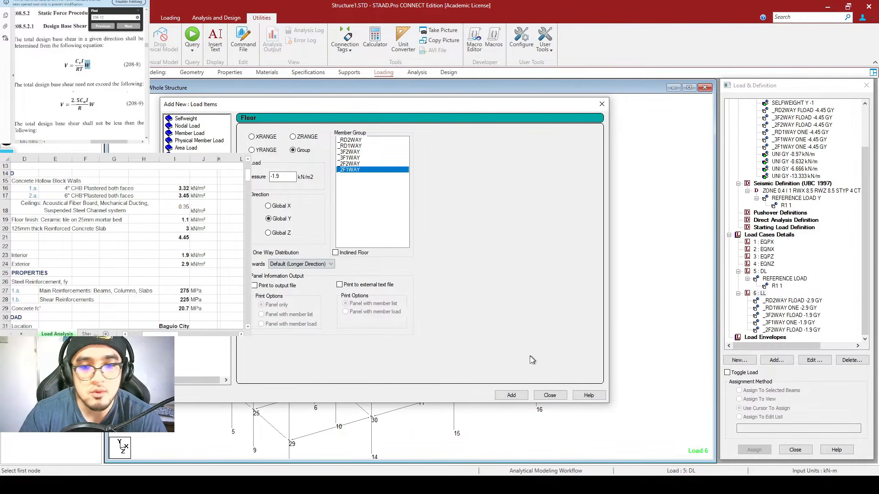
left_click(511, 395)
left_click(550, 395)
left_click(791, 308)
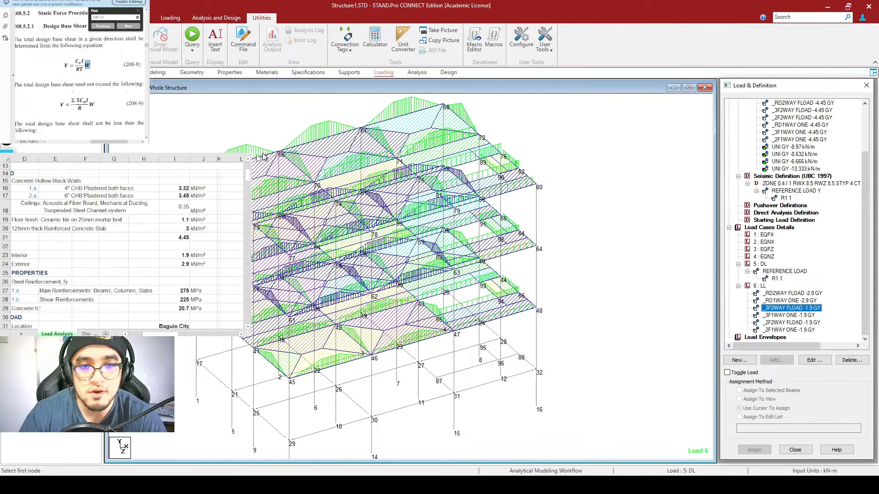
left_click(783, 273)
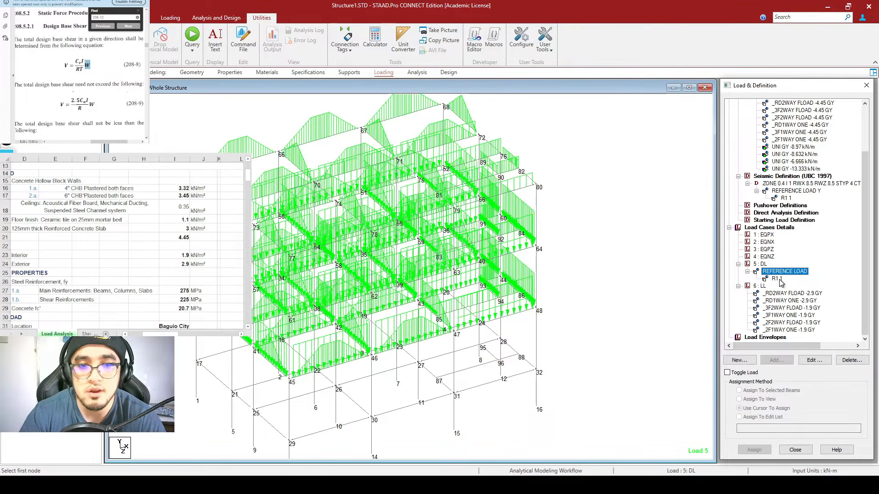
Step: Add an X-direction seismic load with factor 1, accidental torsion factor 0.05 and natural torsion factor 1 to load case 1: EQPX
left_click(767, 235)
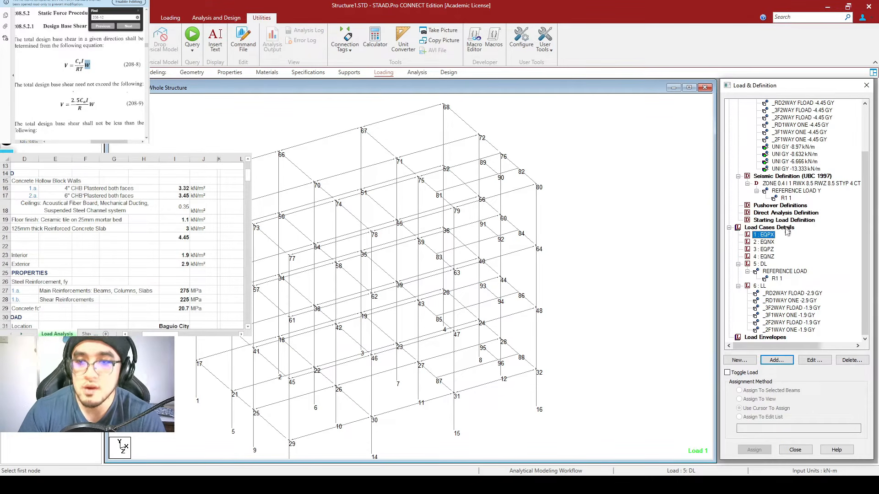
left_click(776, 360)
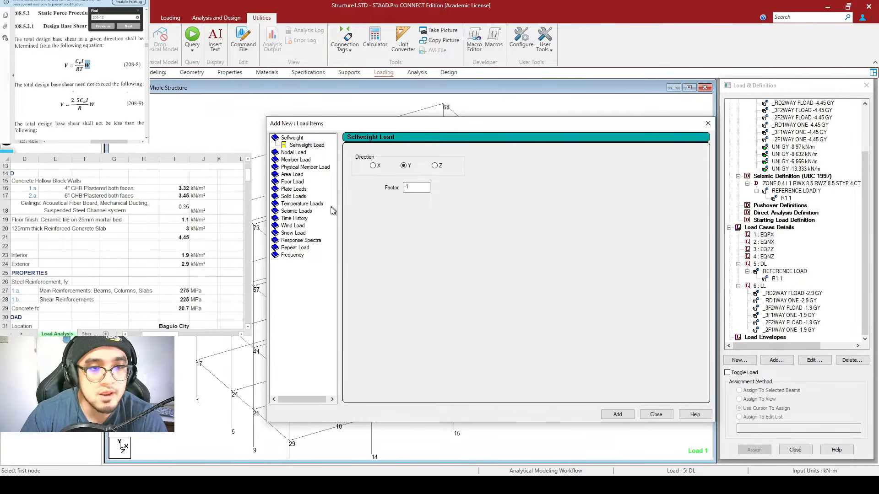
left_click(306, 211)
left_click_drag(461, 123, 403, 100)
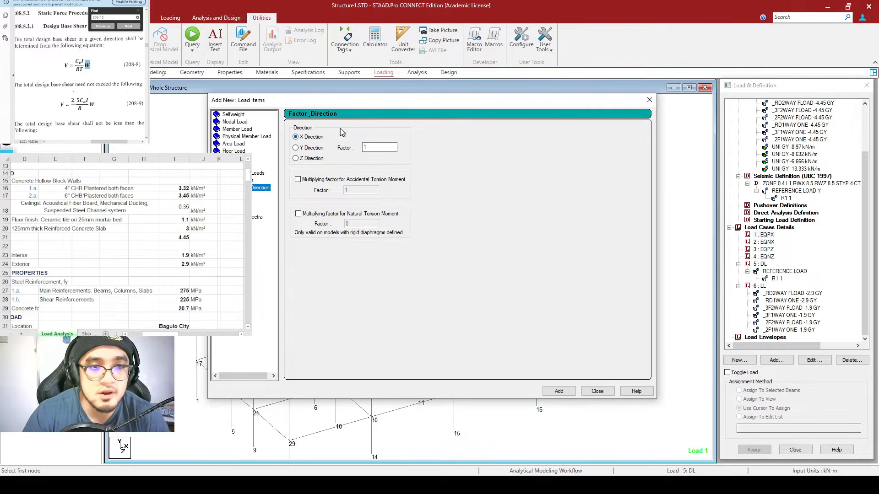
double_click(369, 147)
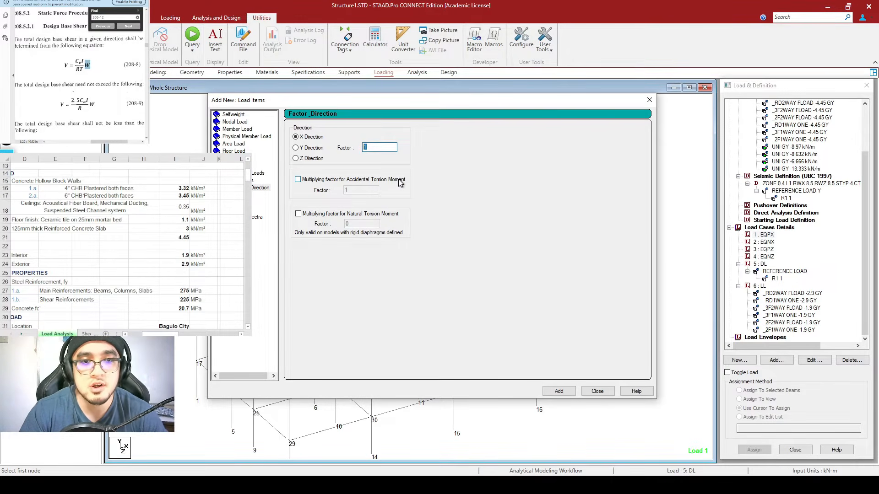
left_click(298, 180)
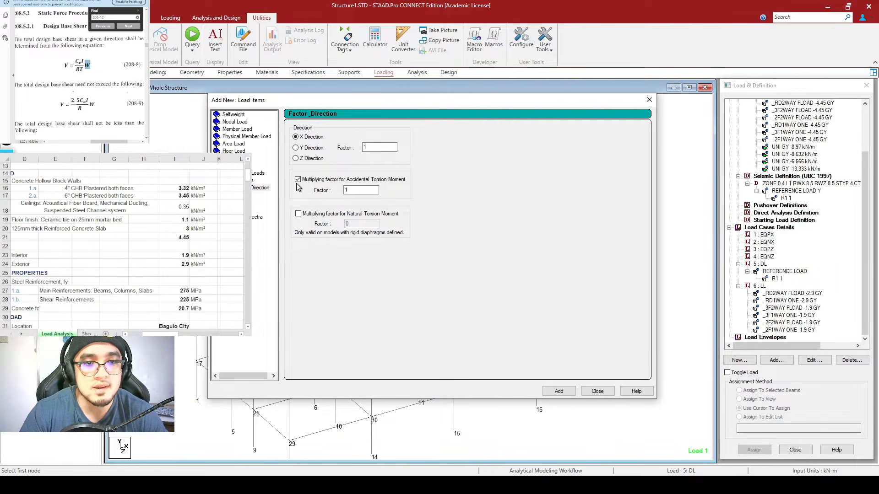
left_click(298, 214)
key("Tab")
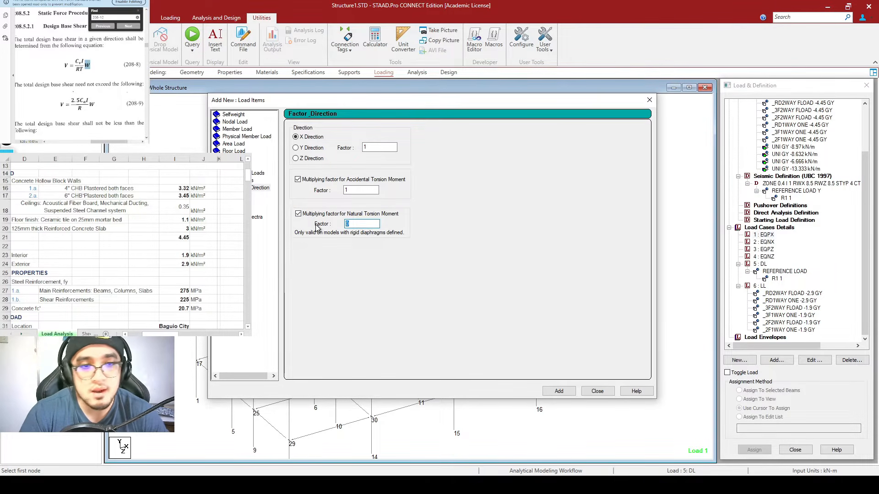
left_click_drag(359, 191, 300, 188)
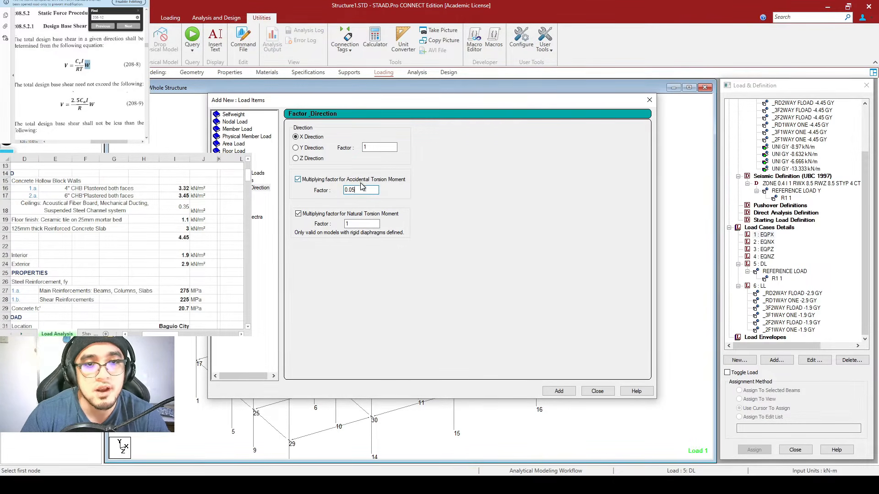
left_click(559, 391)
left_click(597, 392)
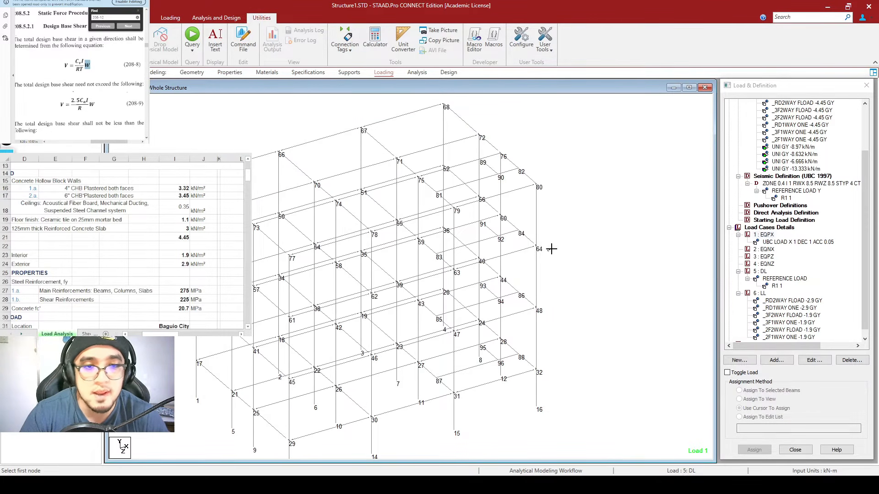
Step: Turn the whole structure to a plan view from above
scroll(561, 333, "down", 2)
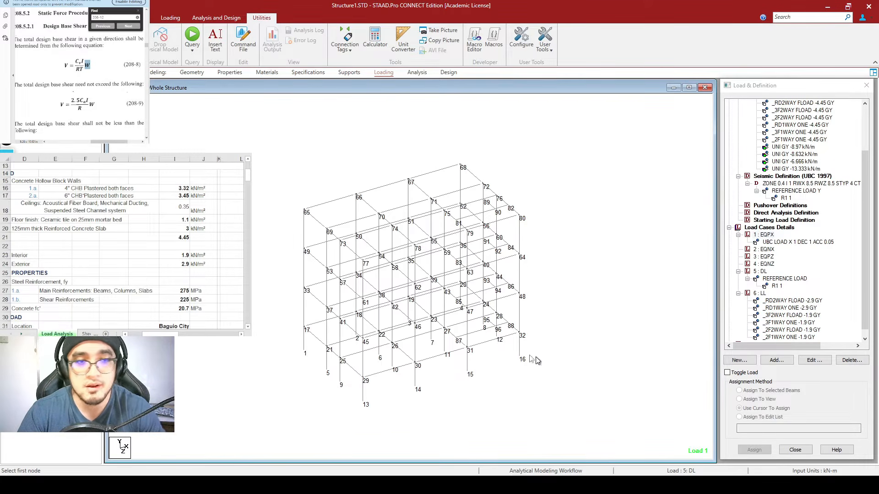
key("Up")
key("Up")
key("Up")
key("Up")
key("Up")
key("Up")
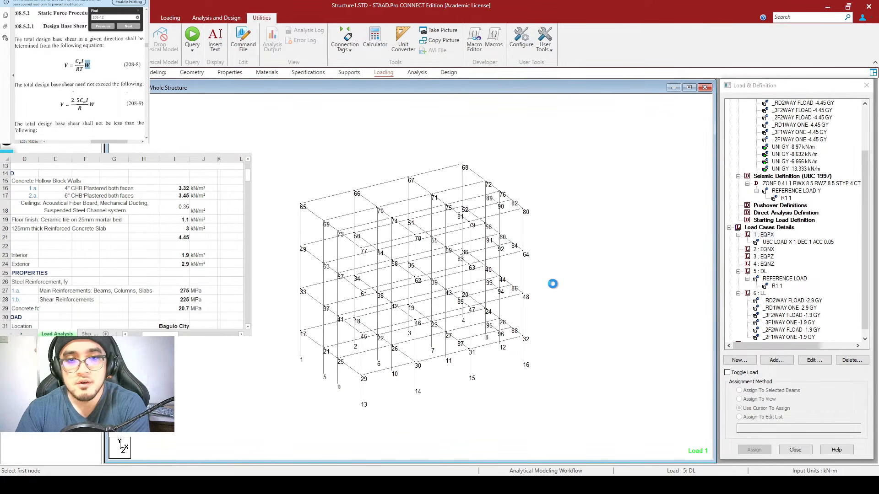
left_click_drag(190, 131, 626, 172)
left_click(333, 127)
left_click(69, 17)
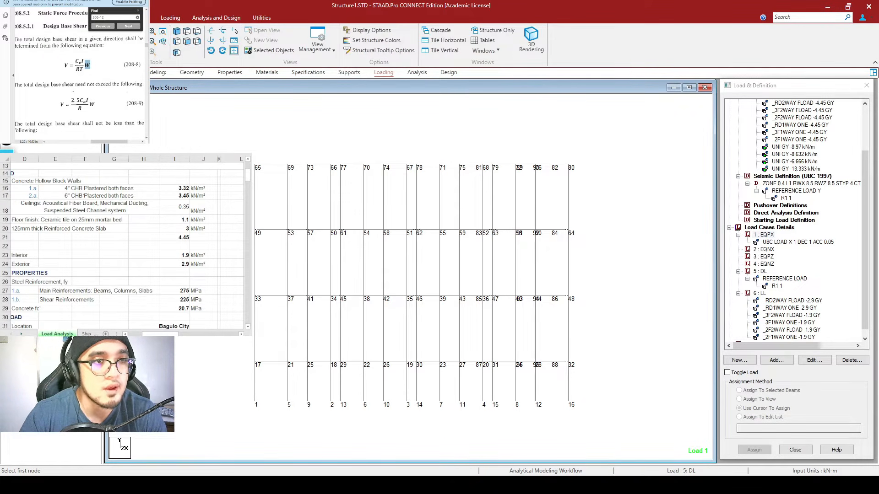
left_click(187, 32)
scroll(538, 277, "down", 3)
scroll(579, 362, "up", 1)
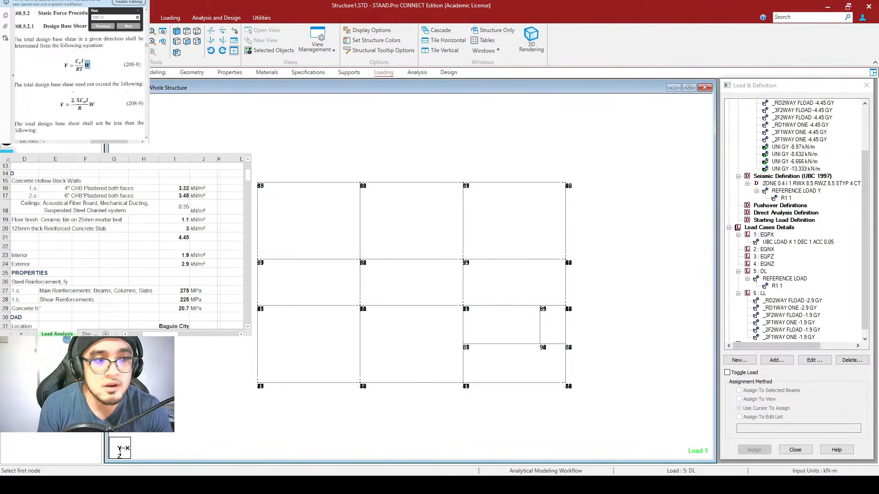
Step: Outline the floor plan with a freehand overlay rectangle and label the two marked points C.M. and C.R
left_click_drag(257, 179, 561, 375)
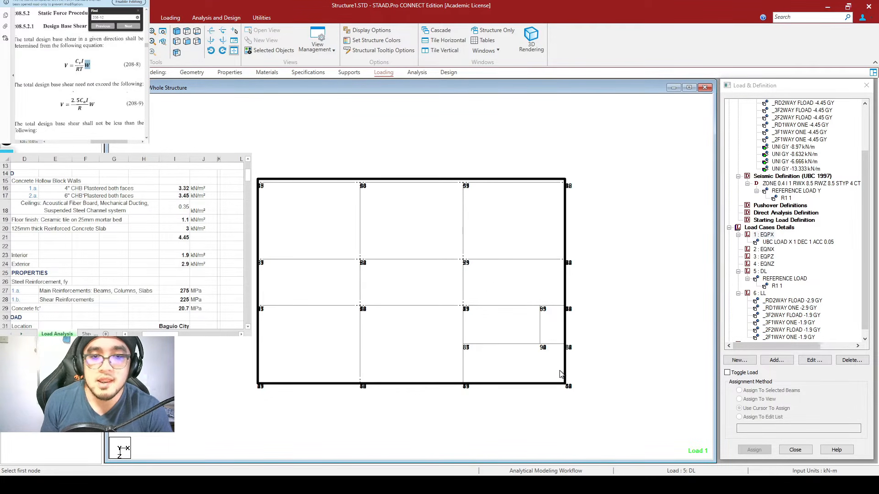
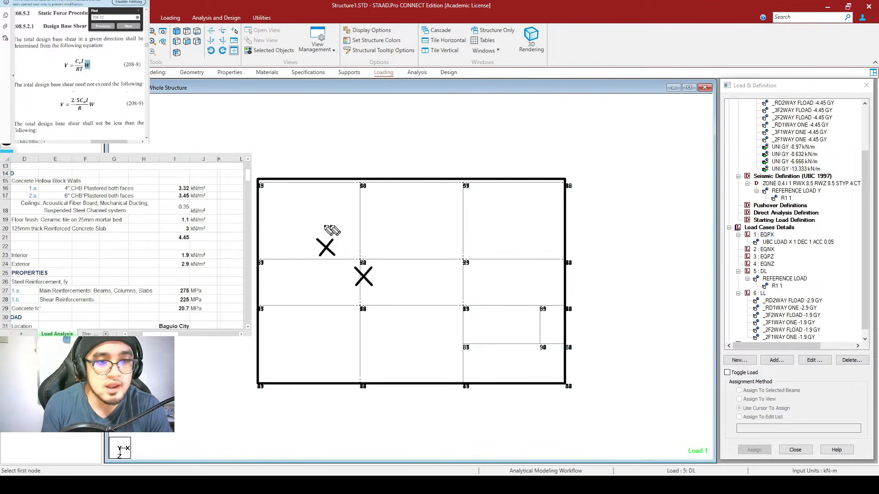
mouse_move(397, 263)
left_mouse_down()
mouse_move(396, 278)
mouse_move(417, 263)
mouse_move(427, 275)
left_mouse_up()
left_click(404, 270)
left_click(428, 272)
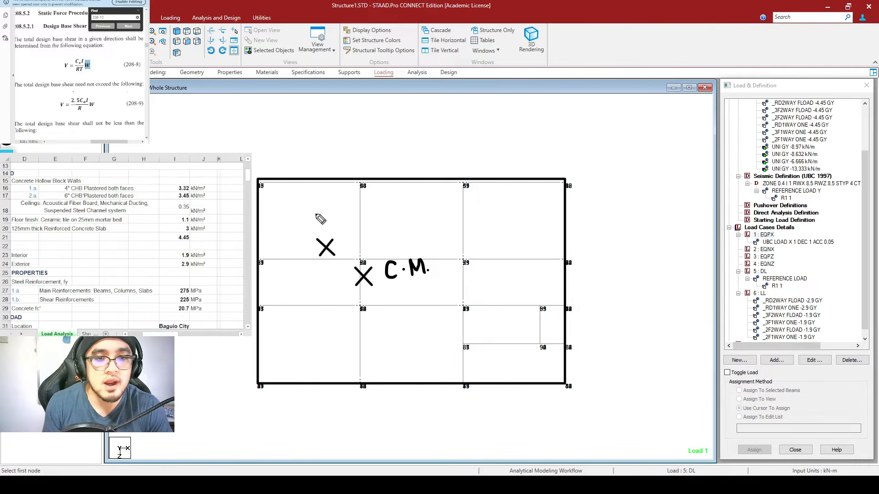
mouse_move(321, 207)
left_mouse_down()
mouse_move(320, 225)
mouse_move(326, 209)
mouse_move(336, 225)
left_mouse_up()
left_click(322, 218)
left_click(342, 219)
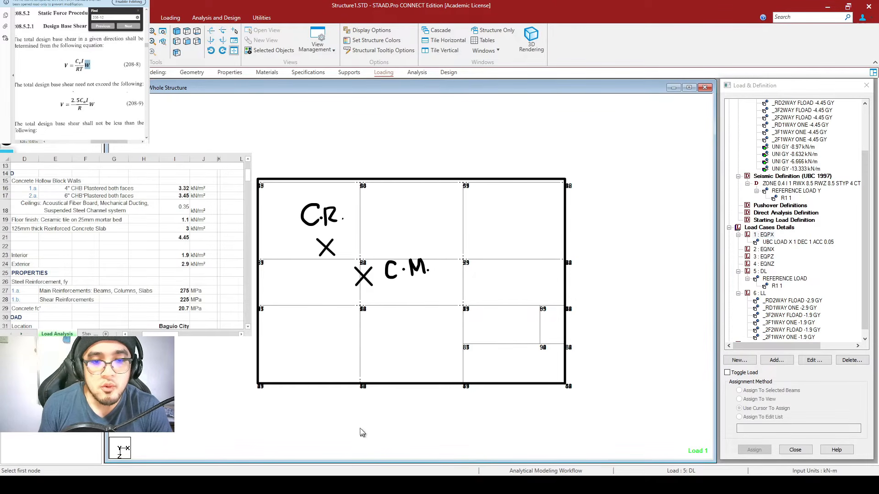
Step: Draw an overlay arrow pointing up the plan toward C.M. and label it "Seismic Load"
left_click_drag(362, 433, 364, 299)
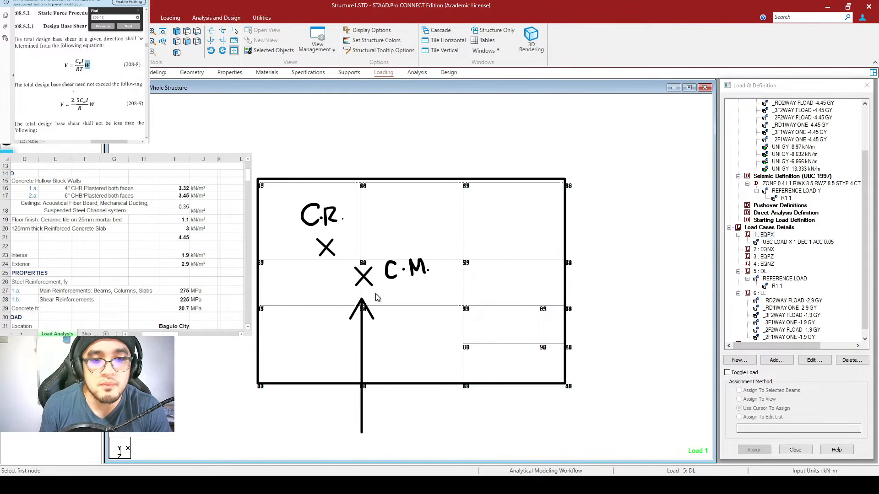
left_click_drag(350, 362, 354, 360)
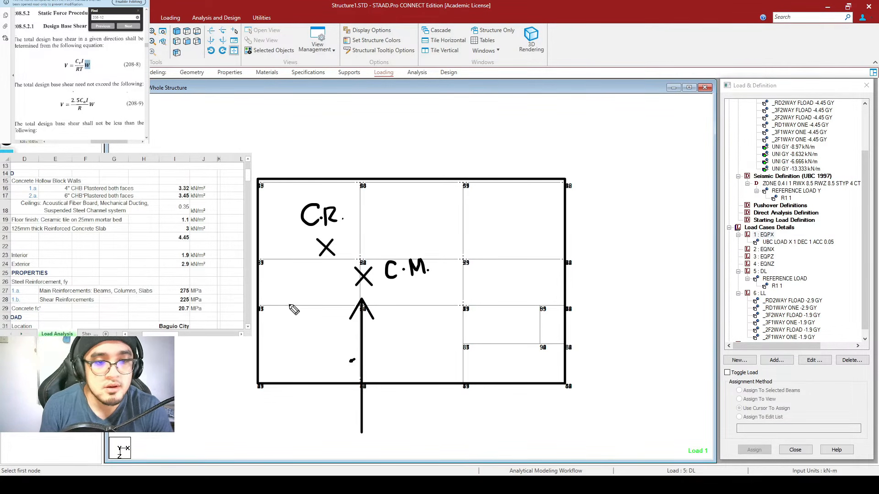
mouse_move(383, 360)
left_mouse_down()
mouse_move(371, 374)
mouse_move(398, 373)
left_mouse_up()
mouse_move(405, 363)
left_mouse_down()
mouse_move(403, 374)
mouse_move(425, 373)
mouse_move(433, 362)
mouse_move(385, 405)
mouse_move(413, 409)
left_mouse_up()
left_click_drag(423, 400, 426, 409)
left_click(432, 401)
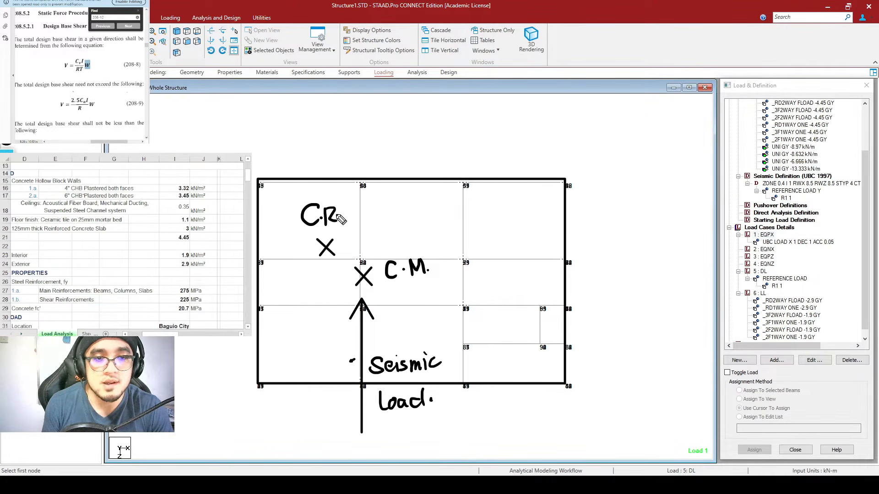
Step: Mark the eccentricity e between C.R. and C.M. with its components, and label the seismic load "= F"
mouse_move(343, 199)
left_mouse_down()
mouse_move(336, 240)
mouse_move(344, 200)
left_mouse_up()
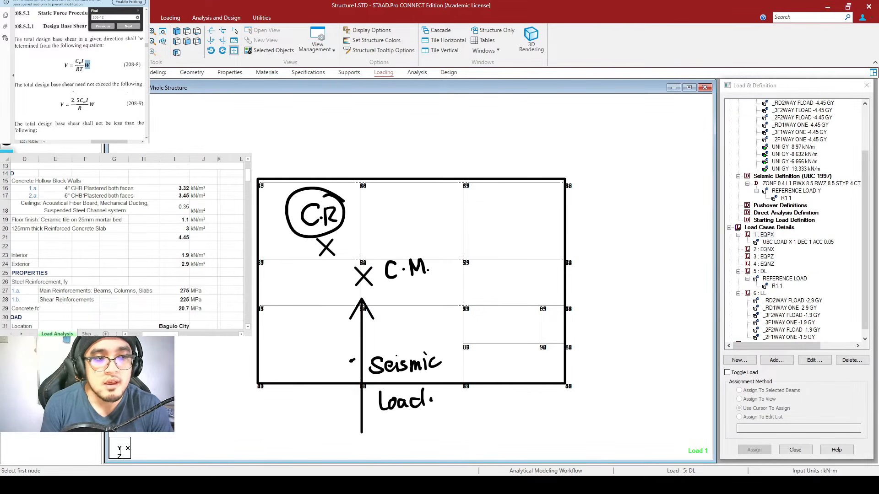
mouse_move(328, 249)
left_mouse_down()
mouse_move(365, 280)
mouse_move(390, 221)
mouse_move(418, 208)
left_mouse_up()
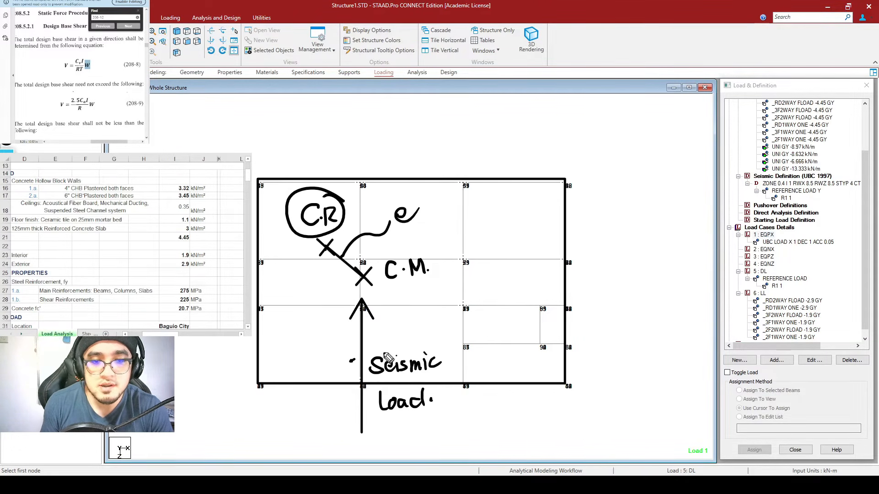
left_click_drag(453, 376, 470, 375)
left_click_drag(454, 383, 471, 382)
mouse_move(479, 369)
left_mouse_down()
mouse_move(481, 400)
mouse_move(494, 366)
left_mouse_up()
mouse_move(480, 379)
left_mouse_down()
mouse_move(492, 378)
mouse_move(480, 419)
mouse_move(501, 354)
left_mouse_up()
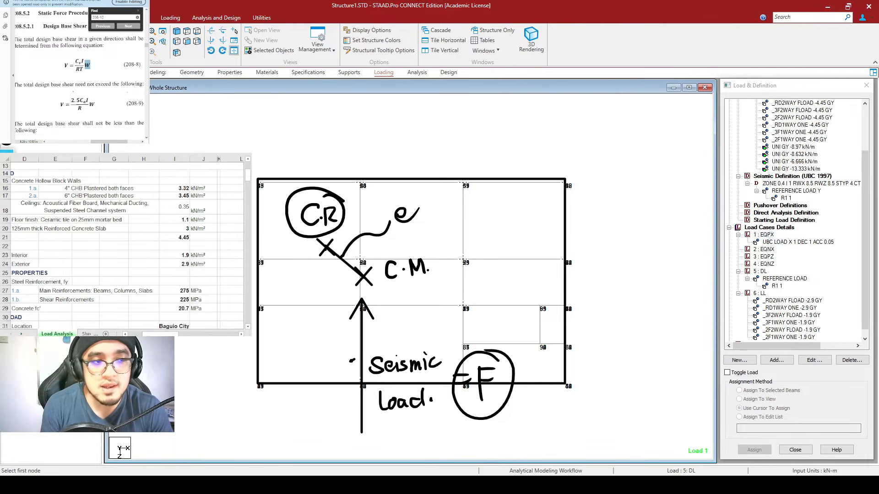
mouse_move(328, 249)
left_mouse_down()
mouse_move(329, 275)
mouse_move(364, 277)
left_mouse_up()
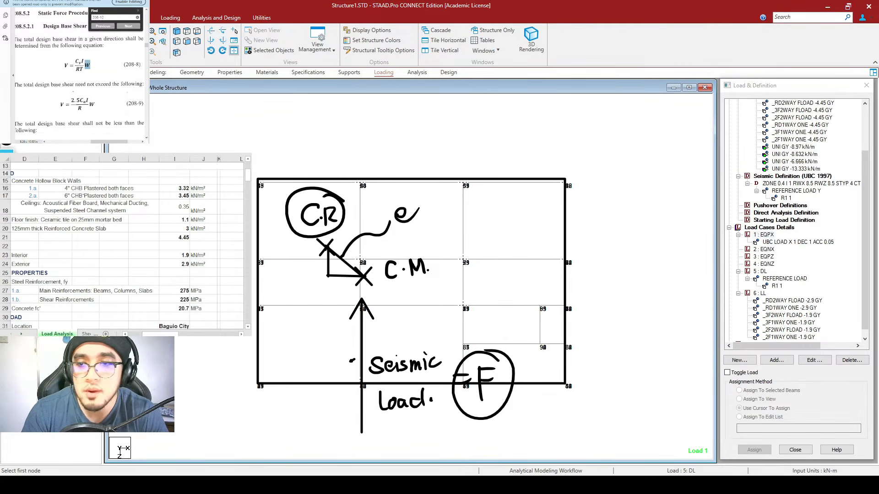
Step: Open the seismic load in EQPX, write "F x e" above the plan and circle the natural and accidental torsion settings
double_click(784, 242)
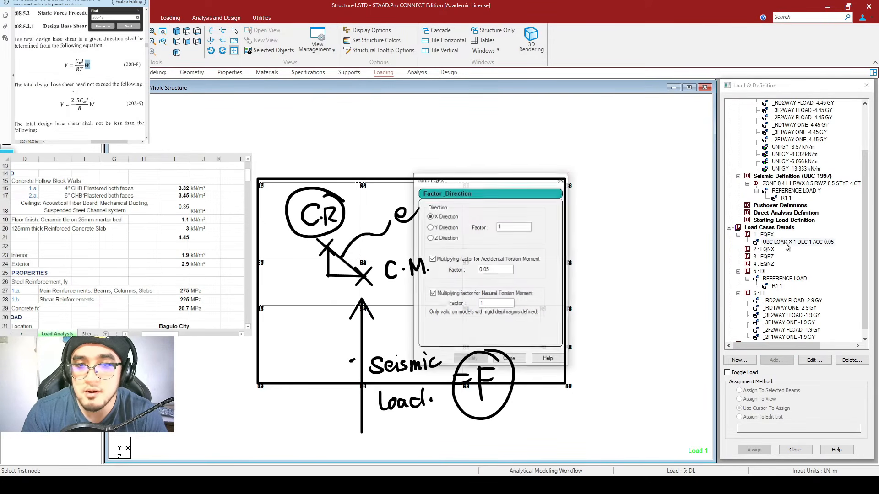
left_click_drag(508, 179, 684, 122)
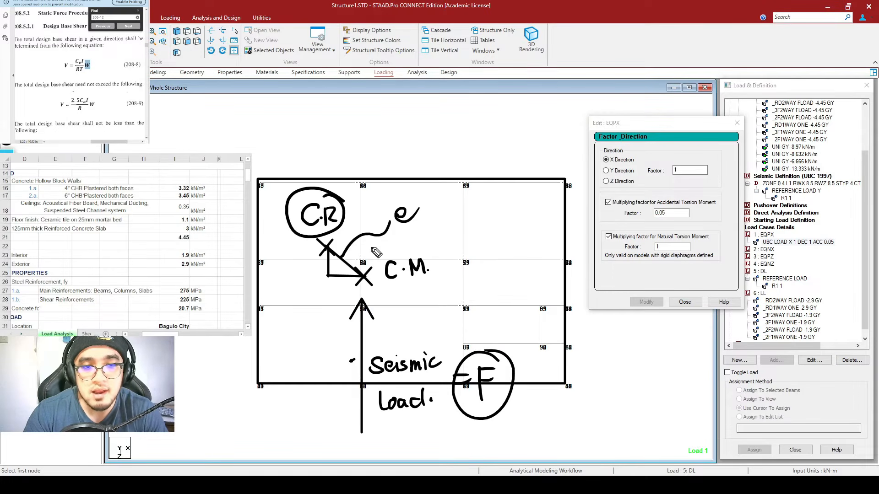
mouse_move(409, 125)
left_mouse_down()
mouse_move(406, 158)
mouse_move(424, 125)
mouse_move(417, 143)
mouse_move(437, 158)
left_mouse_up()
mouse_move(438, 147)
left_mouse_down()
mouse_move(426, 158)
mouse_move(466, 156)
left_mouse_up()
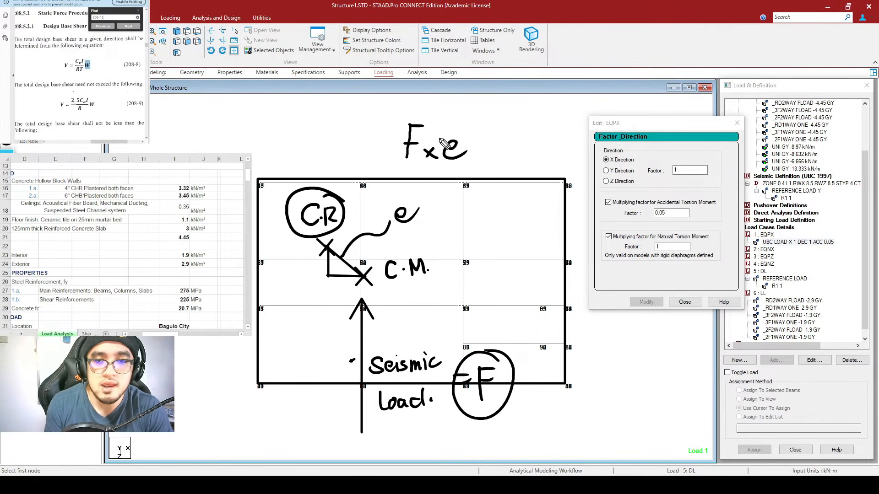
left_click_drag(355, 142, 365, 143)
mouse_move(716, 229)
left_mouse_down()
mouse_move(614, 235)
mouse_move(646, 252)
mouse_move(694, 249)
mouse_move(727, 232)
mouse_move(719, 227)
left_mouse_up()
mouse_move(667, 237)
left_mouse_down()
mouse_move(661, 262)
mouse_move(667, 236)
left_mouse_up()
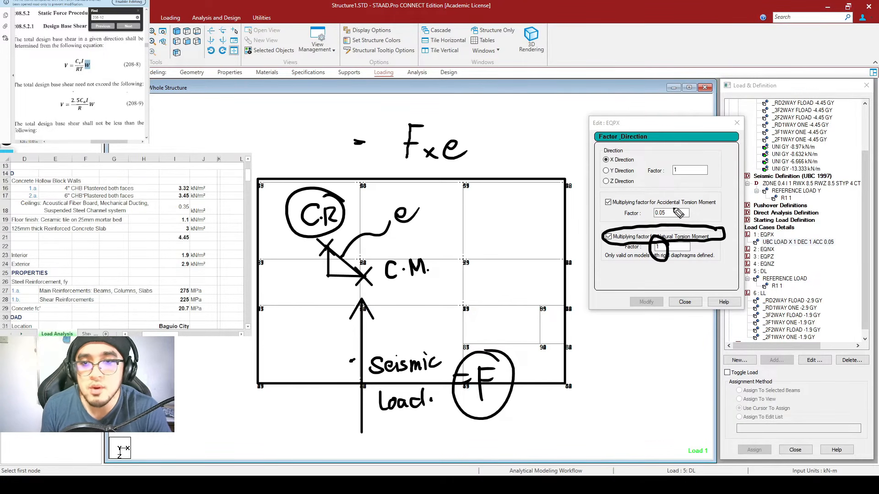
mouse_move(715, 205)
left_mouse_down()
mouse_move(687, 191)
mouse_move(657, 196)
mouse_move(718, 212)
mouse_move(721, 198)
left_mouse_up()
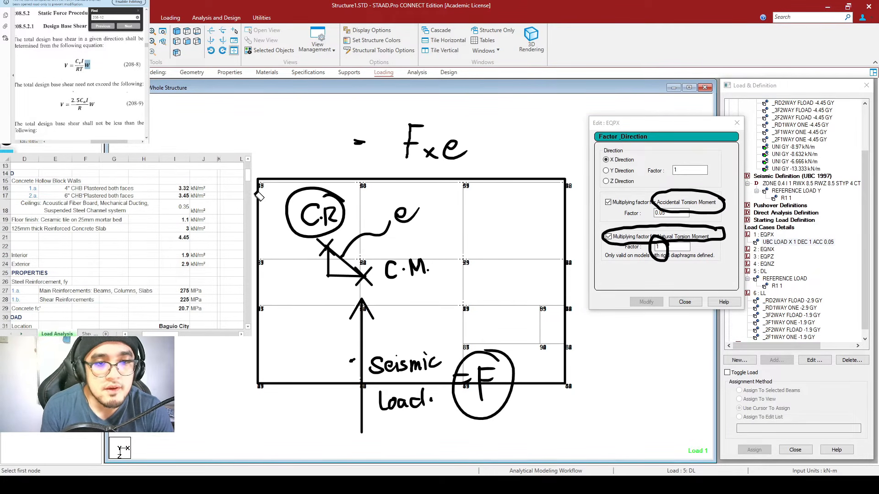
Step: Erase the C.R. and e annotations and mark a 5% shift at the former C.R. point
left_click(349, 211)
left_click_drag(344, 214, 326, 215)
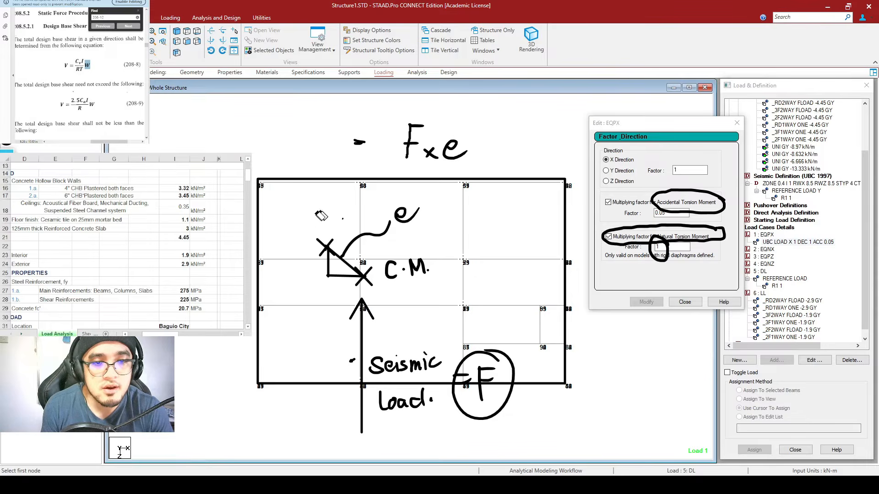
mouse_move(394, 209)
left_mouse_down()
mouse_move(387, 232)
mouse_move(360, 243)
left_mouse_up()
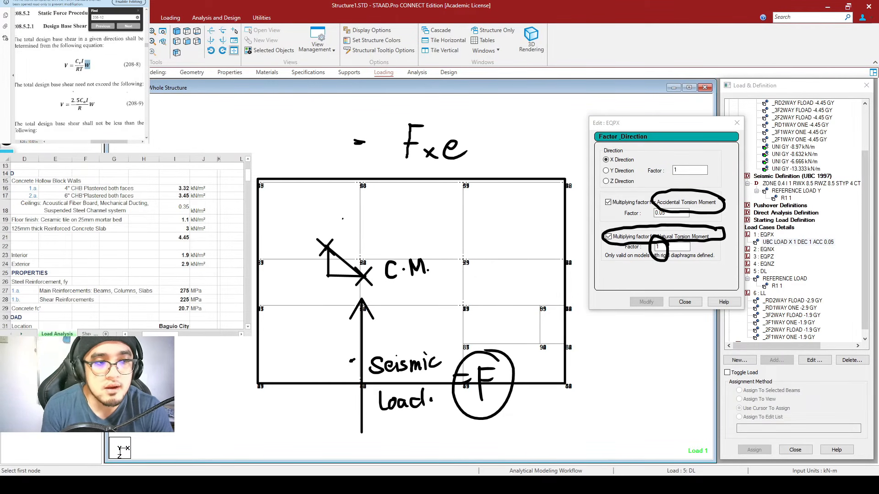
mouse_move(334, 235)
left_mouse_down()
mouse_move(315, 234)
mouse_move(329, 262)
mouse_move(351, 224)
mouse_move(359, 231)
mouse_move(383, 215)
mouse_move(387, 223)
left_mouse_up()
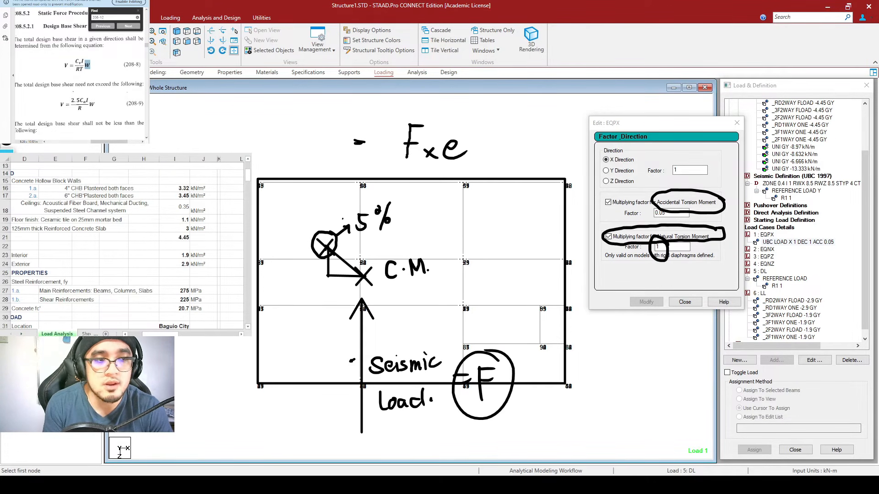
Step: Highlight the 0.05 accidental torsion factor, erase the circled marks and close the EQPX load without changes
left_click_drag(712, 195, 680, 212)
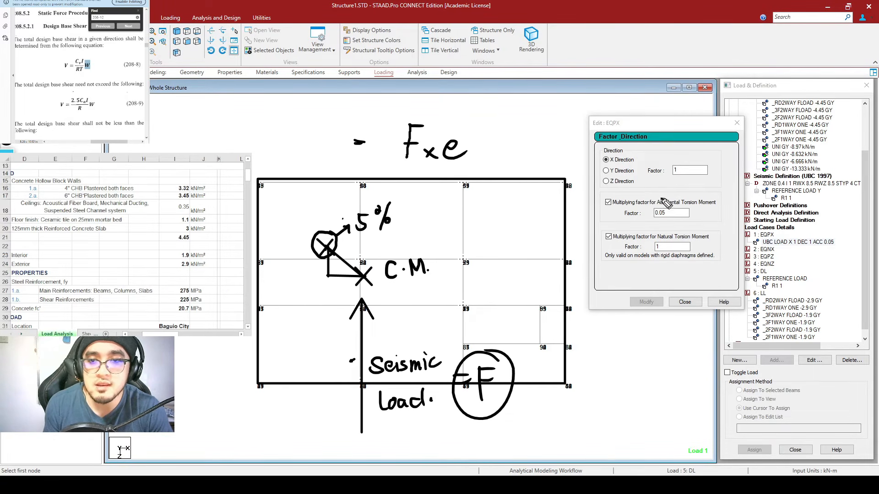
mouse_move(679, 205)
left_mouse_down()
mouse_move(641, 202)
mouse_move(679, 226)
mouse_move(668, 200)
left_mouse_up()
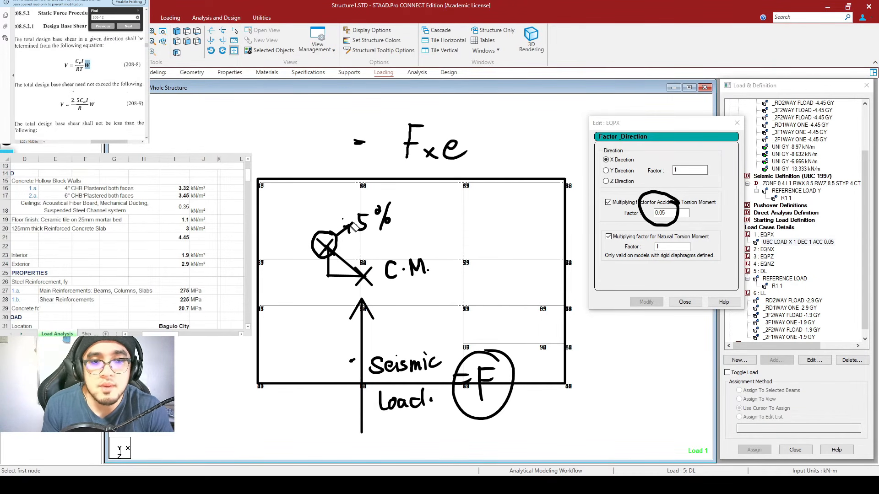
left_click_drag(334, 234, 327, 232)
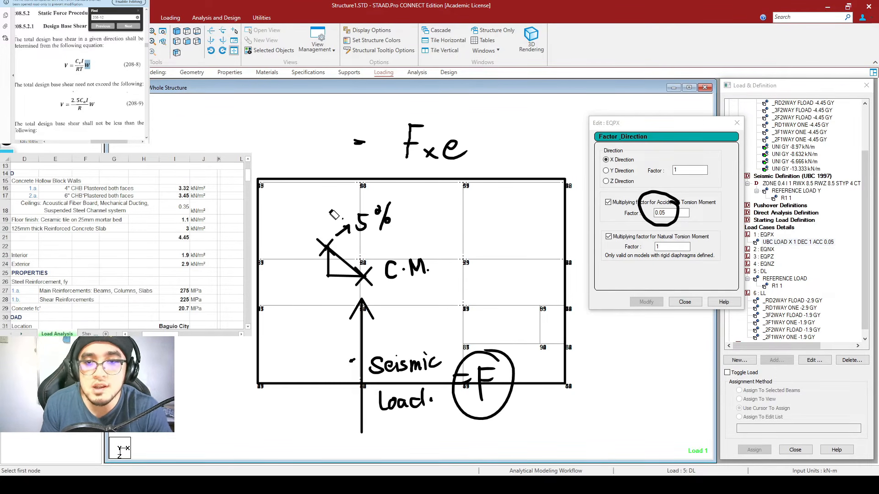
left_click_drag(686, 202, 674, 210)
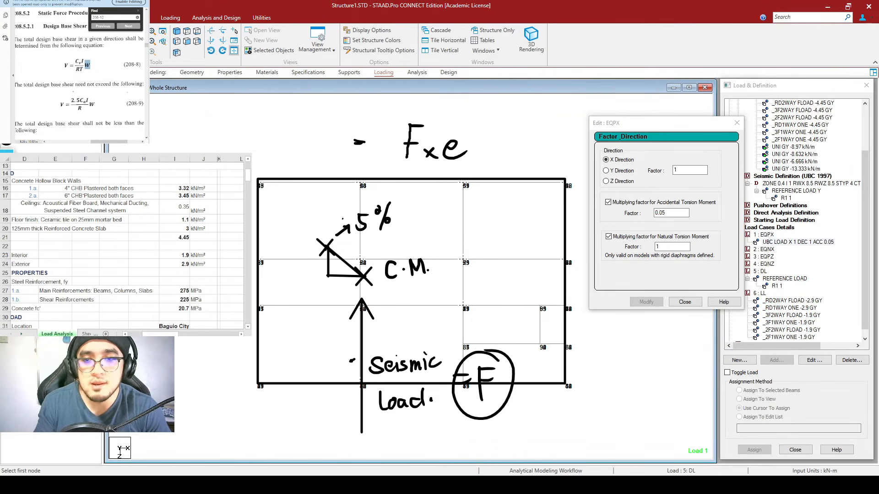
left_click(685, 302)
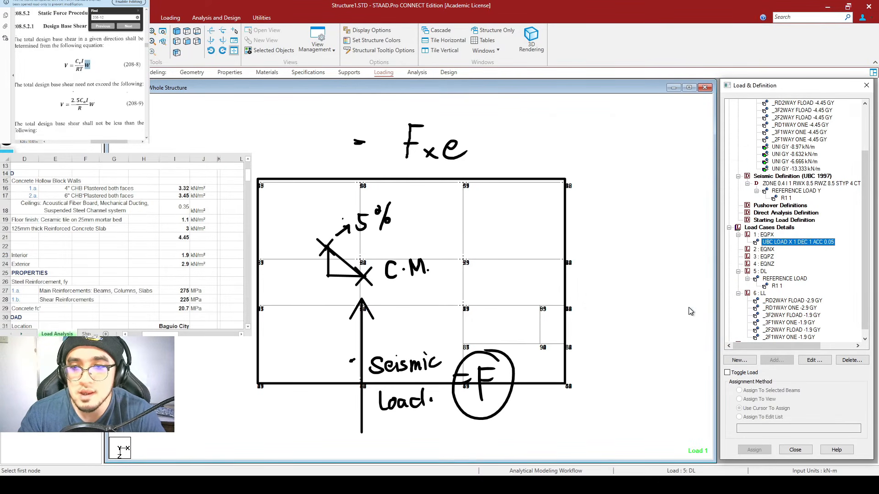
Step: Start a new seismic load item in load case EQNX, clear the screen annotations and set the X direction factor to -1
scroll(778, 251, "down", 1)
left_click(777, 243)
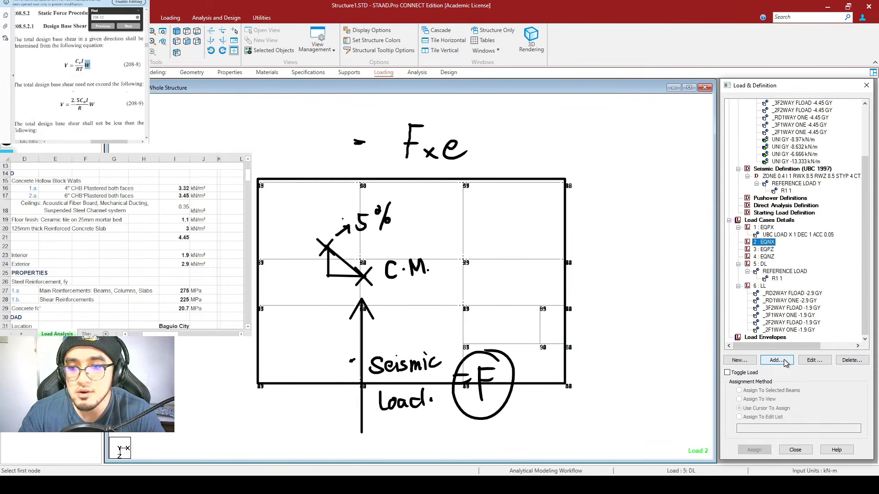
left_click(785, 363)
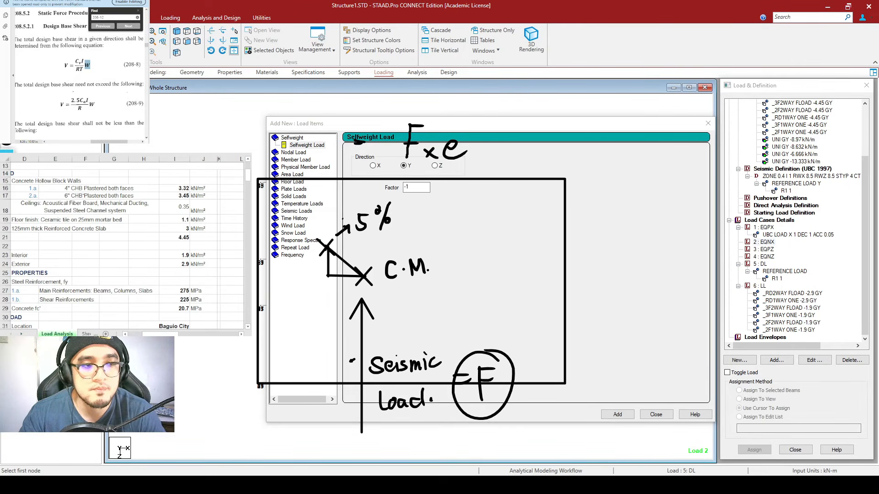
key("Escape")
left_click(305, 218)
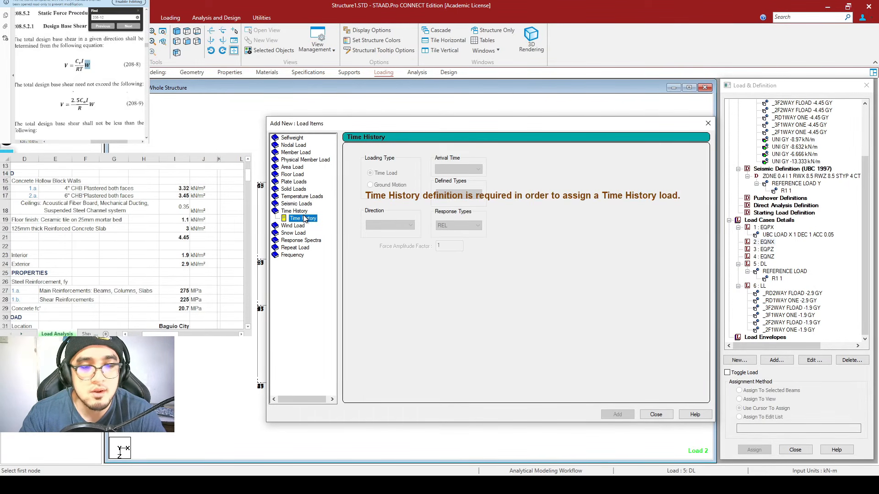
left_click(303, 205)
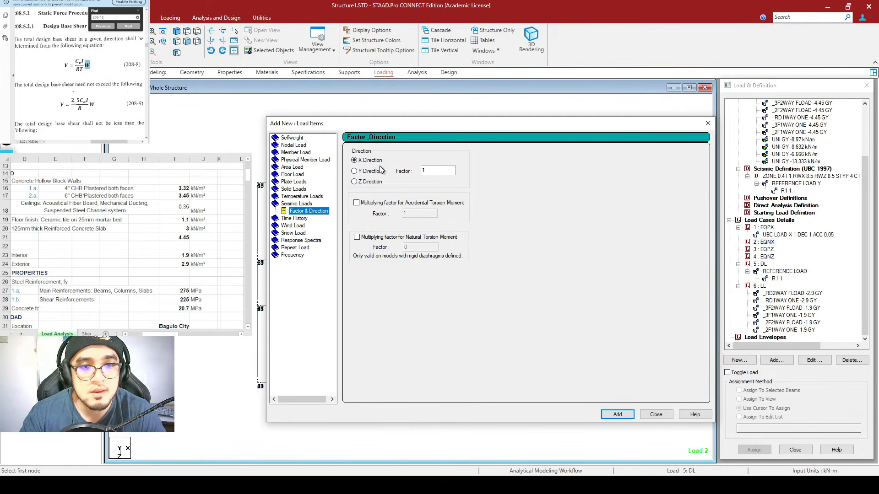
double_click(435, 171)
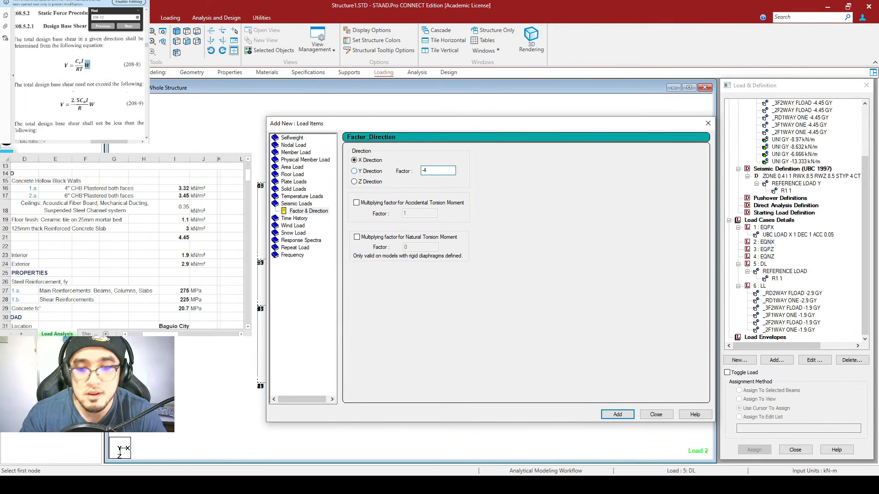
type("-")
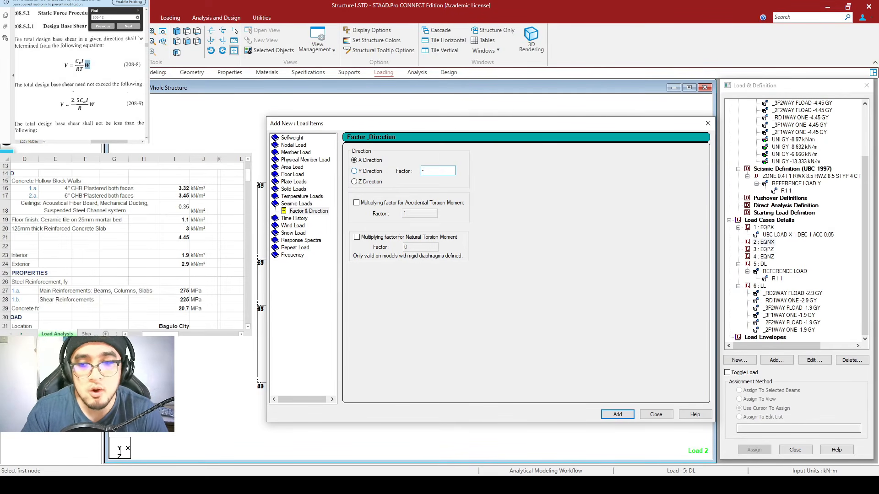
Step: Enable accidental torsion at 0.05 and natural torsion at 1 for the EQNX seismic load, and add it to the case
left_click(357, 204)
left_click(357, 237)
key("shift+Tab")
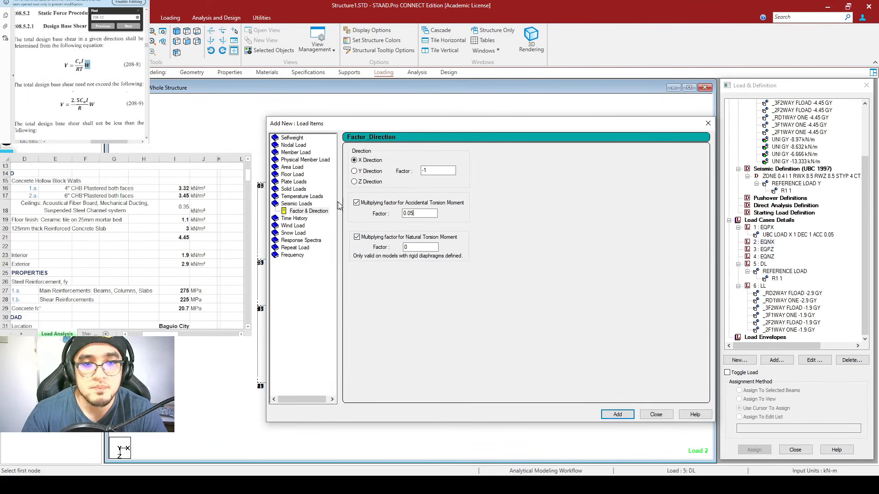
double_click(406, 247)
type("1")
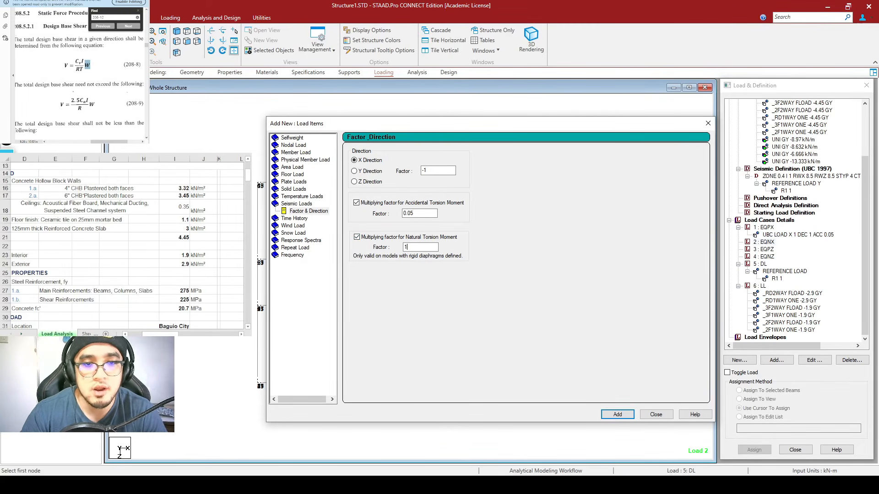
left_click(617, 414)
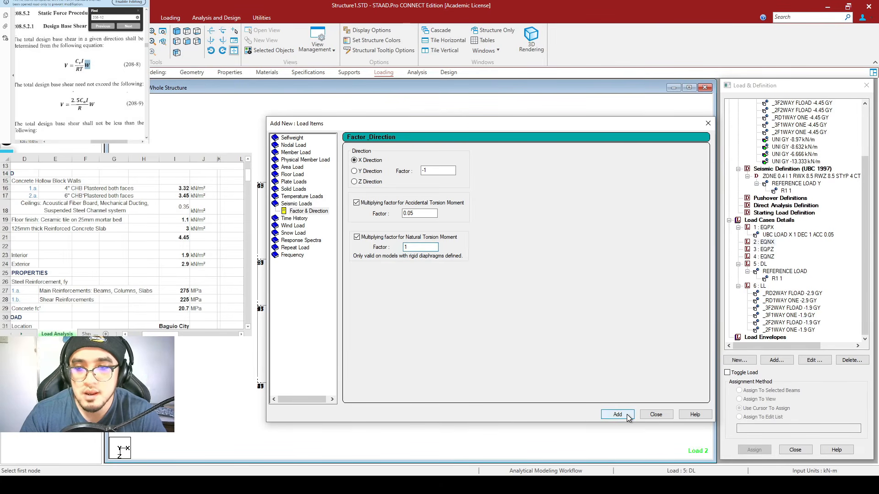
left_click(650, 415)
Step: Add a seismic load to EQPZ in the Z direction with factor 1, accidental torsion 0.05 and natural torsion 1
left_click(765, 257)
left_click(784, 362)
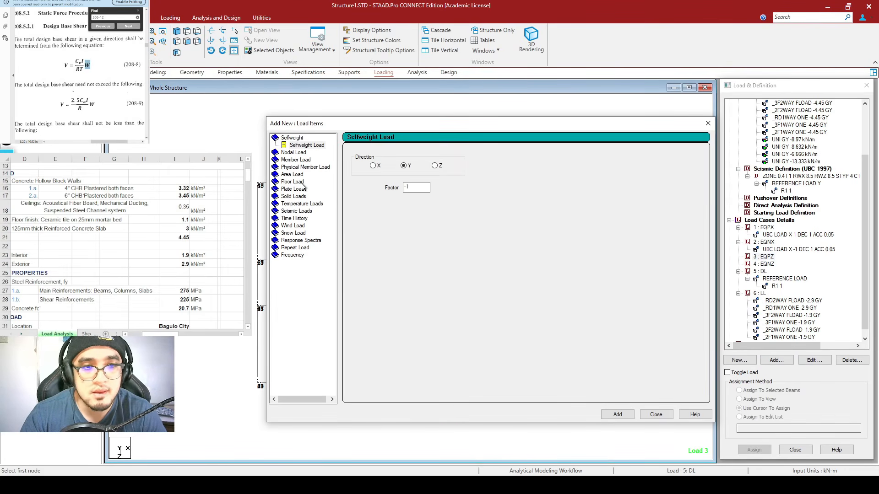
left_click(304, 213)
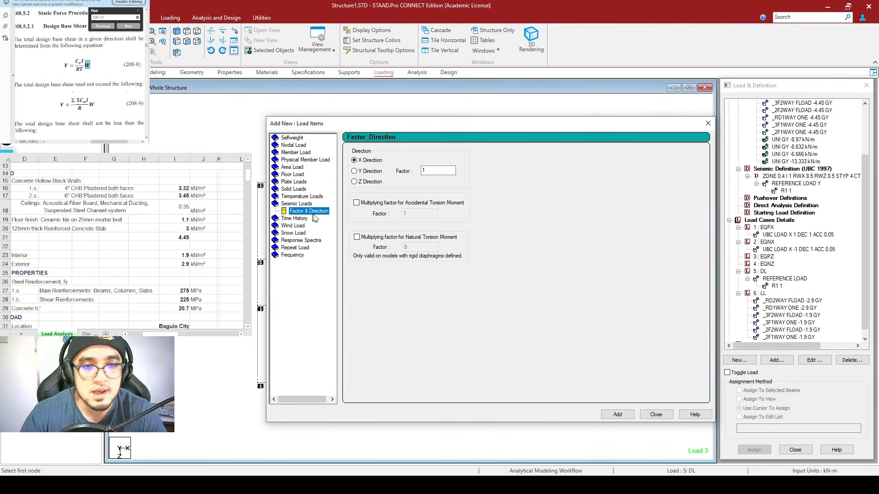
left_click(356, 183)
left_click(381, 202)
type("0.05")
left_click(367, 238)
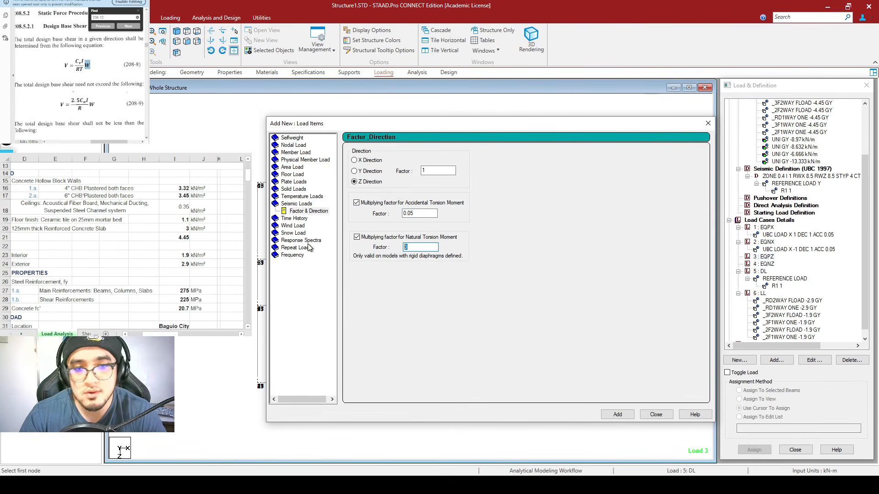
type("1")
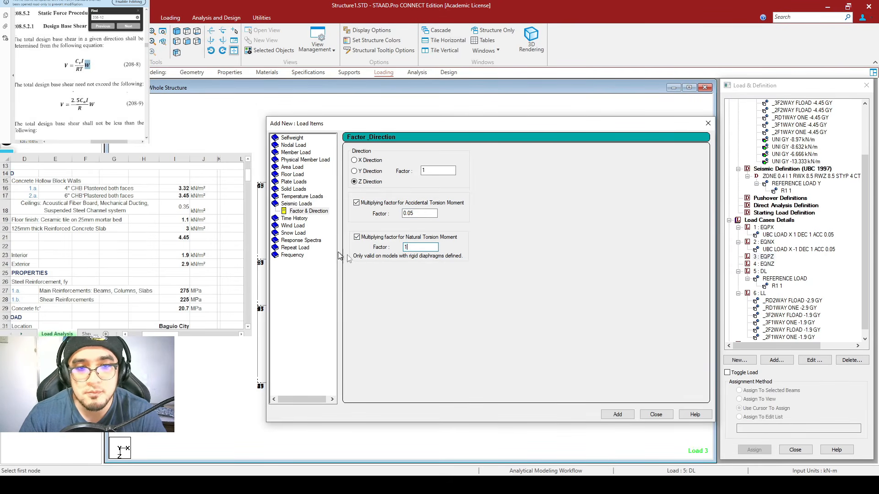
left_click(618, 414)
left_click(656, 415)
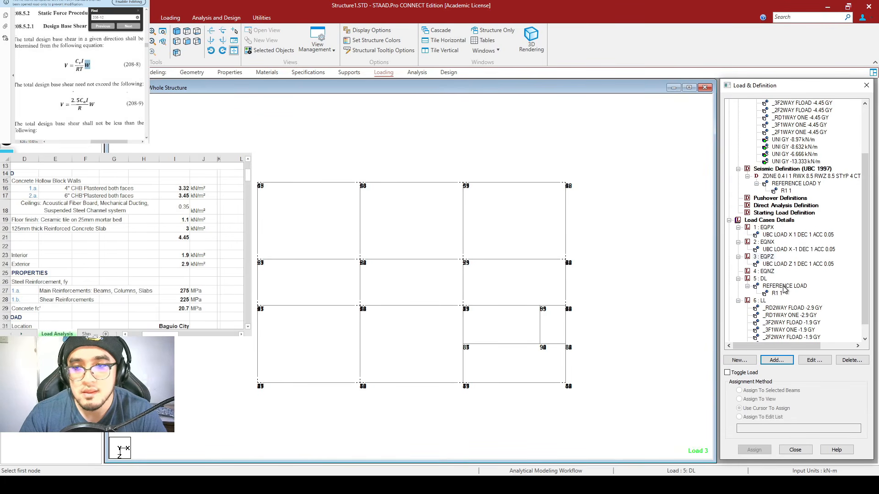
Step: Add a seismic load to EQNZ in the Z direction with factor -1, accidental torsion 0.05 and natural torsion 1
left_click(763, 271)
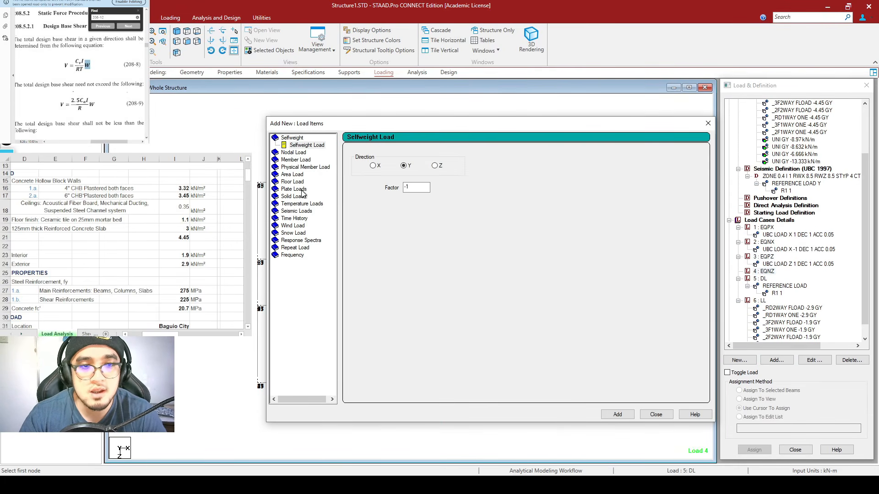
left_click(306, 211)
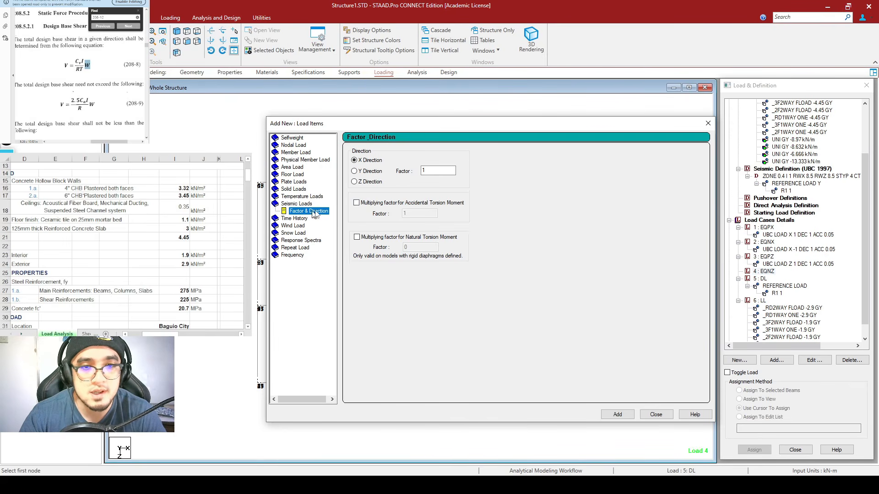
left_click(366, 182)
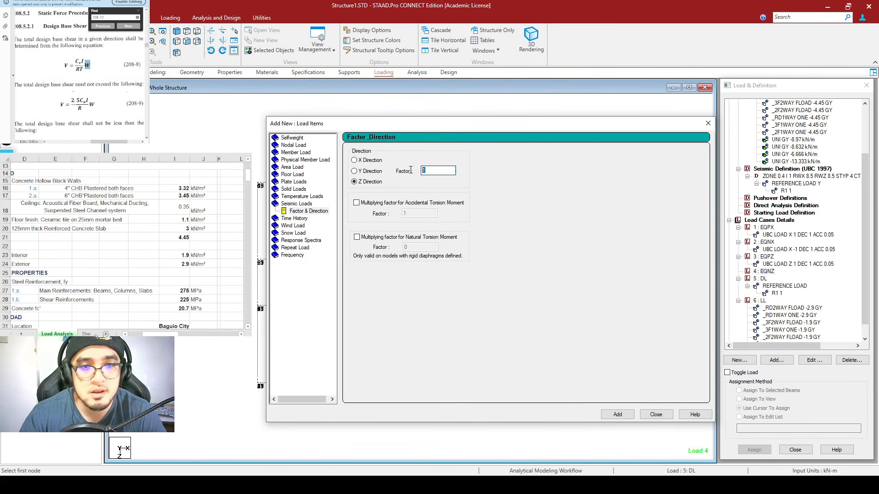
left_click(356, 203)
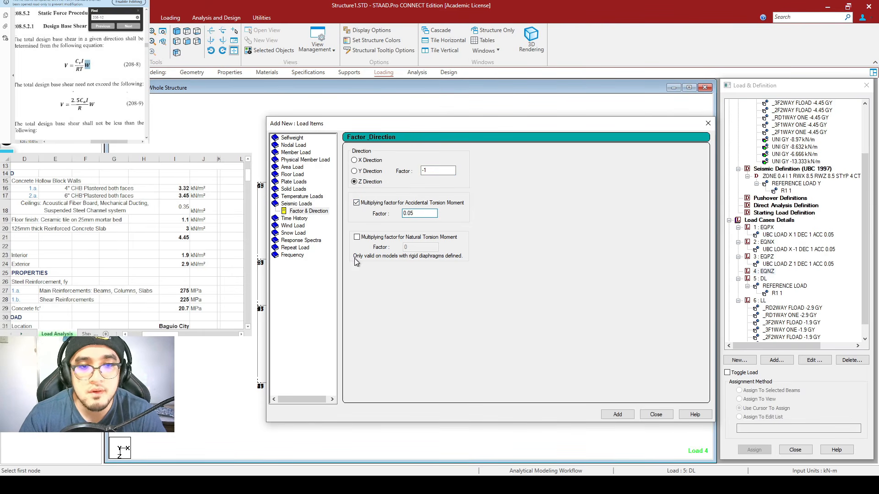
left_click(357, 237)
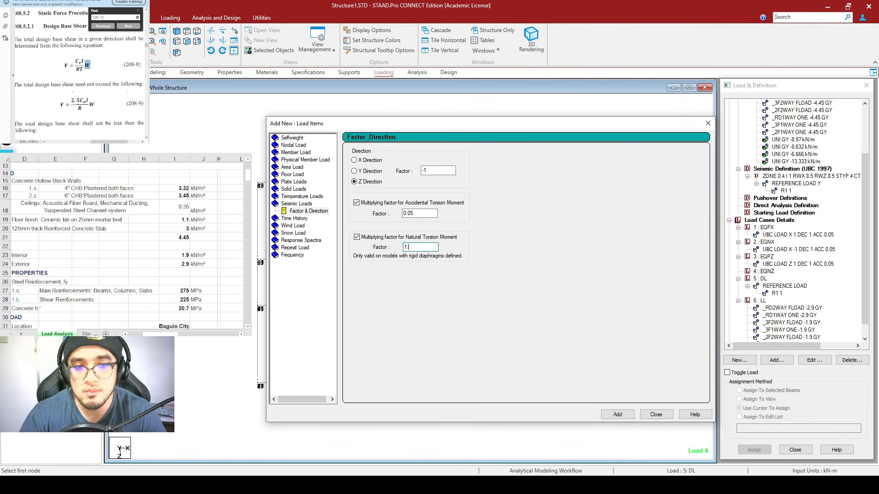
left_click(617, 414)
left_click(655, 415)
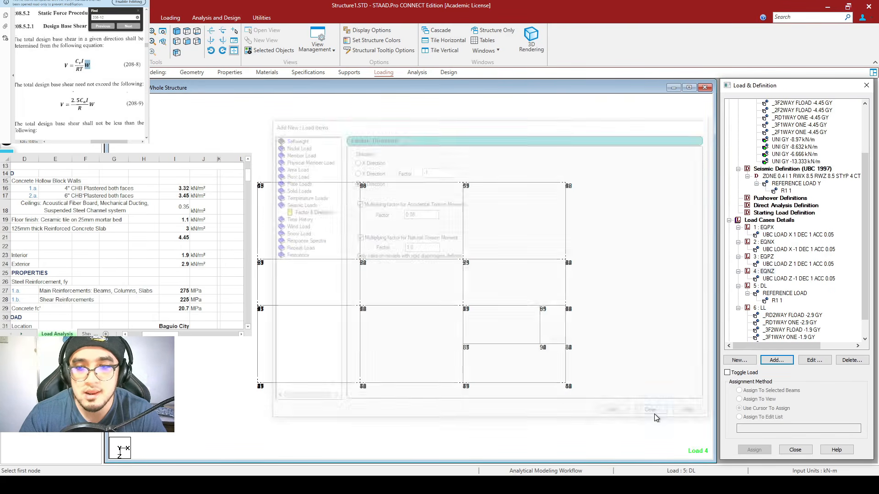